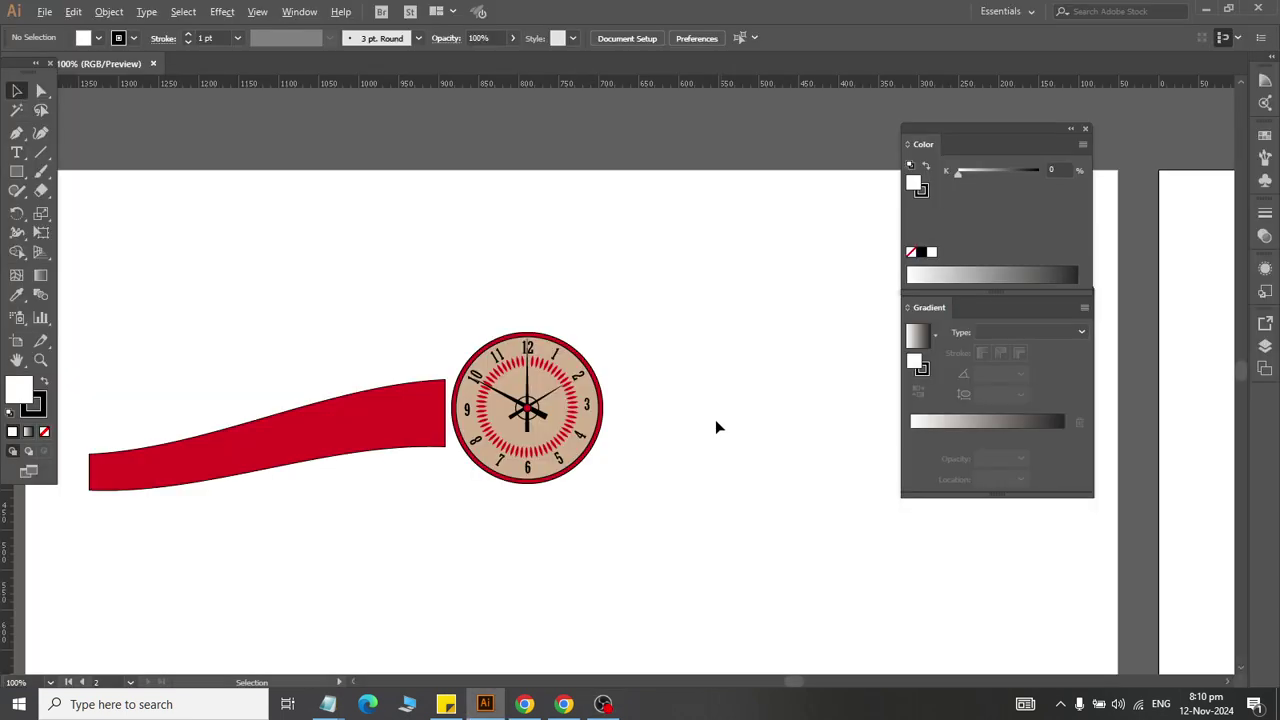
Step: Scroll across the artboards to study the yellow RS Times reference clock up close
scroll(650, 427, "down", 1)
scroll(650, 427, "down", 2)
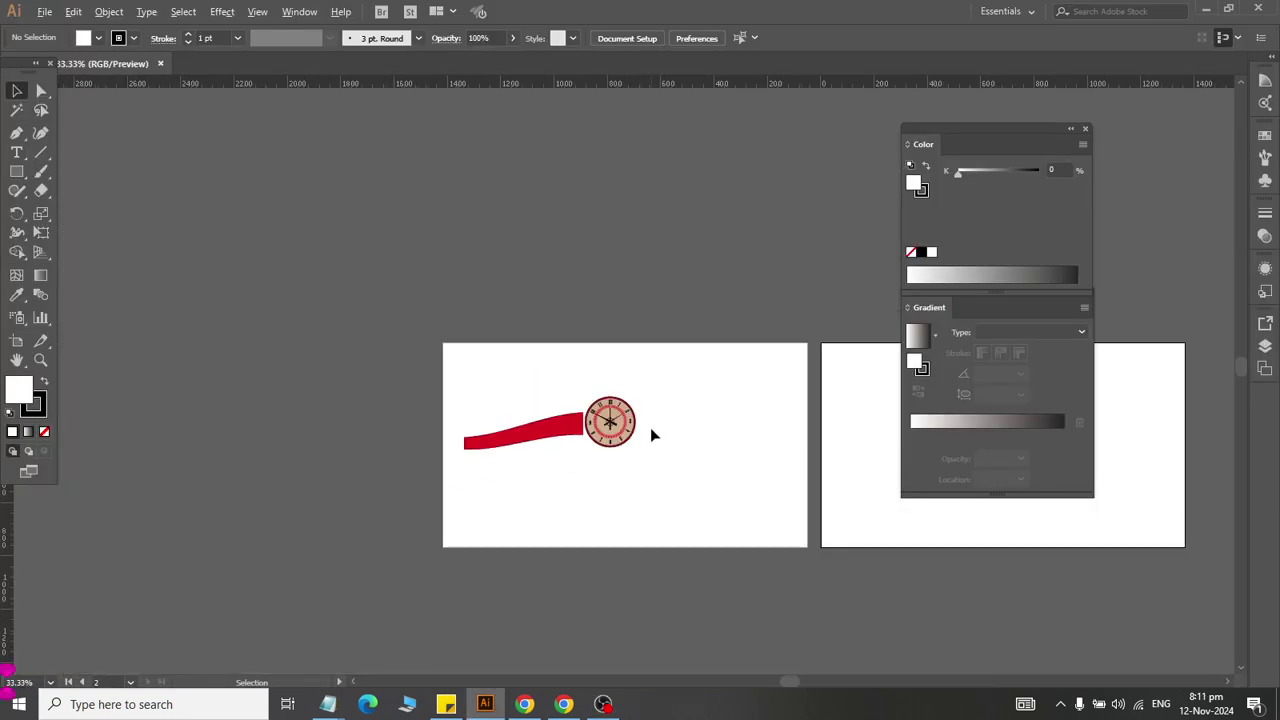
scroll(706, 427, "up", 3)
scroll(604, 432, "left", 2)
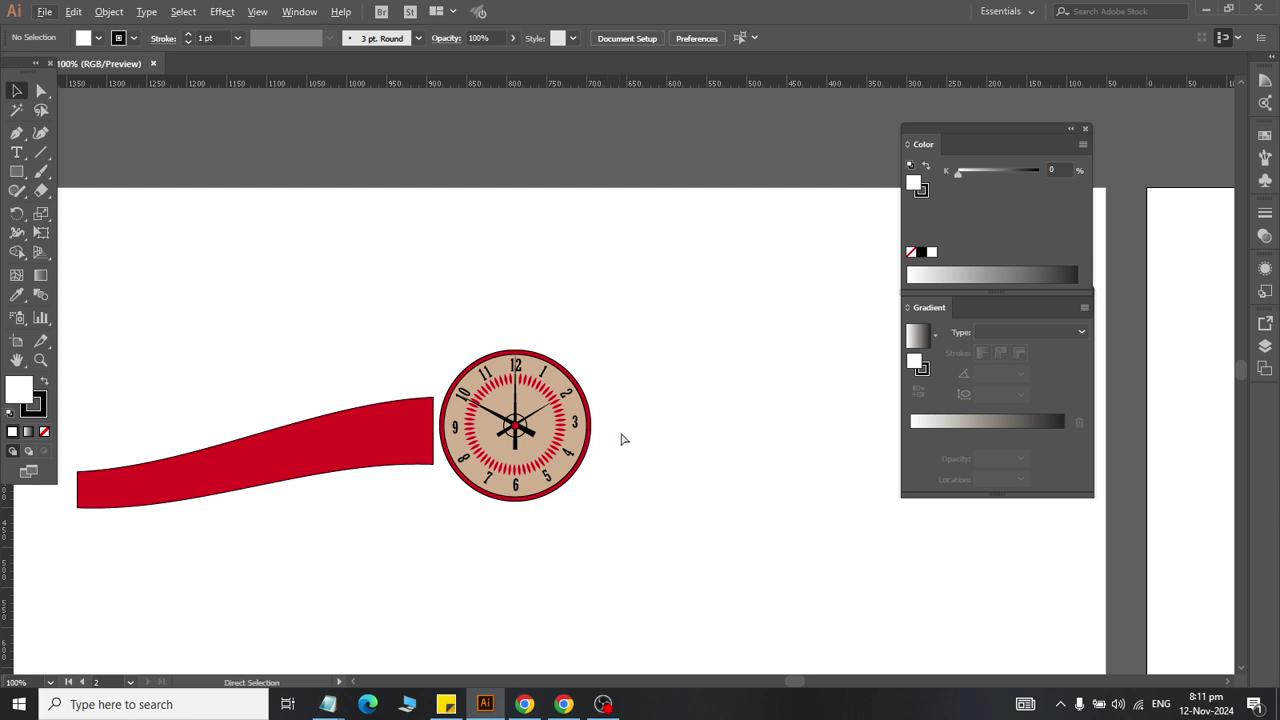
scroll(611, 426, "right", 3)
scroll(611, 426, "right", 3)
scroll(612, 429, "right", 3)
scroll(614, 431, "right", 3)
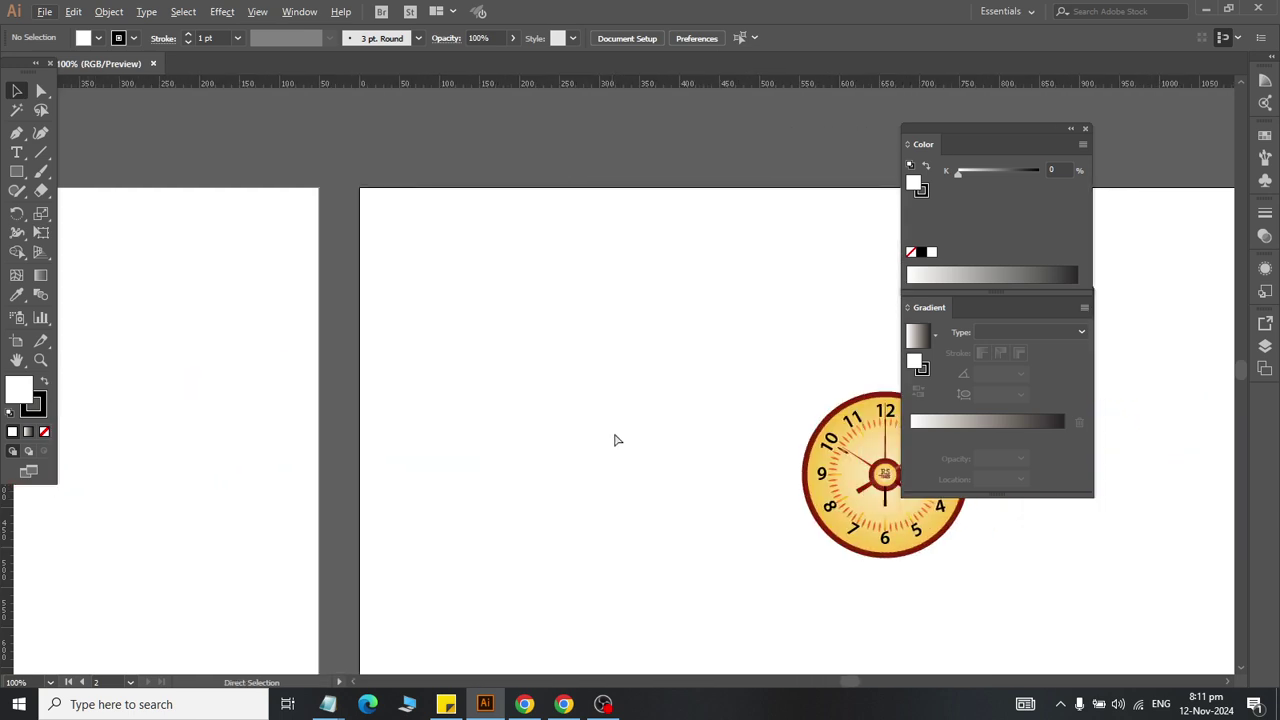
scroll(617, 437, "right", 5)
scroll(580, 584, "up", 2)
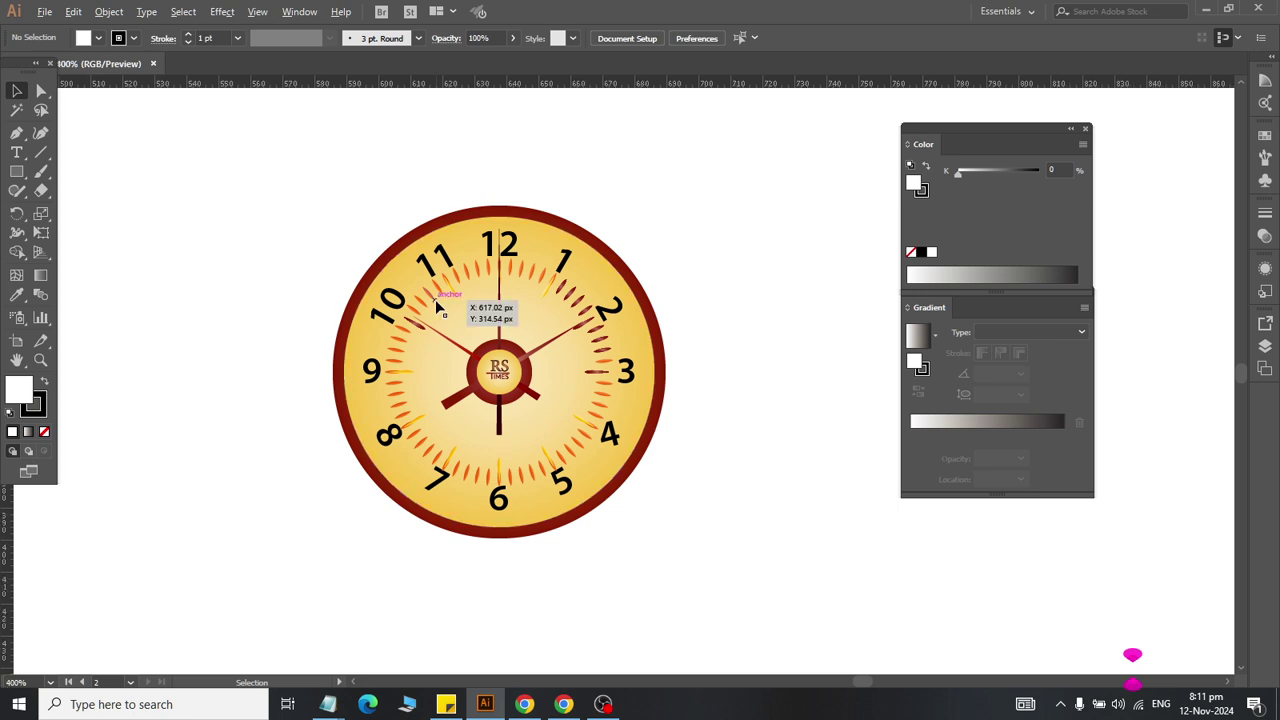
scroll(435, 300, "up", 2)
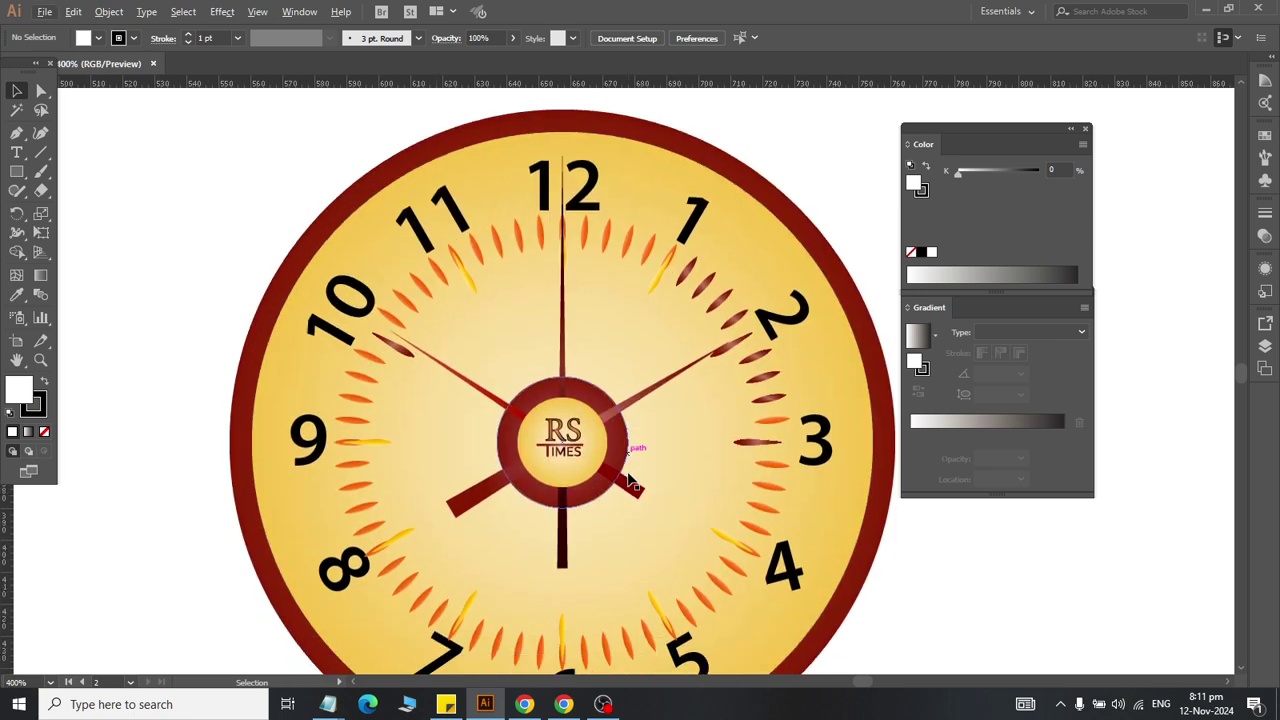
scroll(628, 481, "up", 4)
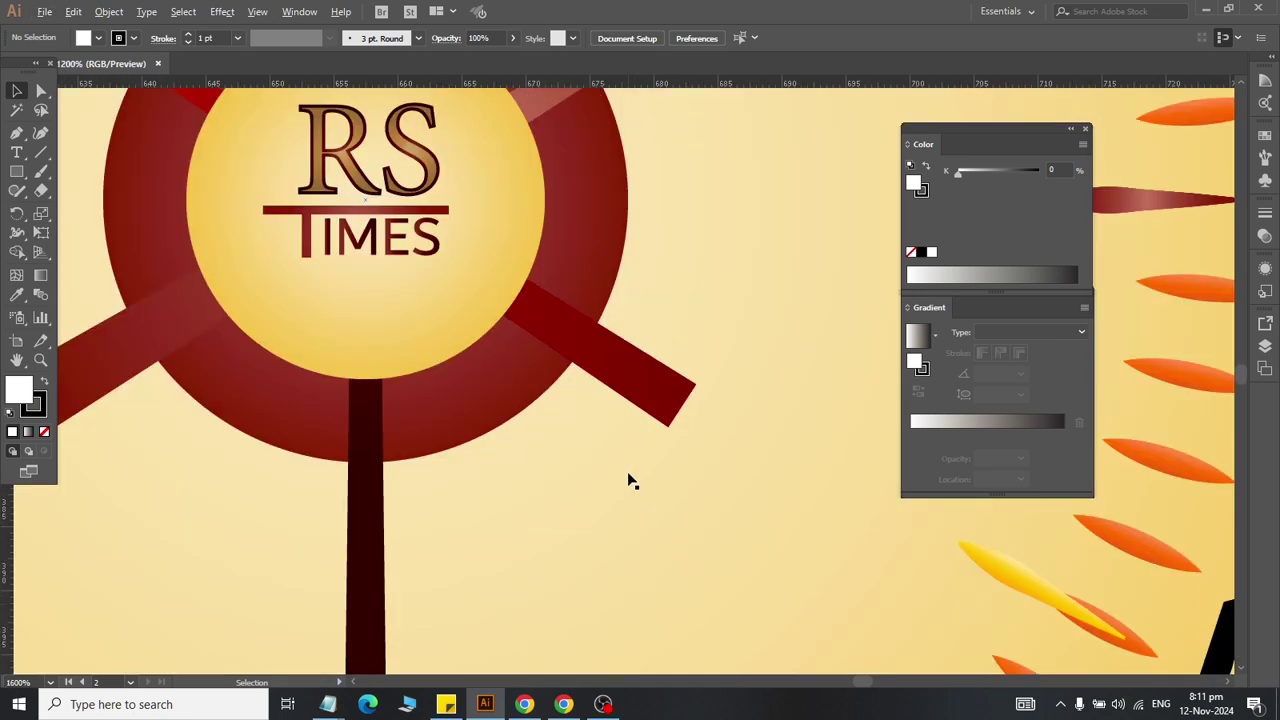
scroll(628, 481, "down", 6)
scroll(630, 465, "down", 2)
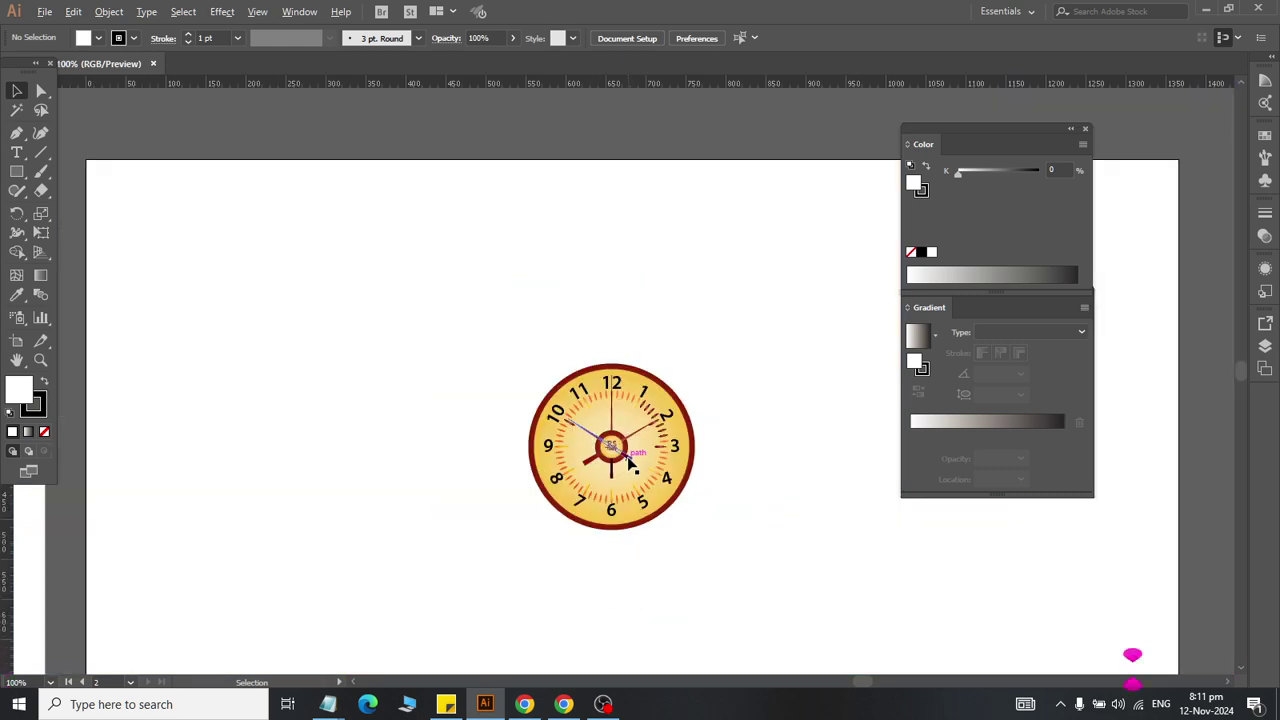
Step: Nudge a clock hand slightly, then marquee-select the entire reference clock
left_click_drag(630, 465, 636, 460)
left_click(503, 414)
scroll(499, 411, "down", 2)
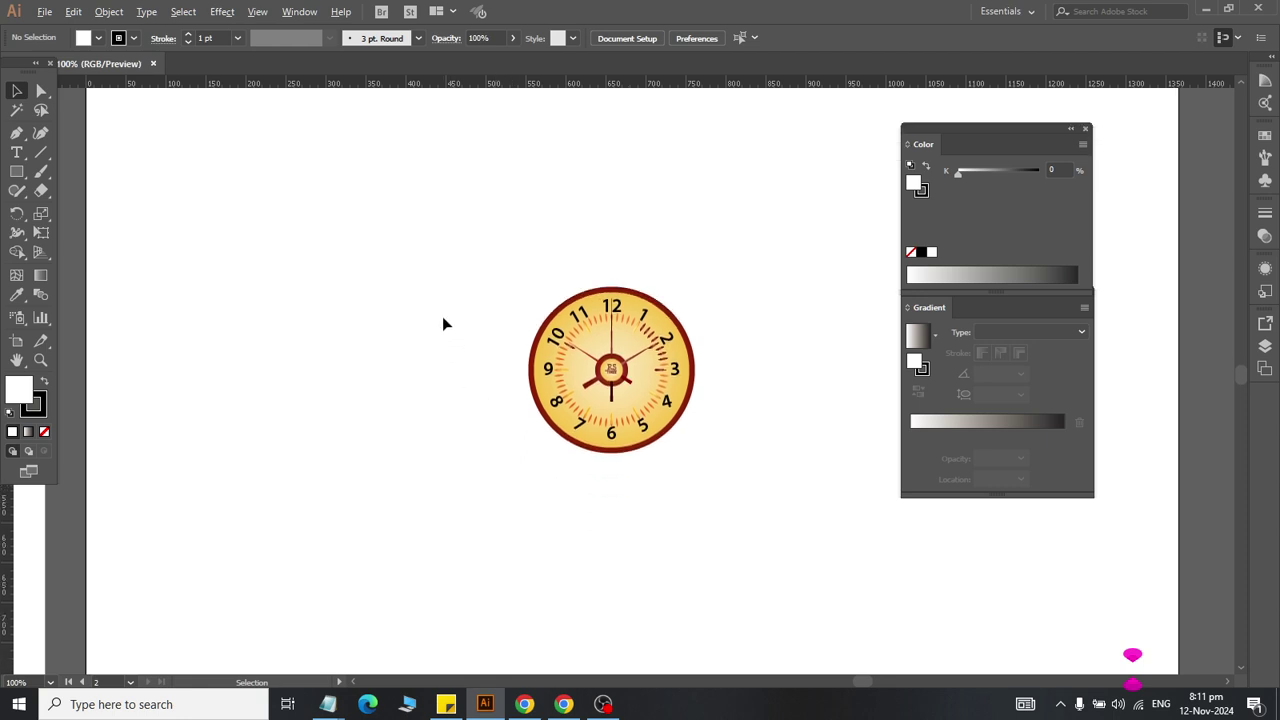
left_click_drag(434, 246, 767, 502)
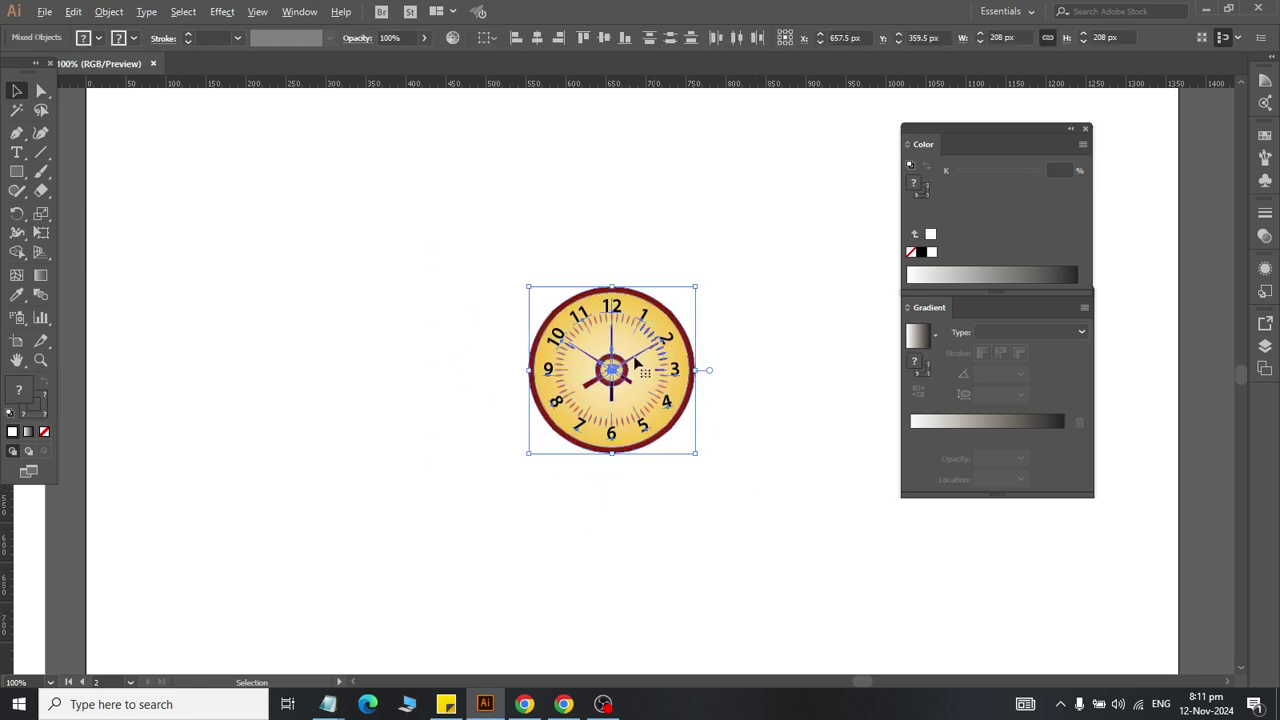
Step: Drag the reference clock to the lower left (X −311.5 px, Y 565.5 px), leaving the artboard empty
scroll(633, 360, "up", 1)
key("a")
scroll(634, 360, "left", 2)
scroll(650, 363, "left", 1)
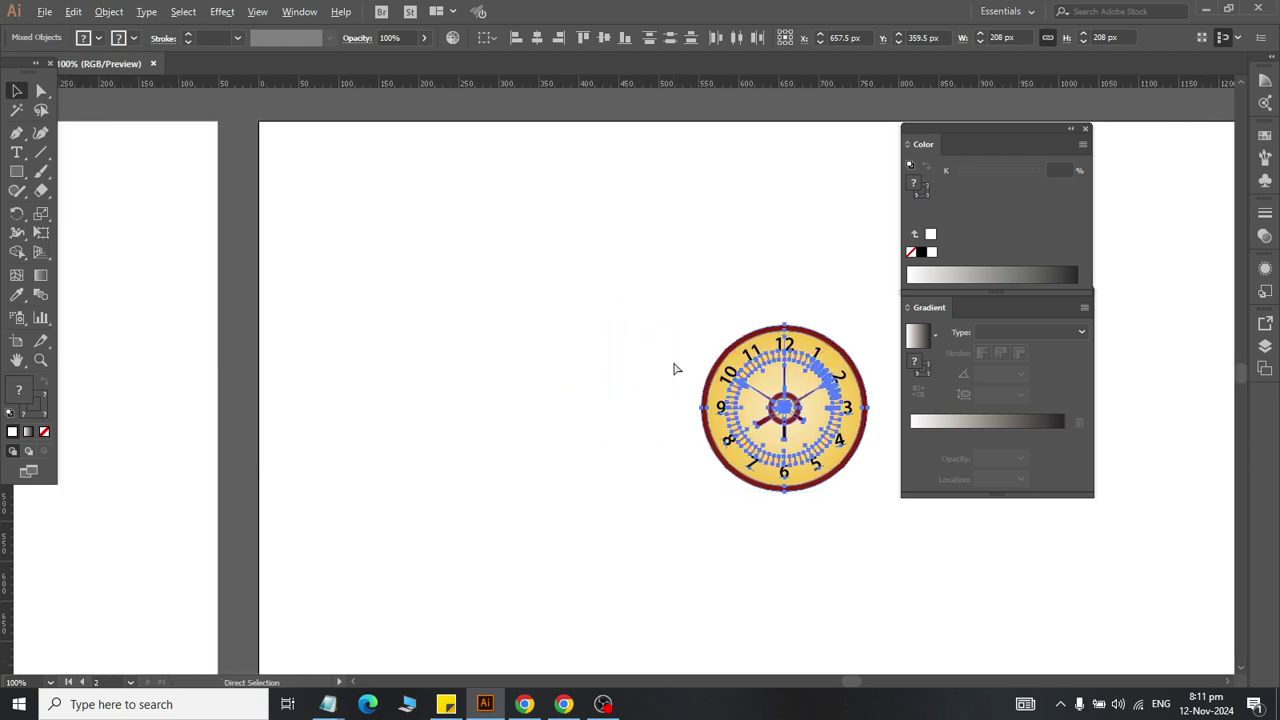
scroll(700, 368, "left", 1)
key("v")
left_click_drag(855, 365, 80, 532)
key("a")
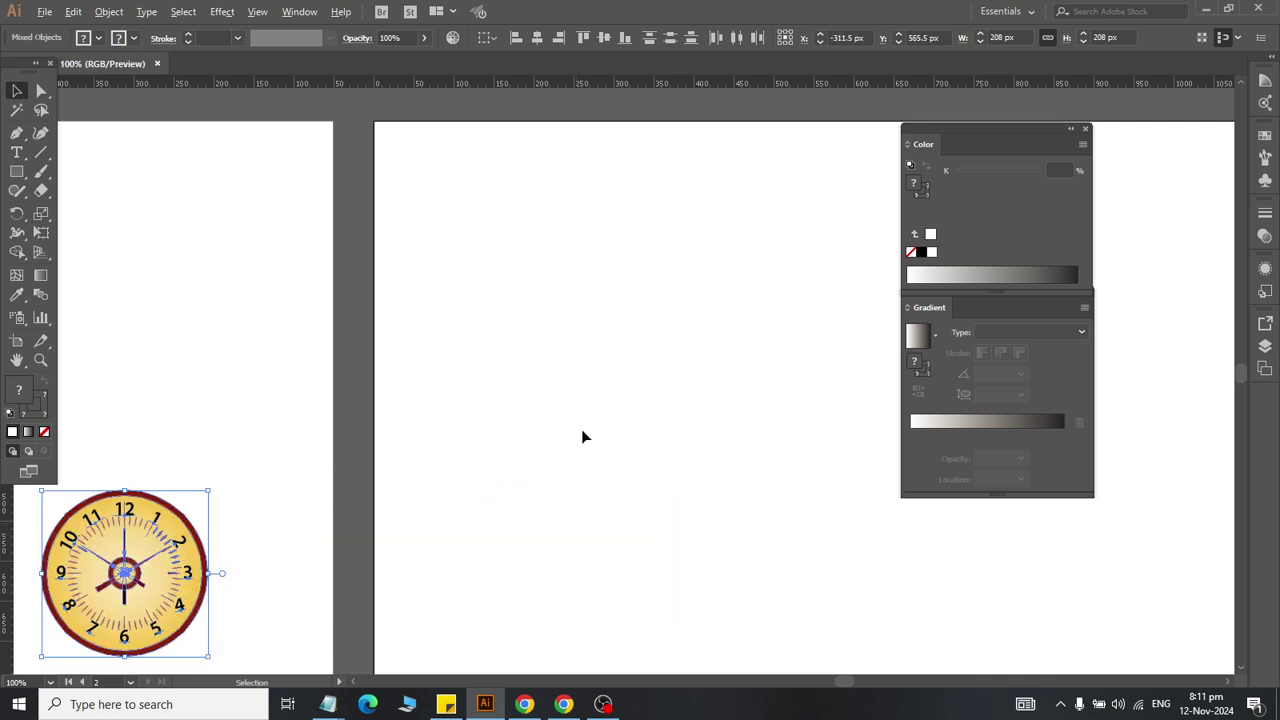
scroll(581, 429, "right", 2)
scroll(588, 432, "right", 2)
scroll(591, 420, "right", 2)
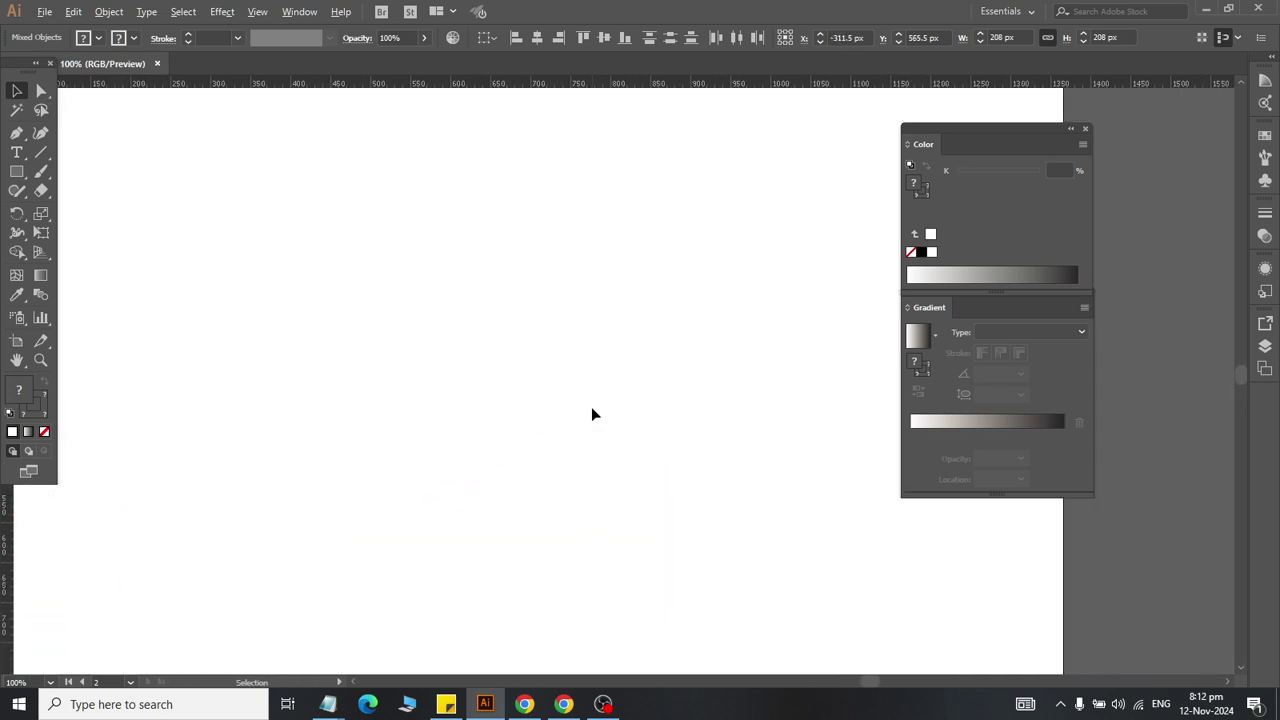
Step: Draw a small 27 px circle on the blank artboard with the Ellipse tool
key("v")
left_click(17, 171)
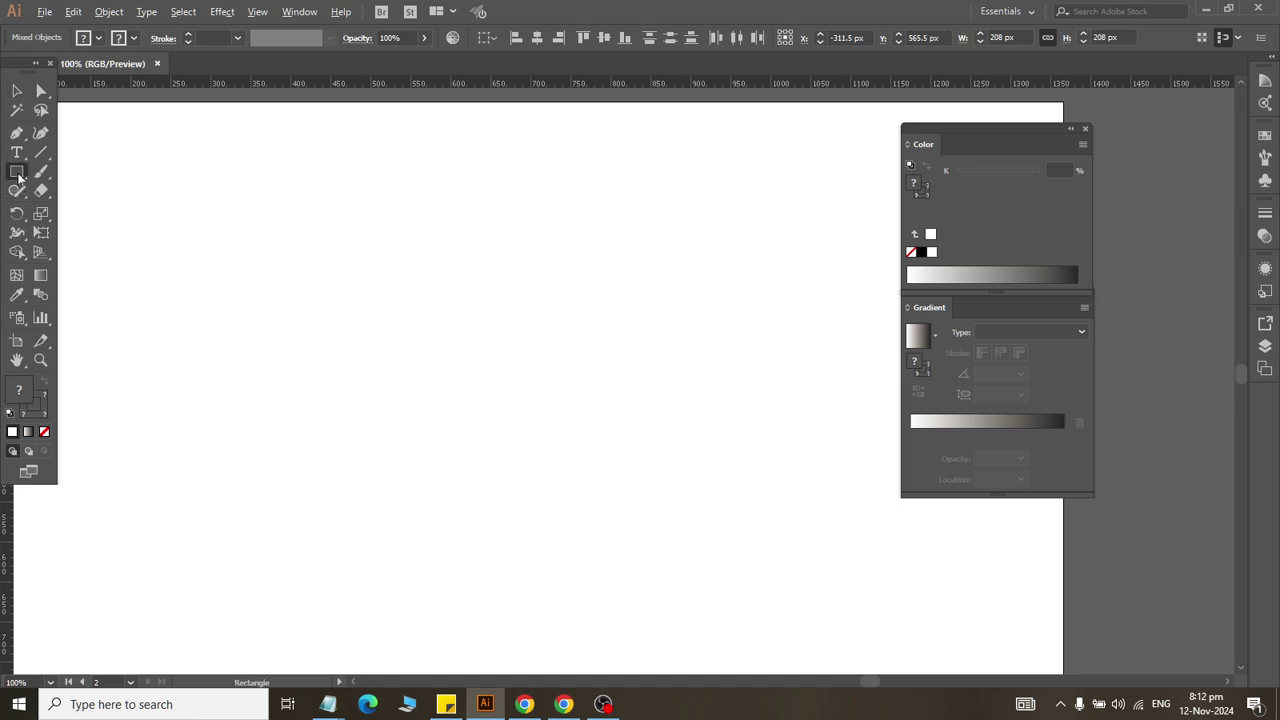
left_click(89, 210)
left_click_drag(495, 377, 520, 402)
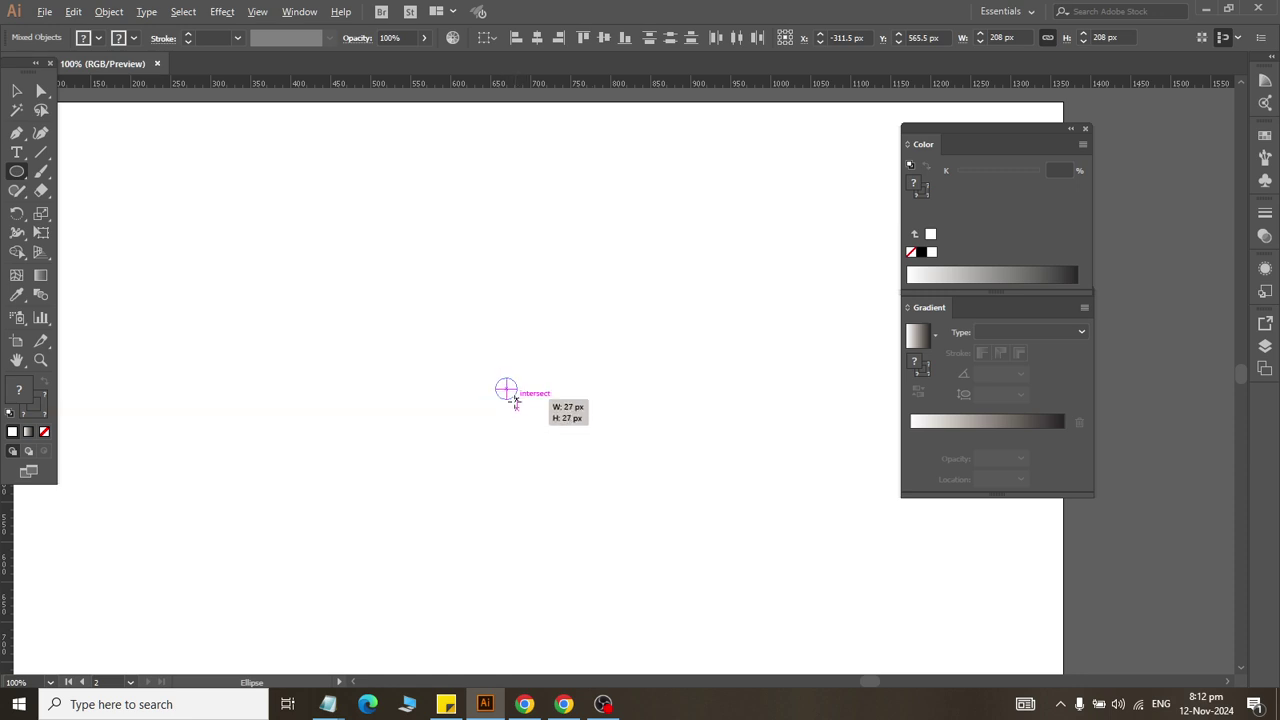
left_click(17, 91)
left_click(462, 327)
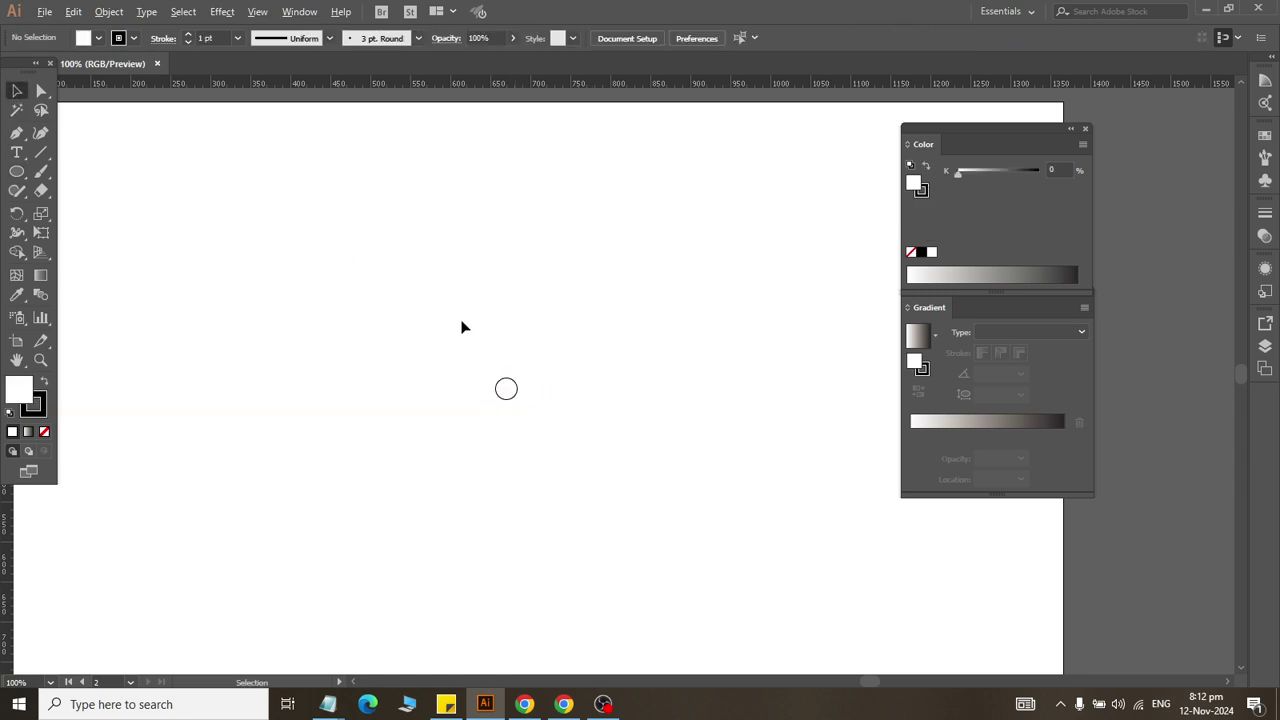
Step: Scale up a larger 155 px circle around it and send it behind the small one
left_click_drag(294, 226, 536, 508)
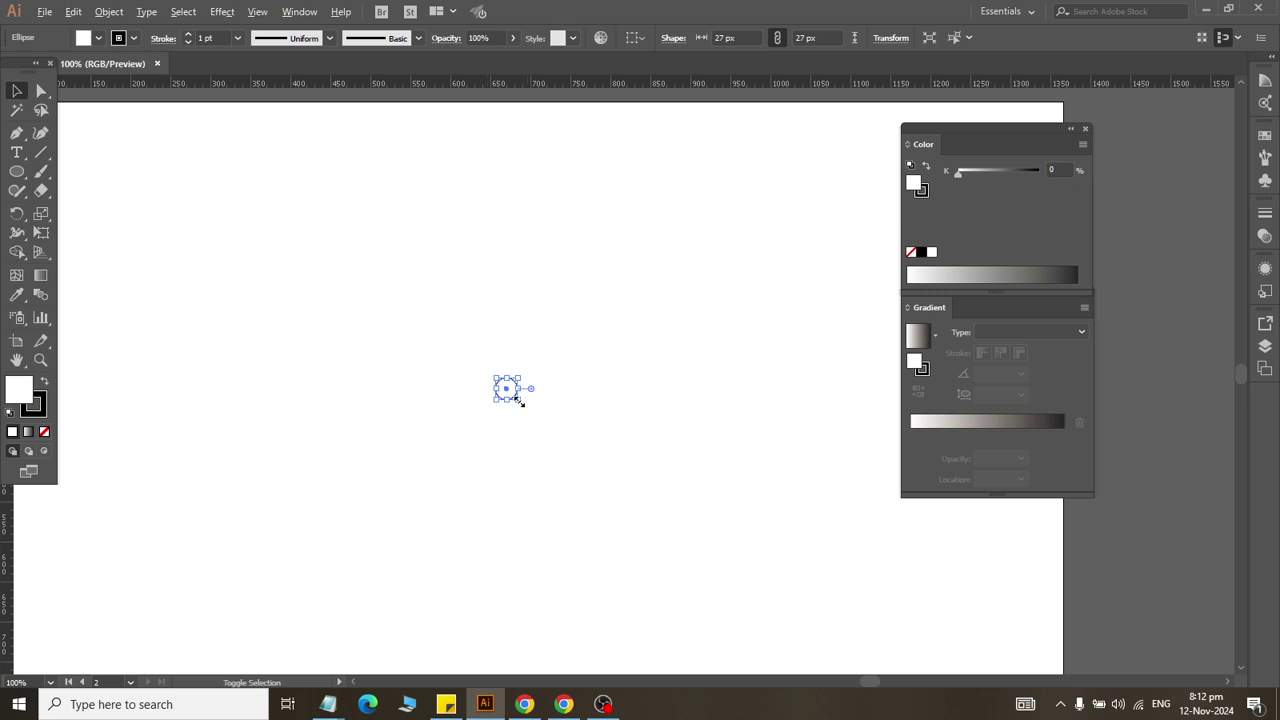
left_click_drag(520, 401, 569, 486)
left_click(662, 582)
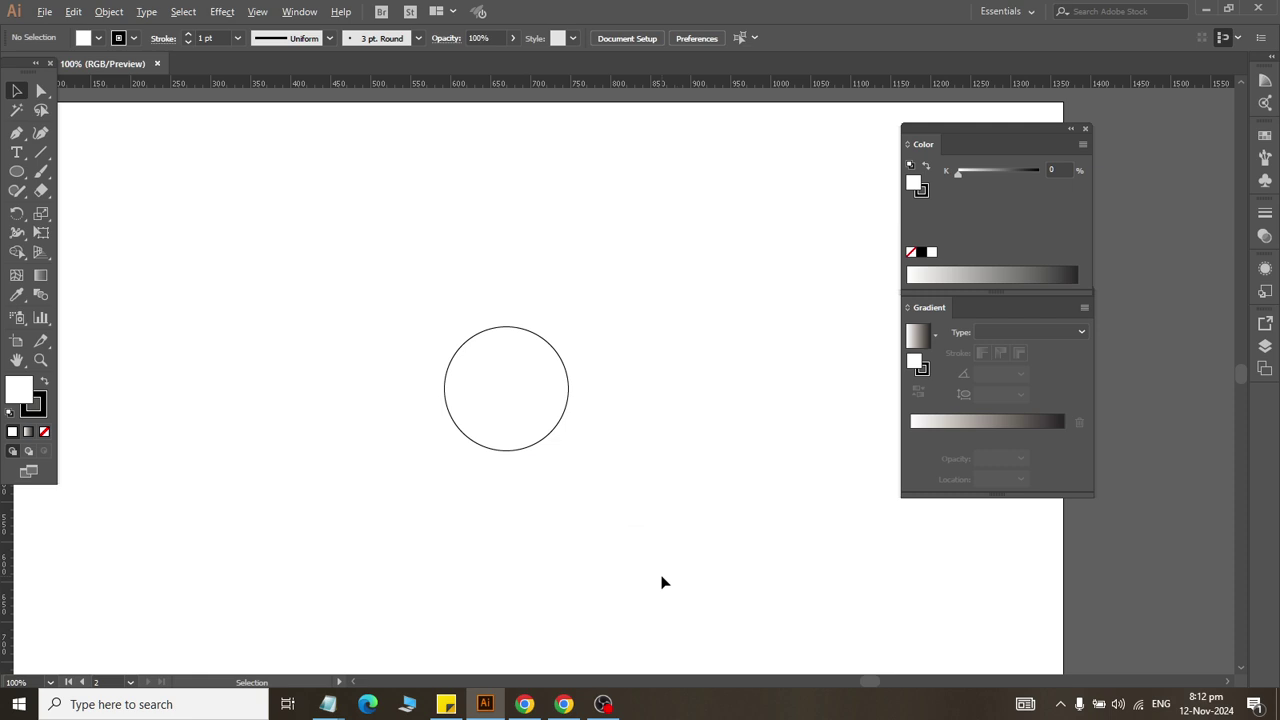
left_click(503, 449)
right_click(498, 436)
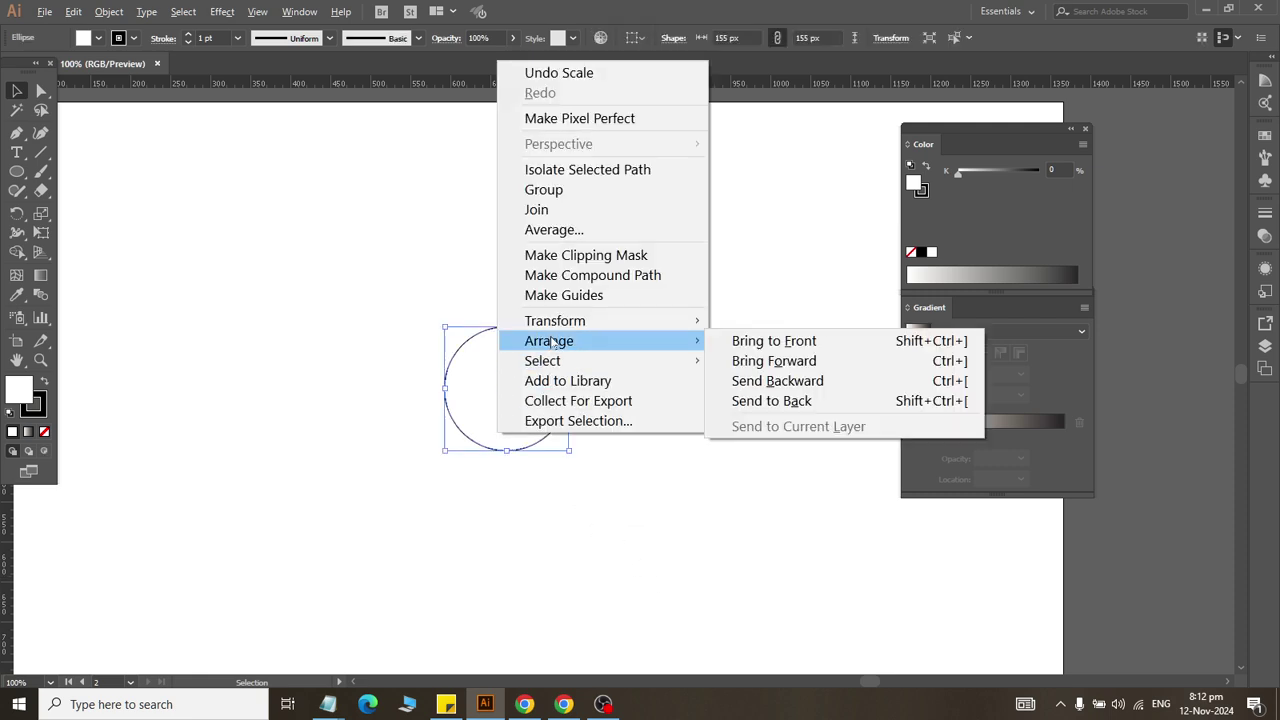
left_click(873, 402)
Step: Set the large circle's fill to None so both circles are thin black outlines
left_click(600, 470)
left_click(457, 349)
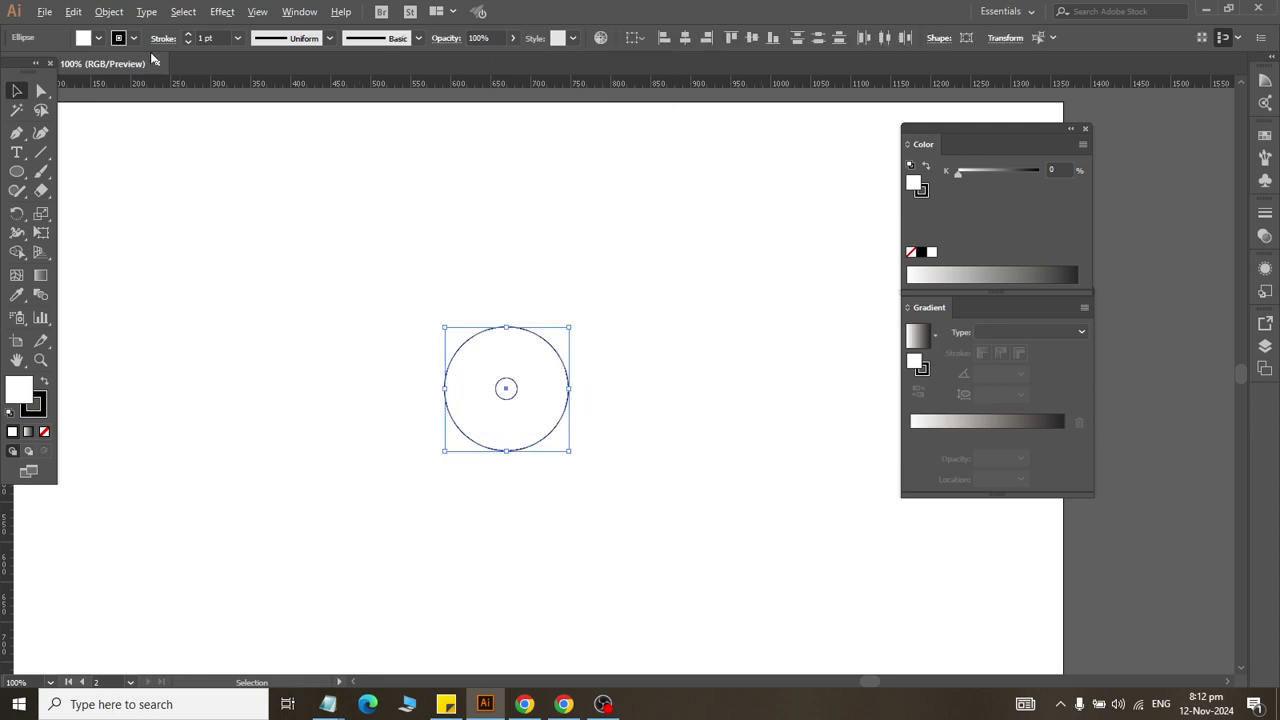
left_click(98, 38)
left_click(9, 74)
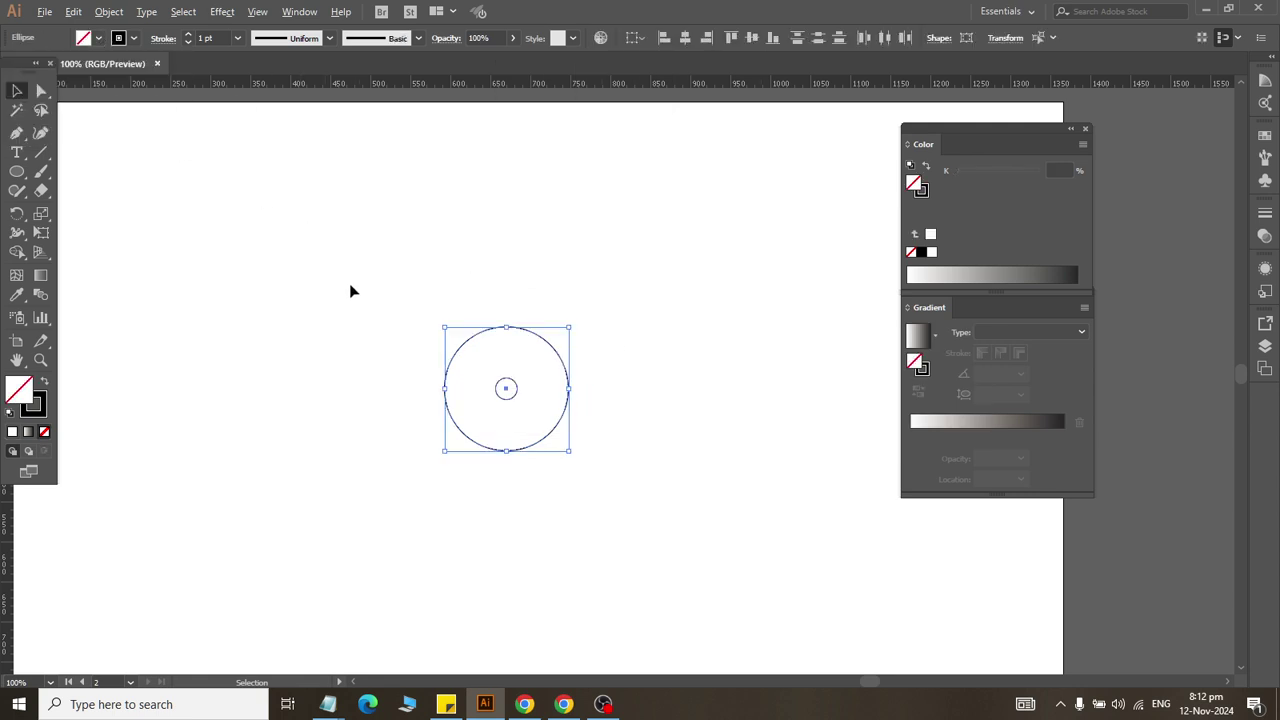
left_click(350, 291)
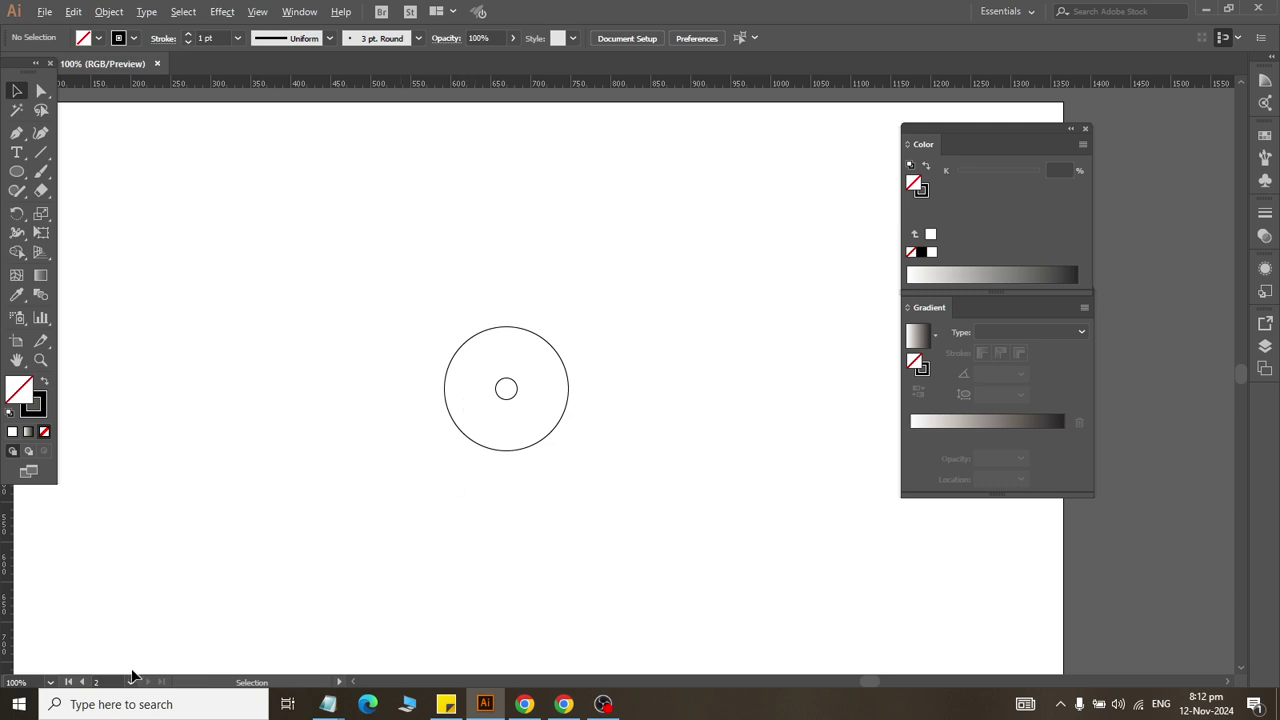
left_click(446, 400)
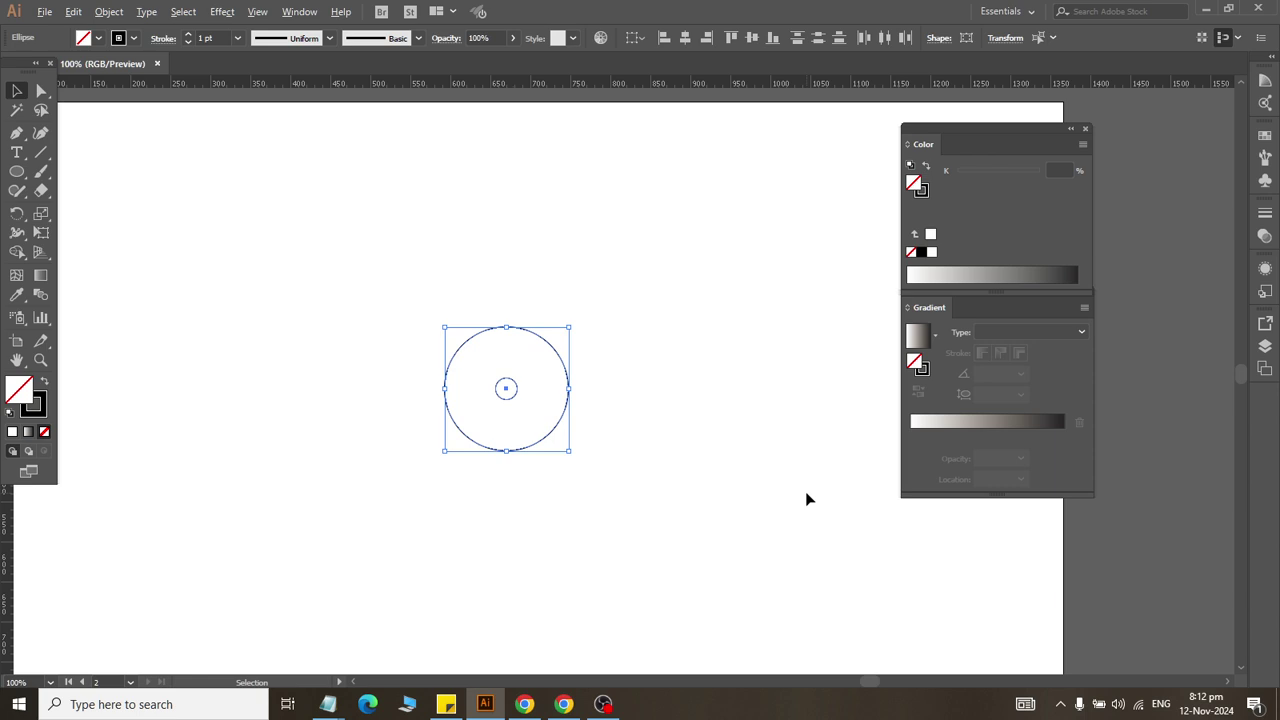
scroll(526, 349, "up", 3, "alt")
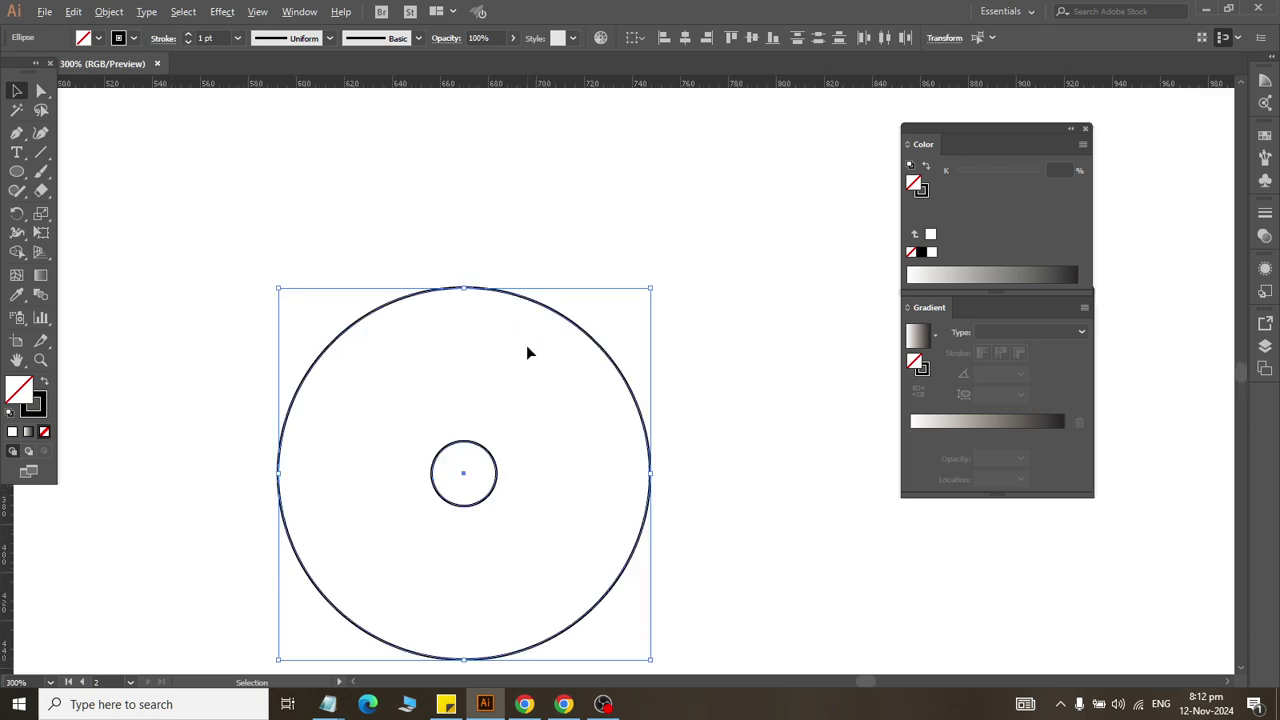
scroll(526, 345, "down", 1)
left_click(745, 361)
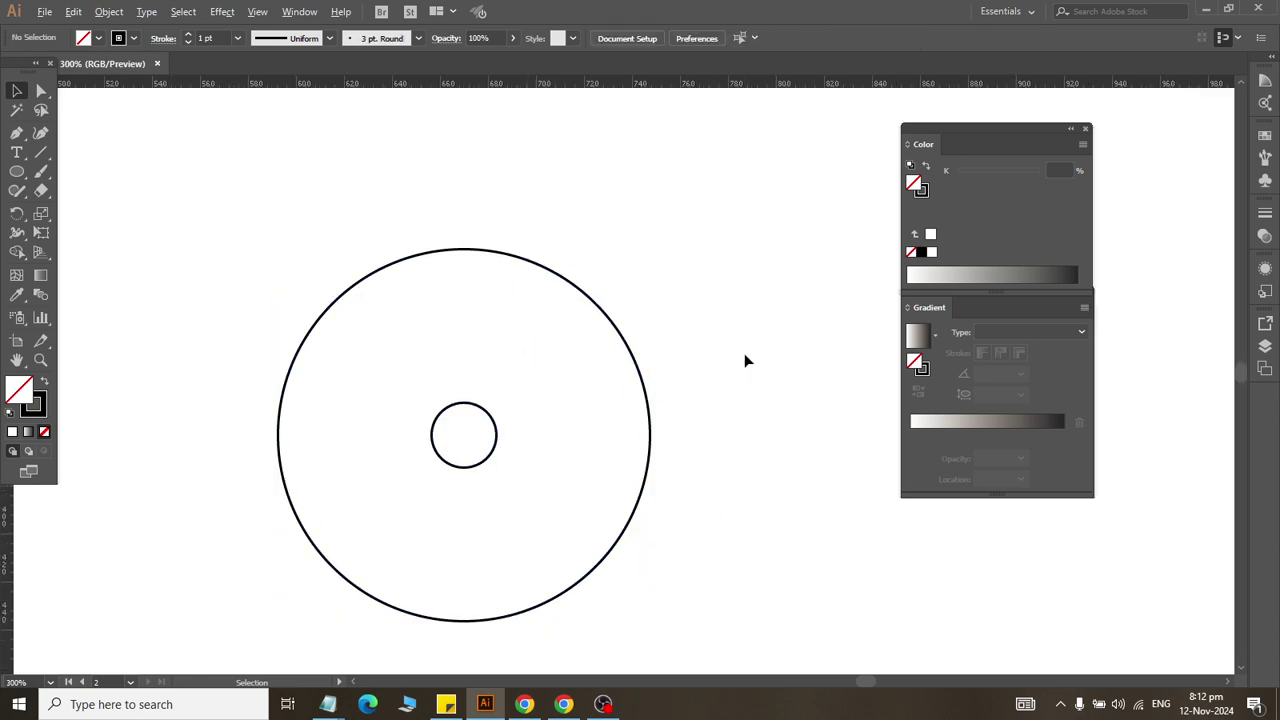
Step: Place a text object above the circle, edit it down to the numeral 1, and highlight it
left_click(16, 152)
left_click(289, 170)
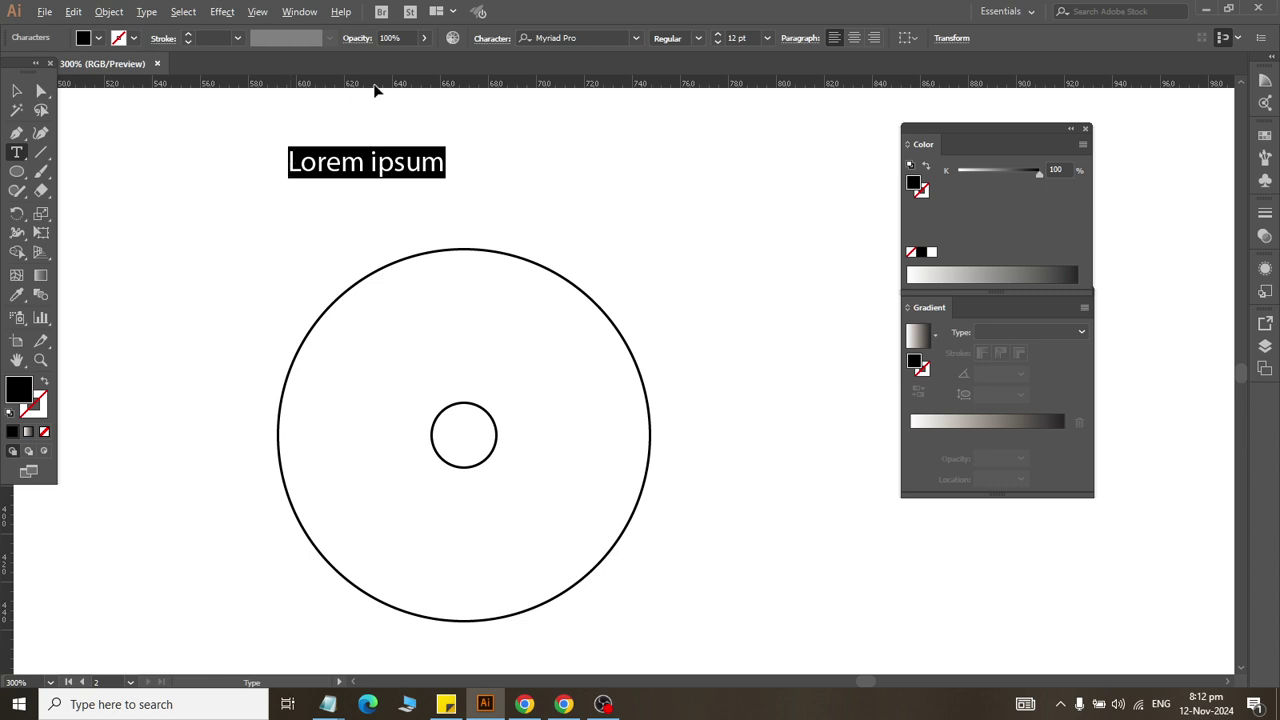
type("00")
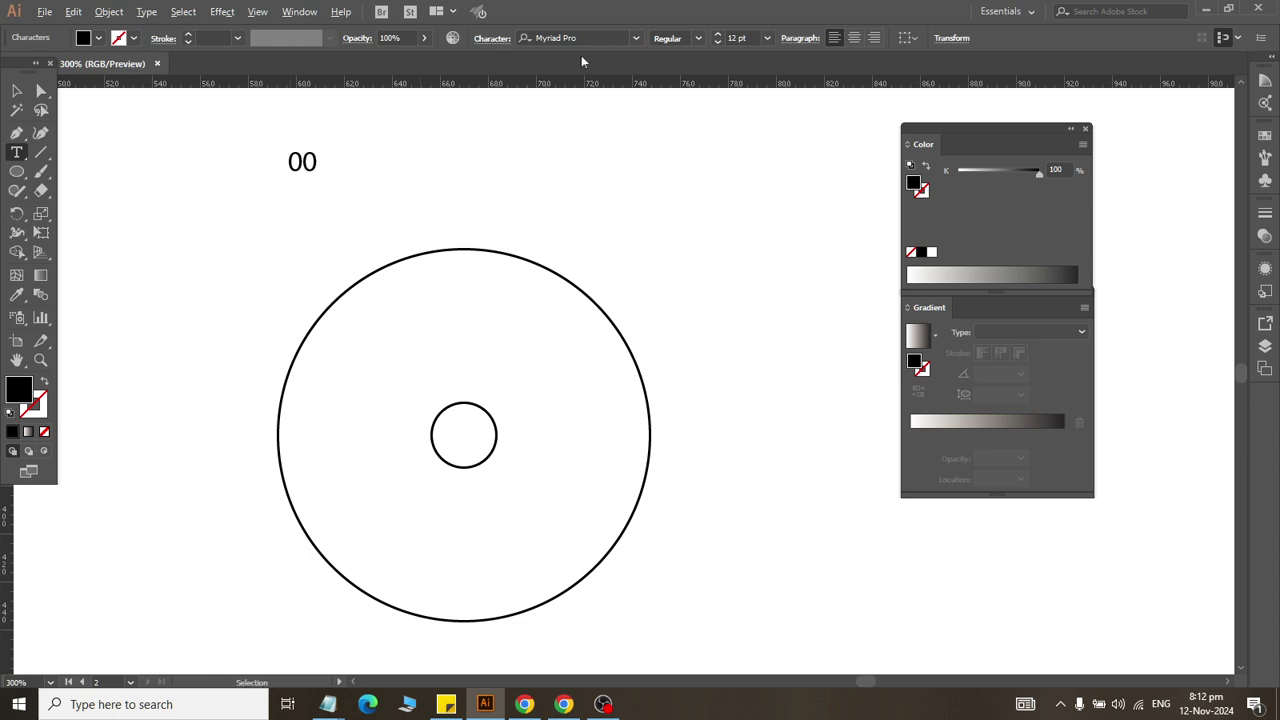
key("BackSpace")
key("BackSpace")
type("0")
key("BackSpace")
left_click_drag(286, 163, 342, 164)
Step: Apply Tw Cen MT Condensed to the 1 and select it as a whole object
left_click(636, 40)
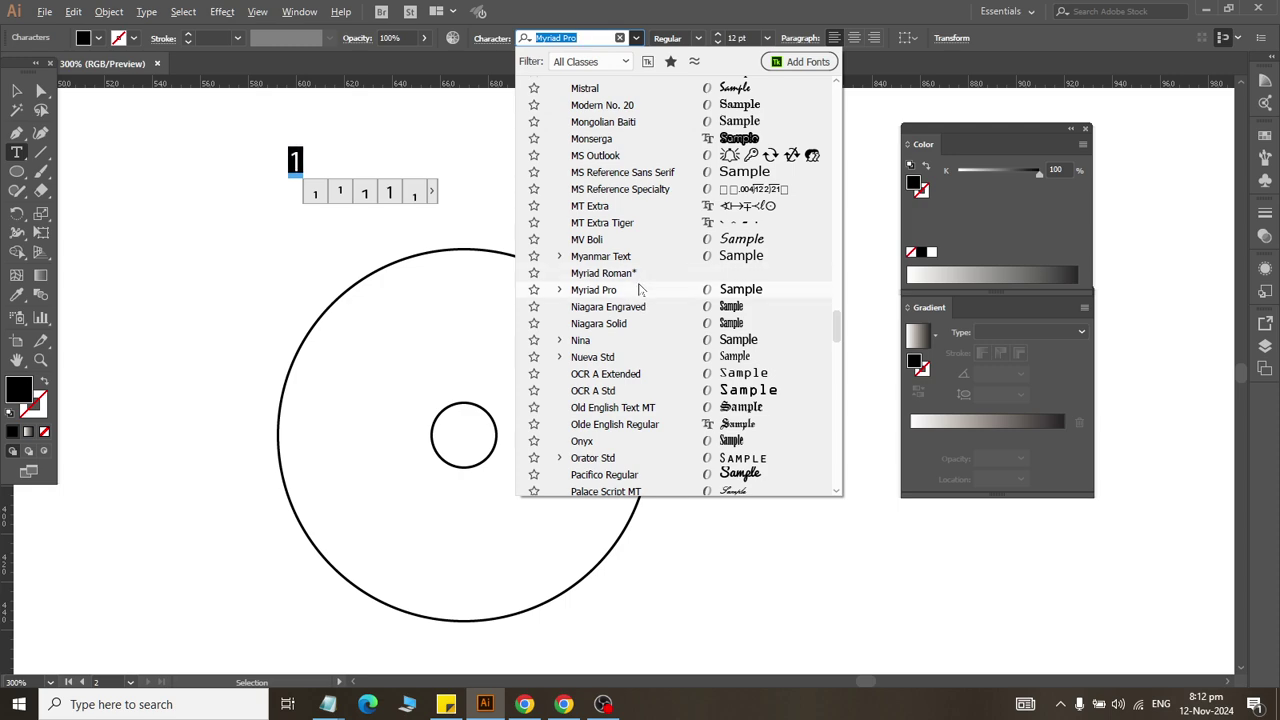
scroll(640, 290, "down", 1)
scroll(640, 290, "down", 3)
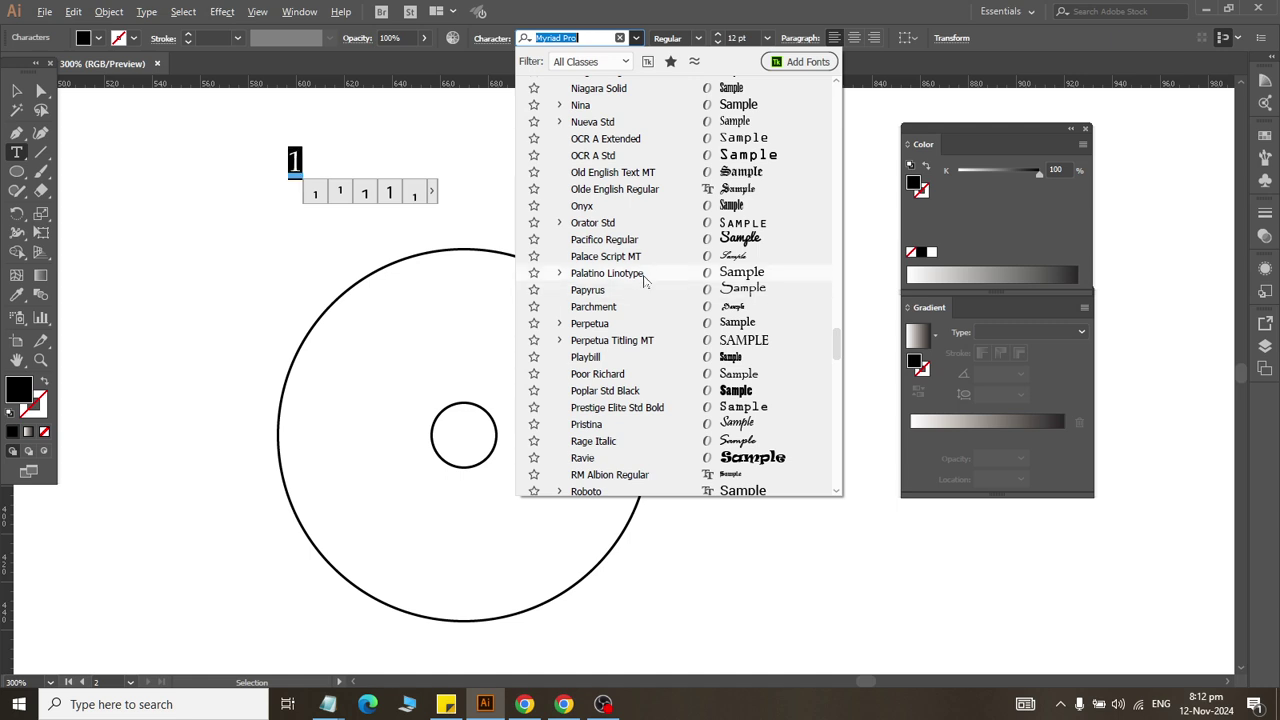
scroll(645, 281, "down", 1)
scroll(645, 275, "down", 2)
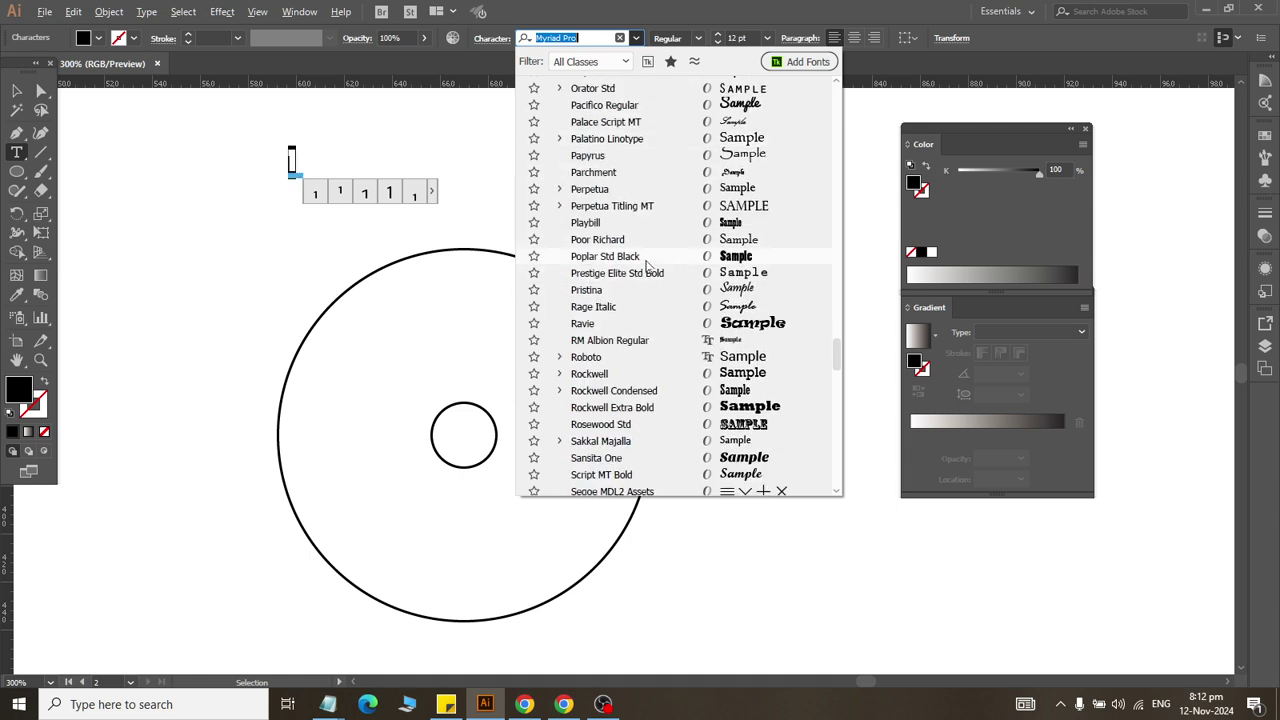
scroll(646, 251, "down", 2)
scroll(646, 251, "down", 1)
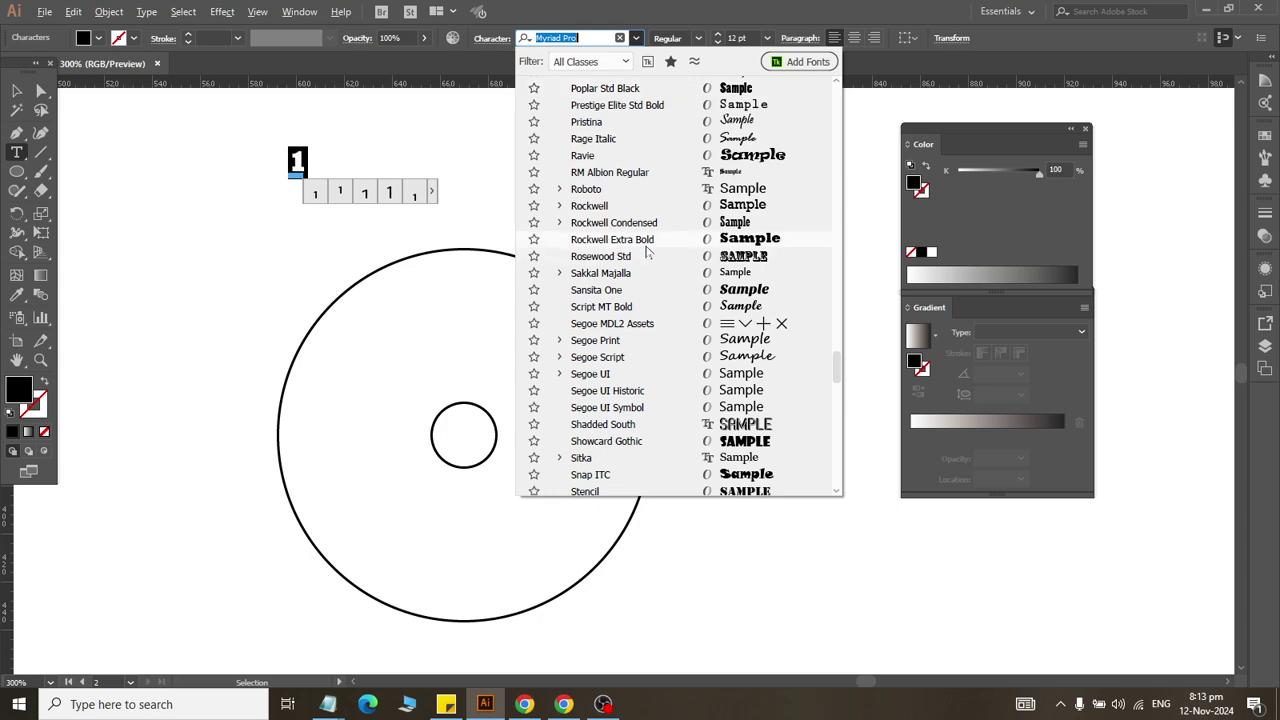
scroll(646, 251, "down", 3)
scroll(651, 200, "down", 3)
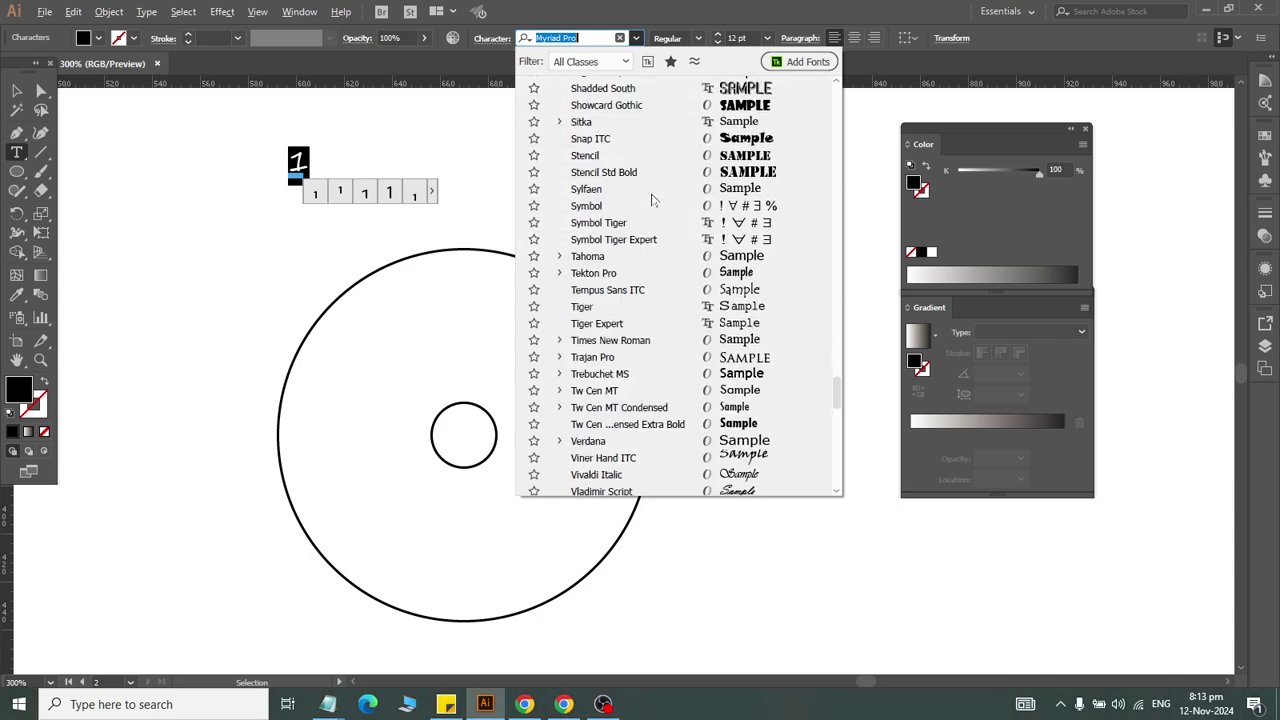
scroll(651, 200, "up", 1)
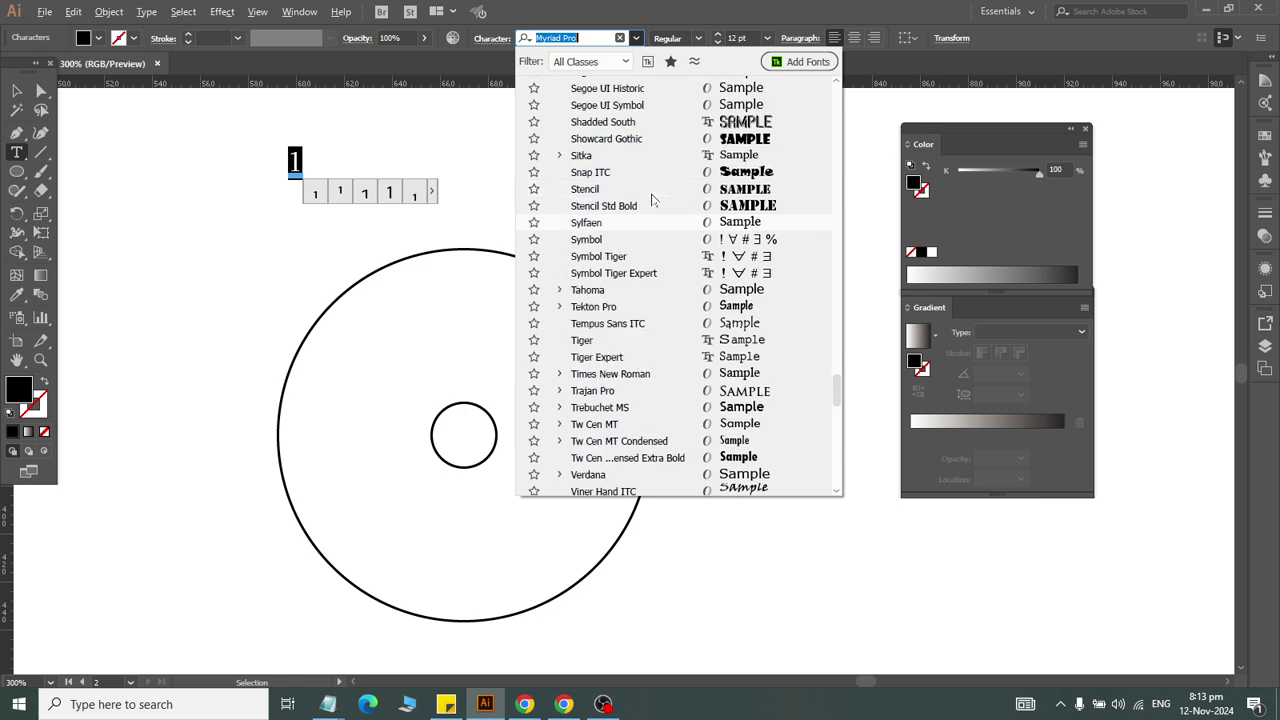
scroll(651, 200, "down", 3)
scroll(651, 200, "down", 5)
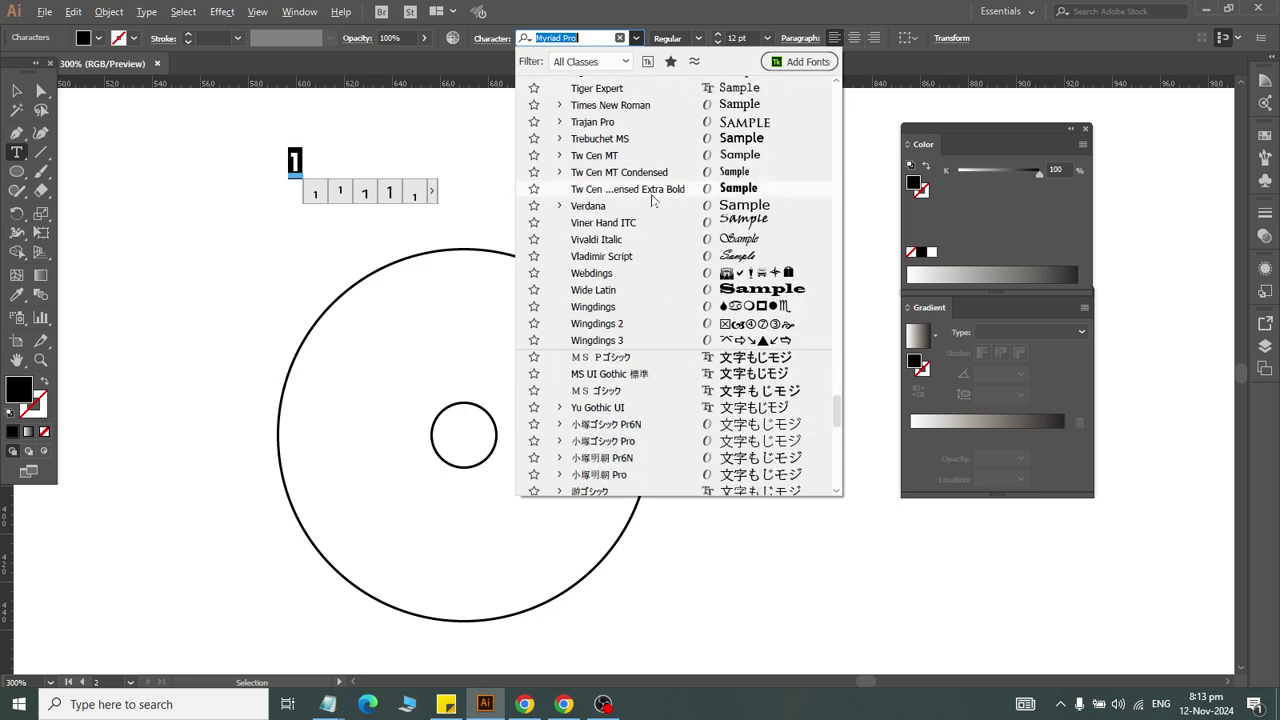
scroll(651, 200, "down", 1)
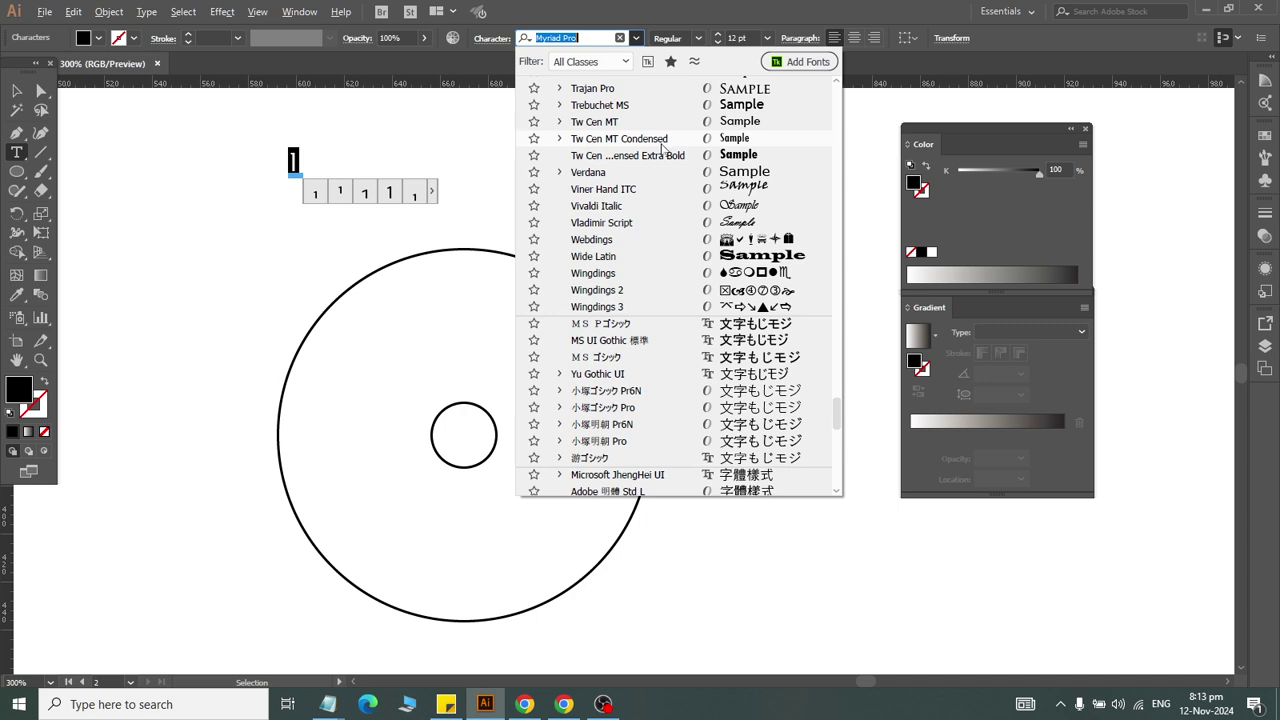
left_click(662, 148)
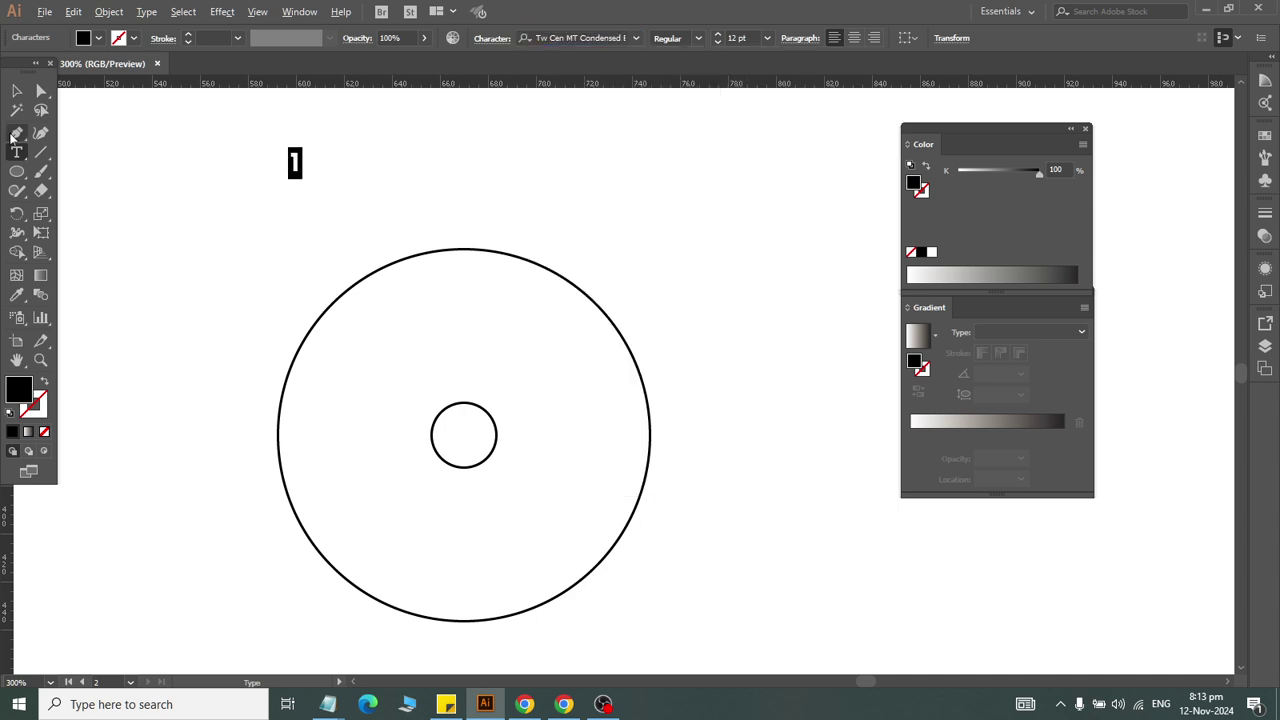
left_click(17, 91)
left_click(330, 160)
left_click(296, 166)
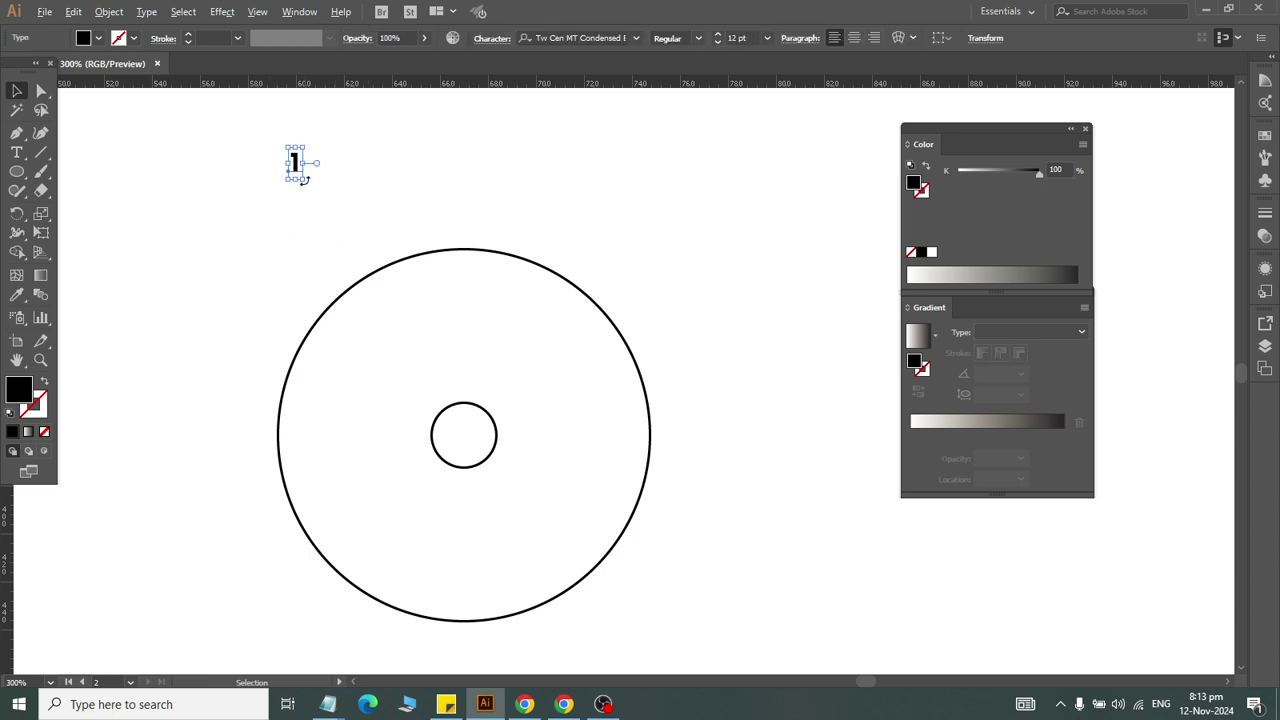
Step: Scale the 1 up to 22 pt and move it to the top of the circle
left_click_drag(307, 182, 466, 288)
type("22")
left_click(320, 191)
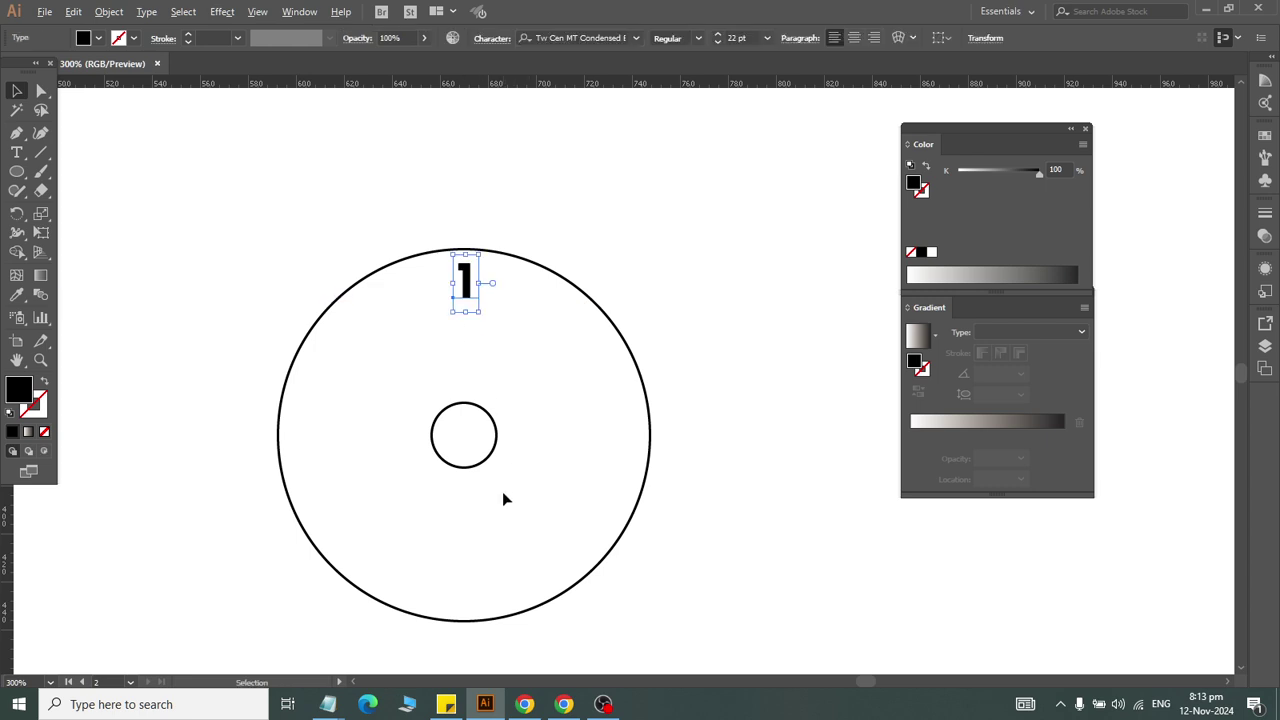
left_click_drag(503, 493, 400, 285)
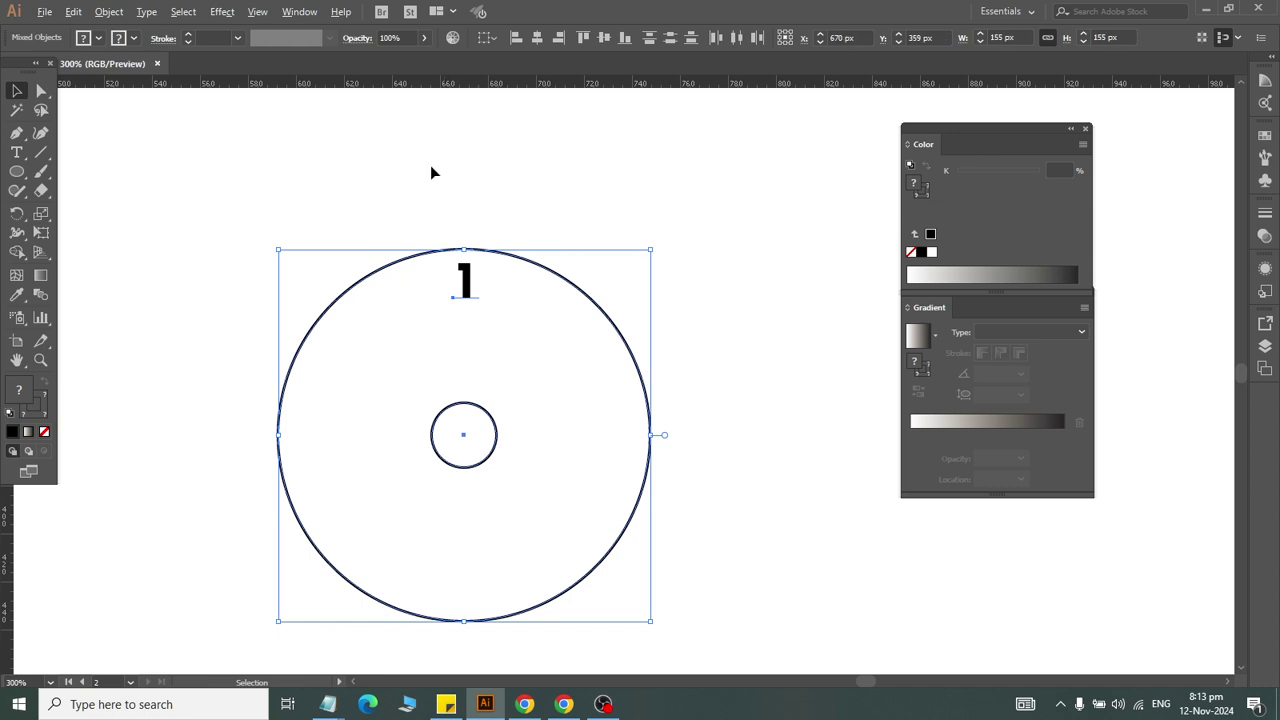
left_click(495, 443)
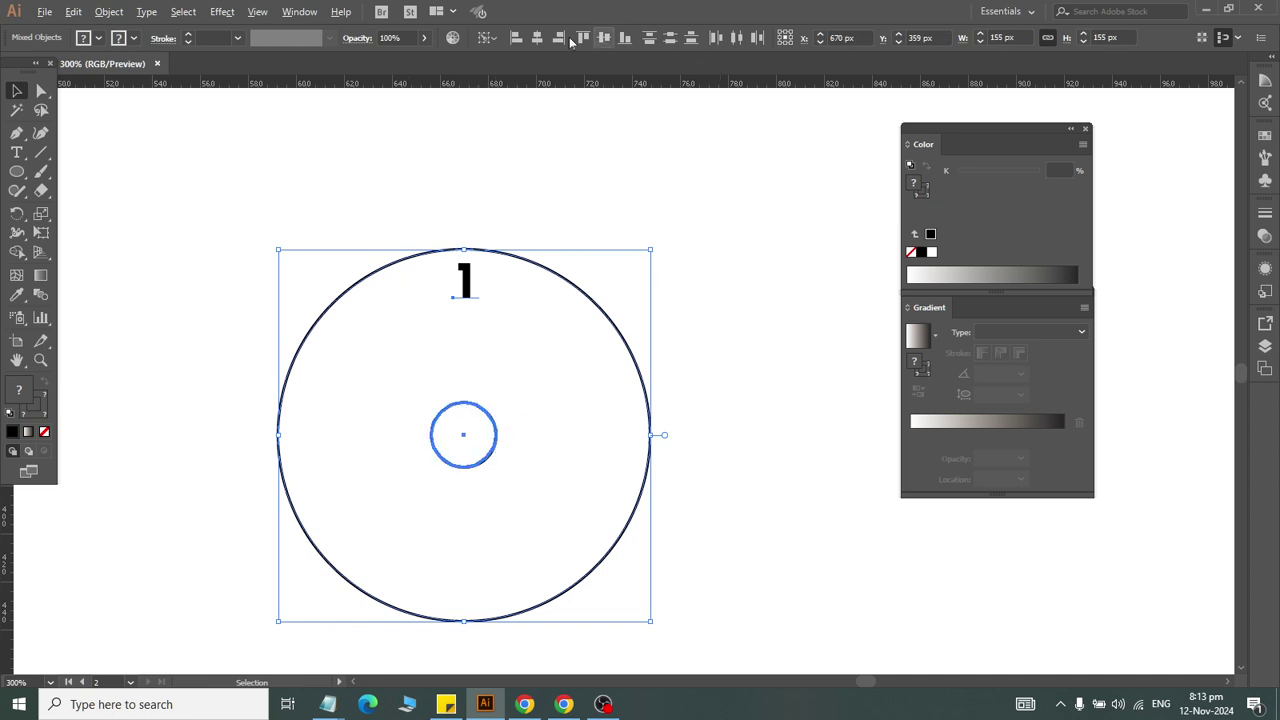
left_click(580, 208)
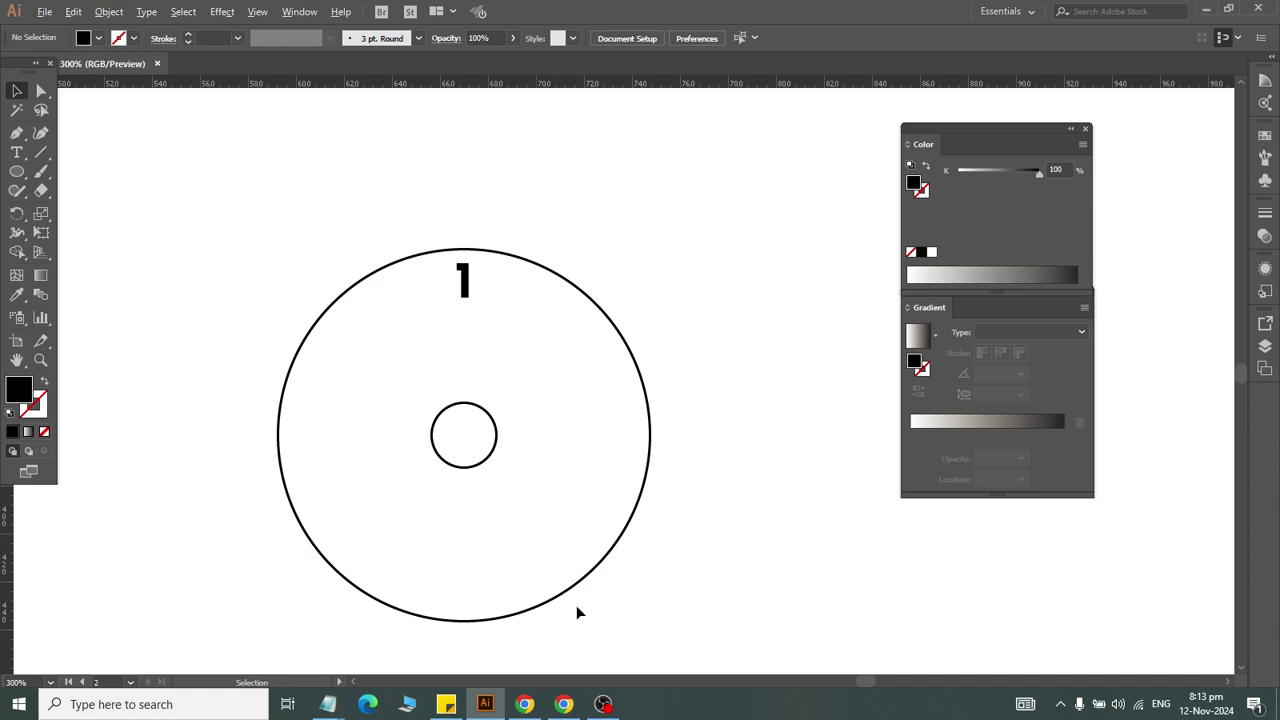
left_click_drag(634, 290, 354, 524)
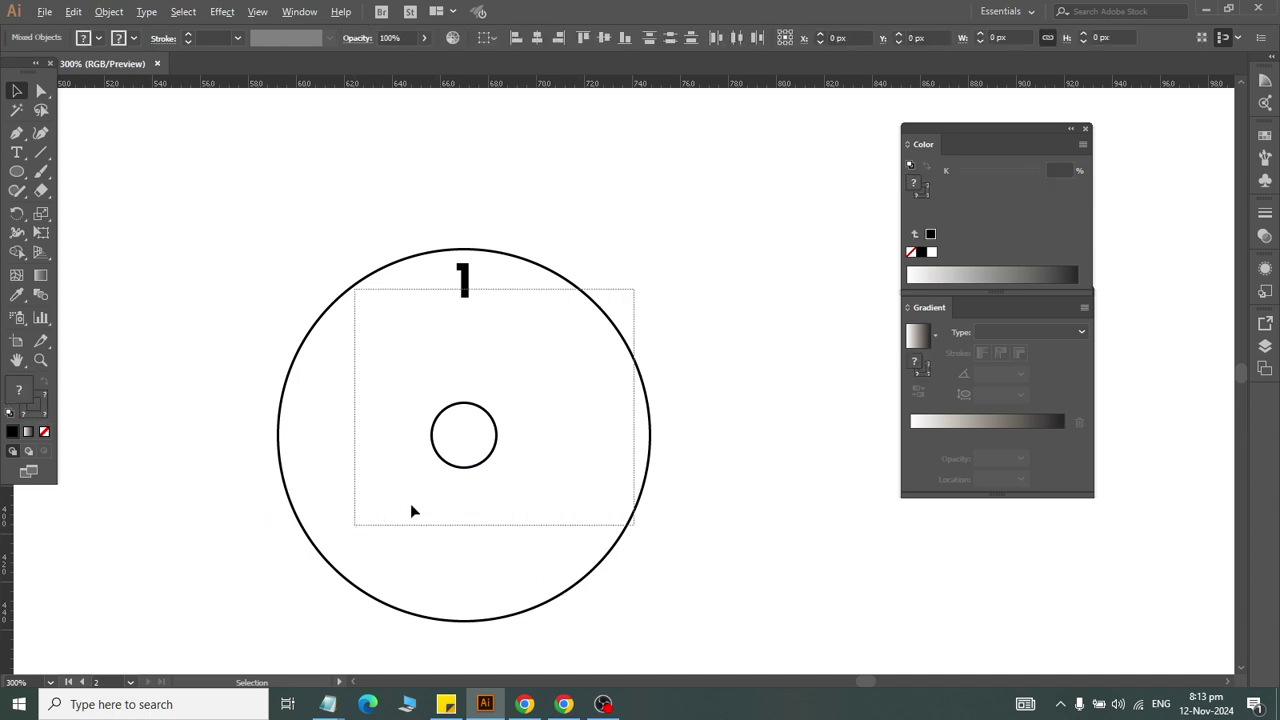
left_click(487, 456)
key("ctrl+a")
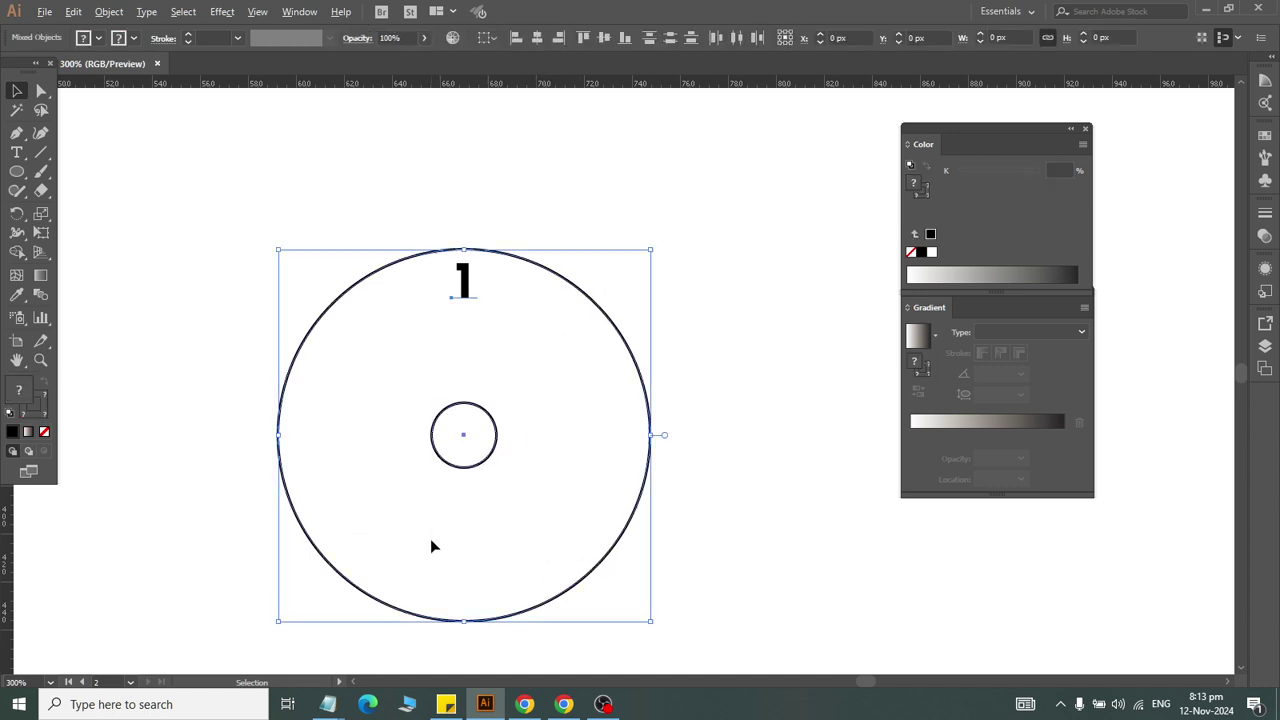
left_click(493, 455)
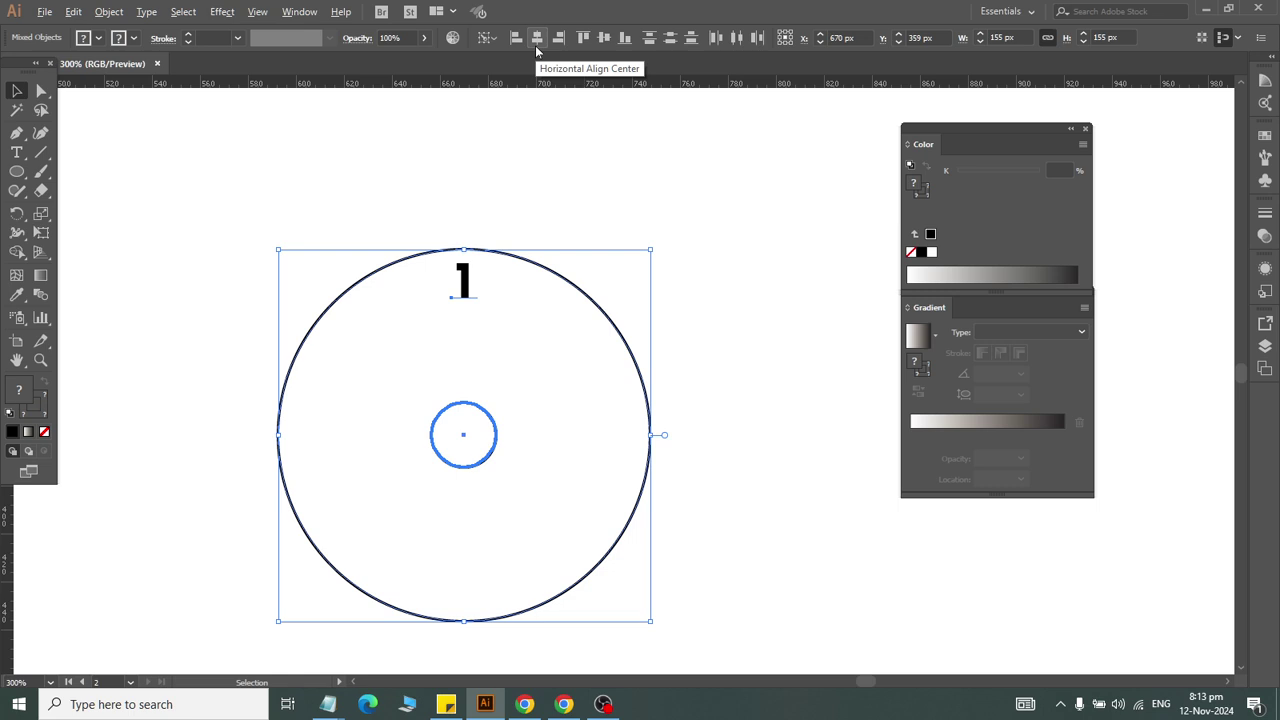
left_click(581, 189)
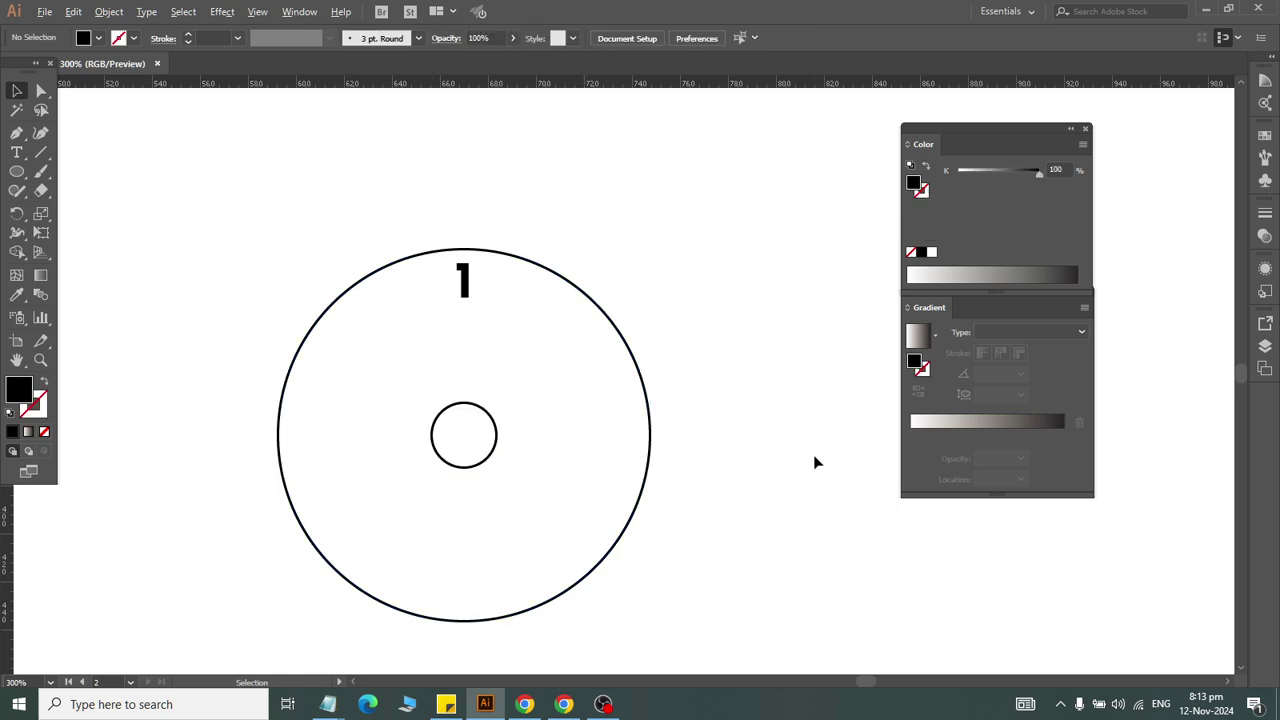
Step: Centre the 1's paragraph and align it horizontally to the inner circle as key object
double_click(464, 280)
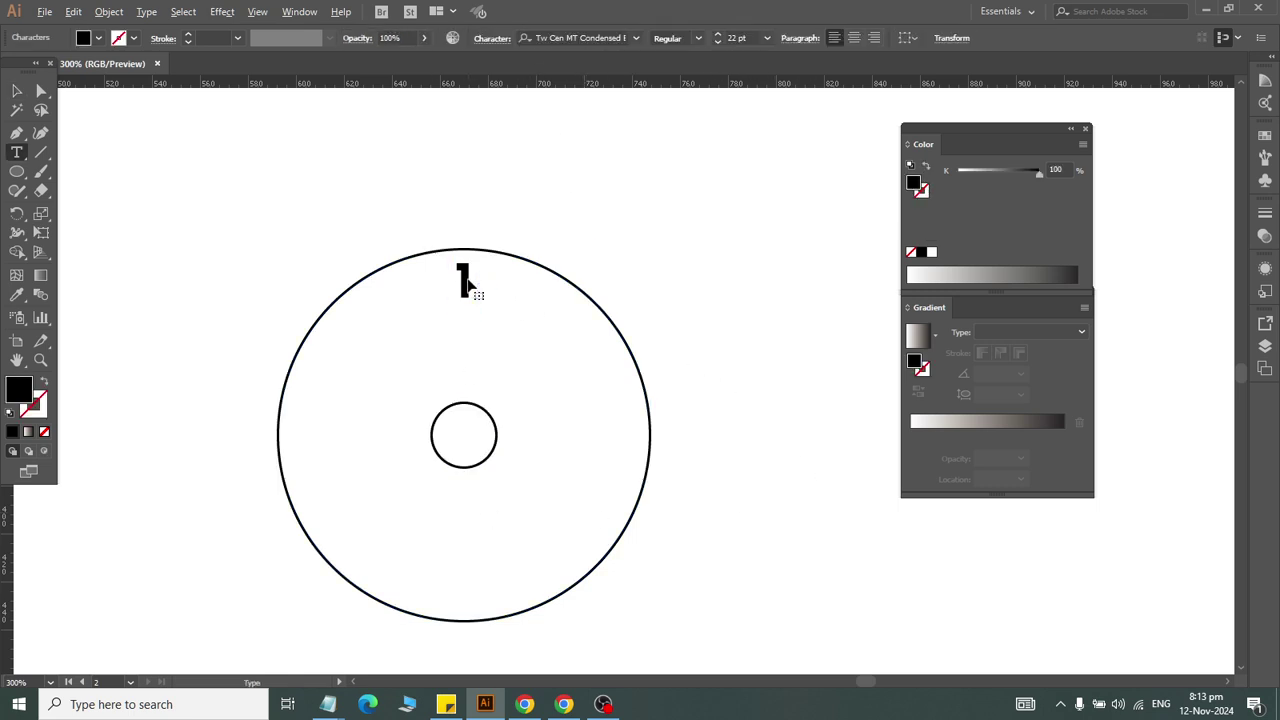
left_click(854, 38)
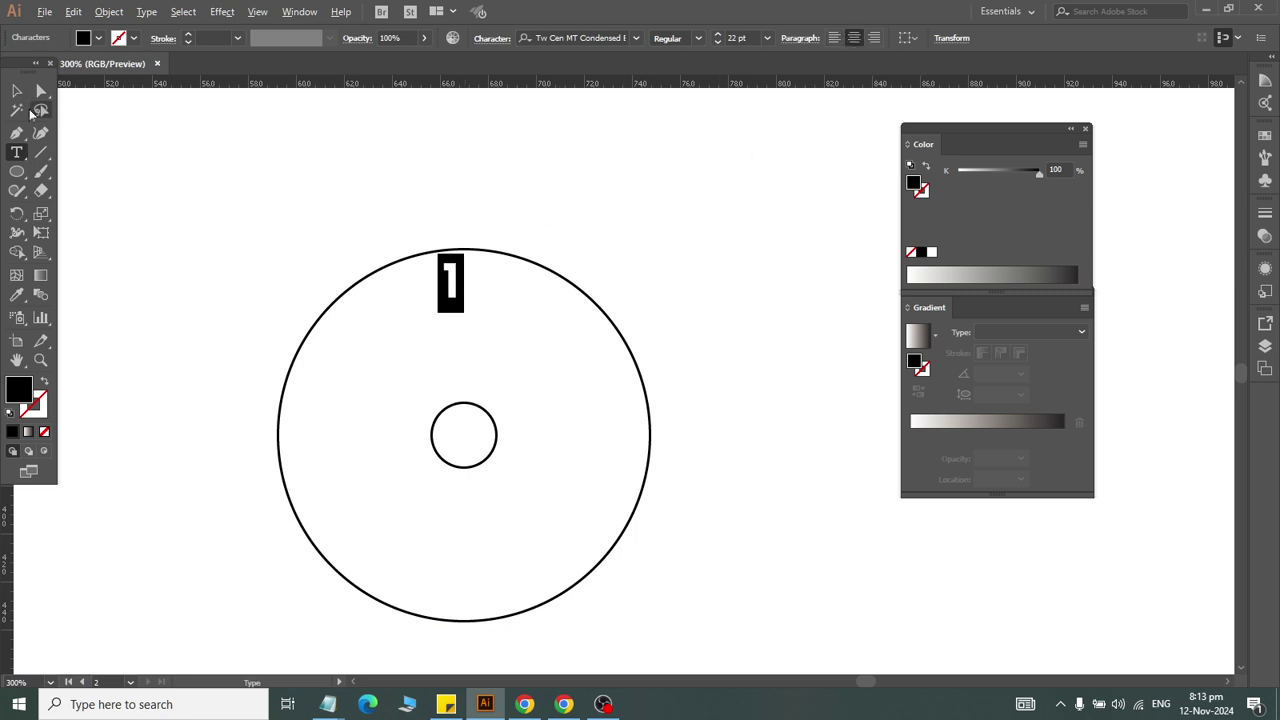
left_click(16, 90)
mouse_move(241, 186)
left_mouse_down()
mouse_move(661, 549)
mouse_move(730, 568)
left_mouse_up()
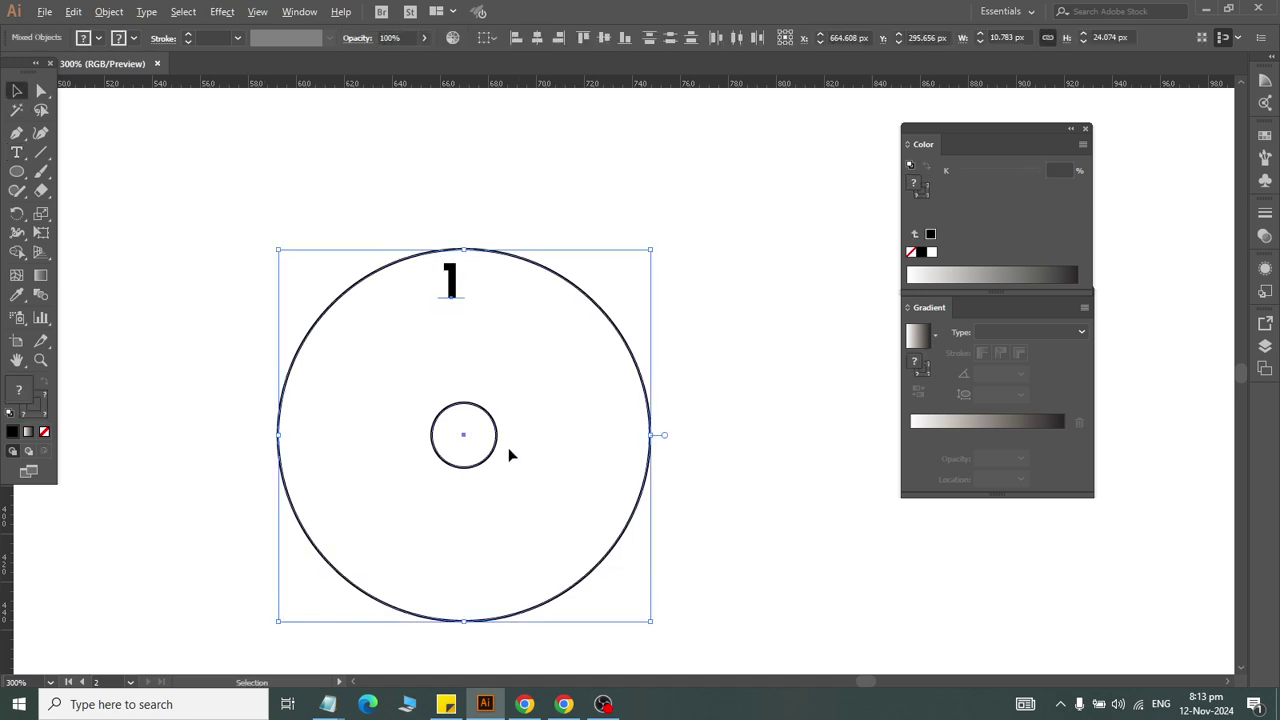
left_click(497, 440)
left_click(537, 38)
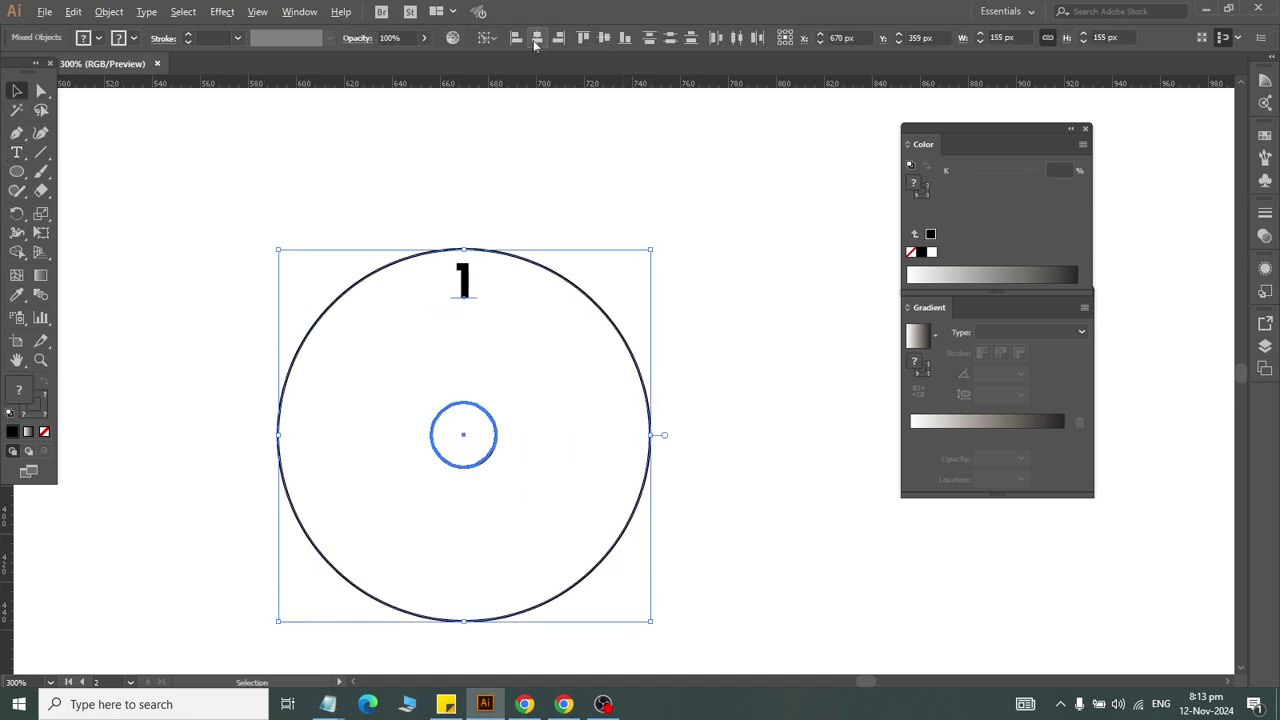
left_click(713, 319)
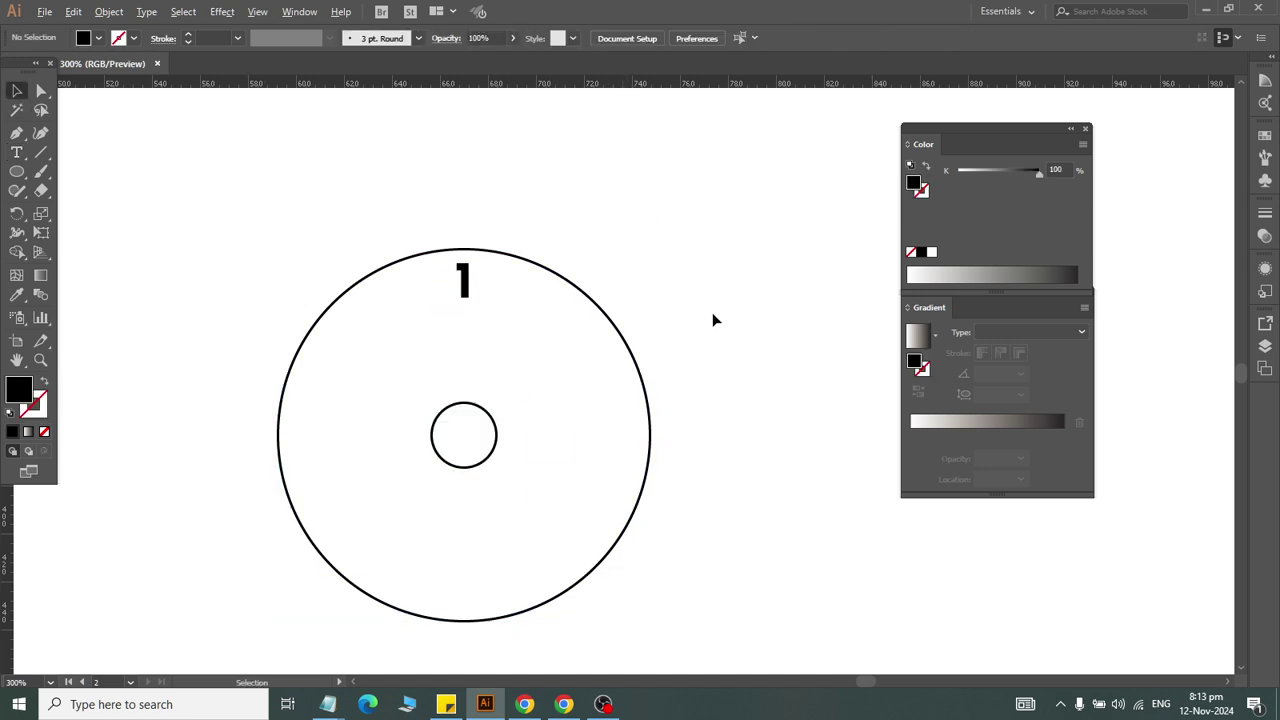
left_click(463, 285)
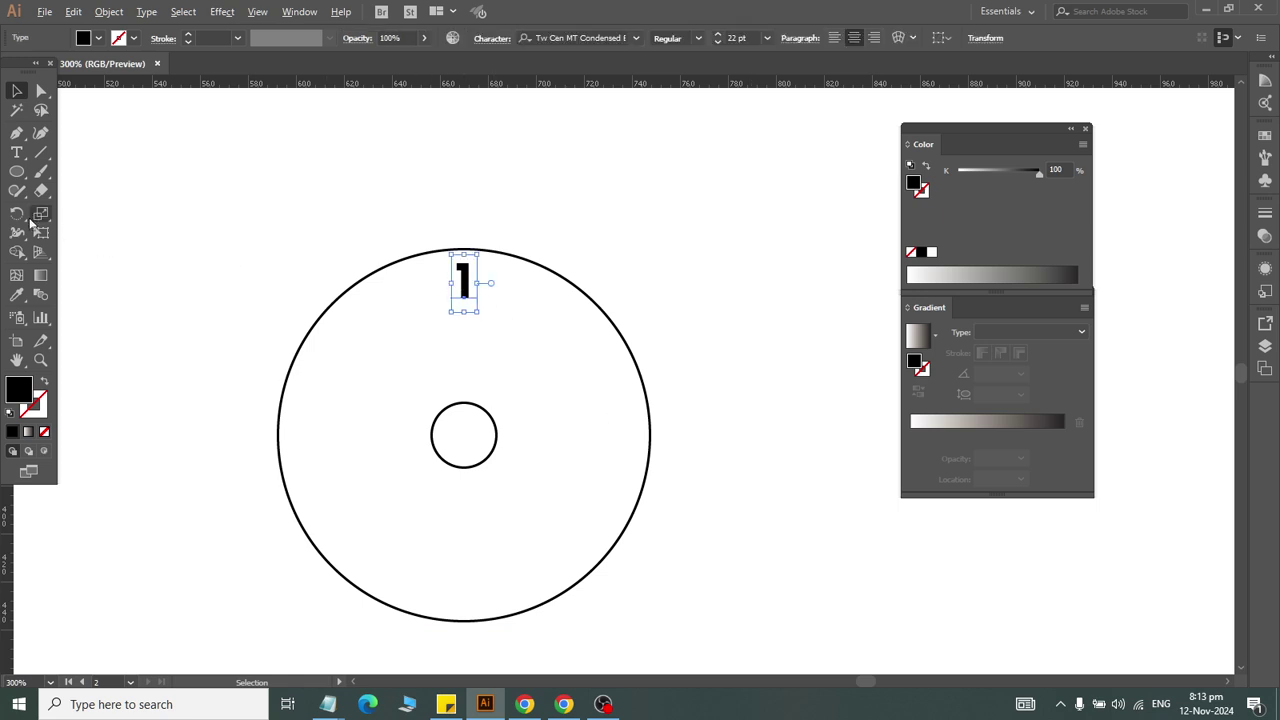
Step: Rotate-copy the 1 by 360/12 about the inner circle's centre, repeating with Ctrl+D
left_click(17, 213)
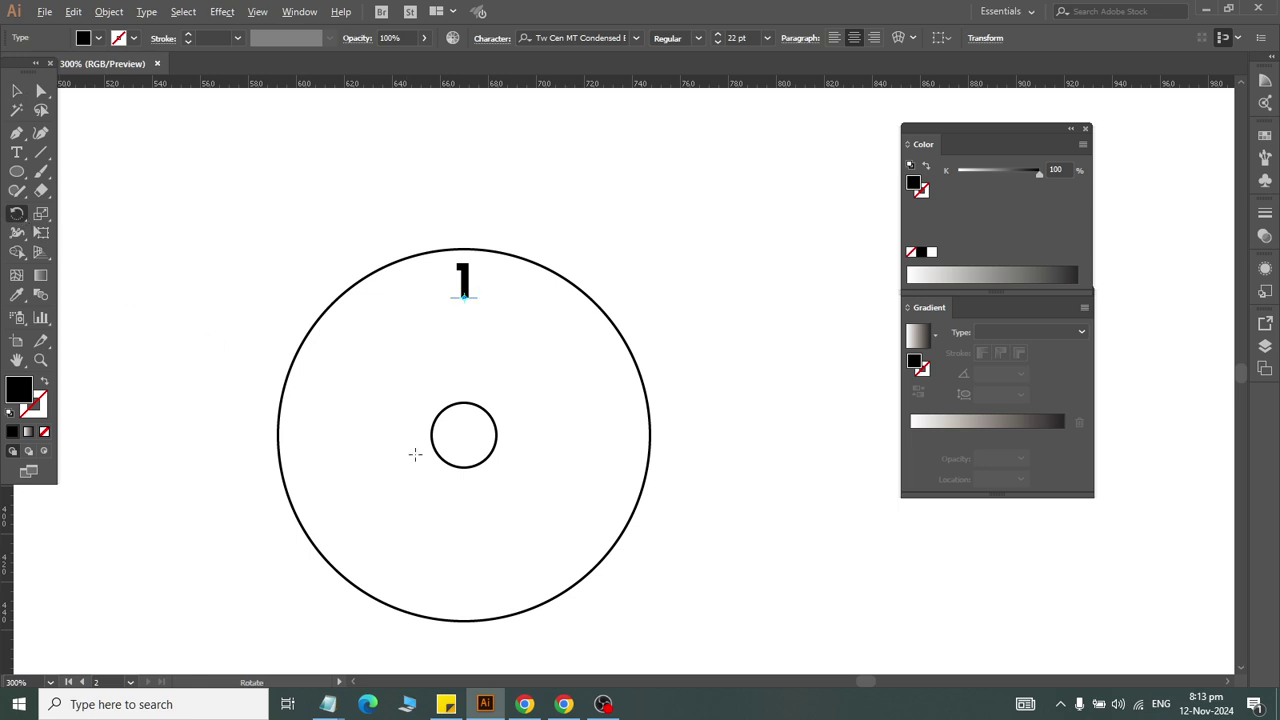
left_click(464, 437, "alt")
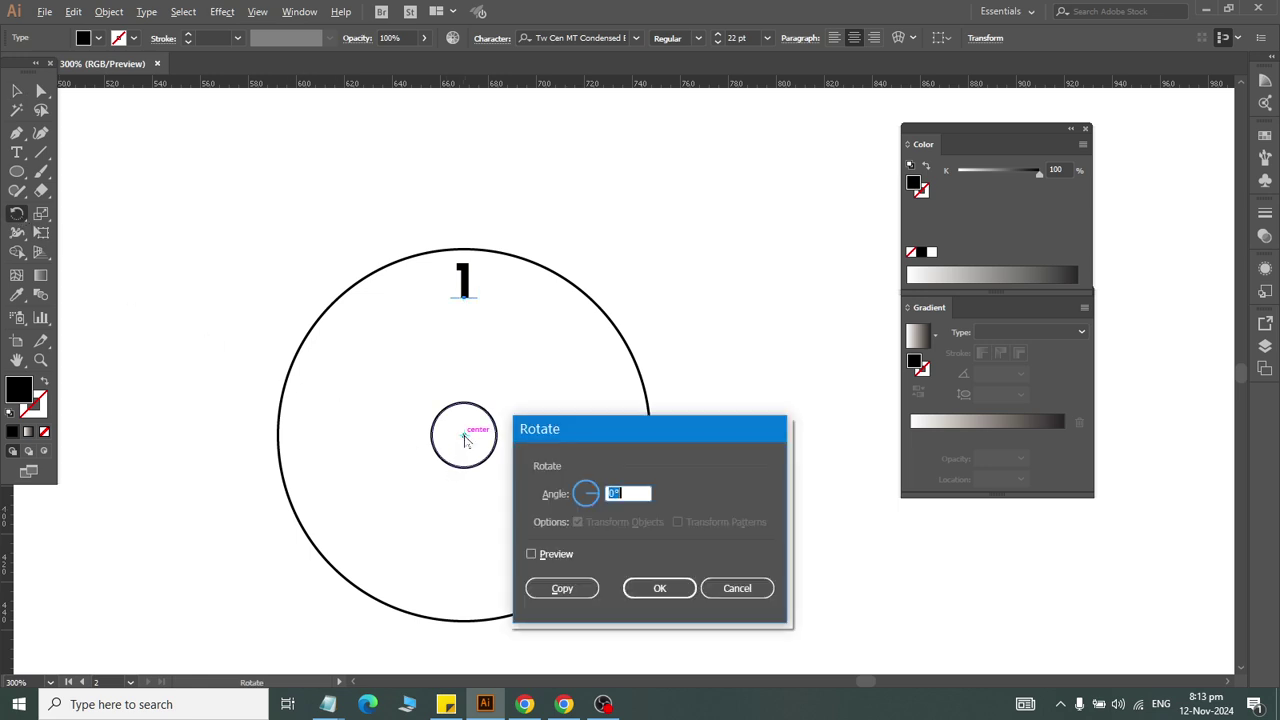
type("336")
key("BackSpace")
key("BackSpace")
key("BackSpace")
type("360/")
type("12")
left_click(558, 588)
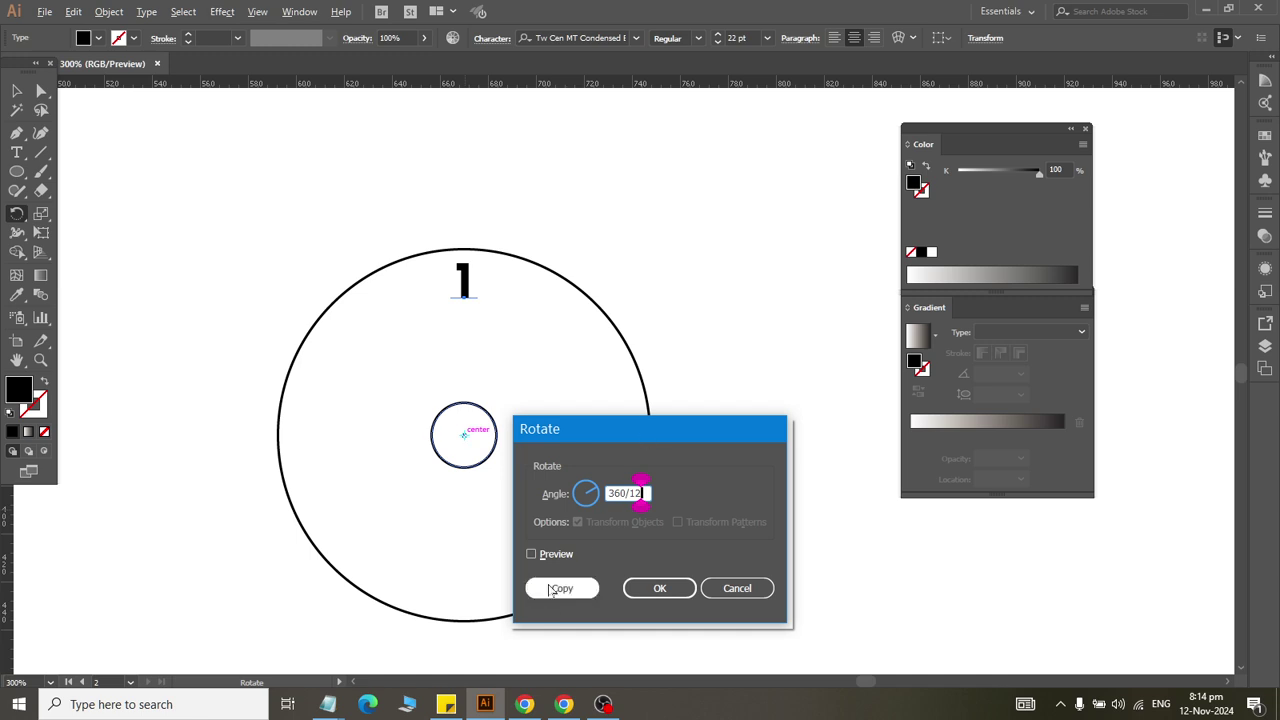
key("ctrl+d")
key("ctrl+d")
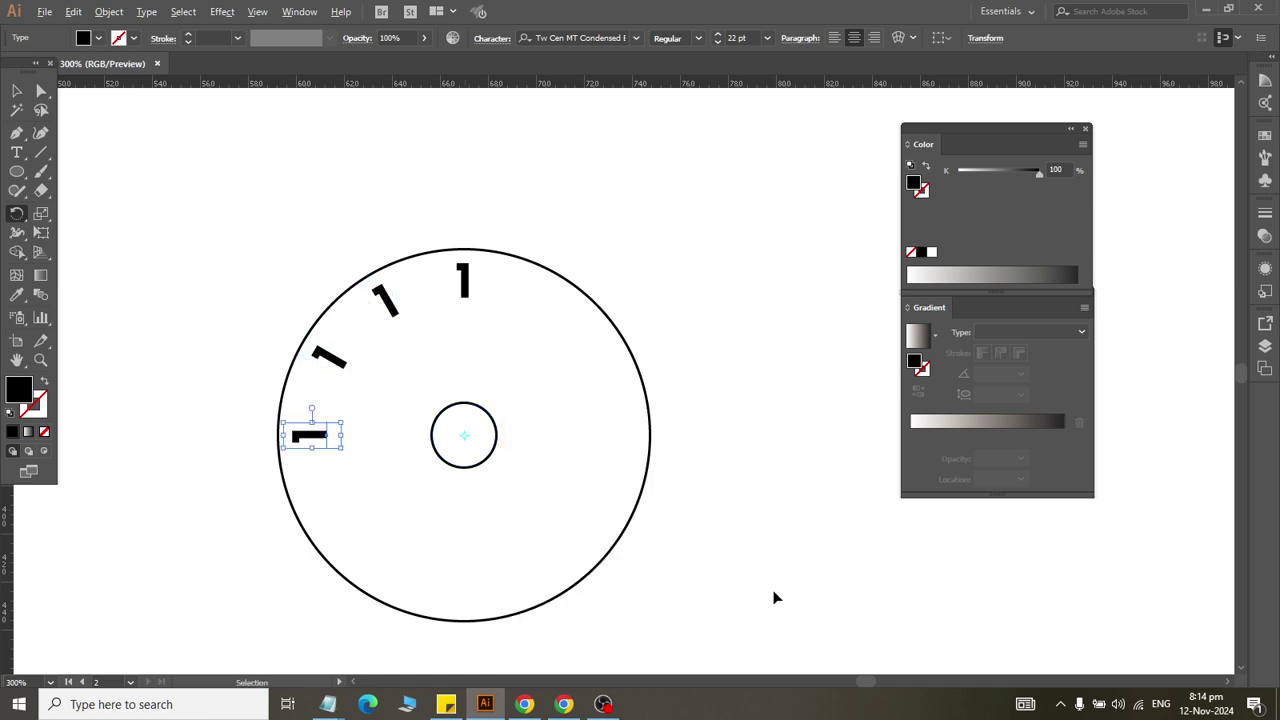
key("ctrl+d")
key("ctrl+d")
key("ctrl+d")
key("ctrl+d")
key("ctrl+d")
key("ctrl+d")
key("ctrl+d")
key("ctrl+d")
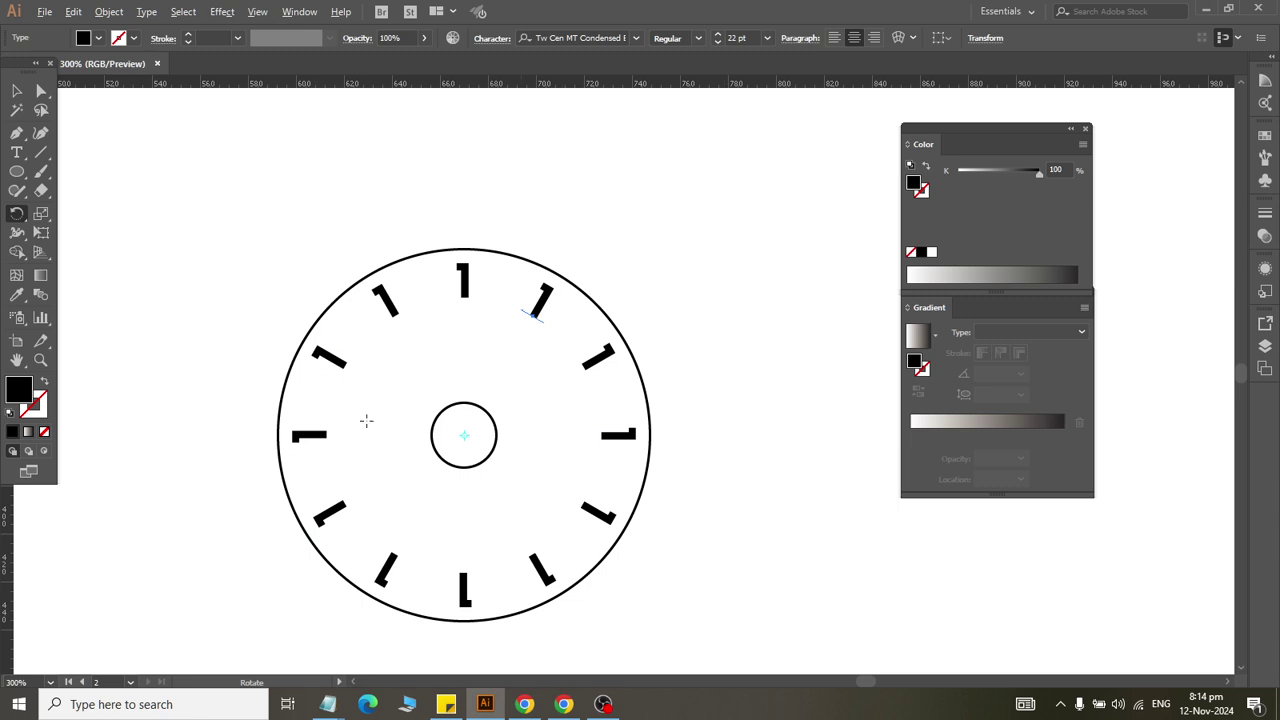
key("v")
left_click(697, 333)
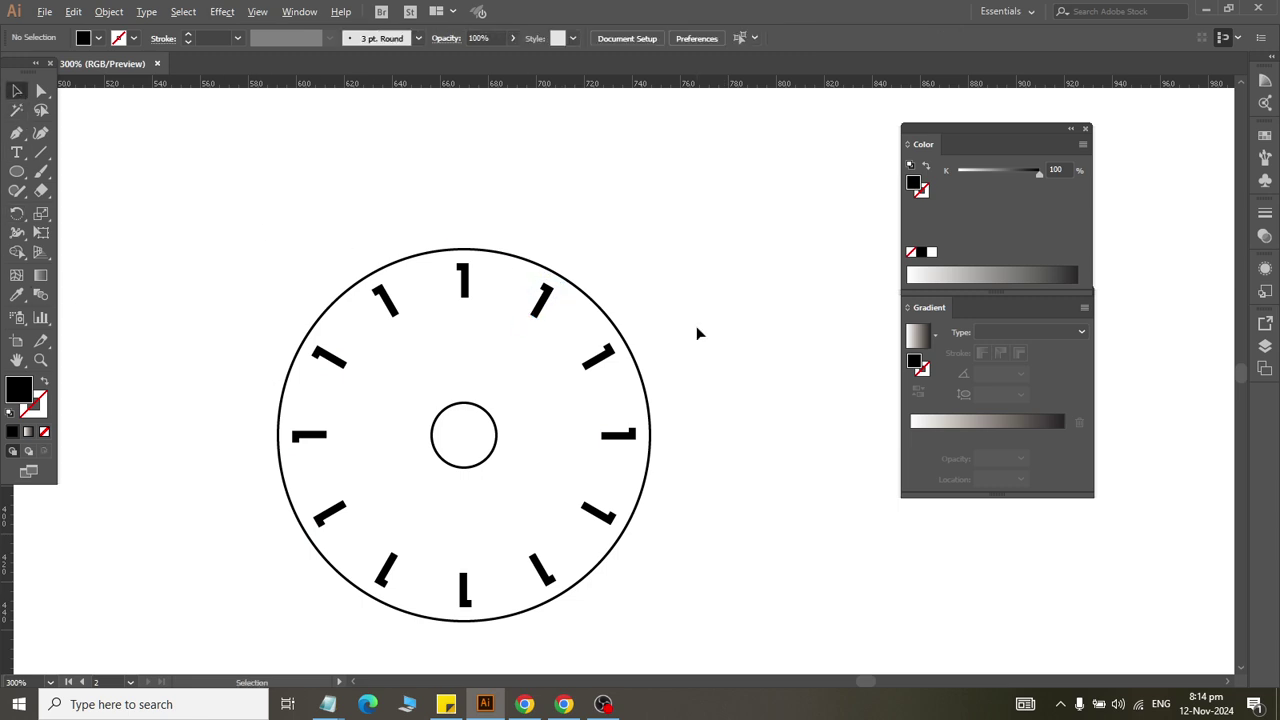
Step: Retype the right-side copies as numerals 2 through 6, then undo the renumbering
left_click(16, 152)
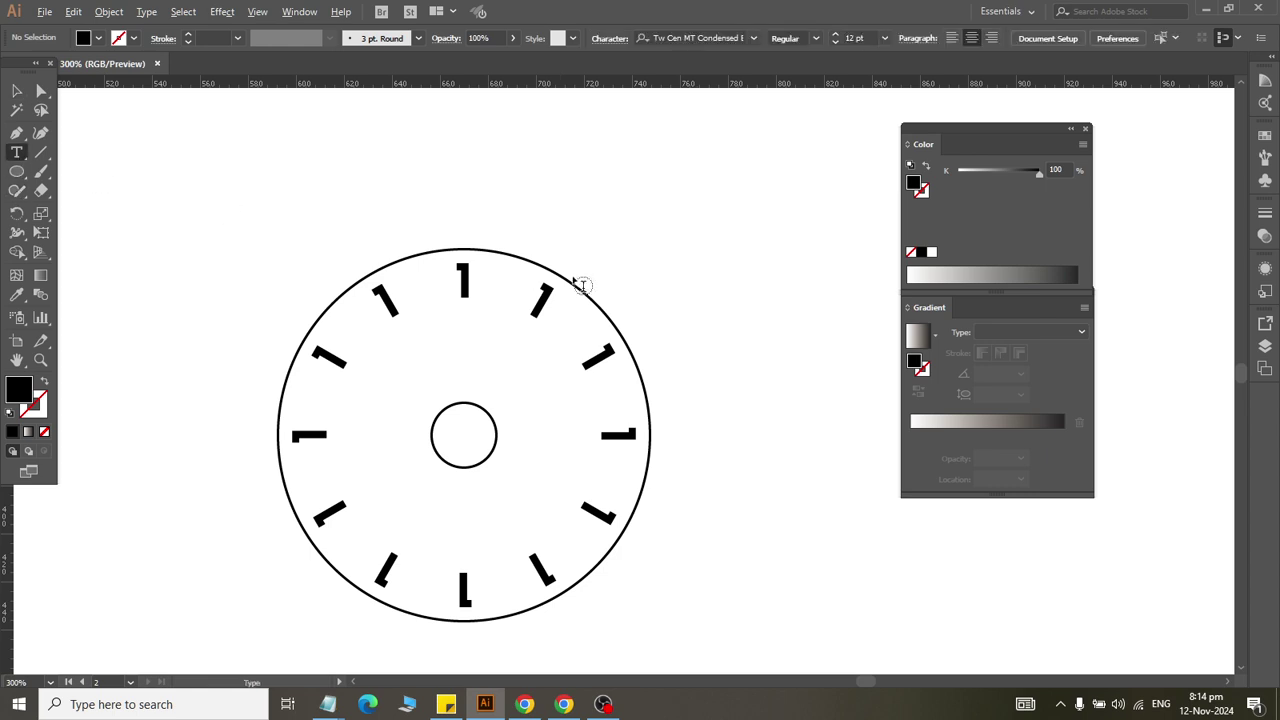
double_click(540, 300)
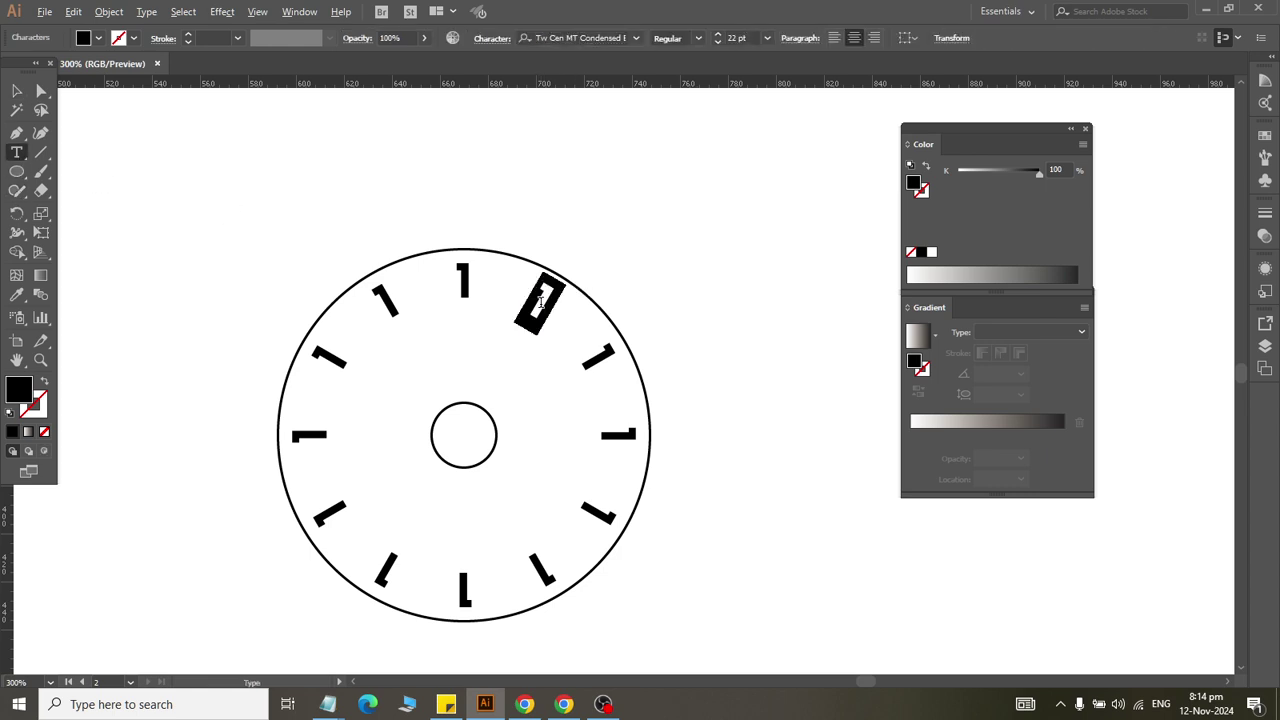
type("2")
double_click(600, 358)
type("3")
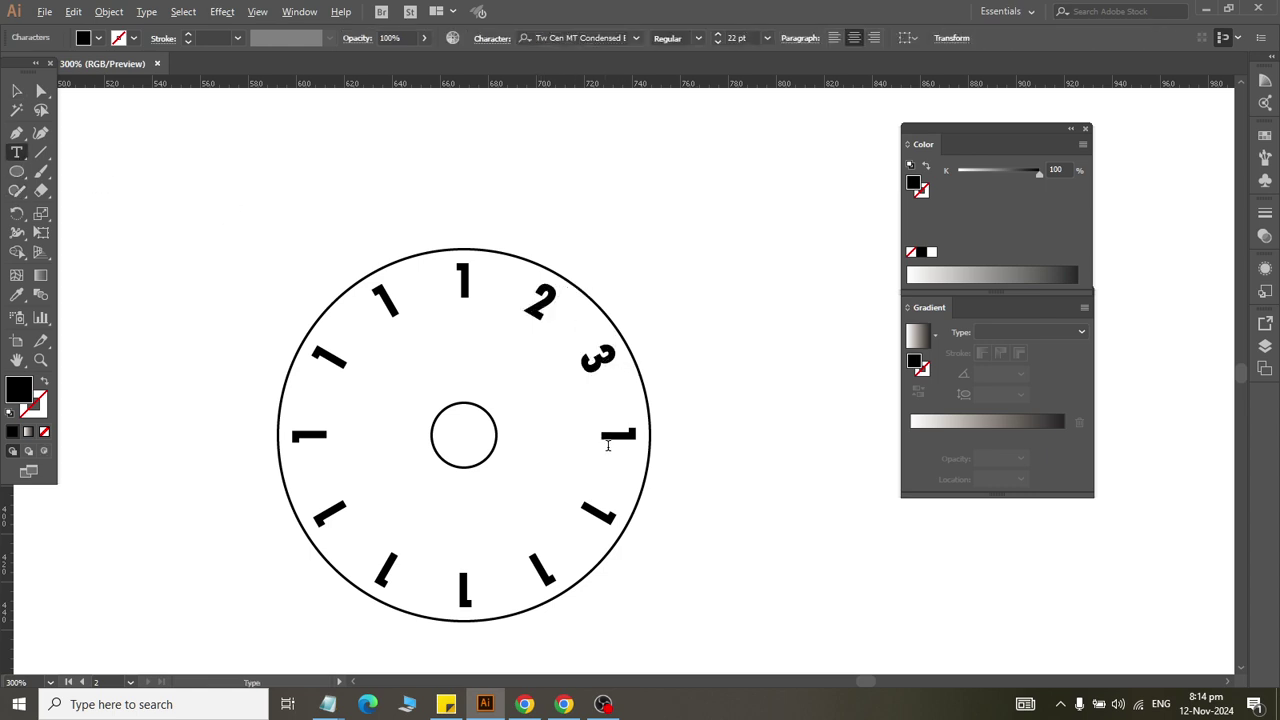
double_click(615, 432)
type("4")
double_click(606, 515)
type("5")
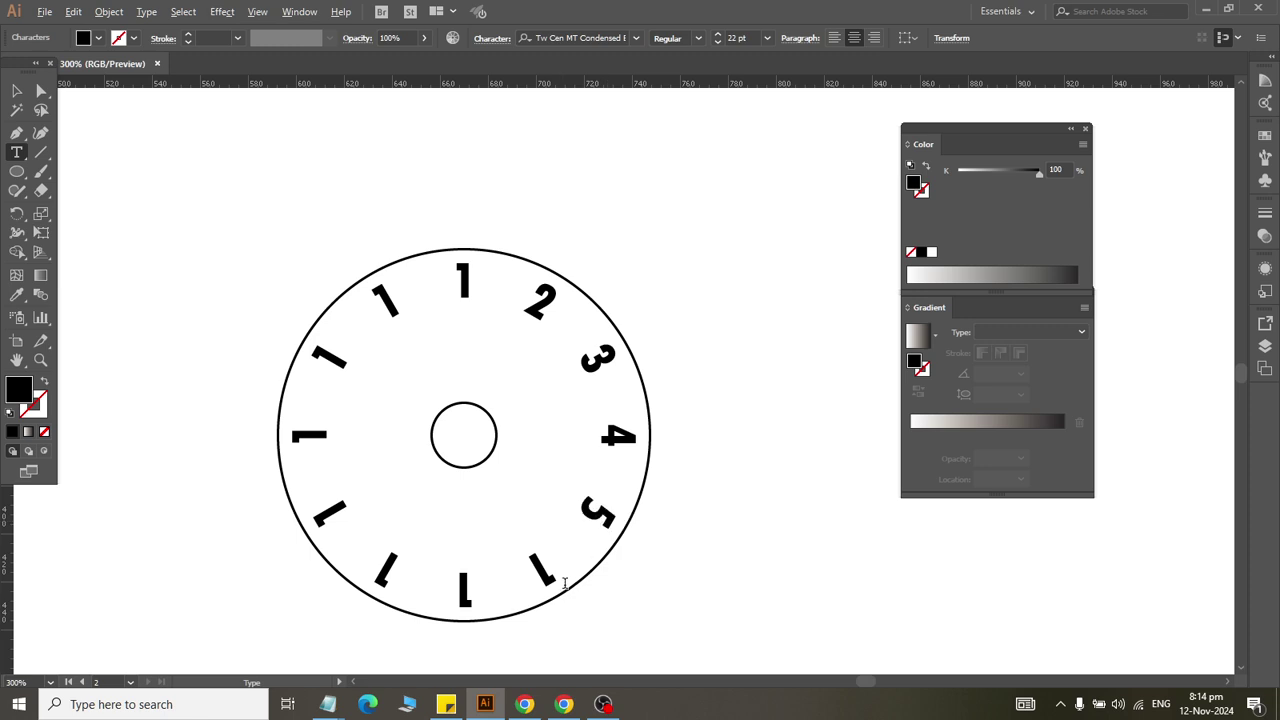
double_click(545, 578)
type("6")
key("ctrl+z")
key("ctrl+z")
key("ctrl+z")
key("ctrl+z")
key("ctrl+z")
key("ctrl+z")
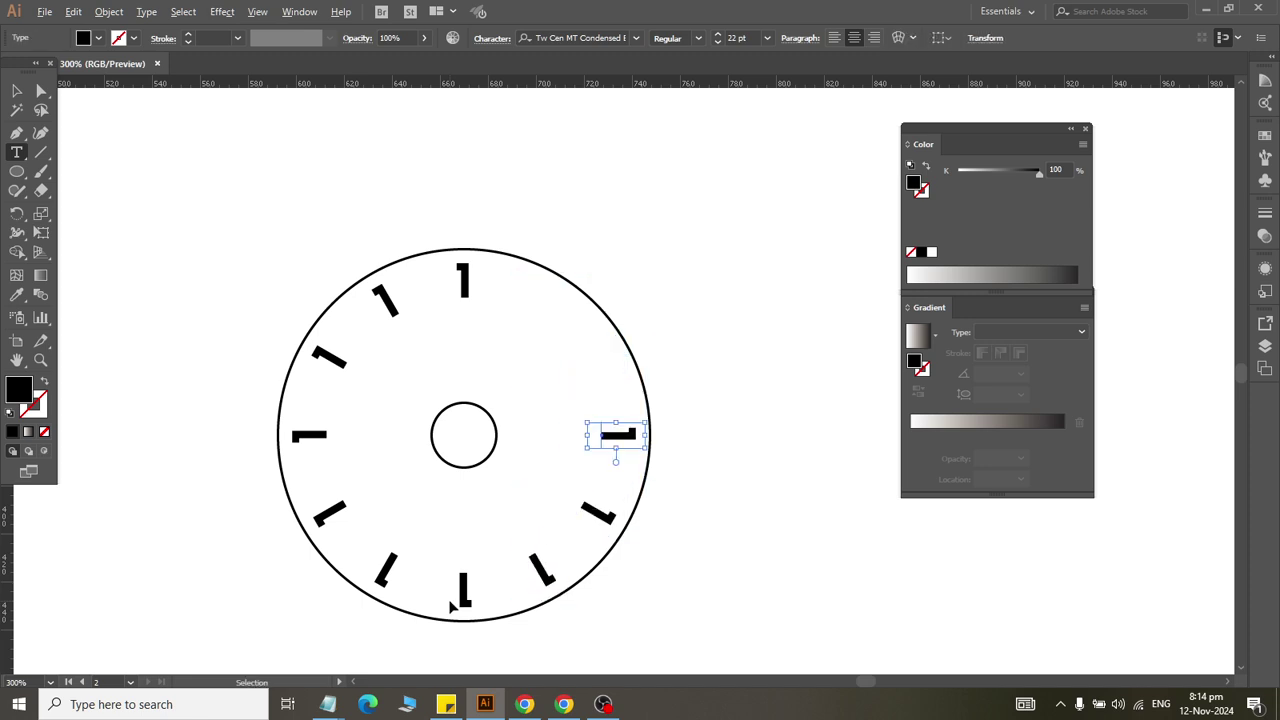
key("ctrl+z")
key("ctrl+z")
key("ctrl+z")
key("ctrl+z")
key("ctrl+z")
key("ctrl+z")
key("ctrl+z")
key("ctrl+z")
key("ctrl+z")
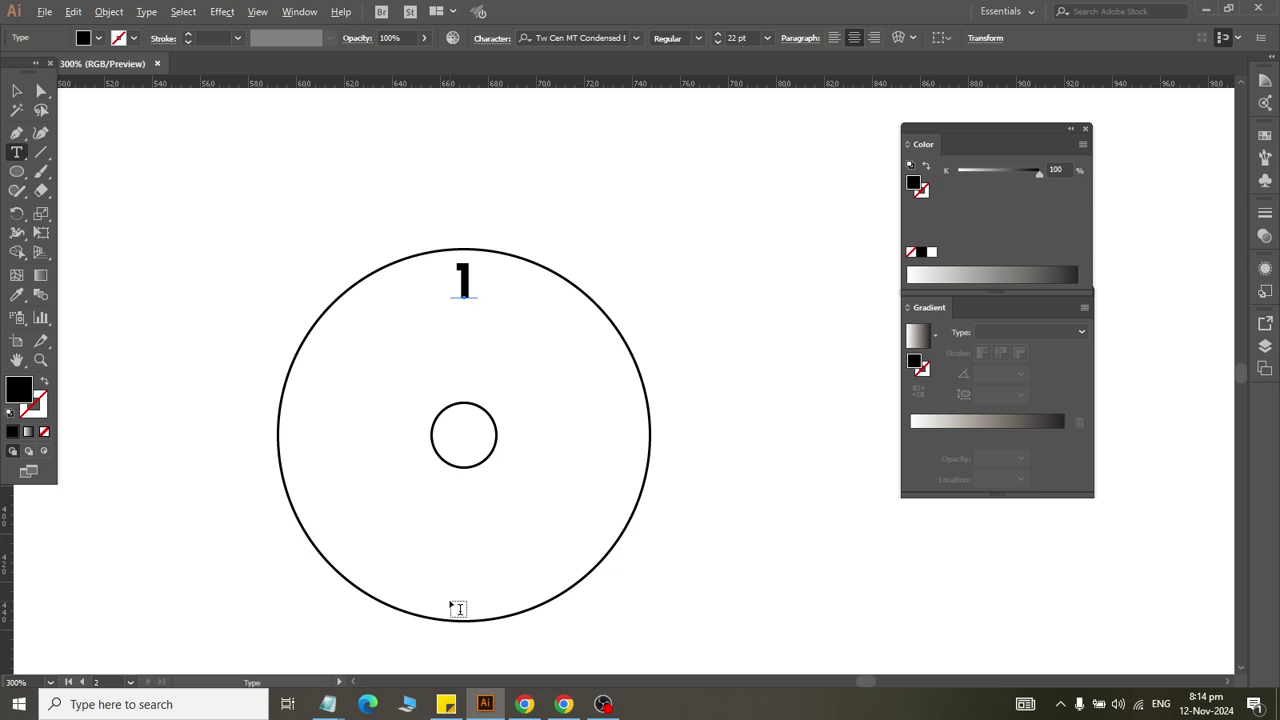
Step: Rotate-copy the numeral 1 by 30° about the small circle's centre and repeat into twelve
left_click(17, 213)
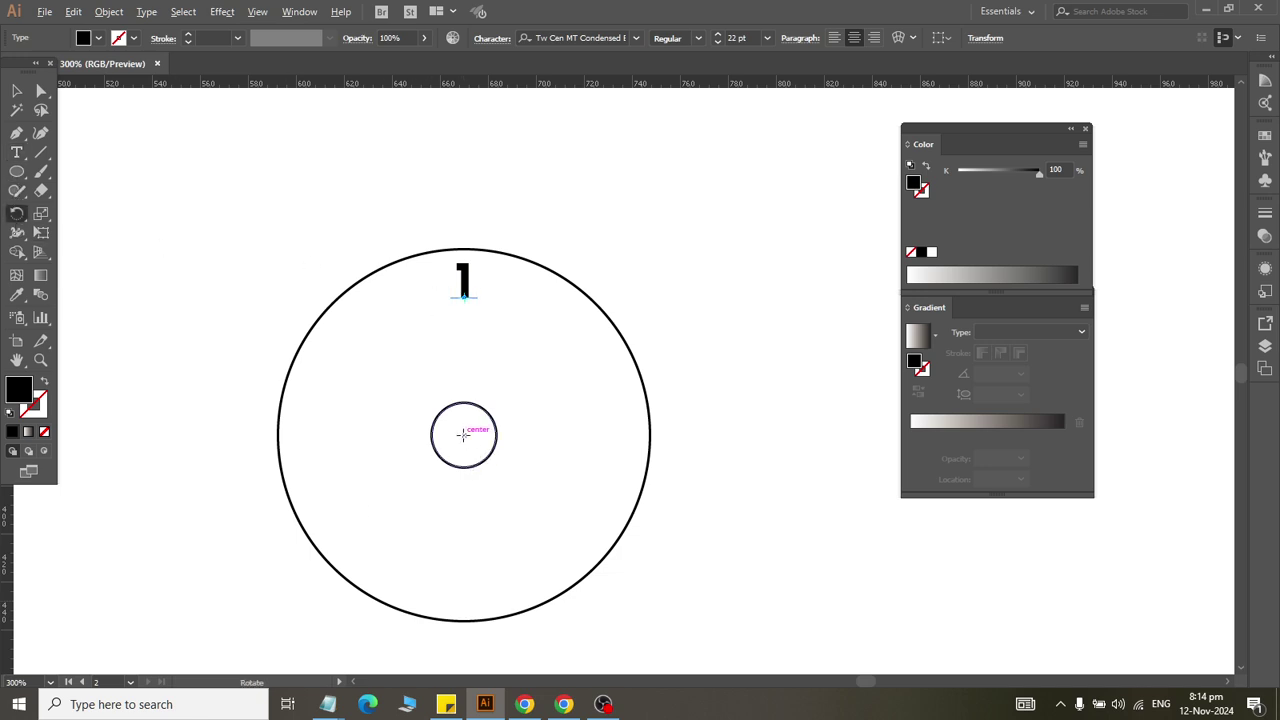
left_click(463, 433, "alt")
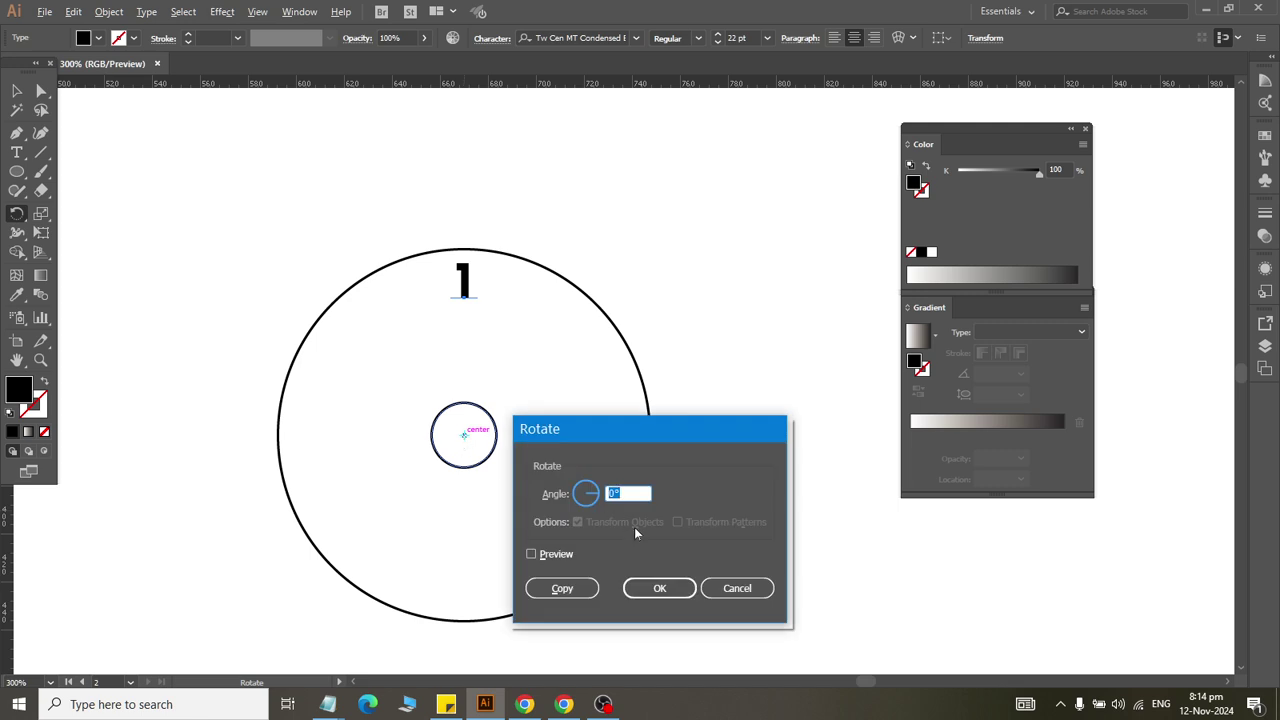
double_click(620, 492)
type("360")
double_click(620, 492)
type("30")
key("alt+p")
left_click(545, 587)
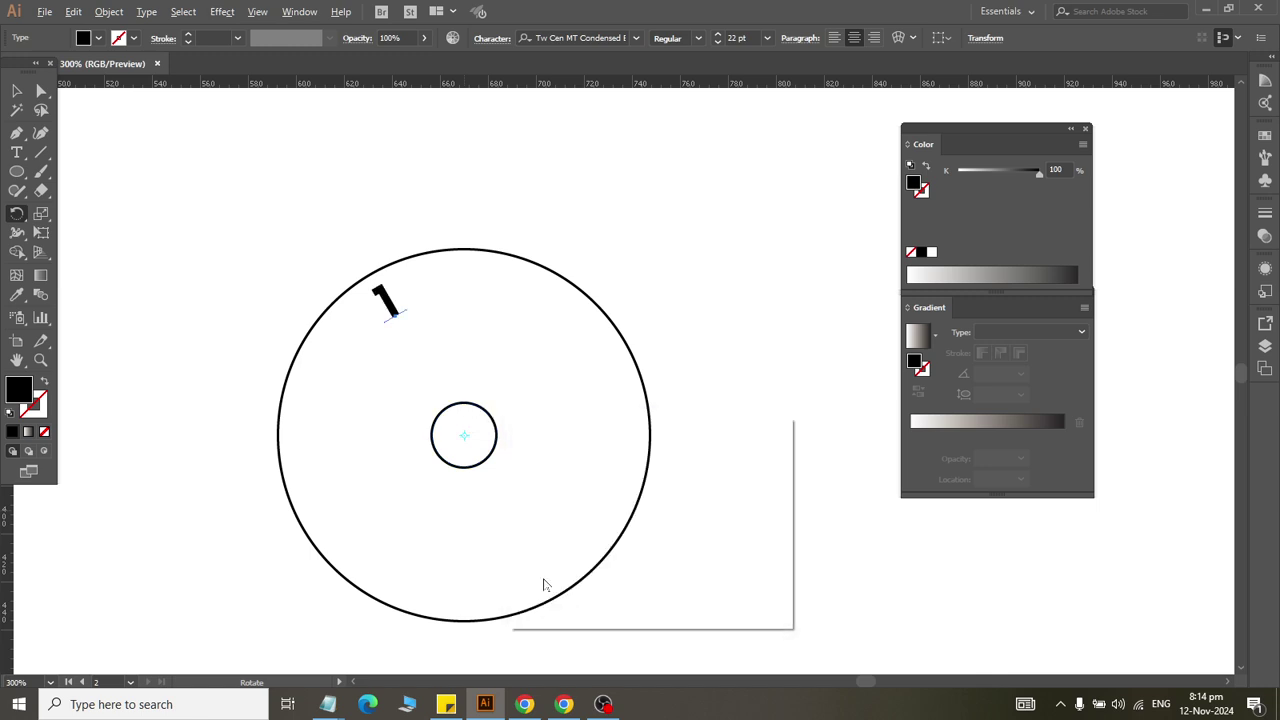
key("ctrl+d")
key("ctrl+d")
key("ctrl+d")
key("ctrl+d")
key("ctrl+d")
key("ctrl+d")
key("ctrl+d")
key("ctrl+d")
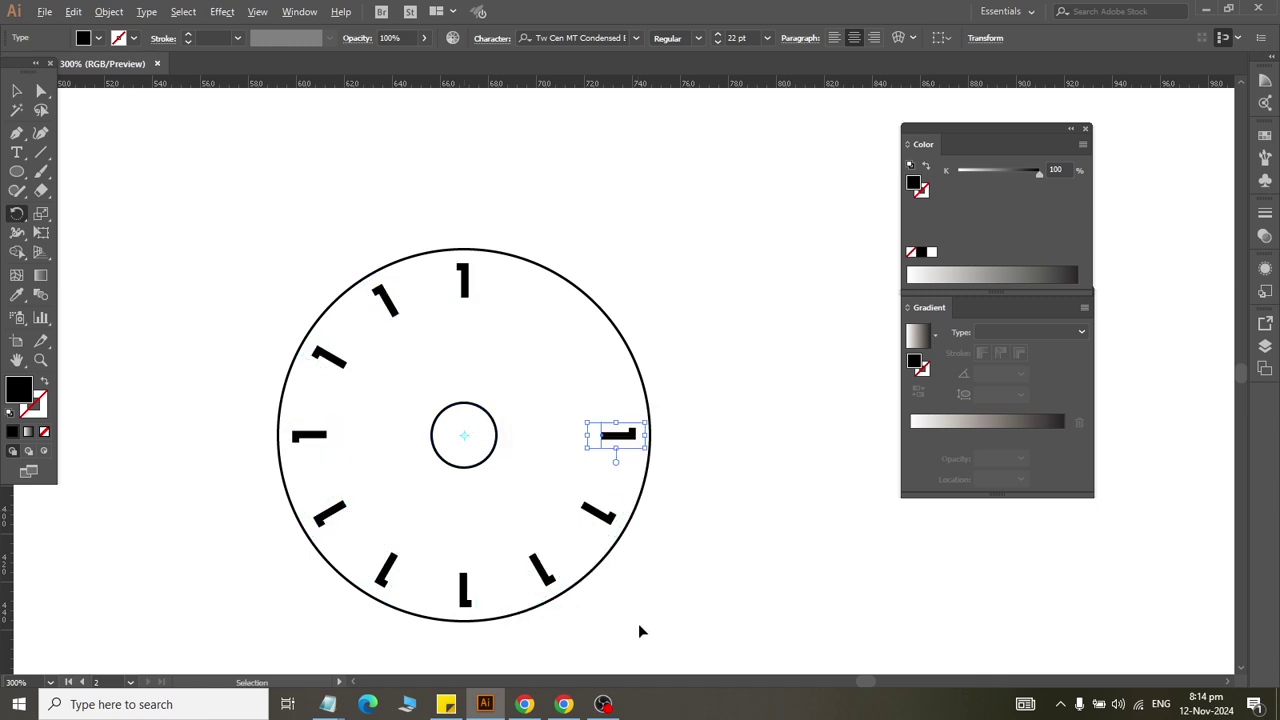
key("ctrl+d")
key("ctrl+d")
left_click(636, 615)
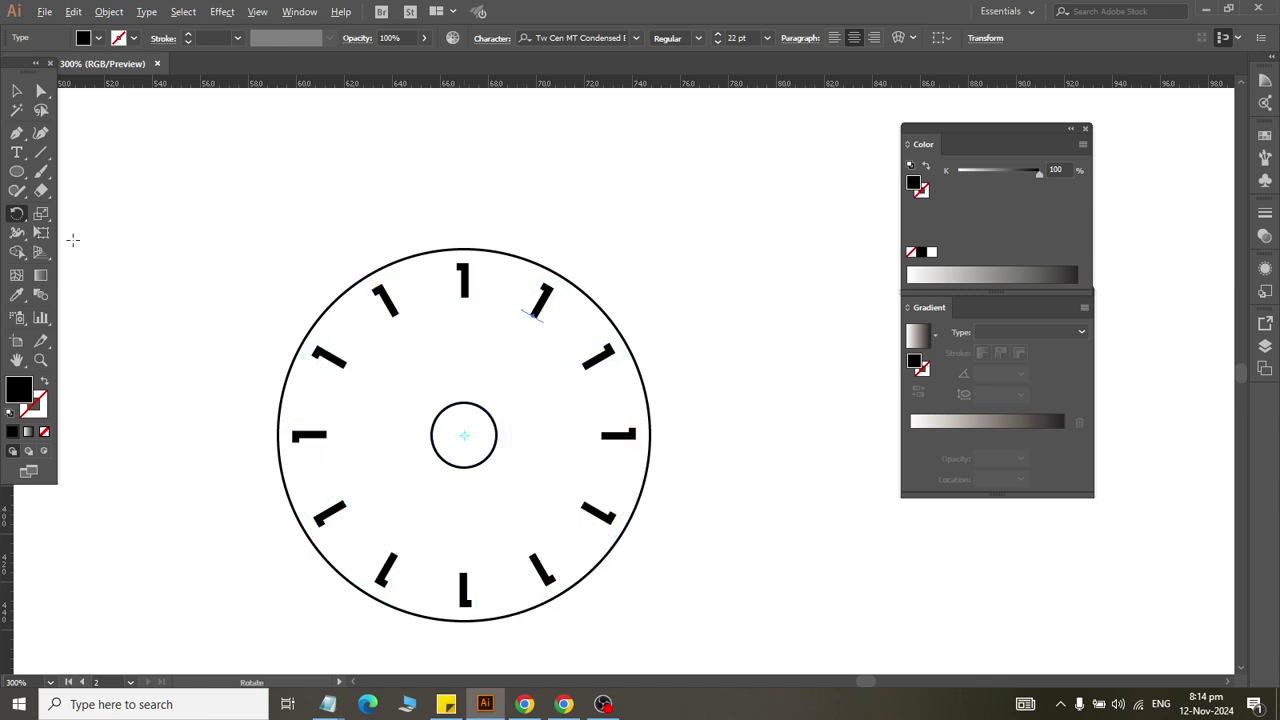
left_click(16, 152)
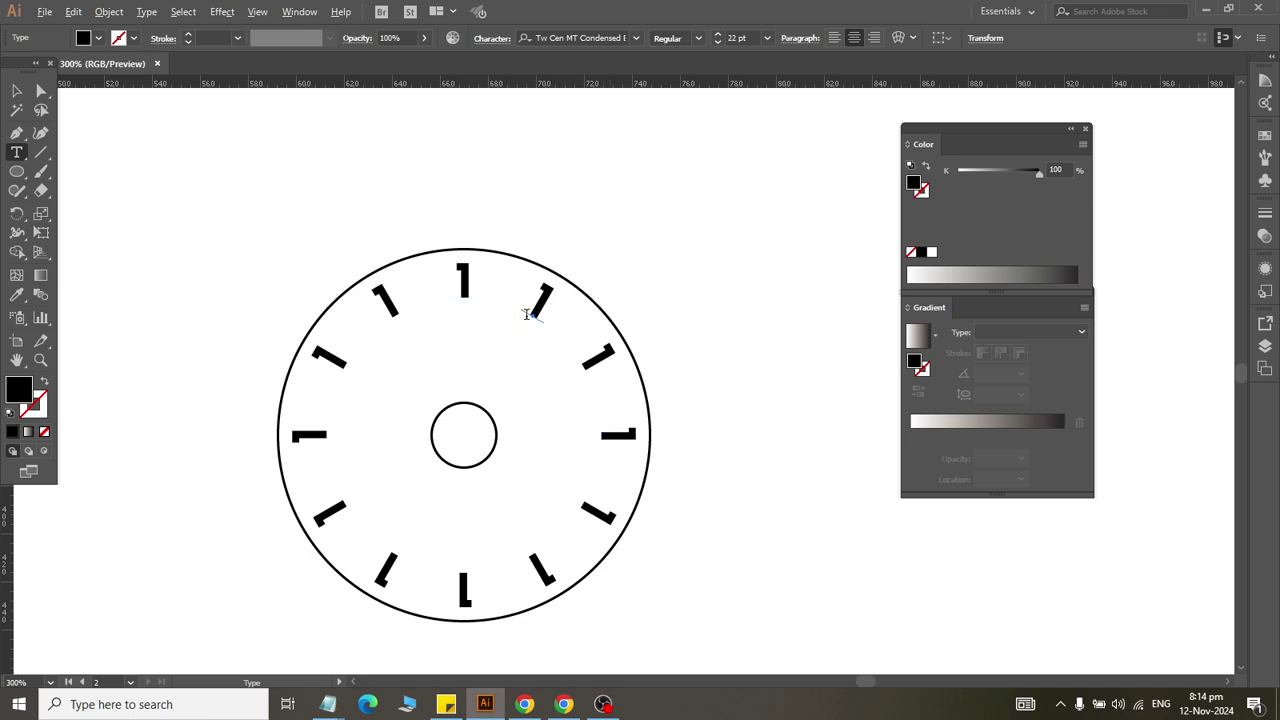
Step: Retype the 1s on the right side of the dial as 2, 3, 4, 5 and 6
double_click(596, 362)
type("2")
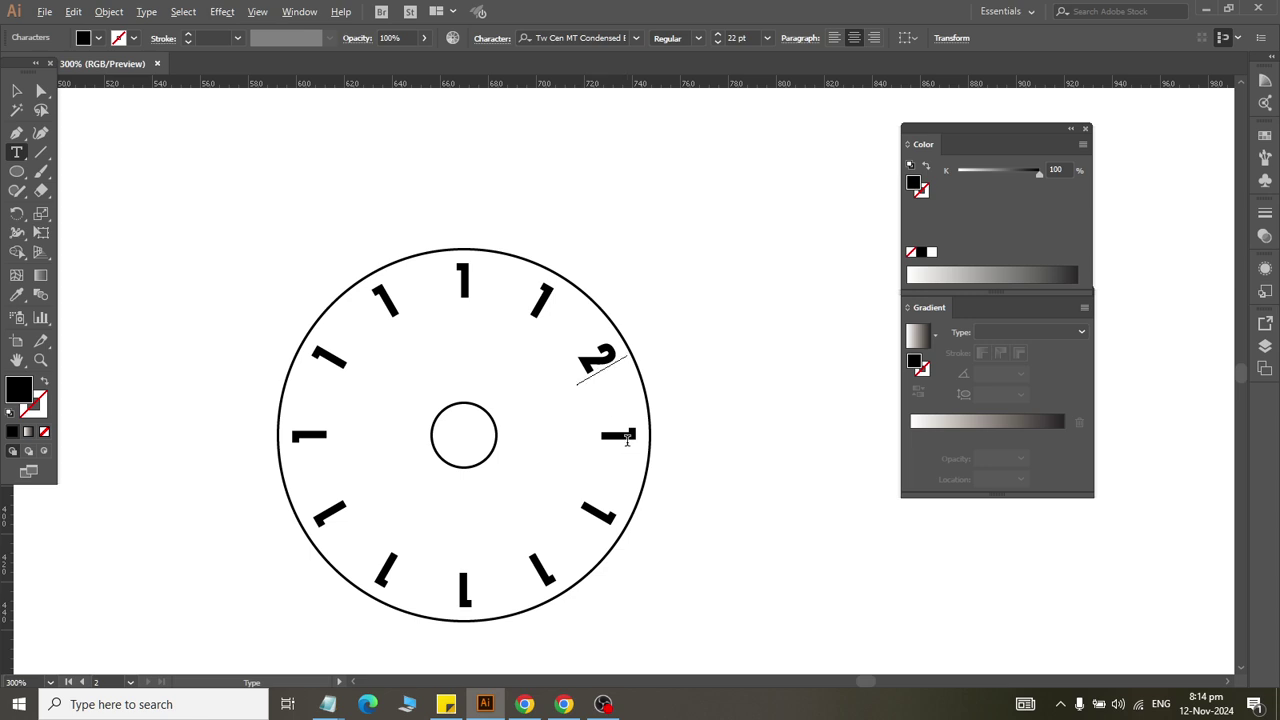
double_click(621, 436)
type("3")
double_click(598, 512)
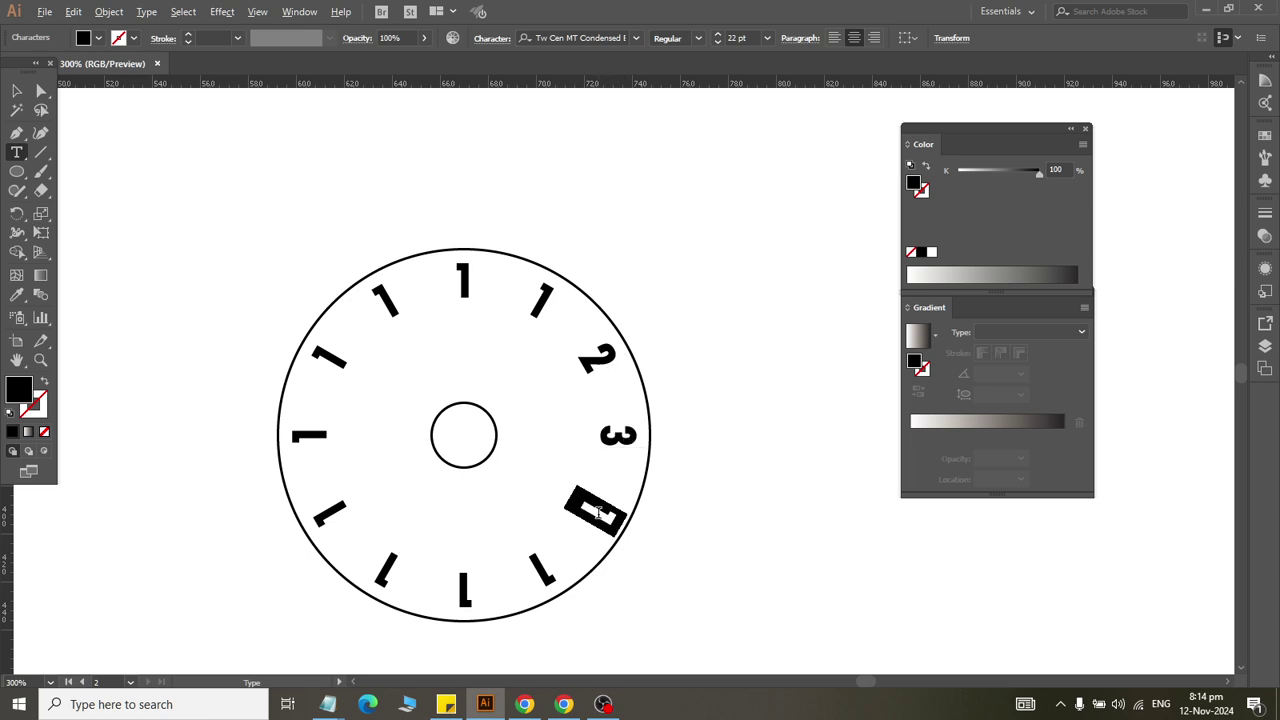
type("4")
double_click(543, 570)
type("5")
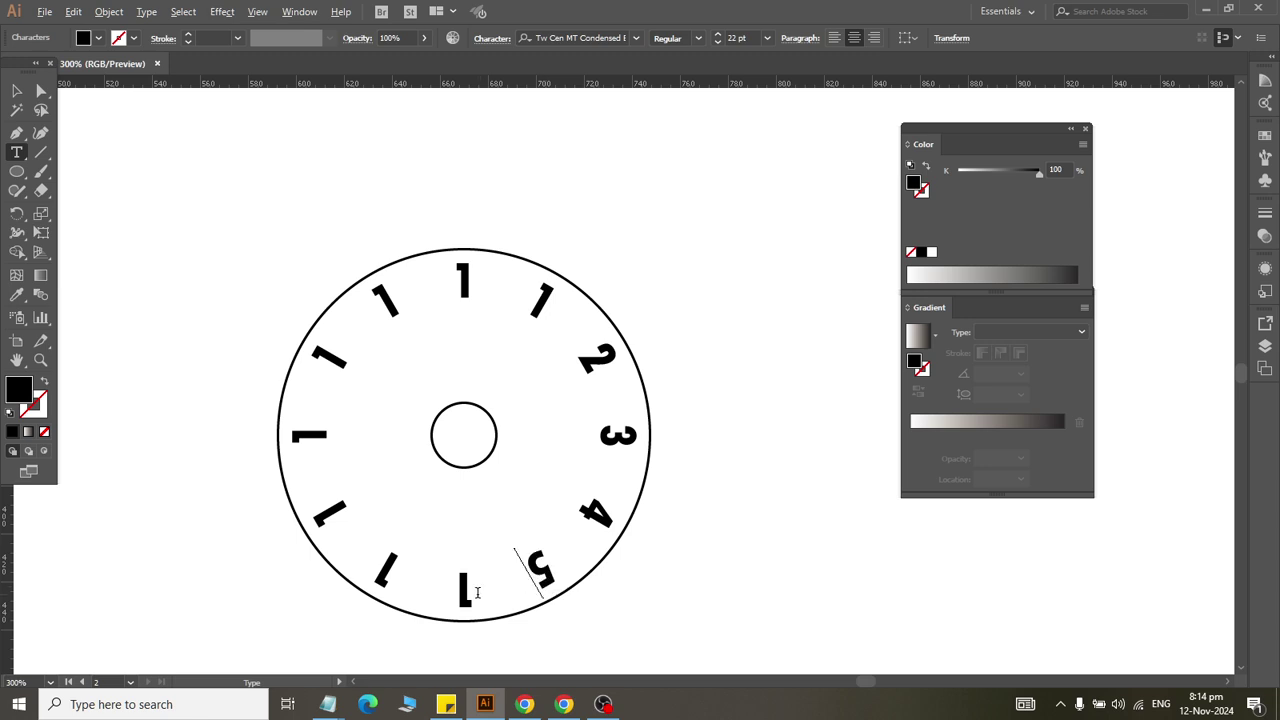
double_click(468, 592)
type("6")
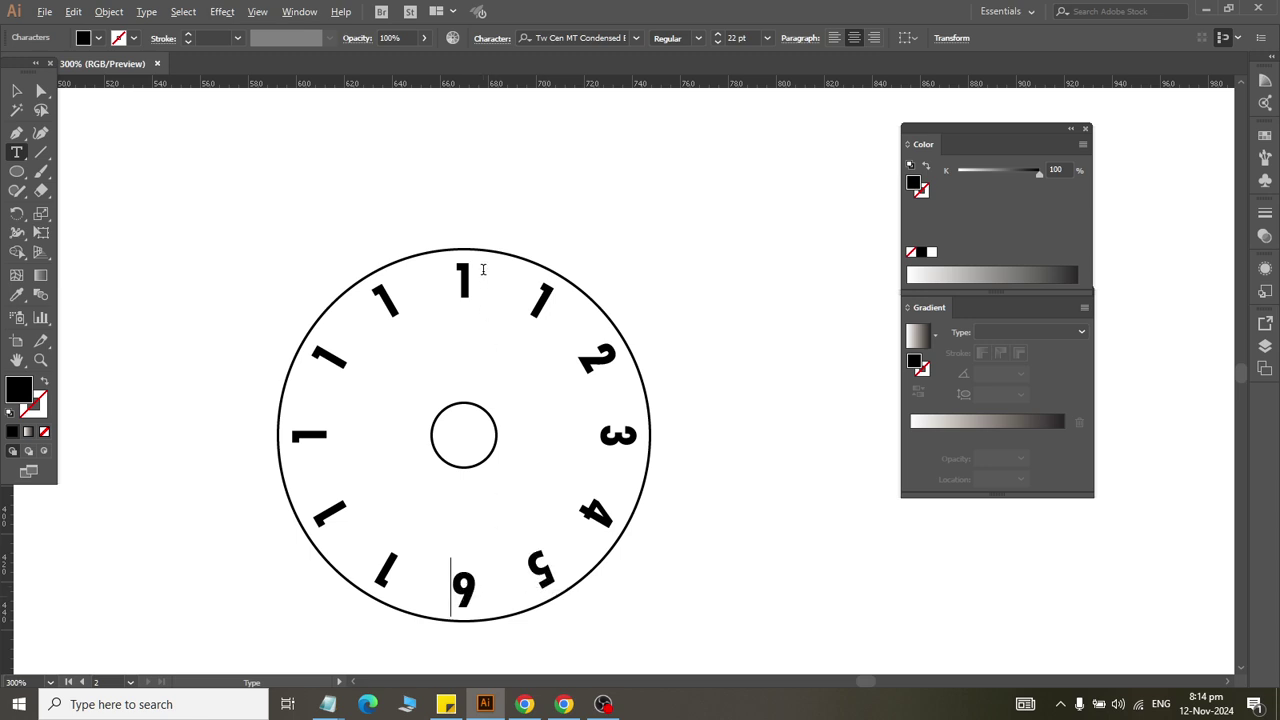
Step: Retype the top and left 1s as 12, 11, 10, 9, 8 and 7, then finish editing
double_click(465, 280)
type("12")
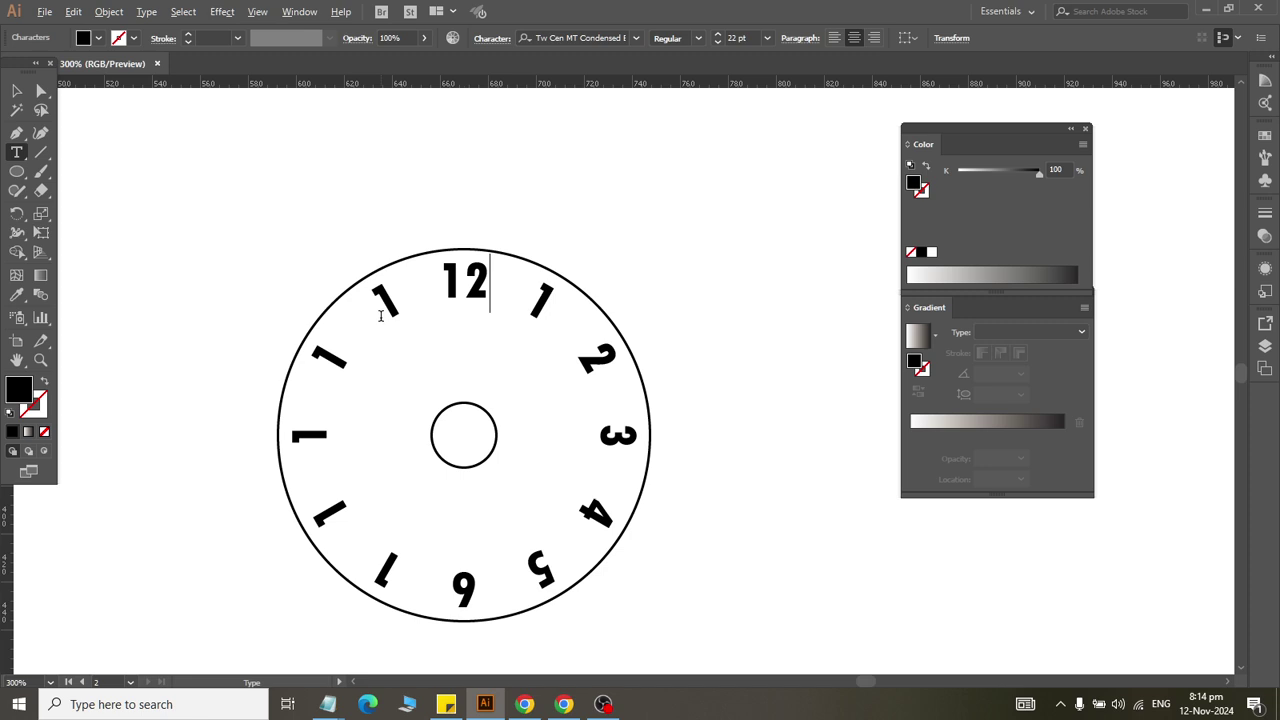
double_click(387, 302)
type("11")
double_click(332, 358)
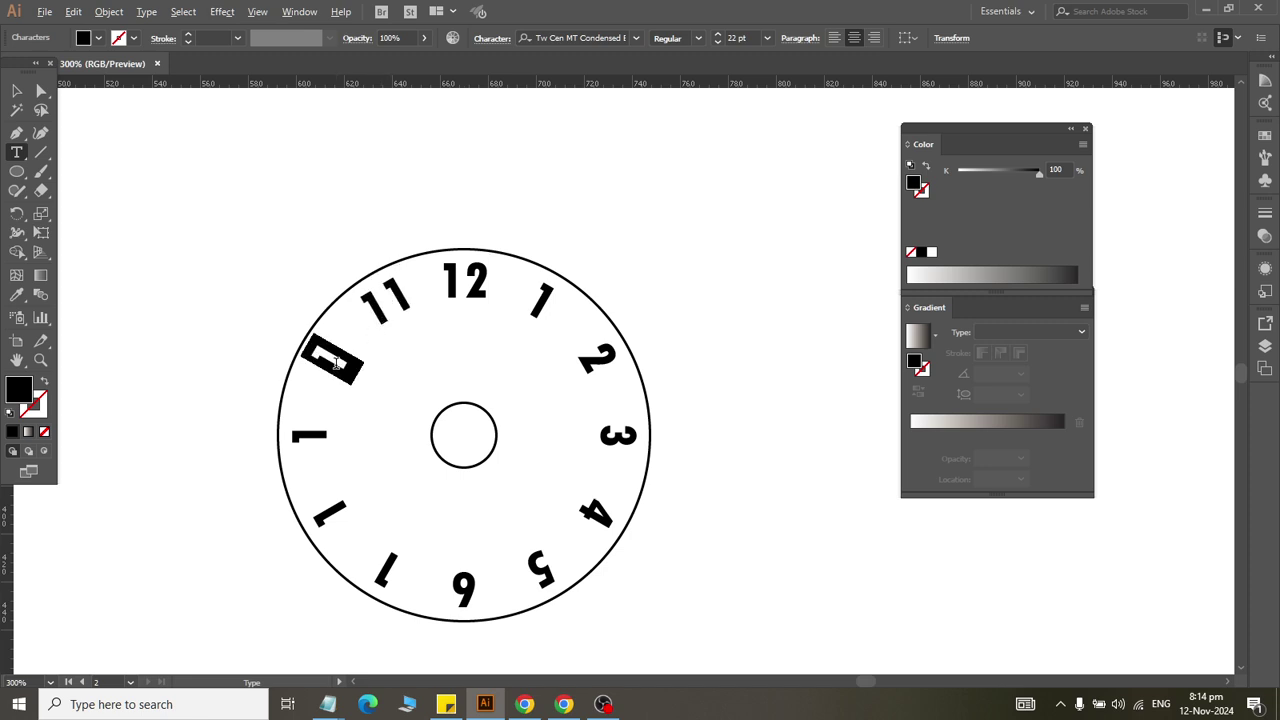
type("10")
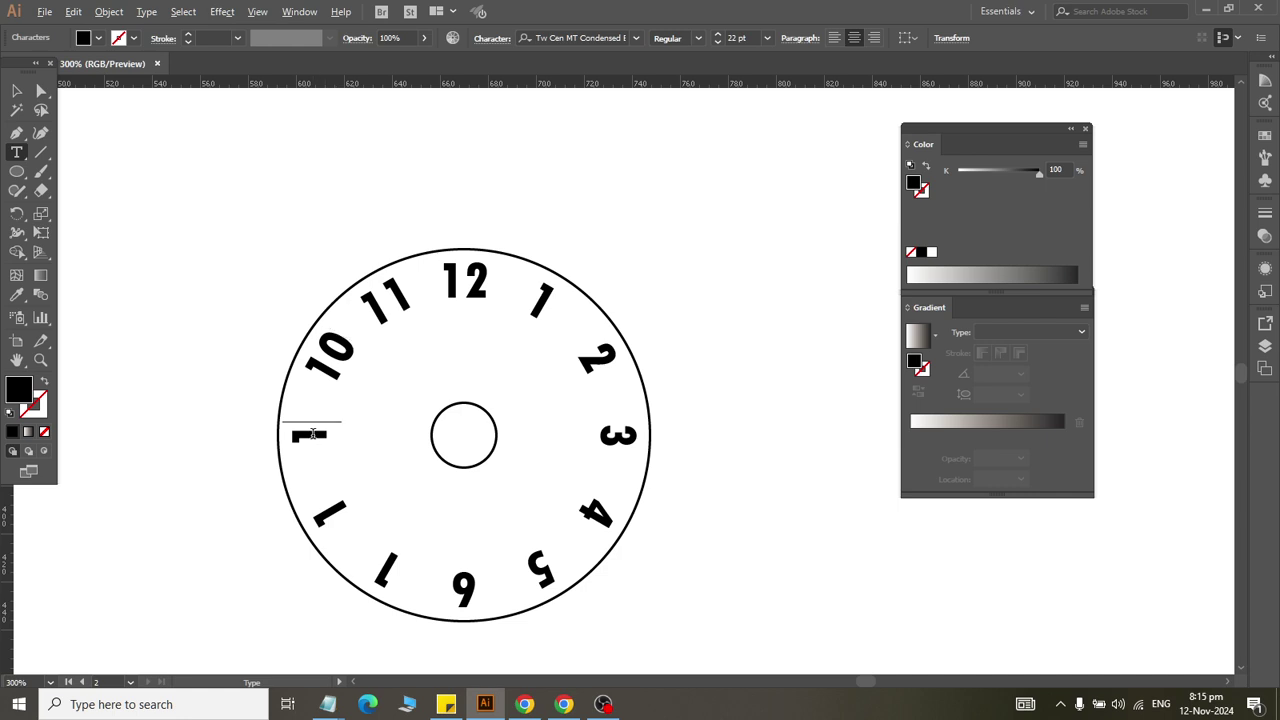
double_click(312, 435)
type("9")
double_click(334, 516)
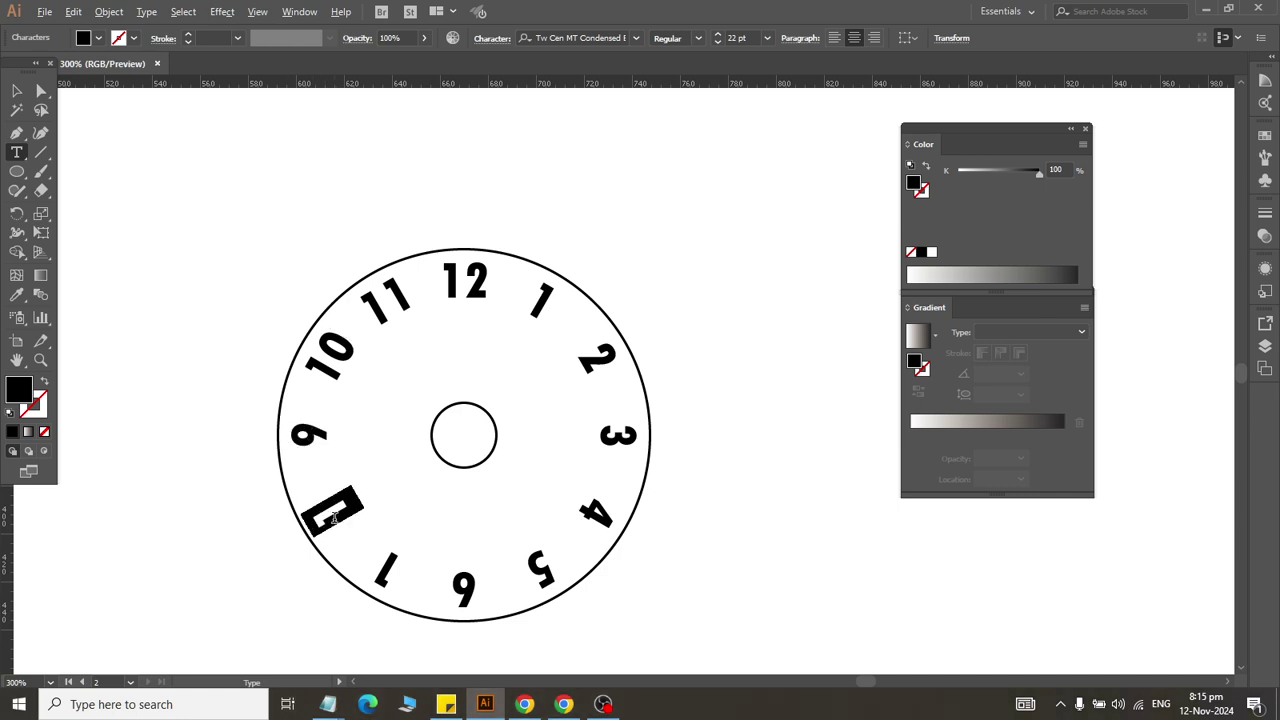
type("8")
double_click(388, 568)
type("7")
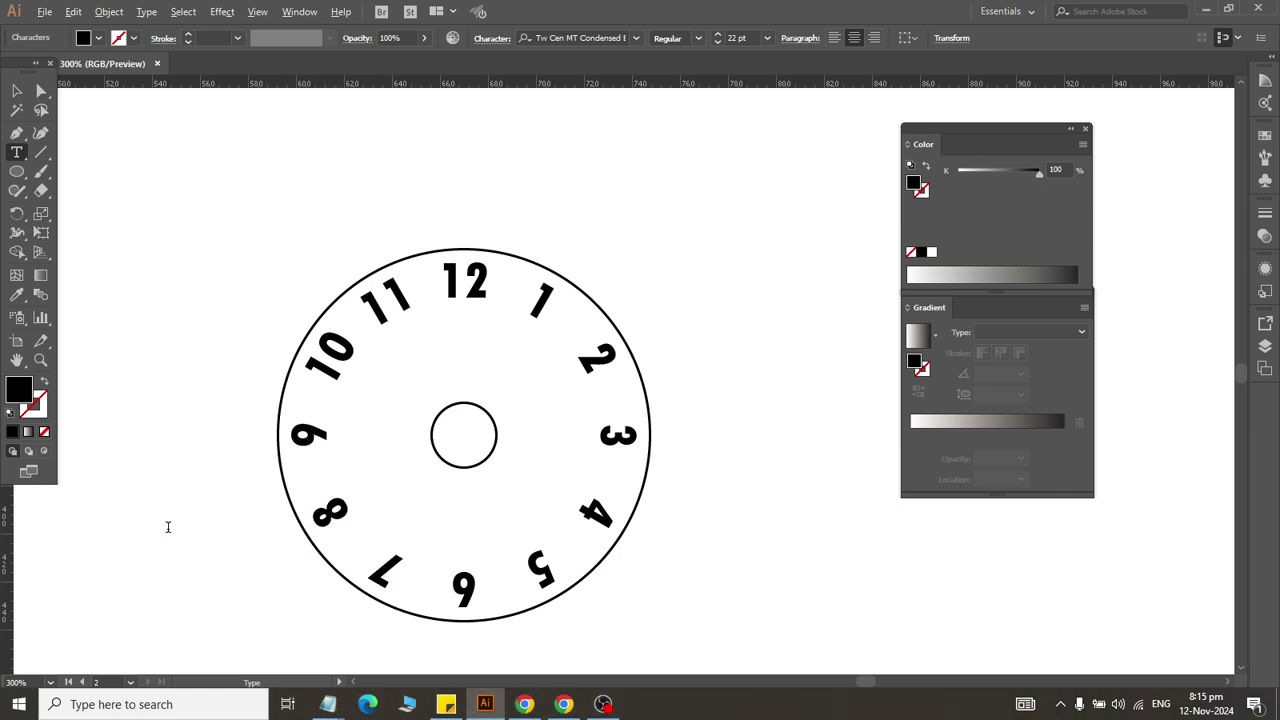
key("Escape")
Step: Rotate the 3, 9 and 6 numerals so they stand upright
left_click(328, 253)
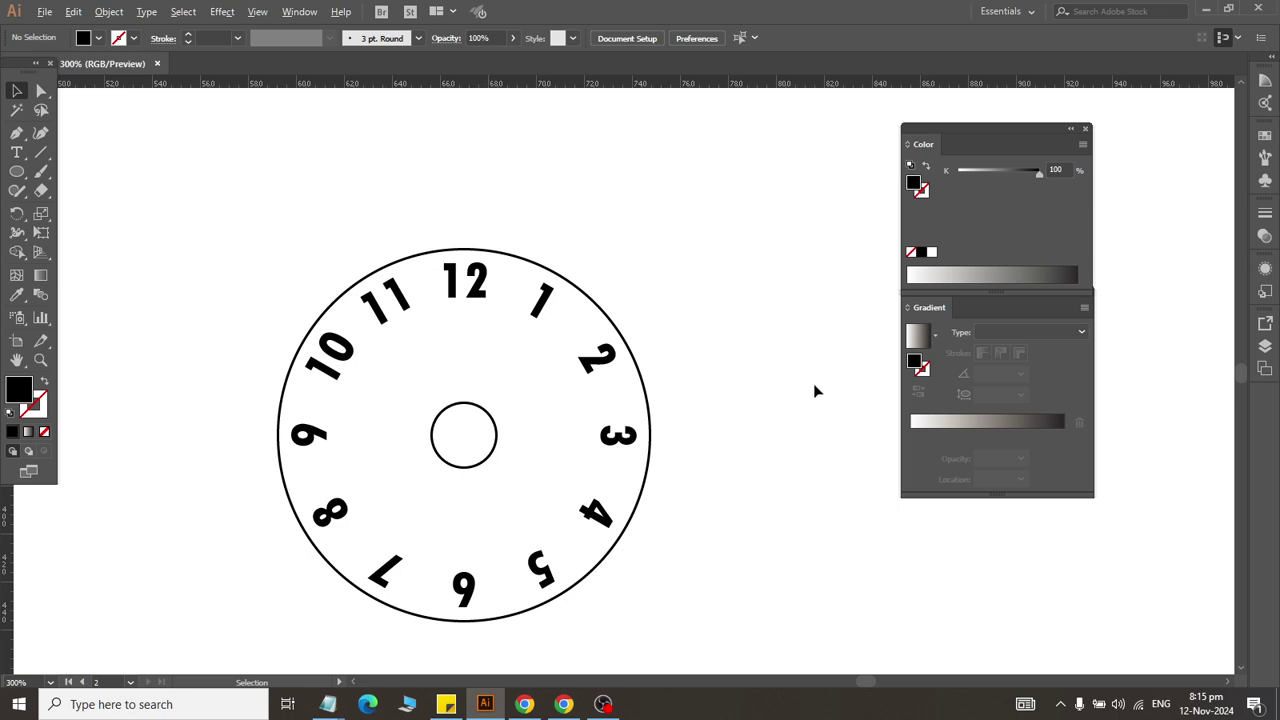
left_click(606, 440)
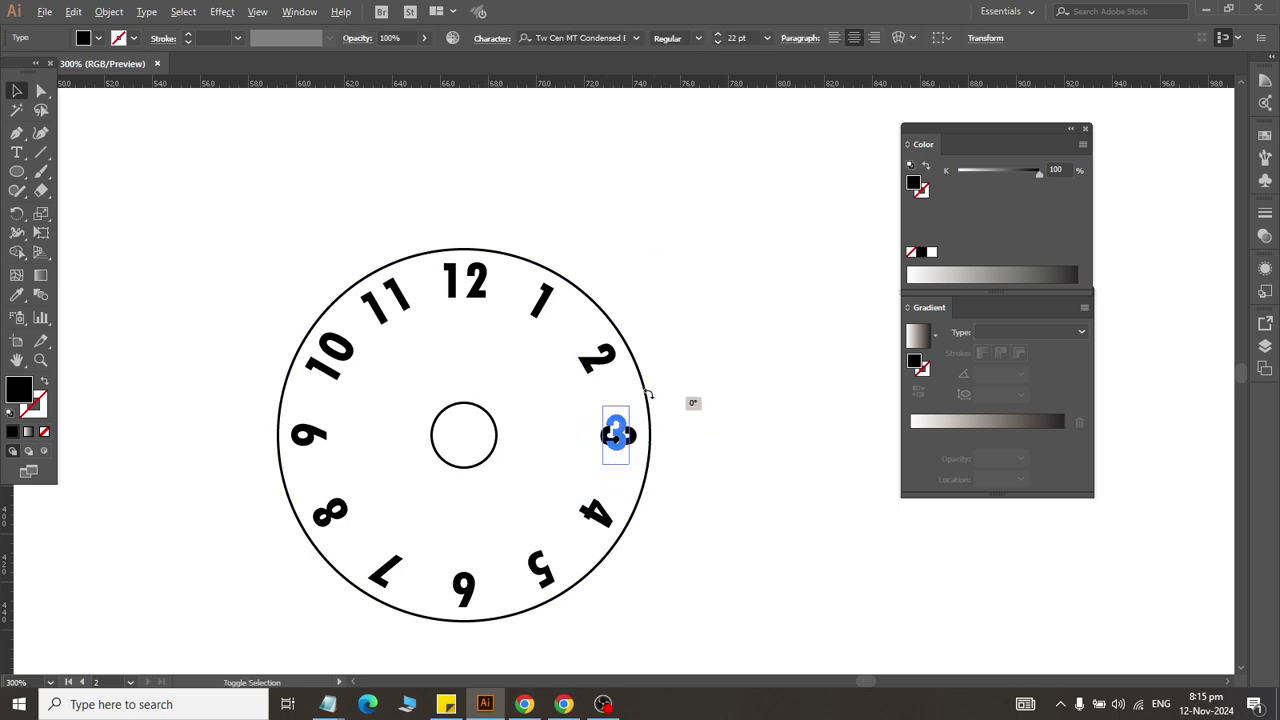
left_click_drag(648, 395, 648, 395)
left_click(310, 436)
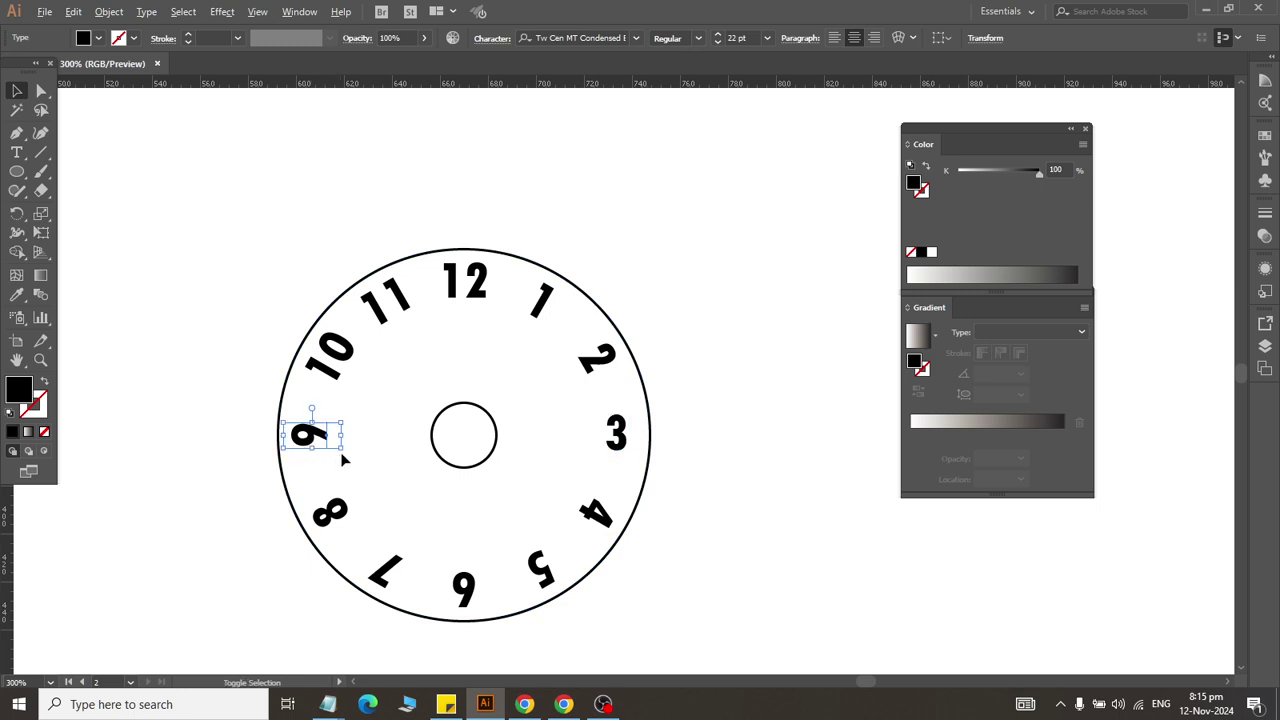
left_click_drag(343, 459, 350, 430)
left_click_drag(331, 401, 277, 508)
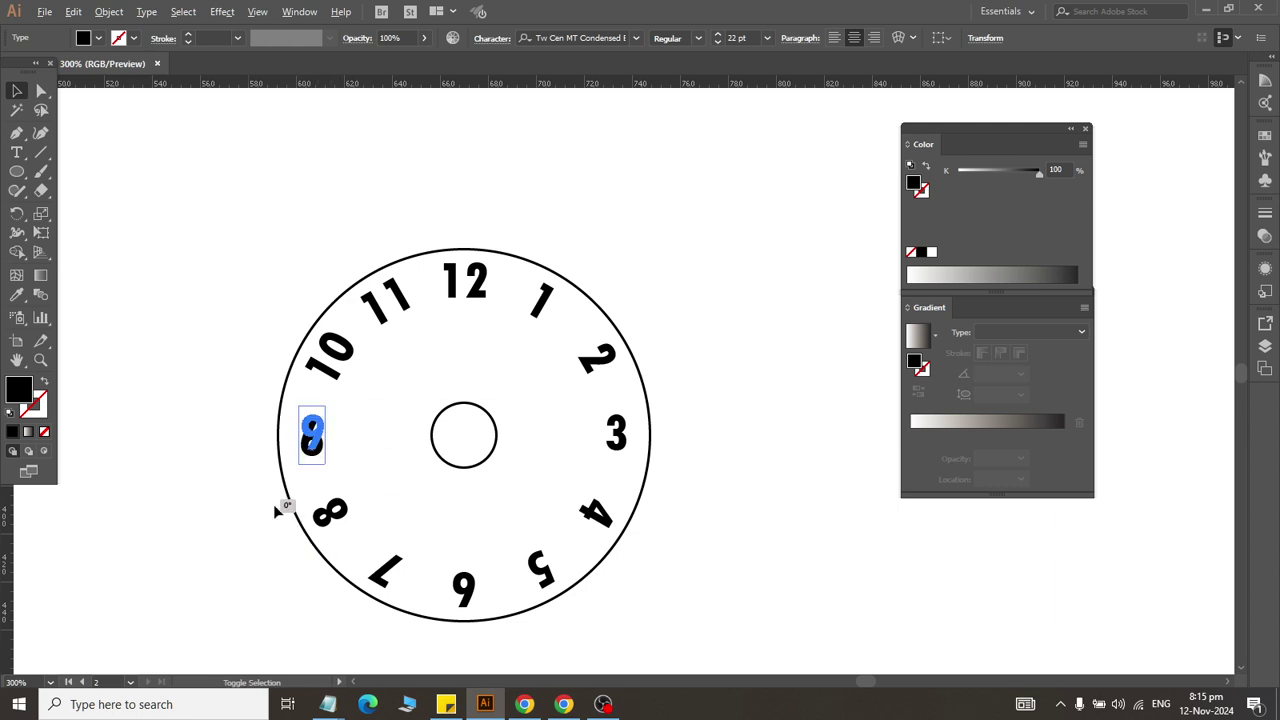
left_click(470, 596)
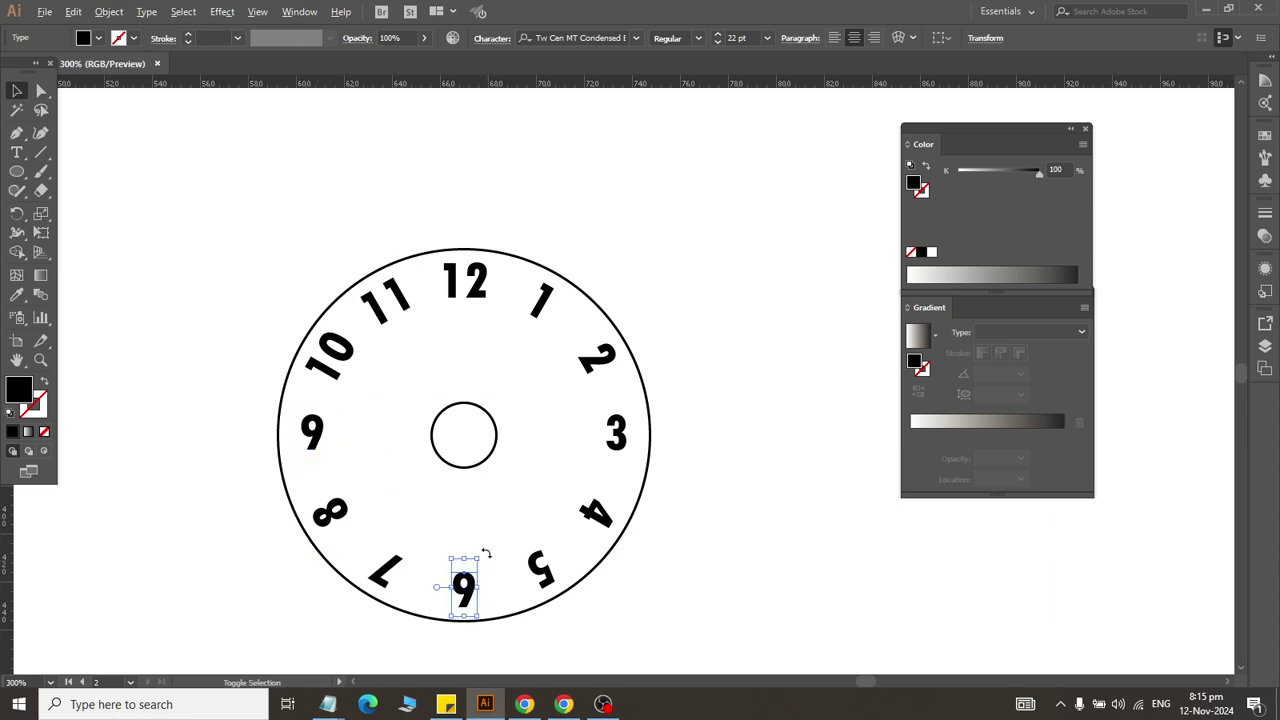
left_click_drag(486, 553, 402, 645)
left_click(697, 590)
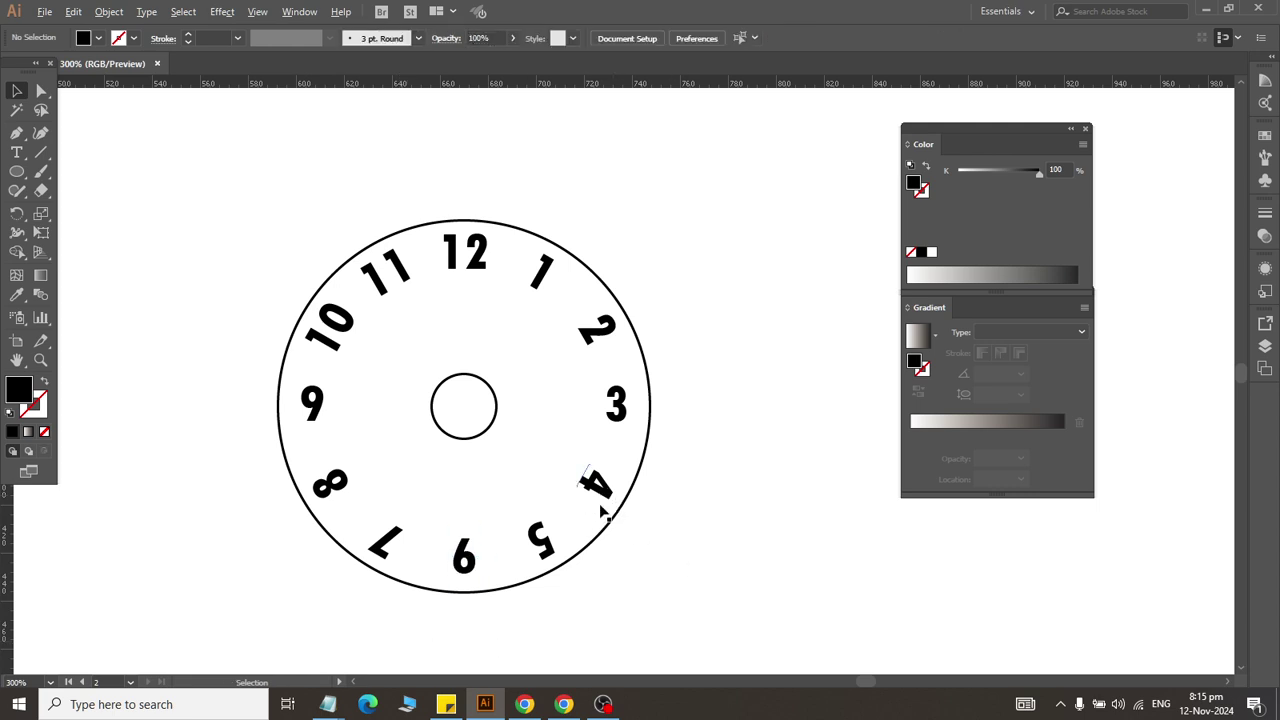
Step: Turn the 7, 5, 4 and 8 numerals so they read the right way up
left_click(400, 542)
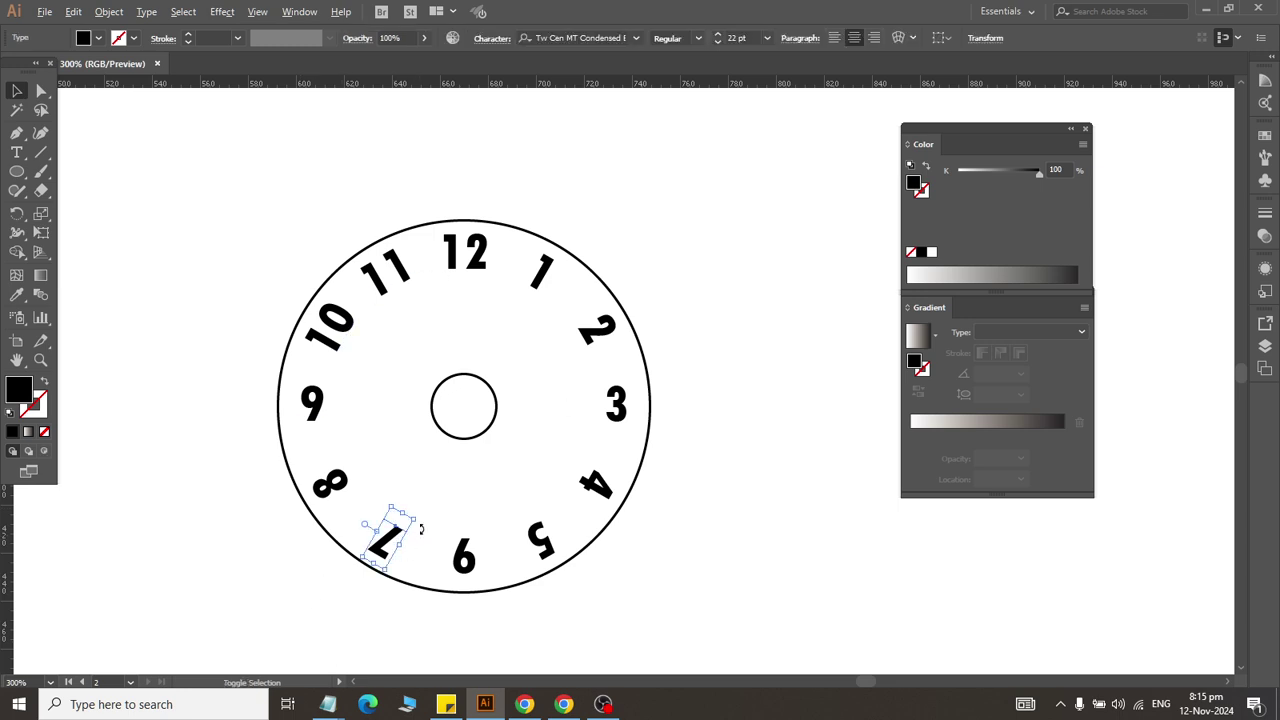
left_click_drag(420, 519, 318, 636)
left_click(545, 543)
left_click_drag(571, 563, 480, 507)
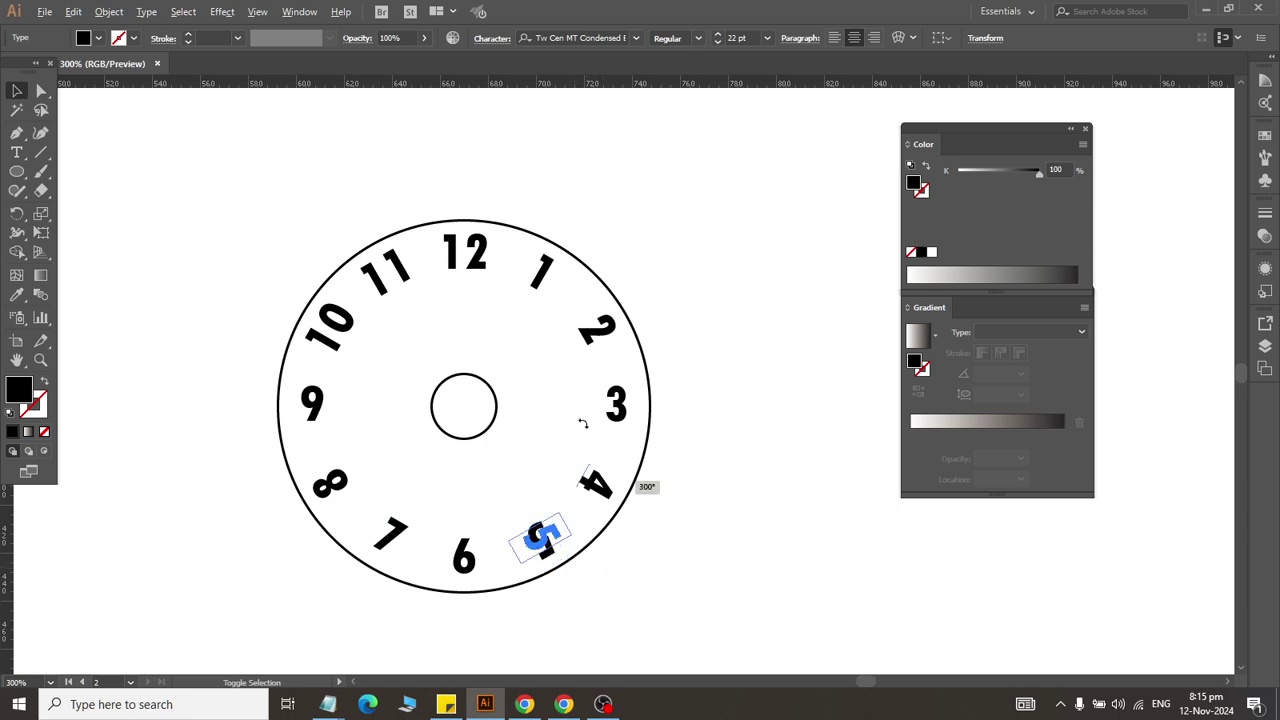
left_click(782, 636)
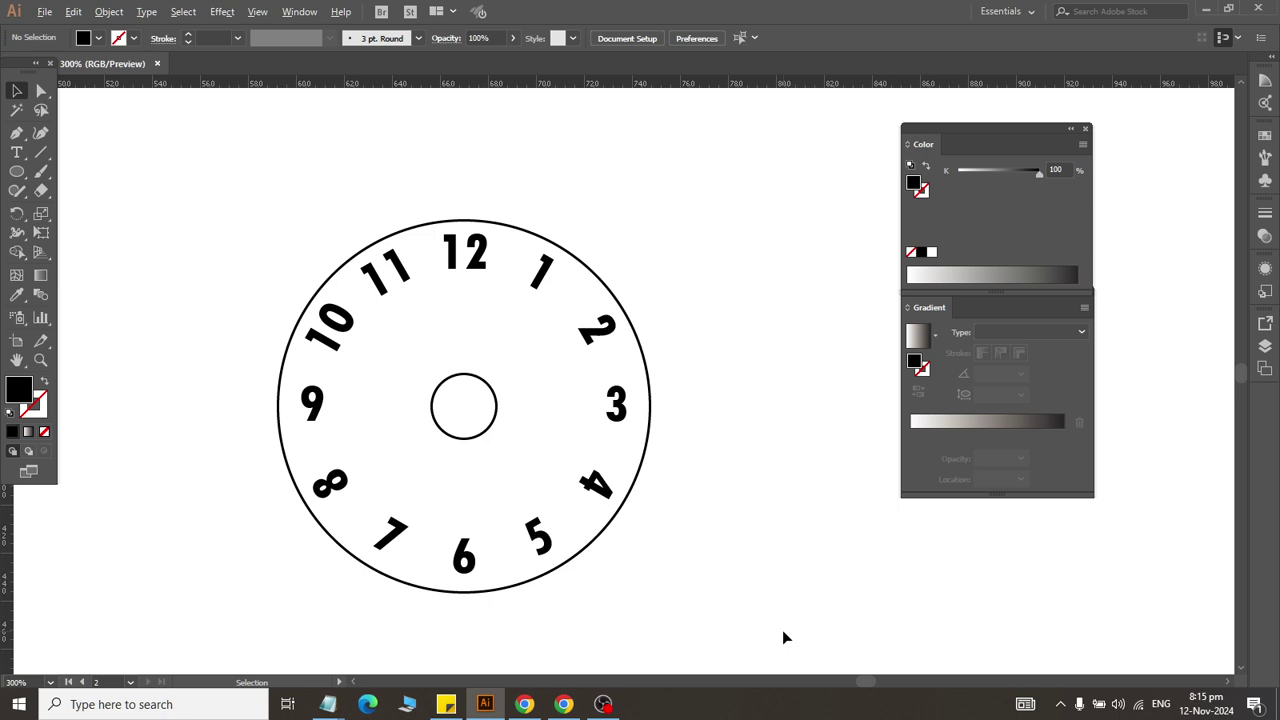
left_click(601, 486)
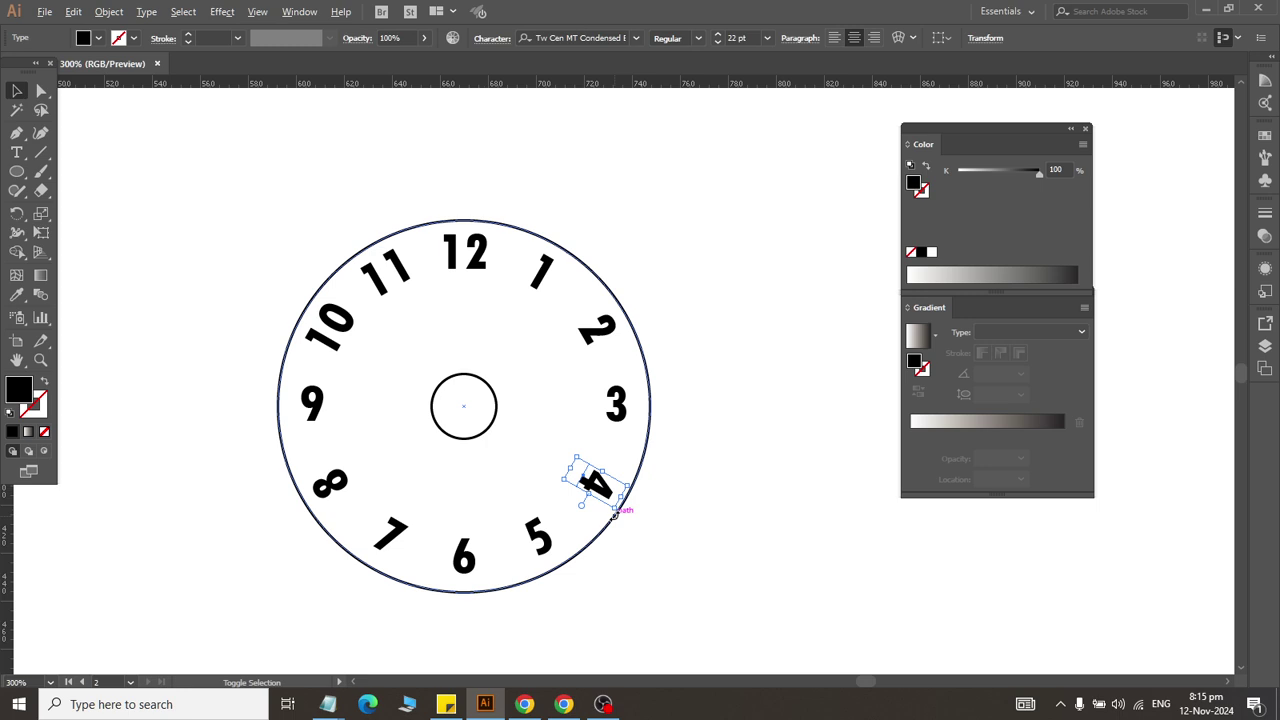
left_click_drag(615, 513, 635, 462)
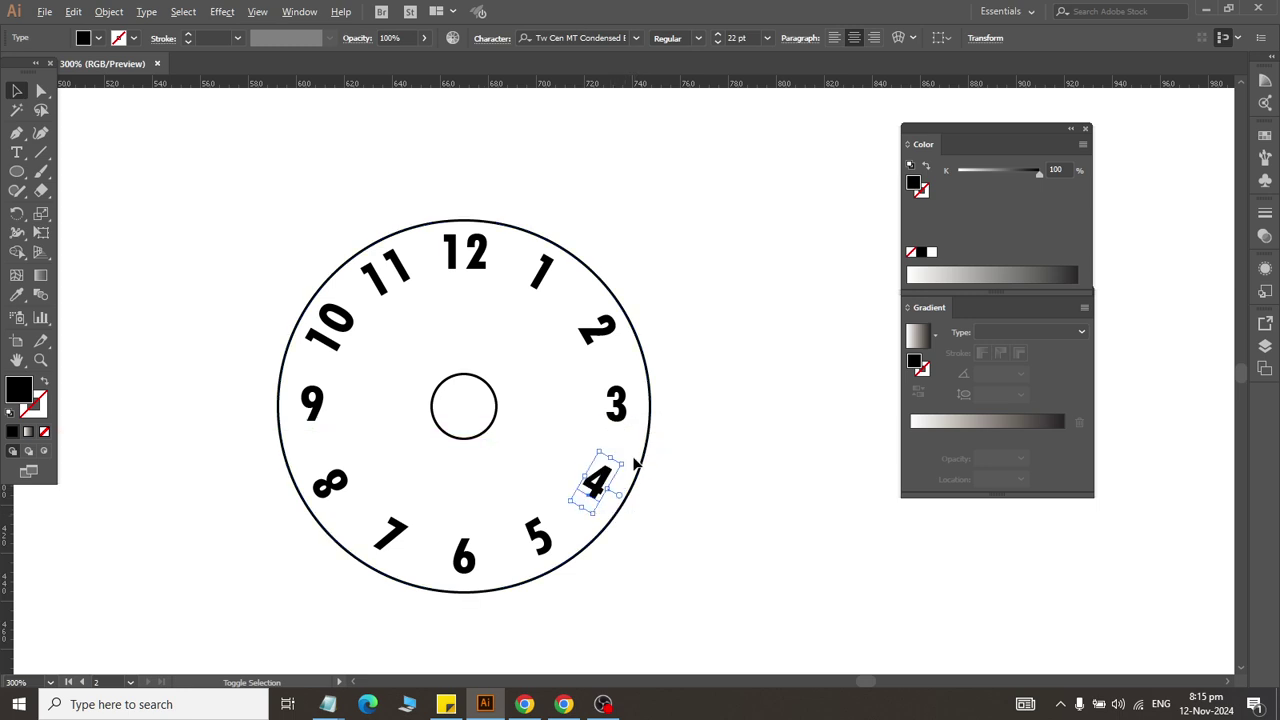
mouse_move(615, 510)
left_mouse_down()
mouse_move(619, 524)
mouse_move(648, 509)
left_mouse_up()
left_click(781, 585)
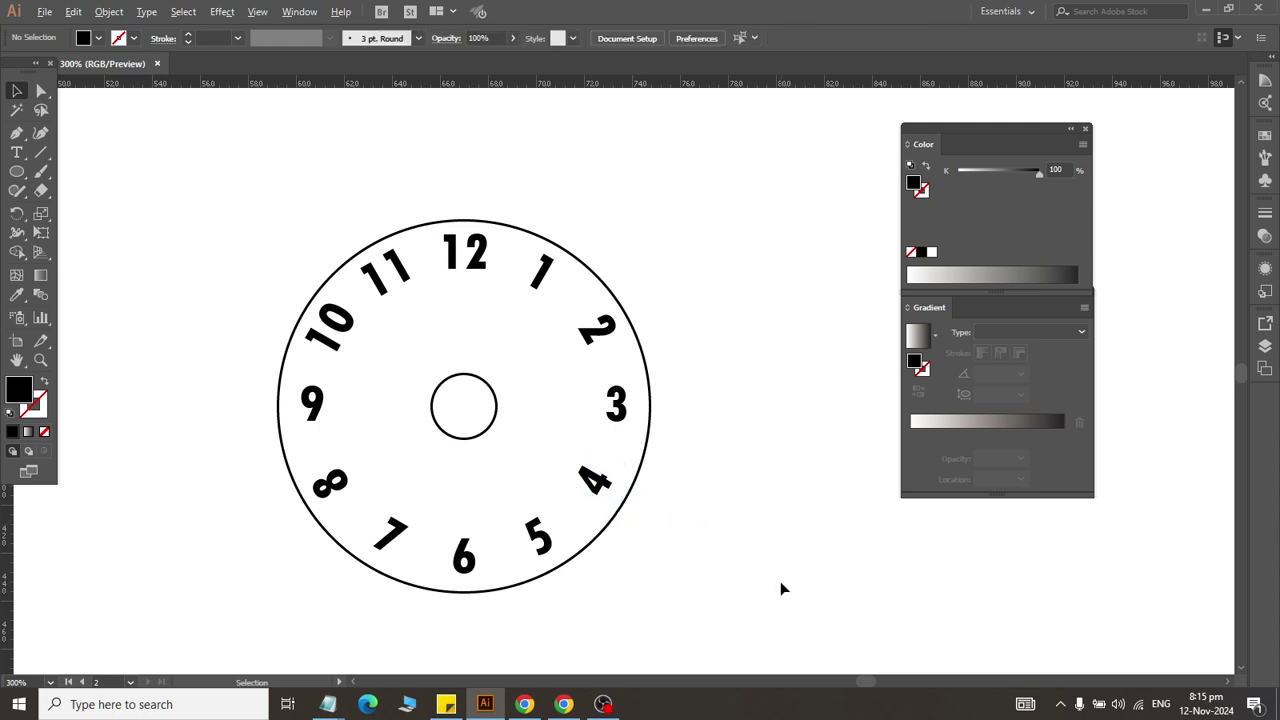
left_click(343, 492)
left_click_drag(373, 476, 414, 560)
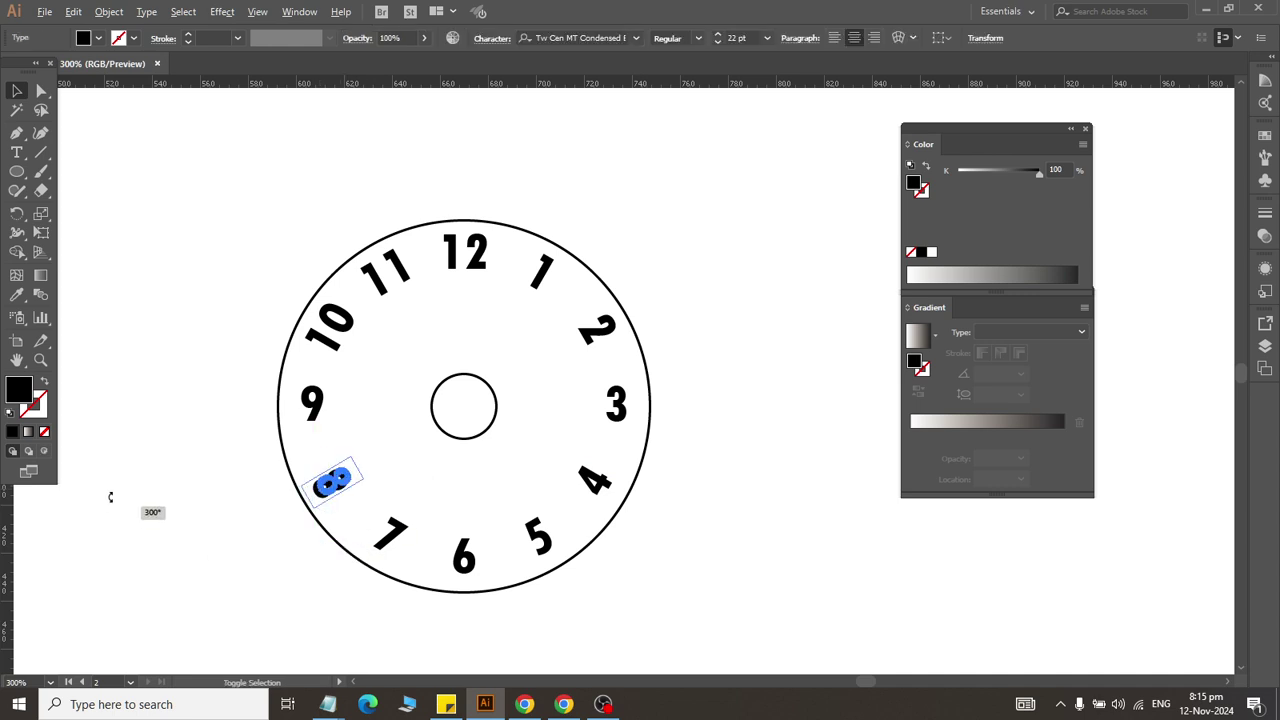
left_click(752, 523)
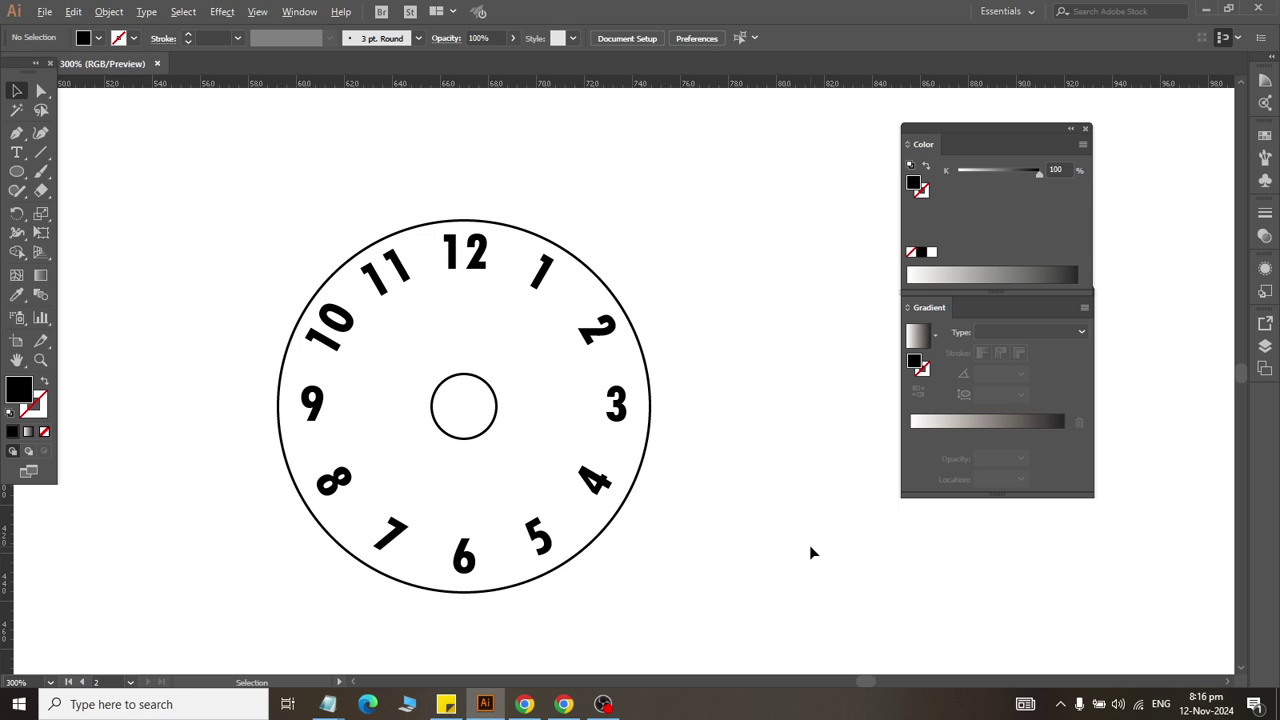
Step: Draw a black hexagon to the right of the clock, redoing a misplaced first attempt
left_click_drag(17, 171, 70, 234)
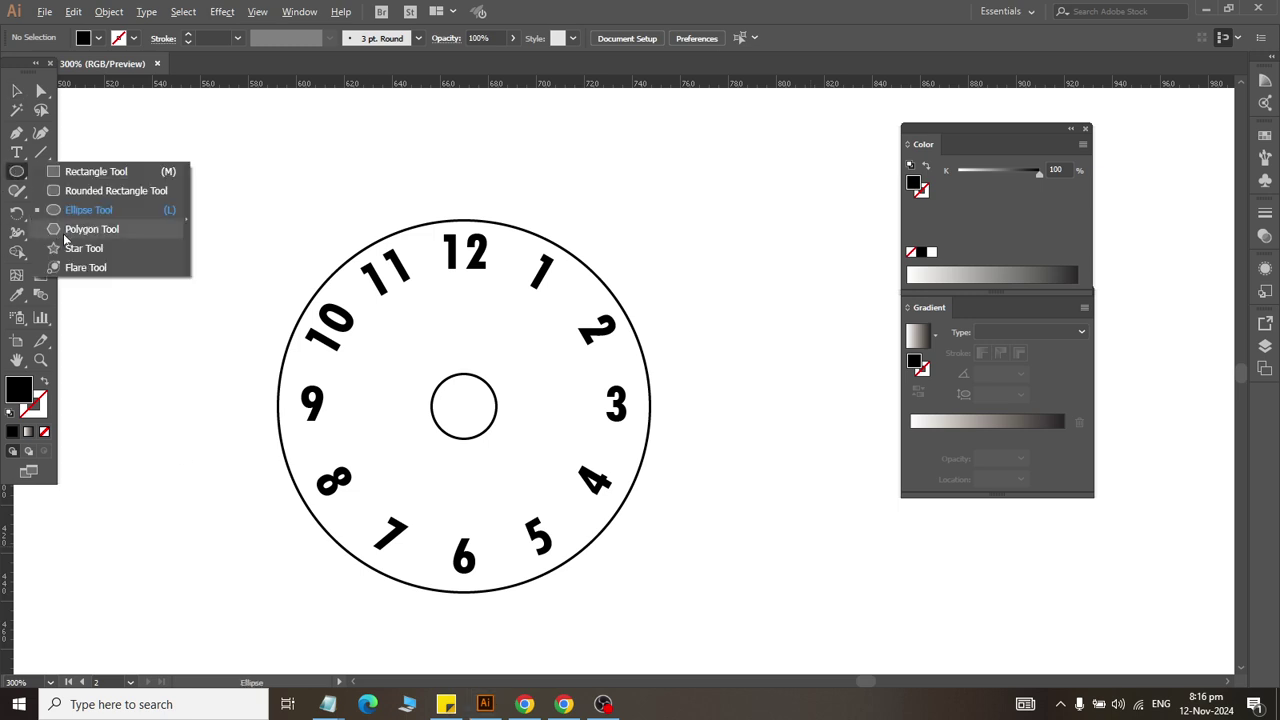
left_click_drag(595, 305, 651, 382)
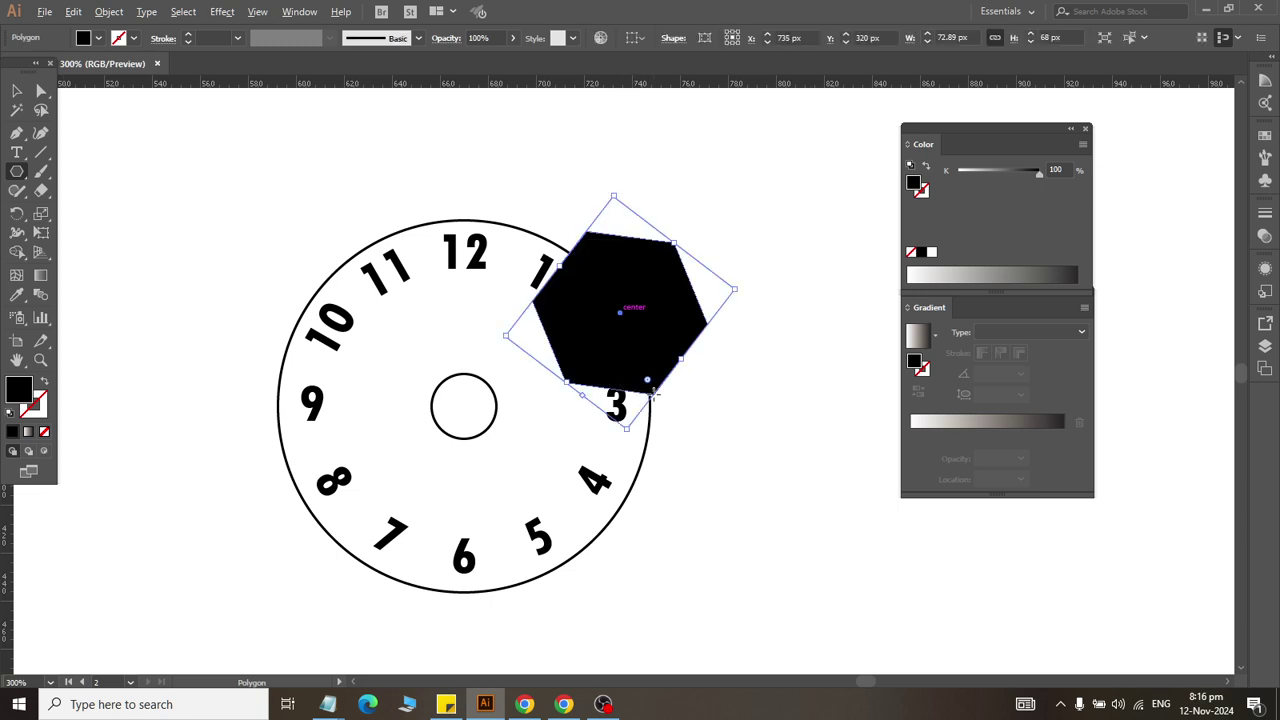
key("ctrl+z")
mouse_move(760, 284)
left_mouse_down()
mouse_move(811, 264)
mouse_move(738, 240)
mouse_move(762, 216)
left_mouse_up()
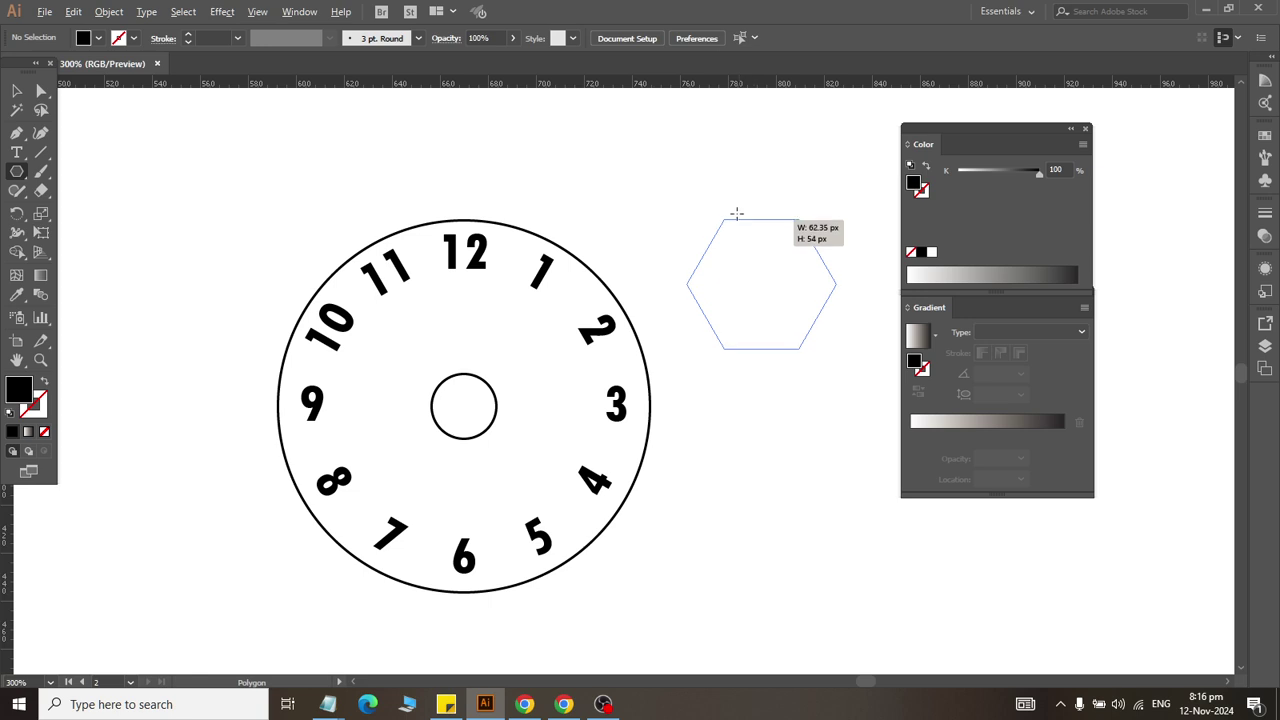
left_click_drag(762, 216, 706, 219)
Step: Rotate the hexagon 90° so a point faces up and position it beside the clock
key("v")
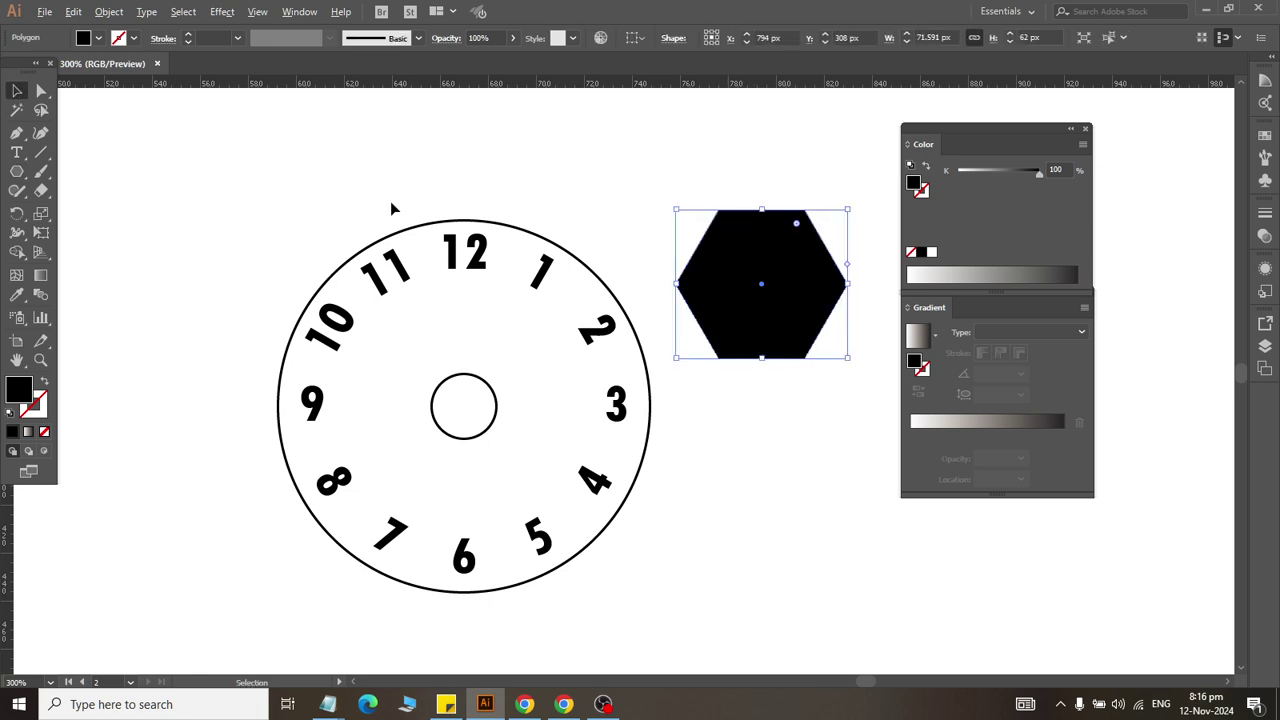
mouse_move(846, 363)
left_mouse_down()
mouse_move(760, 233)
mouse_move(801, 239)
mouse_move(796, 375)
left_mouse_up()
key("a")
left_click(17, 91)
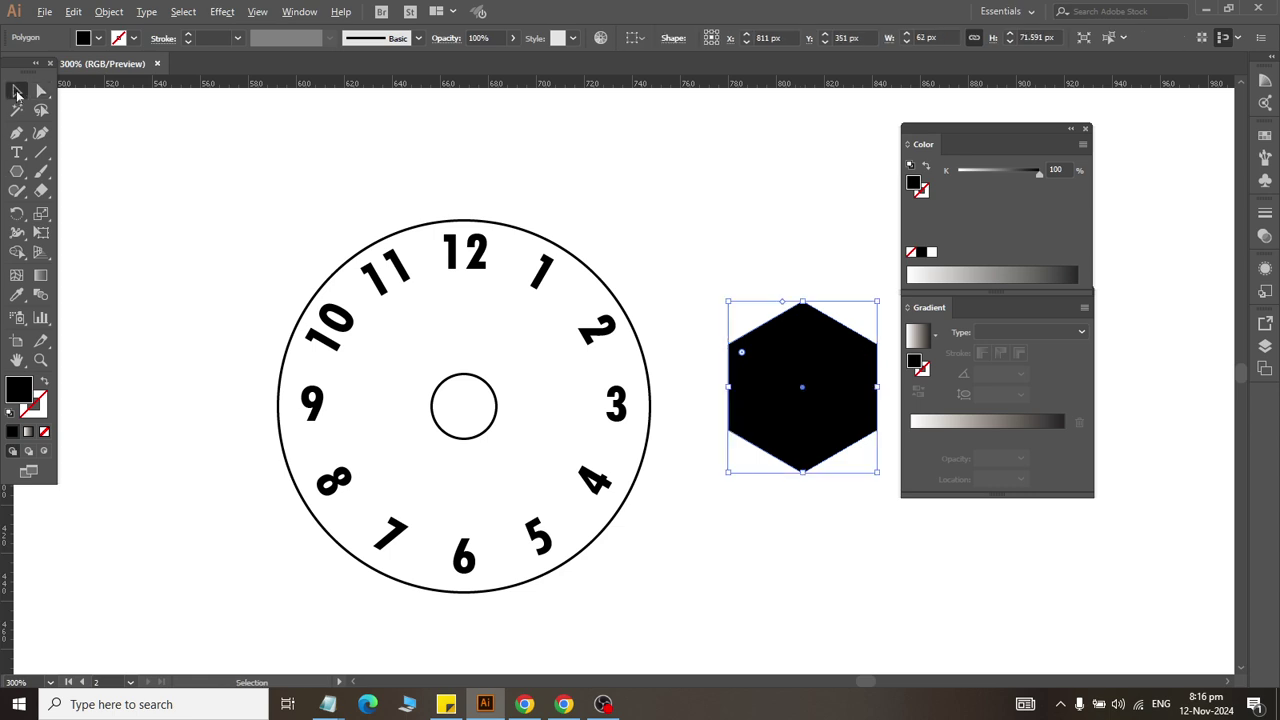
scroll(620, 440, "right", 2)
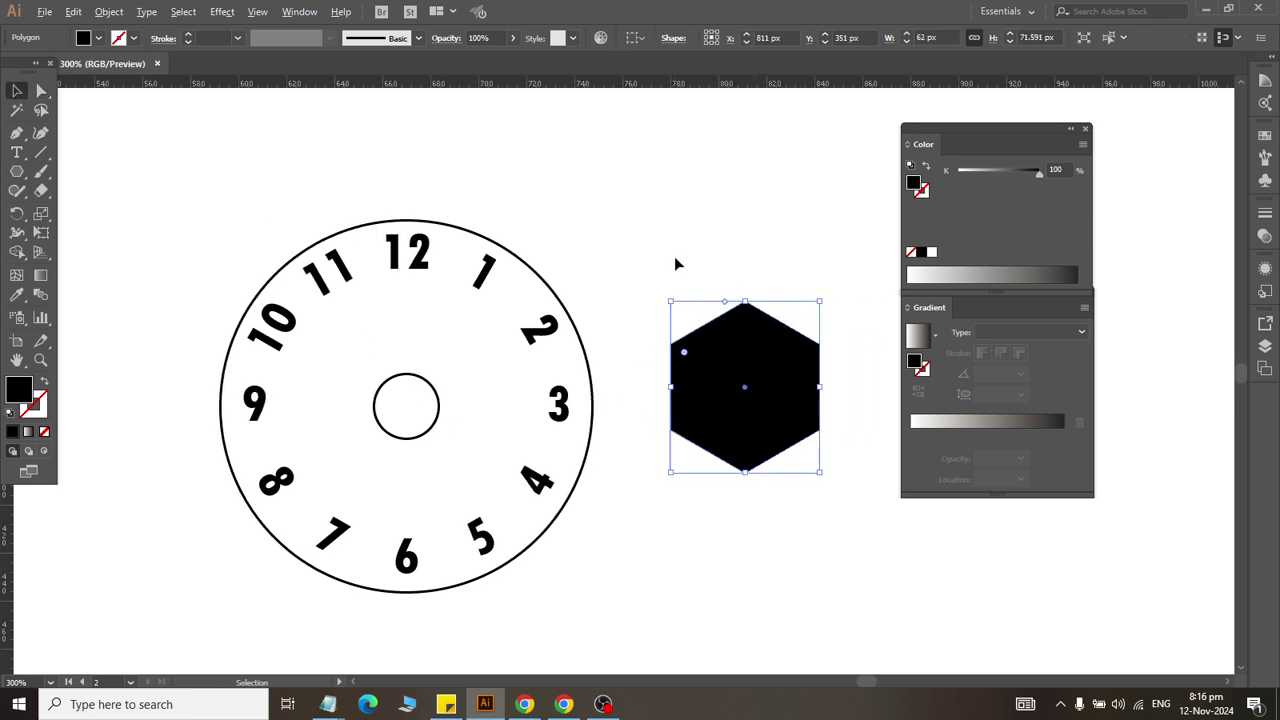
Step: Pull the hexagon's top anchor up and its bottom anchor down
key("a")
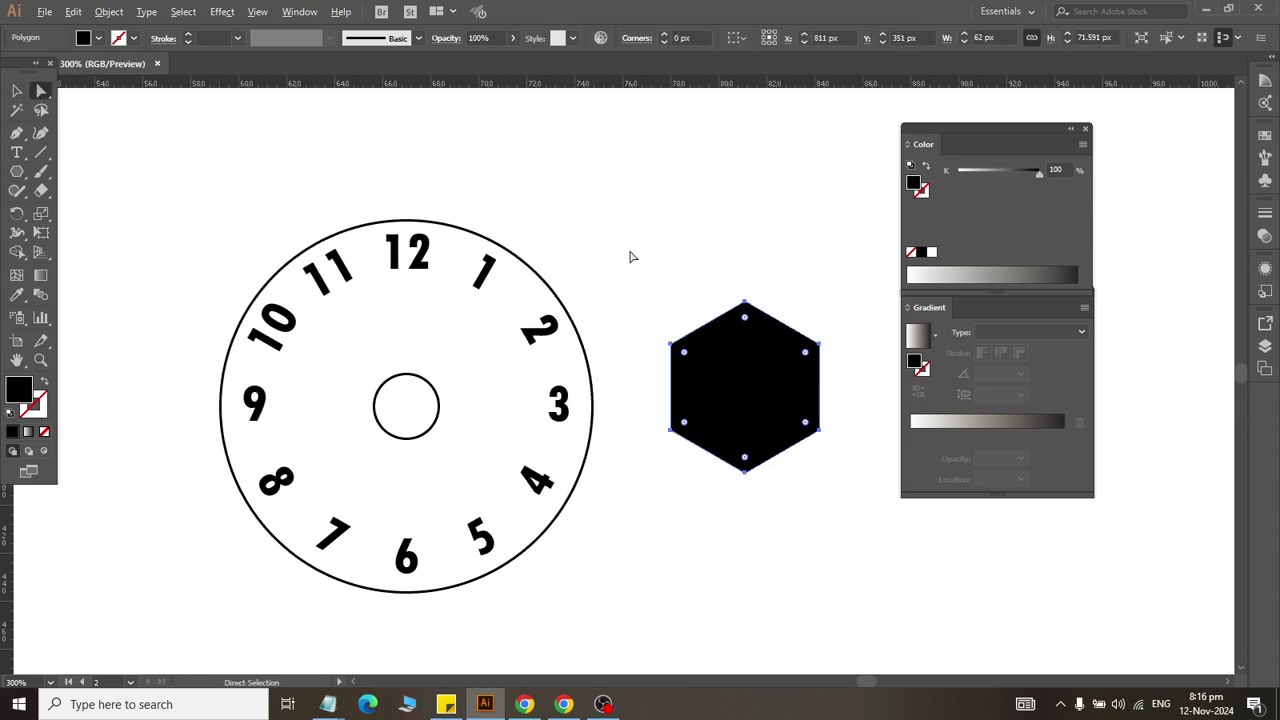
left_click_drag(744, 303, 744, 183)
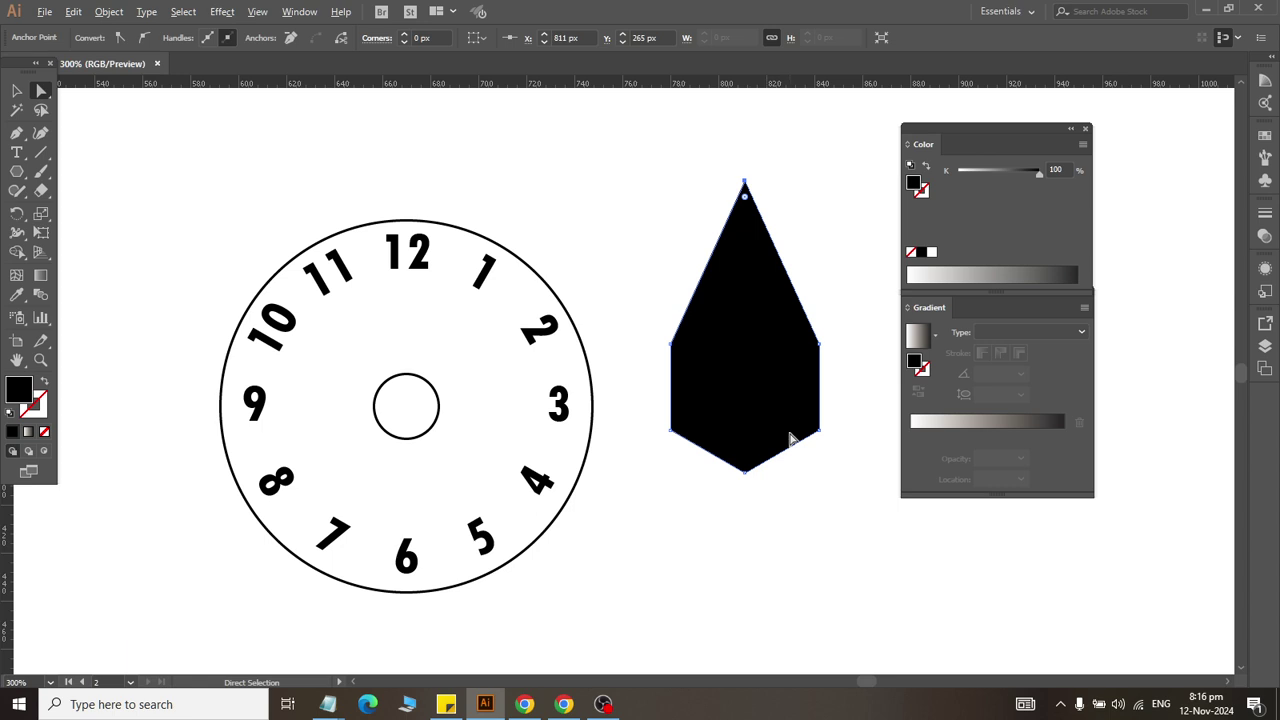
mouse_move(802, 531)
left_mouse_down()
mouse_move(684, 454)
mouse_move(745, 630)
left_mouse_up()
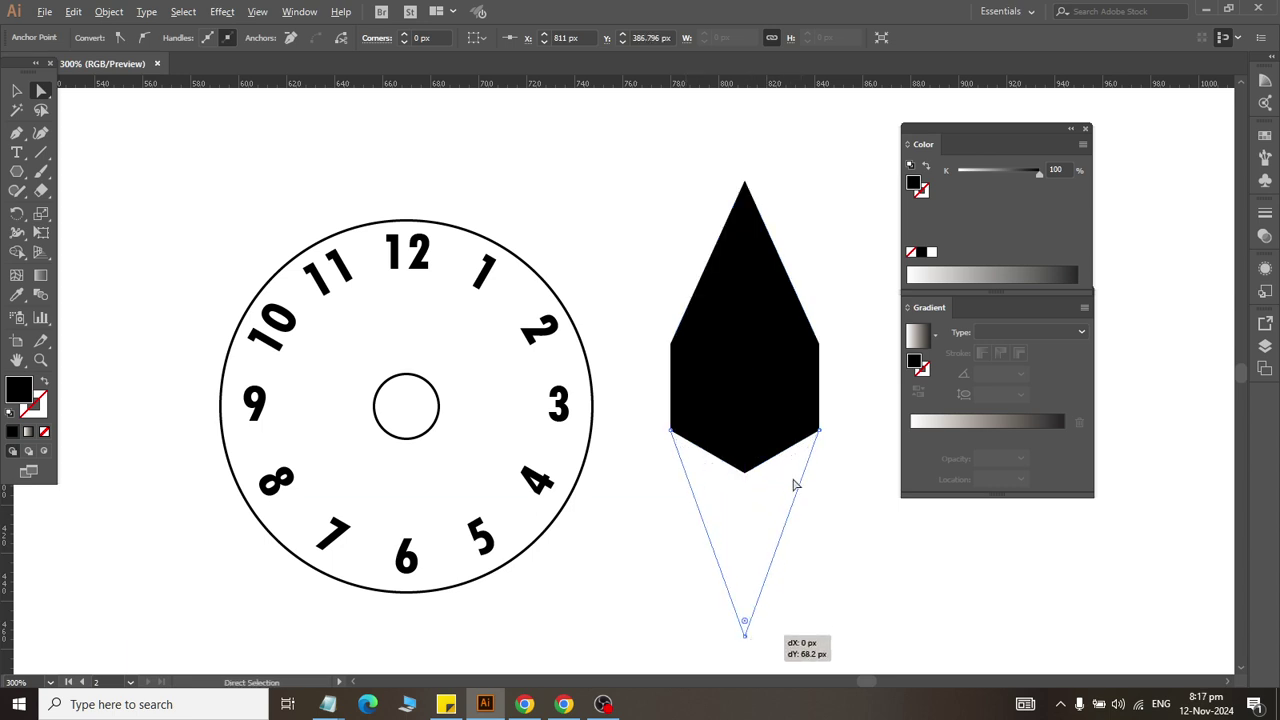
Step: Try moving the side anchors inward to narrow the shape, then undo those tweaks
left_click(819, 429)
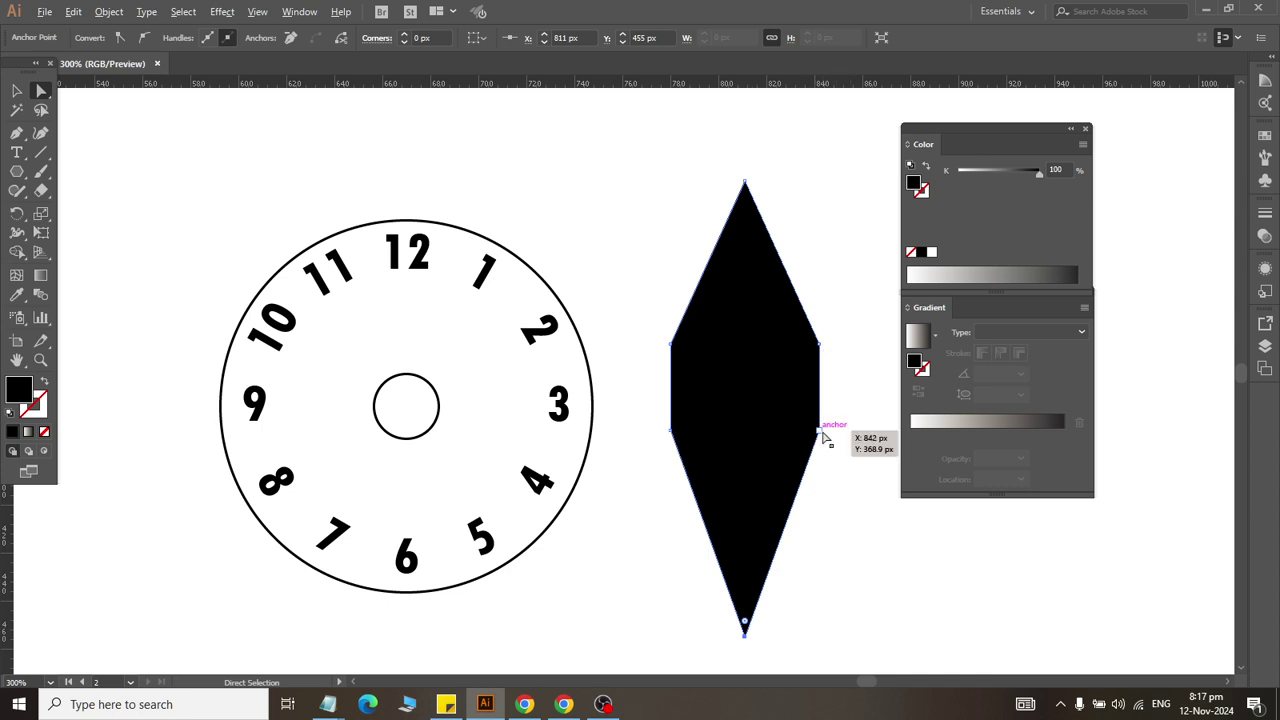
mouse_move(672, 432)
left_mouse_down()
mouse_move(810, 443)
mouse_move(768, 443)
left_mouse_up()
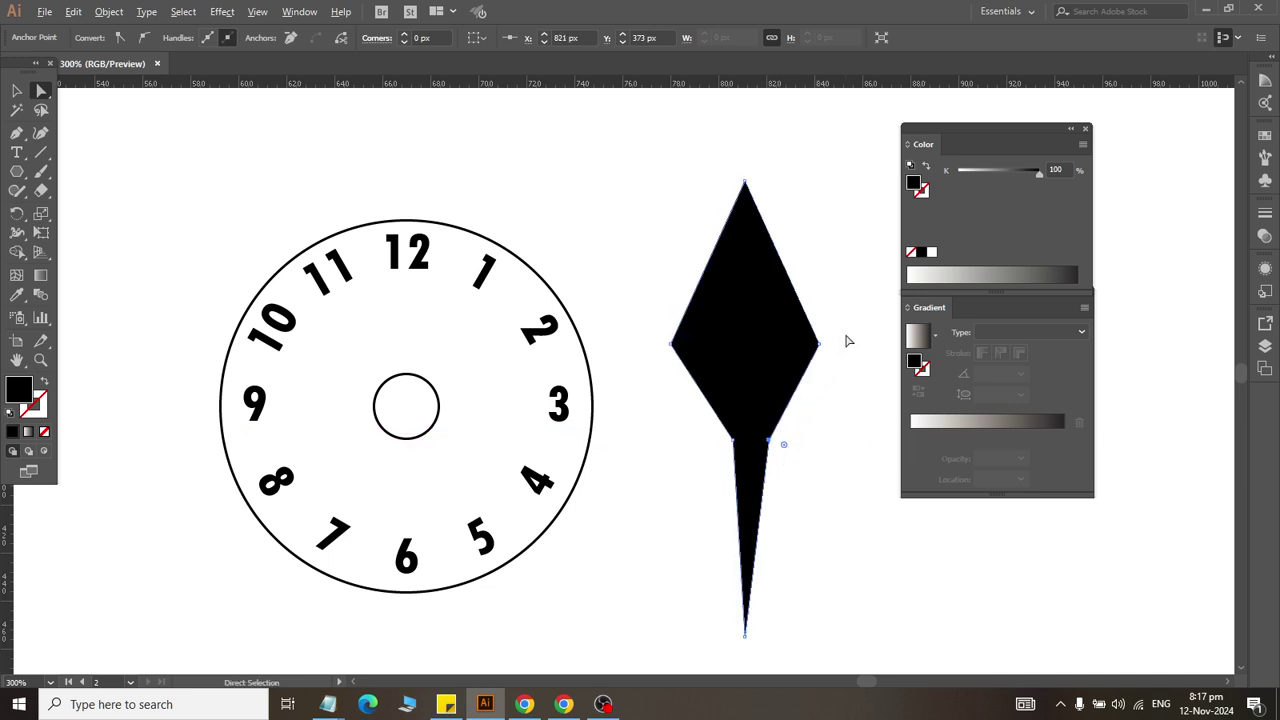
left_click_drag(819, 344, 796, 346)
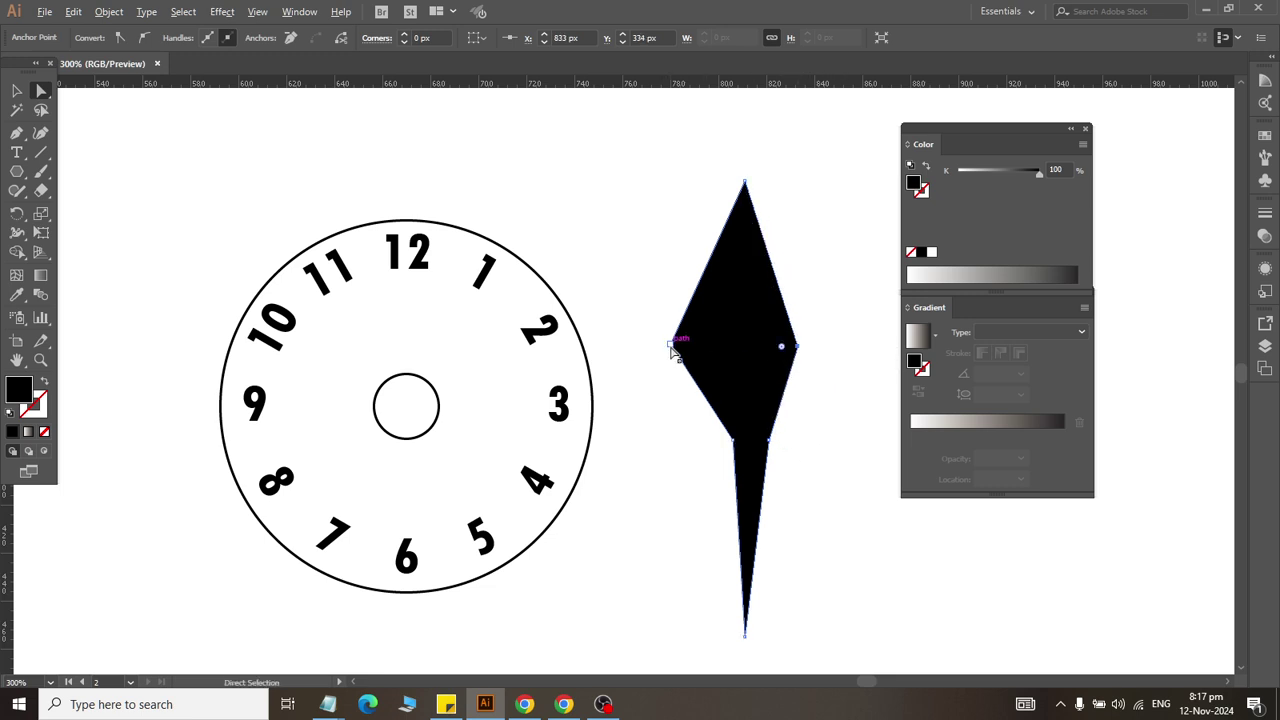
left_click_drag(672, 347, 726, 347)
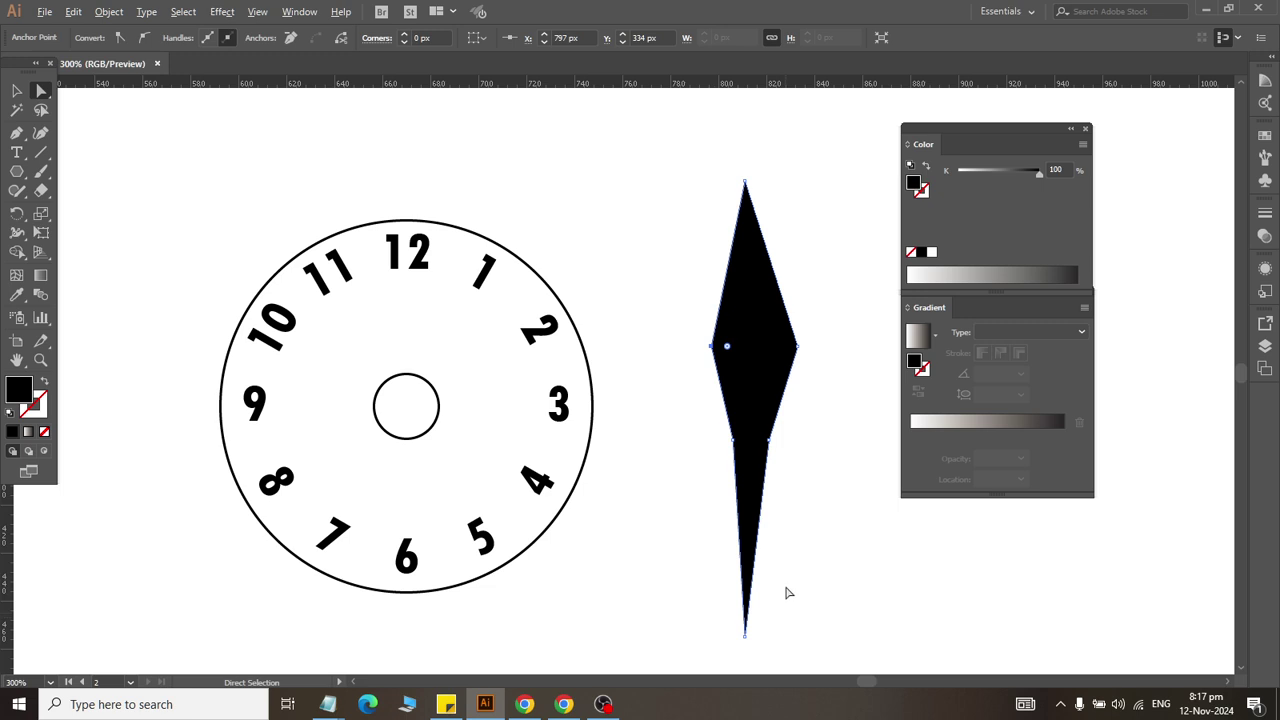
key("ctrl+z")
key("ctrl+z")
key("ctrl+z")
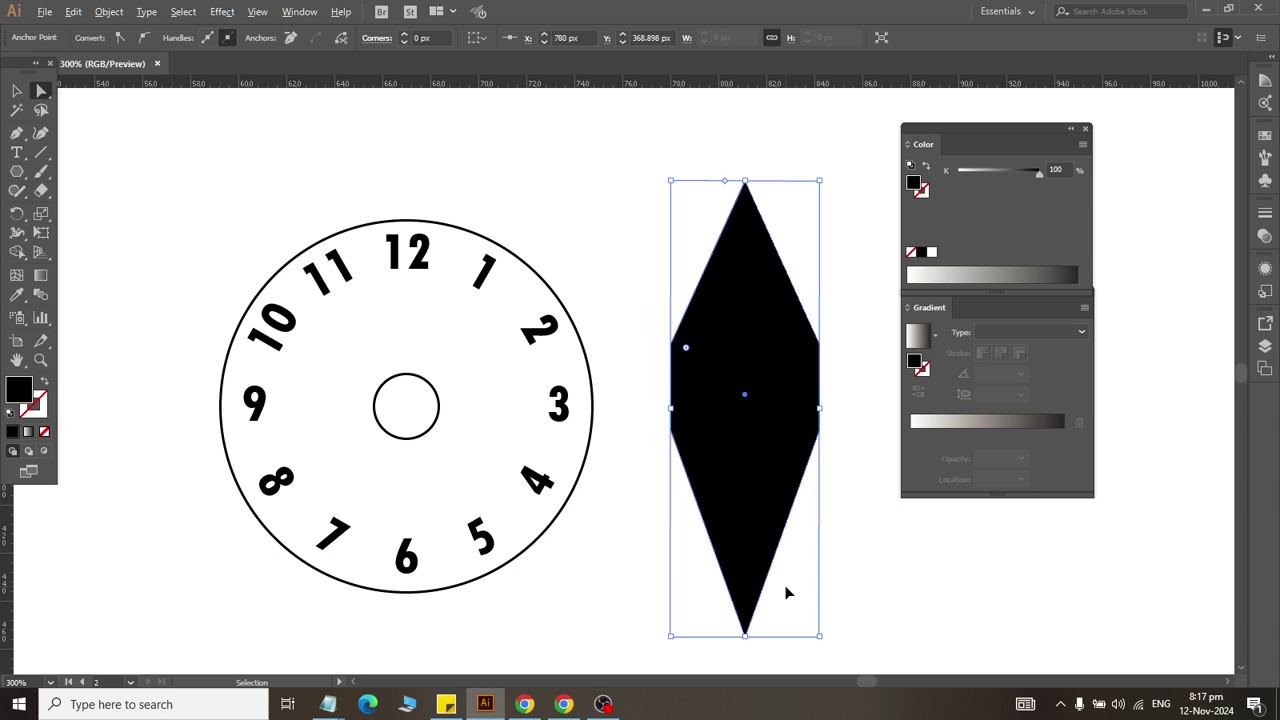
key("ctrl+z")
Step: Select the bottom anchor and scroll to review the elongated shape
left_click(849, 489)
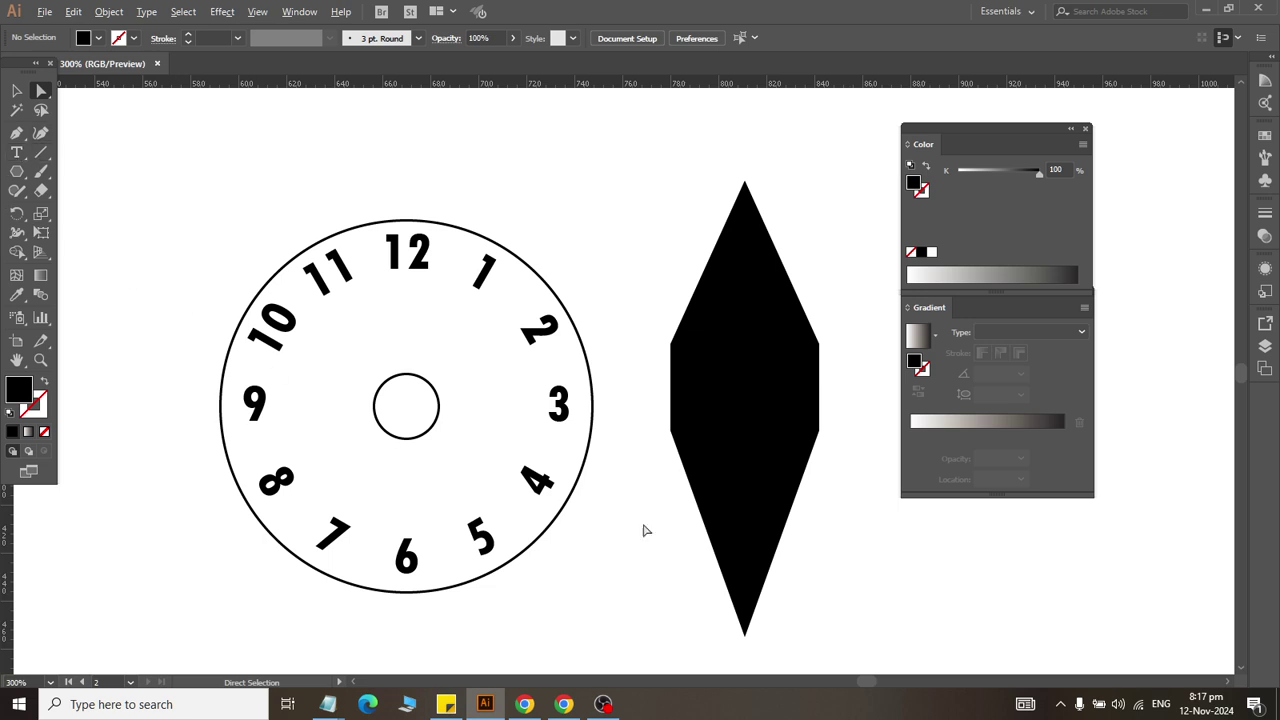
left_click(748, 635)
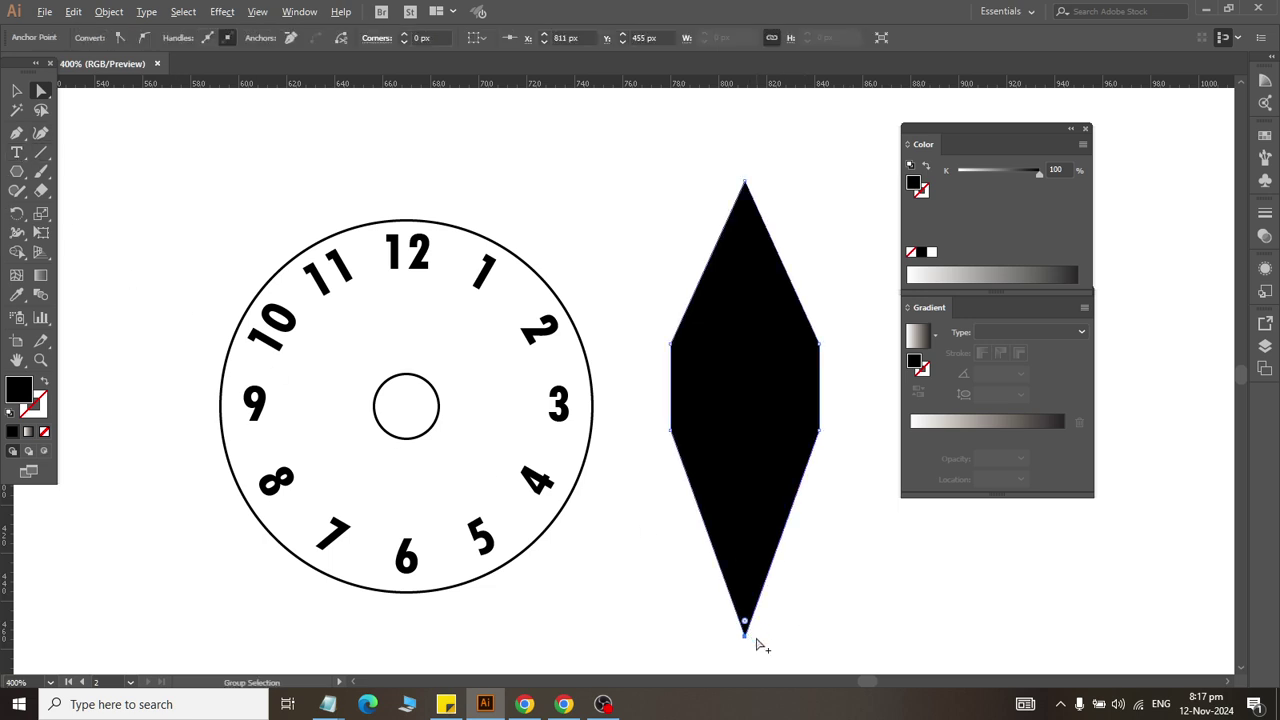
scroll(755, 638, "up", 2)
scroll(758, 643, "down", 1)
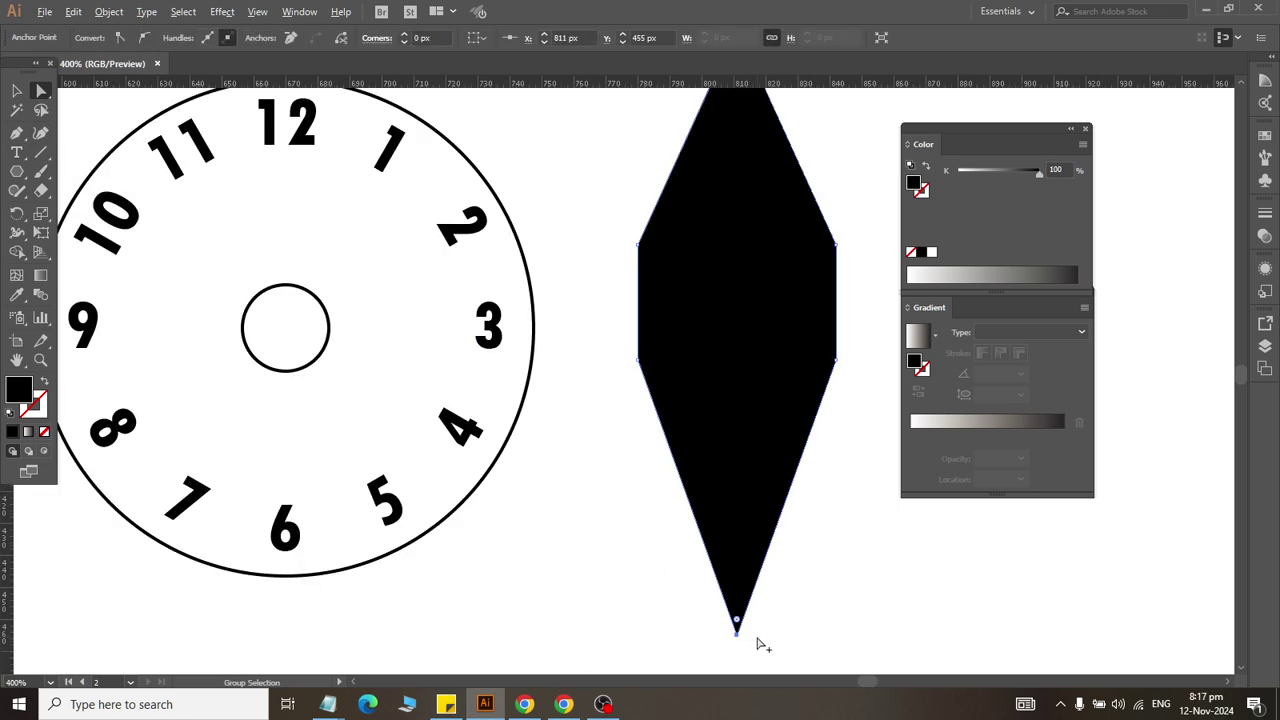
scroll(760, 644, "down", 1)
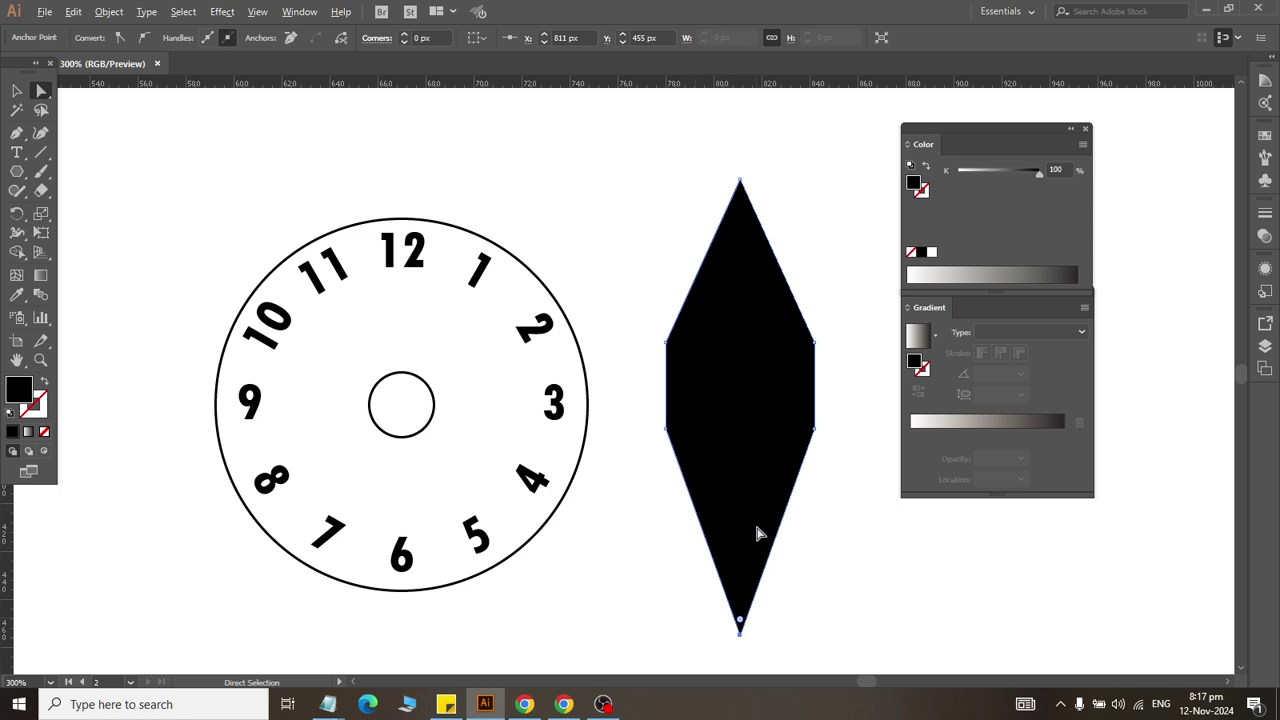
scroll(740, 629, "up", 1)
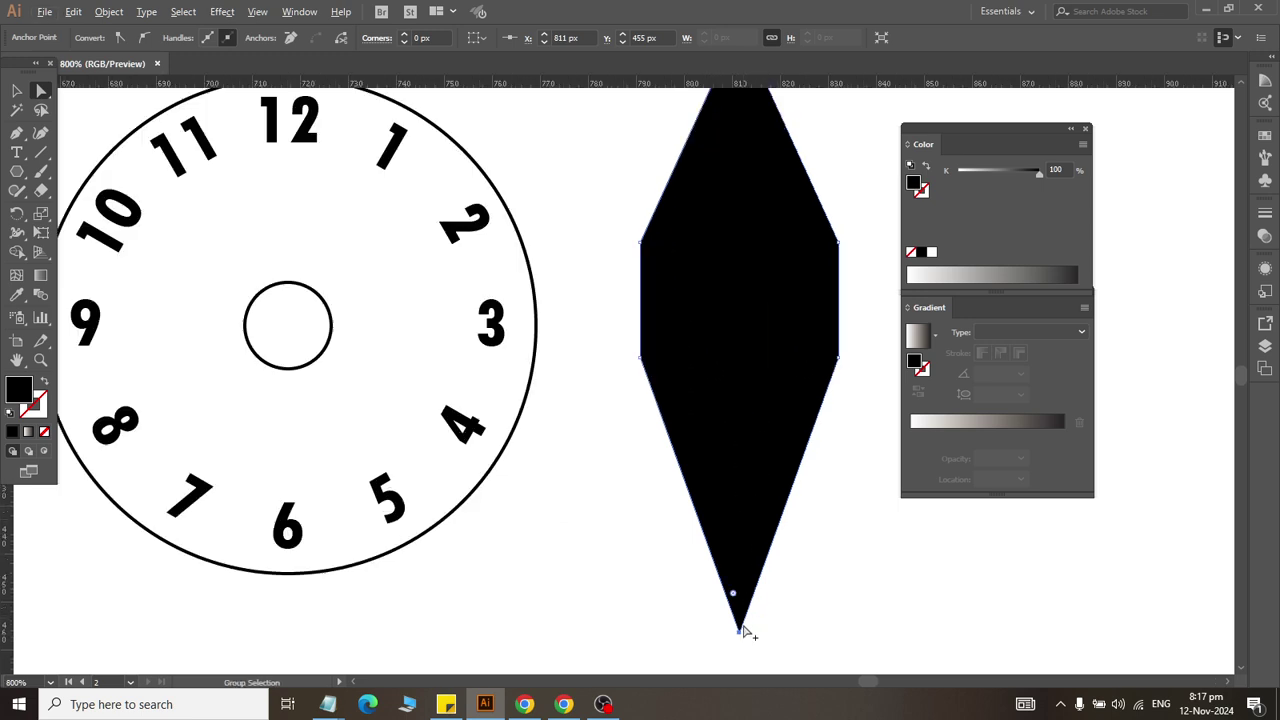
scroll(737, 623, "up", 4)
scroll(730, 630, "up", 4)
scroll(716, 620, "down", 6)
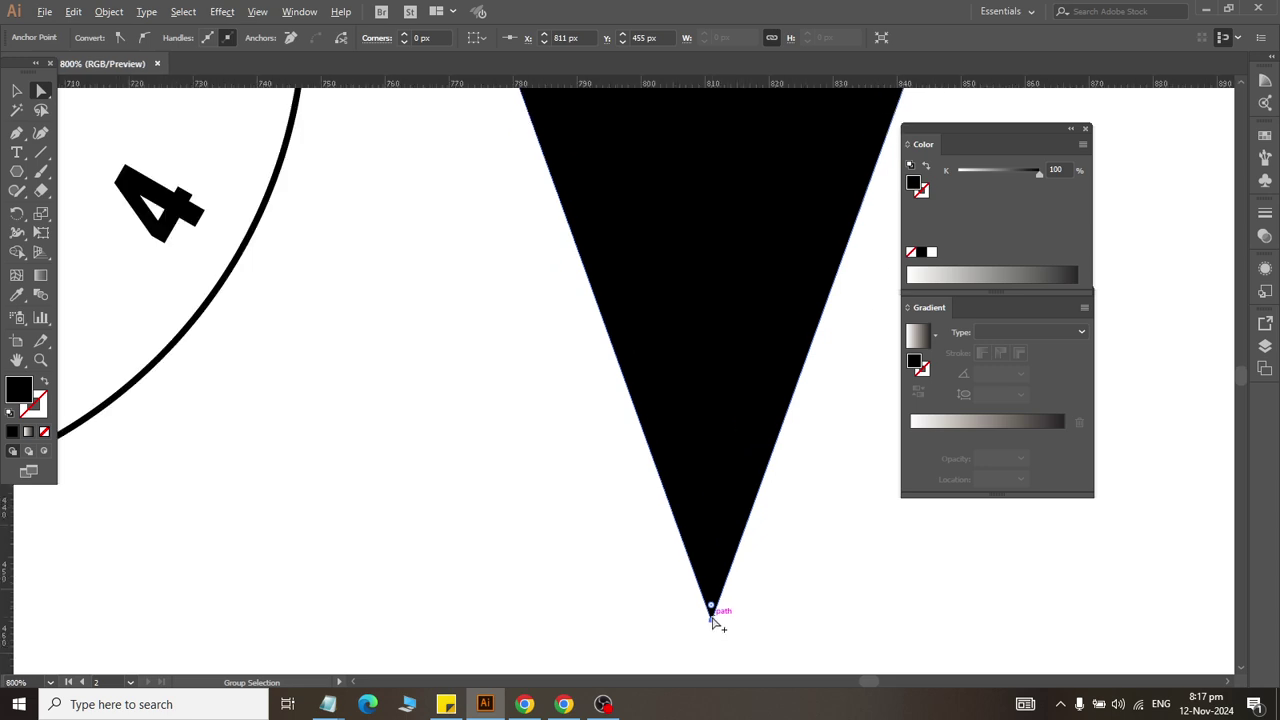
scroll(716, 615, "down", 6)
scroll(718, 588, "up", 4)
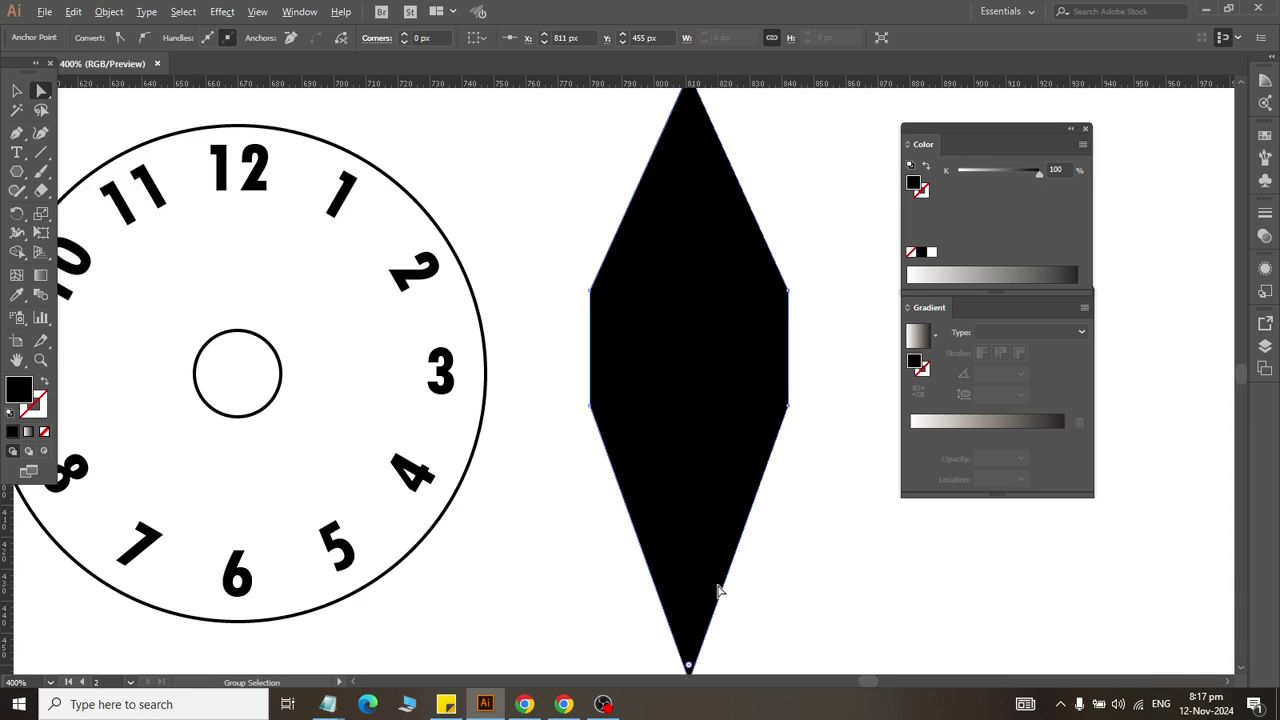
Step: Delete the bottom anchor point to give the shape a flat base
left_click(18, 148)
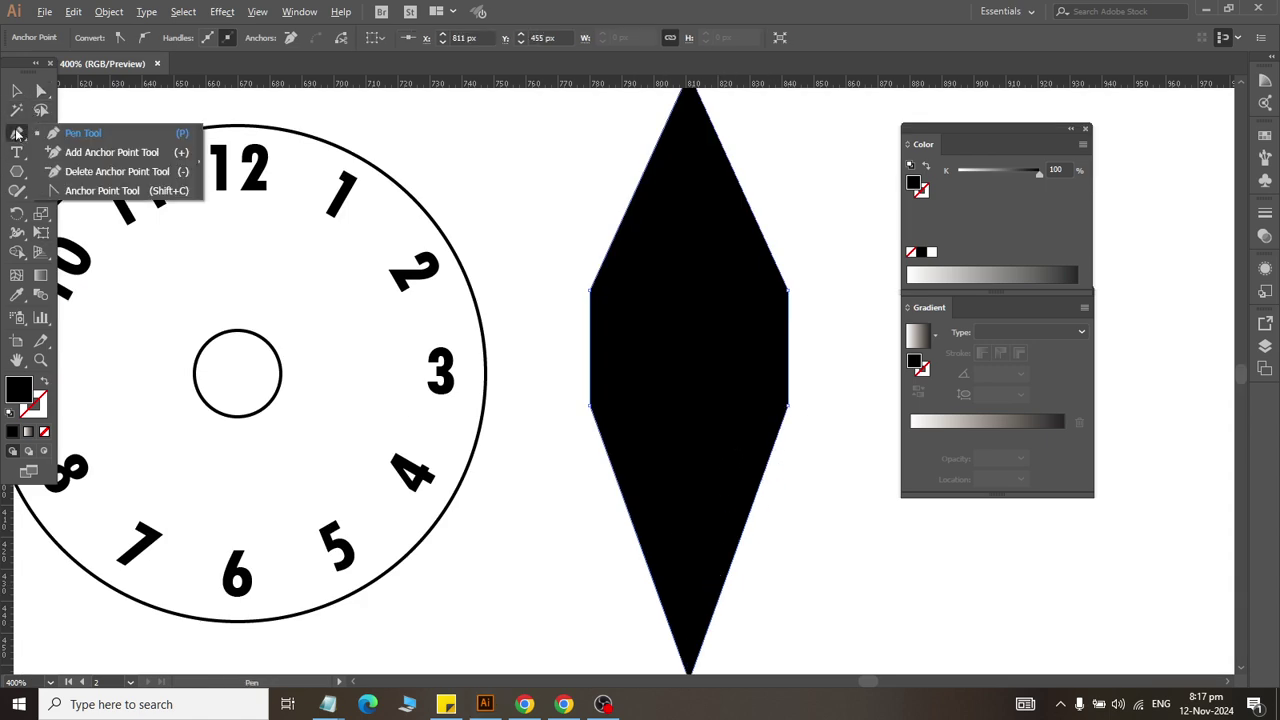
left_click(90, 173)
scroll(697, 628, "down", 3)
left_click(688, 564)
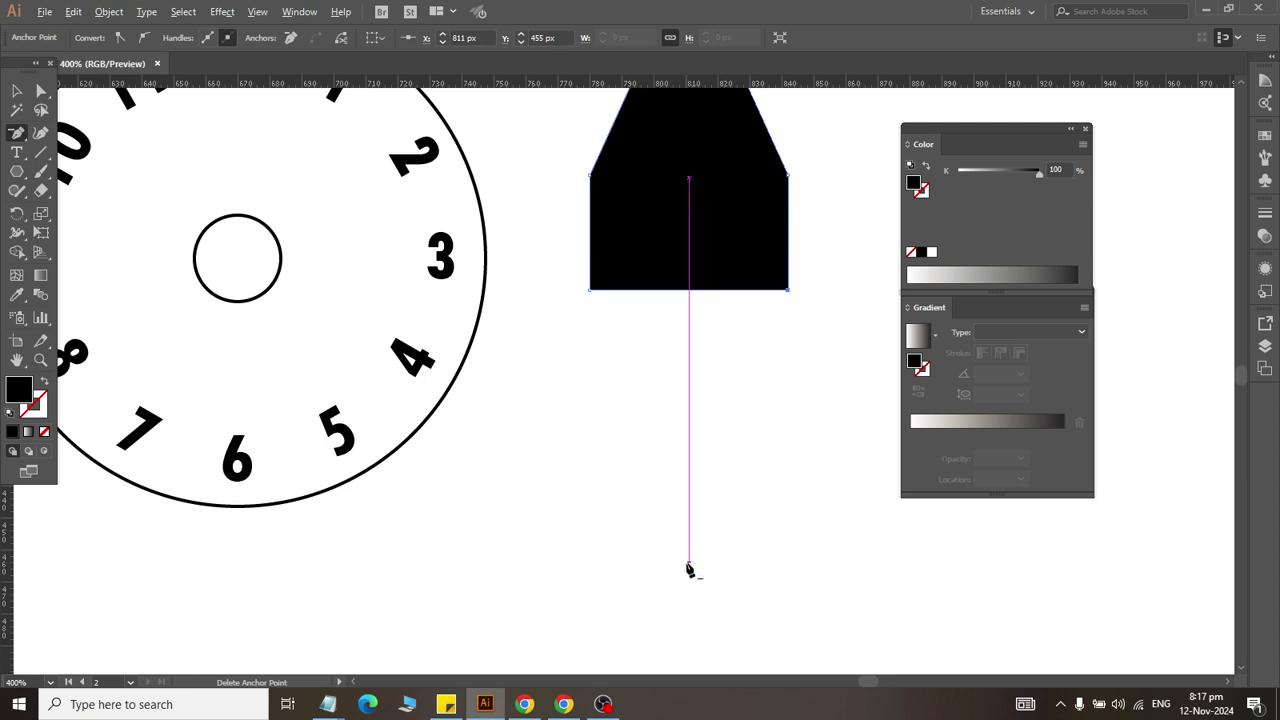
Step: Select the black shape, zoom in and stretch its bottom edge downward
left_click(17, 91)
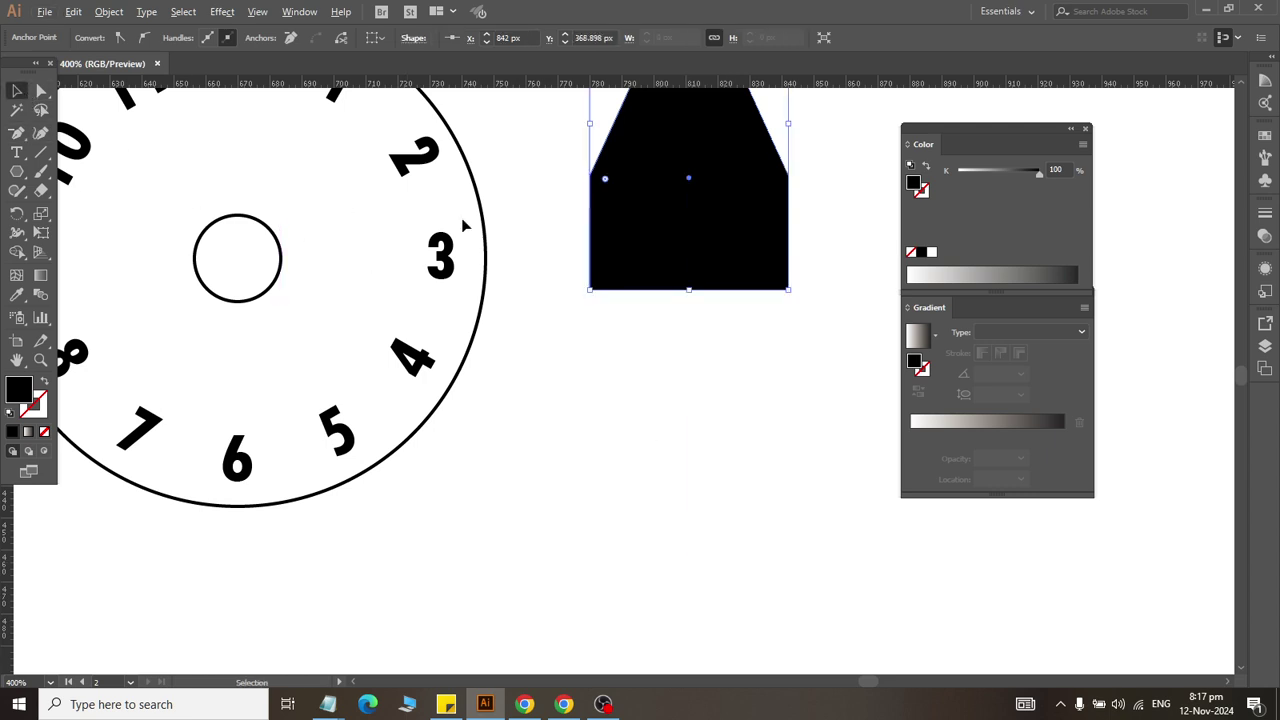
left_click_drag(570, 245, 622, 155)
key("ctrl+1")
scroll(607, 200, "up", 1)
mouse_move(523, 206)
left_mouse_down()
mouse_move(671, 457)
mouse_move(598, 630)
left_mouse_up()
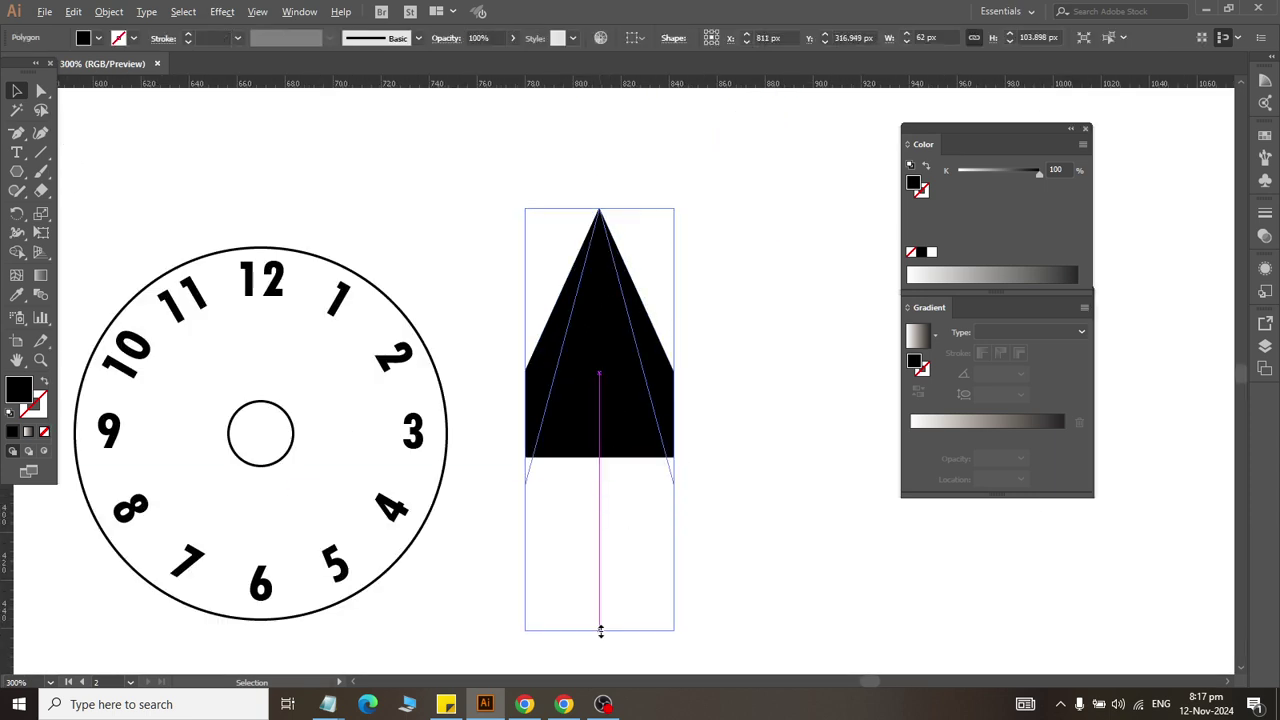
scroll(603, 449, "down", 3)
scroll(607, 449, "down", 2)
left_click_drag(600, 418, 600, 608)
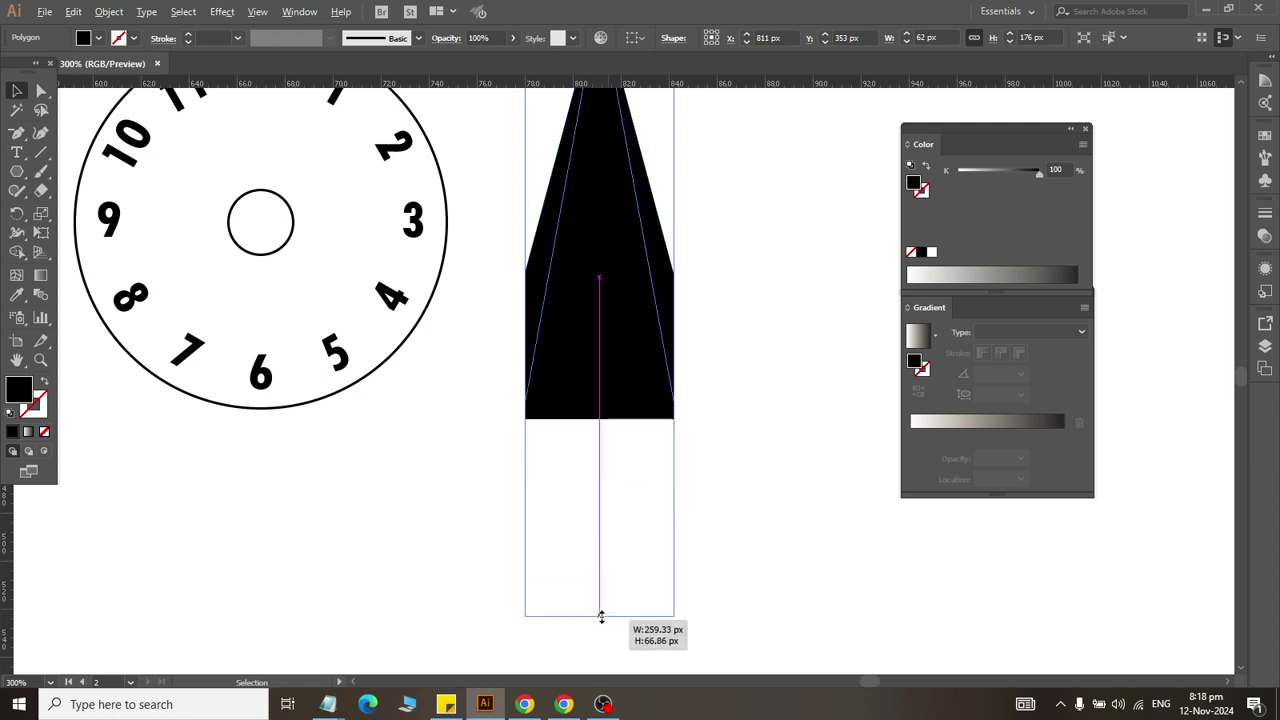
scroll(620, 491, "down", 3)
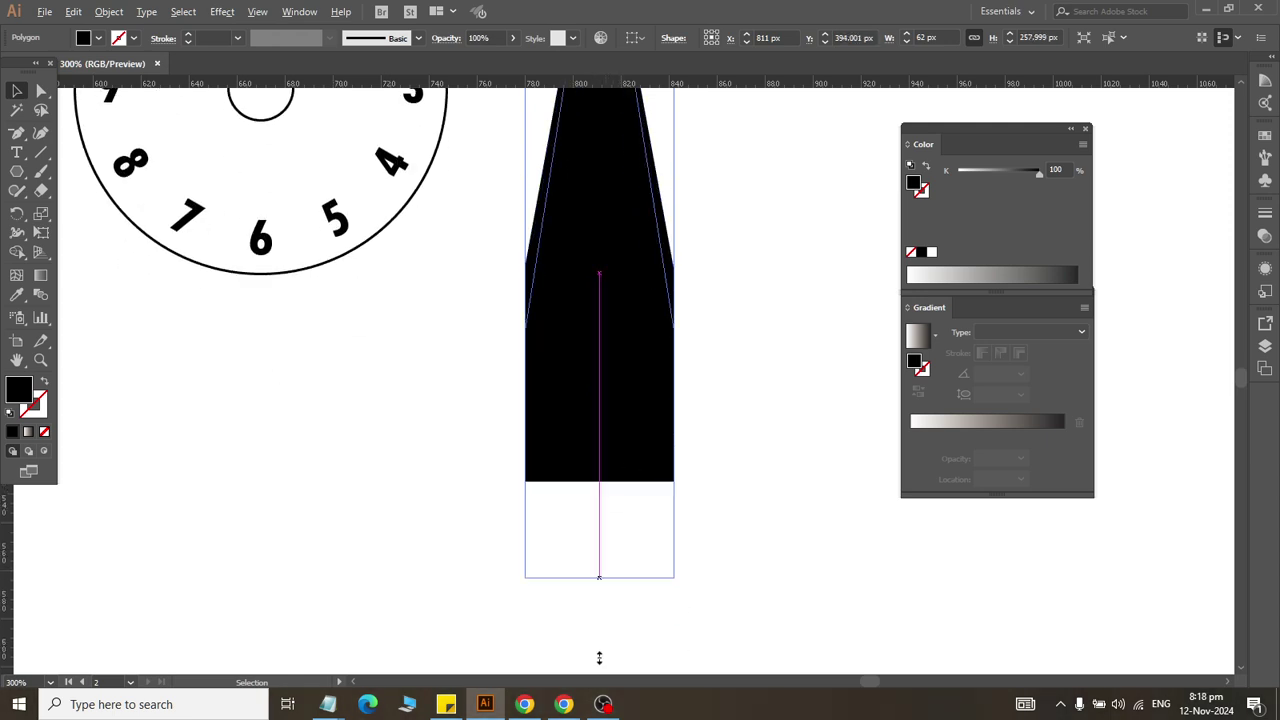
left_click_drag(601, 485, 600, 672)
scroll(620, 398, "down", 4)
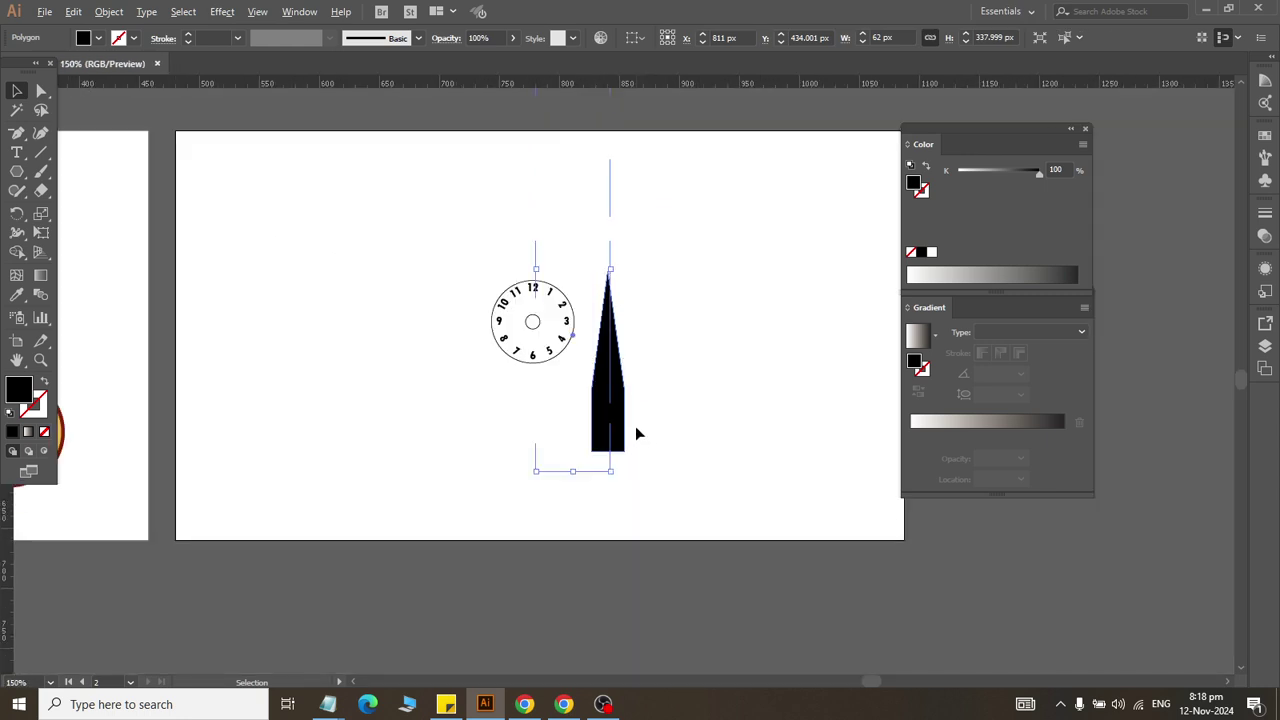
scroll(635, 426, "up", 2)
Step: Move the hand up and right and narrow it to 28 px wide
left_click_drag(540, 441, 617, 303)
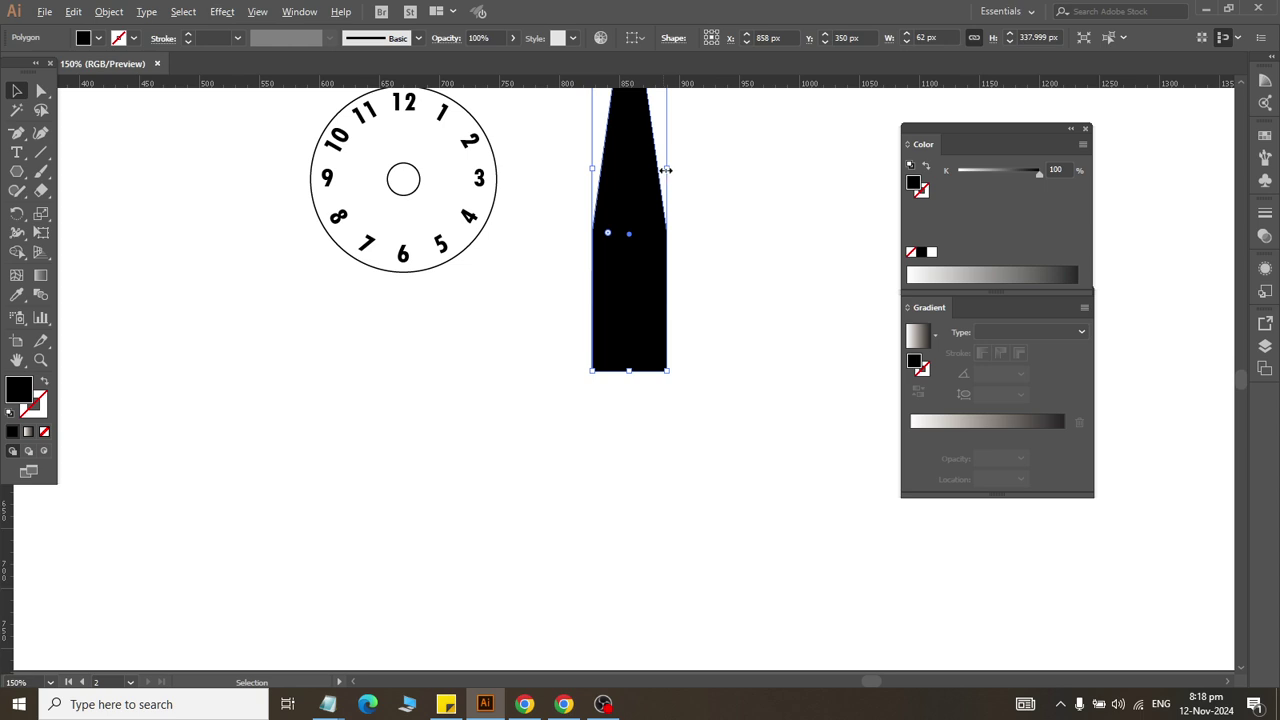
left_click_drag(665, 170, 647, 170)
scroll(662, 211, "up", 3)
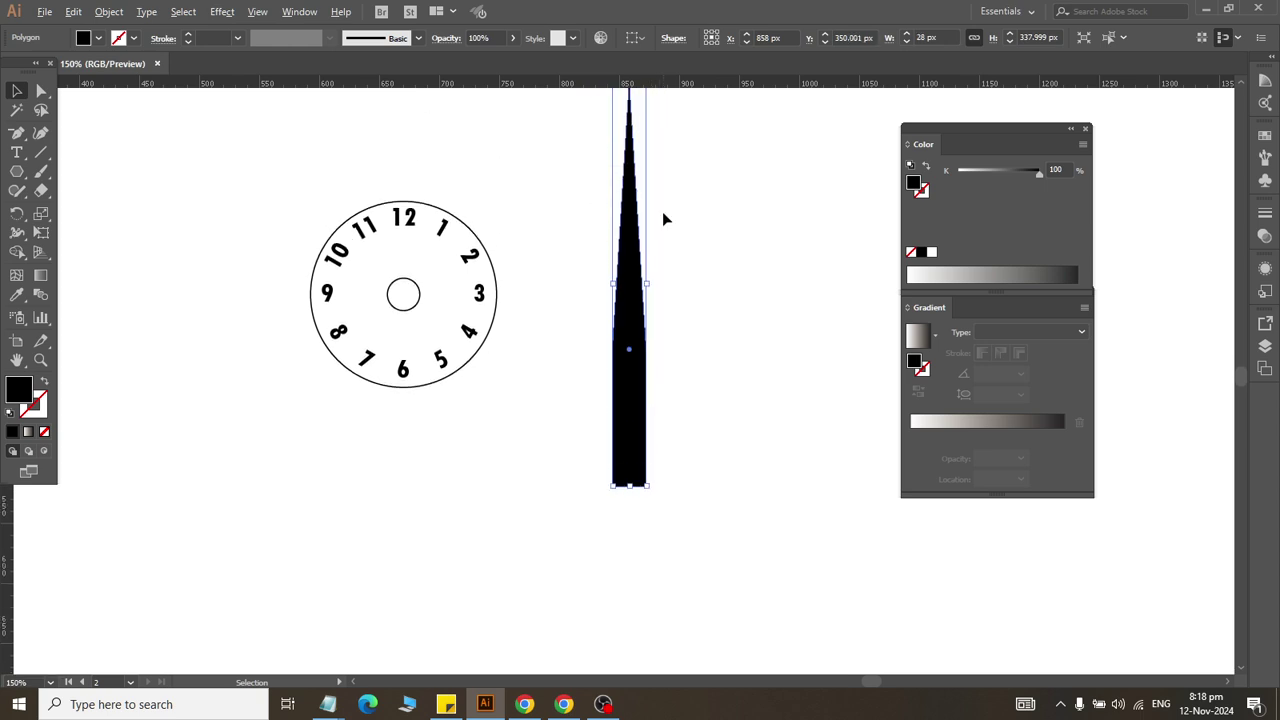
scroll(665, 250, "up", 2)
left_click(725, 613)
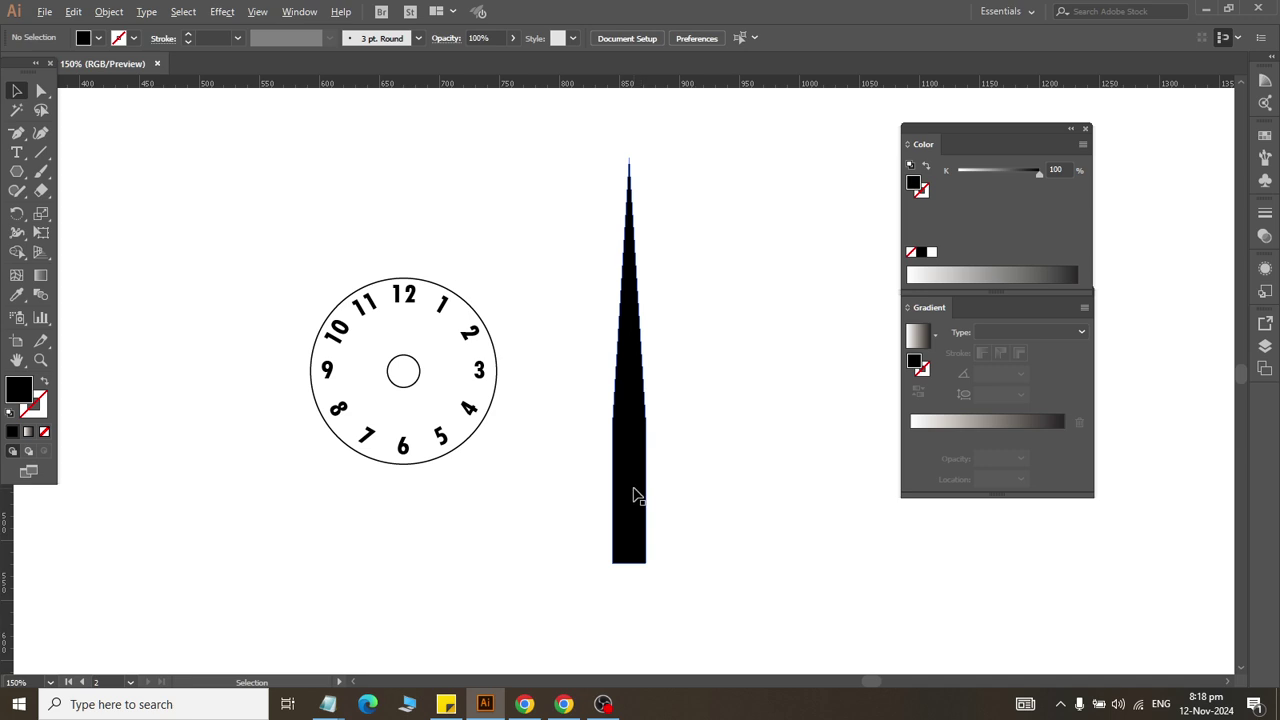
Step: Shorten the tapered needle by raising its bottom edge
left_click(633, 560)
mouse_move(633, 562)
left_mouse_down()
mouse_move(630, 320)
mouse_move(648, 388)
left_mouse_up()
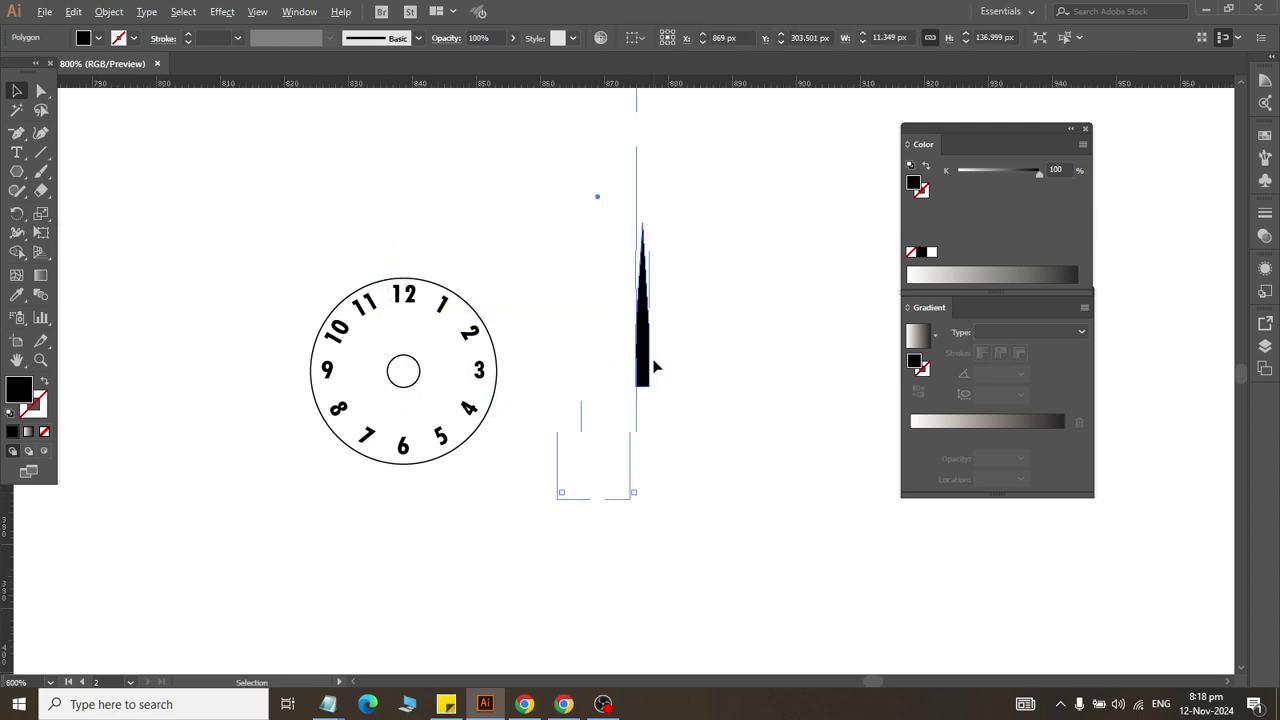
left_click_drag(630, 335, 672, 400)
mouse_move(597, 492)
left_mouse_down()
mouse_move(598, 297)
mouse_move(397, 291)
mouse_move(397, 315)
mouse_move(663, 374)
left_mouse_up()
left_click(642, 271)
key("ctrl+minus")
key("ctrl+minus")
key("ctrl+minus")
scroll(706, 349, "up", 3)
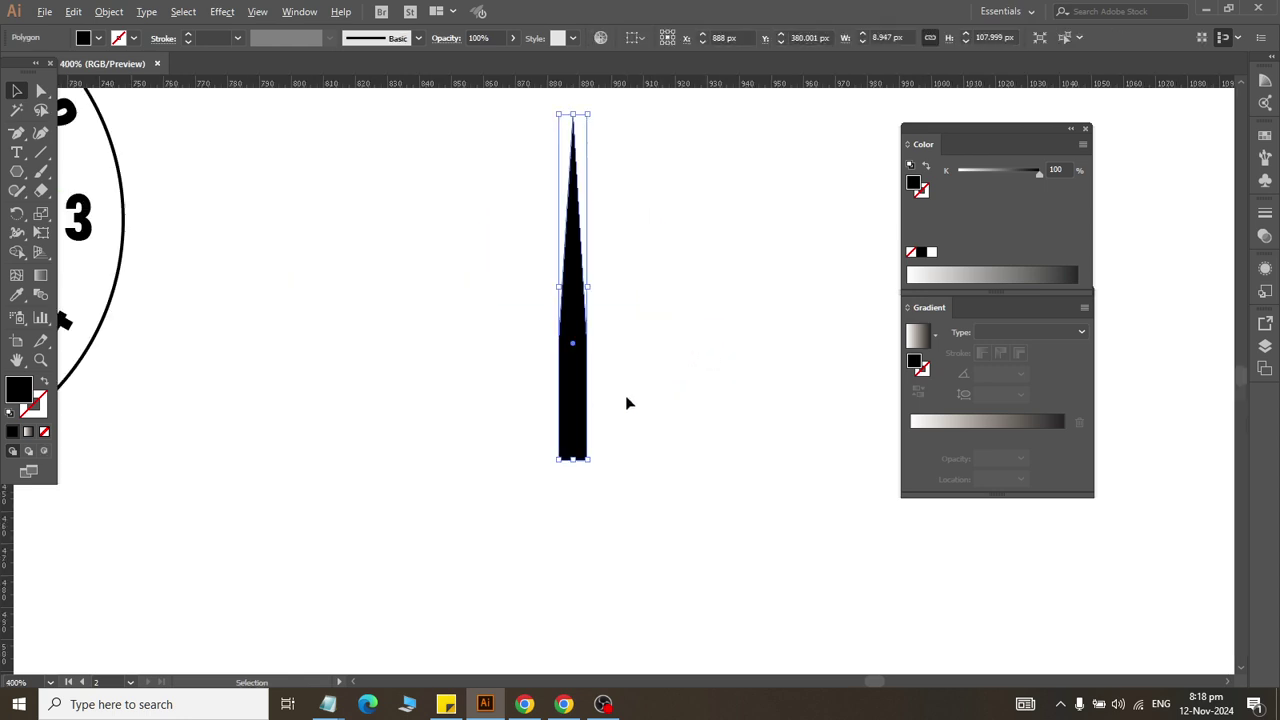
left_click_drag(551, 462, 646, 343)
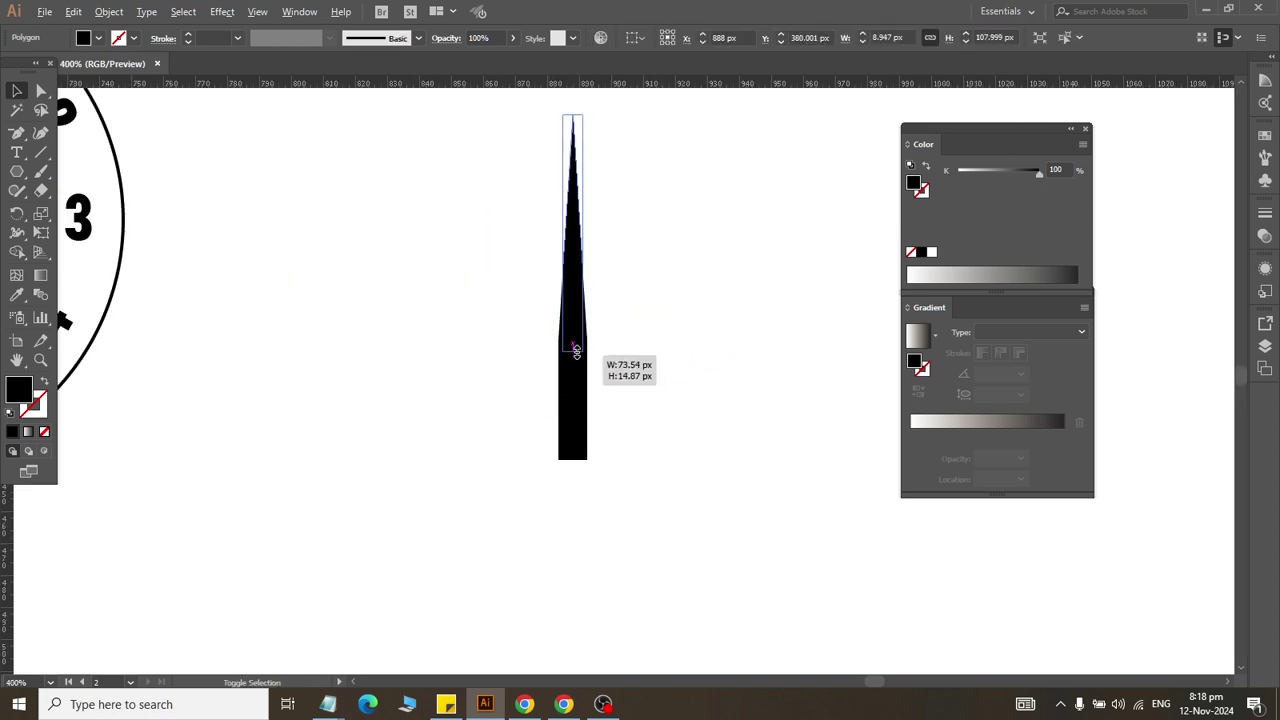
left_click(650, 332)
scroll(650, 332, "down", 2)
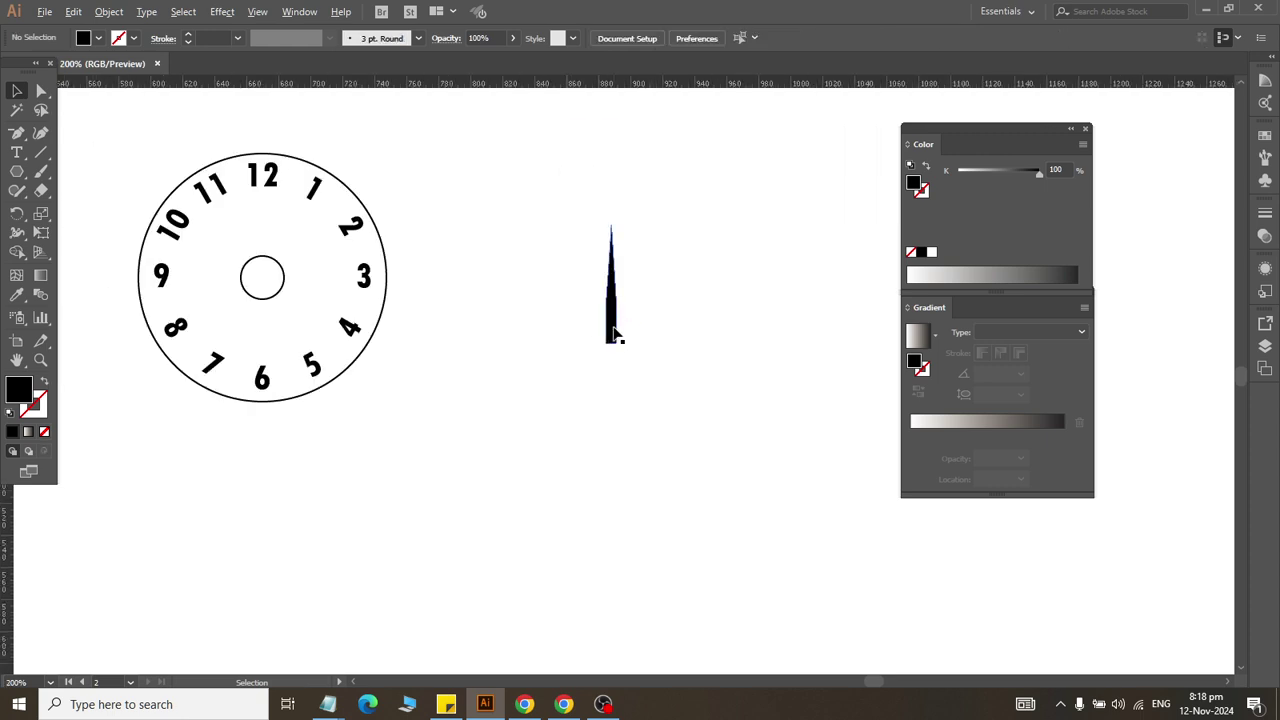
Step: Test the needle's length on the clock centre, move it back, and add a shorter copy beside it
mouse_move(612, 336)
left_mouse_down()
mouse_move(250, 284)
mouse_move(268, 300)
left_mouse_up()
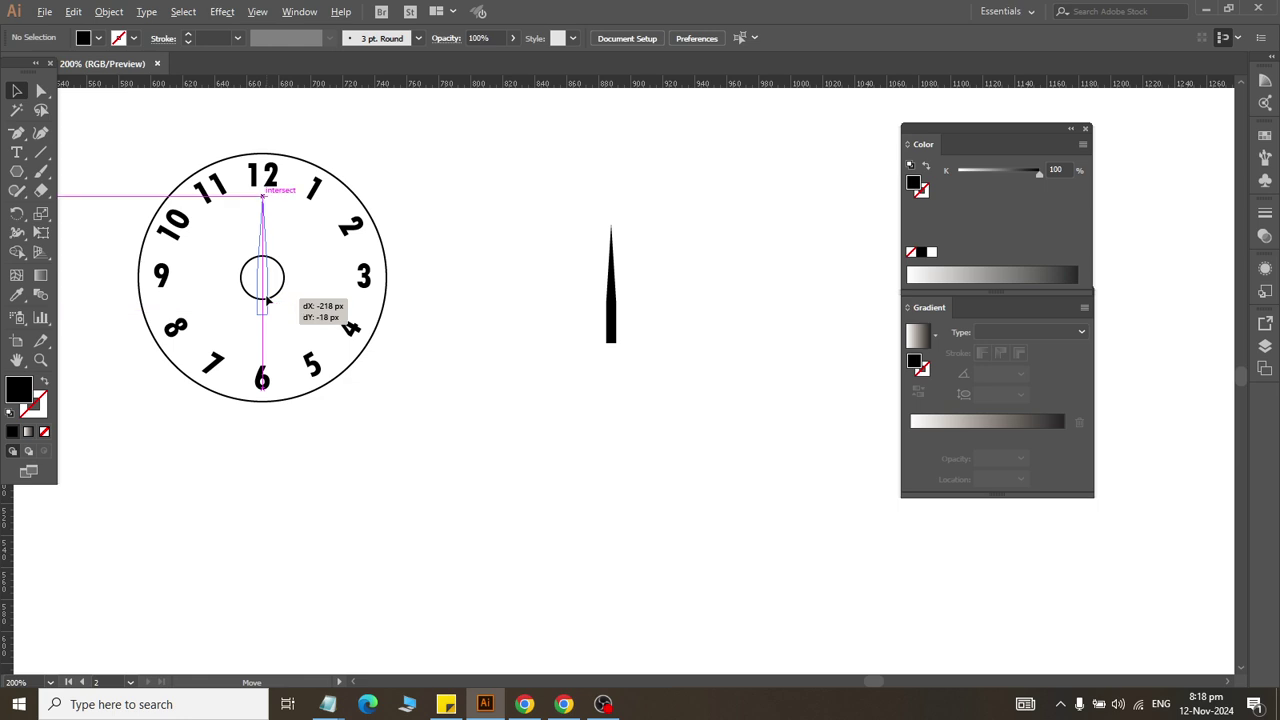
left_click_drag(268, 300, 685, 325)
scroll(700, 350, "up", 3)
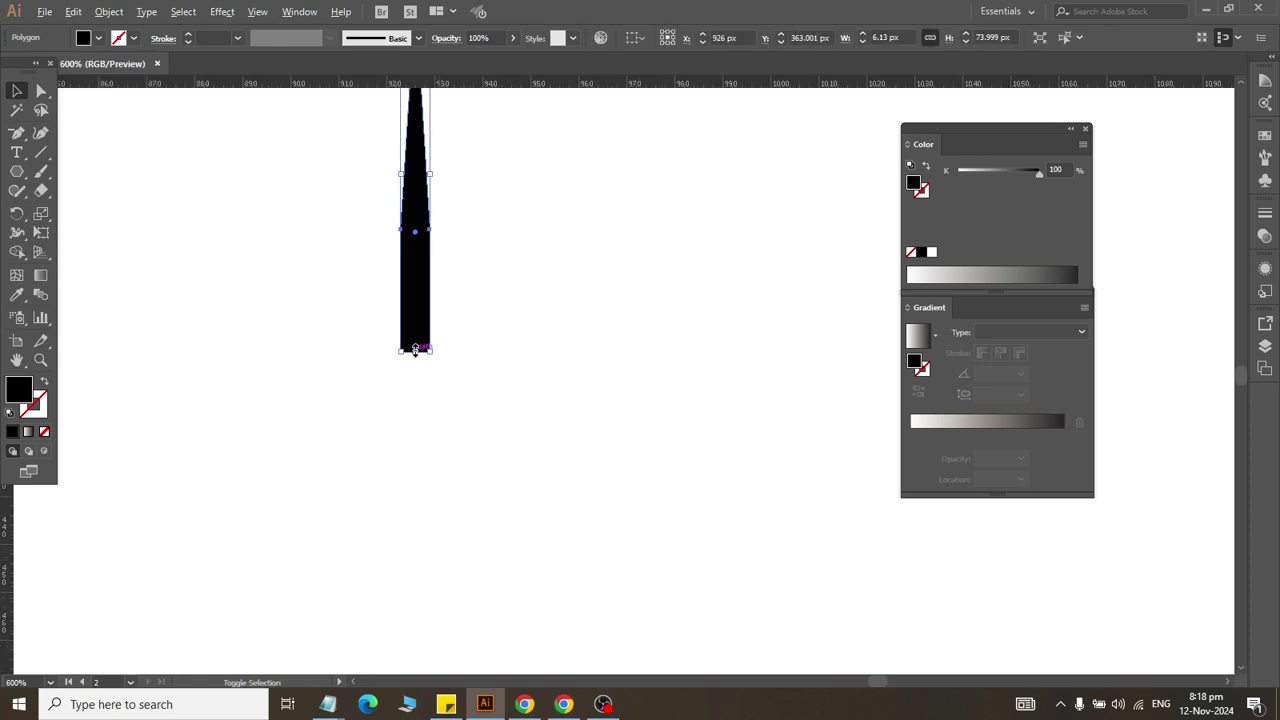
mouse_move(415, 349)
left_mouse_down()
mouse_move(572, 369)
mouse_move(571, 321)
mouse_move(690, 344)
mouse_move(698, 418)
left_mouse_up()
Step: Gather the three needles side by side and align their bottoms
left_click(763, 393)
scroll(762, 378, "down", 2)
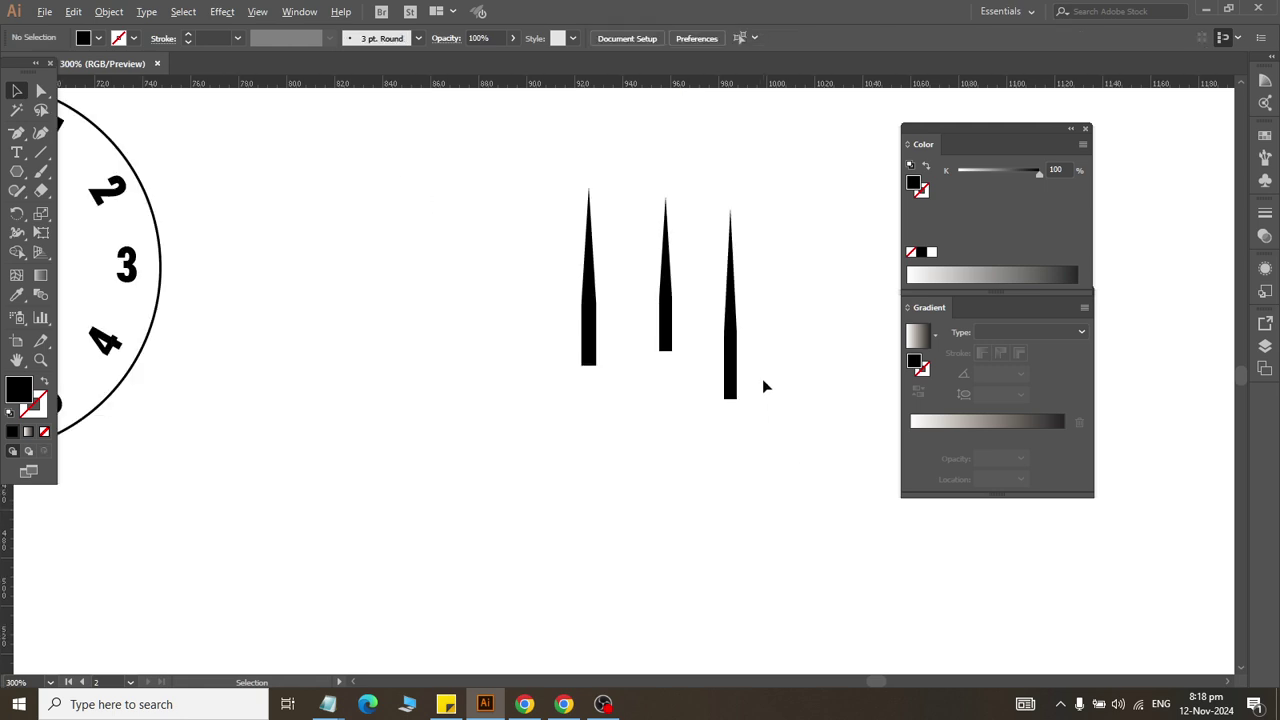
mouse_move(739, 367)
left_mouse_down()
mouse_move(751, 391)
mouse_move(515, 334)
mouse_move(500, 349)
left_mouse_up()
left_click(751, 391)
left_click_drag(500, 372, 657, 343)
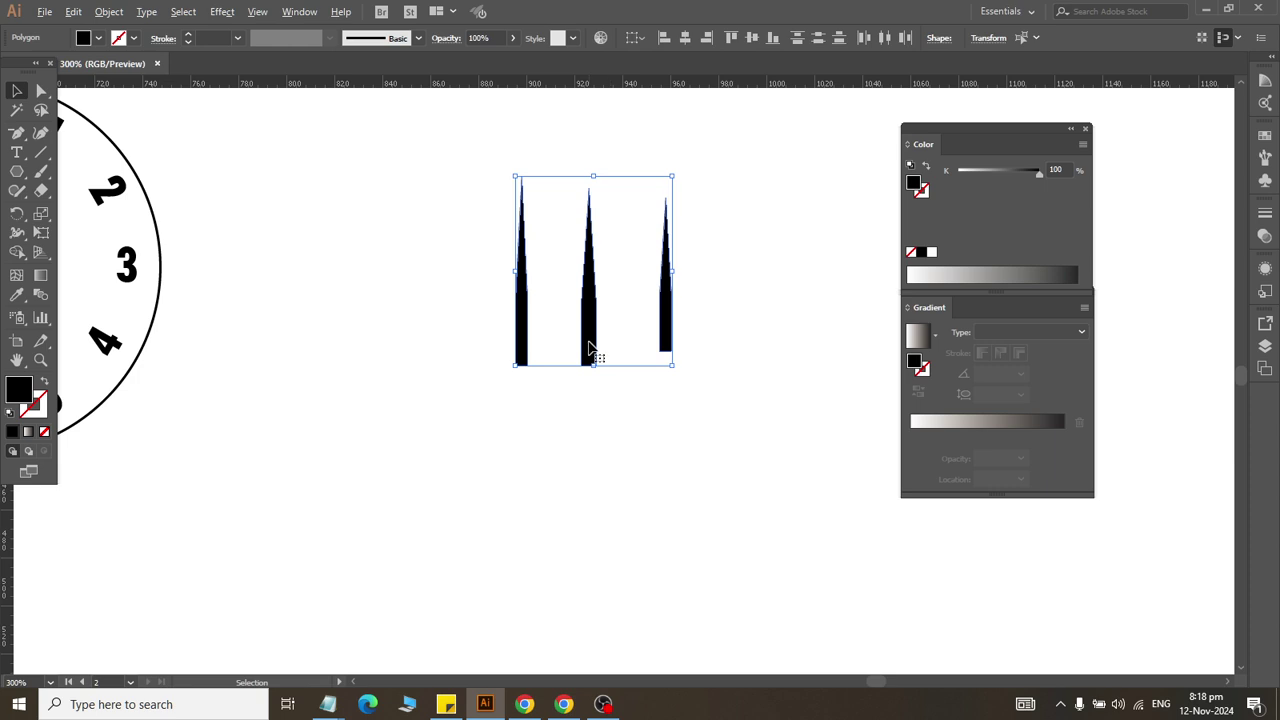
left_click(773, 38)
left_click(791, 348)
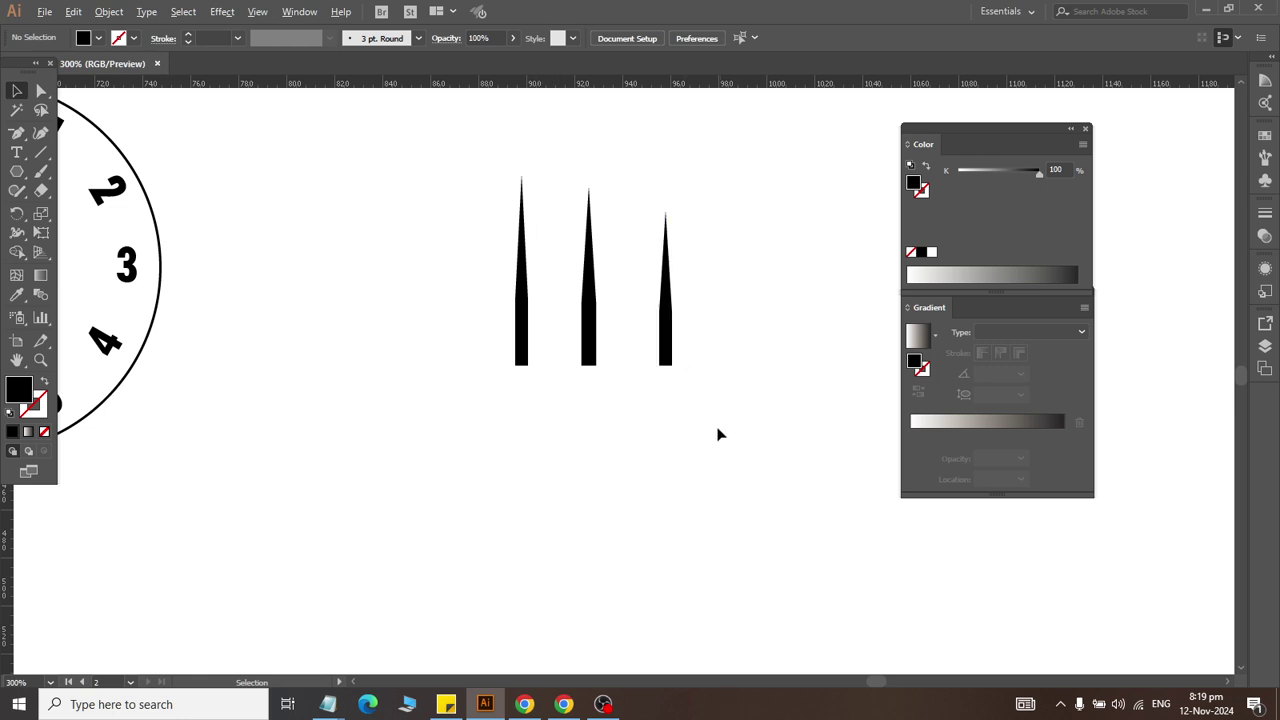
Step: Narrow the left needle to 2 px wide
left_click(521, 340)
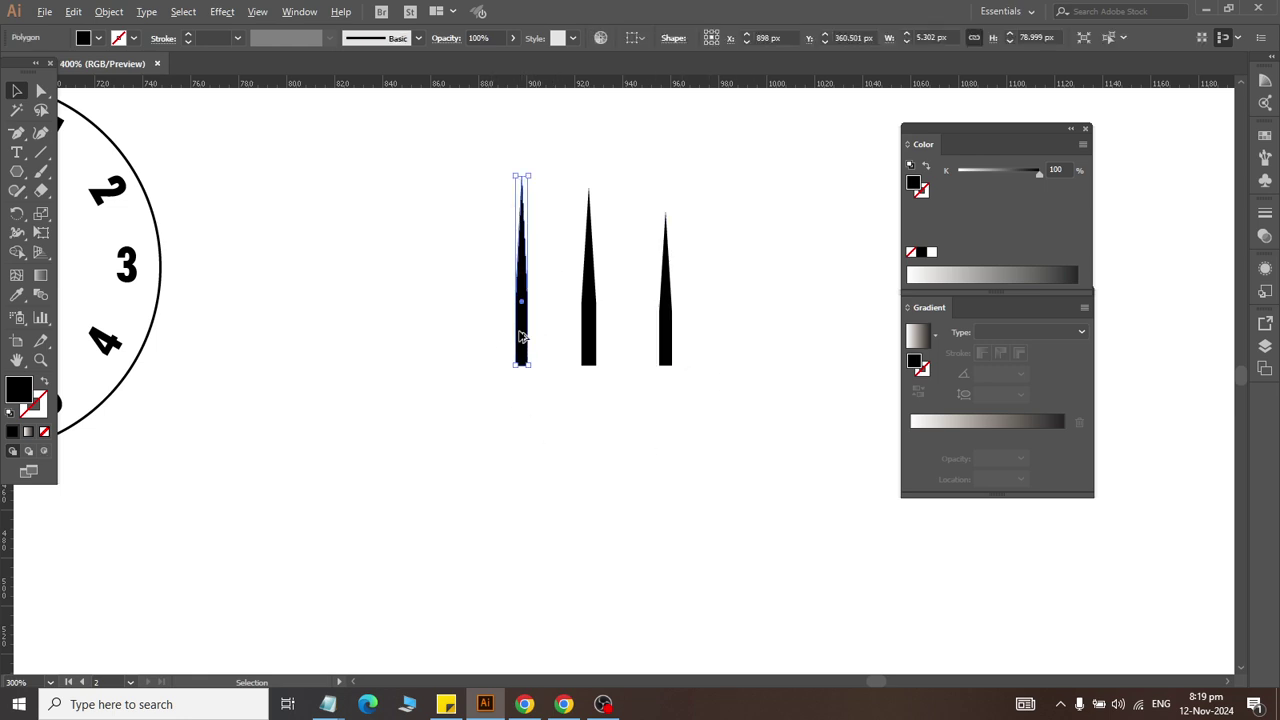
scroll(515, 337, "up", 5)
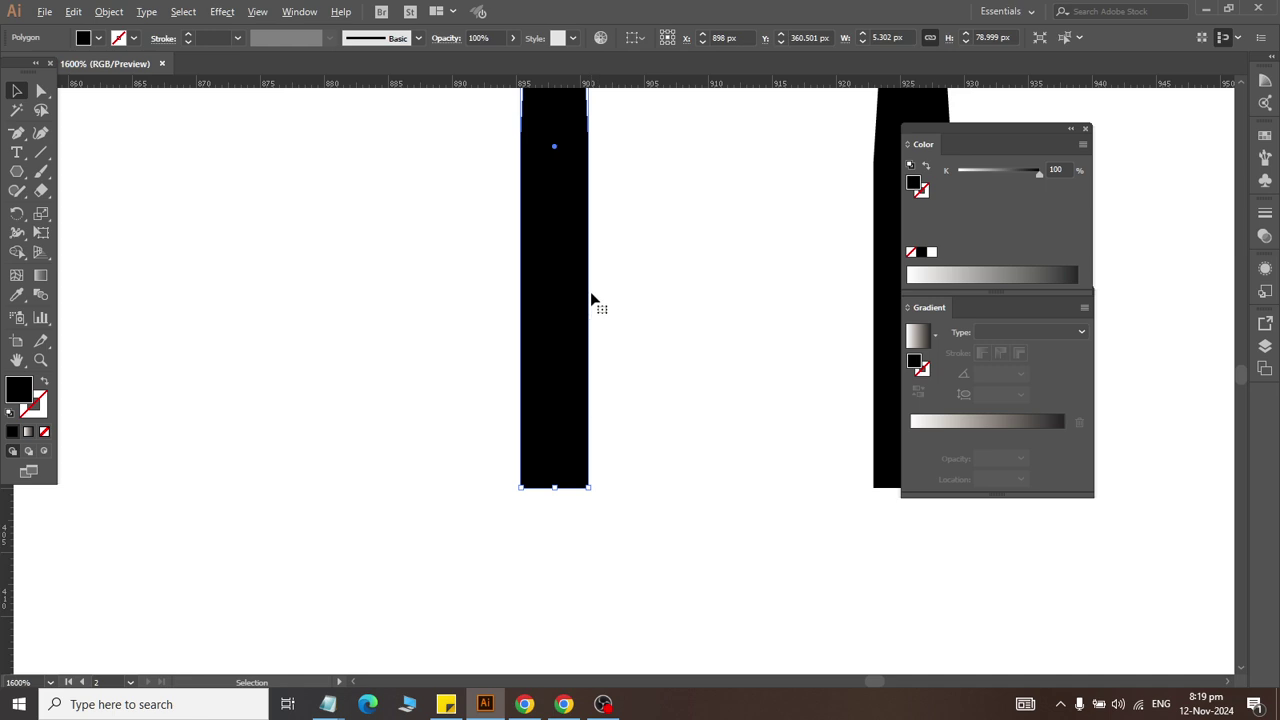
scroll(589, 260, "up", 5)
left_click_drag(588, 194, 568, 194)
scroll(614, 251, "down", 6)
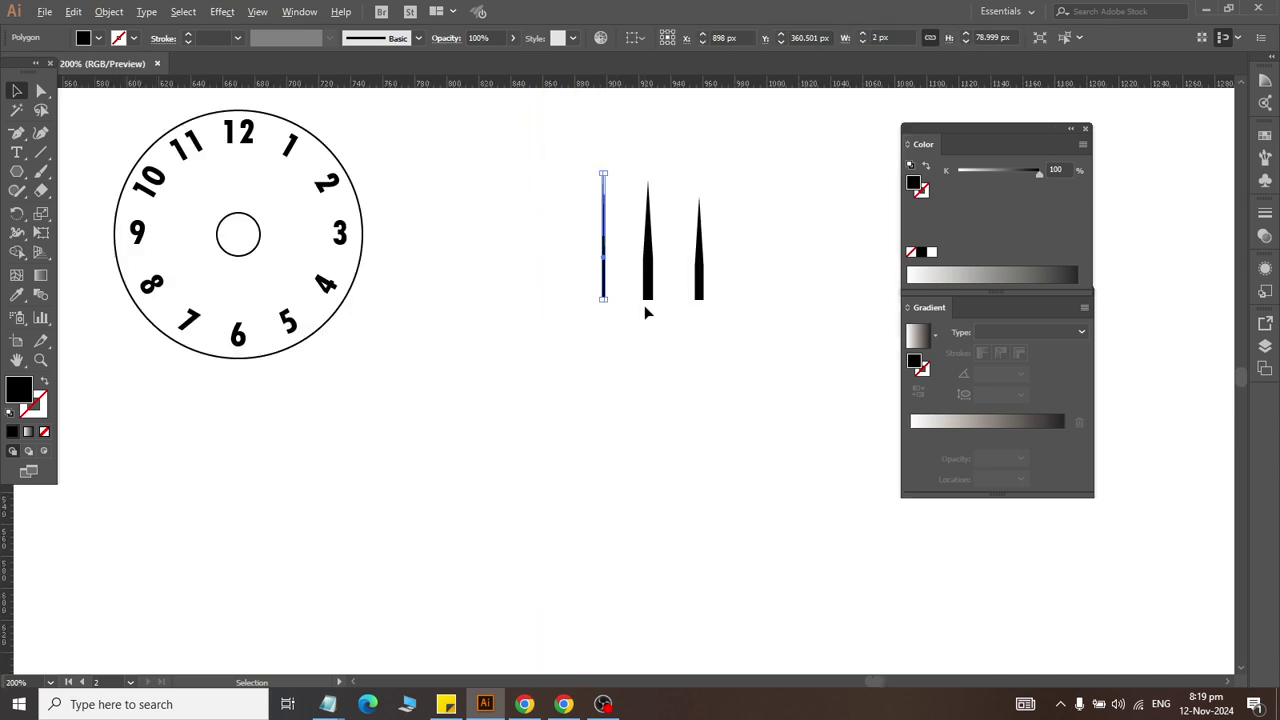
left_click(655, 354)
Step: Scroll around the canvas to review the three clock hands
scroll(598, 206, "up", 3)
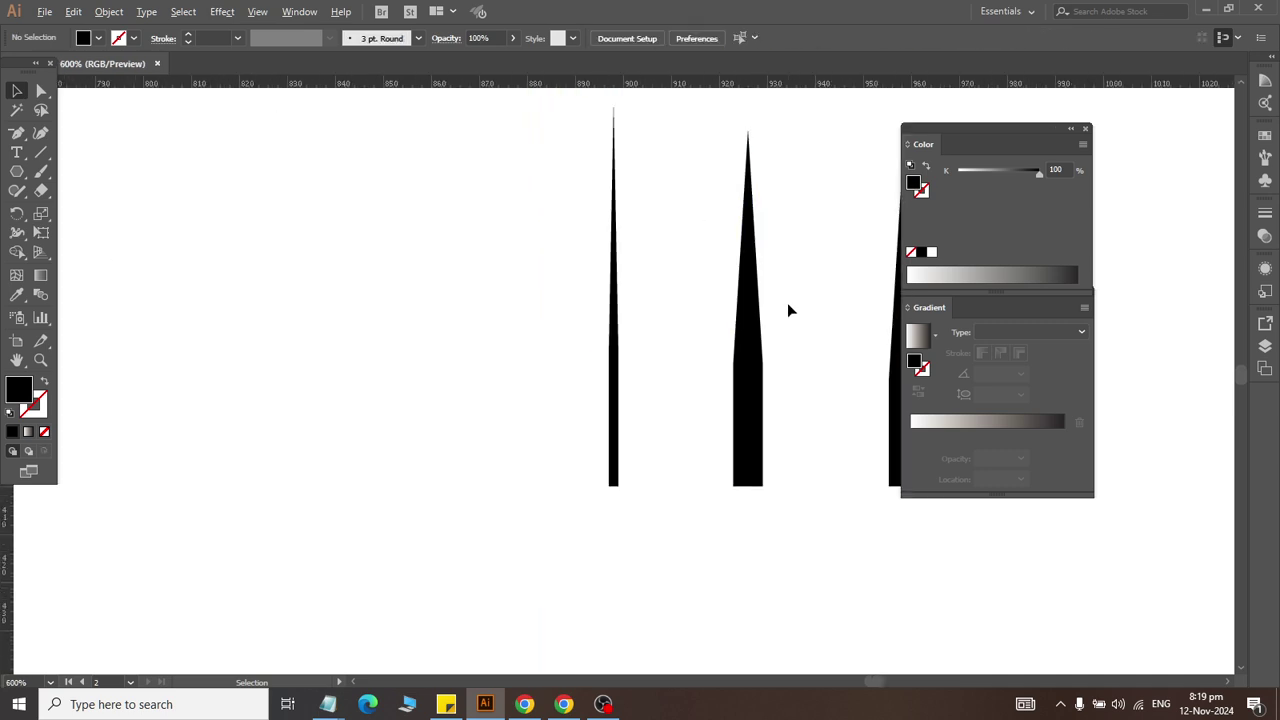
scroll(514, 357, "right", 3)
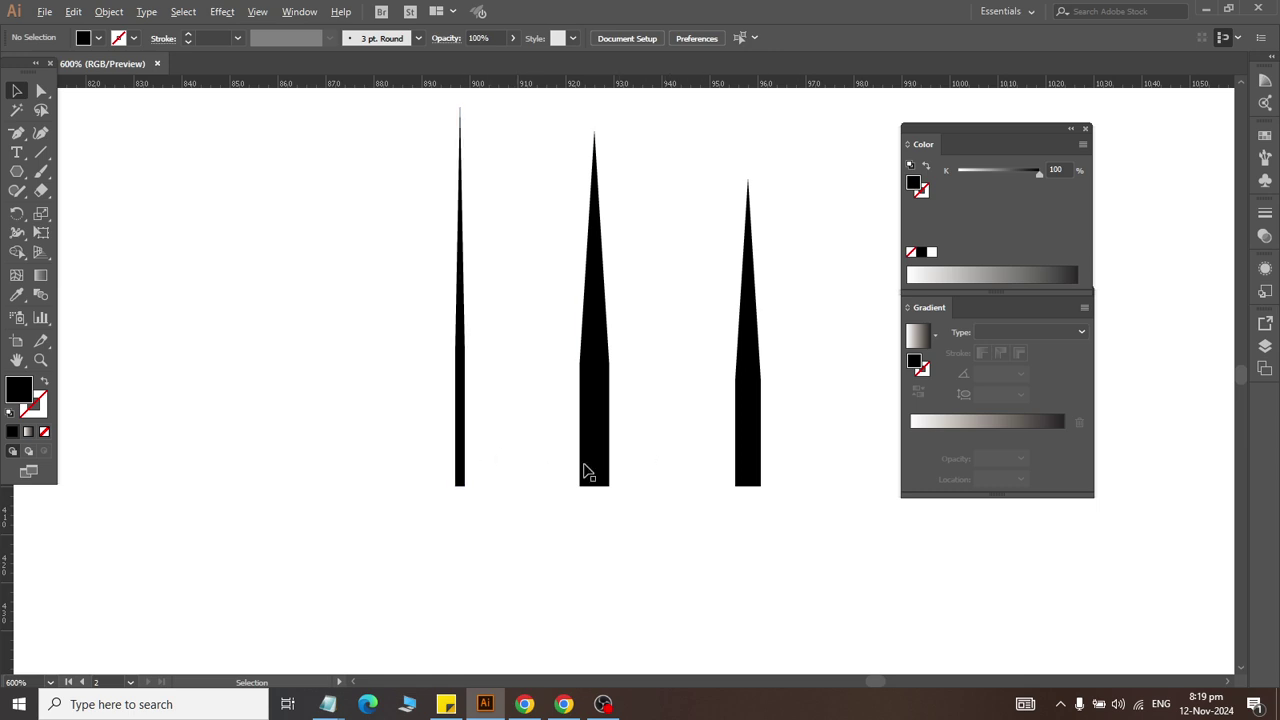
scroll(546, 367, "down", 1)
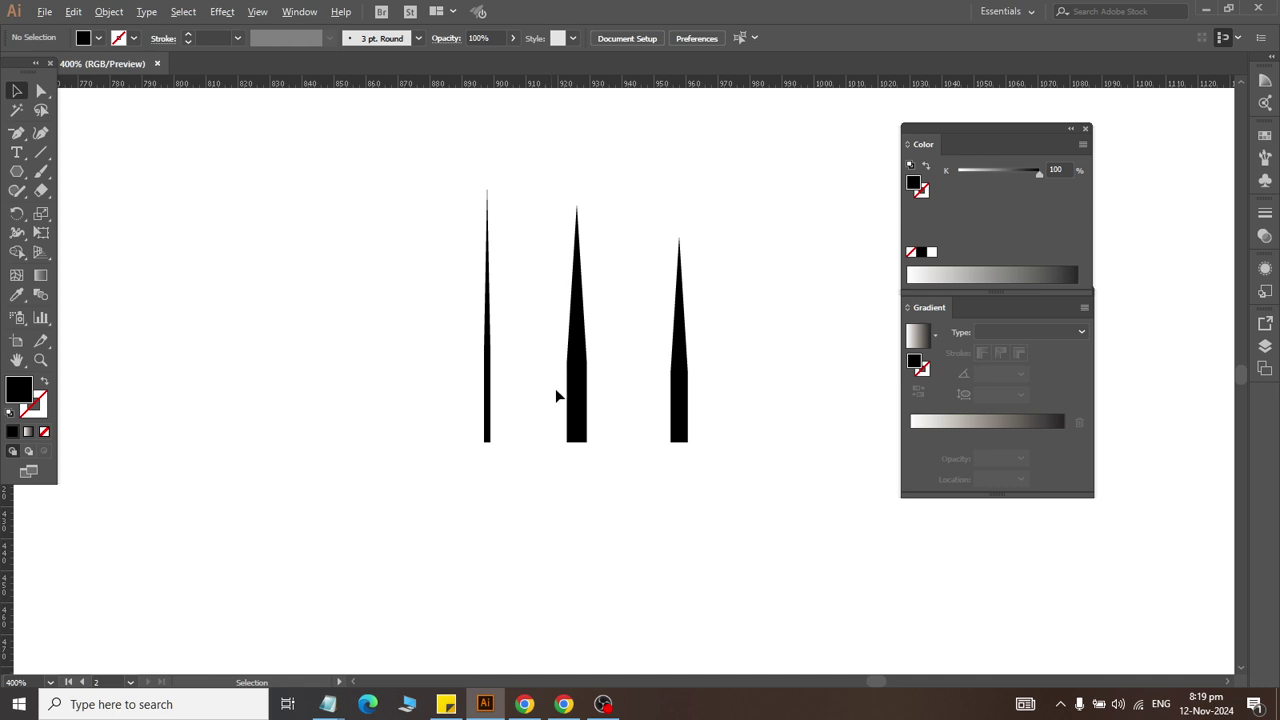
scroll(397, 383, "left", 2)
scroll(397, 383, "up", 2)
scroll(397, 383, "left", 5)
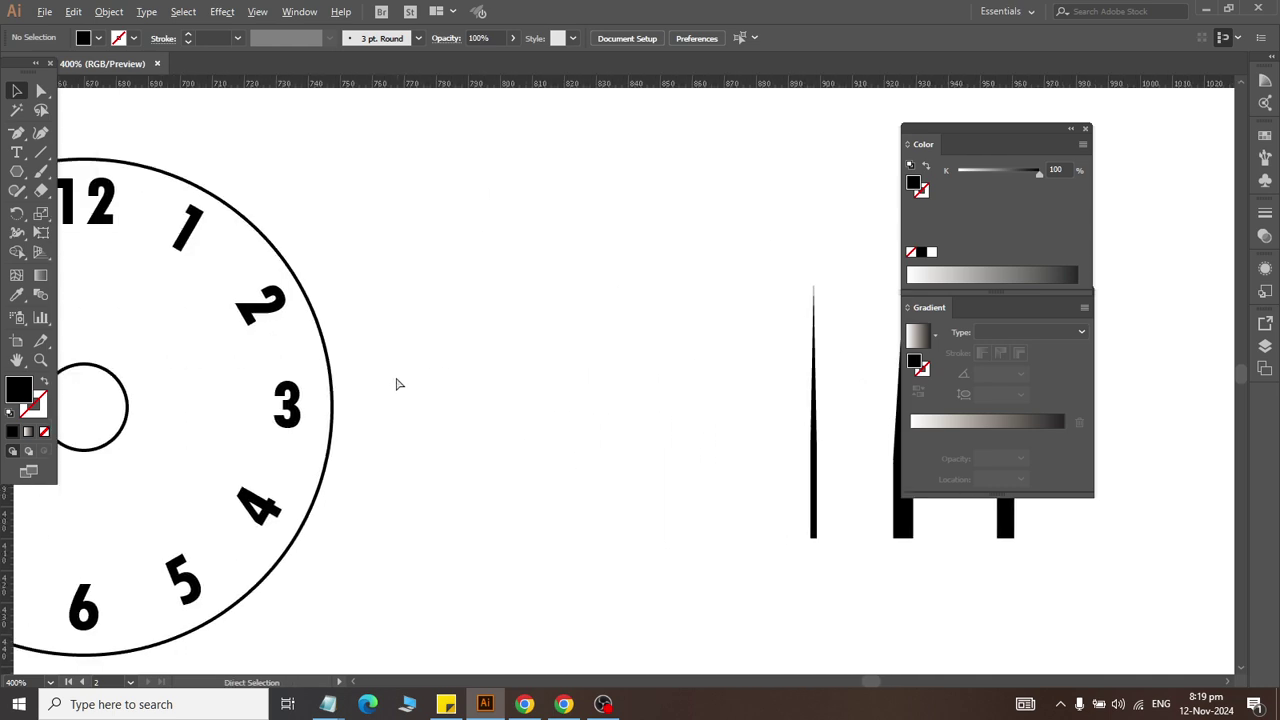
scroll(397, 383, "left", 5)
Step: Horizontally centre the three needles on the small centre circle, then select the stacked needles
left_click(250, 427)
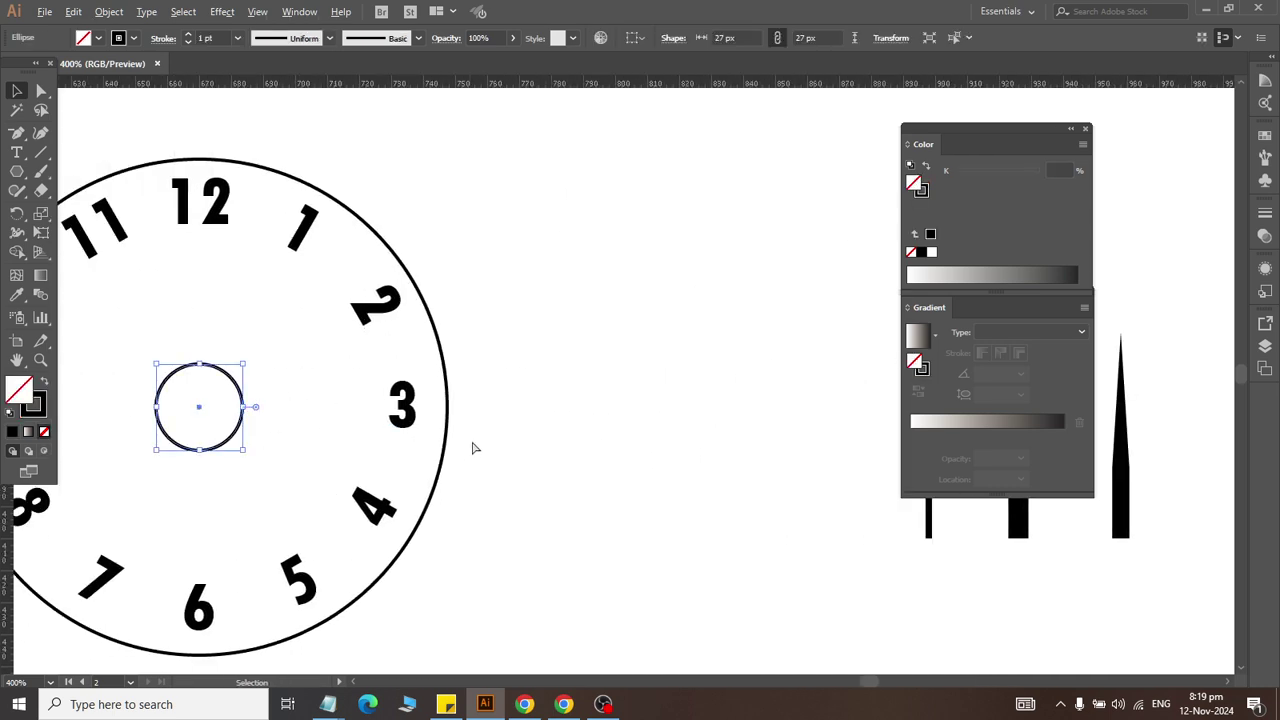
scroll(490, 435, "right", 3)
scroll(500, 410, "right", 8)
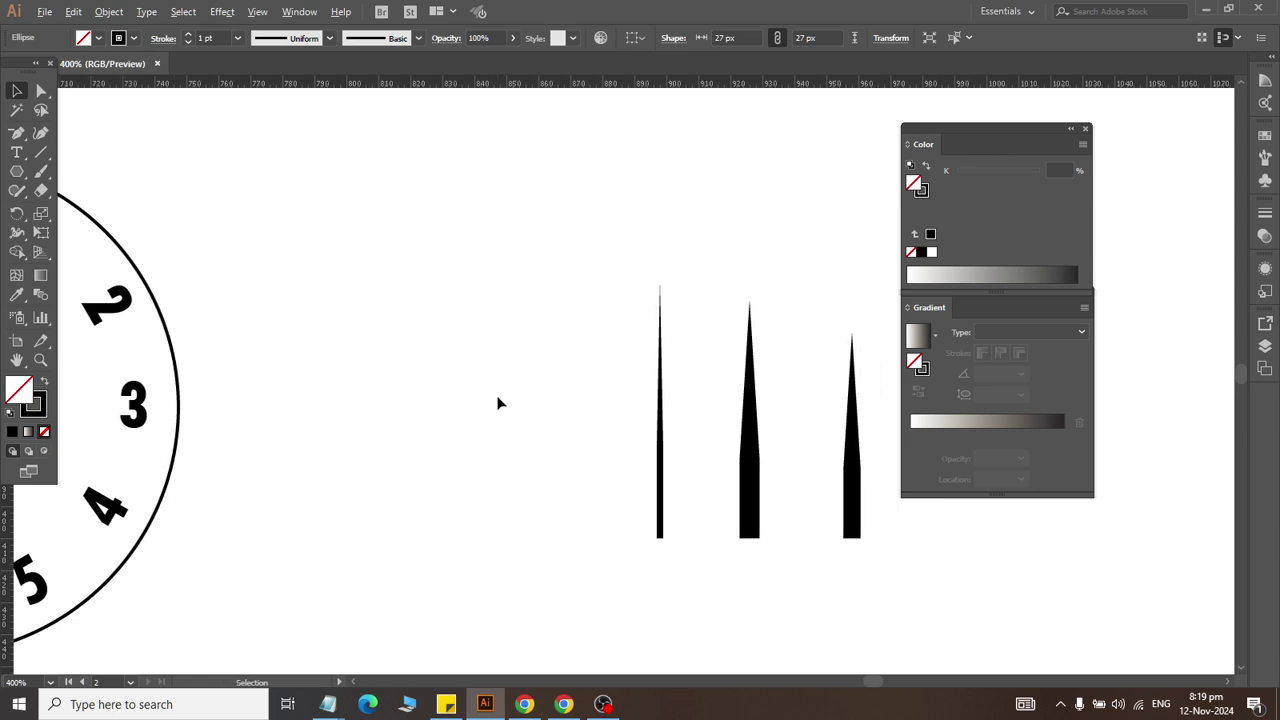
left_click_drag(500, 403, 900, 460)
key("a")
scroll(400, 420, "up", 3)
scroll(300, 420, "left", 8)
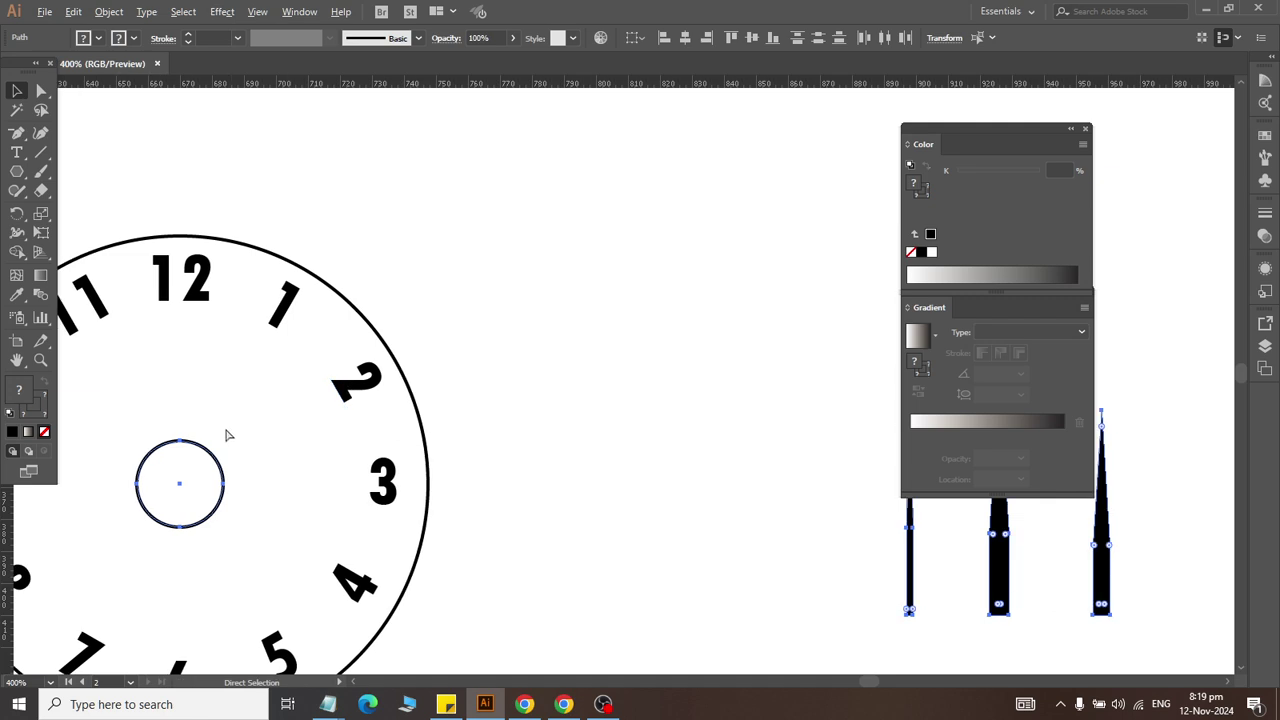
key("v")
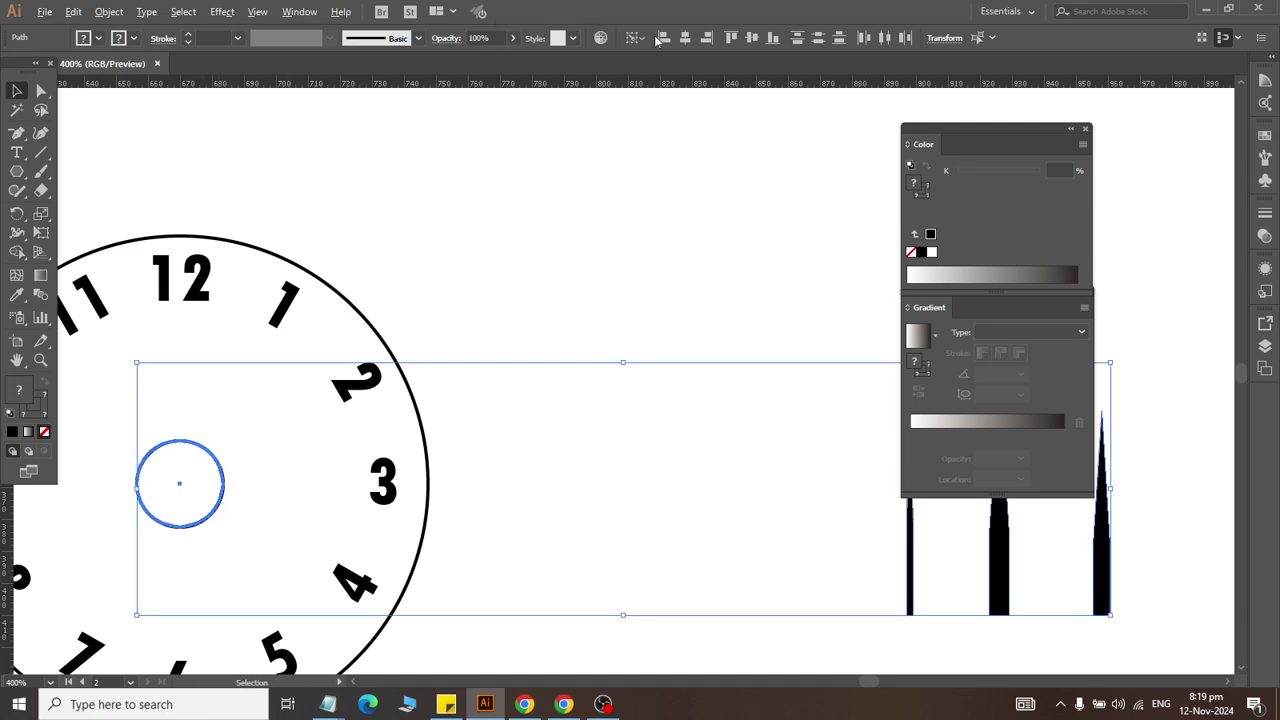
left_click(685, 38)
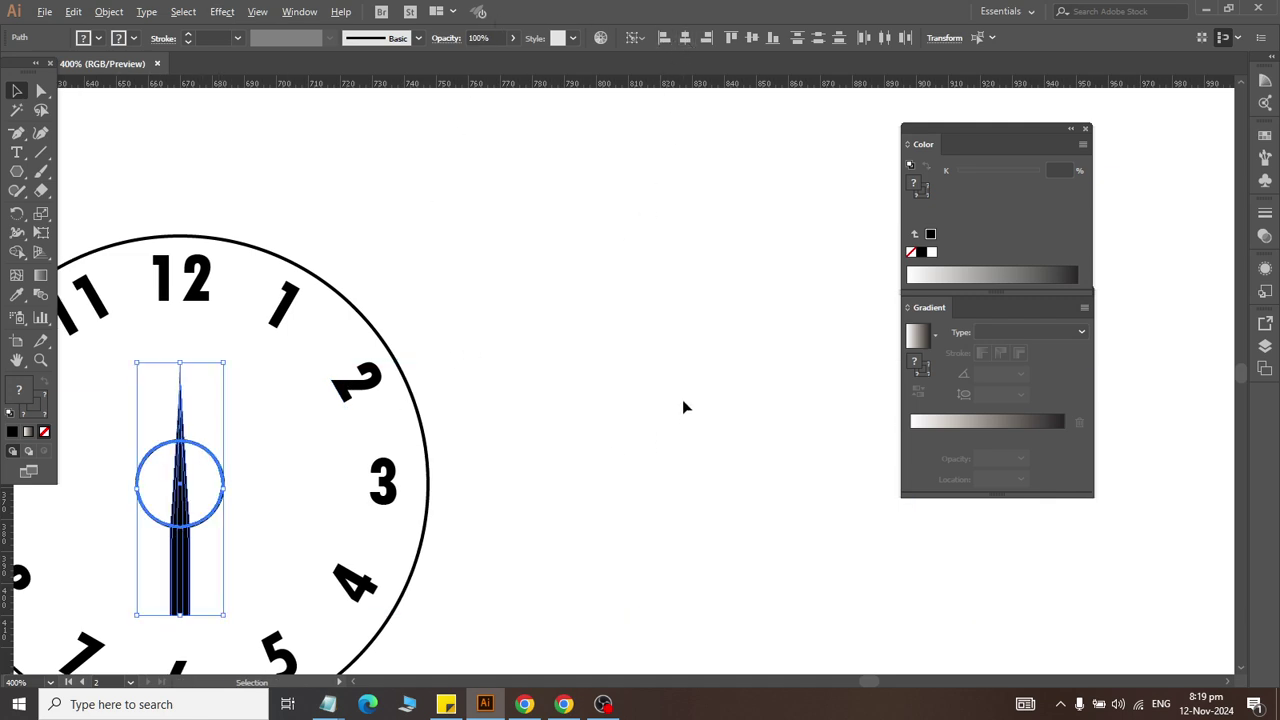
scroll(684, 400, "down", 3)
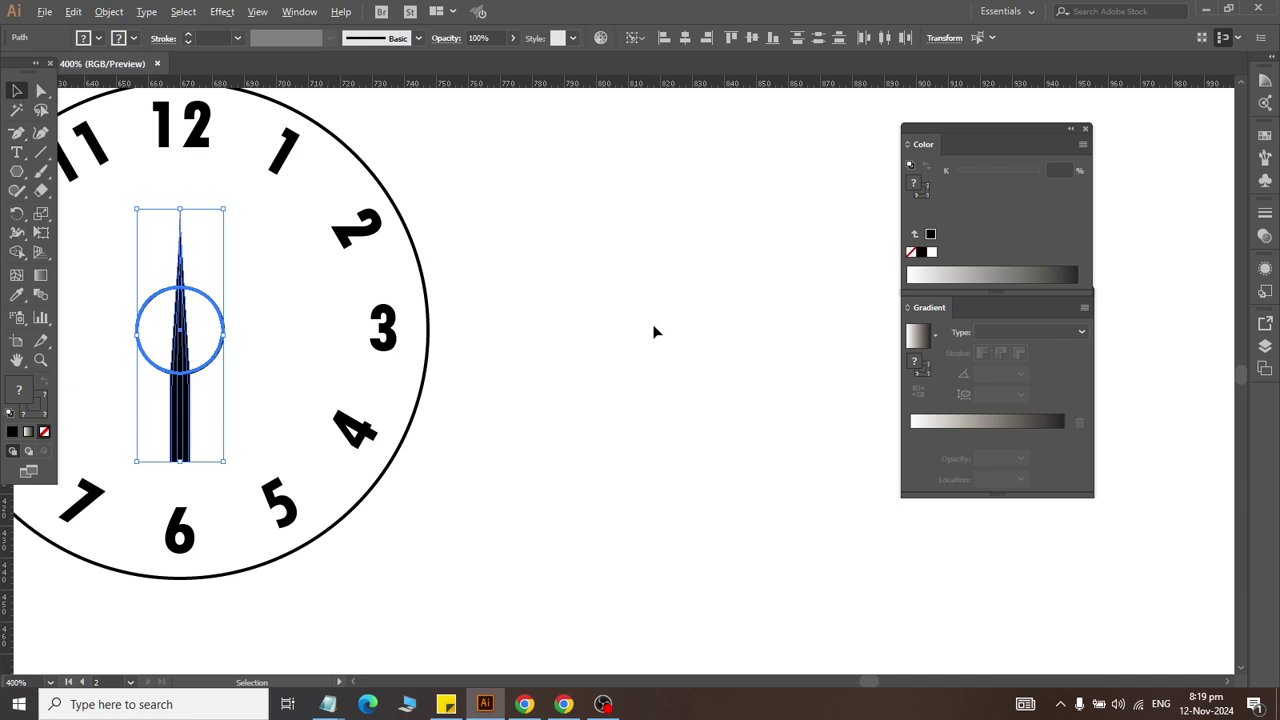
left_click(557, 405)
left_click_drag(248, 418, 126, 414)
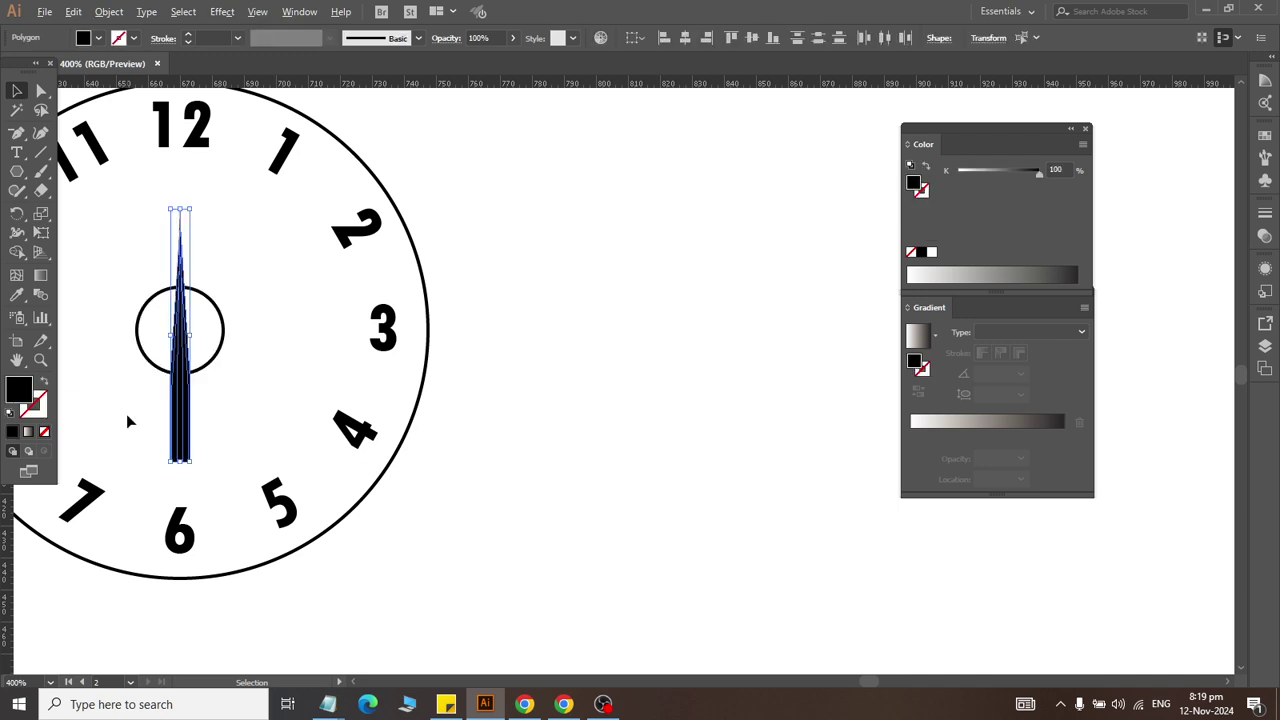
Step: Nudge the needles upward and place a spare copy of the needle off to the right
key("Up")
key("Up")
key("Up")
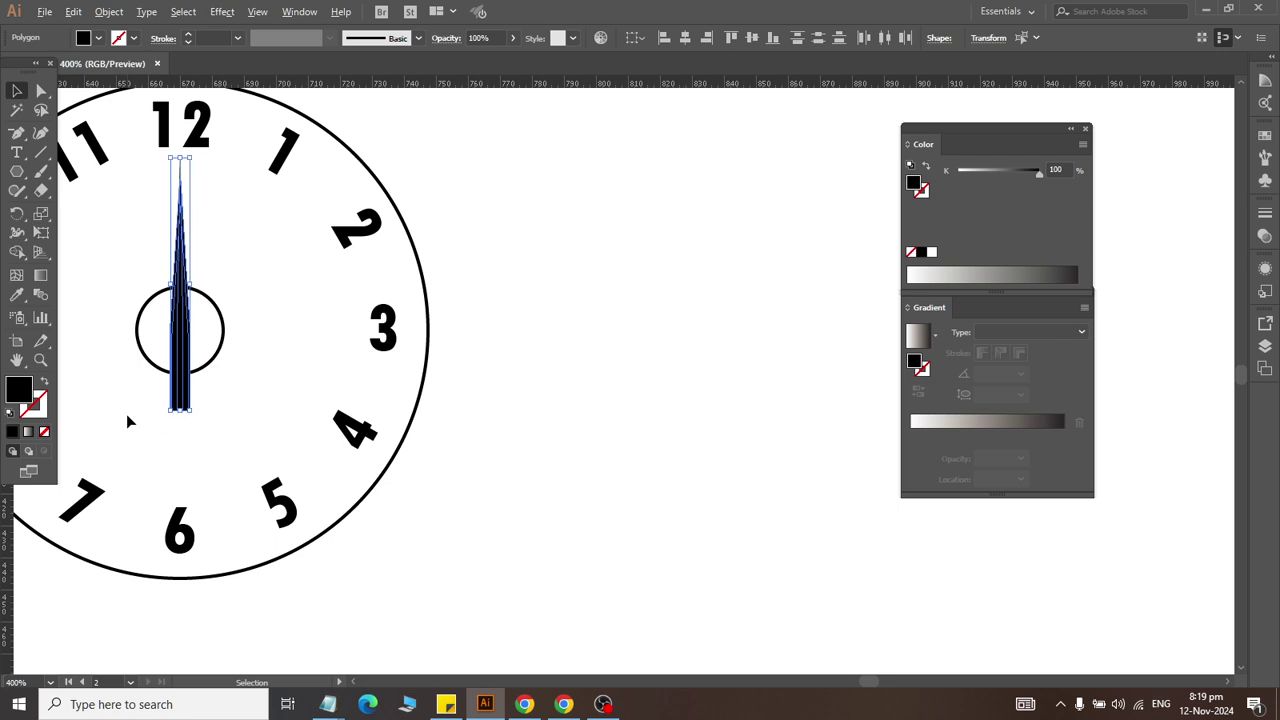
left_click(450, 390)
left_click(183, 400)
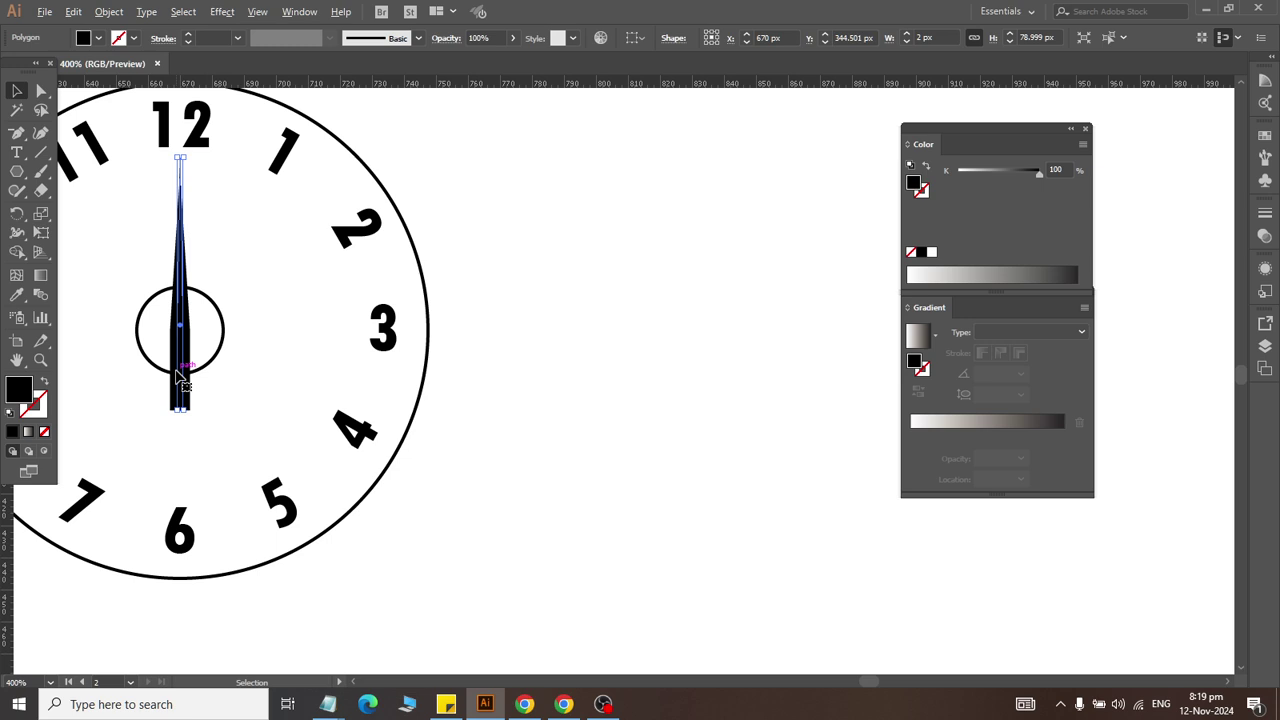
mouse_move(176, 374)
left_mouse_down()
mouse_move(540, 374)
mouse_move(626, 352)
left_mouse_up()
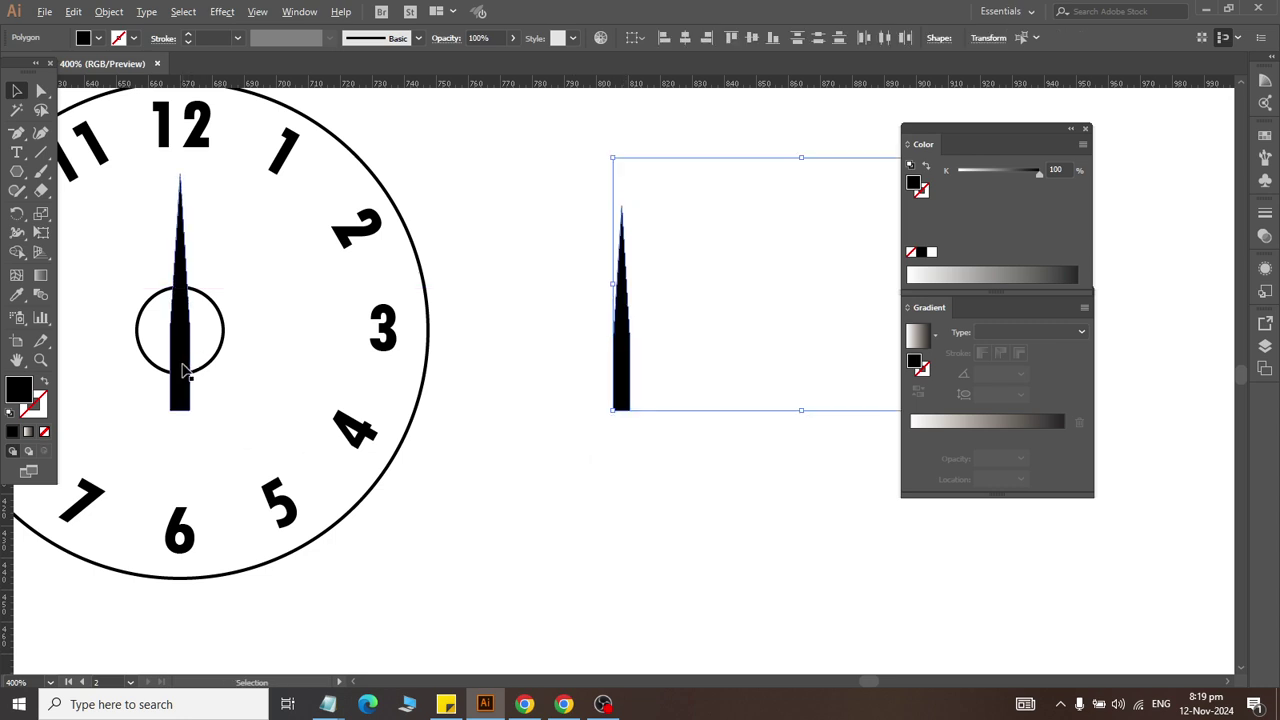
Step: Fine-tune the clock needle's height with arrow nudges so it sits at Y 342 px
left_click(184, 370)
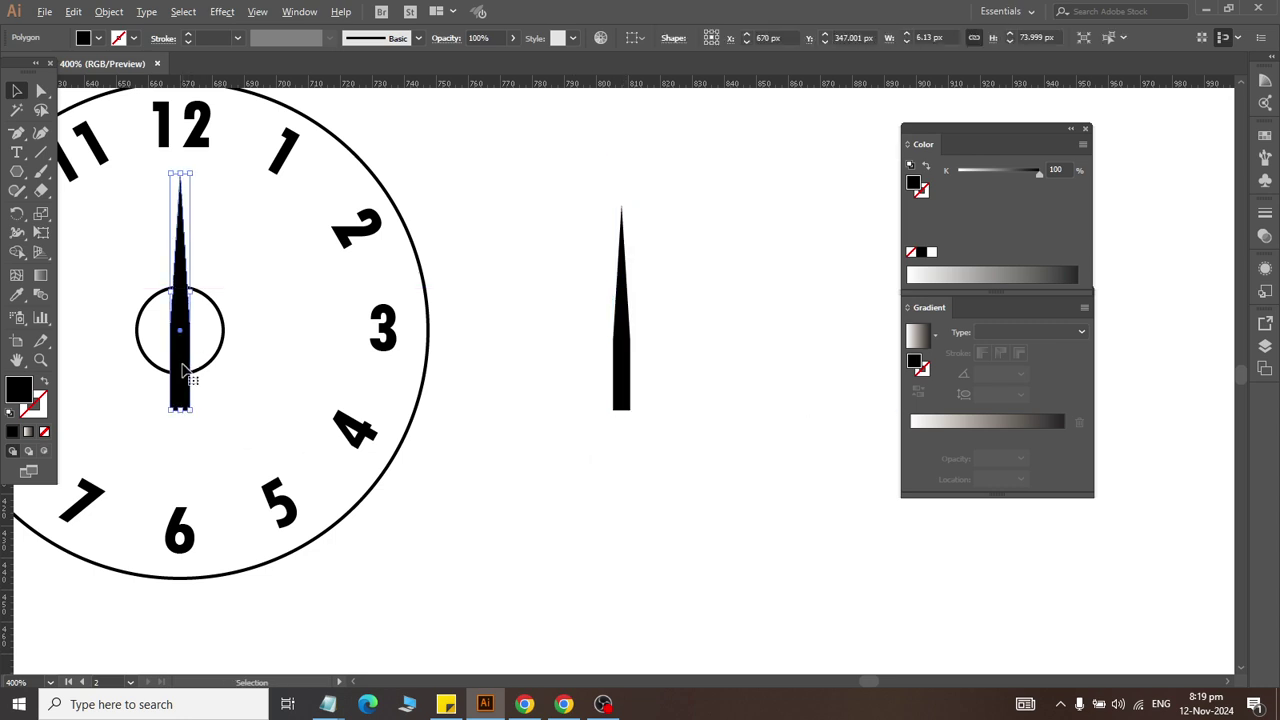
key("Up")
key("Up")
key("Up")
key("Up")
key("Up")
key("Up")
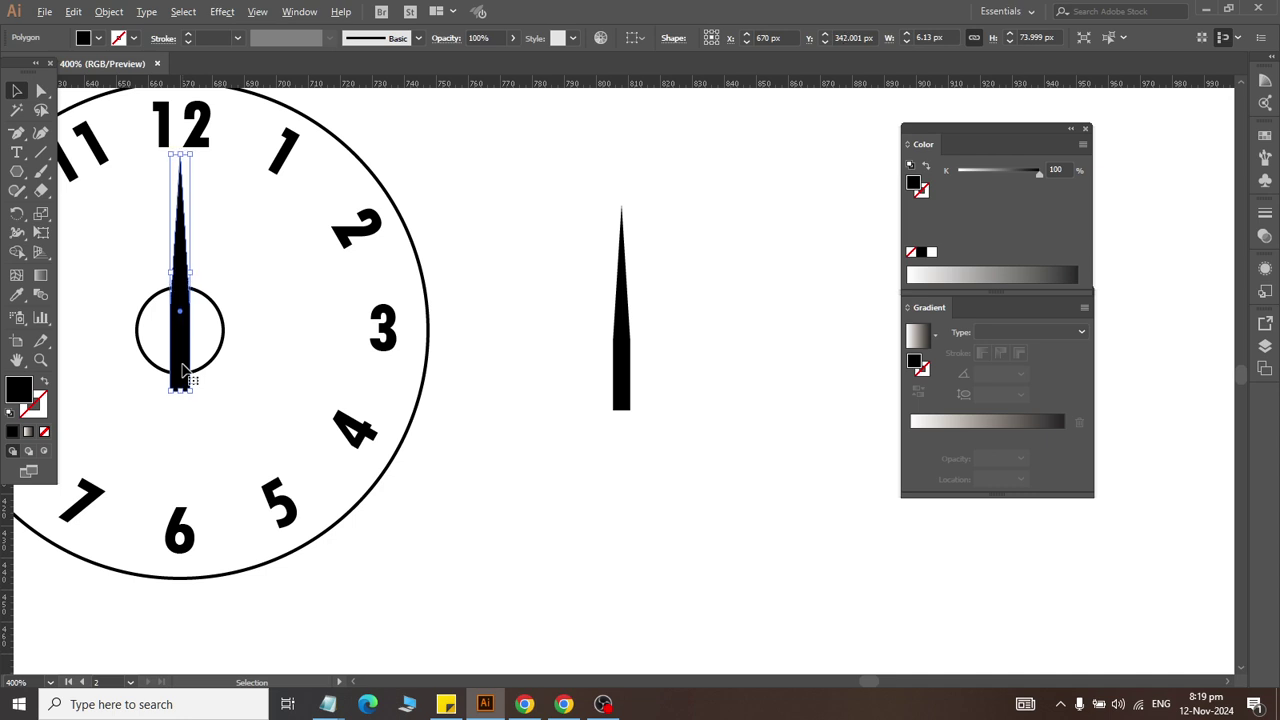
key("Down")
scroll(343, 357, "left", 5)
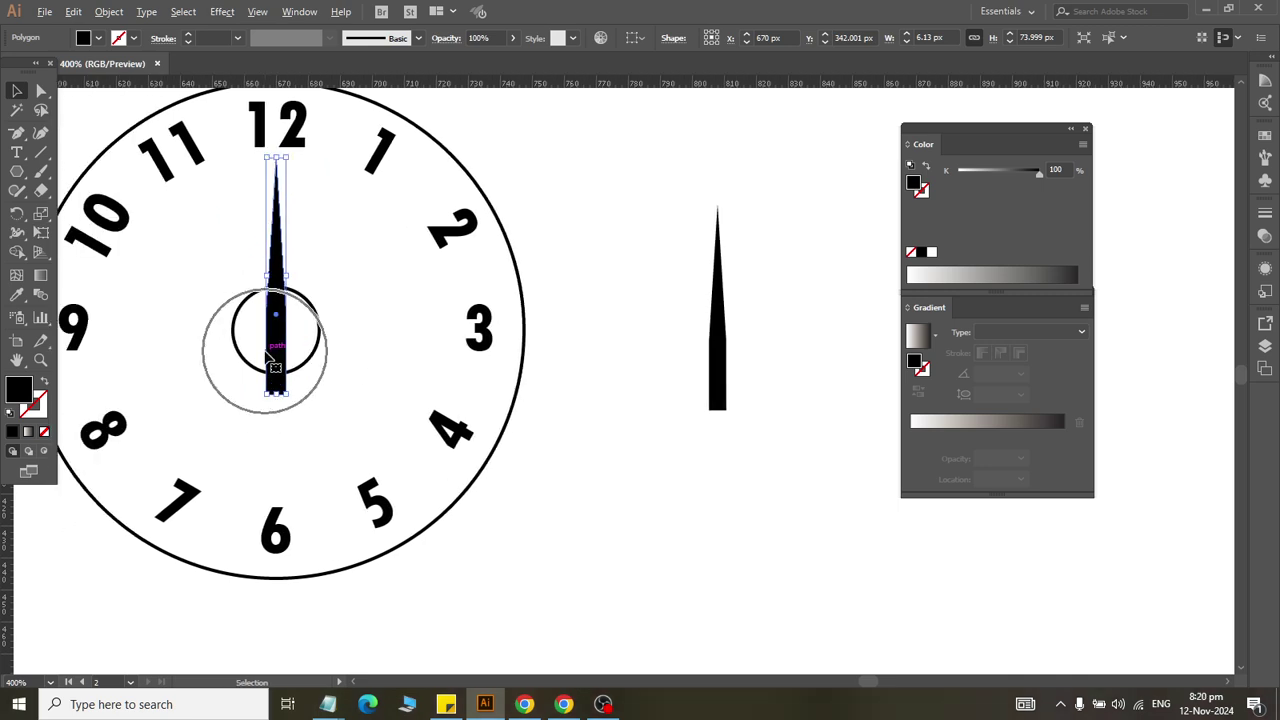
left_click(676, 456)
left_click(268, 366)
Step: Rotate the clock's needle about the centre circle so it points left toward 9–10
left_click(688, 560)
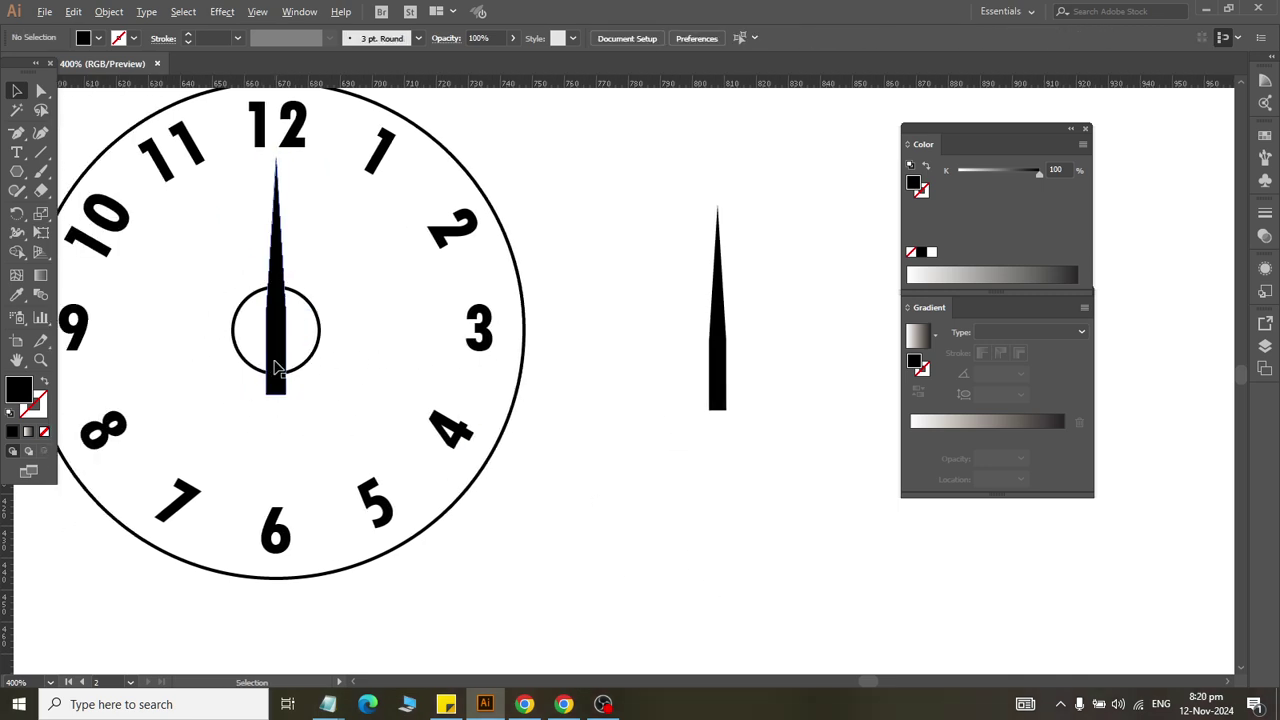
left_click(278, 368)
left_click(18, 214)
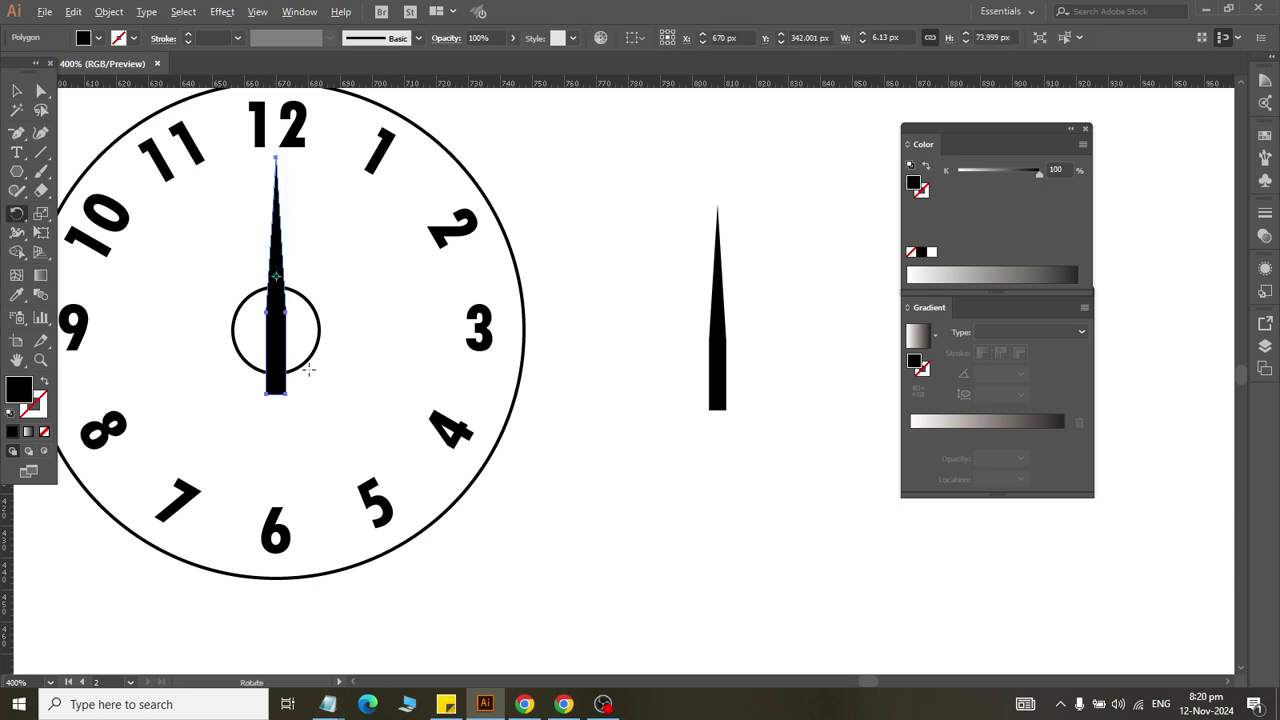
left_click(276, 329)
mouse_move(279, 156)
left_mouse_down()
mouse_move(157, 188)
mouse_move(92, 289)
left_mouse_up()
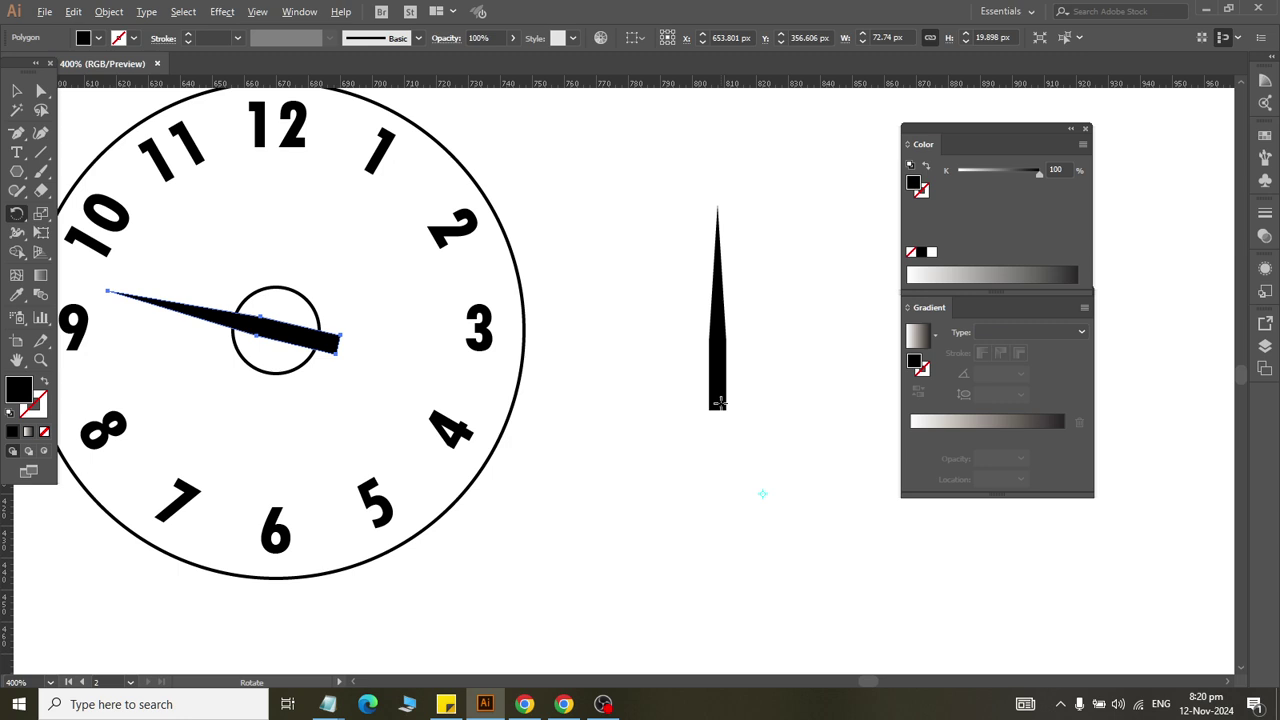
left_click(17, 90)
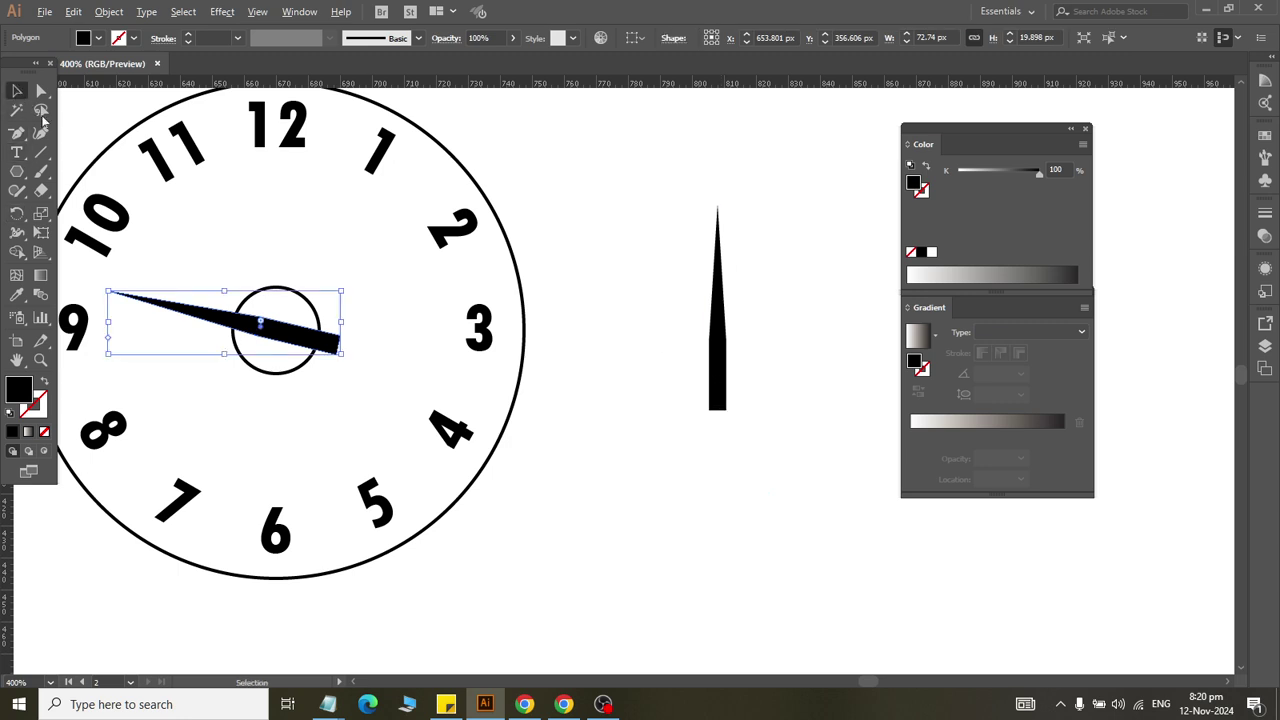
left_click(675, 381)
Step: Move the tall spare needle onto the centre circle and nudge it into position
left_click_drag(698, 386, 275, 386)
left_click(524, 380)
left_click(305, 370)
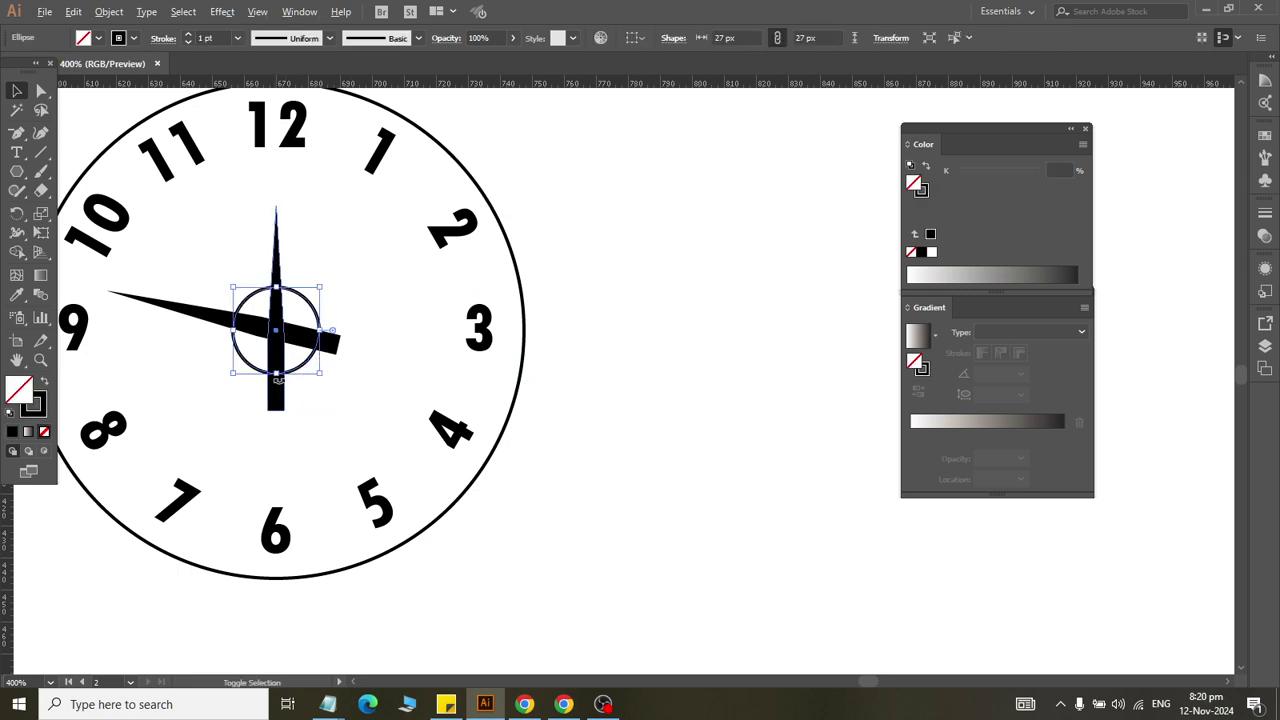
left_click(281, 395)
left_click(298, 372, "shift")
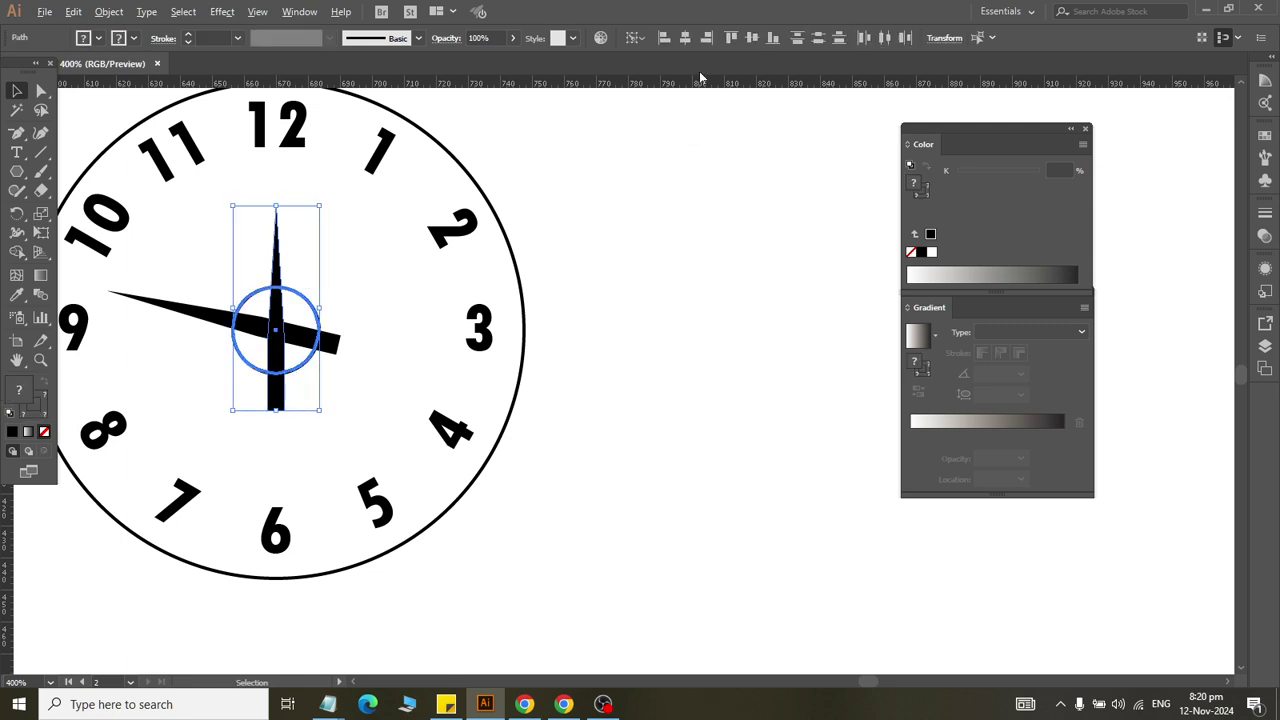
left_click(647, 384)
left_click(277, 402)
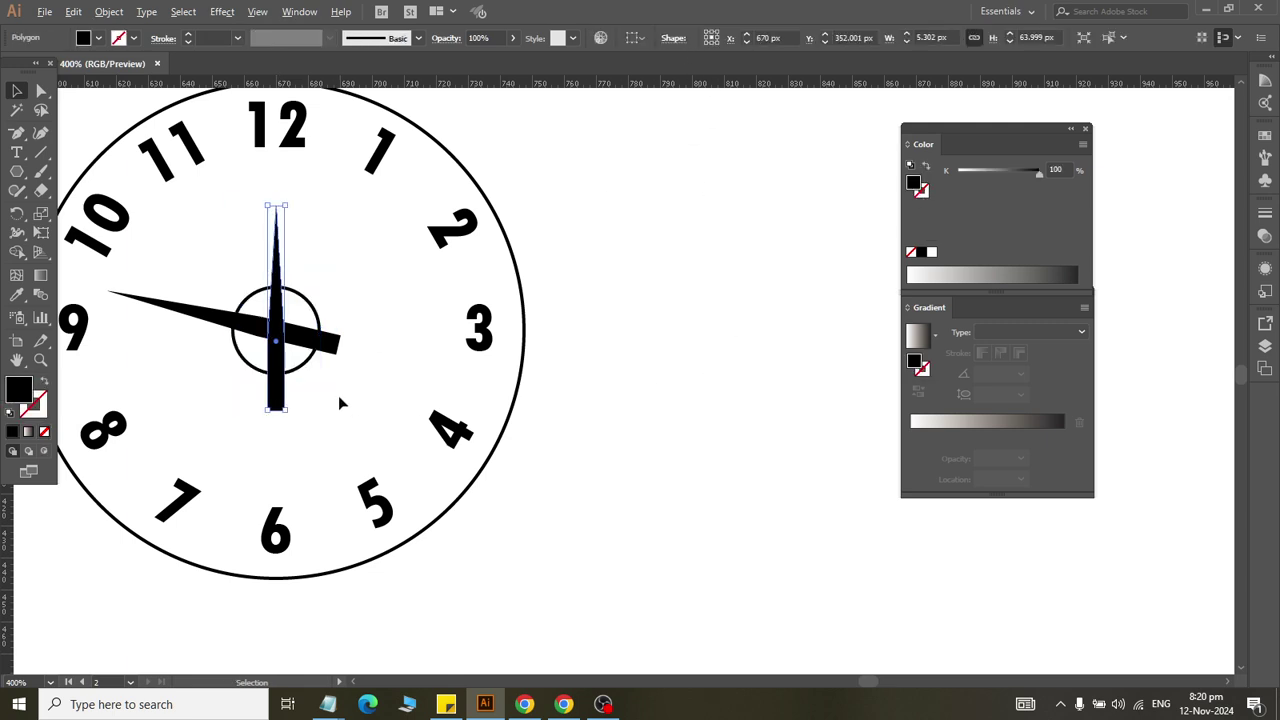
key("Up")
key("Up")
key("Down")
key("Down")
key("Up")
left_click(632, 325)
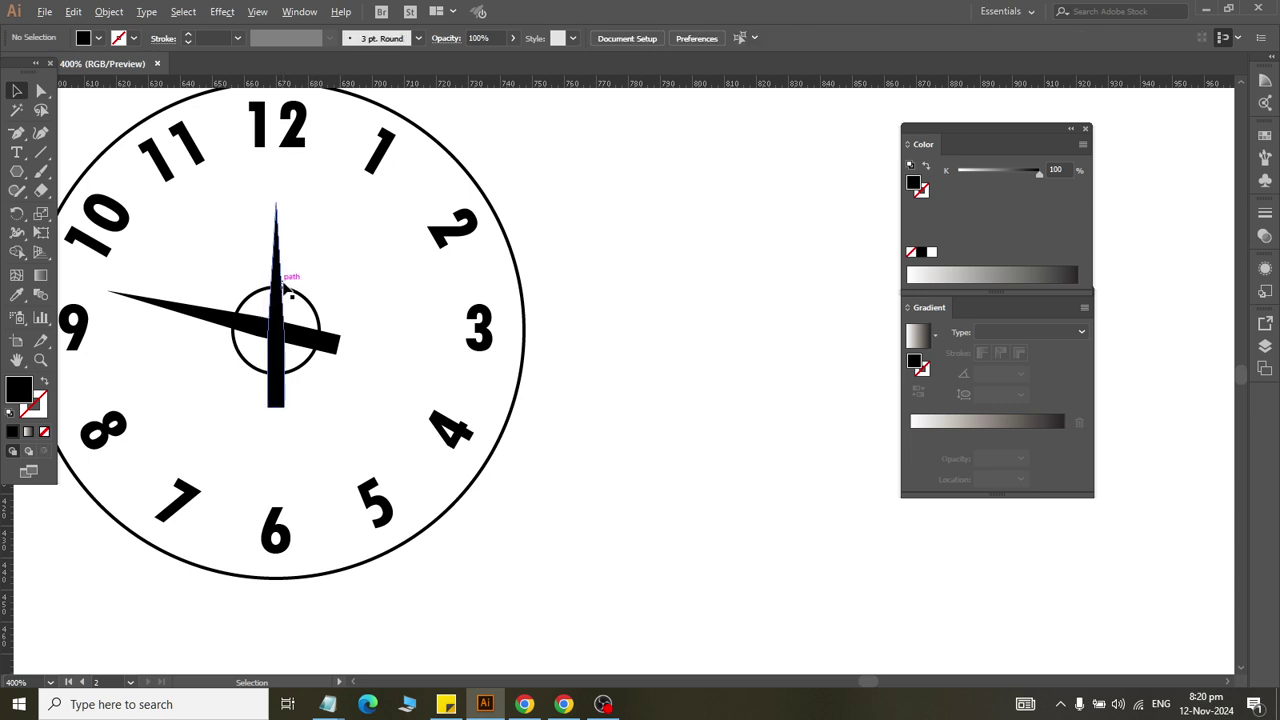
Step: Rotate the needle about its centre so it points right toward the 3
left_click(283, 290)
left_click(18, 214)
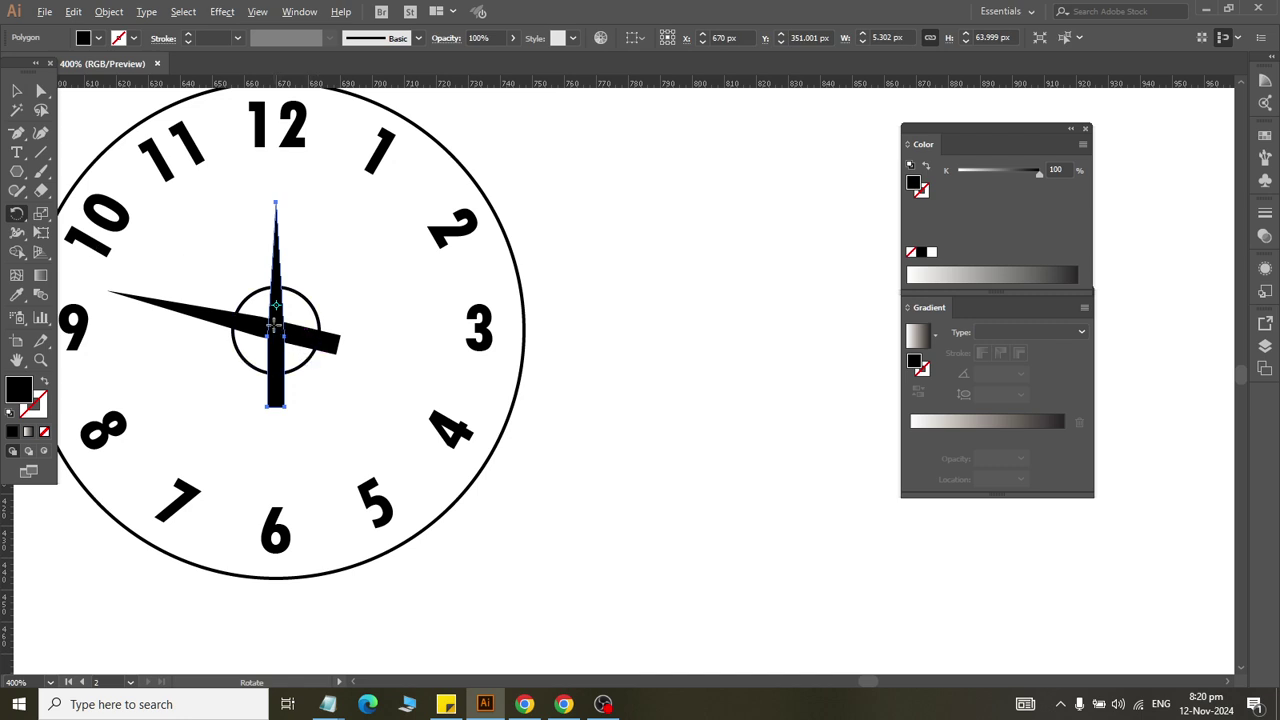
left_click(277, 330)
left_click_drag(280, 205, 446, 309)
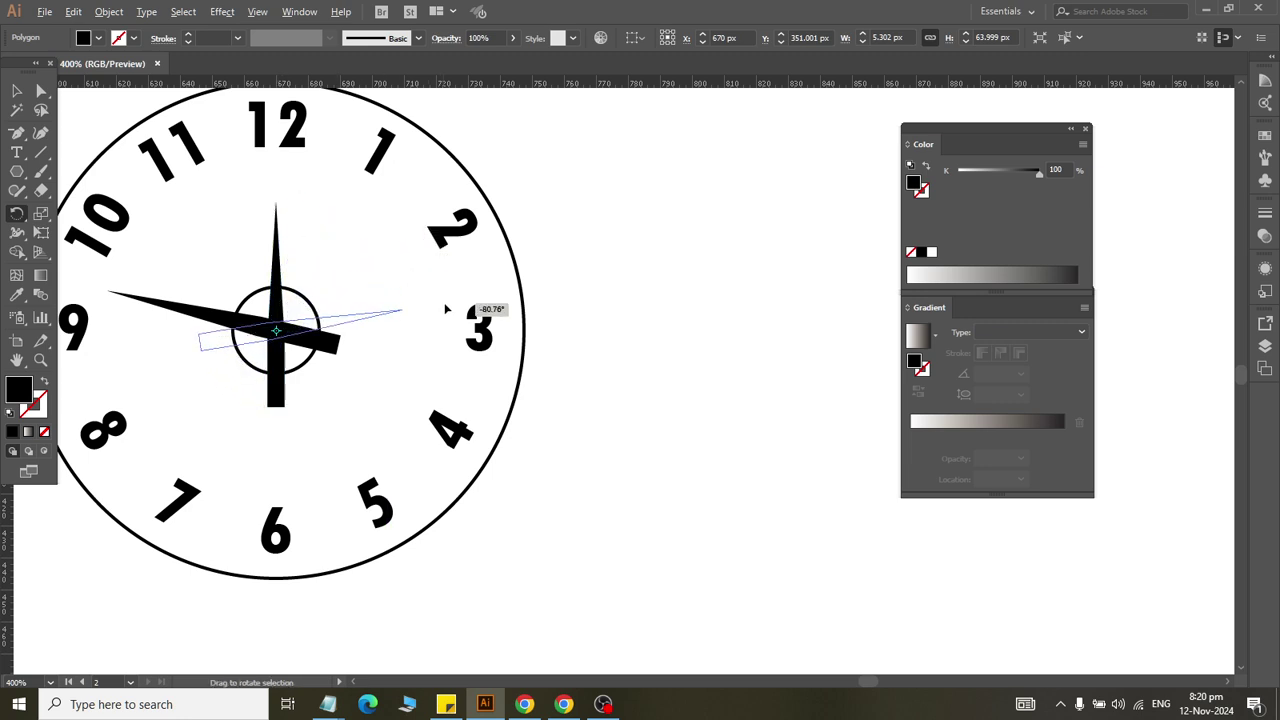
left_click_drag(446, 309, 446, 309)
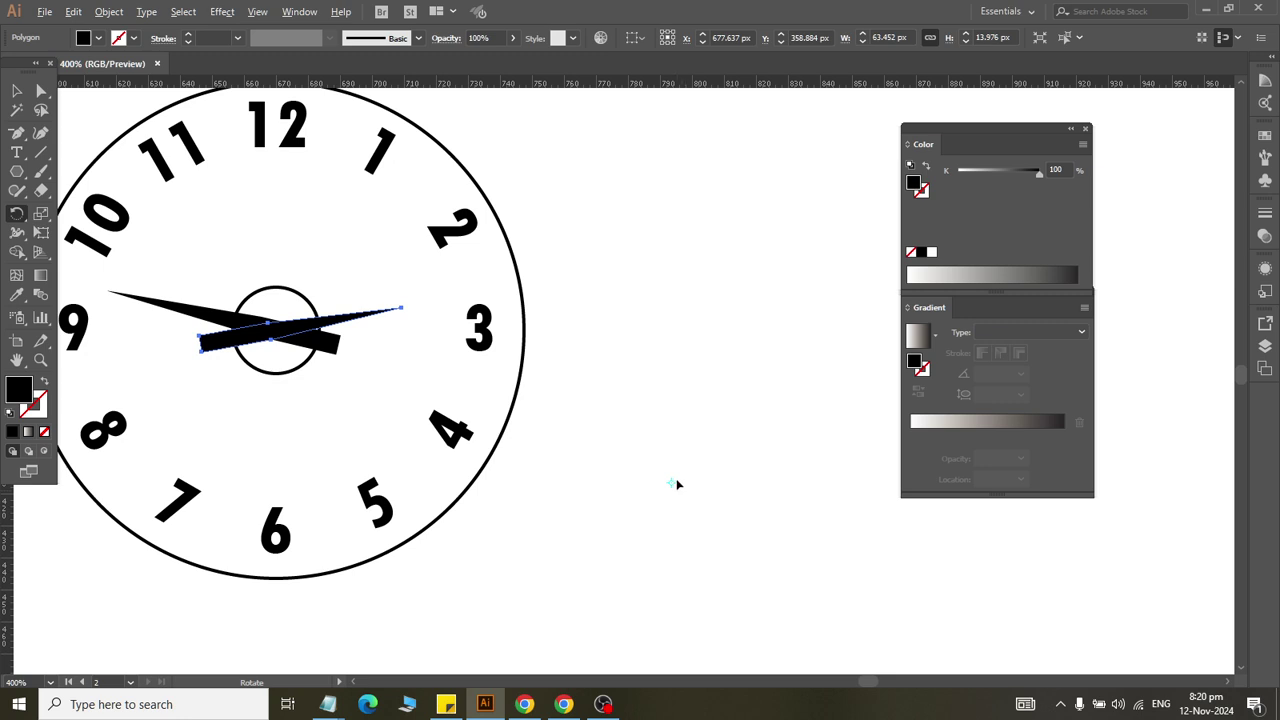
scroll(636, 444, "down", 1)
scroll(636, 444, "down", 1)
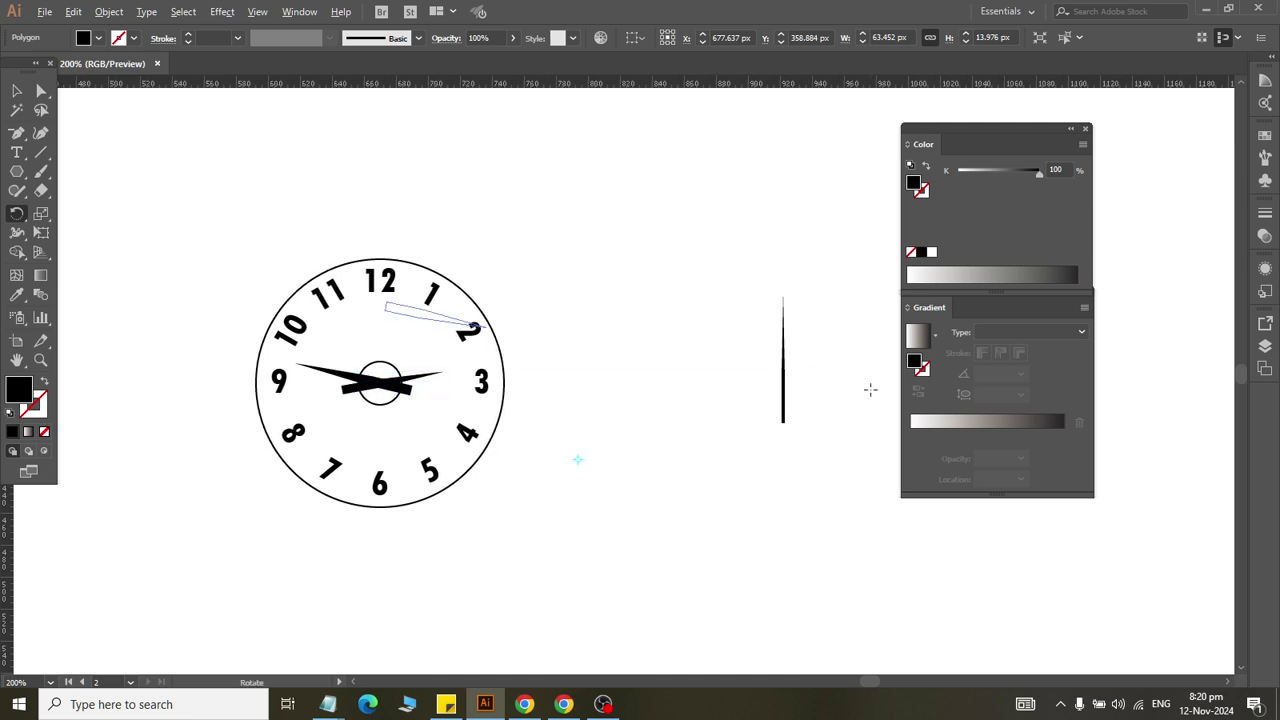
Step: Undo the stray rotation and horizontally centre the thin second hand on the centre circle
left_click_drag(708, 423, 546, 394)
key("ctrl+z")
key("v")
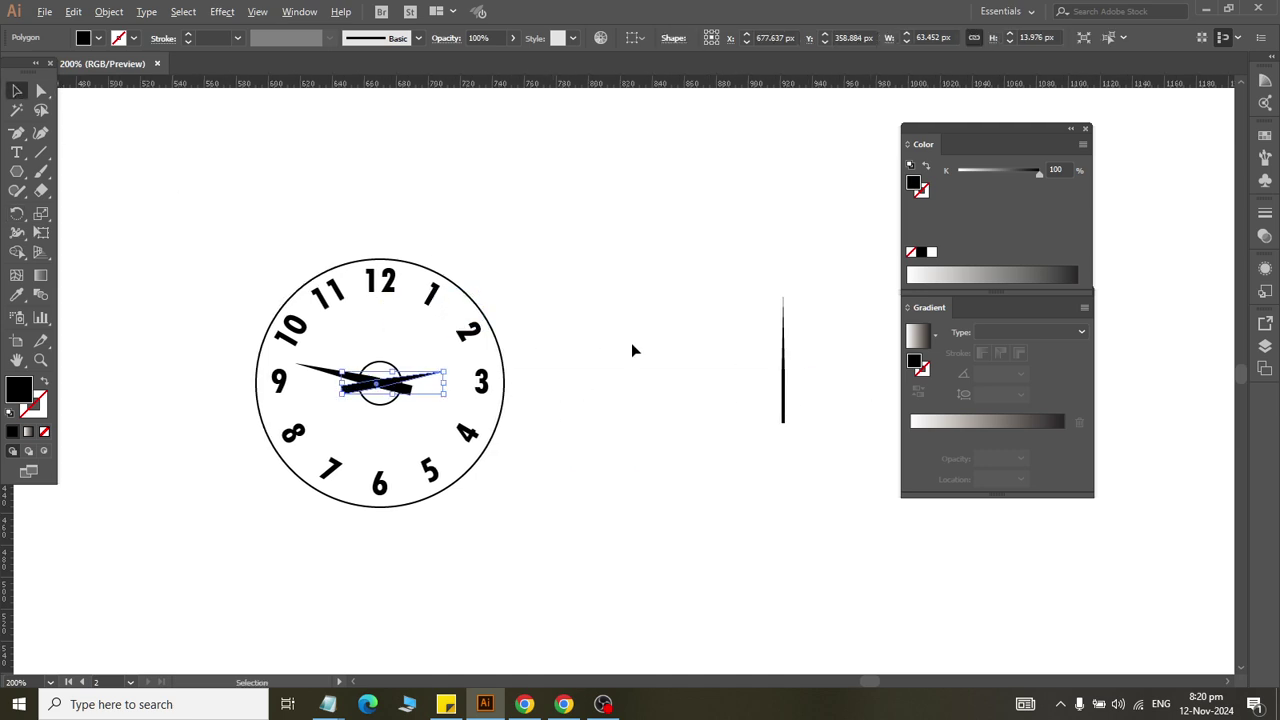
left_click(741, 396)
left_click(783, 360)
left_click(386, 367, "shift")
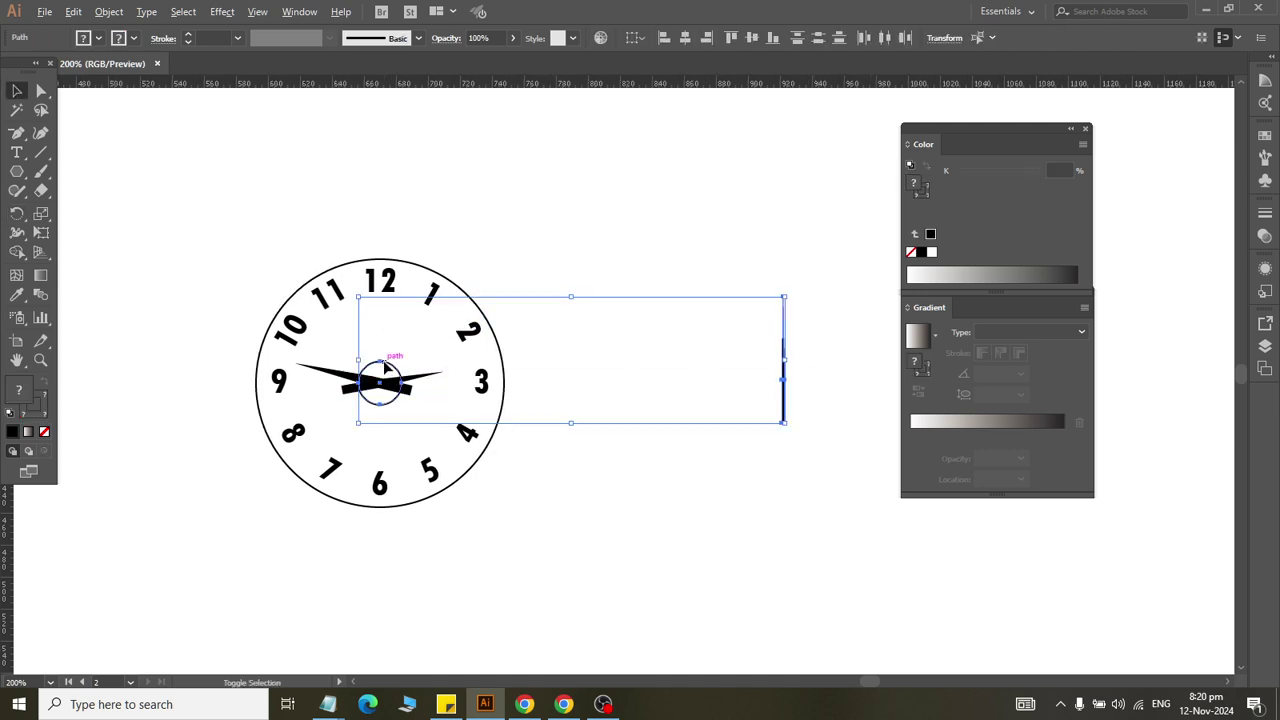
left_click(386, 367)
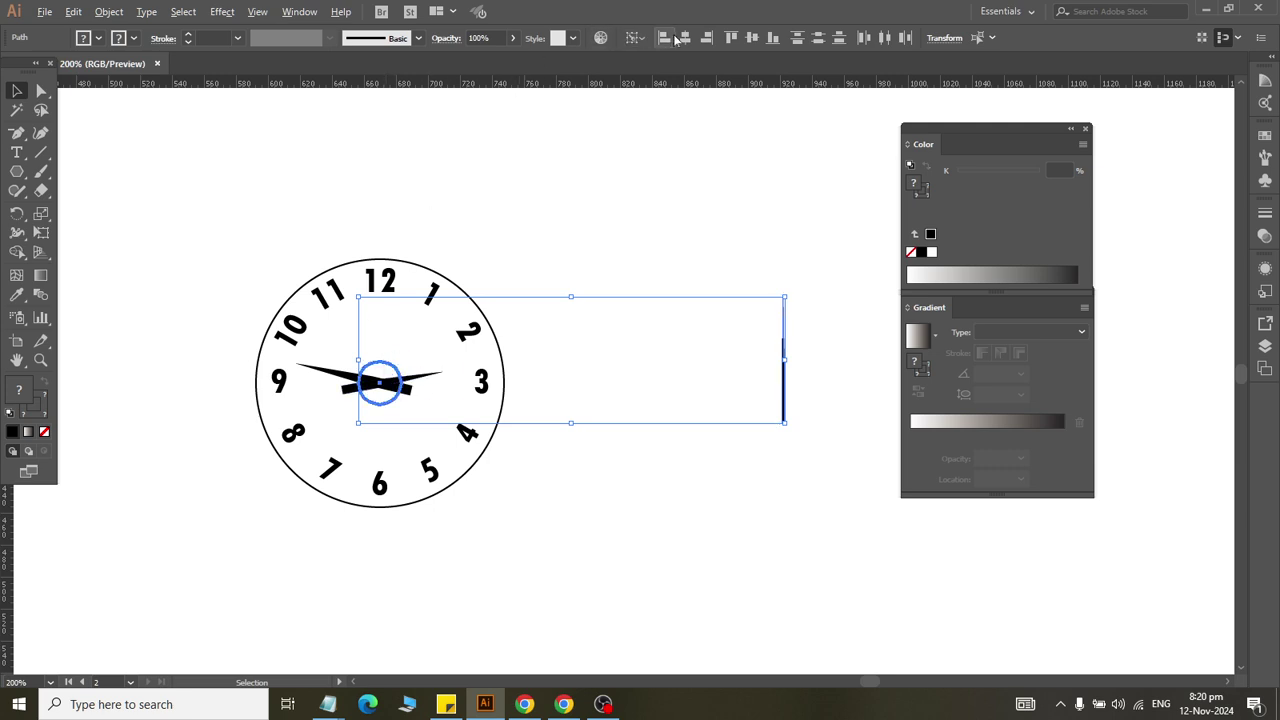
left_click(685, 37)
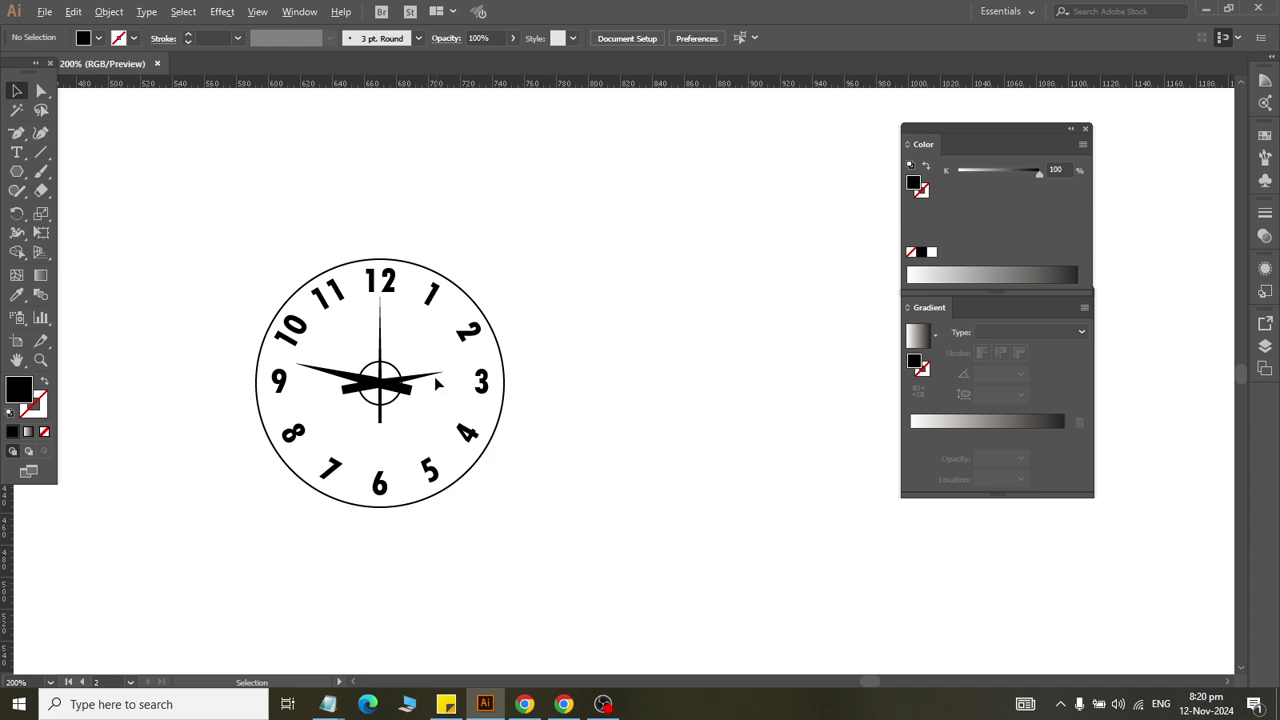
Step: Rotate the thin second hand so it points toward the 4–5 area
scroll(435, 376, "up", 2)
scroll(435, 376, "up", 1)
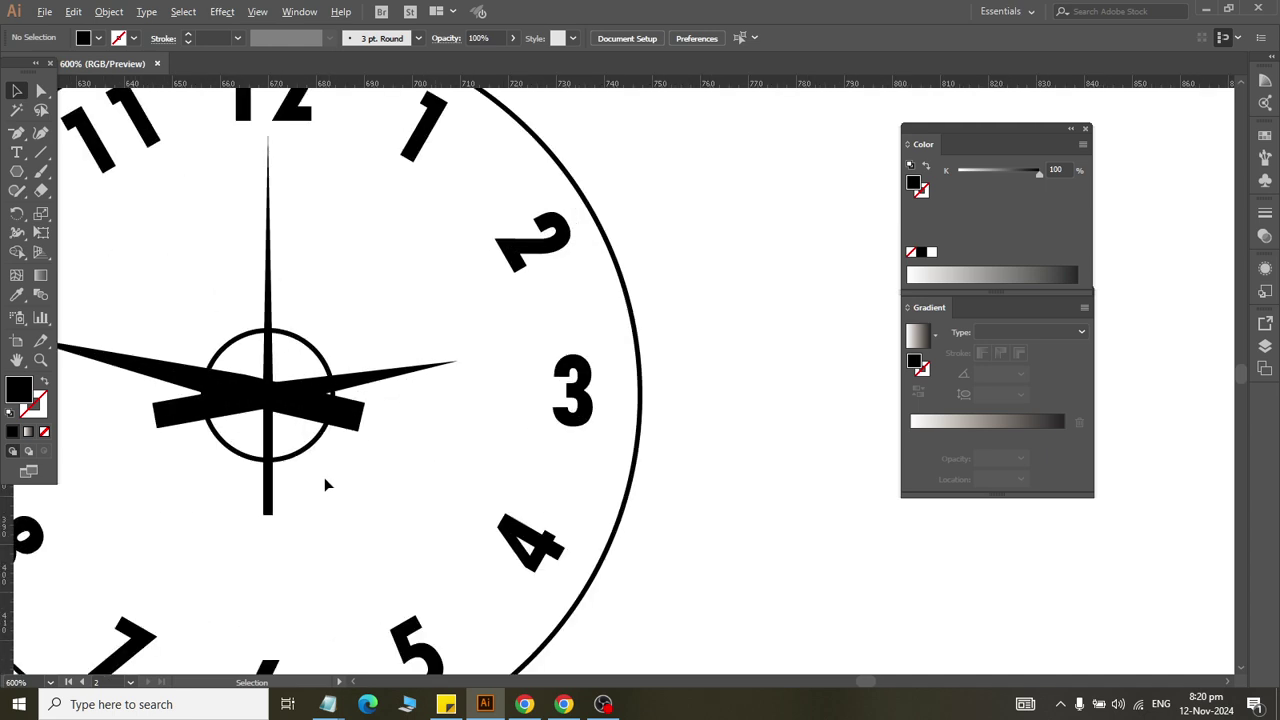
left_click(268, 508)
key("r")
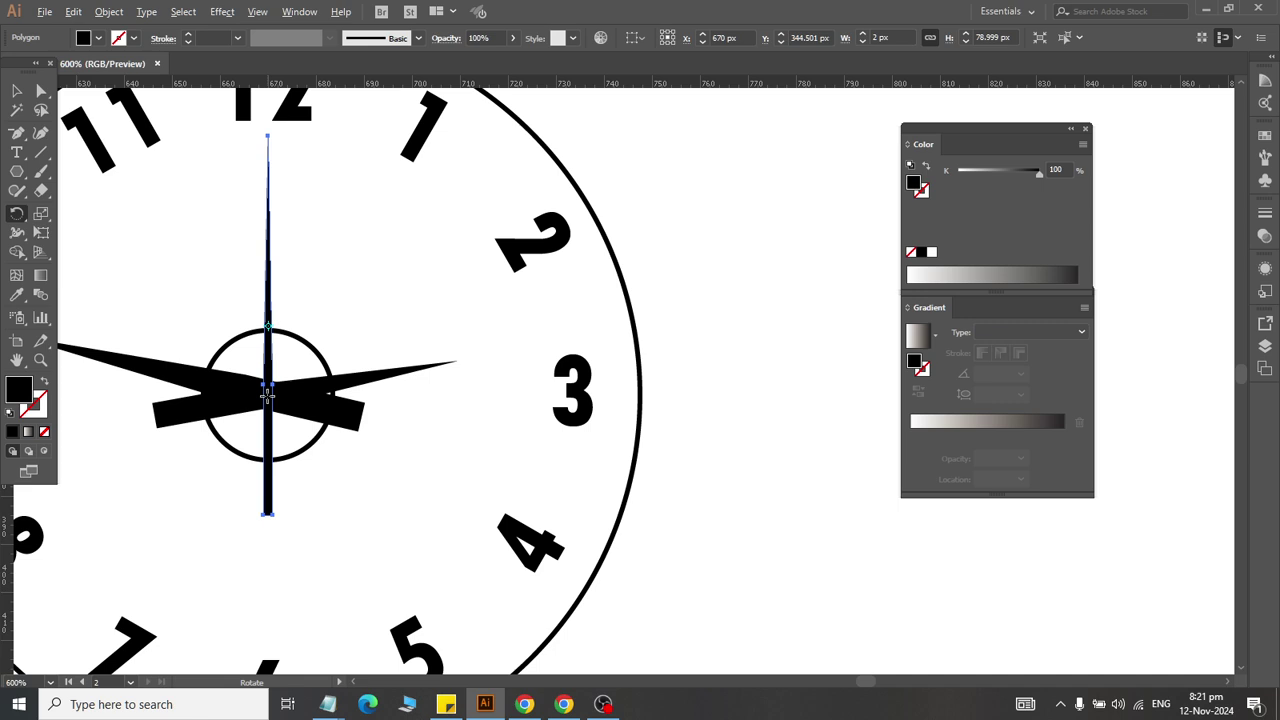
left_click(268, 396, "alt")
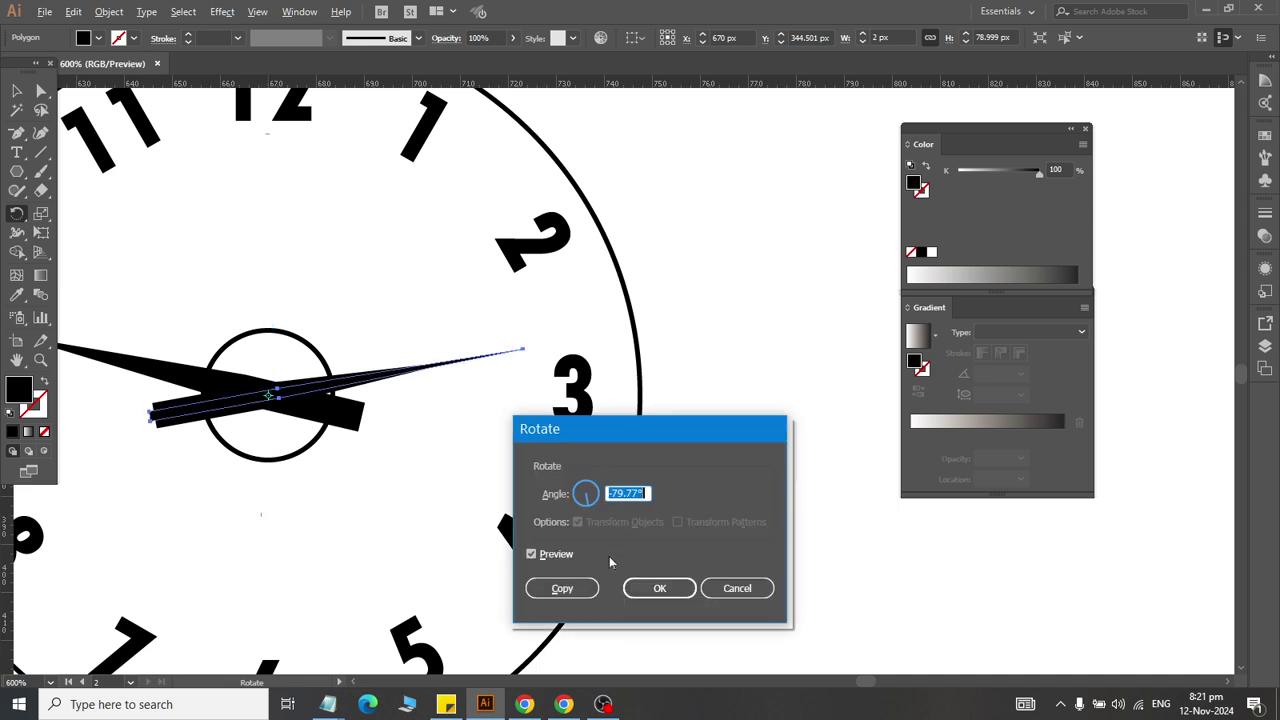
left_click(710, 592)
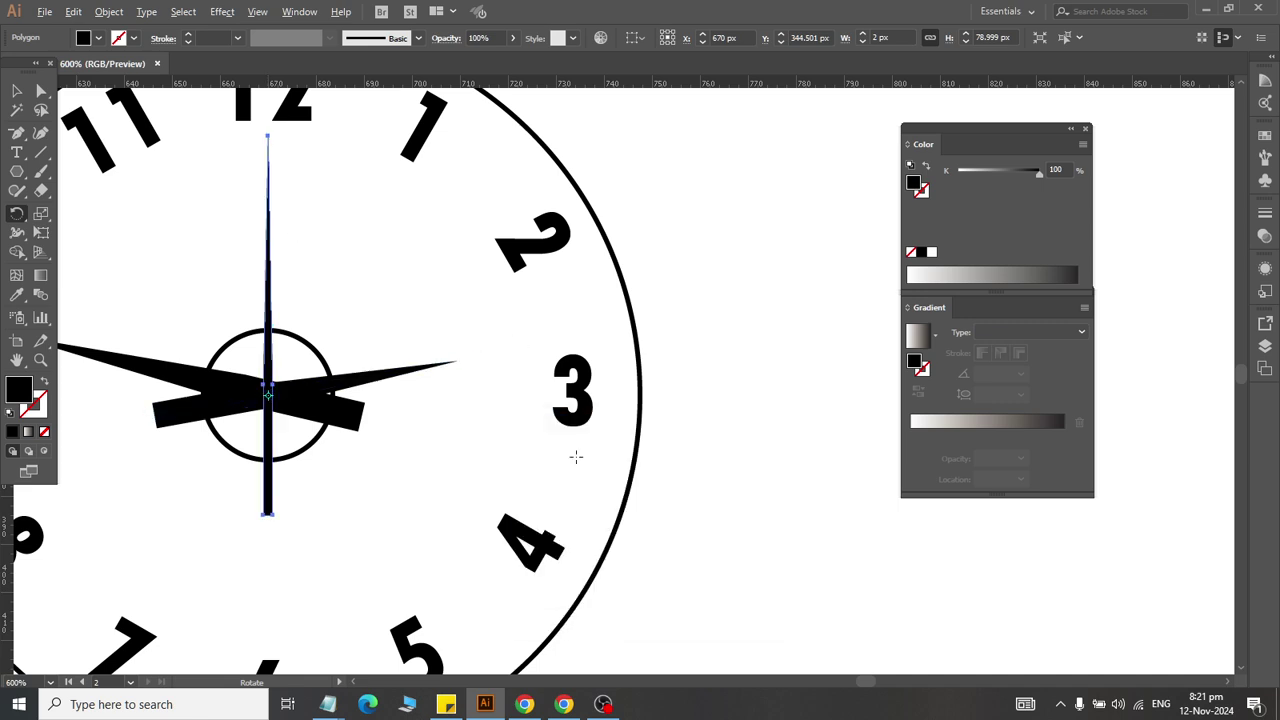
left_click_drag(273, 137, 470, 601)
key("v")
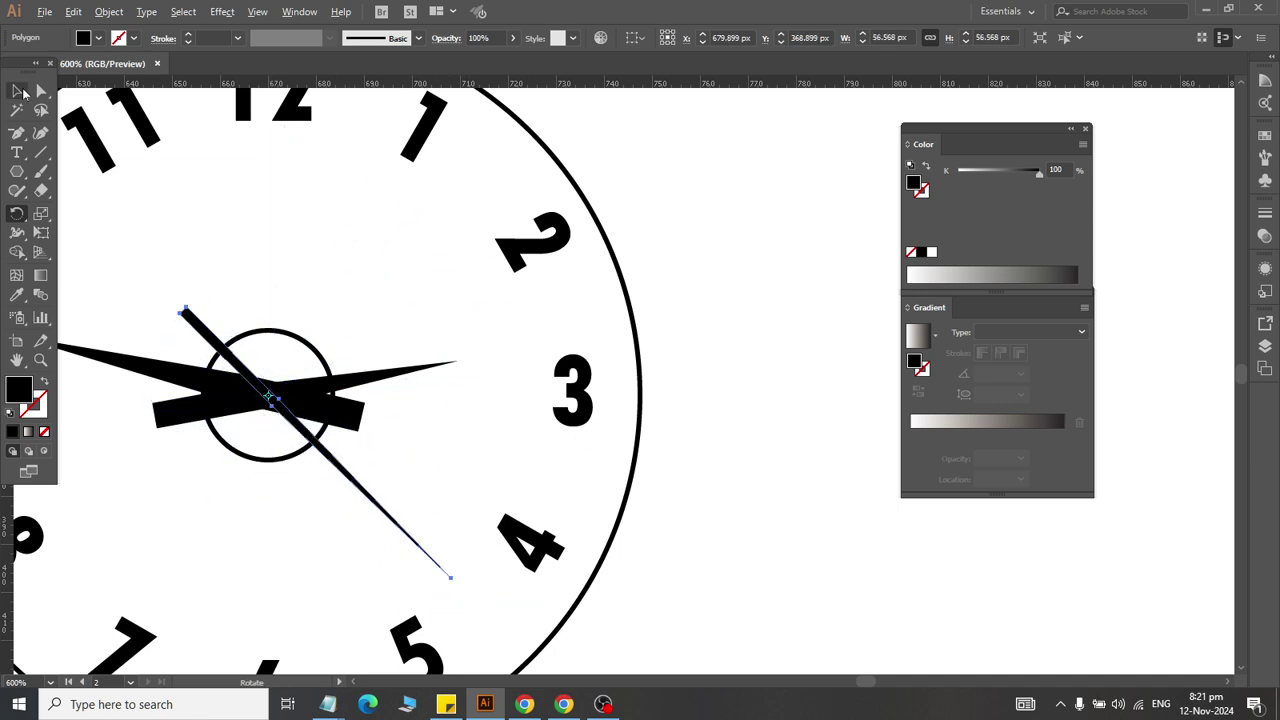
left_click(779, 221)
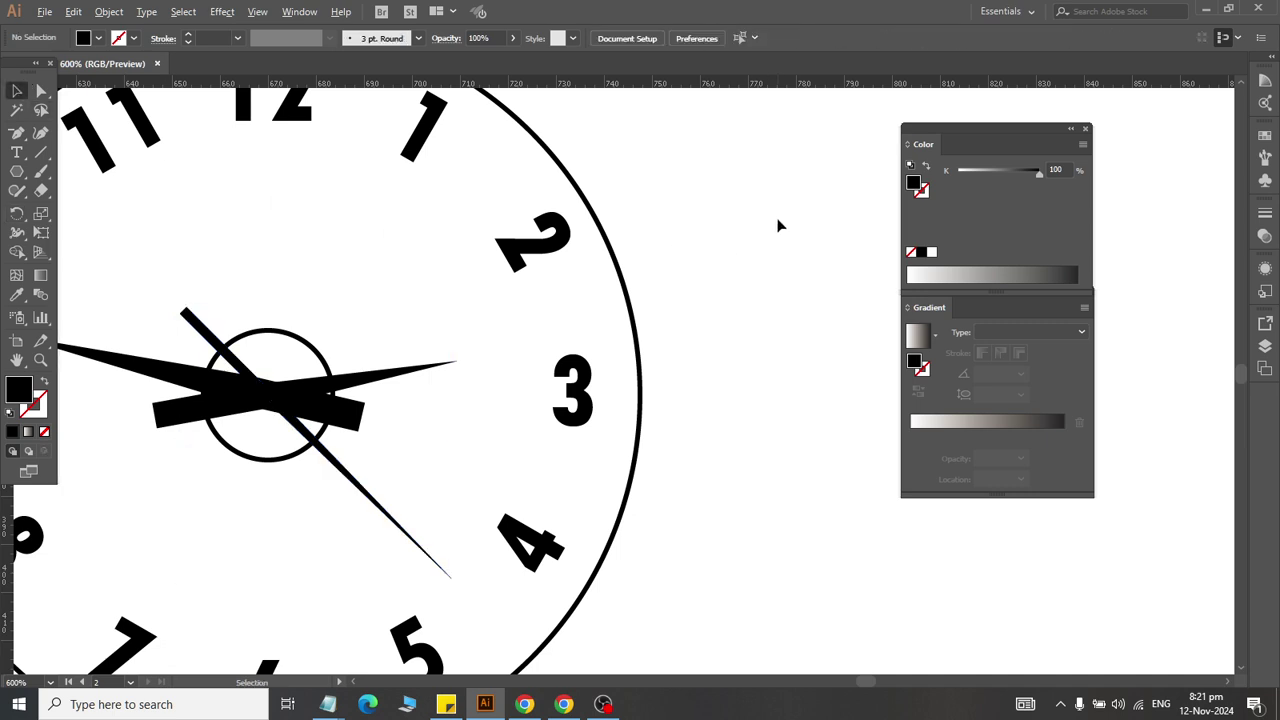
scroll(768, 223, "down", 2)
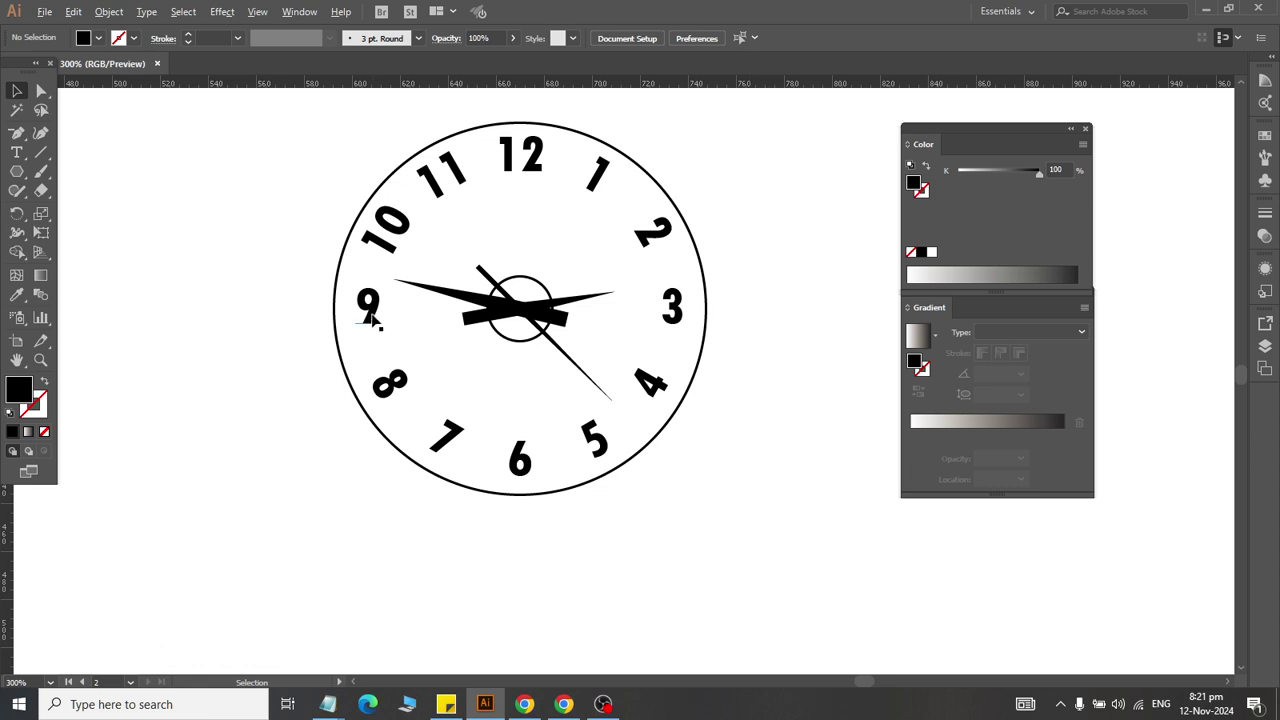
left_click(455, 295)
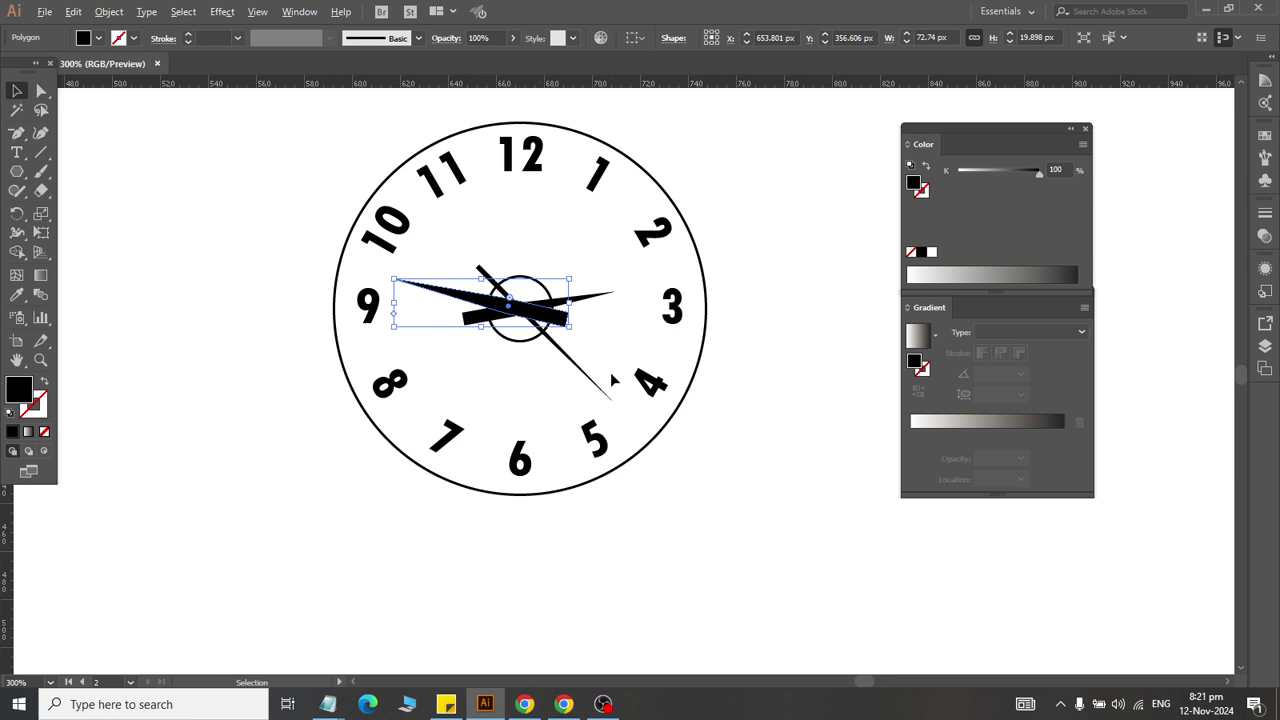
Step: Rotate the broad hour hand around the clock centre so it stands upright at 12
left_click(17, 213)
scroll(542, 367, "up", 3, "alt")
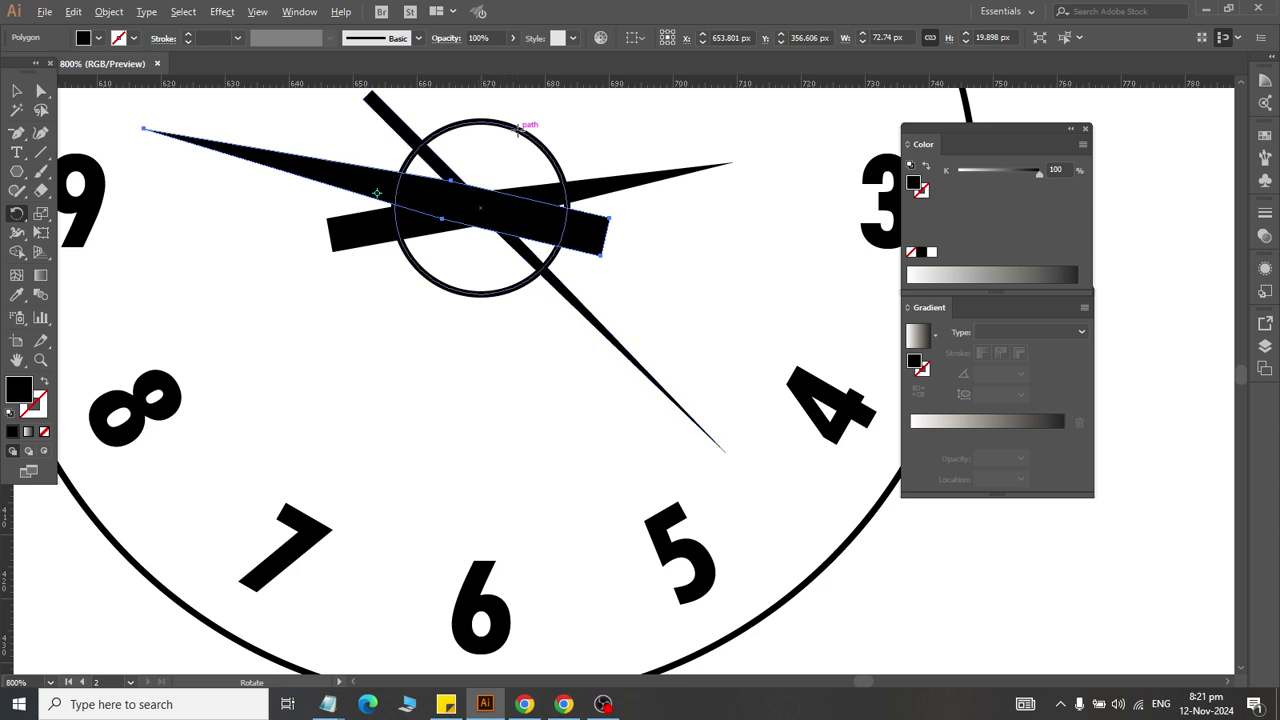
left_click(481, 208)
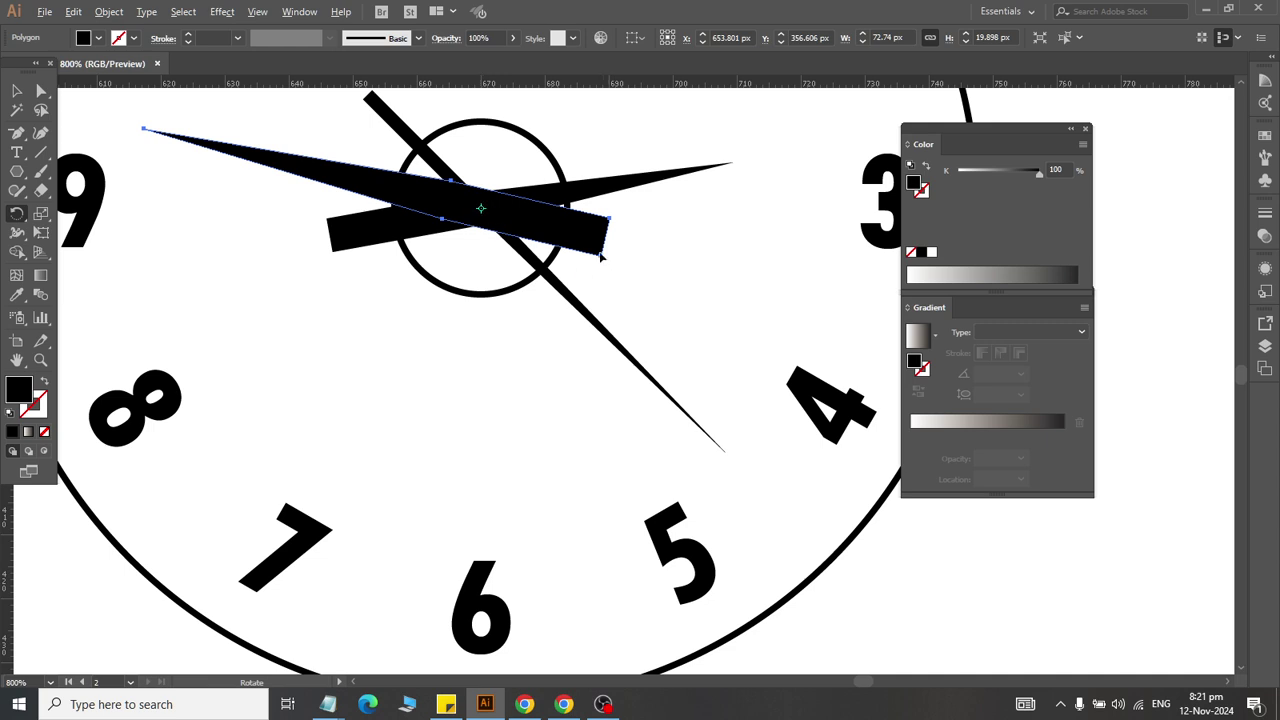
left_click_drag(601, 258, 482, 337)
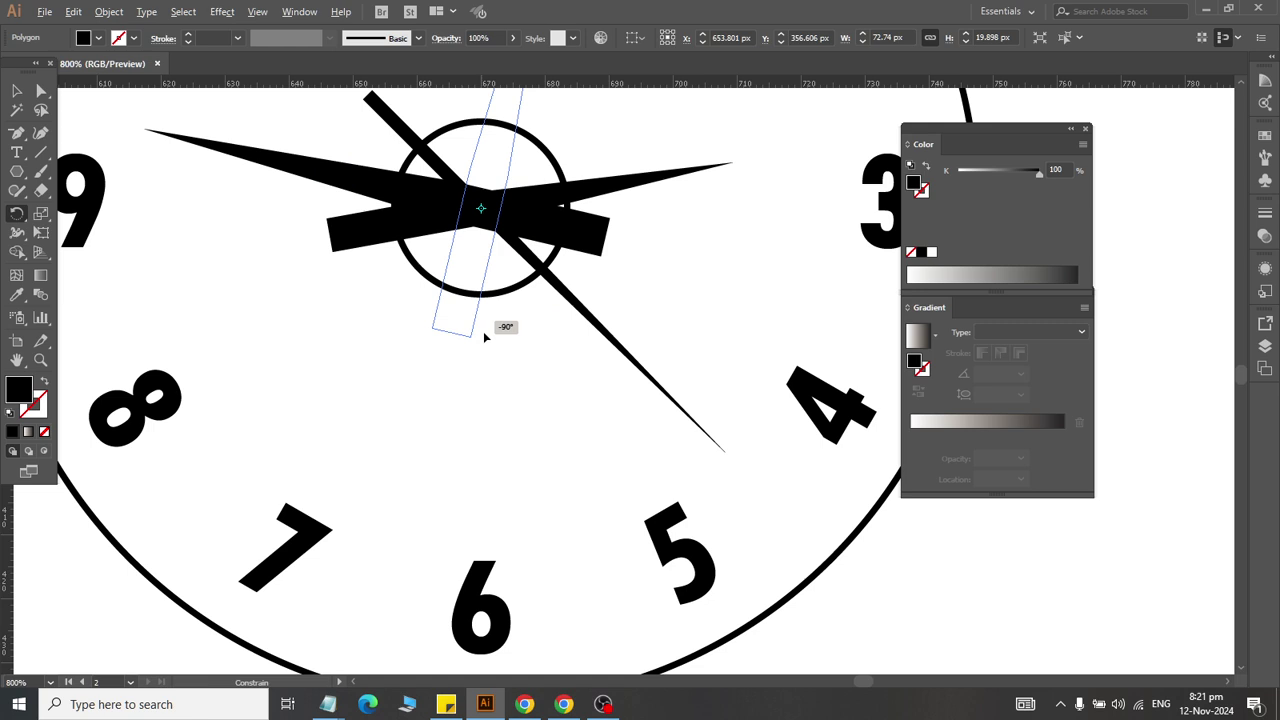
mouse_move(483, 337)
left_mouse_down()
mouse_move(455, 340)
mouse_move(467, 461)
left_mouse_up()
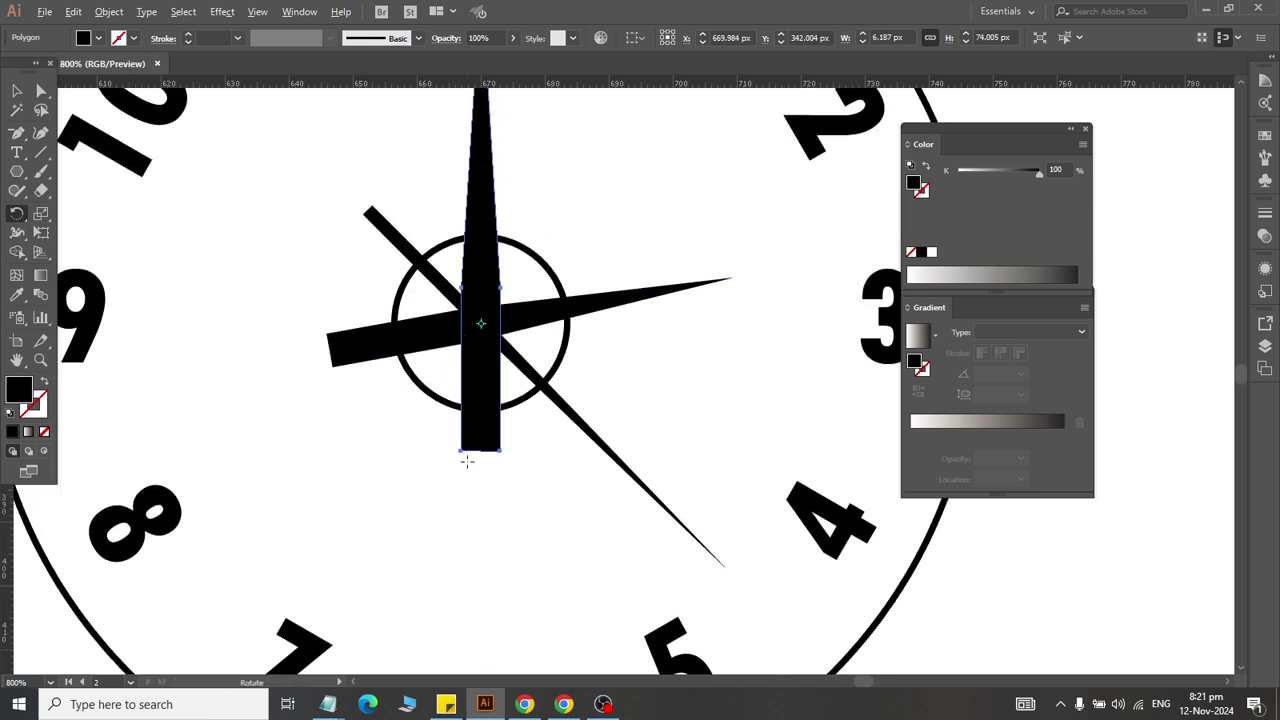
left_click(19, 95)
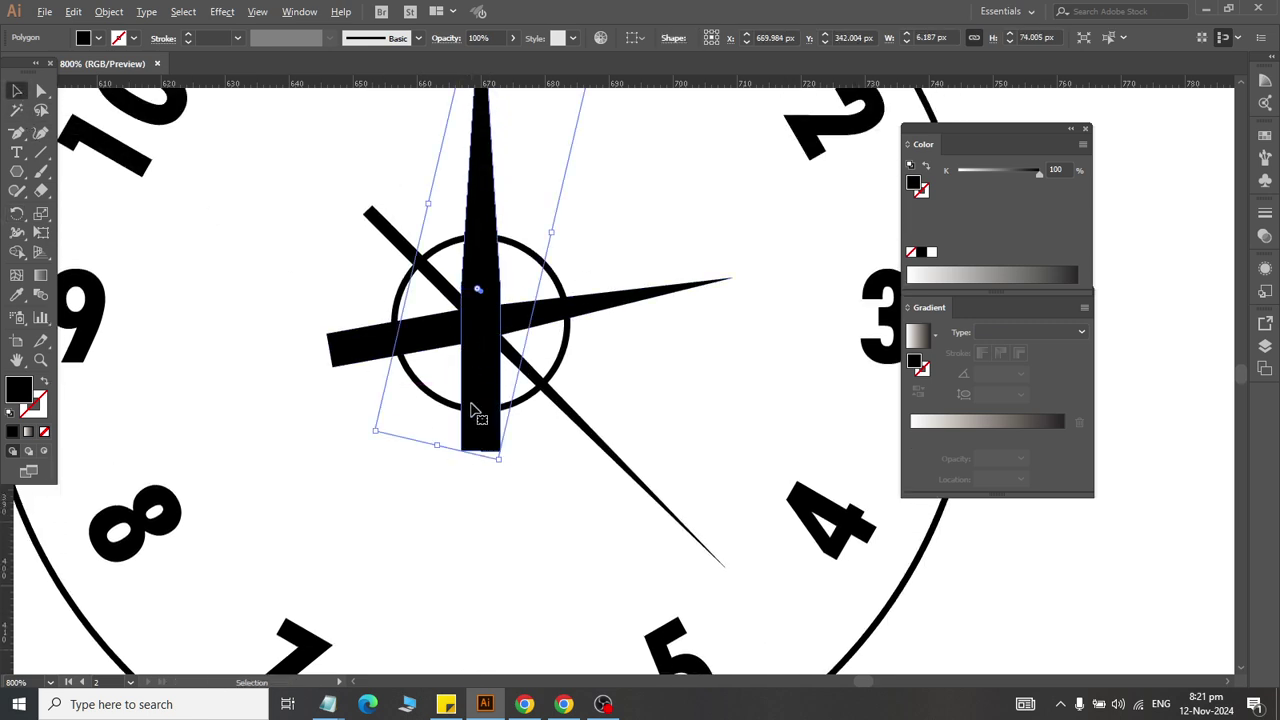
key("ctrl+shift+a")
Step: Try stretching the upright hand taller, then undo it and dismiss the menu
left_click(477, 210)
scroll(505, 357, "down", 2)
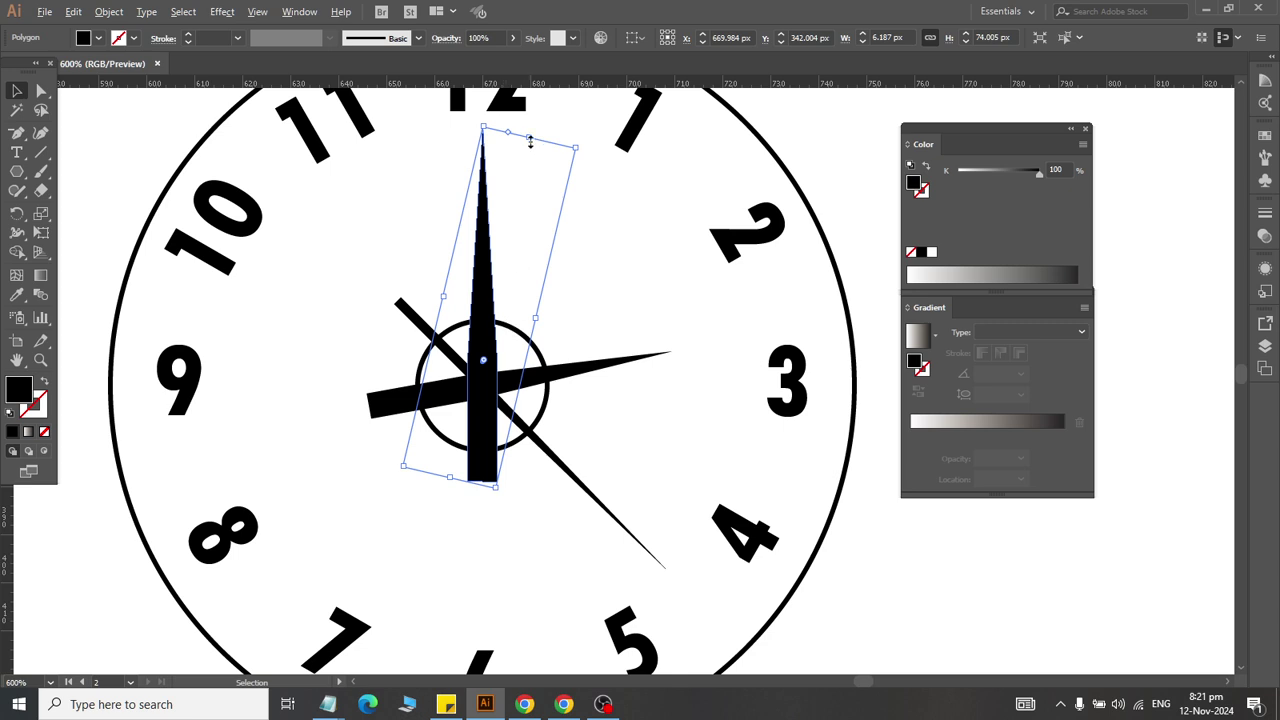
left_click_drag(449, 489, 485, 490)
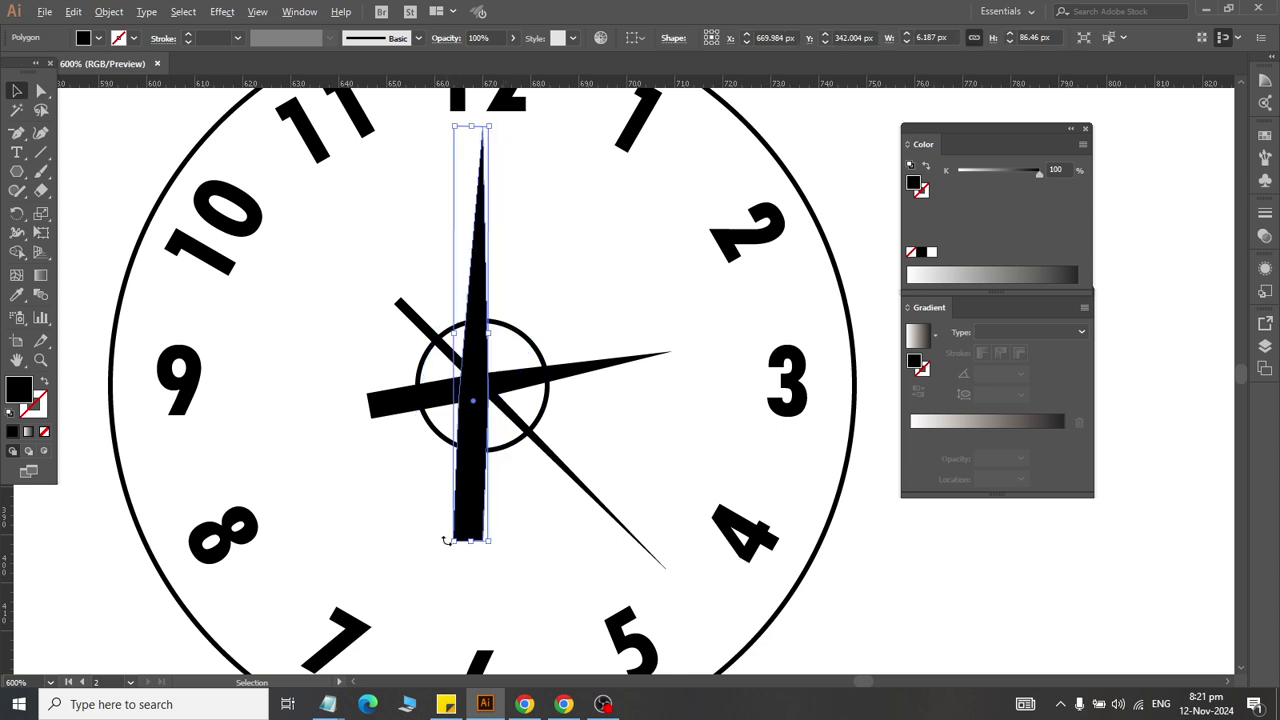
key("ctrl+z")
left_click(108, 11)
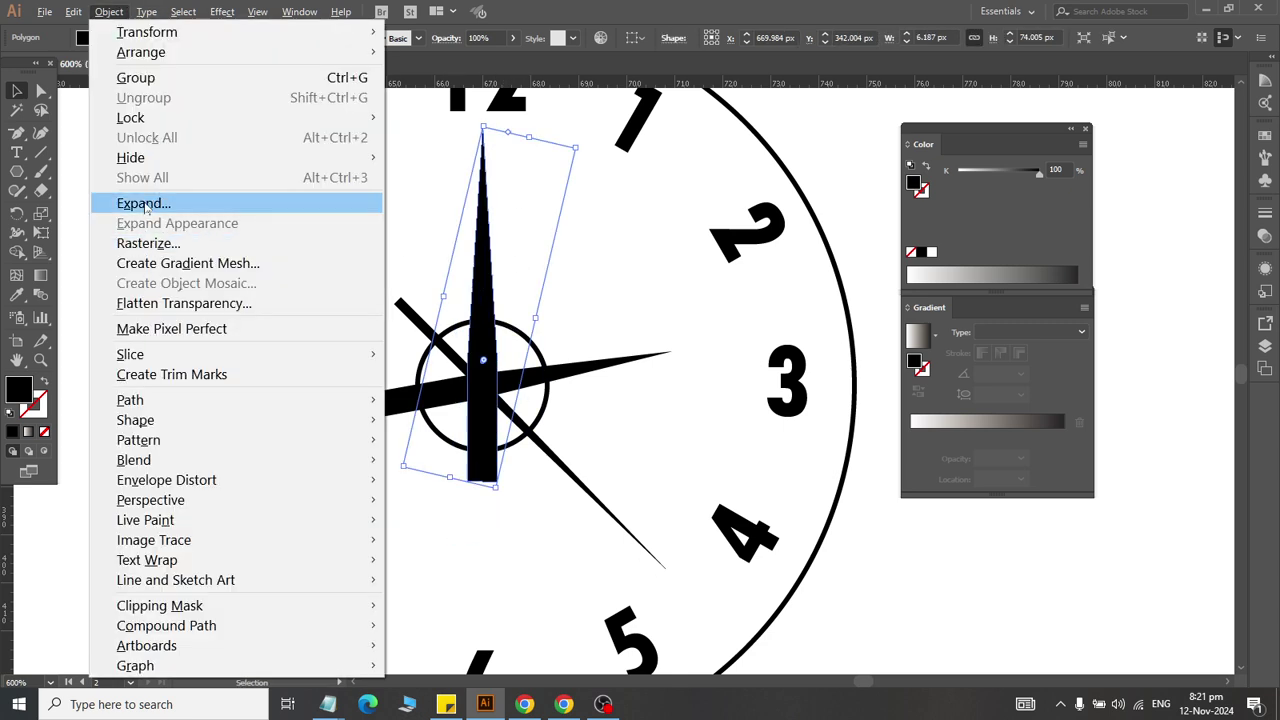
key("Escape")
left_click(110, 11)
key("Escape")
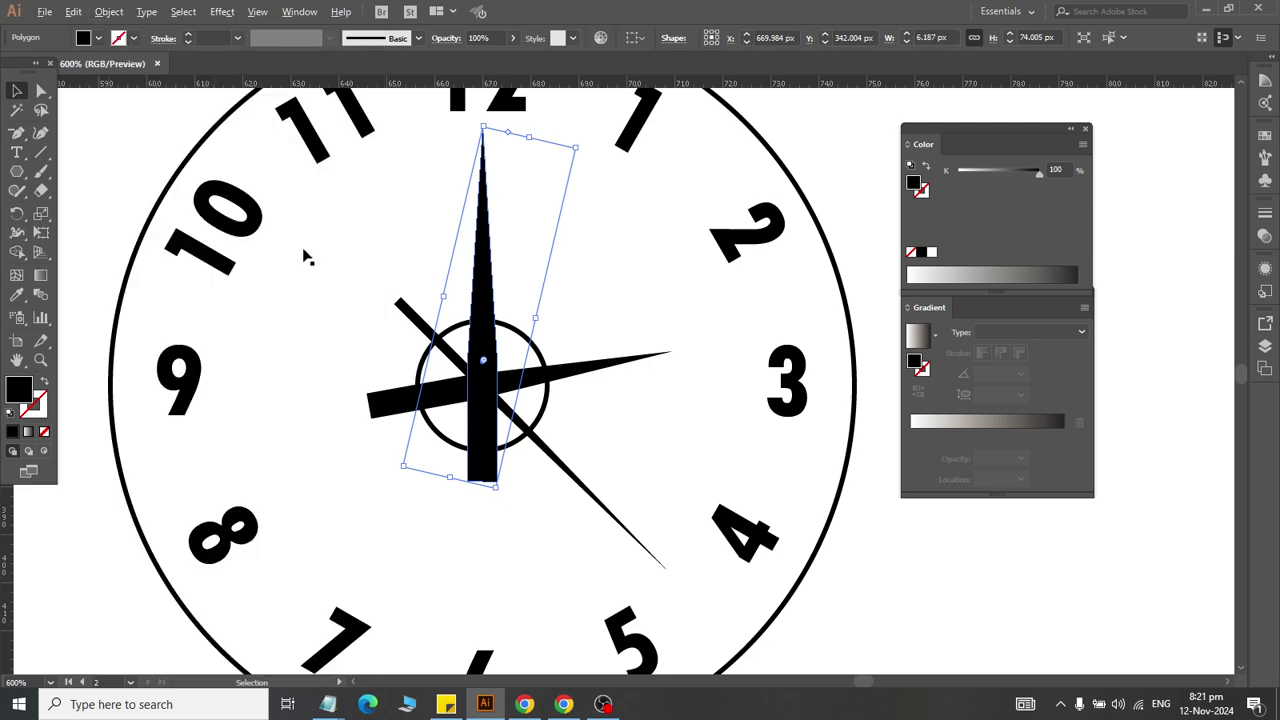
left_click(854, 118)
left_click(485, 262)
left_click(721, 187)
Step: Zoom in and out to check the finished dial, numerals and hands
scroll(650, 263, "down", 2)
scroll(646, 300, "down", 1)
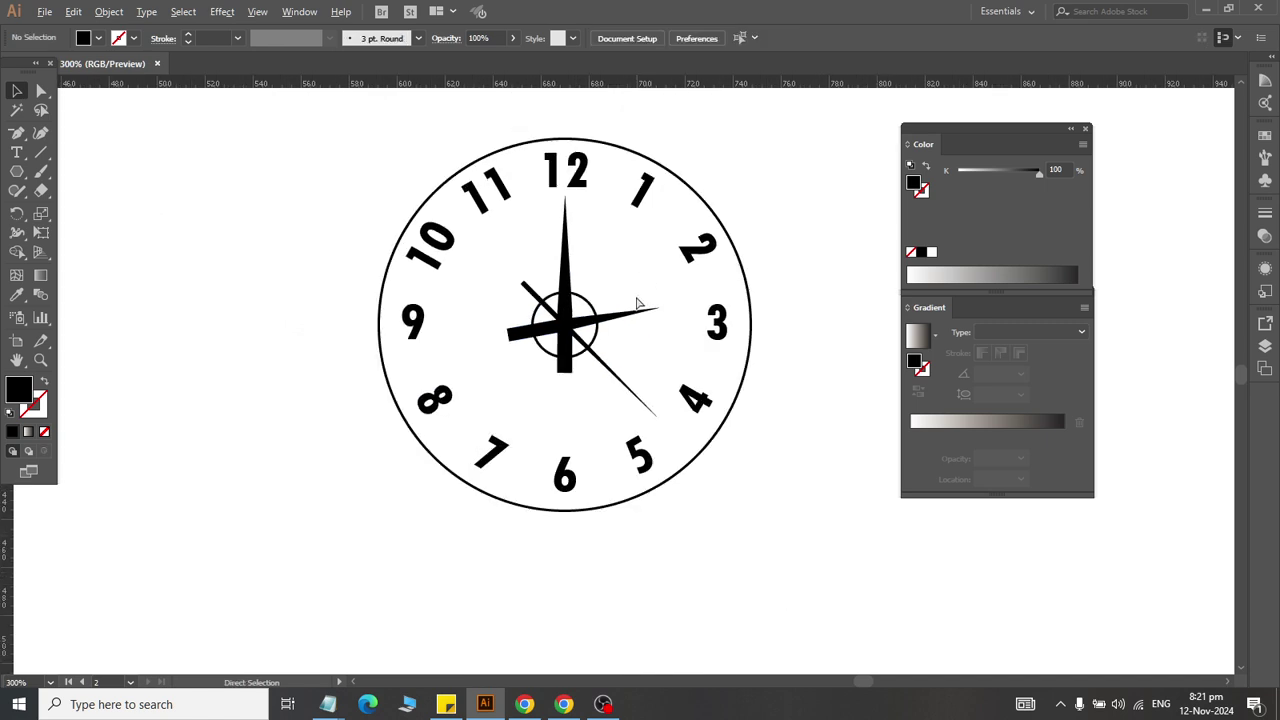
scroll(640, 326, "up", 1)
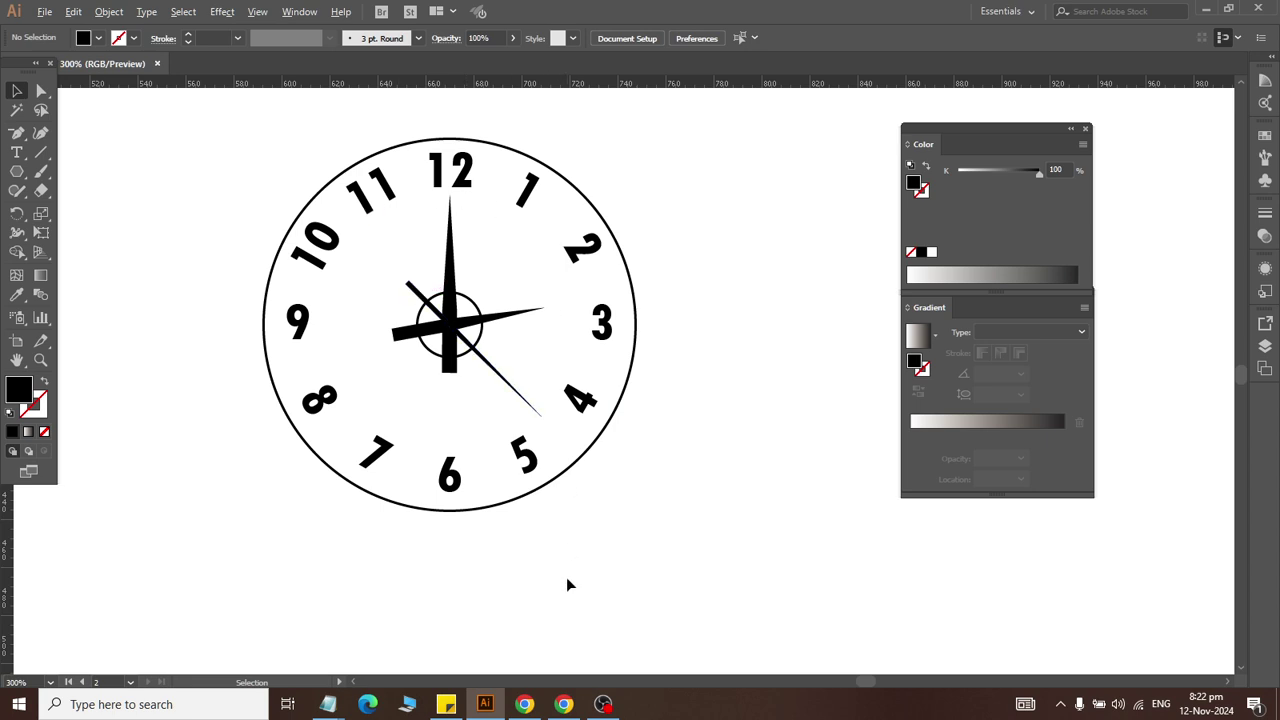
scroll(444, 477, "up", 2)
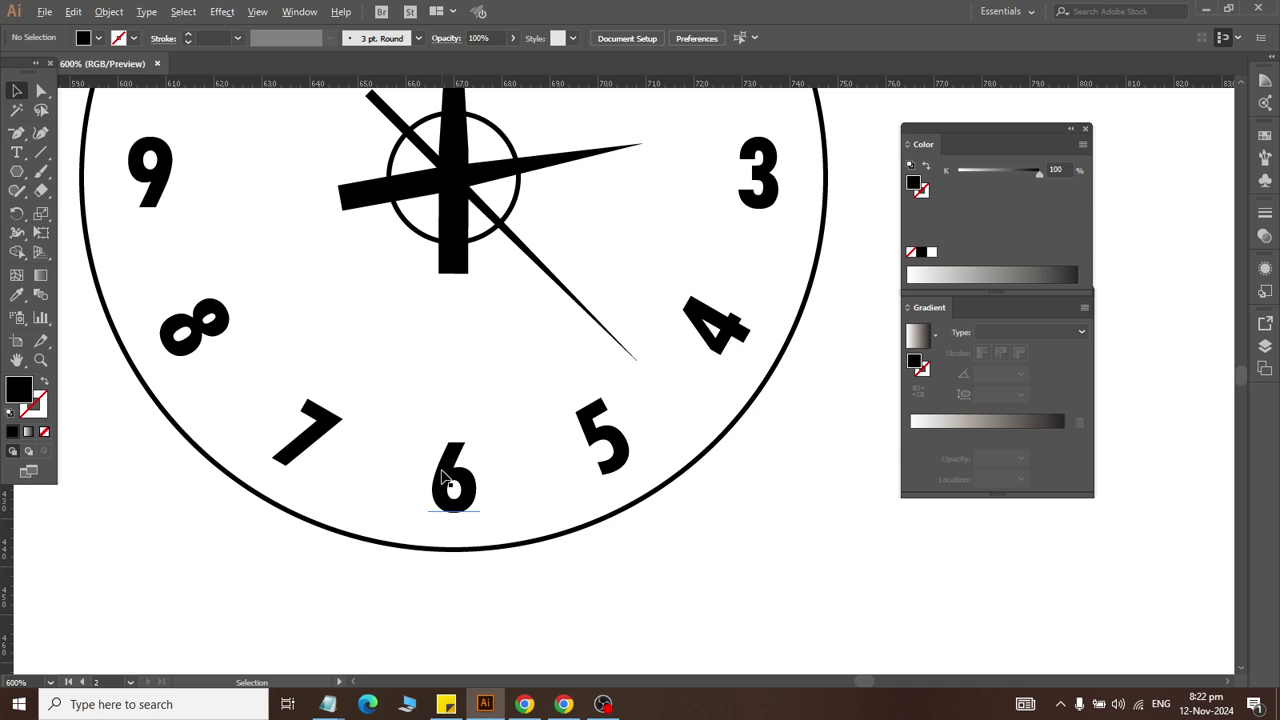
scroll(444, 477, "down", 1)
scroll(475, 231, "up", 2)
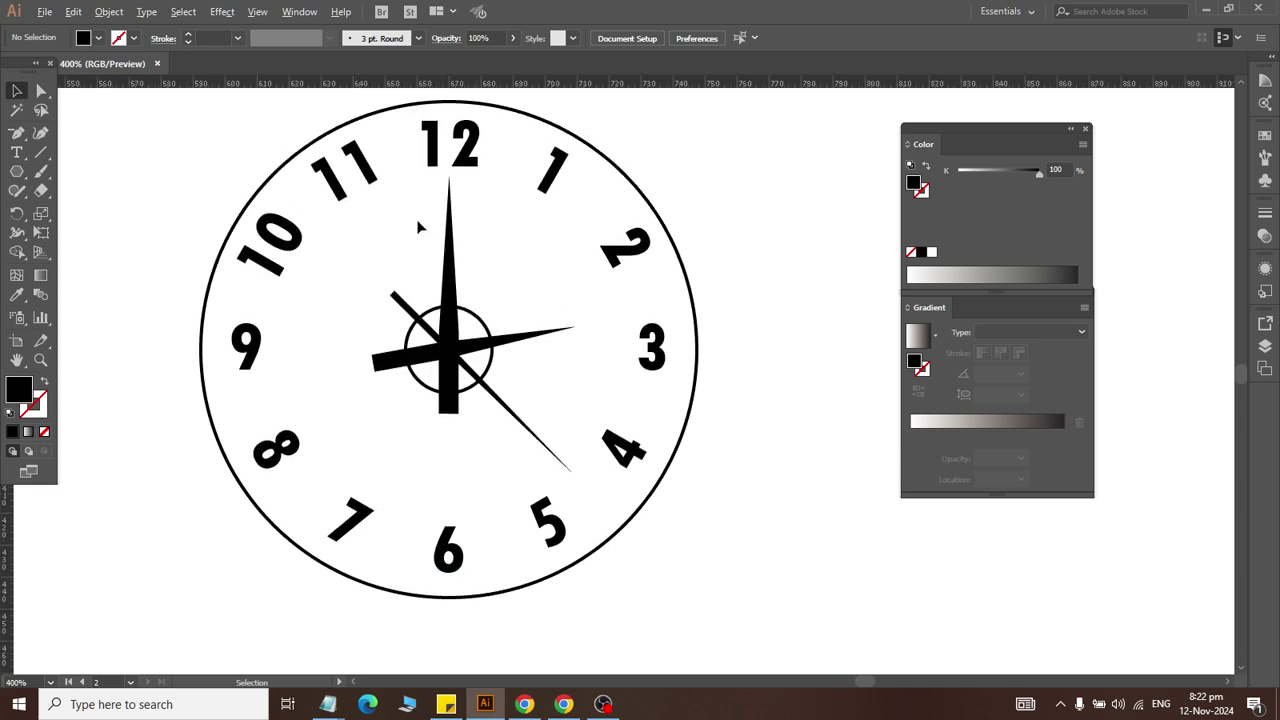
Step: Scale the outer circle from its centre to 175 px to form the clock rim
left_click(242, 218)
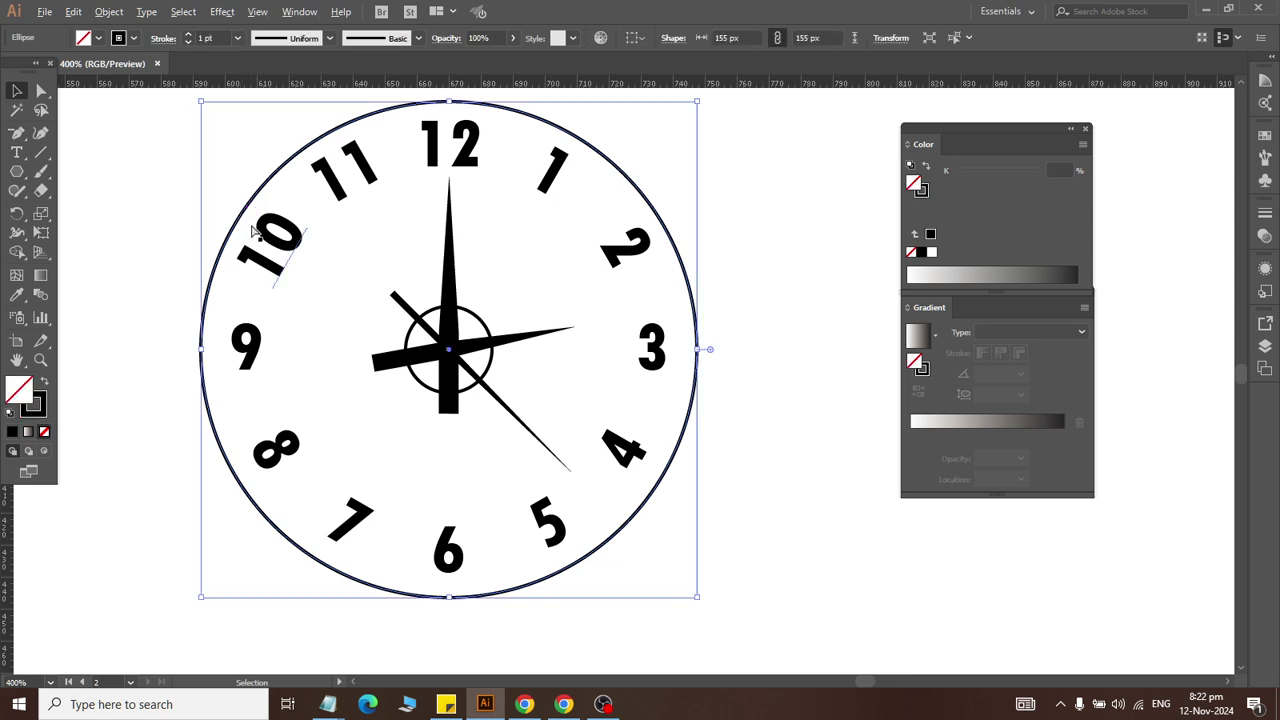
key("a")
key("v")
left_click_drag(701, 600, 728, 630)
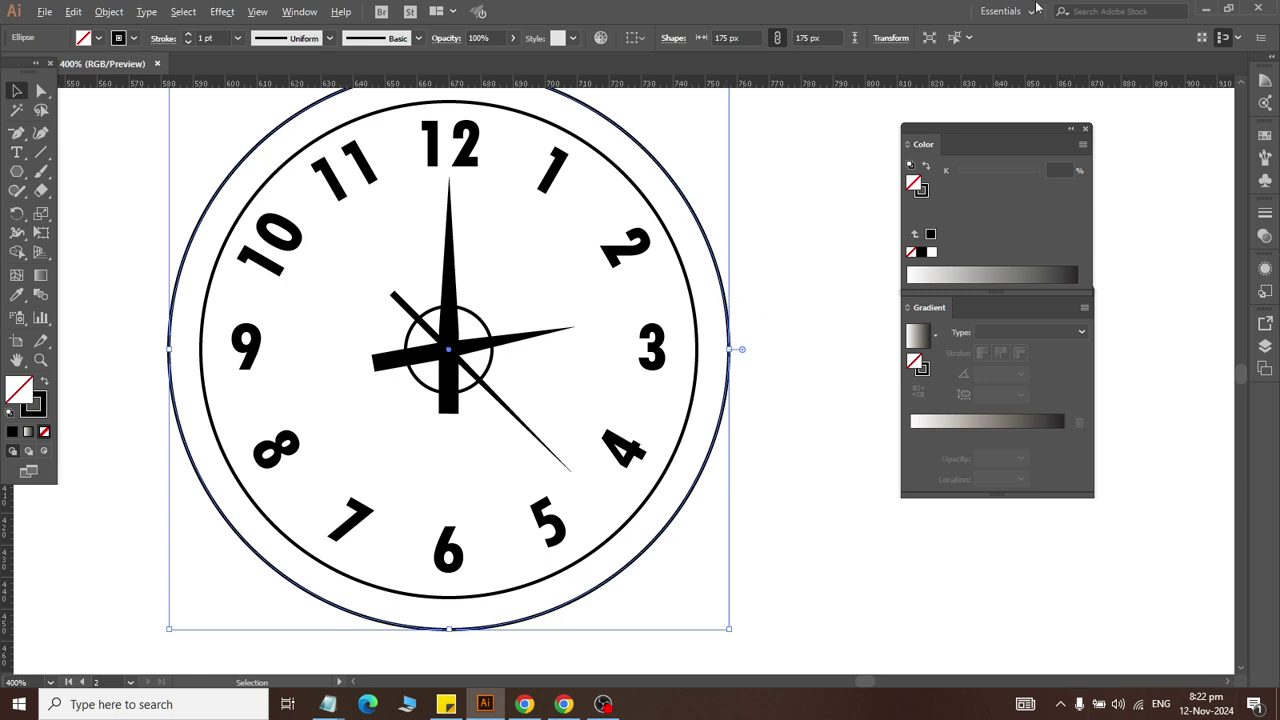
left_click(299, 11)
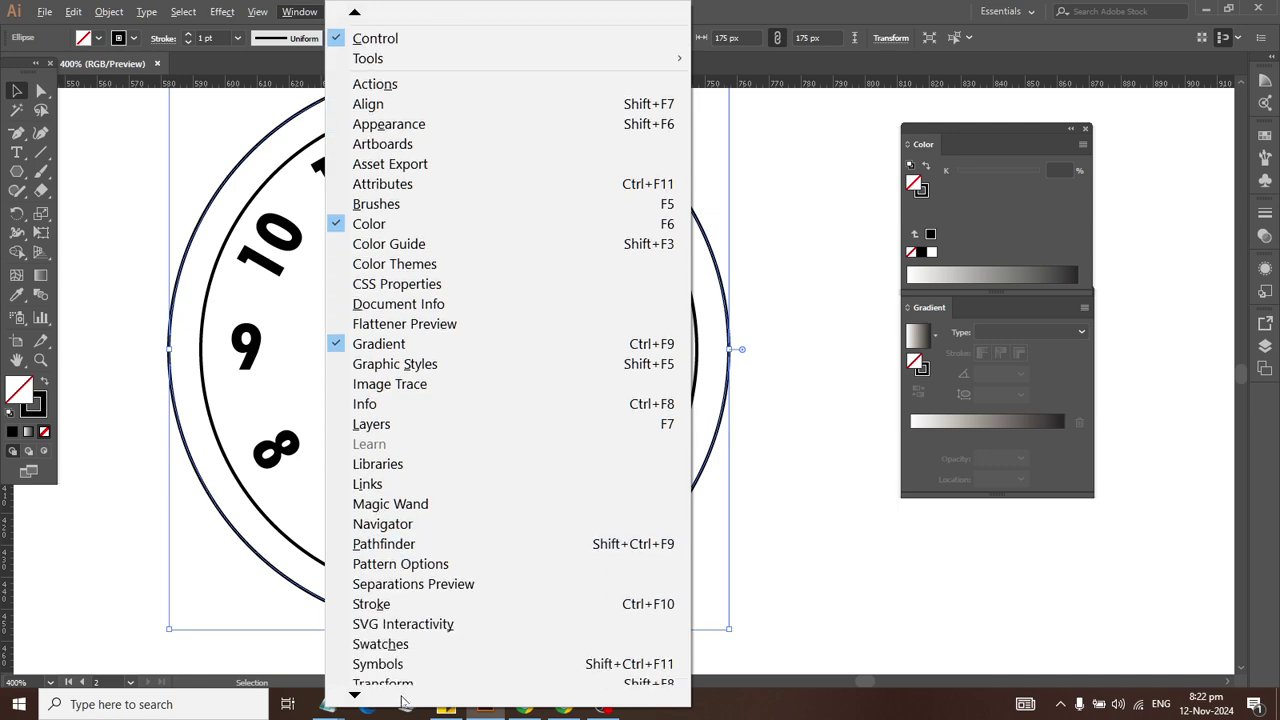
mouse_move(354, 693)
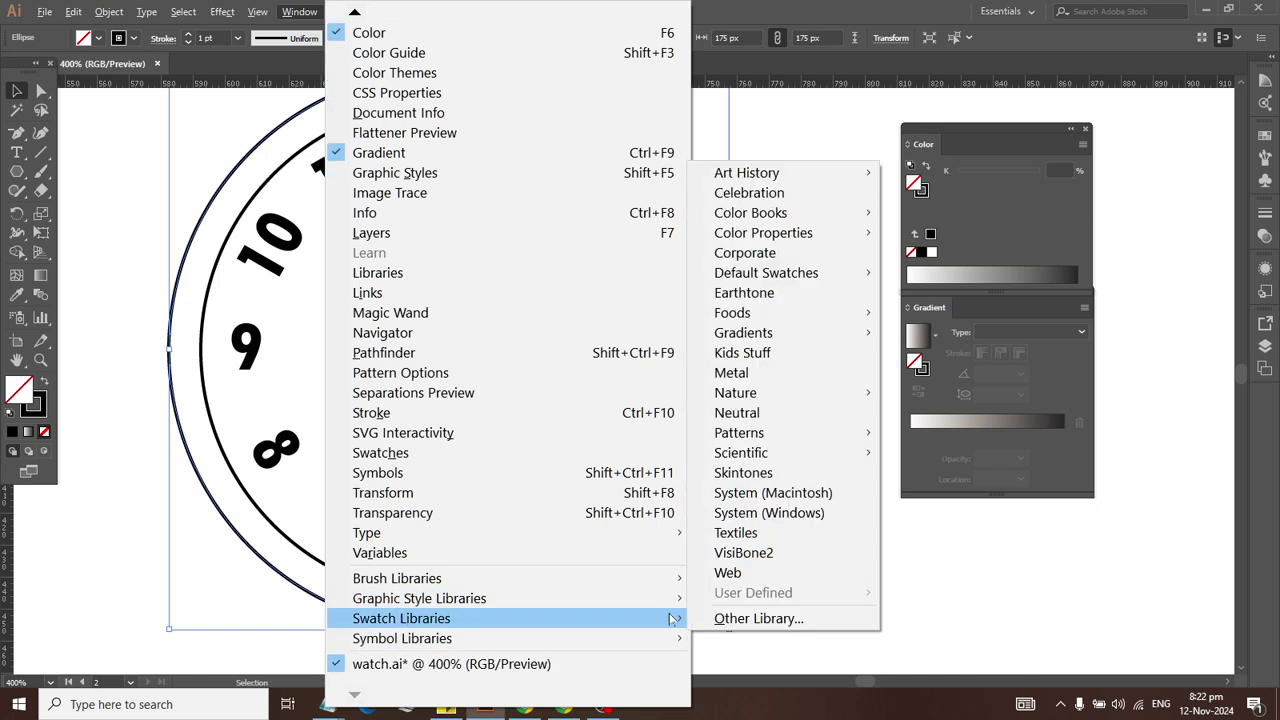
mouse_move(401, 618)
mouse_move(743, 332)
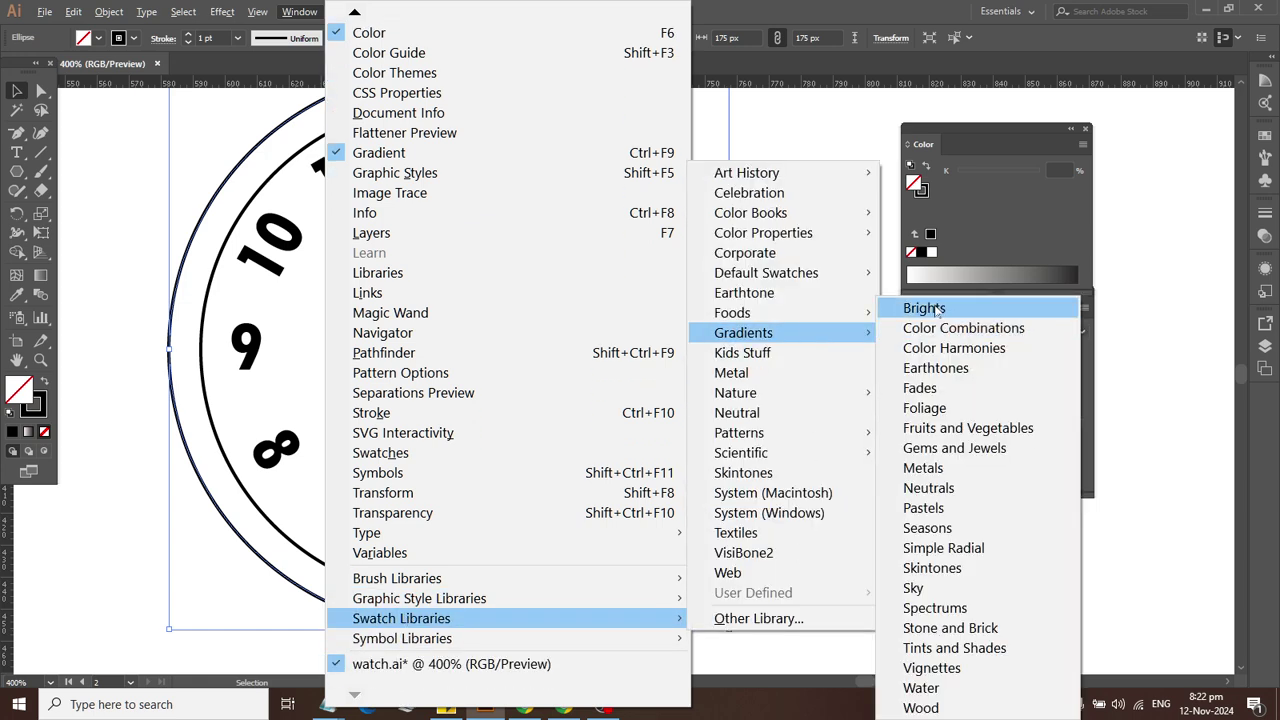
Step: Fill the outer circle with the brown gradient from the Color Combinations library
left_click(918, 306)
left_click_drag(726, 443, 872, 585)
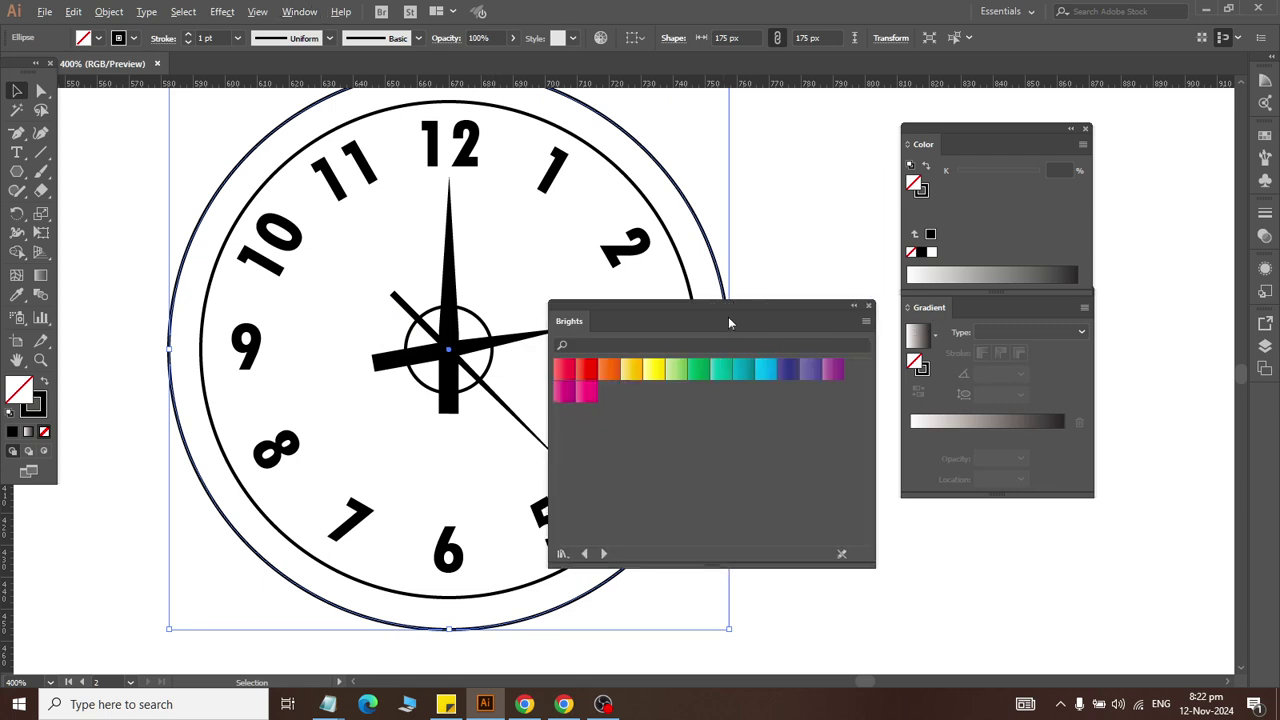
left_click_drag(728, 320, 896, 218)
left_click(772, 449)
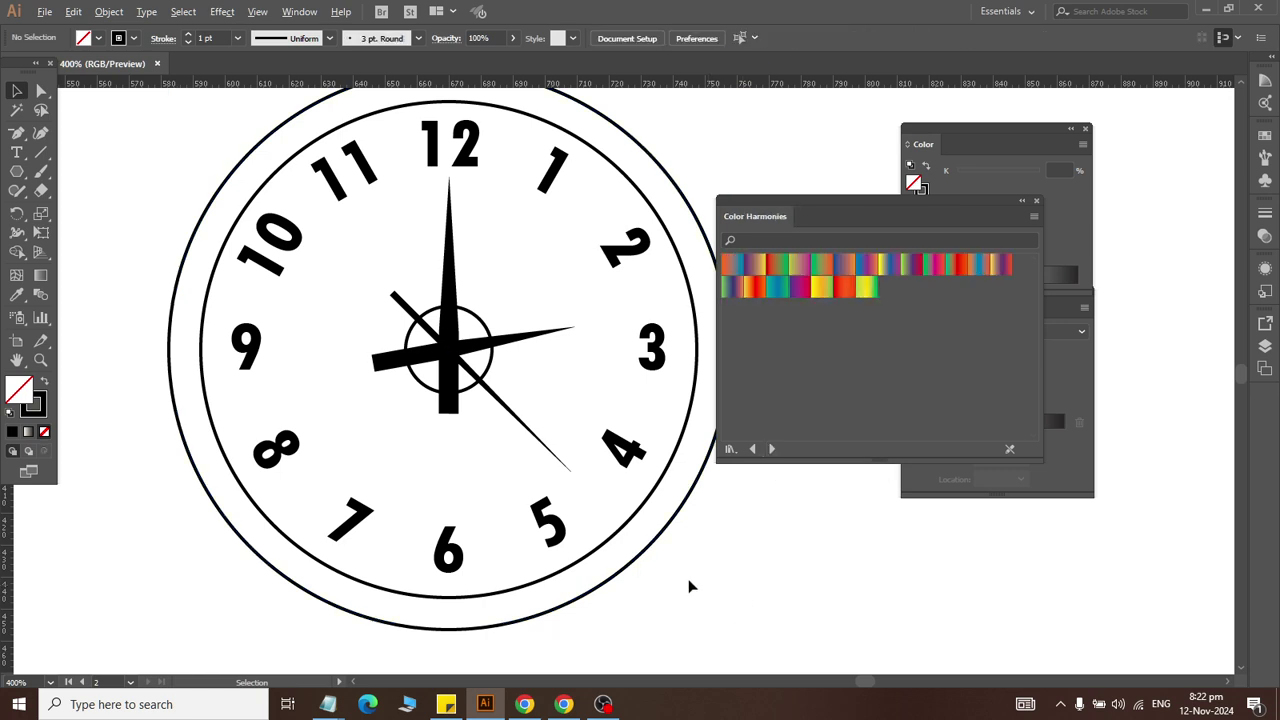
left_click(752, 449)
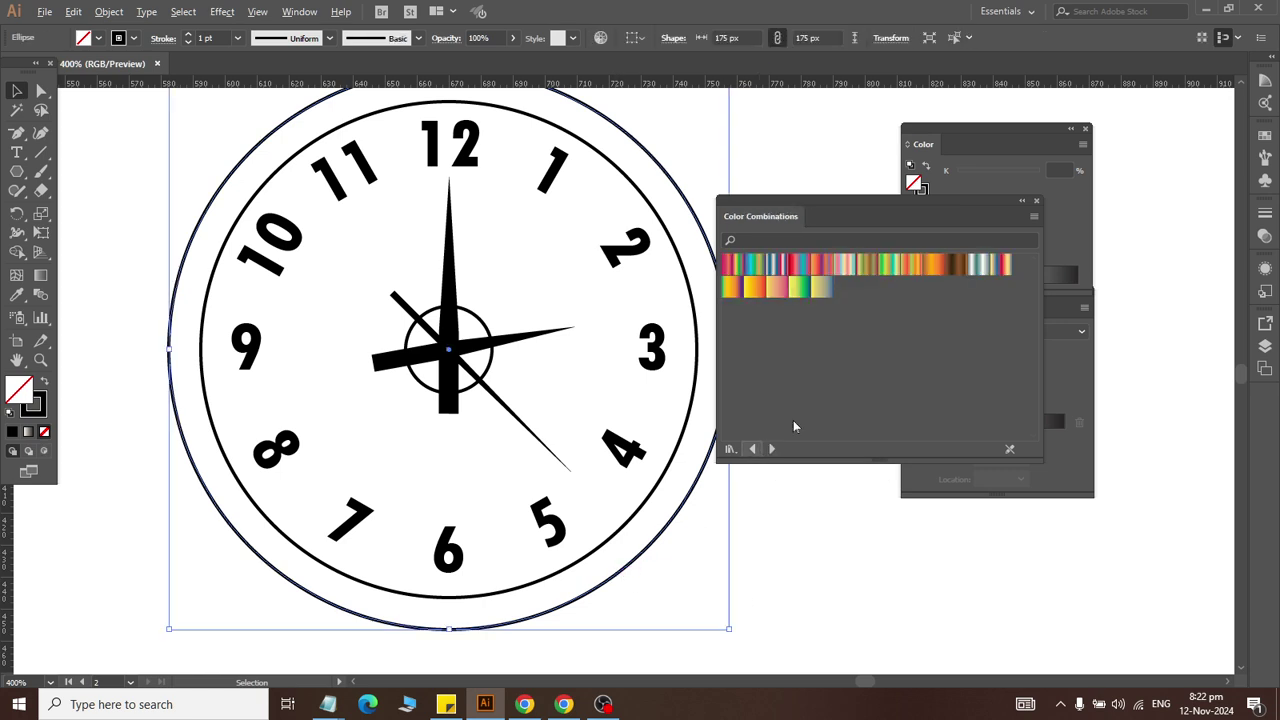
left_click(955, 264)
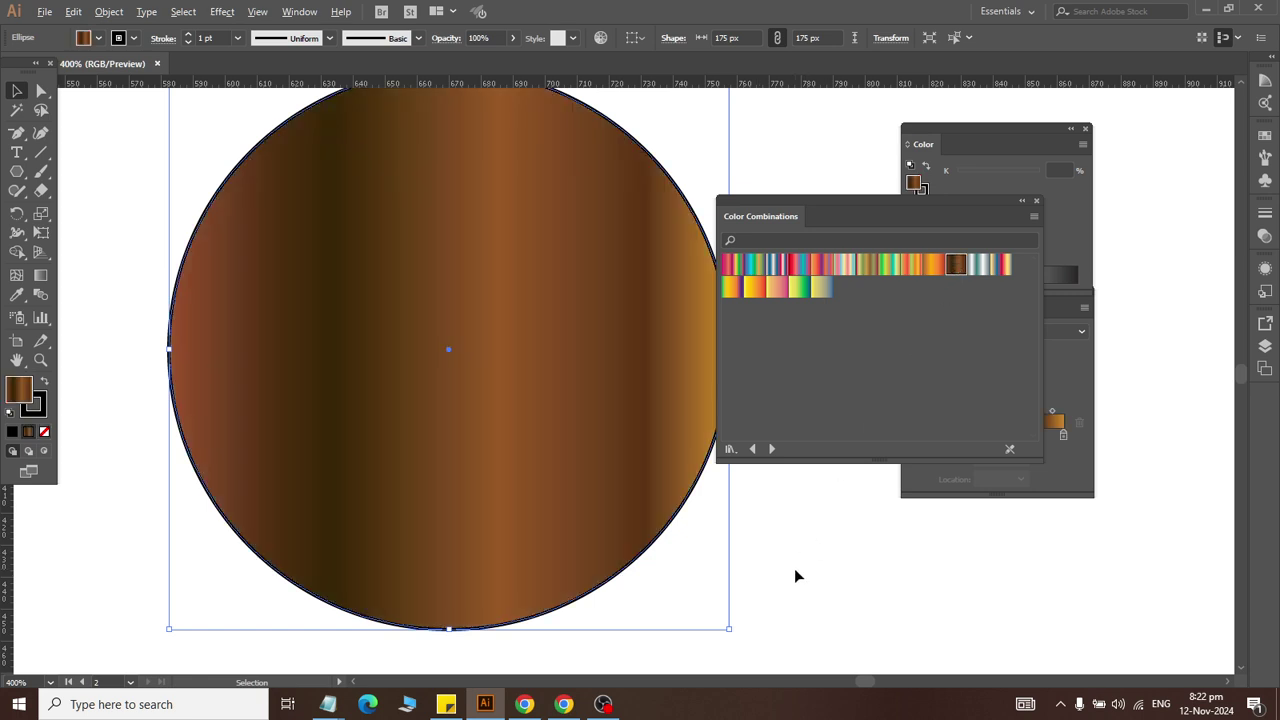
Step: Send the brown rim circle to the back behind the clock face
left_click_drag(587, 549, 584, 549)
right_click(584, 549)
mouse_move(636, 450)
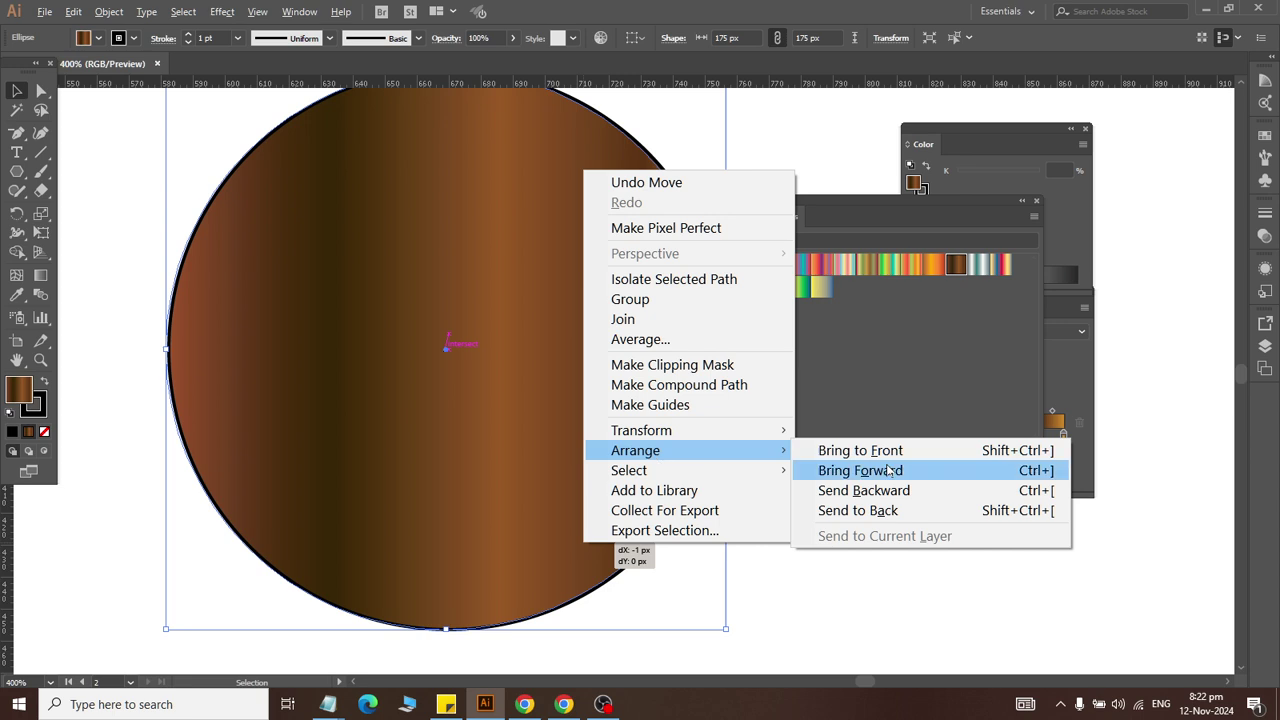
left_click(858, 510)
left_click(869, 616)
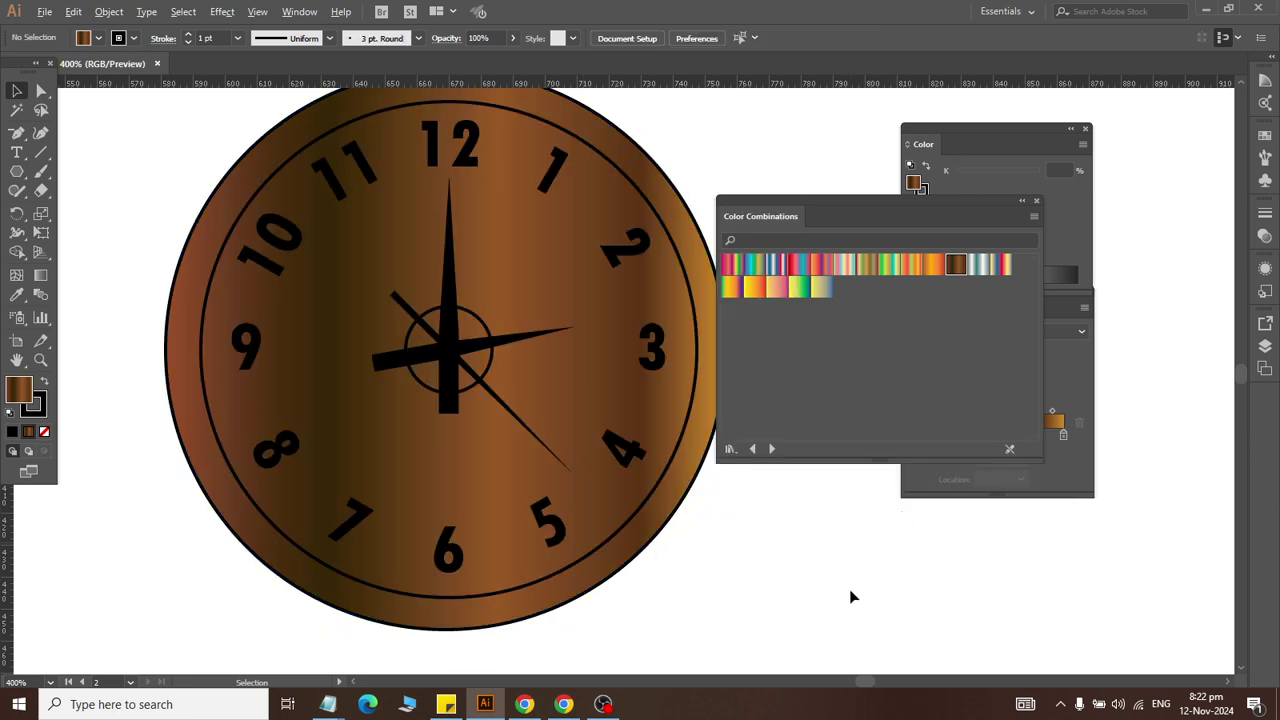
Step: Try several Color Combinations gradients on the inner face, settling on teal-silver
left_click(555, 572)
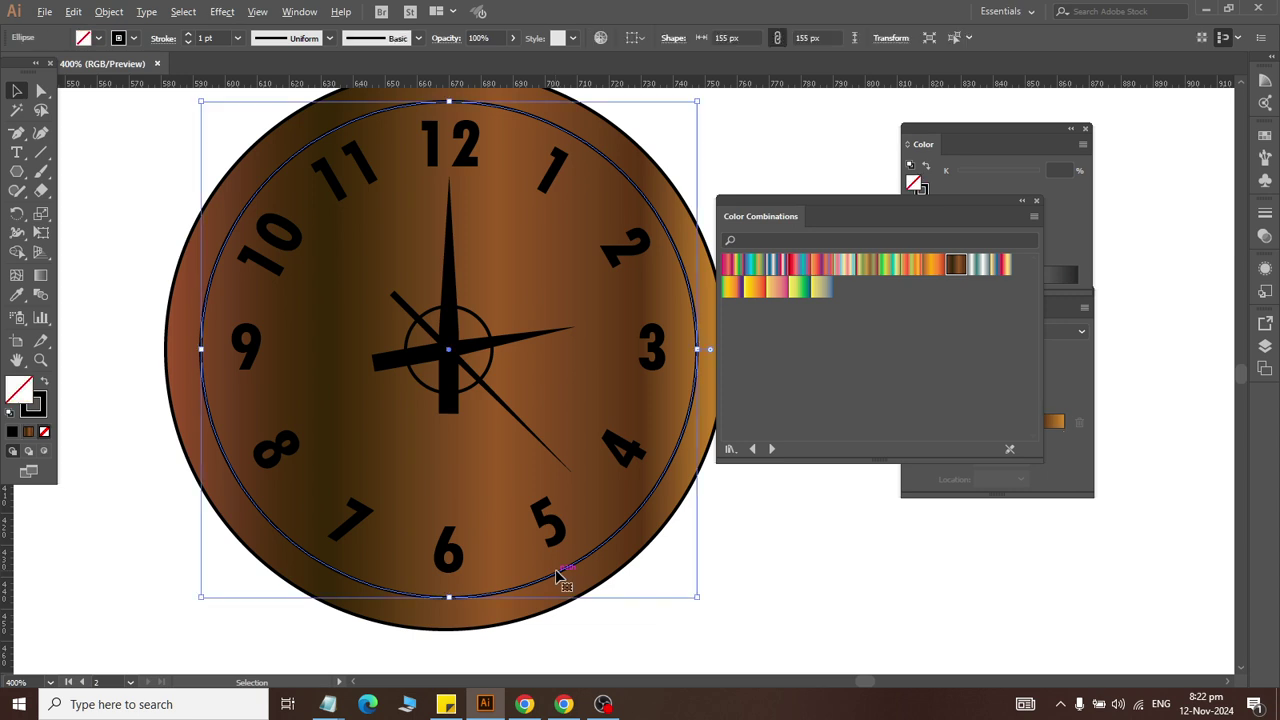
left_click(799, 266)
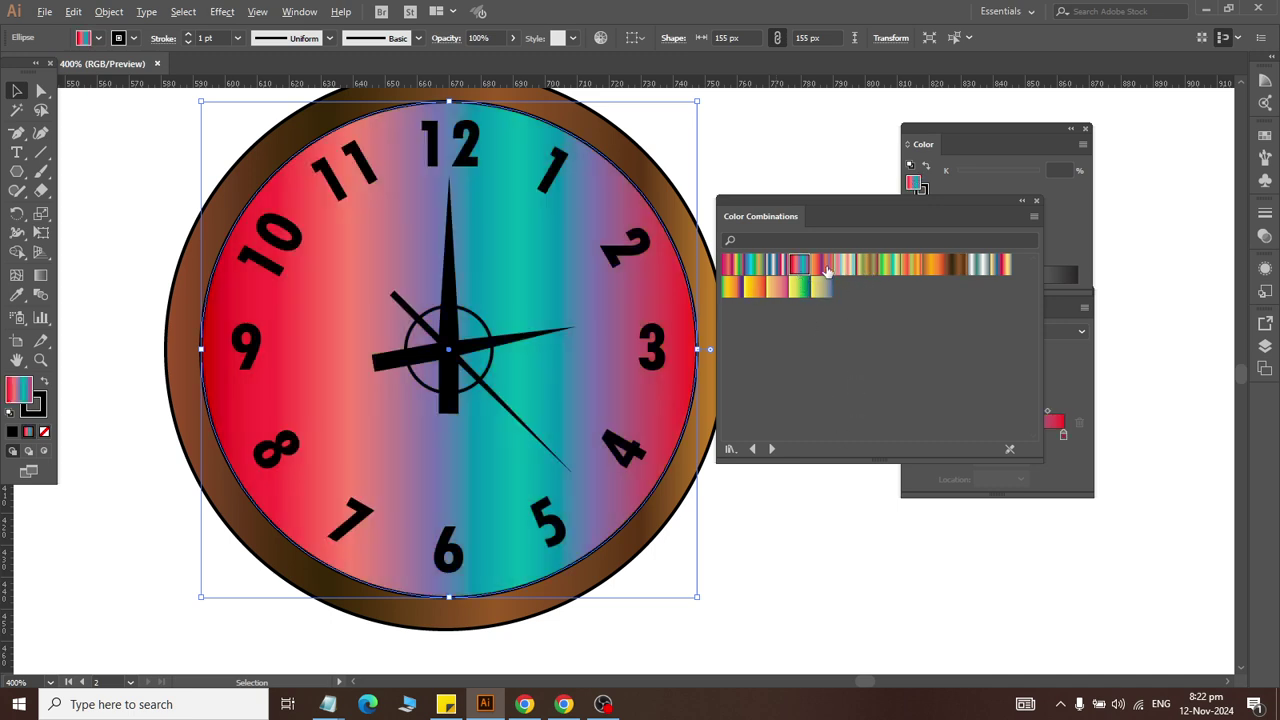
left_click(826, 268)
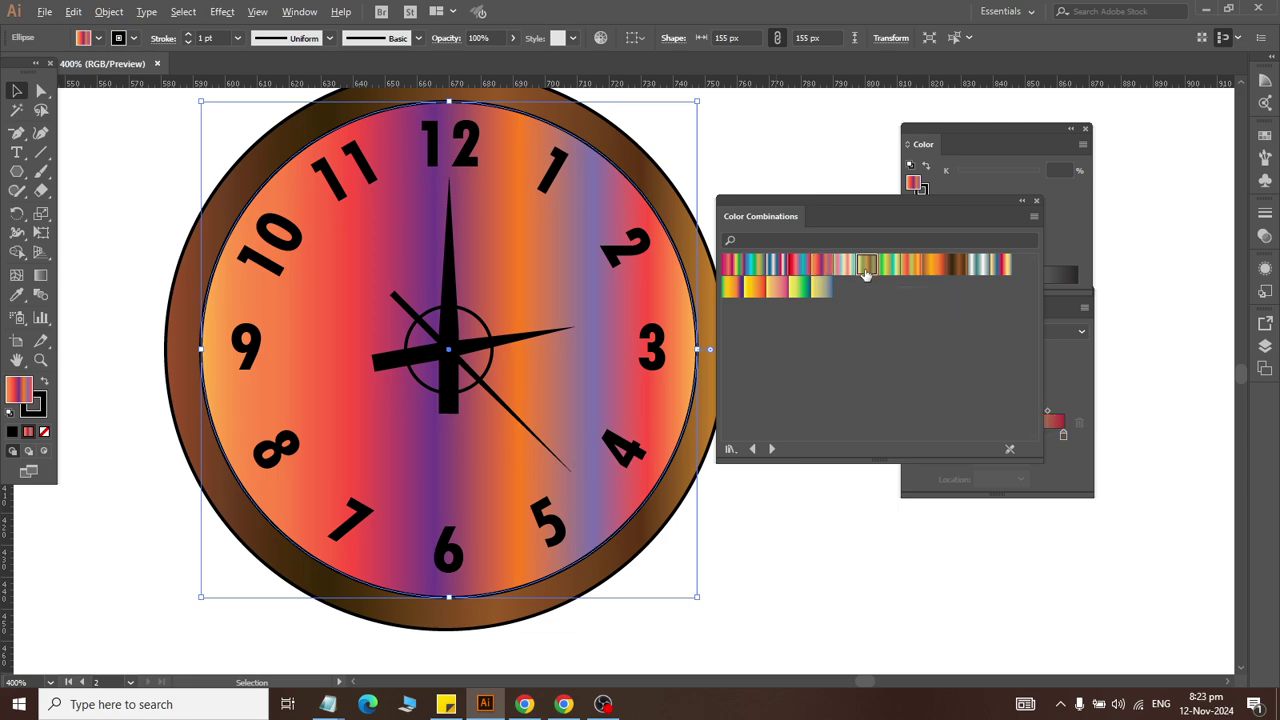
left_click(866, 268)
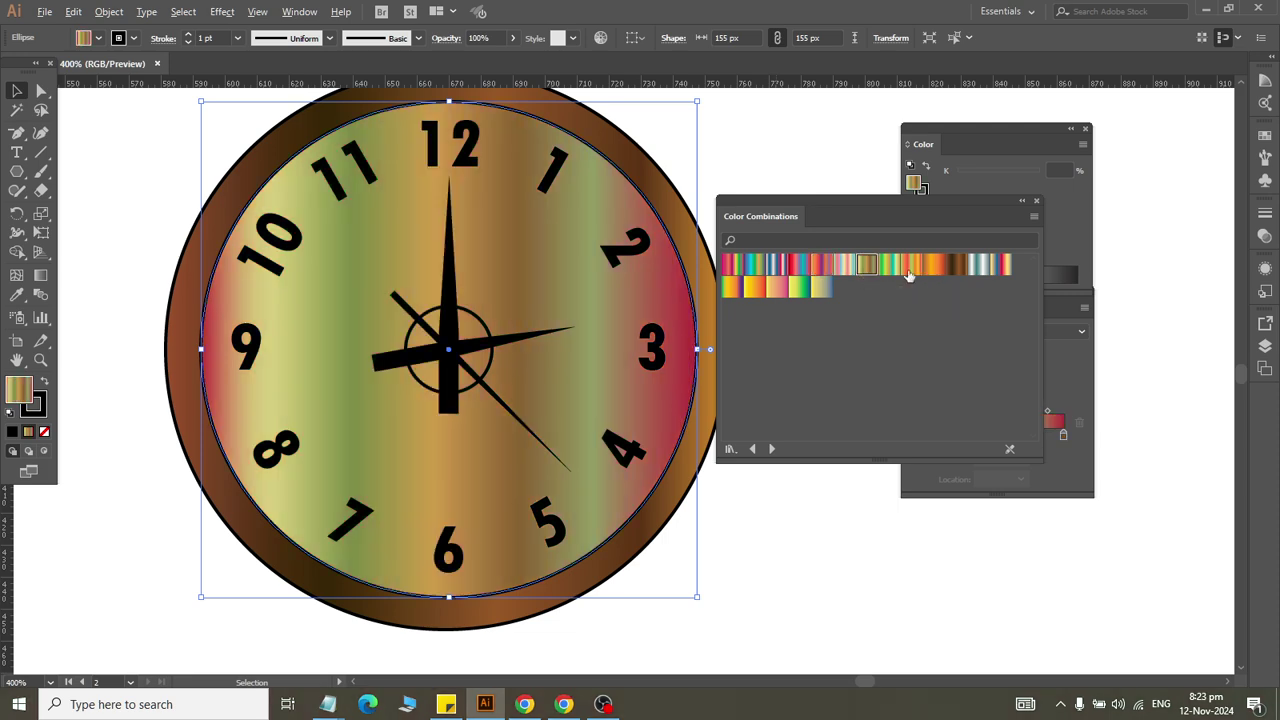
left_click(890, 265)
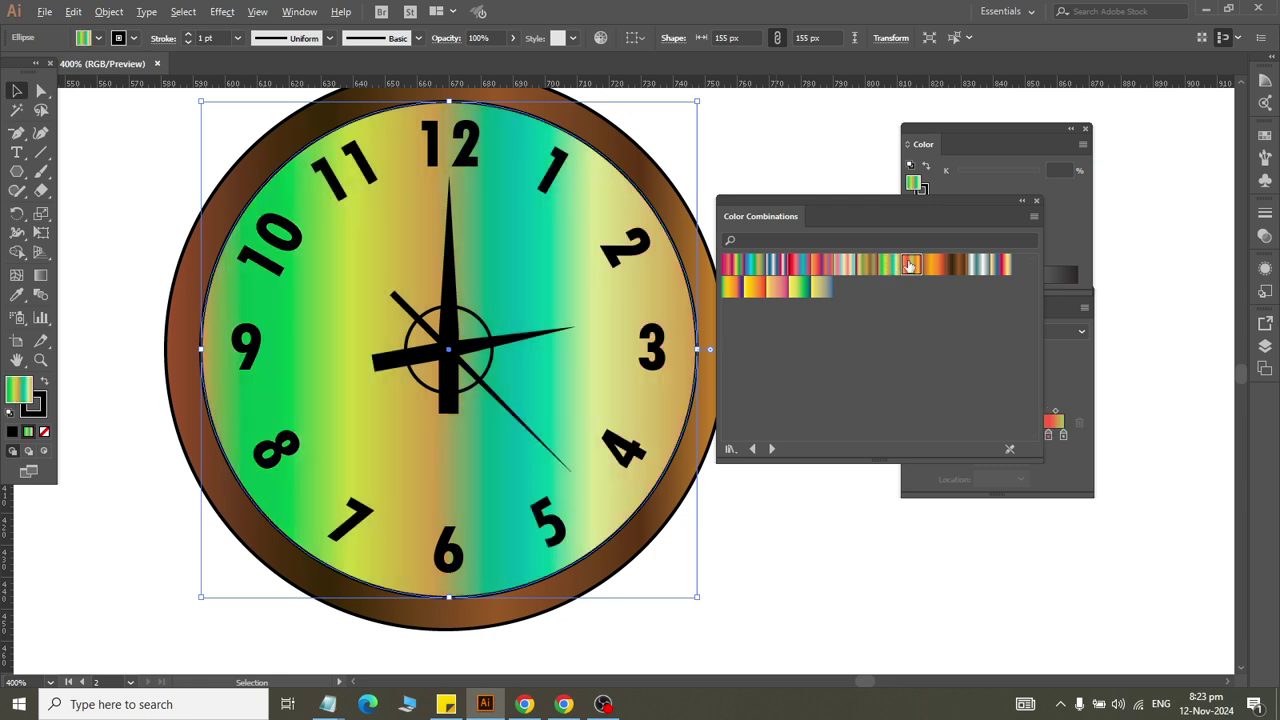
left_click(914, 265)
left_click(978, 265)
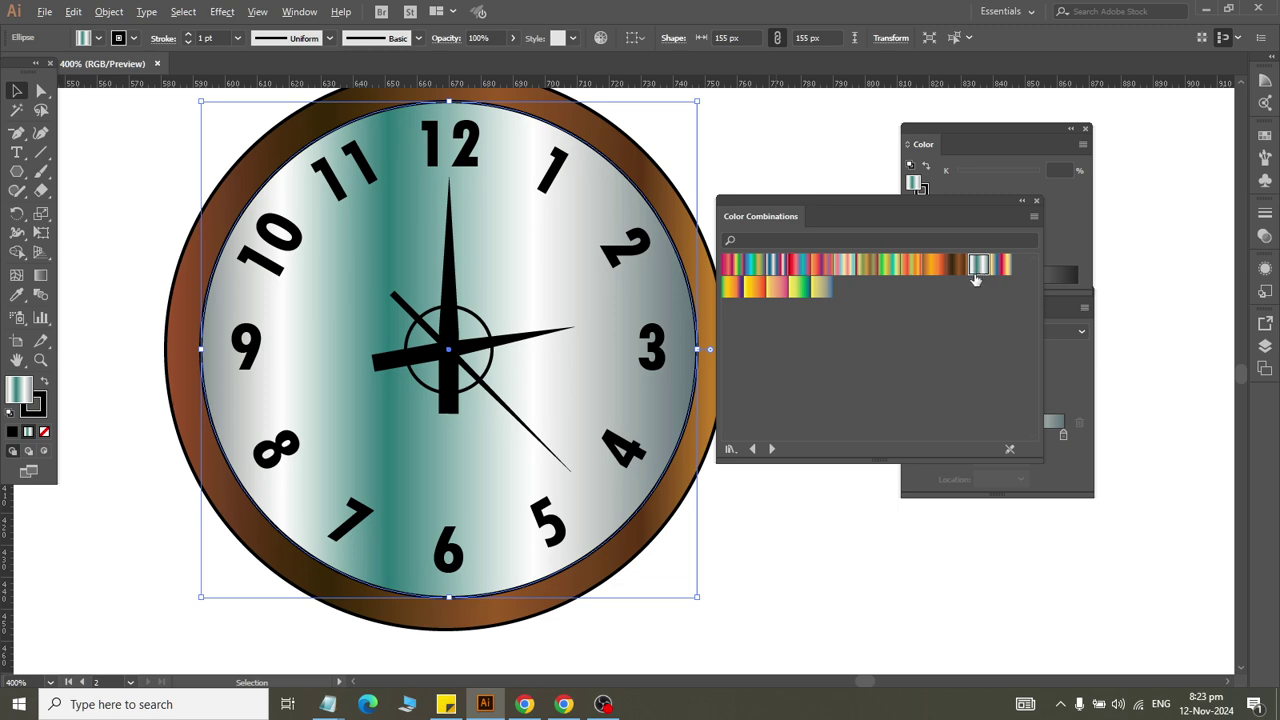
left_click(40, 275)
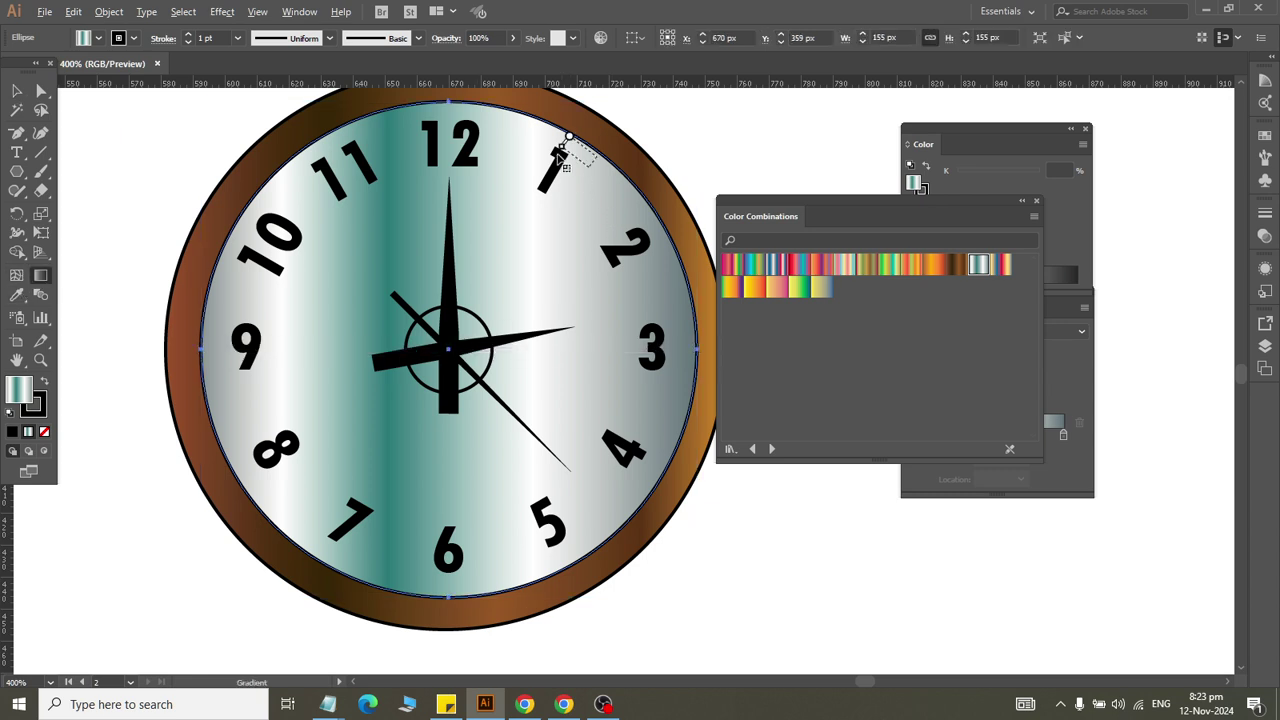
Step: Angle the face and rim gradients diagonally, upper right to lower left
mouse_move(568, 138)
left_mouse_down()
mouse_move(297, 537)
mouse_move(290, 525)
left_mouse_up()
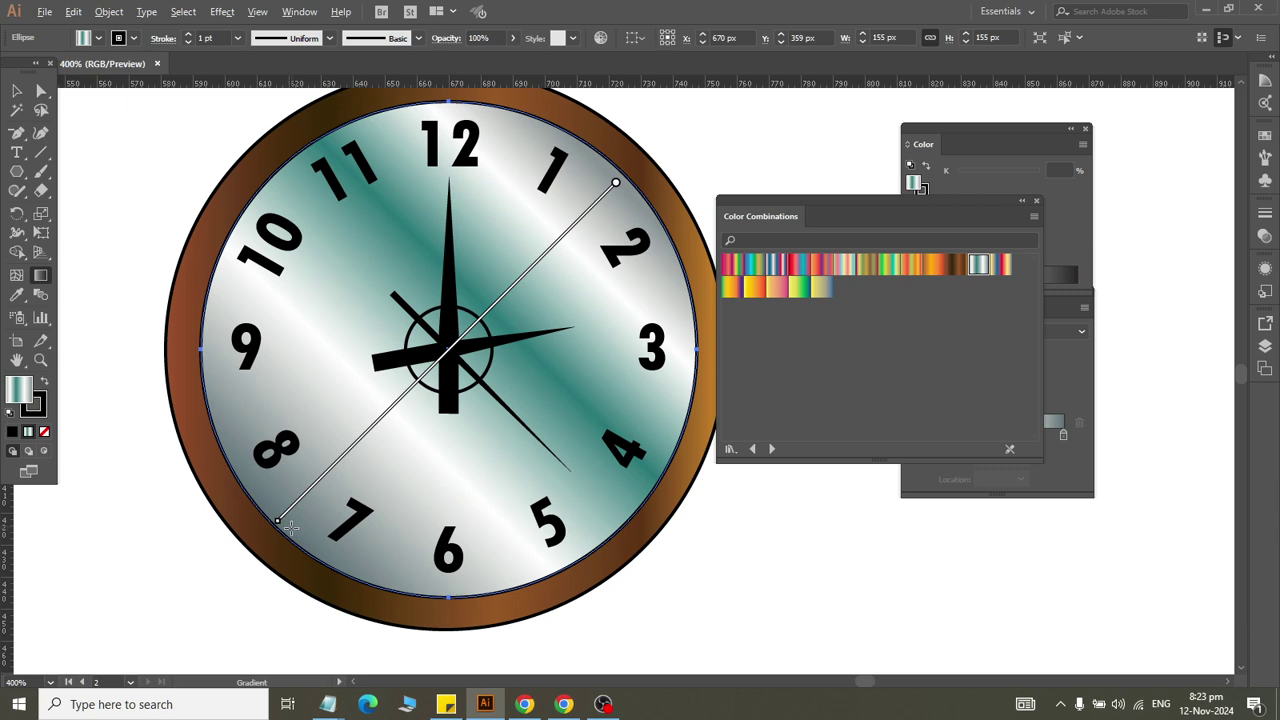
left_click(16, 91)
left_click(148, 262)
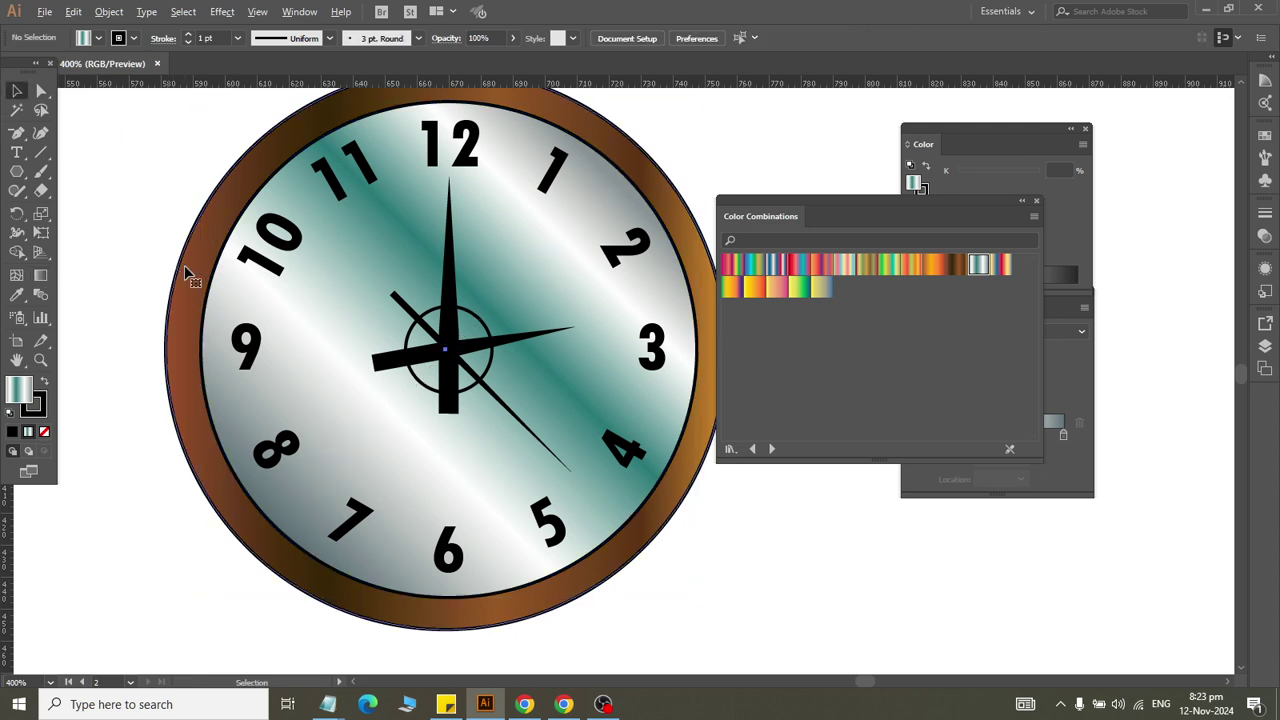
left_click(186, 278)
left_click(40, 275)
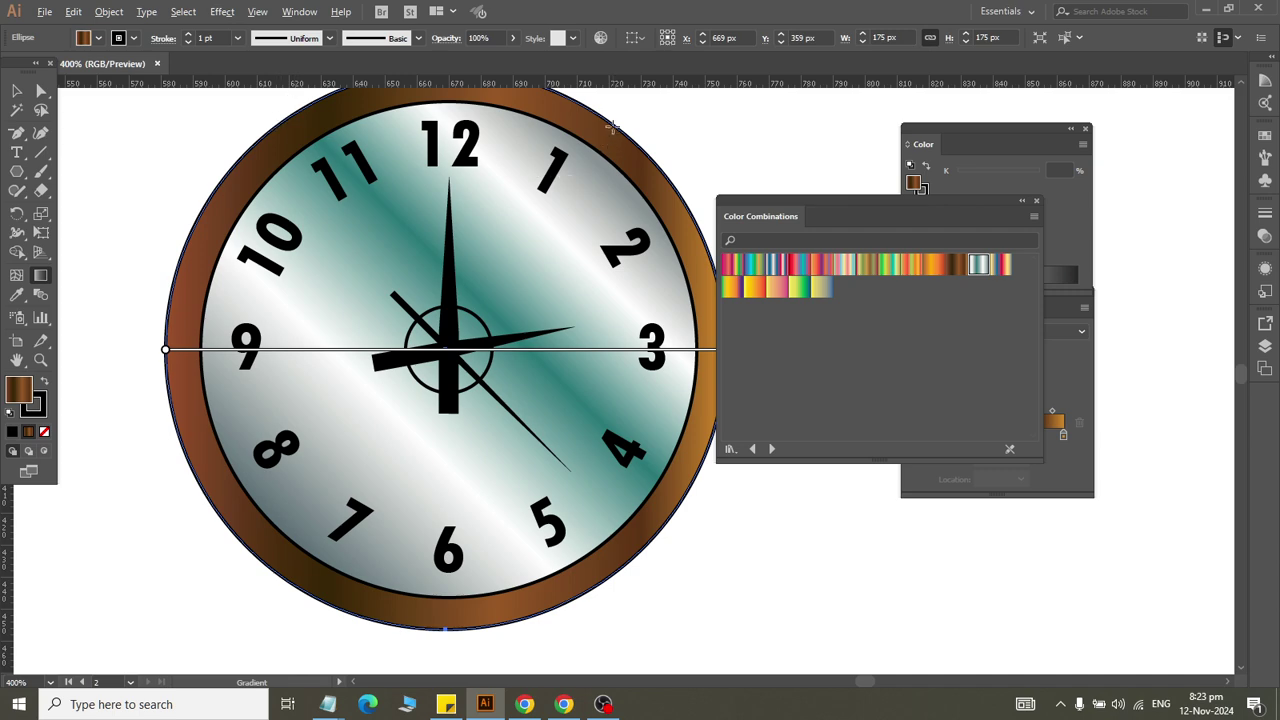
left_click_drag(612, 126, 220, 526)
left_click(16, 90)
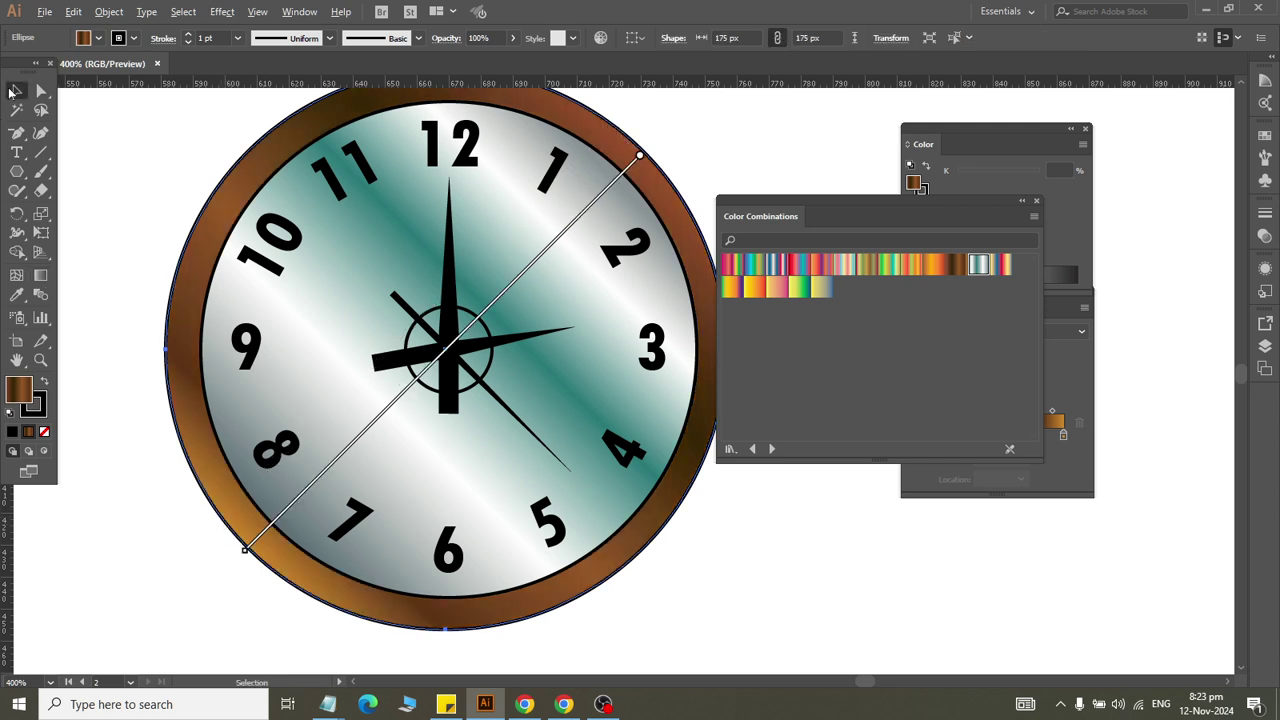
left_click(134, 205)
key("ctrl+minus")
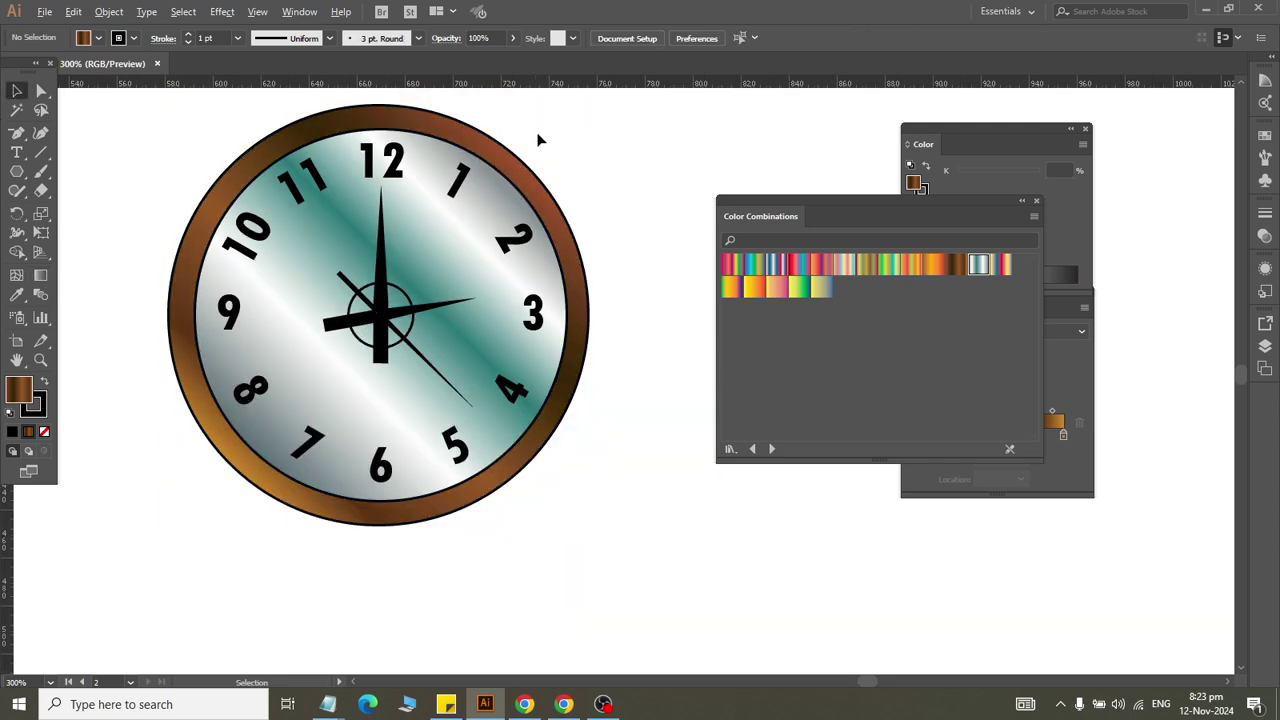
Step: Set the brown rim's stroke to None to remove its black outline
left_click(508, 196)
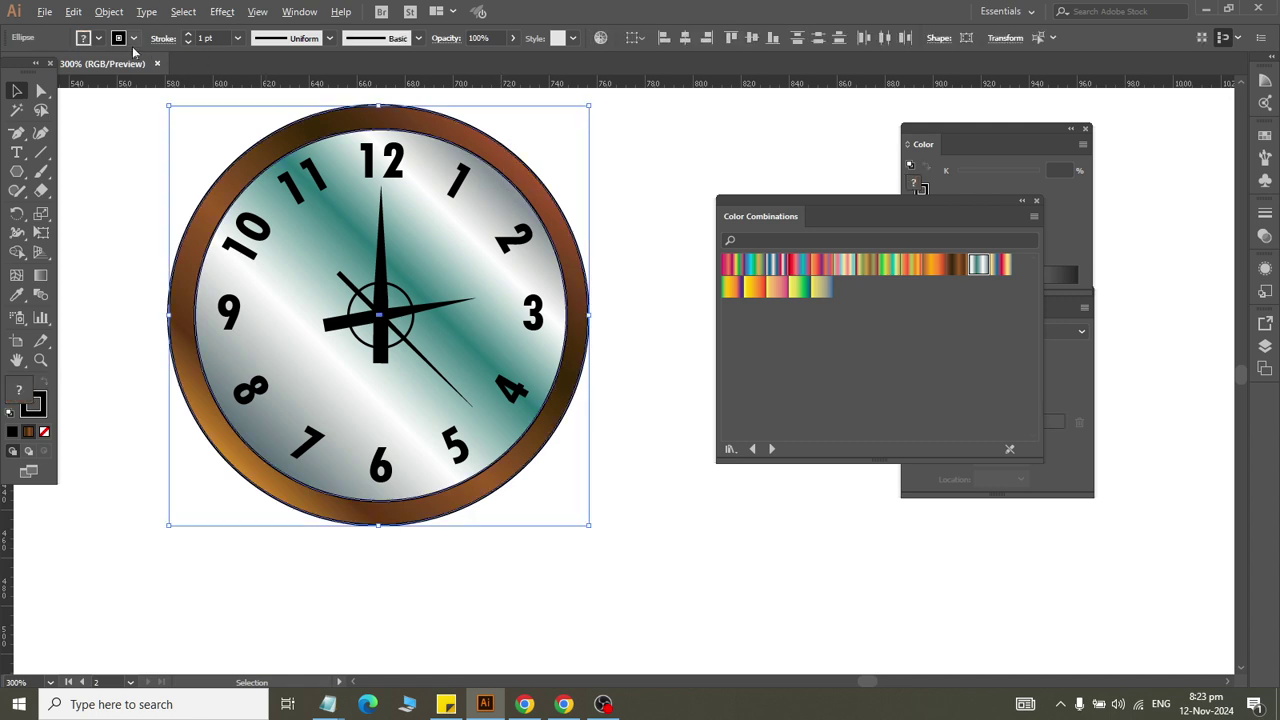
left_click(133, 38)
left_click(10, 65)
left_click(595, 166)
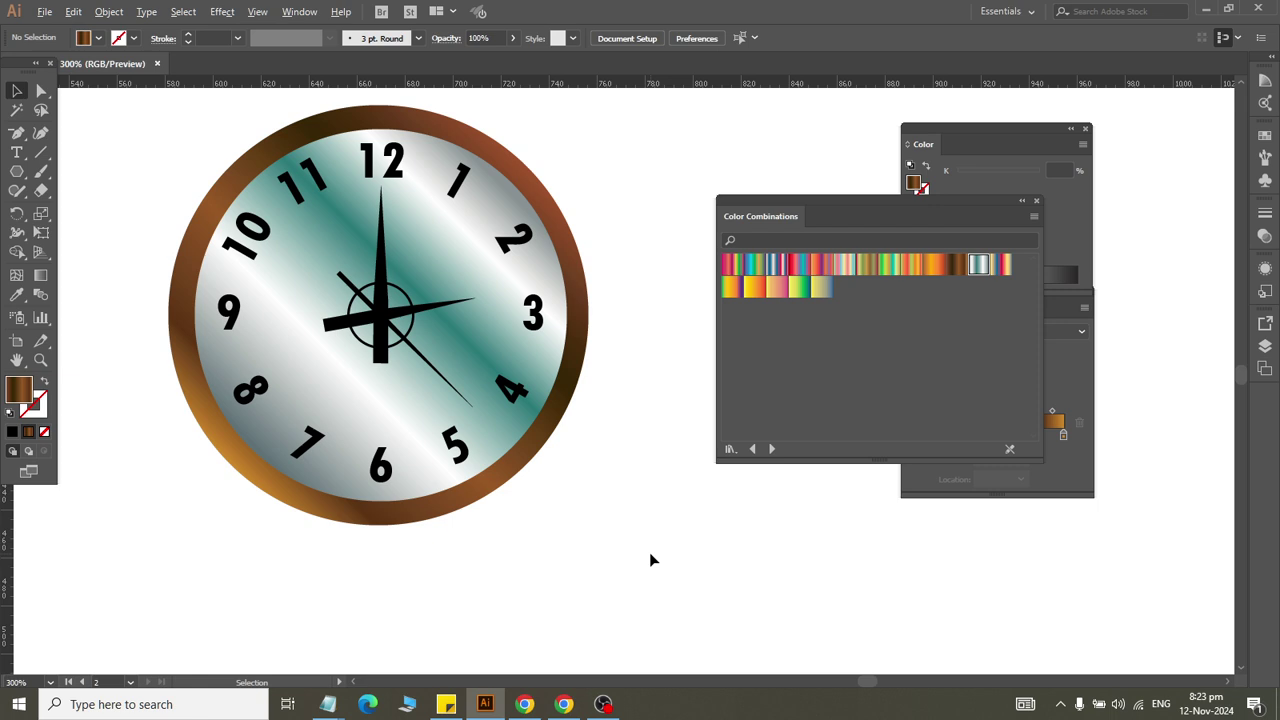
Step: Give the brown outer rim an Outer Glow in Normal mode (75% opacity, 5 px blur)
scroll(649, 552, "up", 2)
left_click(414, 150)
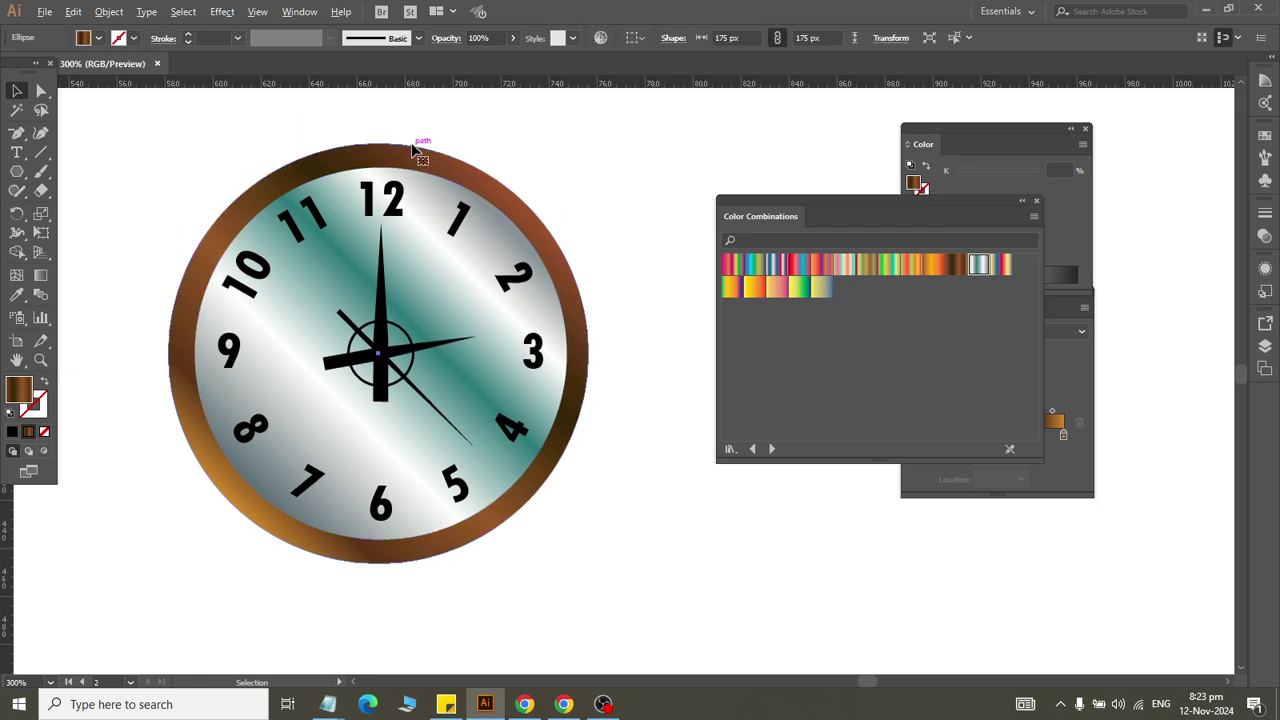
left_click(222, 11)
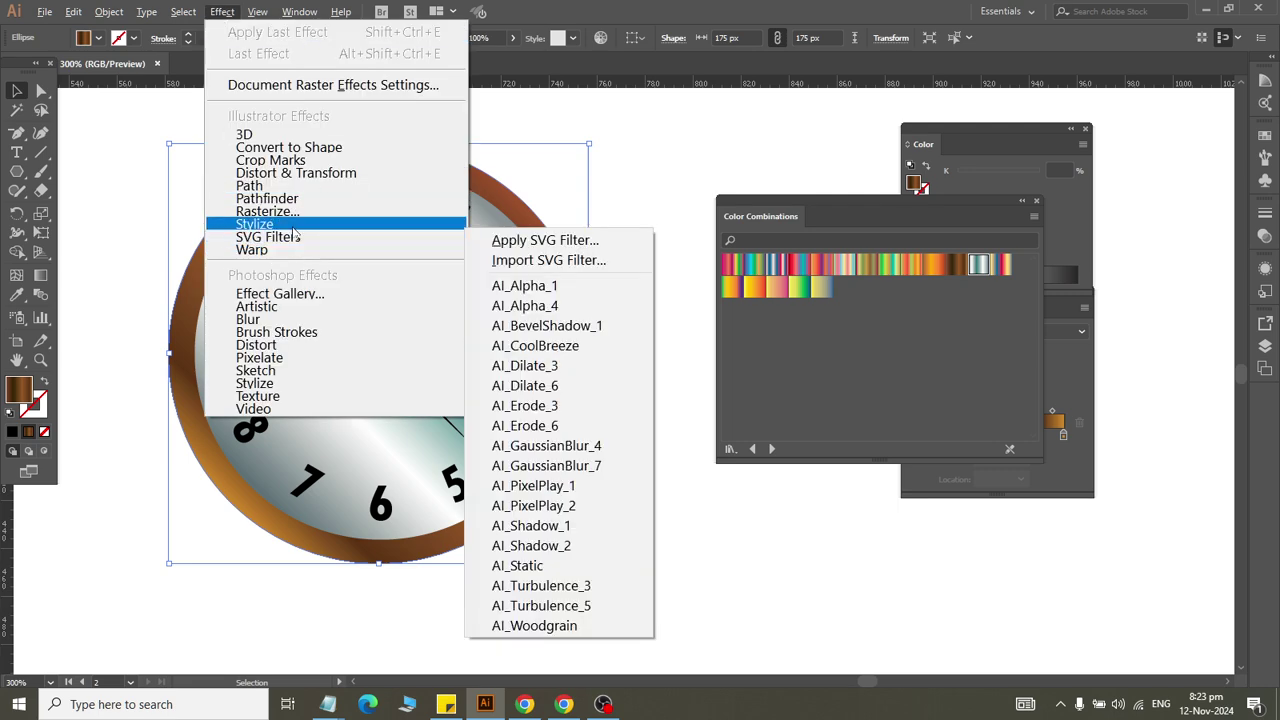
mouse_move(255, 223)
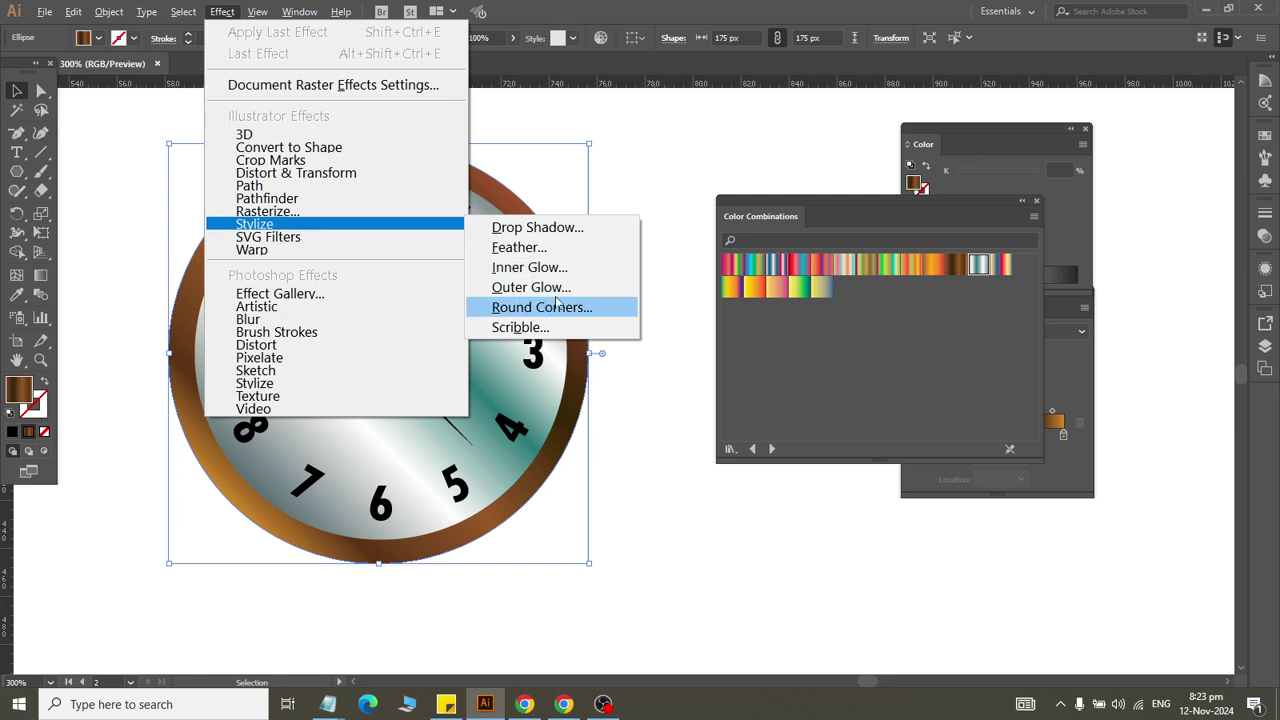
left_click(535, 287)
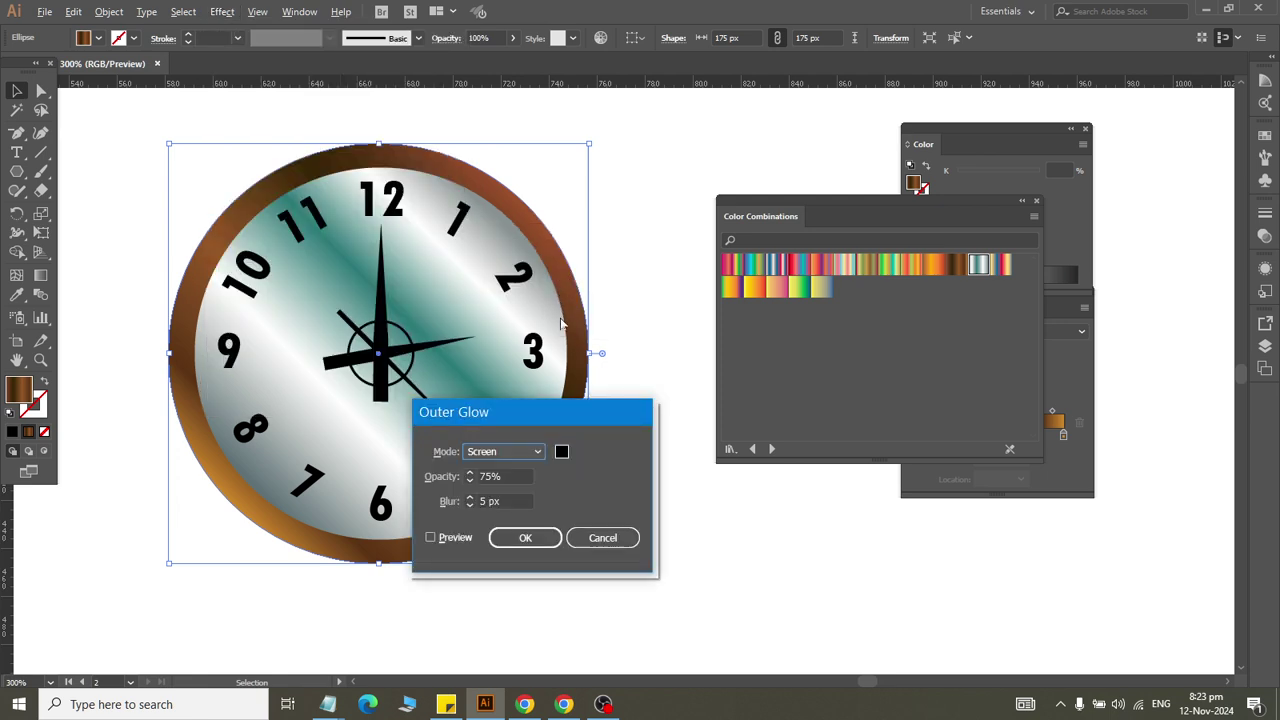
left_click(446, 546)
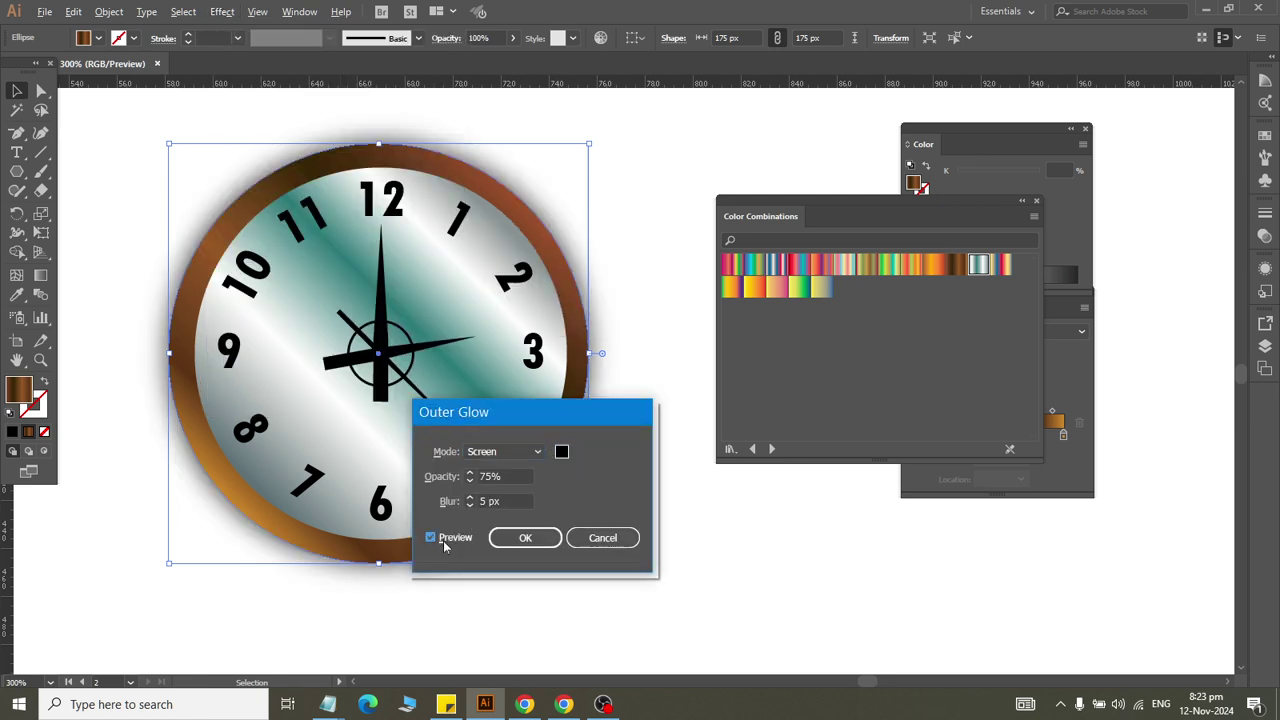
left_click(515, 452)
left_click(505, 175)
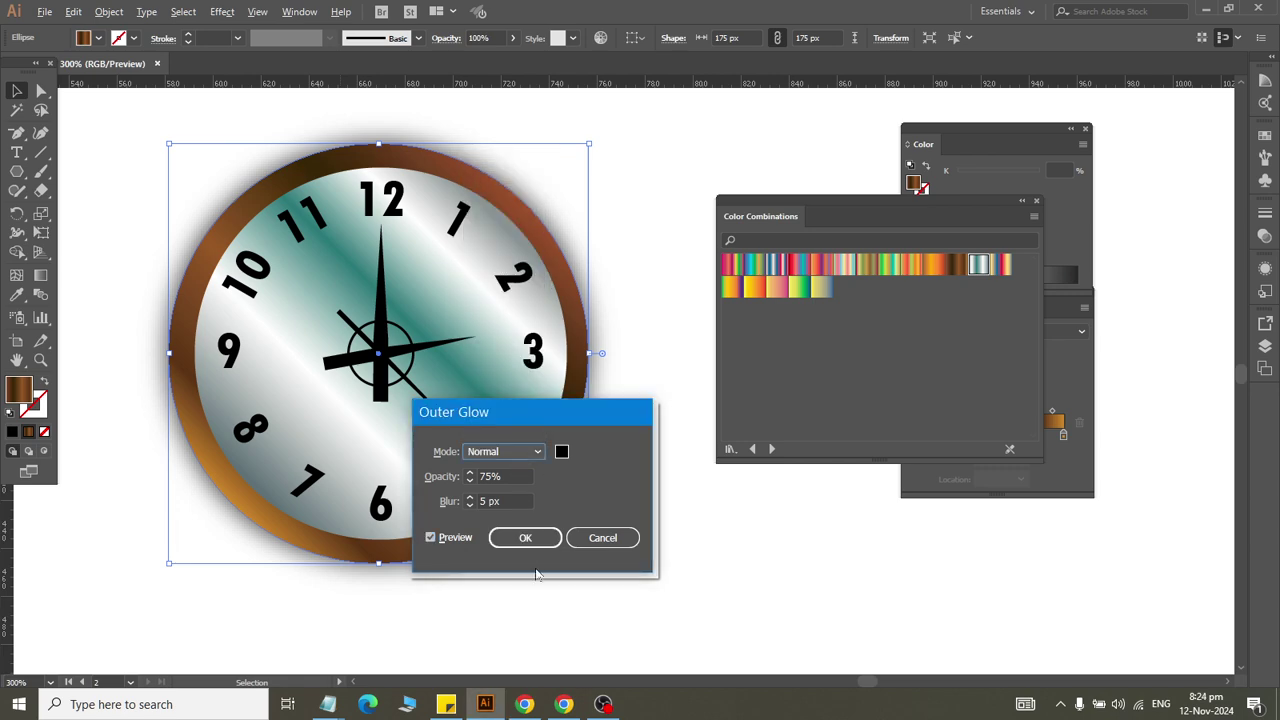
left_click(525, 538)
left_click(730, 568)
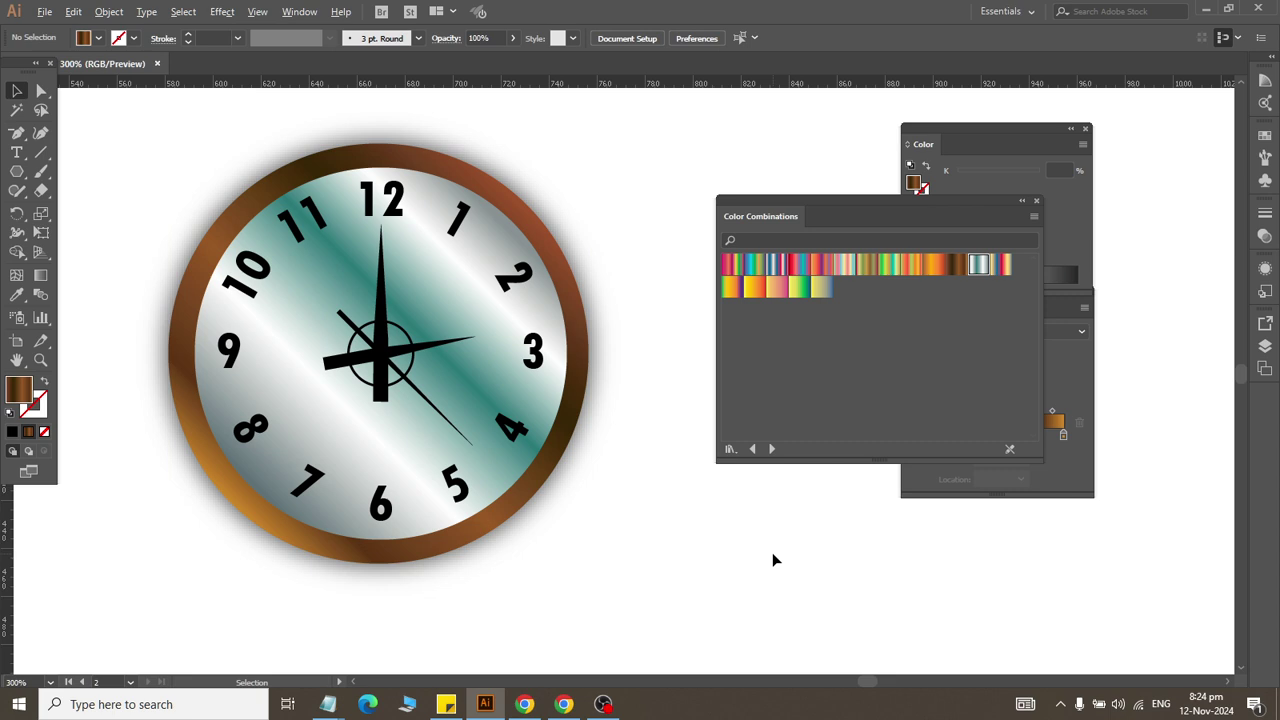
Step: Apply the default Outer Glow (Normal, 75%, 5 px) to the teal-silver clock face circle
left_click(288, 522)
left_click(222, 11)
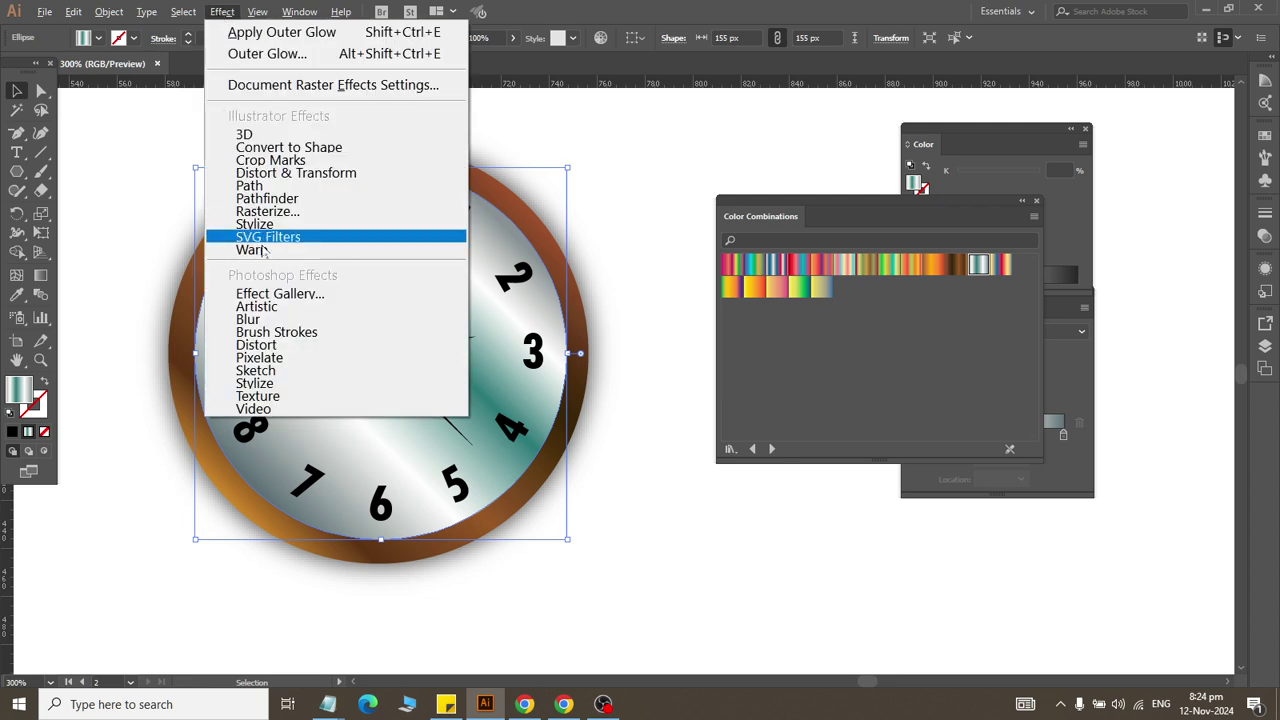
mouse_move(255, 223)
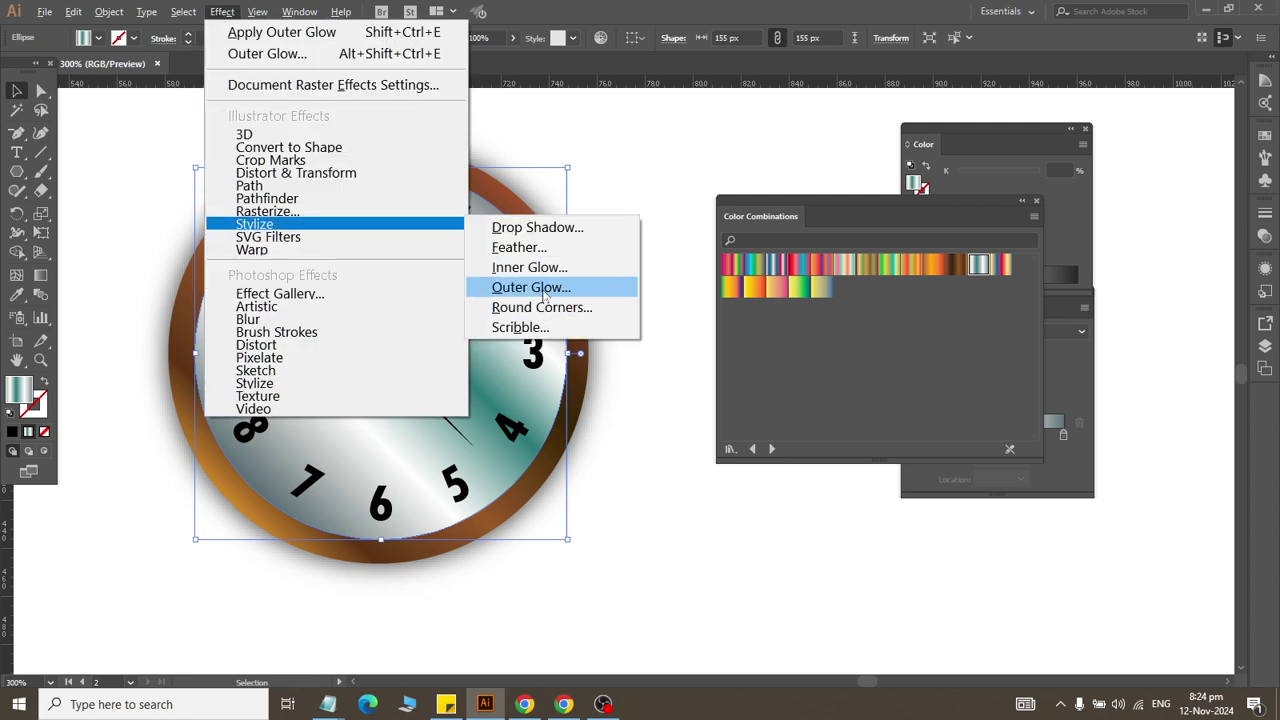
left_click(531, 287)
left_click(455, 539)
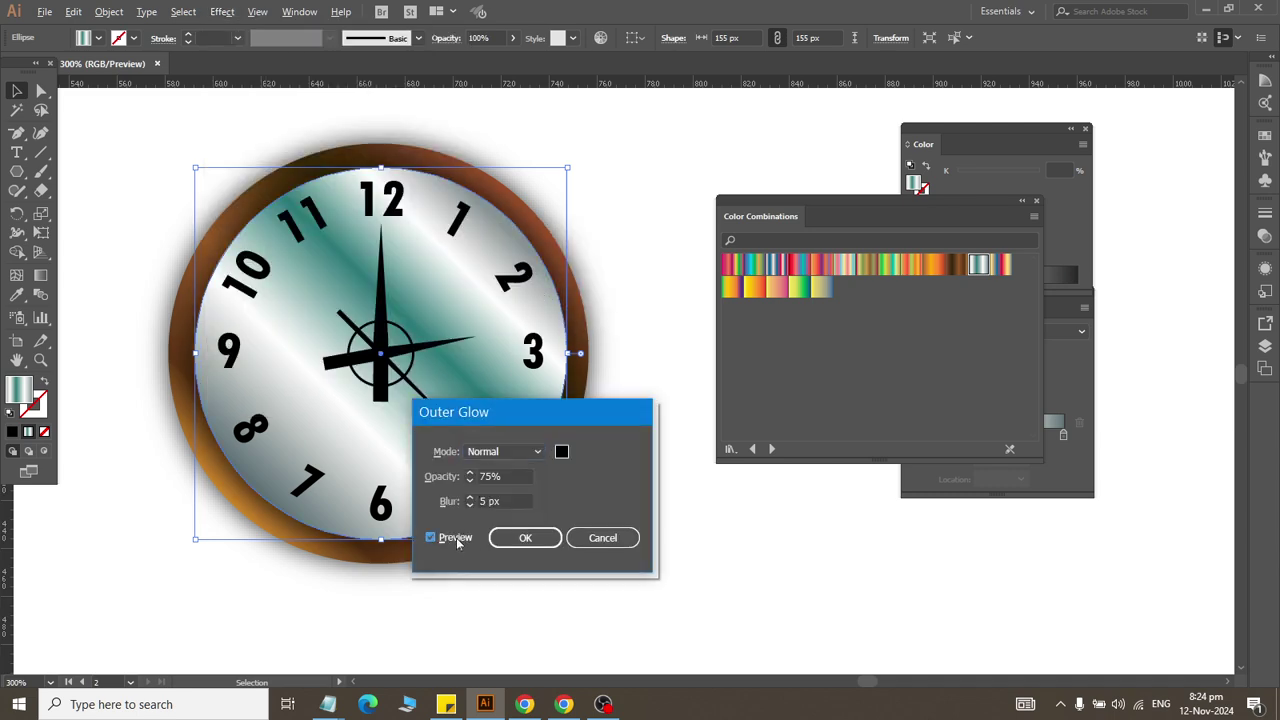
left_click(528, 541)
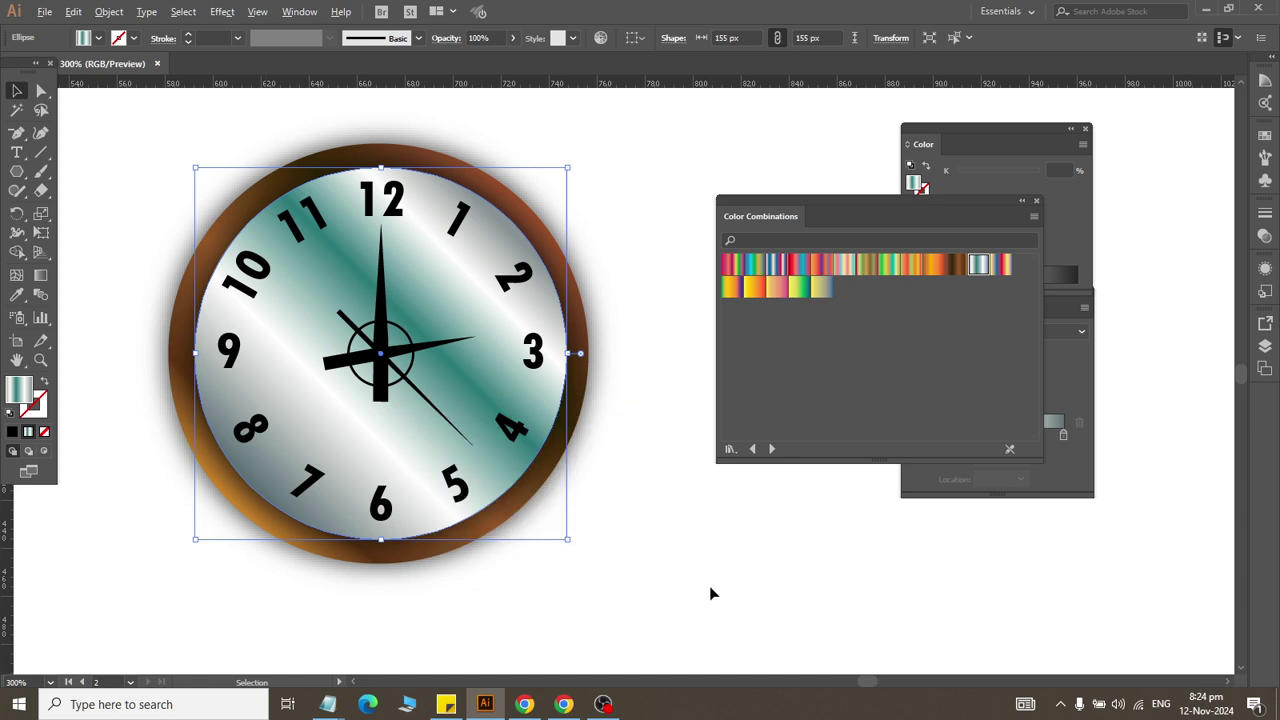
left_click(712, 592)
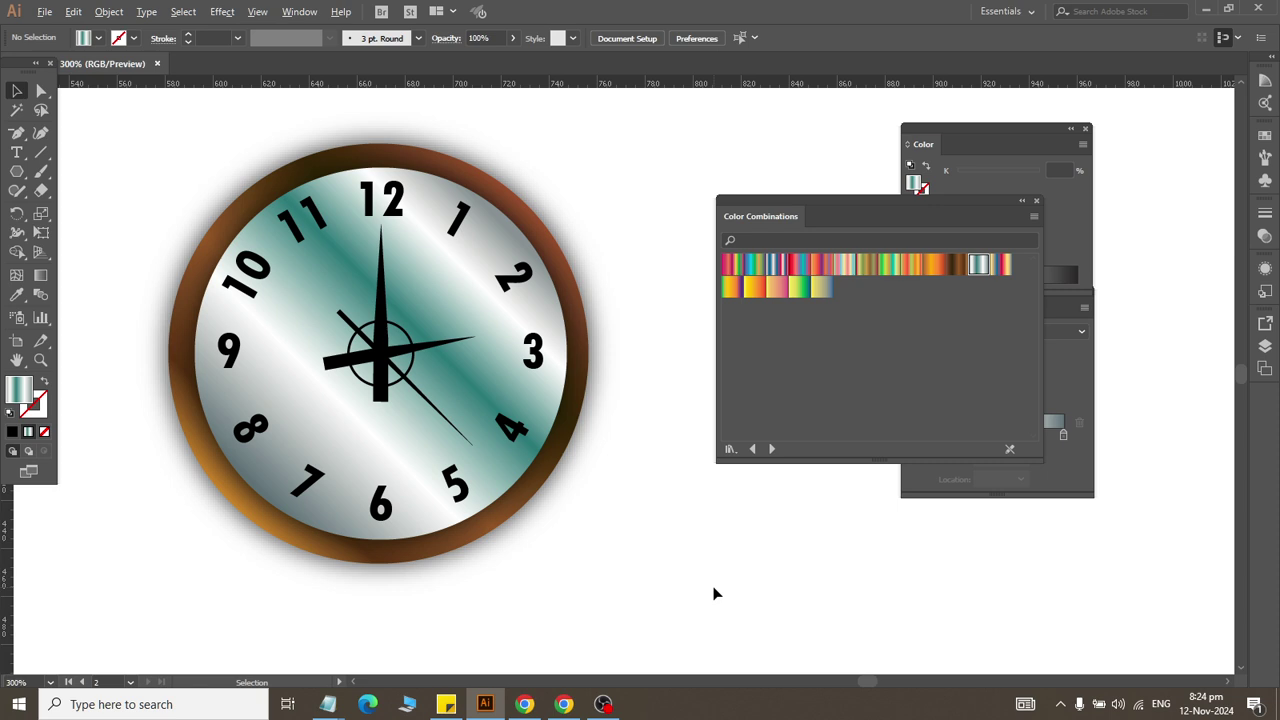
Step: Shrink the centre ring to 21 px, give it a gradient fill and remove its black stroke
scroll(543, 386, "up", 1)
scroll(346, 343, "up", 1)
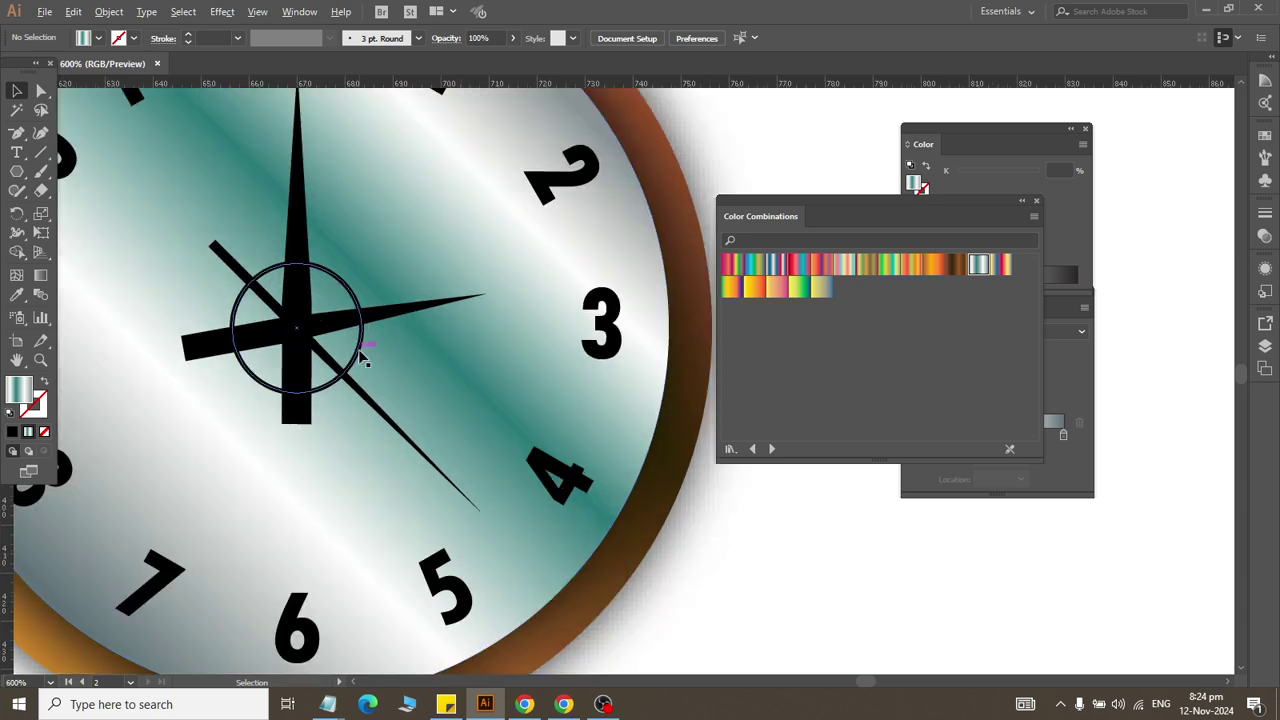
left_click(362, 356)
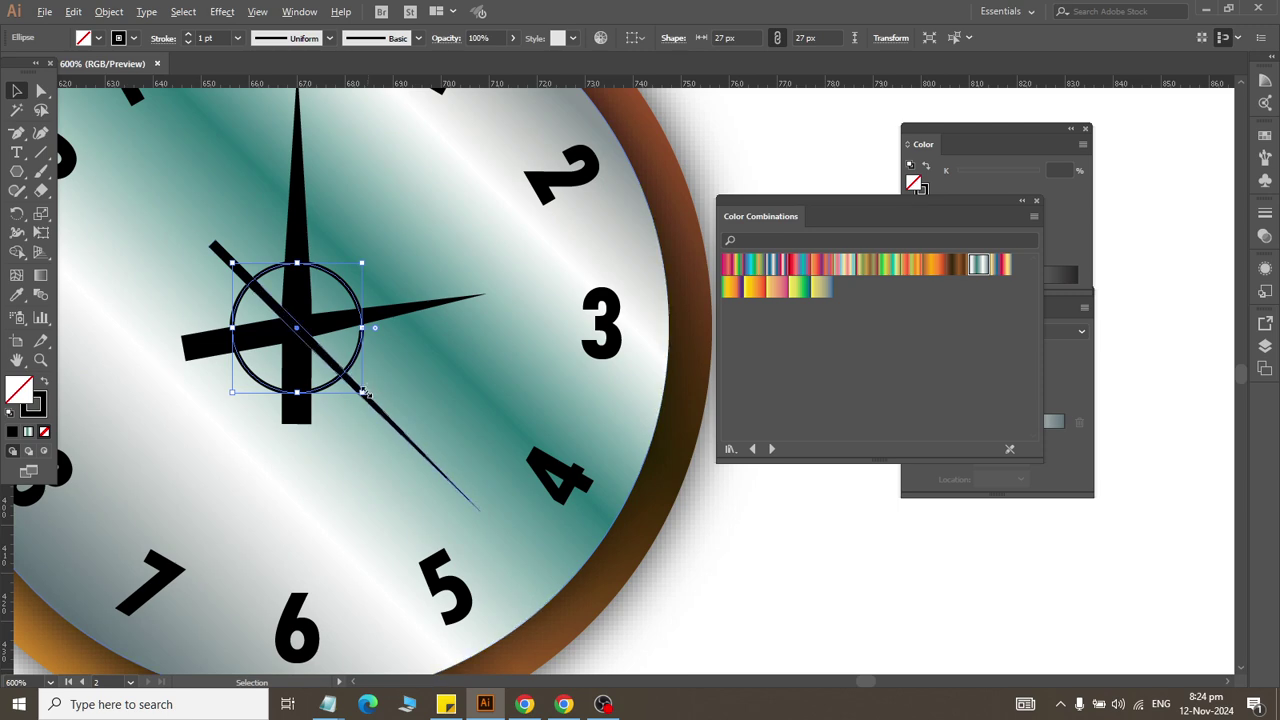
left_click_drag(364, 392, 347, 384)
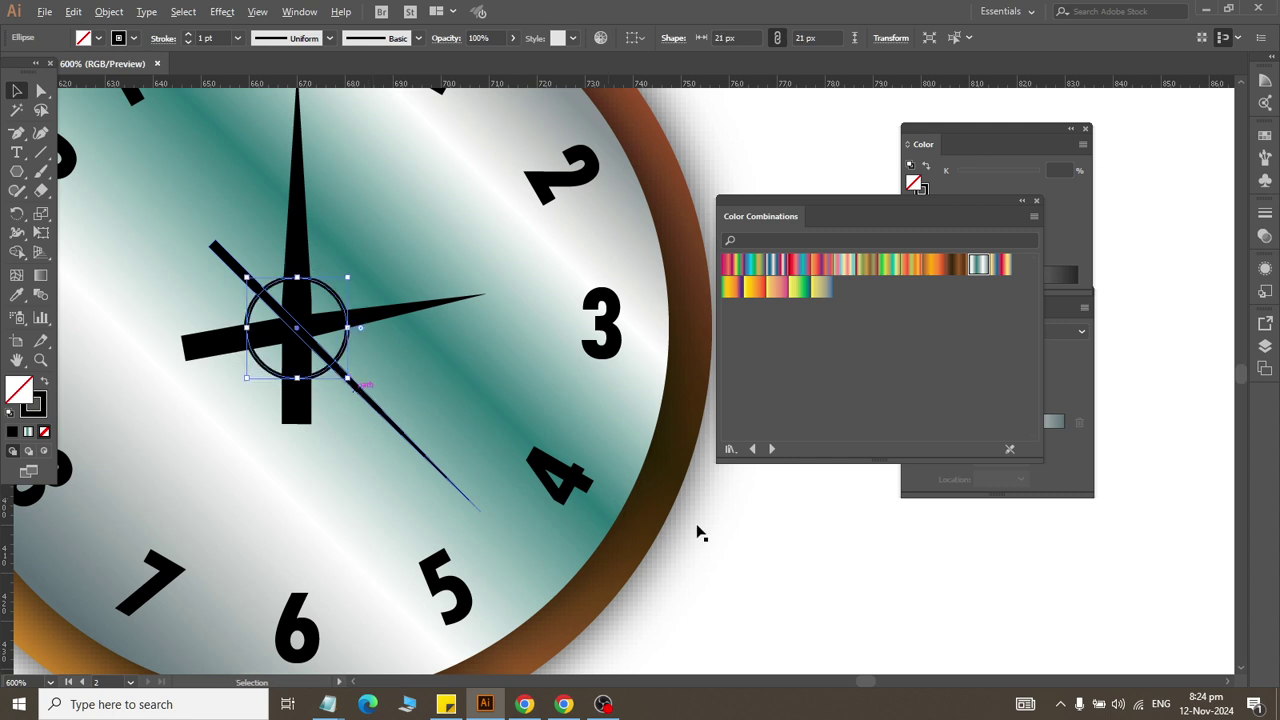
left_click(777, 264)
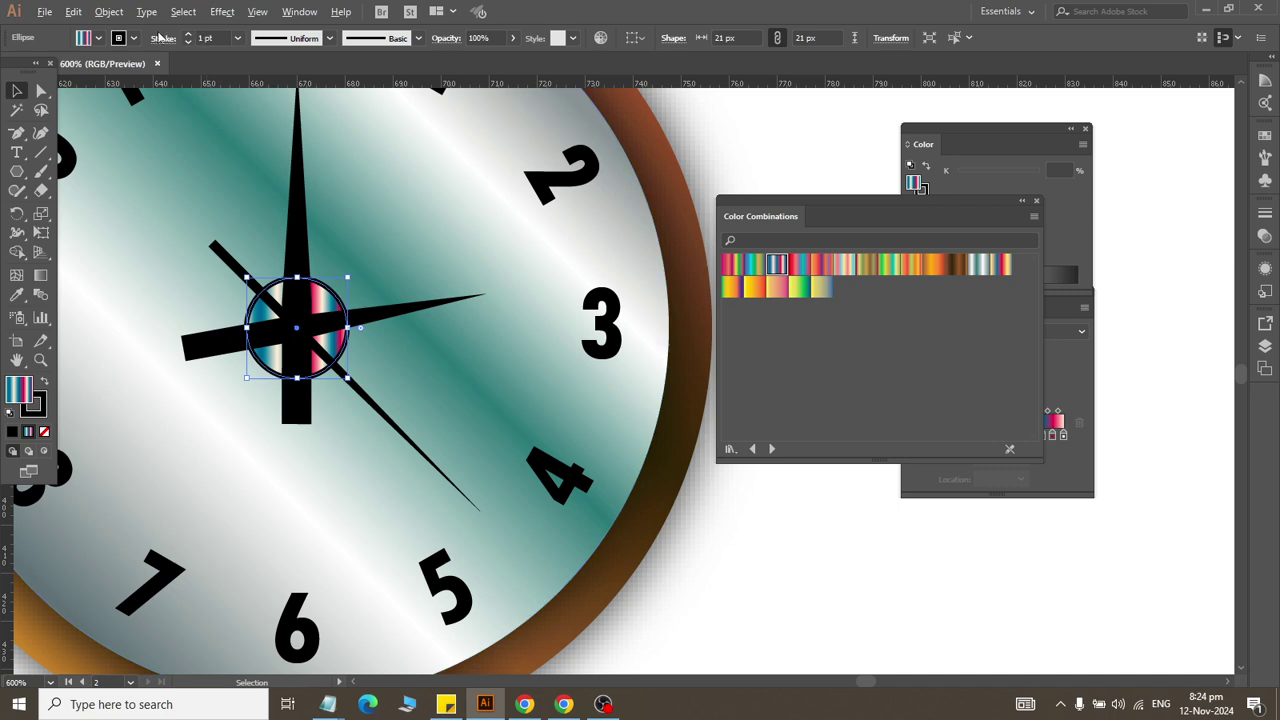
left_click(134, 38)
left_click(10, 65)
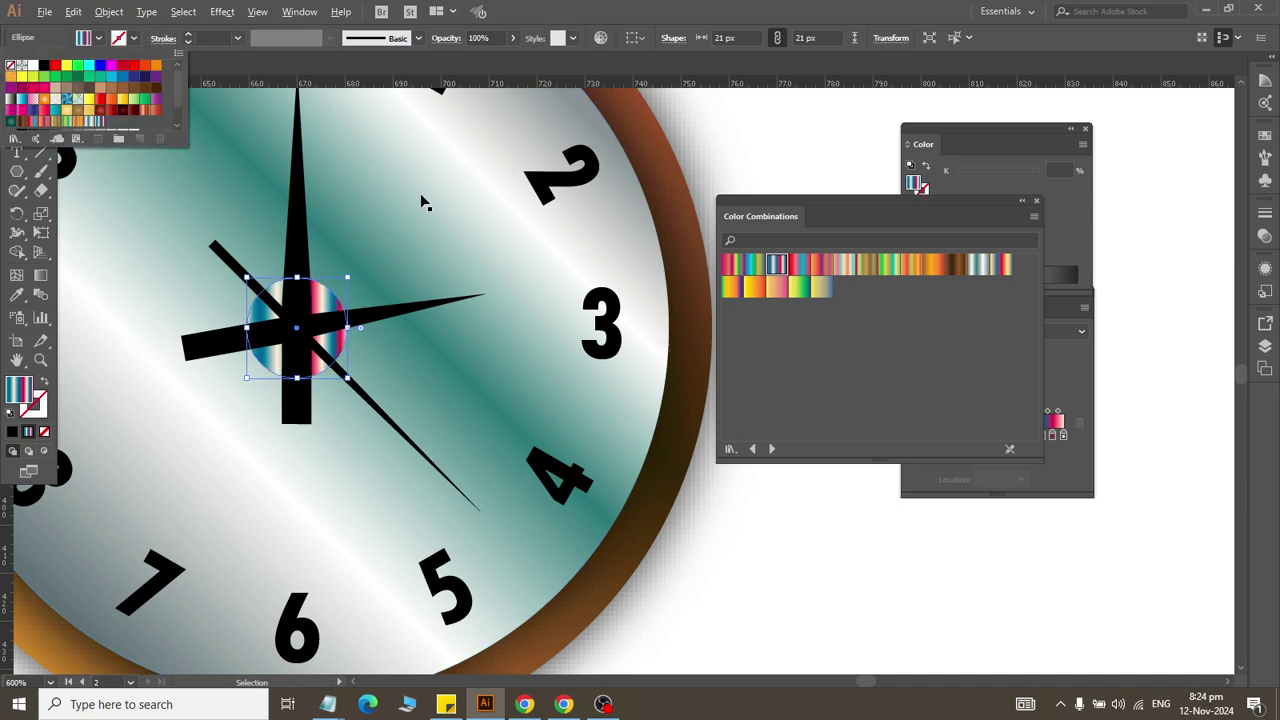
Step: Fill the centre hub with a radial Brown, Dark Brown, Gold gradient
left_click_drag(957, 203, 957, 506)
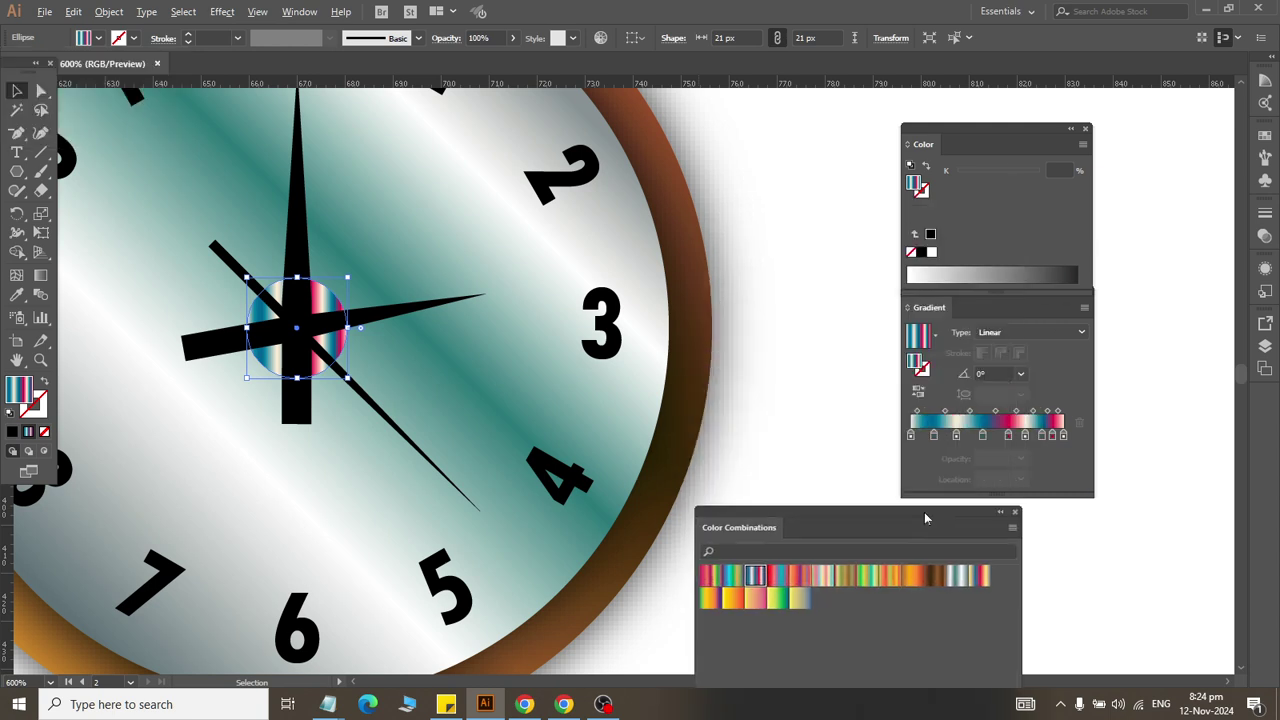
left_click(1030, 332)
left_click(1000, 365)
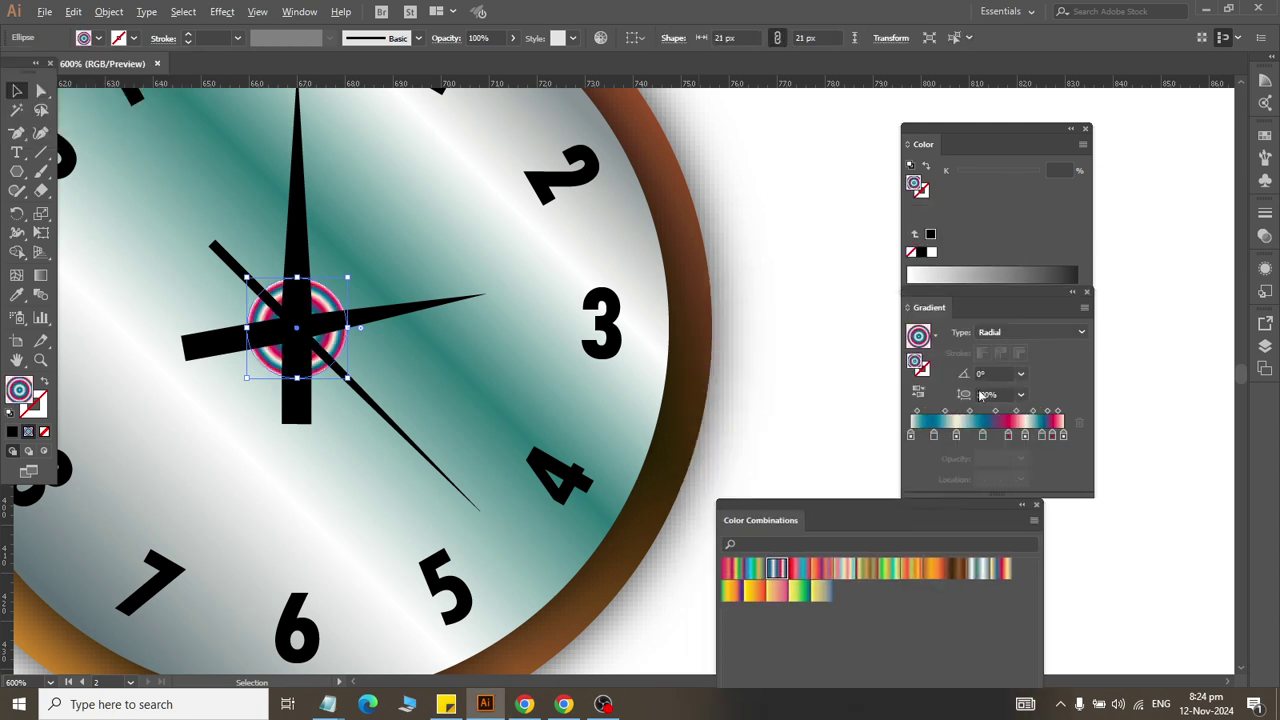
left_click(958, 570)
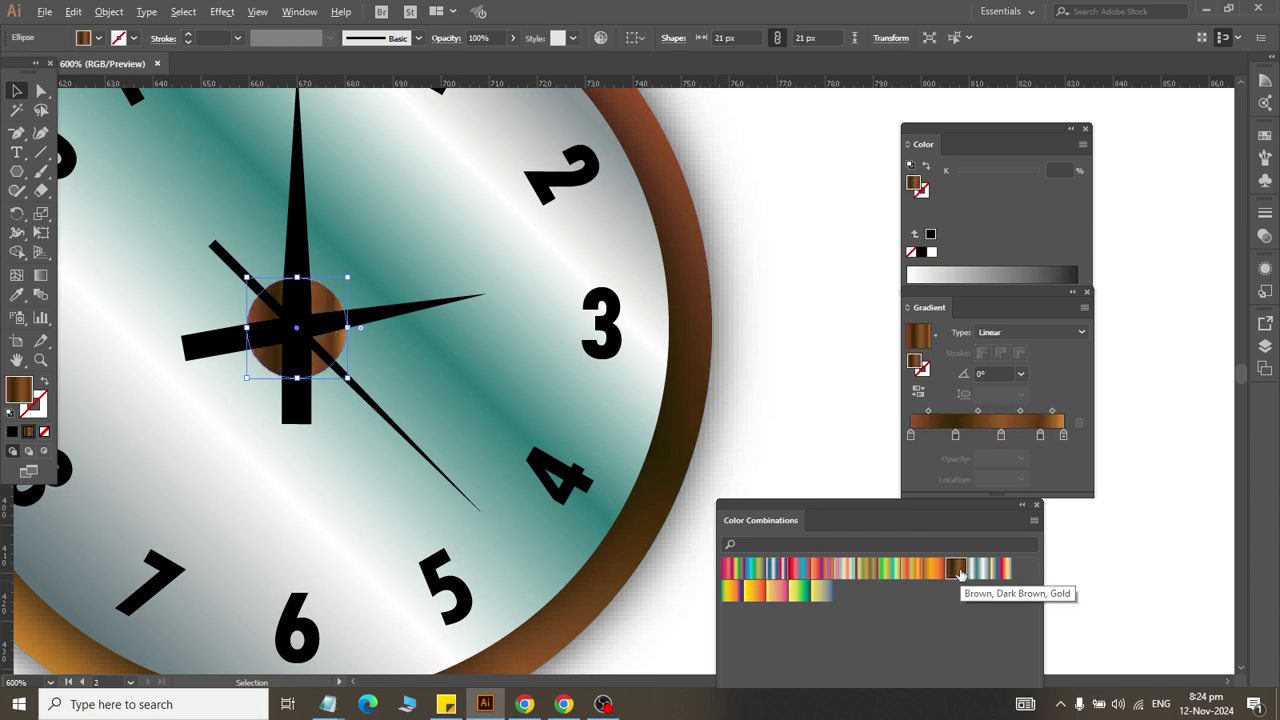
left_click(1014, 332)
left_click(998, 366)
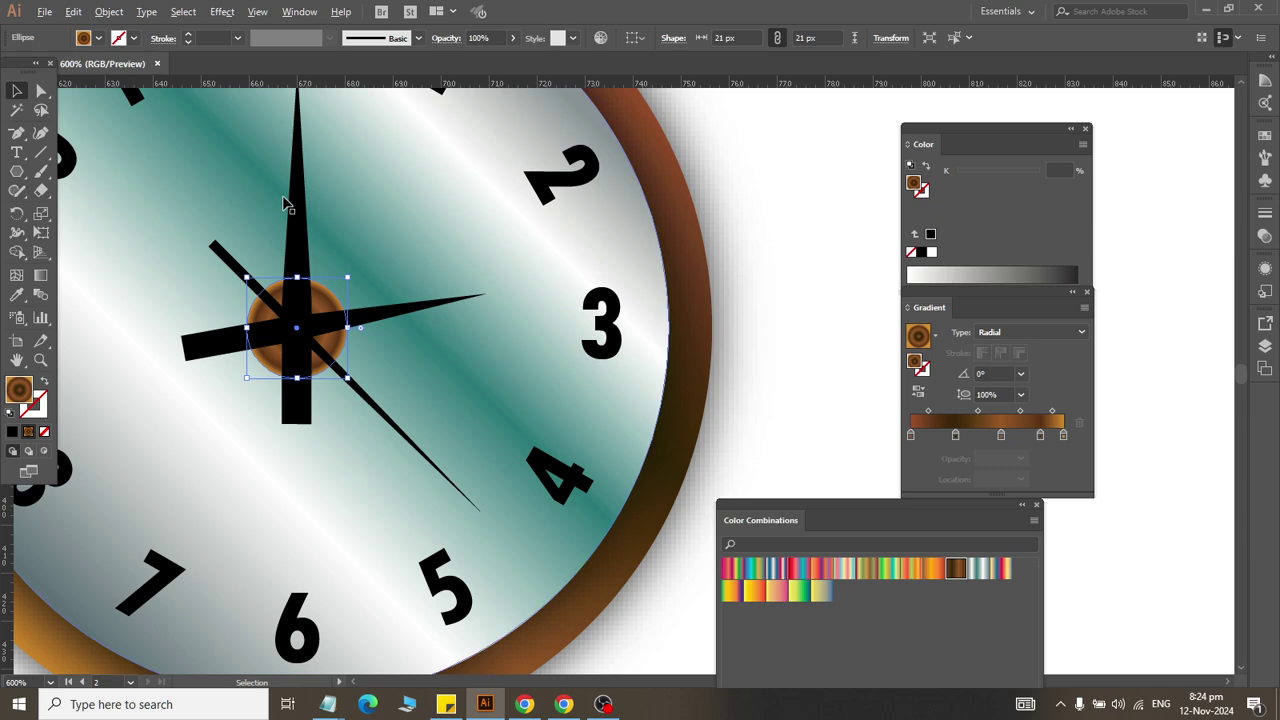
Step: Bring the brown hub in front of the clock hands and shrink it to 12 px
key("ctrl+shift+bracketright")
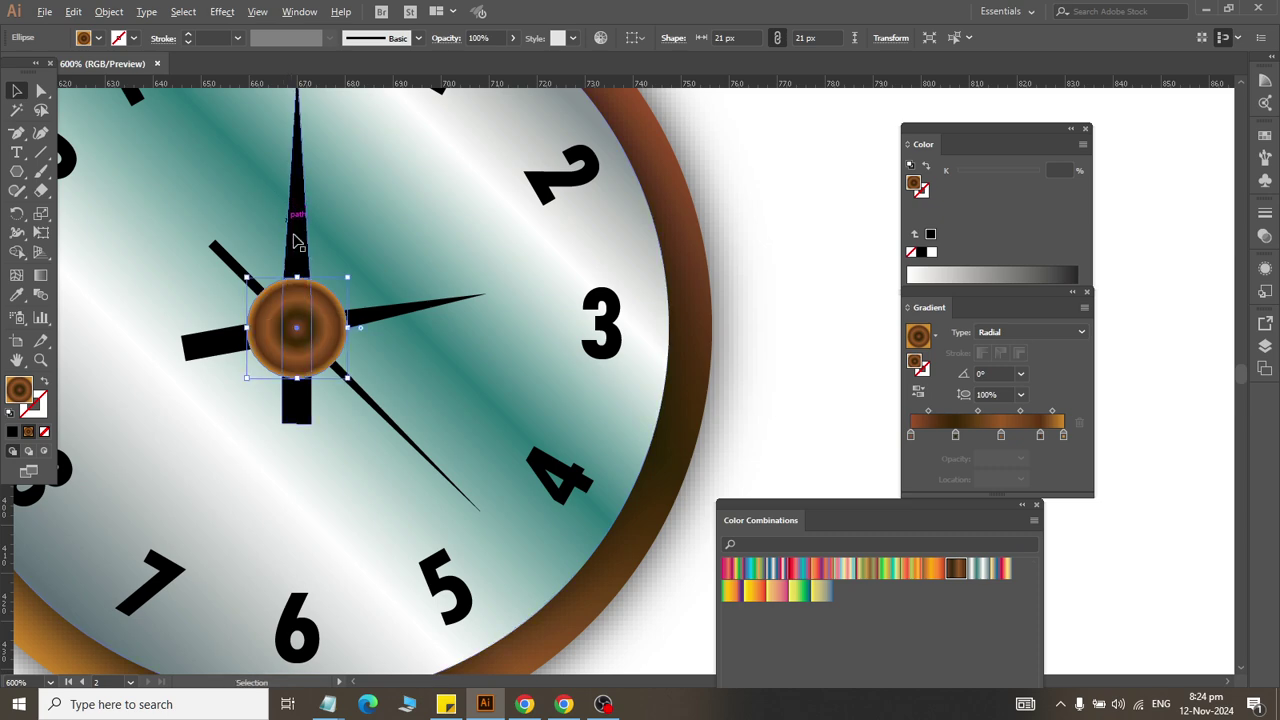
left_click_drag(345, 377, 325, 355)
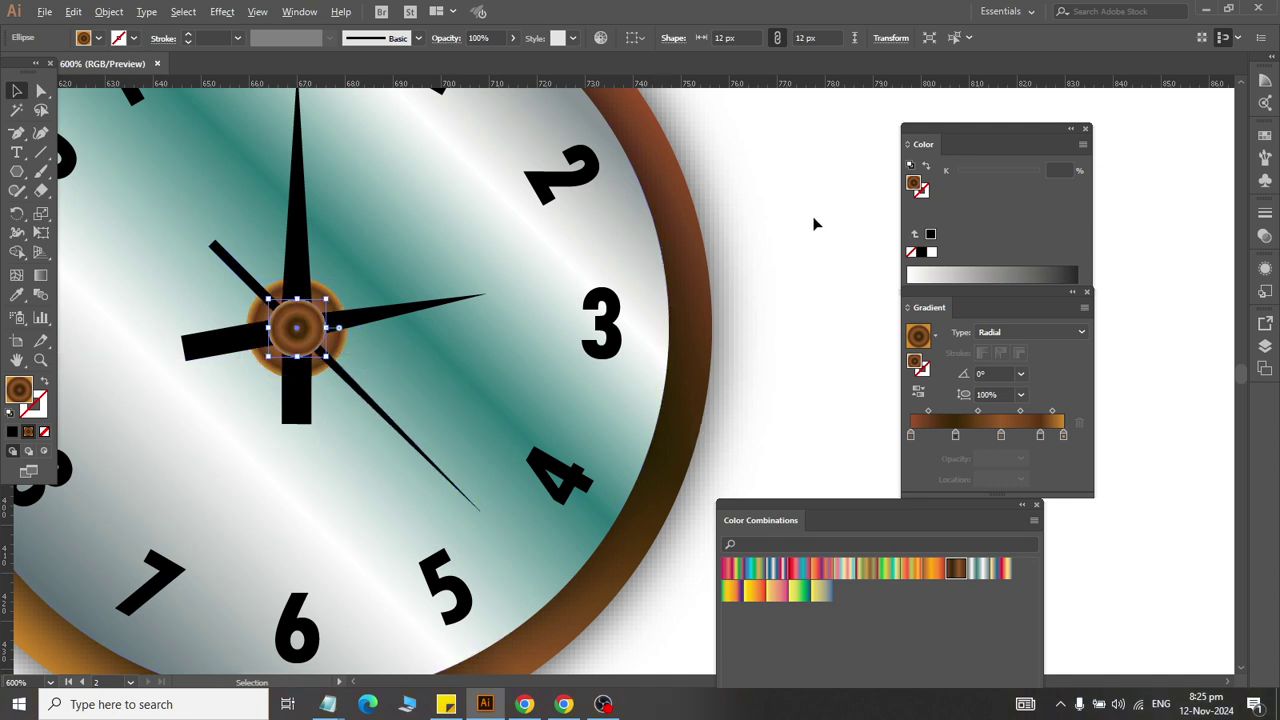
left_click(614, 591)
scroll(478, 370, "down", 2)
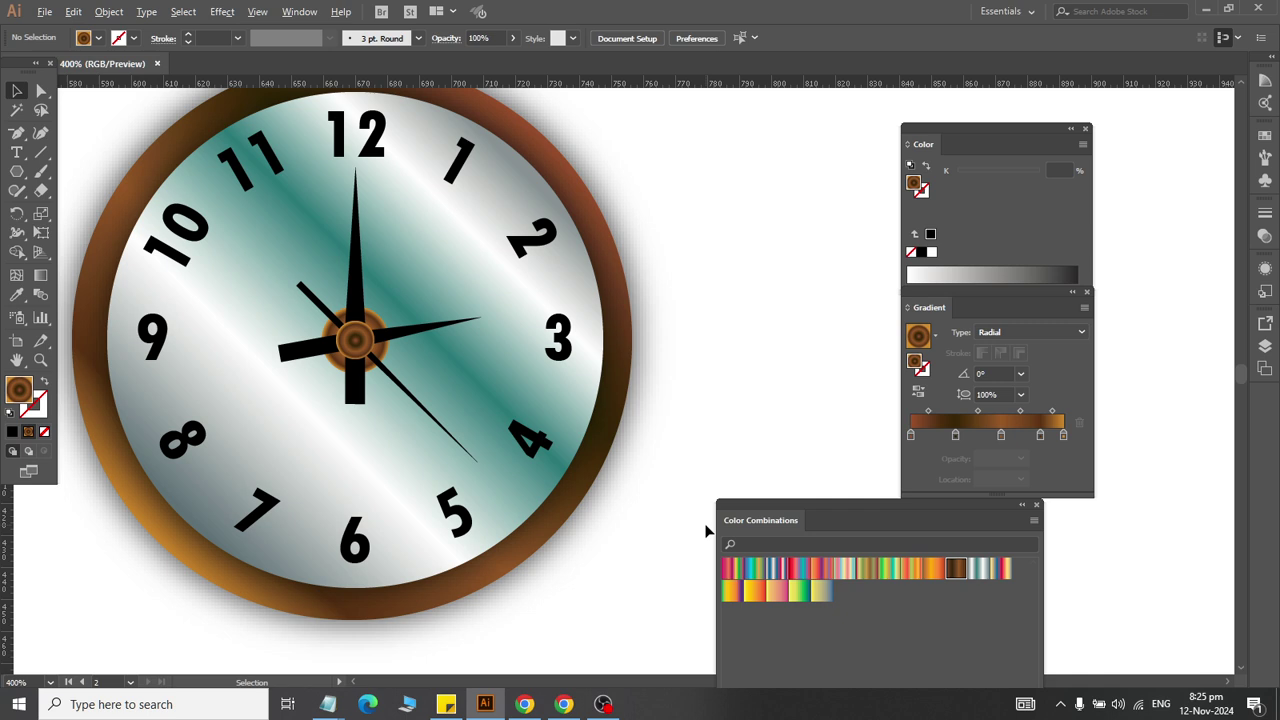
left_click(355, 342)
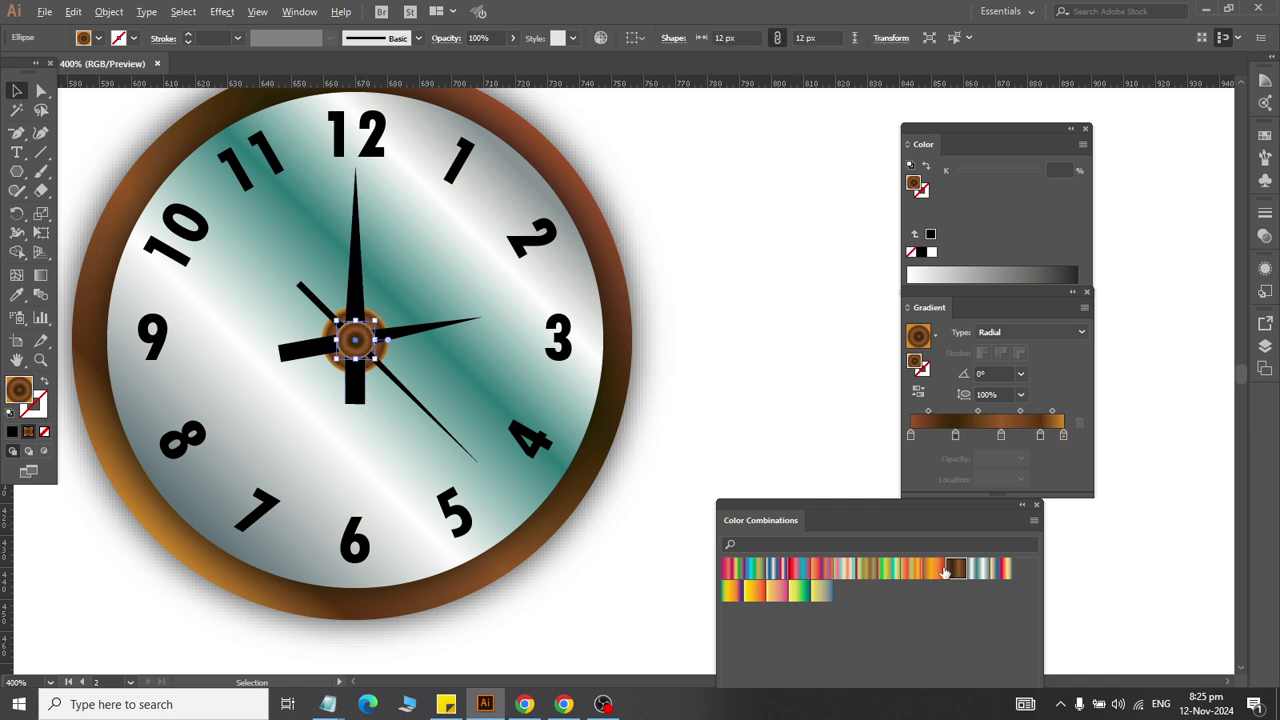
left_click(978, 573)
left_click(768, 390)
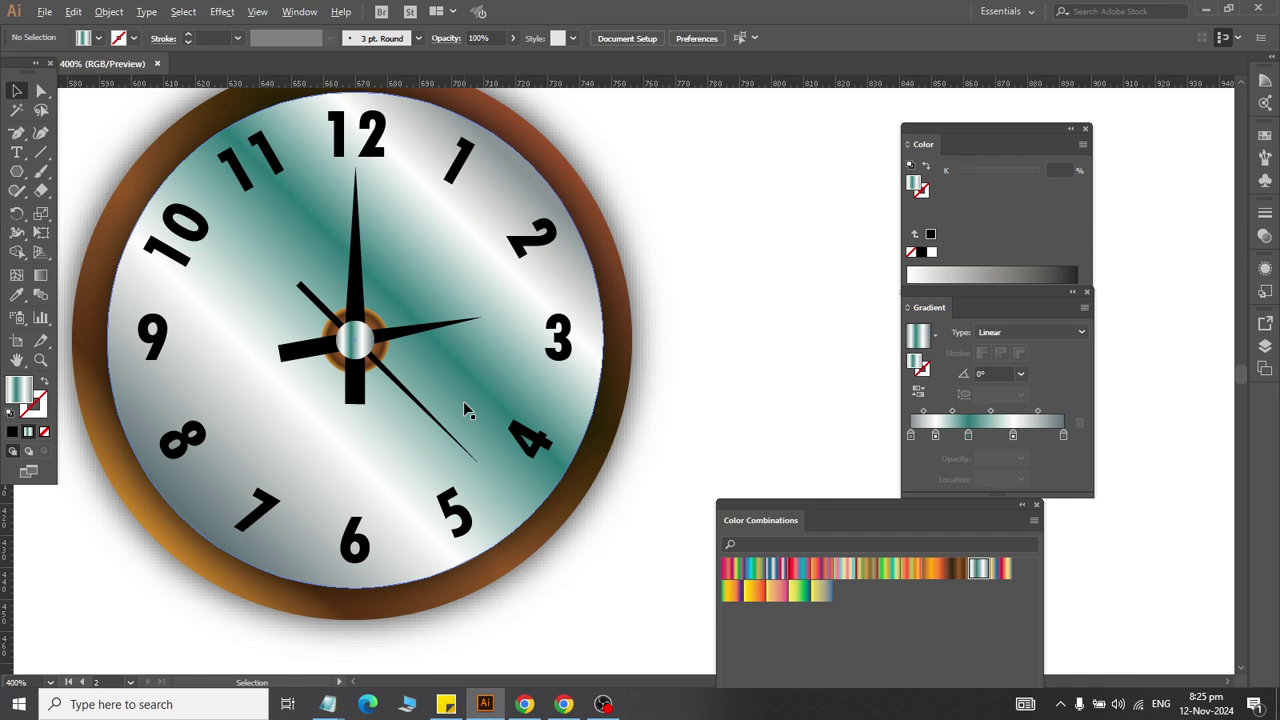
key("ctrl+z")
key("ctrl+z")
left_click(685, 194)
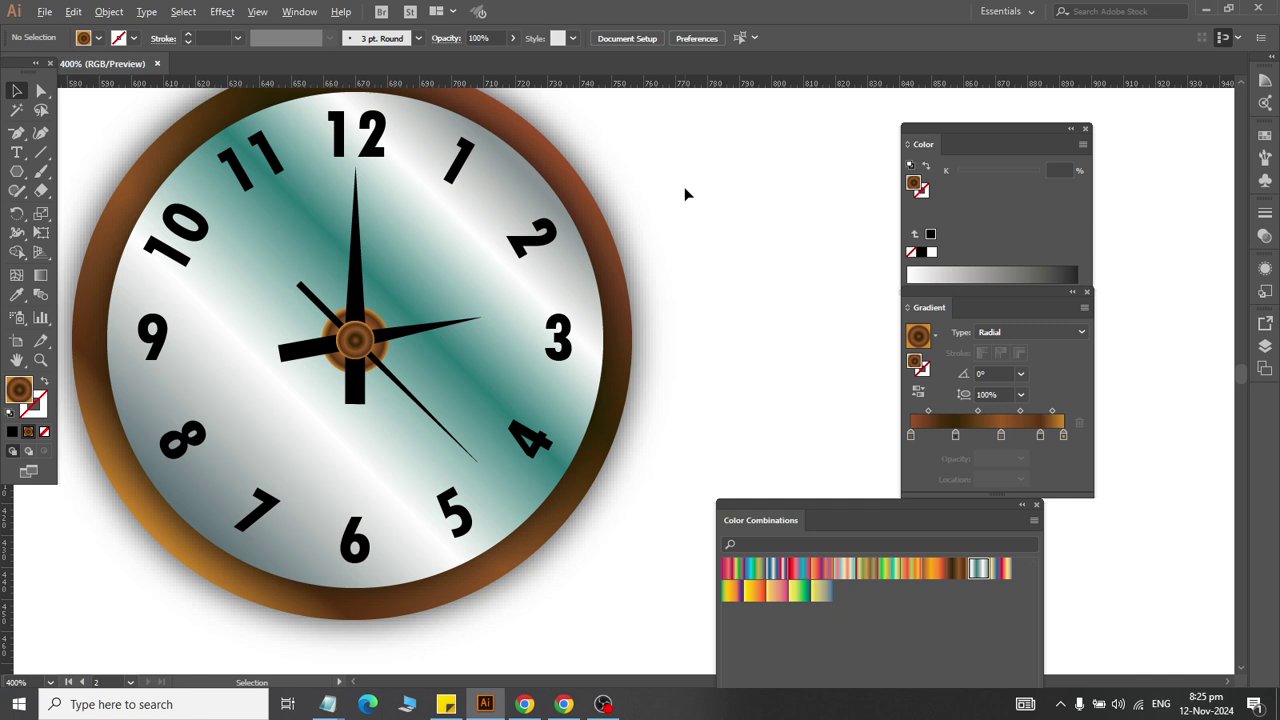
scroll(685, 193, "up", 2)
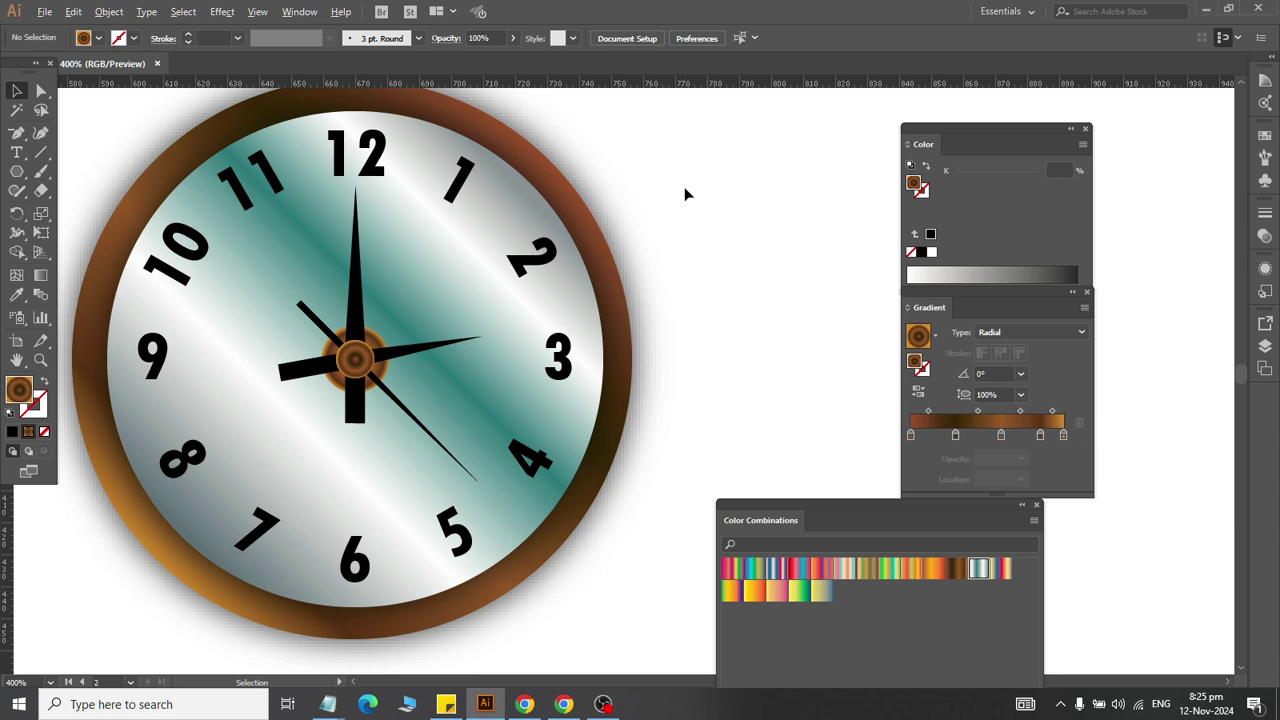
Step: Select all twelve clock numerals, from 12 around the dial to 1
left_click(370, 150)
left_click(272, 185, "shift")
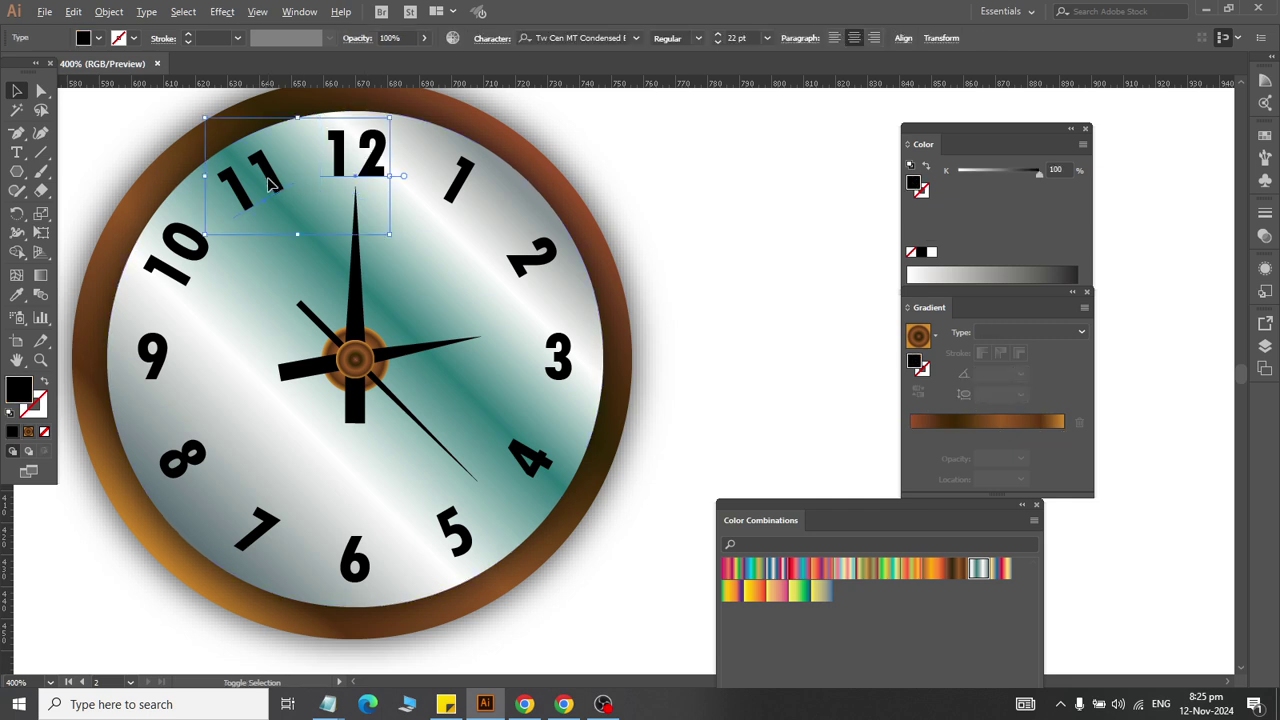
left_click(183, 262, "shift")
left_click(156, 360, "shift")
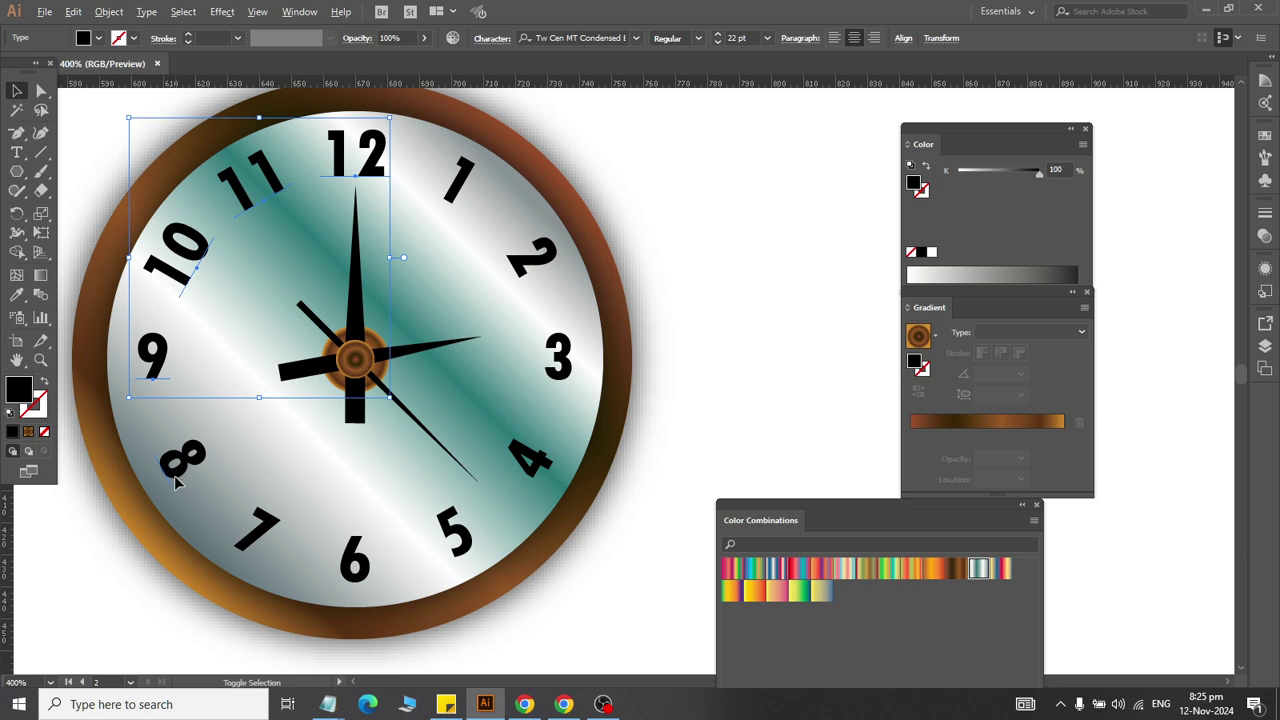
left_click(181, 475, "shift")
left_click(262, 542, "shift")
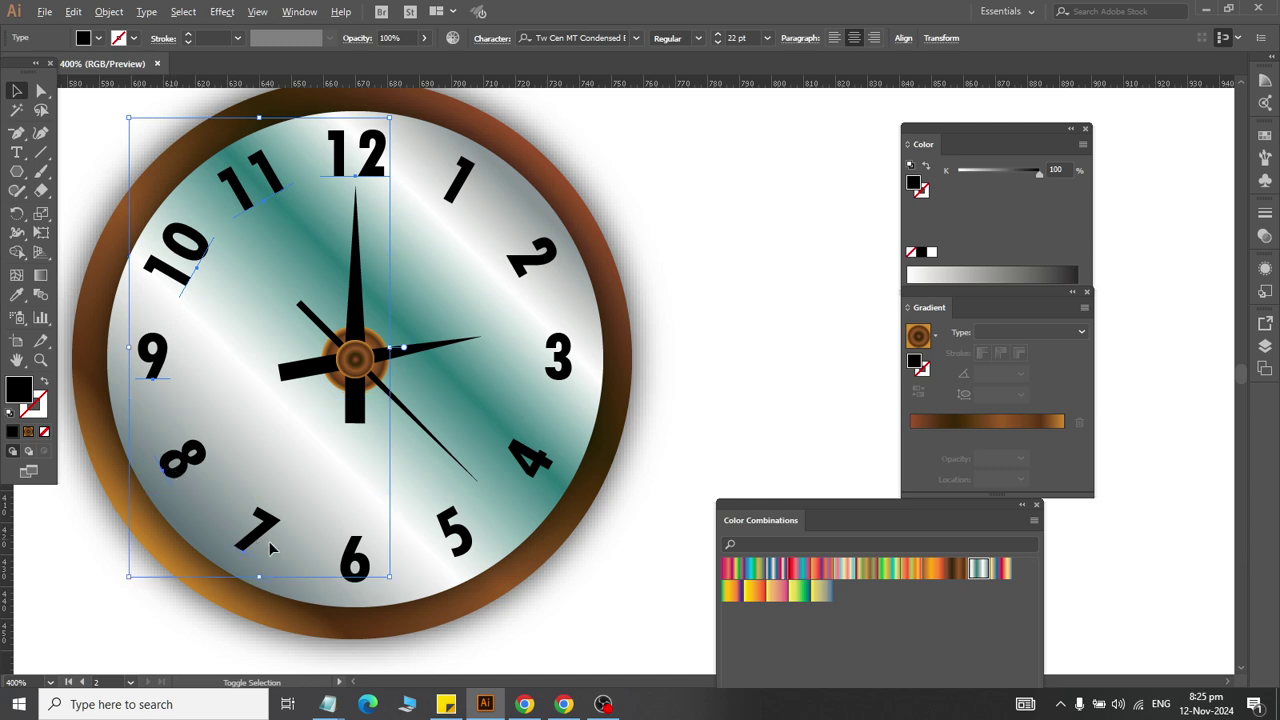
left_click(360, 566, "shift")
left_click(468, 535, "shift")
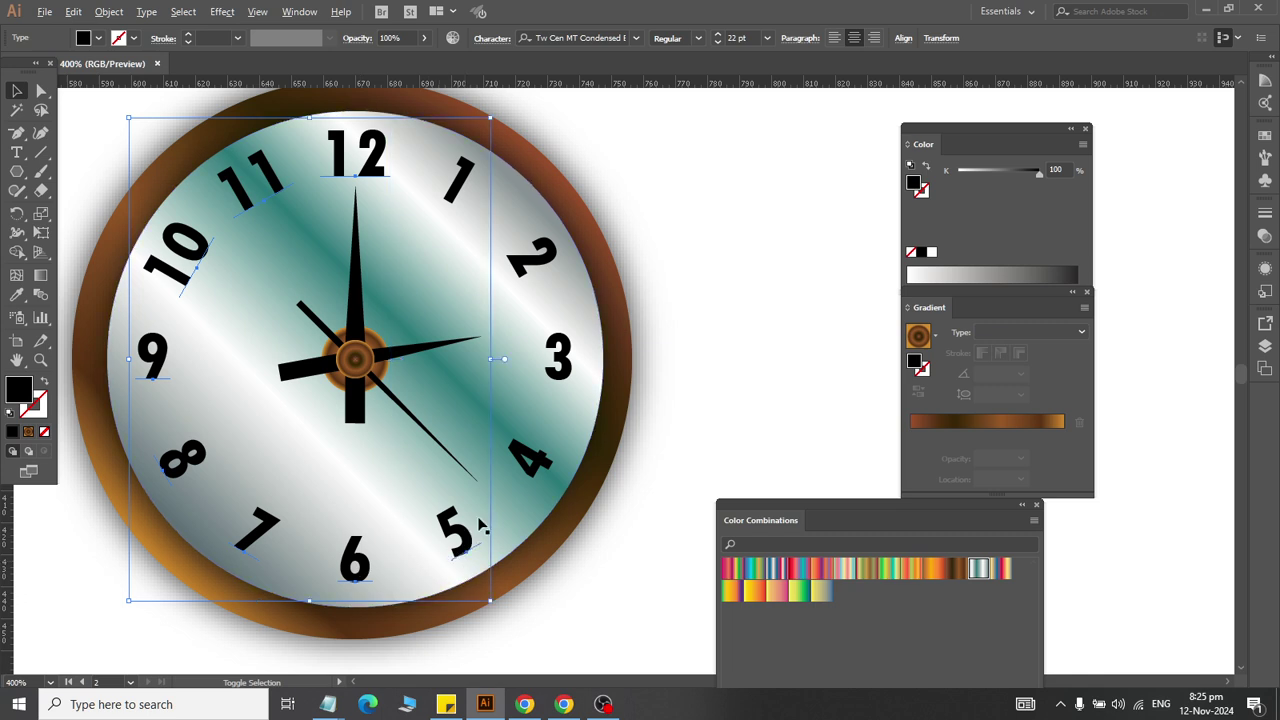
left_click(540, 465, "shift")
left_click(562, 372, "shift")
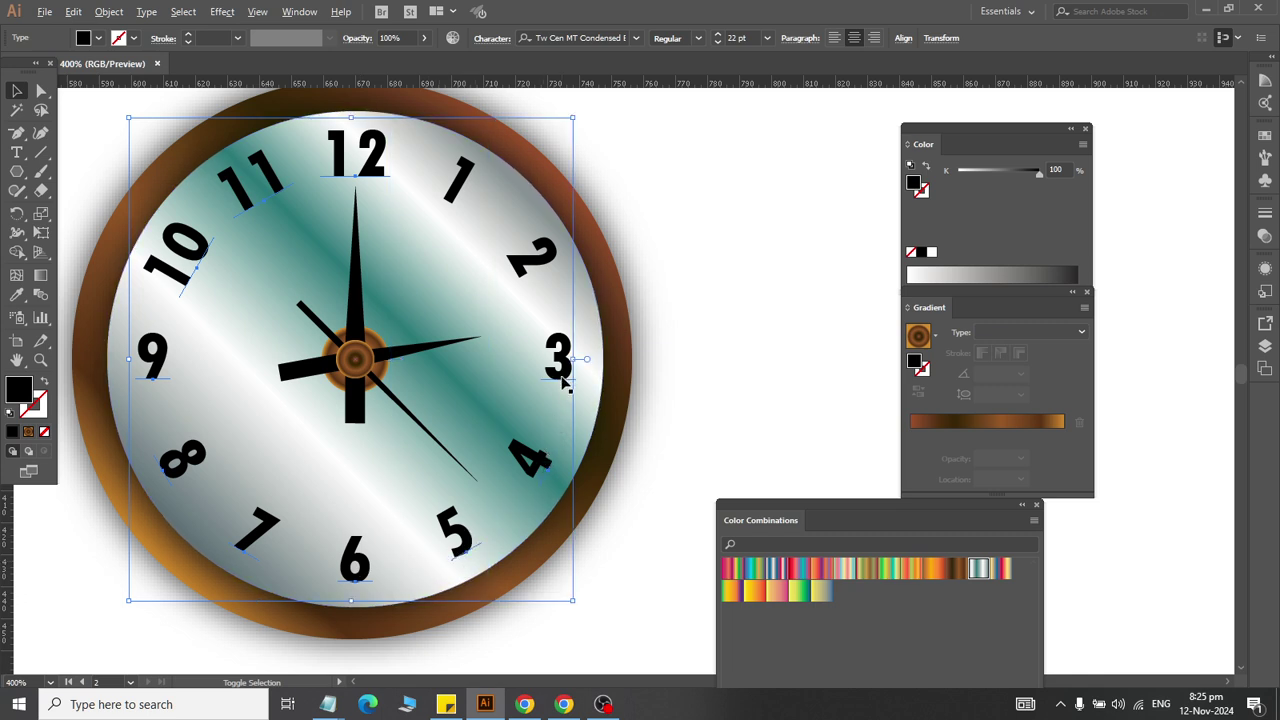
left_click(527, 262, "shift")
left_click(462, 198, "shift")
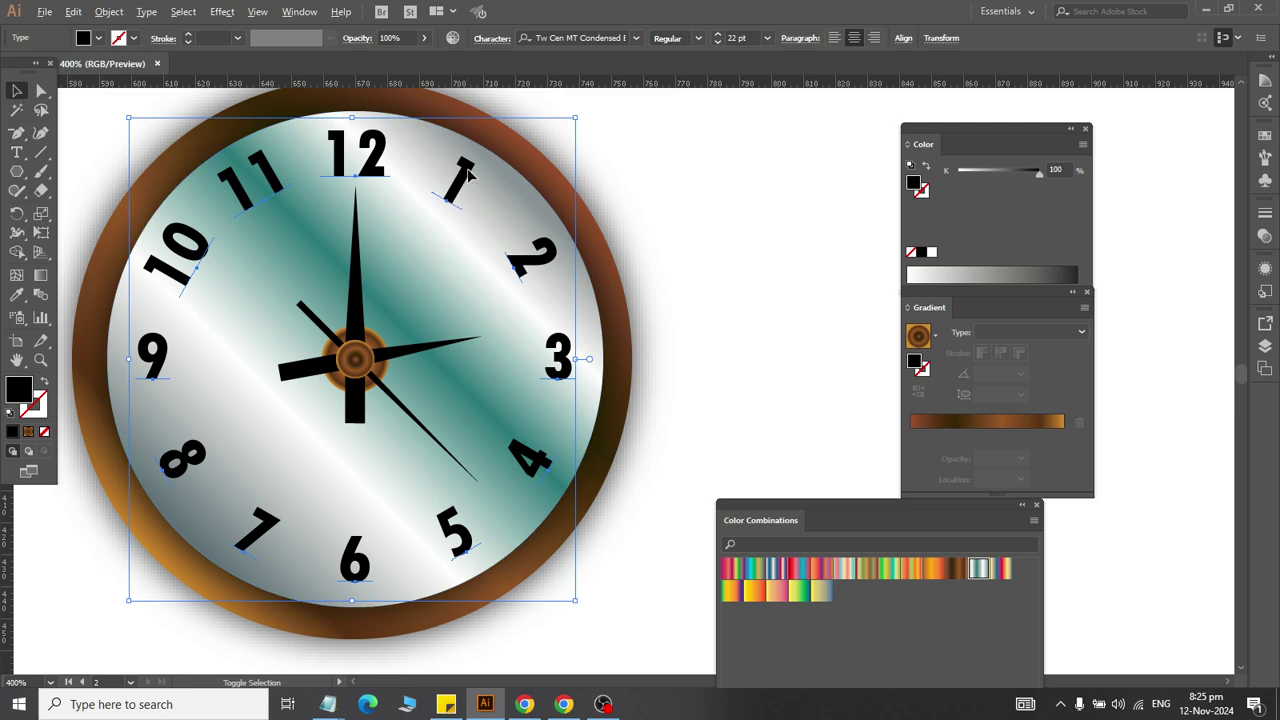
Step: Try a red-orange-purple gradient, undo it, then expand the black numerals into shapes
left_click(822, 569)
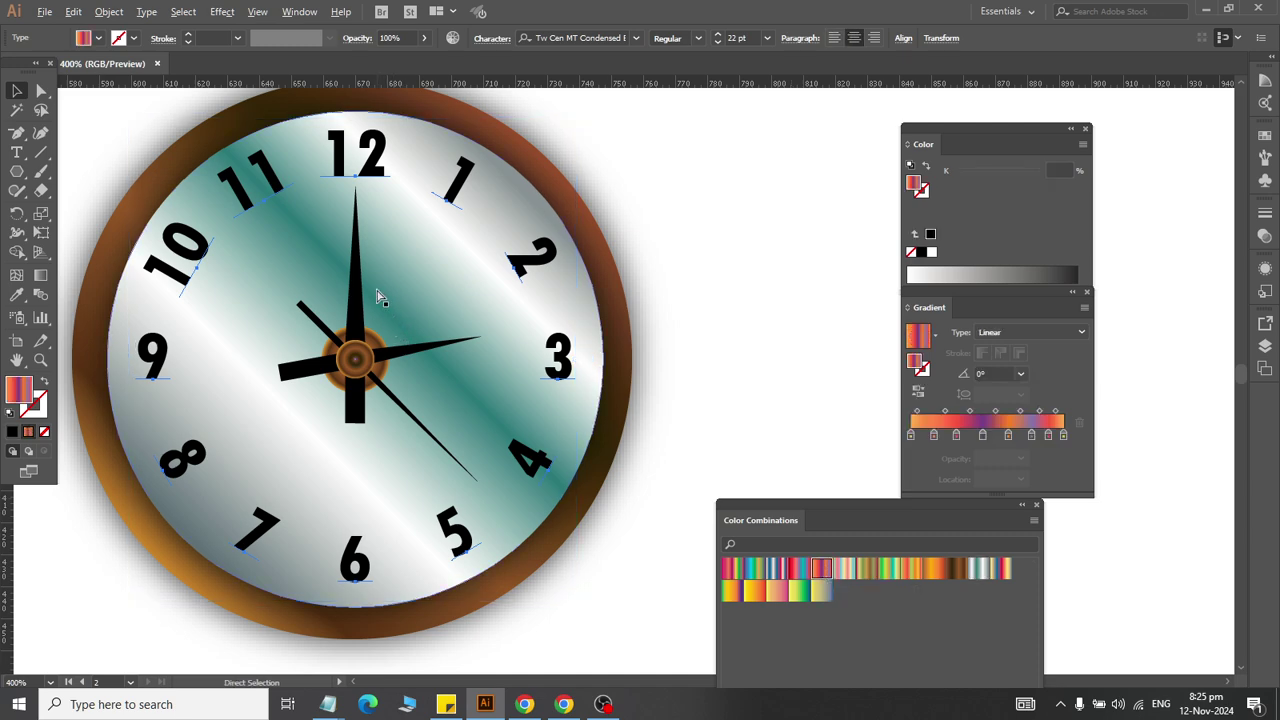
key("ctrl+z")
left_click(108, 11)
left_click(143, 203)
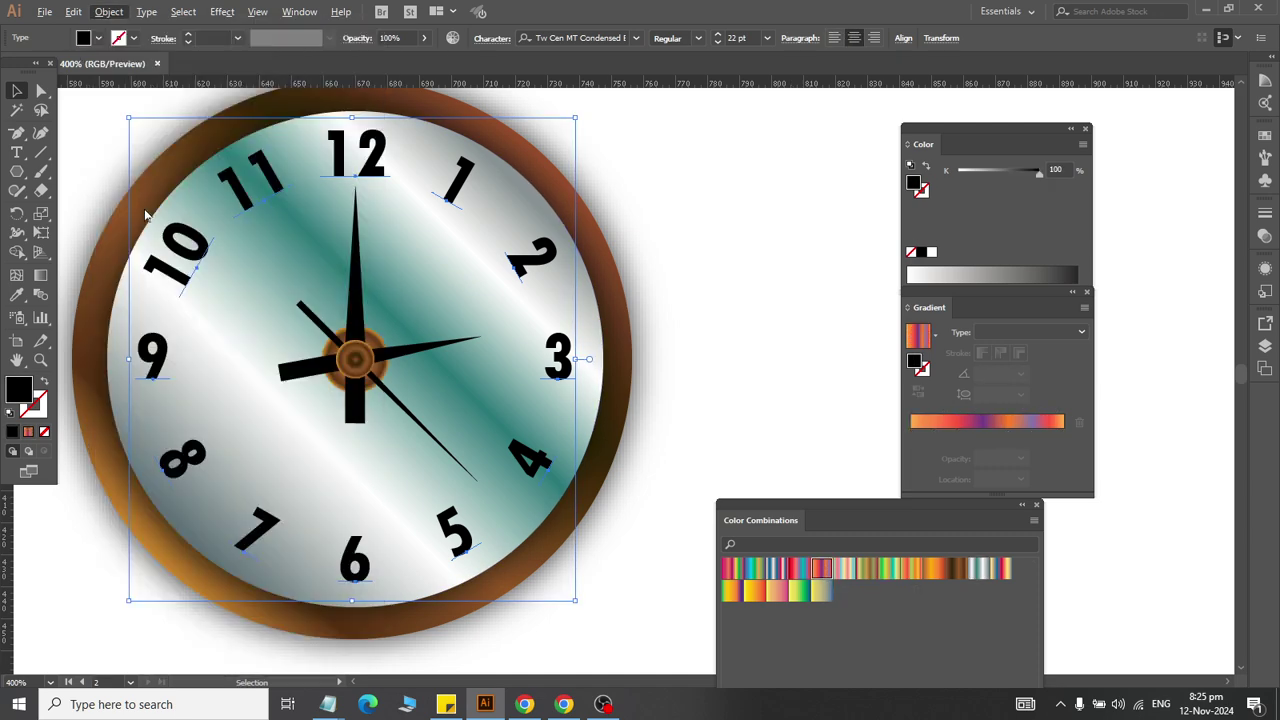
left_click(568, 440)
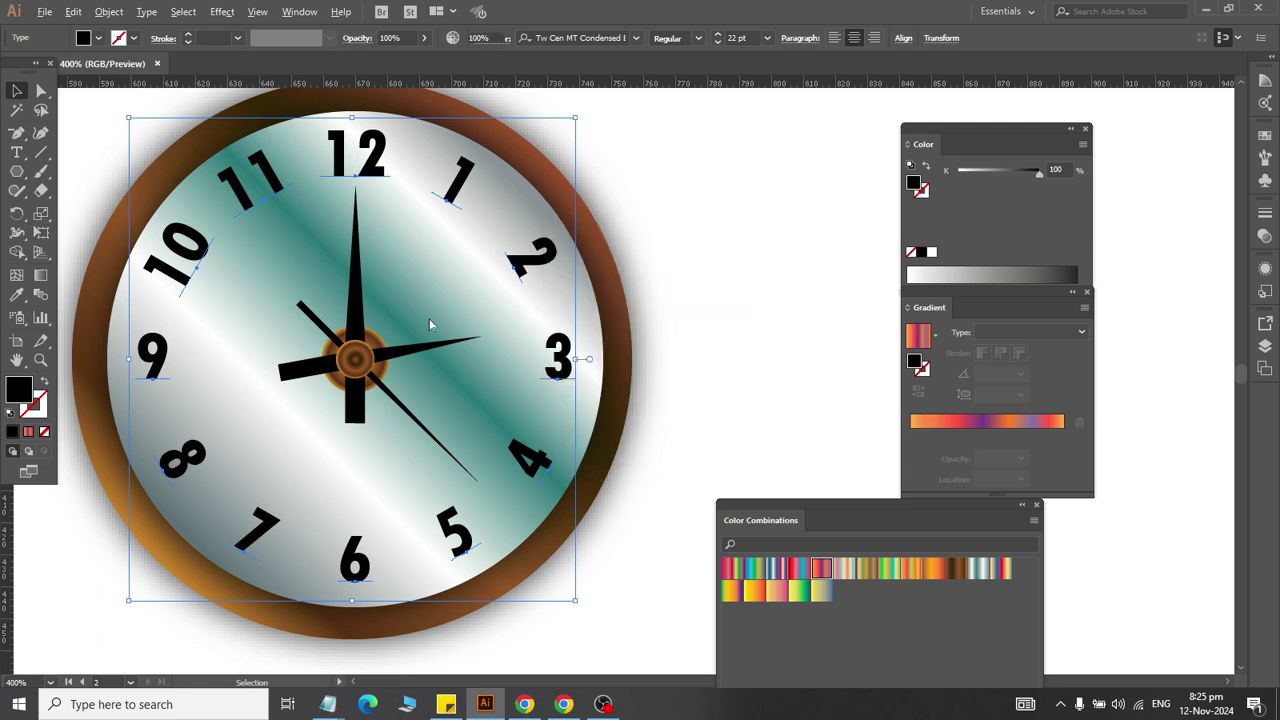
Step: Try several default gradient swatches on the numerals, returning to the brown-gold gradient
left_click(108, 11)
key("Escape")
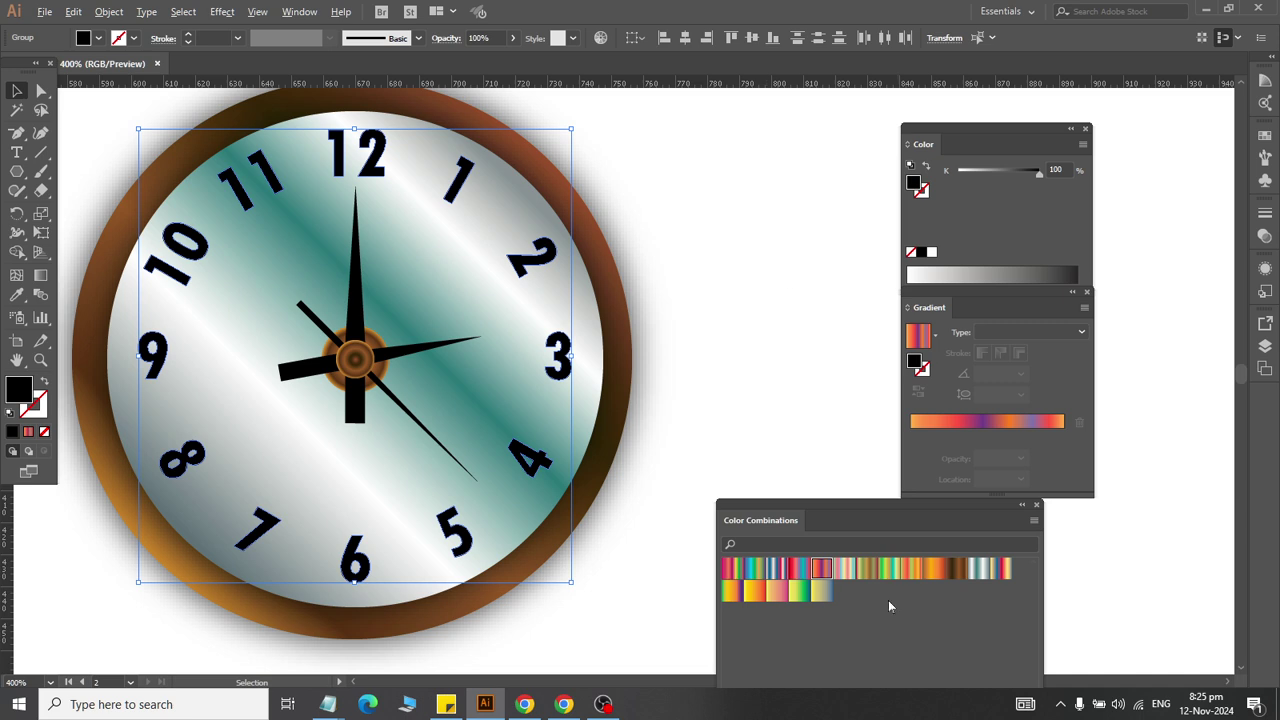
left_click(796, 592)
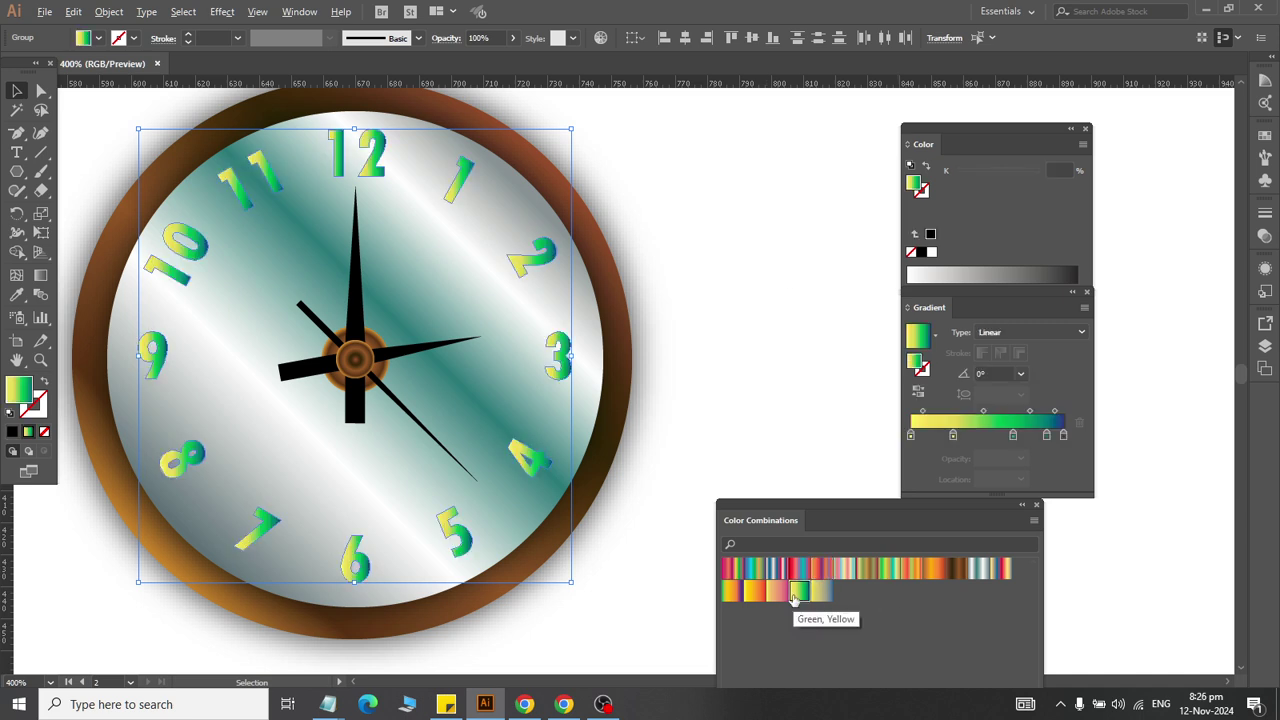
left_click(777, 592)
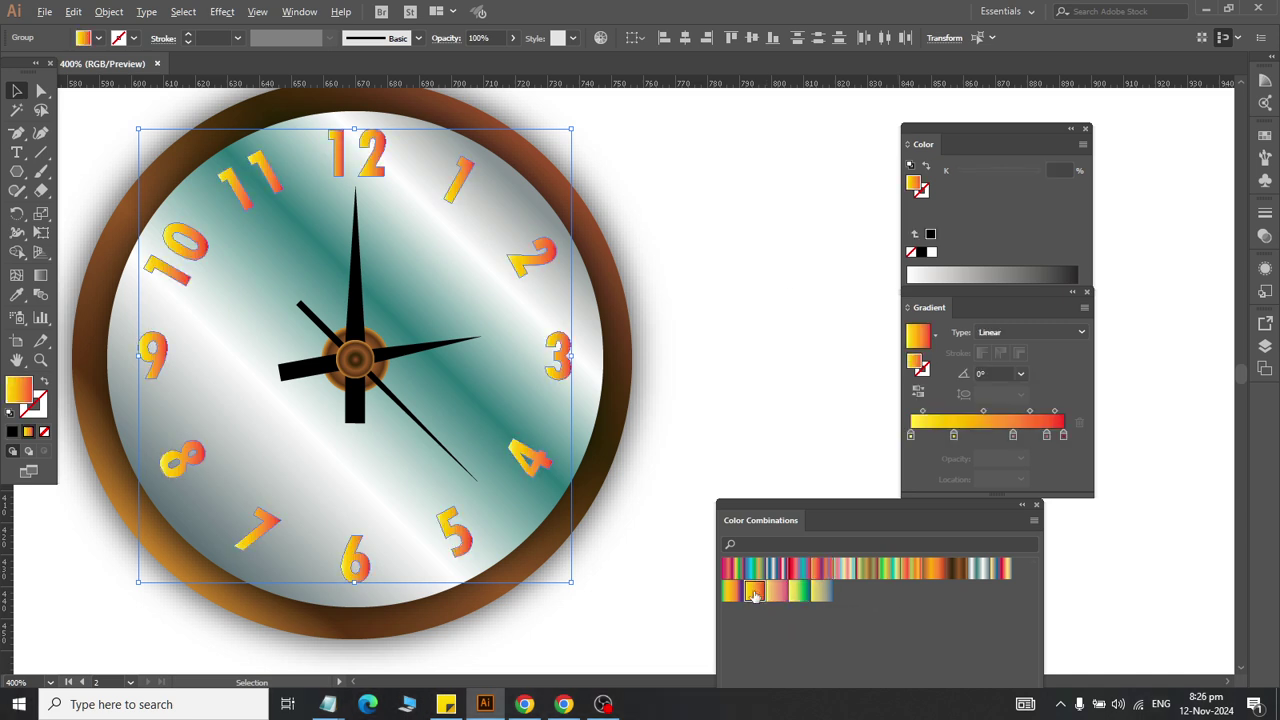
left_click(753, 570)
left_click(731, 569)
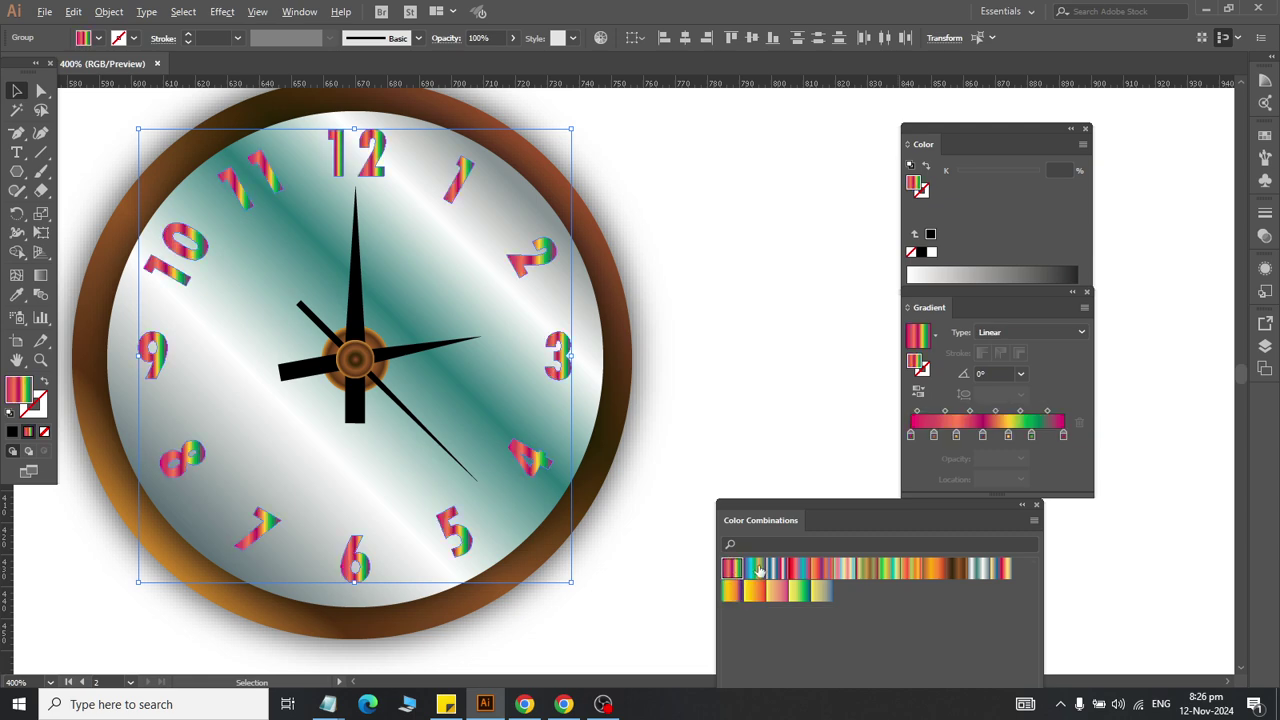
left_click(850, 570)
left_click(911, 570)
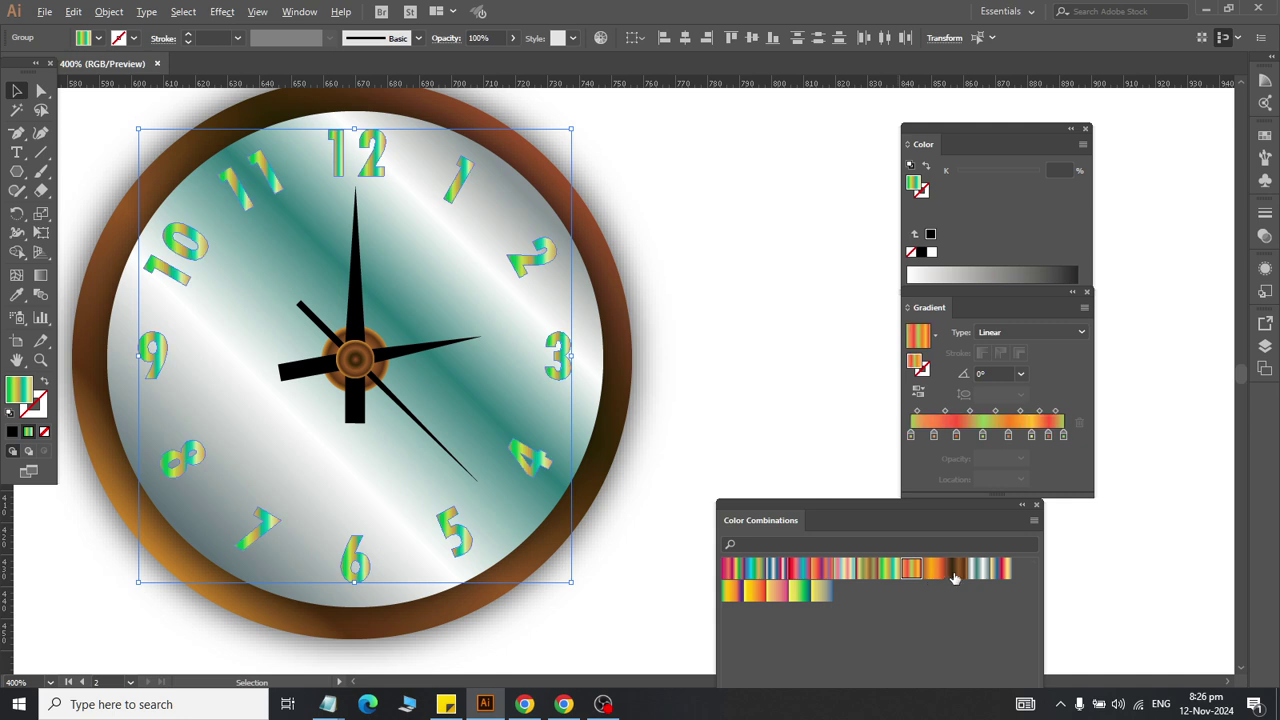
left_click(955, 570)
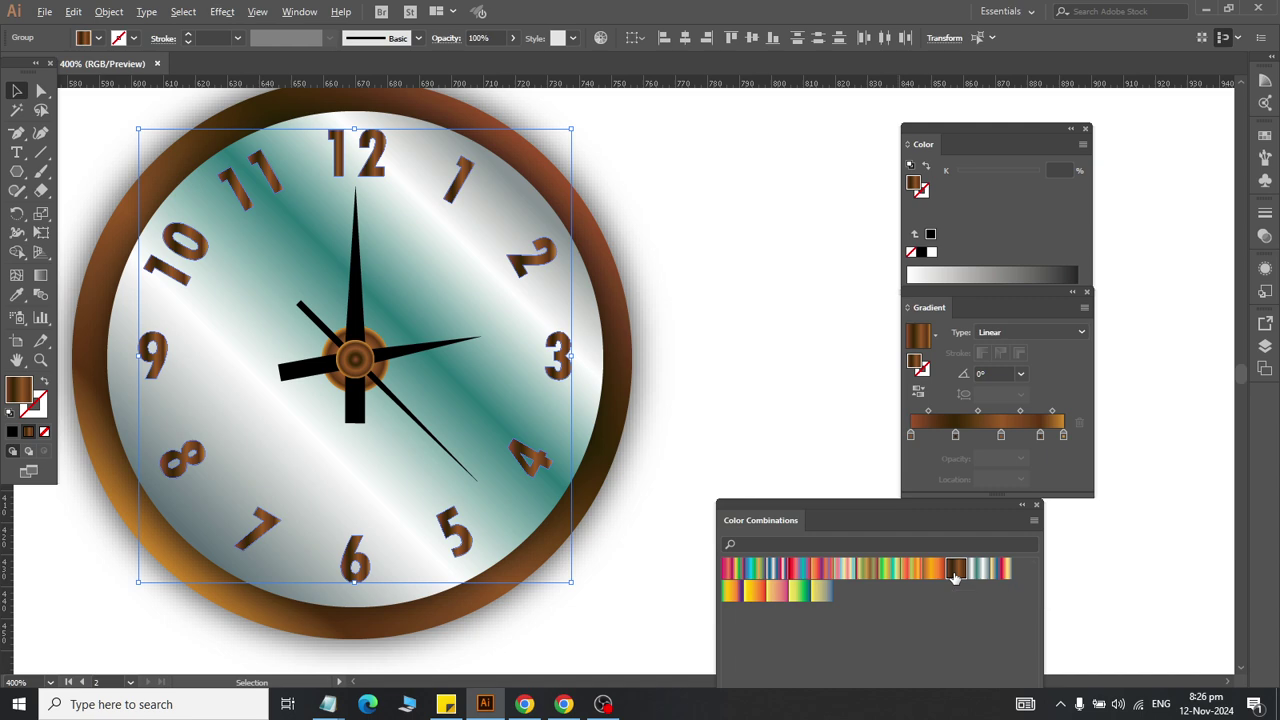
left_click(979, 570)
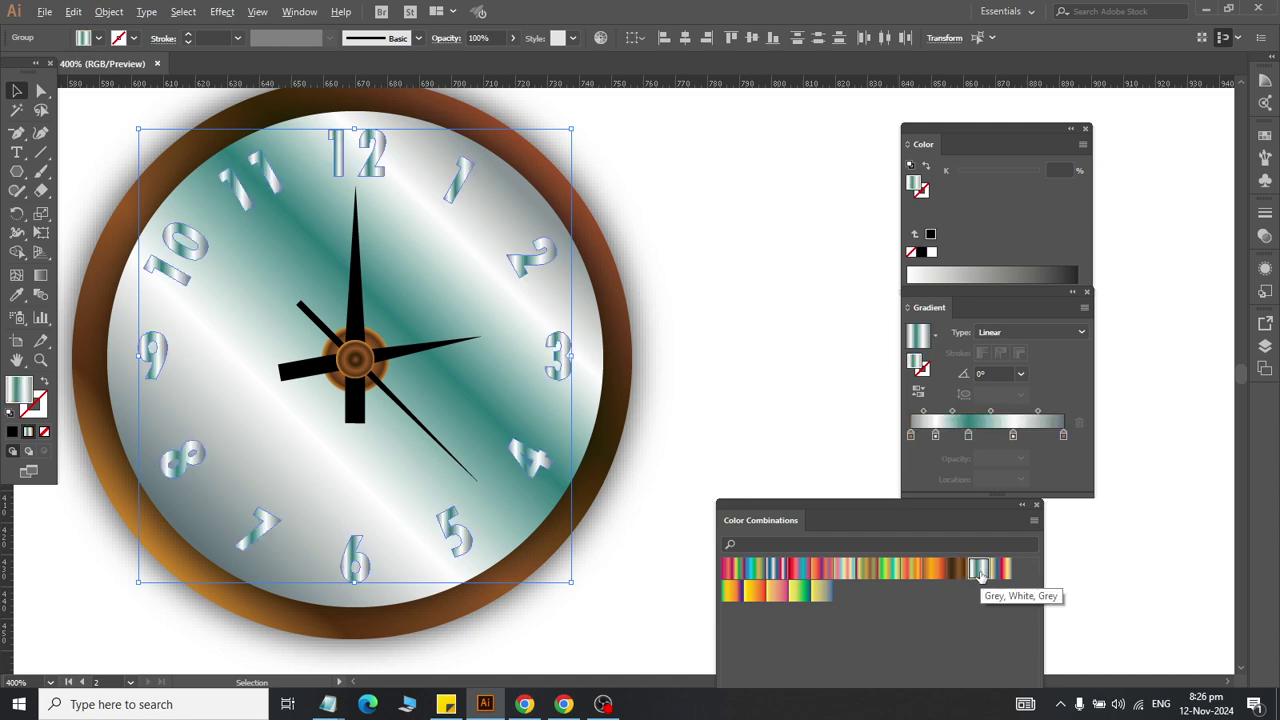
left_click(953, 571)
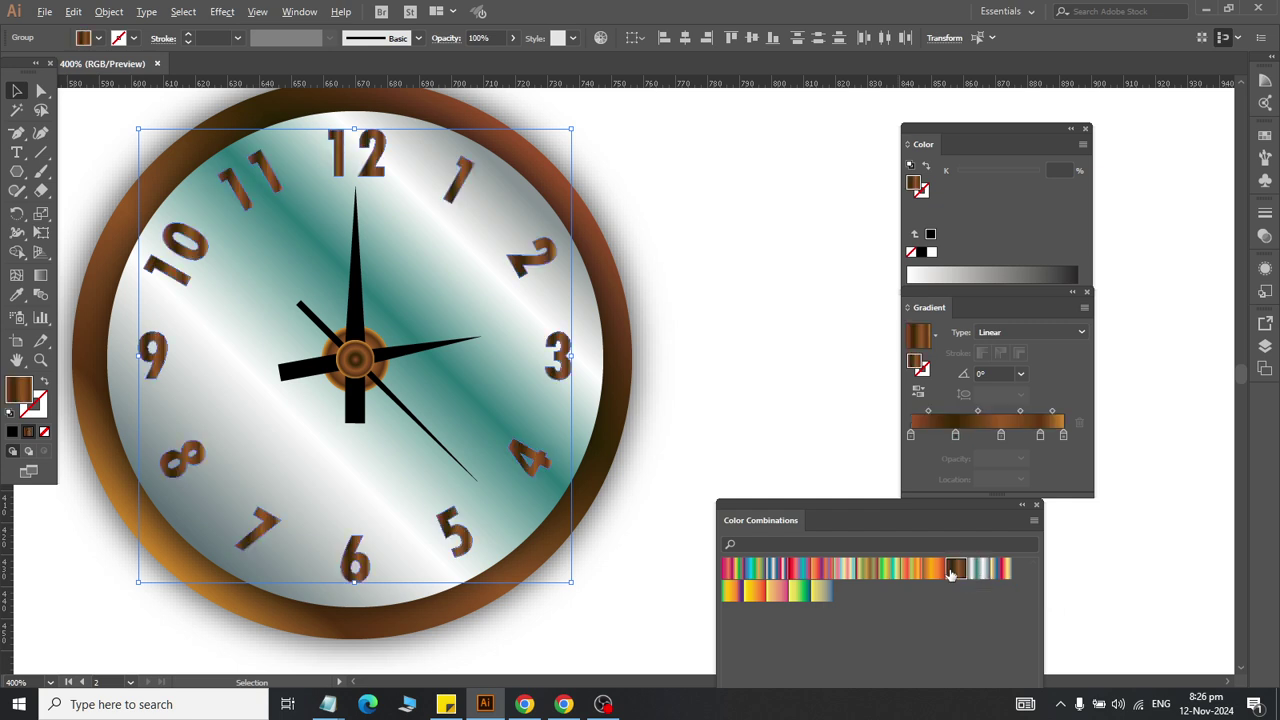
Step: Try Earthtones dark red radial and several black and red Fades gradients on the numerals
left_click(804, 508)
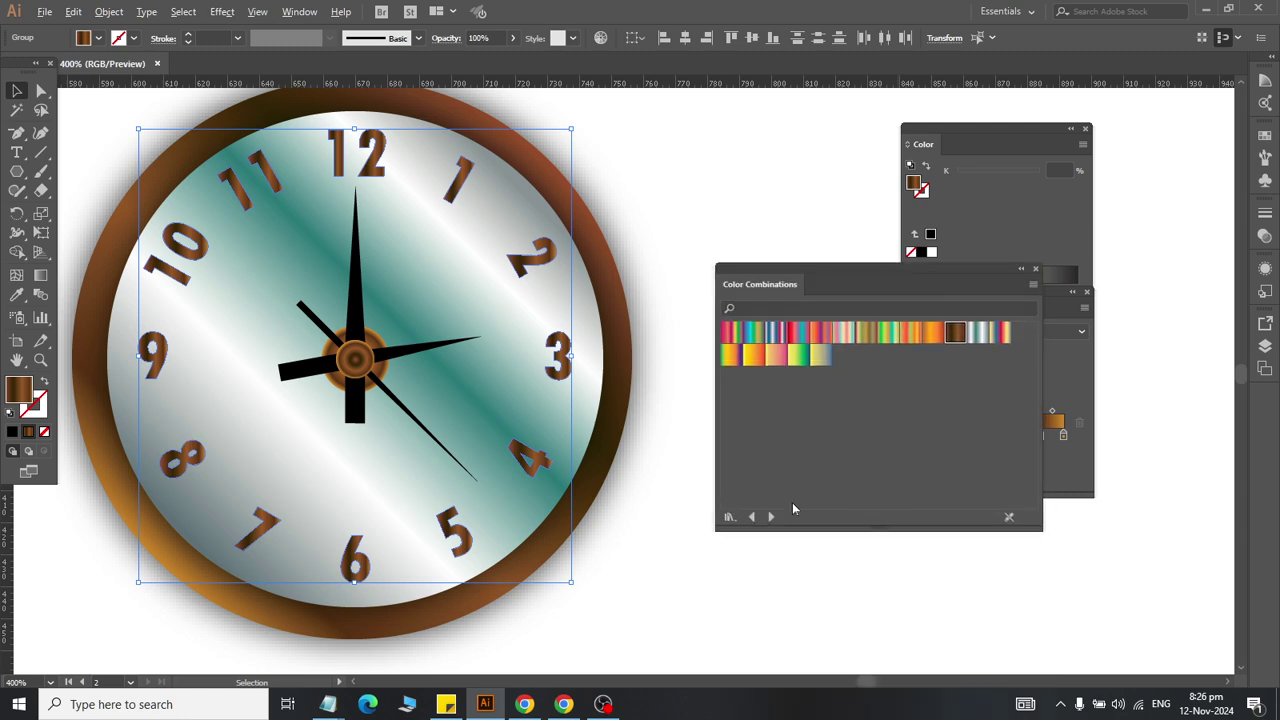
left_click(771, 517)
left_click(771, 517)
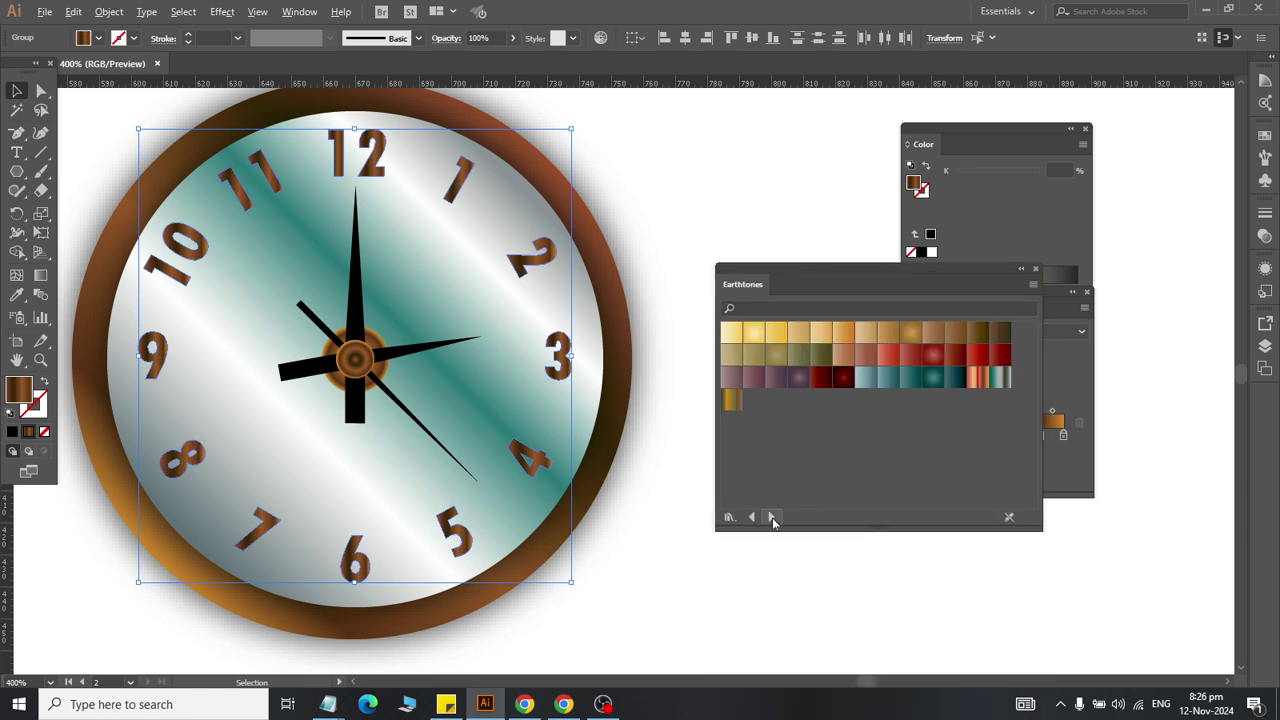
left_click(843, 377)
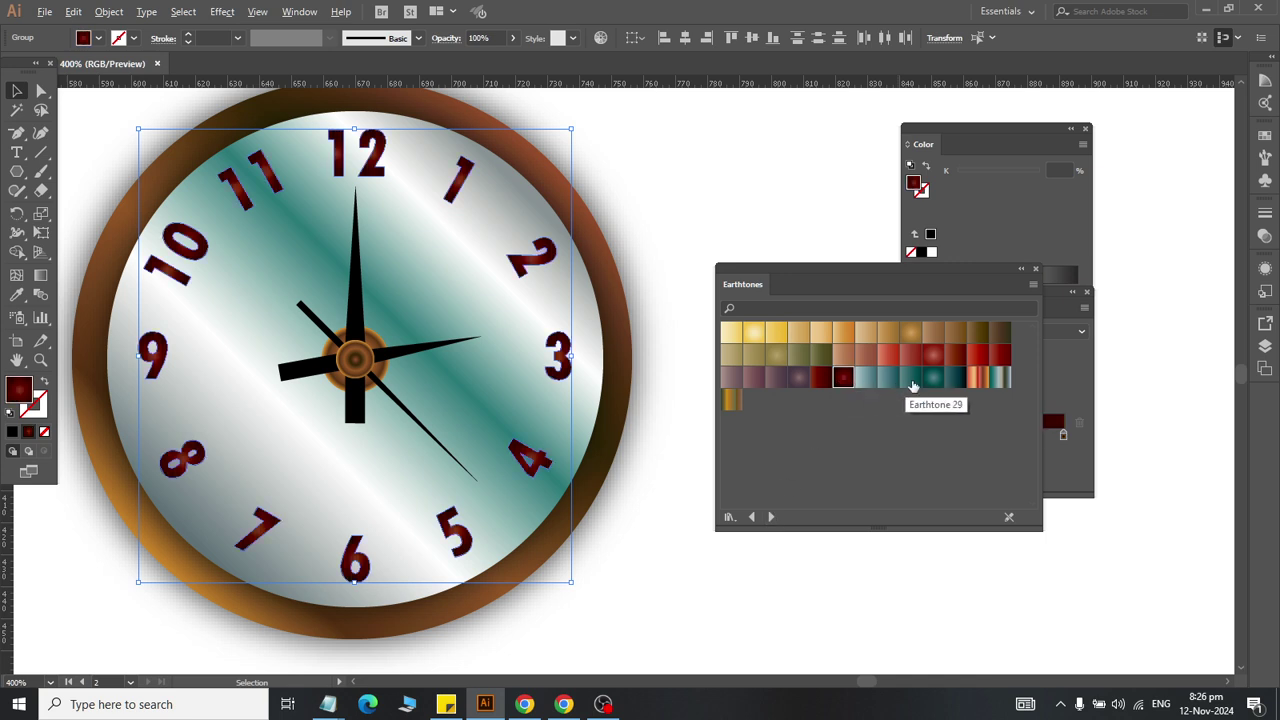
left_click(771, 517)
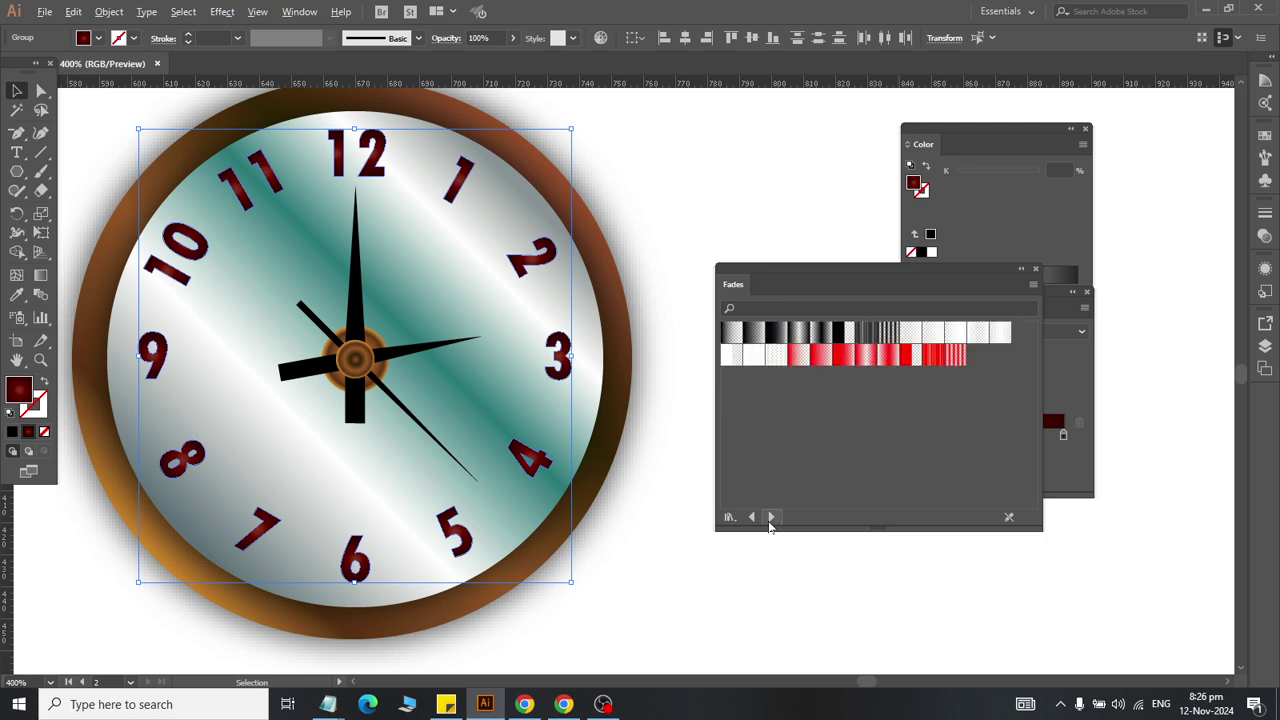
left_click(776, 334)
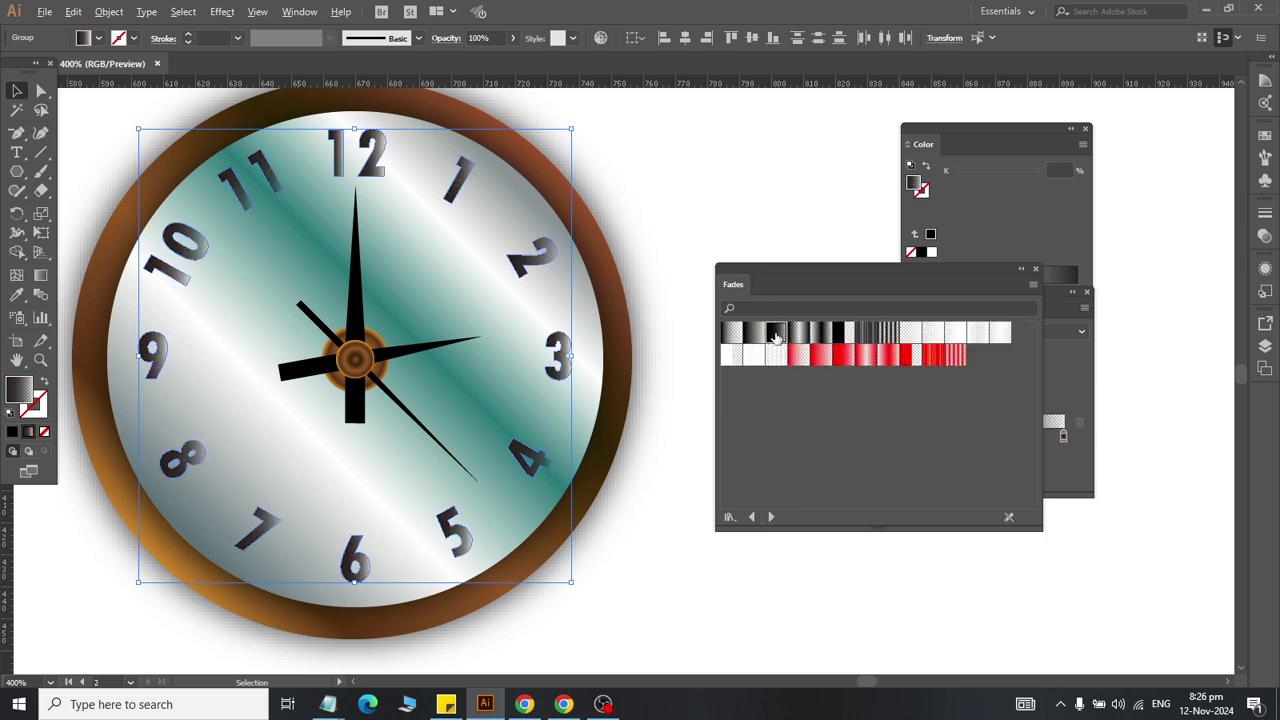
left_click(820, 333)
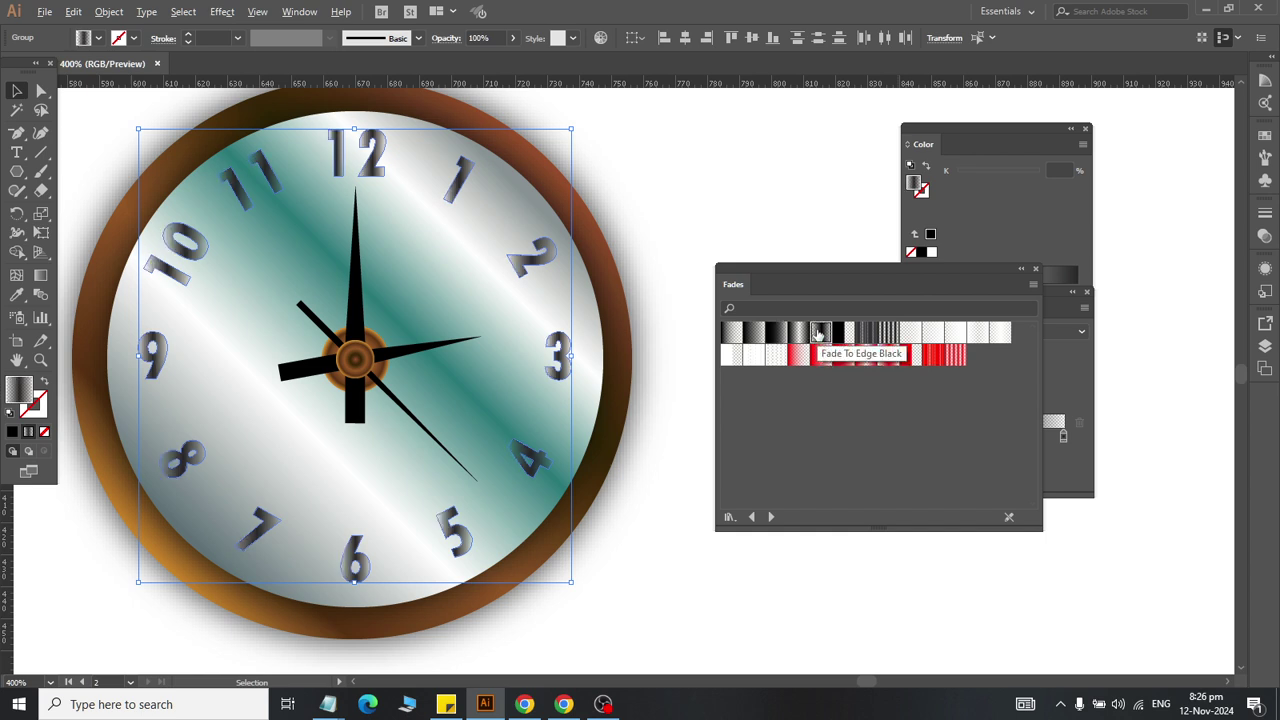
left_click(843, 334)
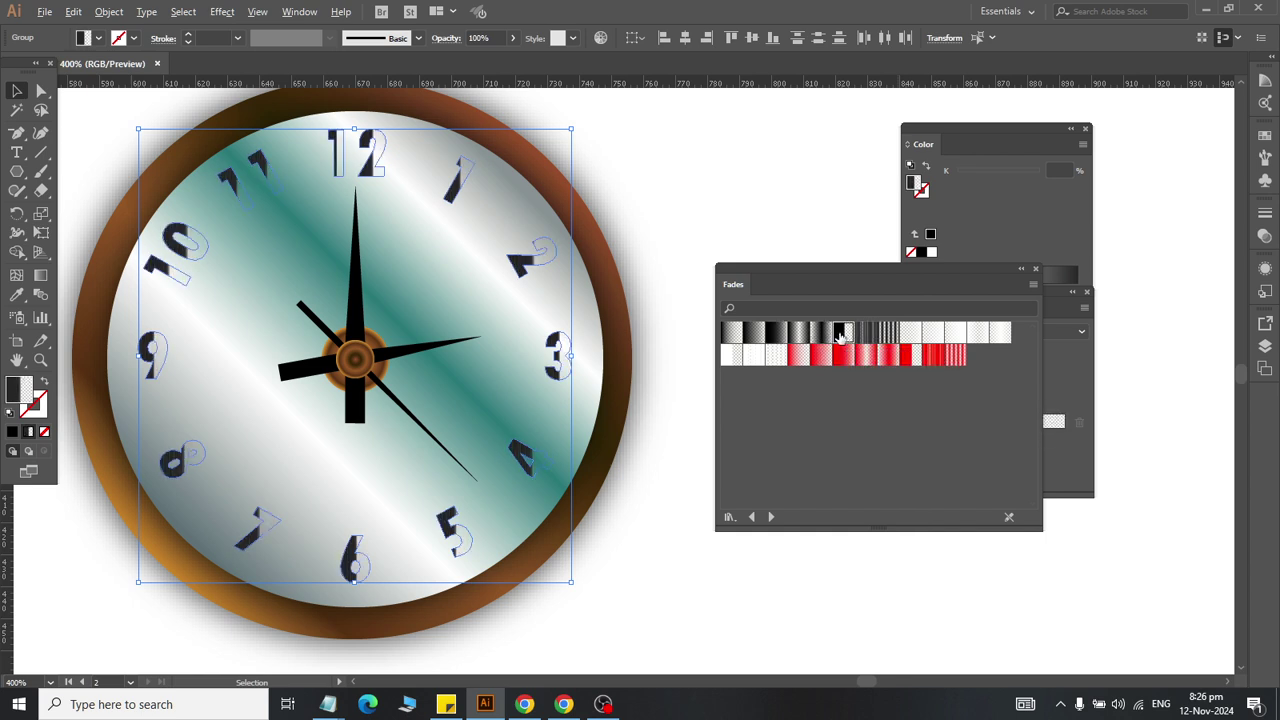
left_click(886, 332)
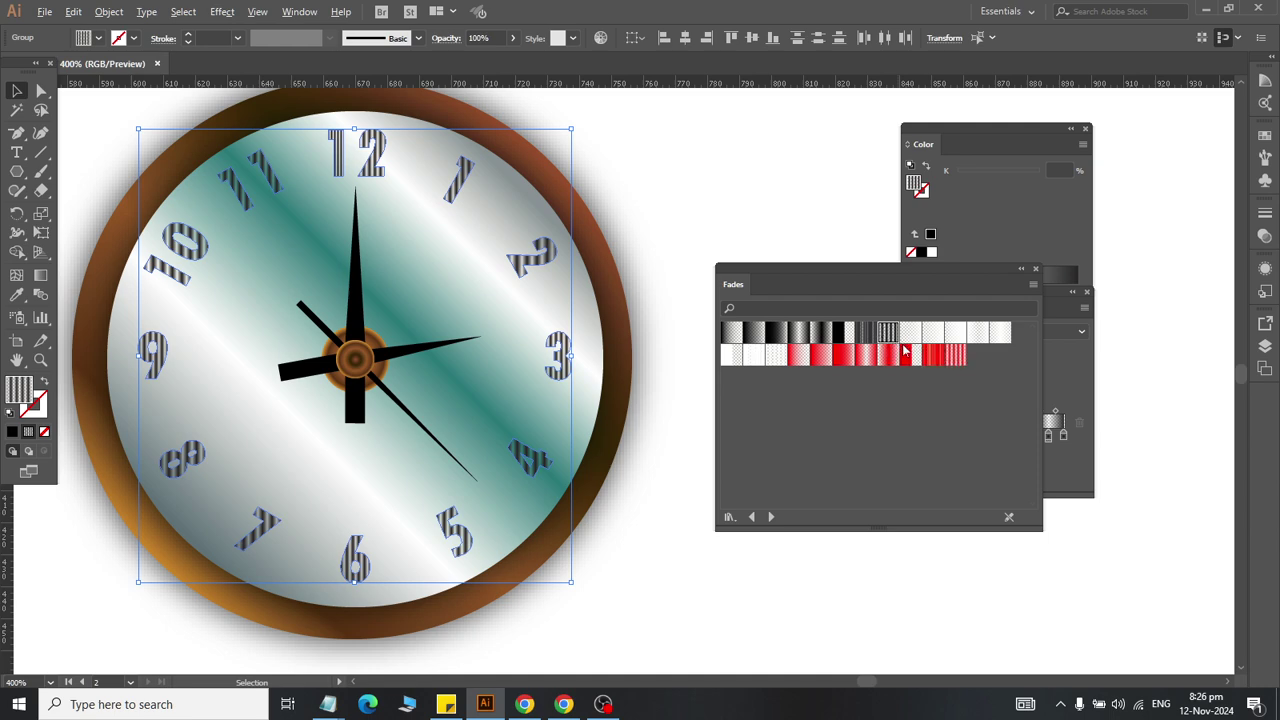
left_click(870, 358)
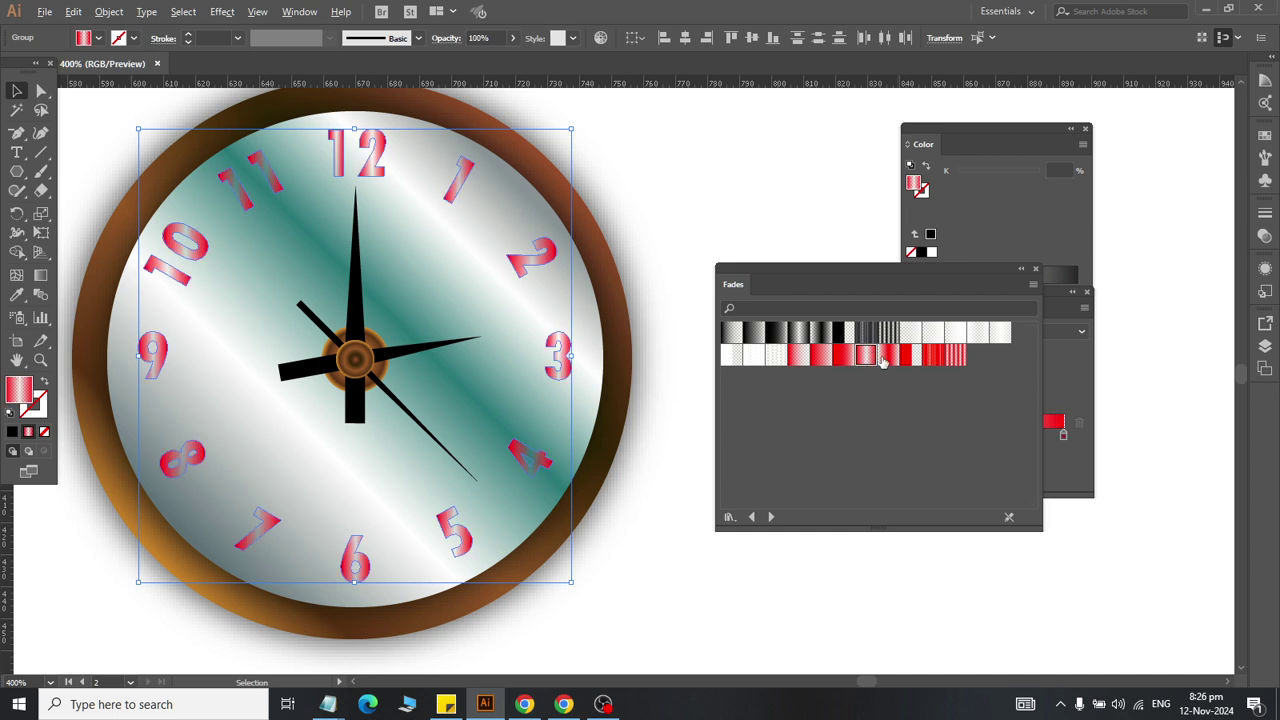
left_click(922, 358)
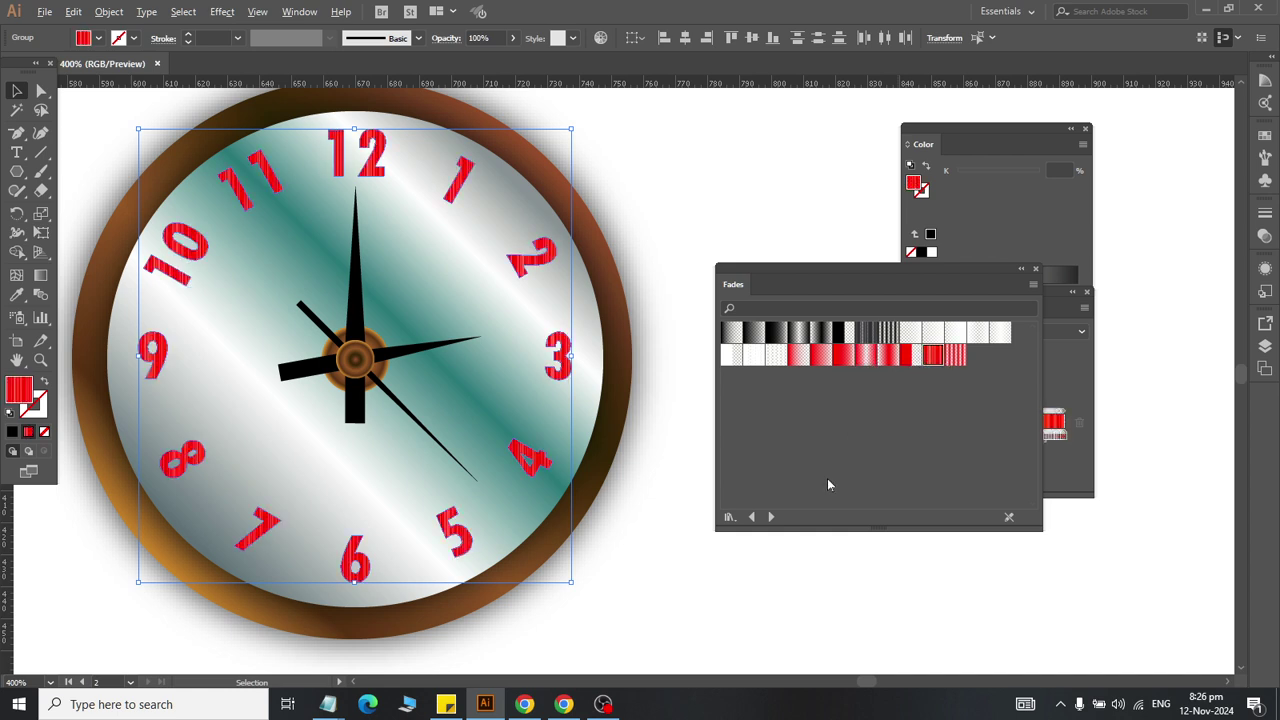
Step: Try purple, dark-blue and copper gradients from the Fruits, Gems and Metals libraries
left_click(771, 517)
left_click(771, 517)
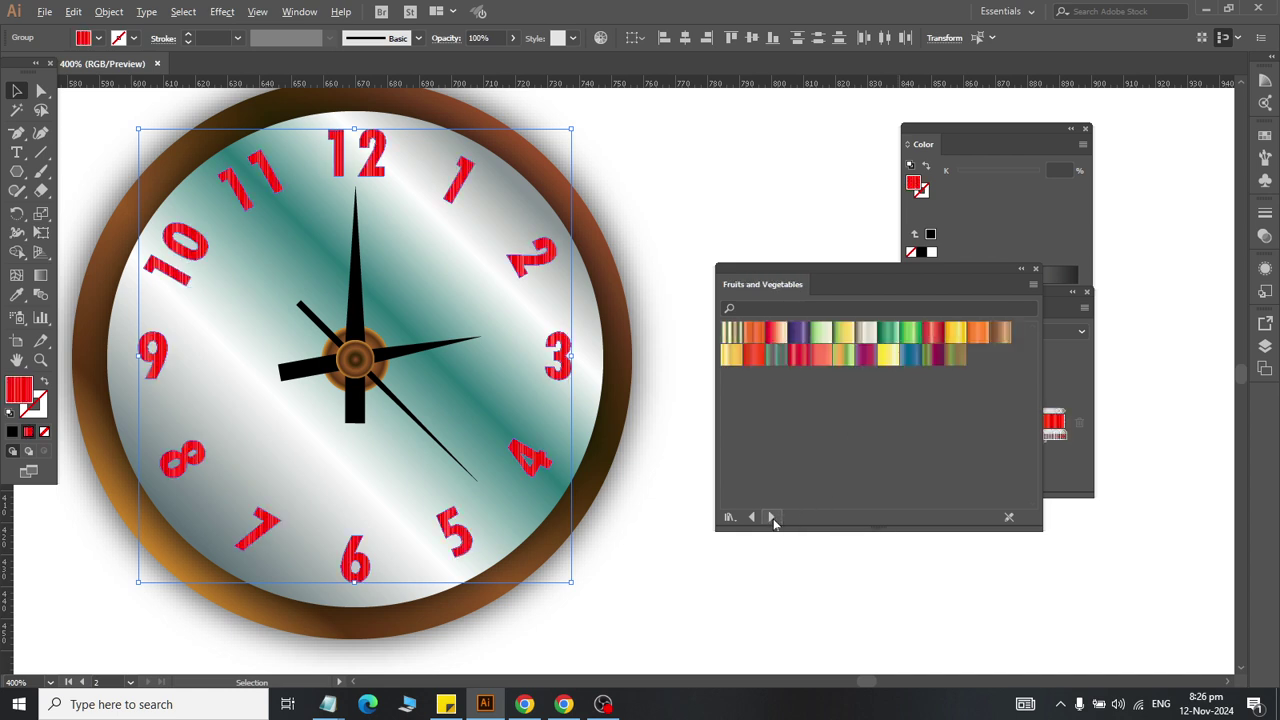
left_click(799, 334)
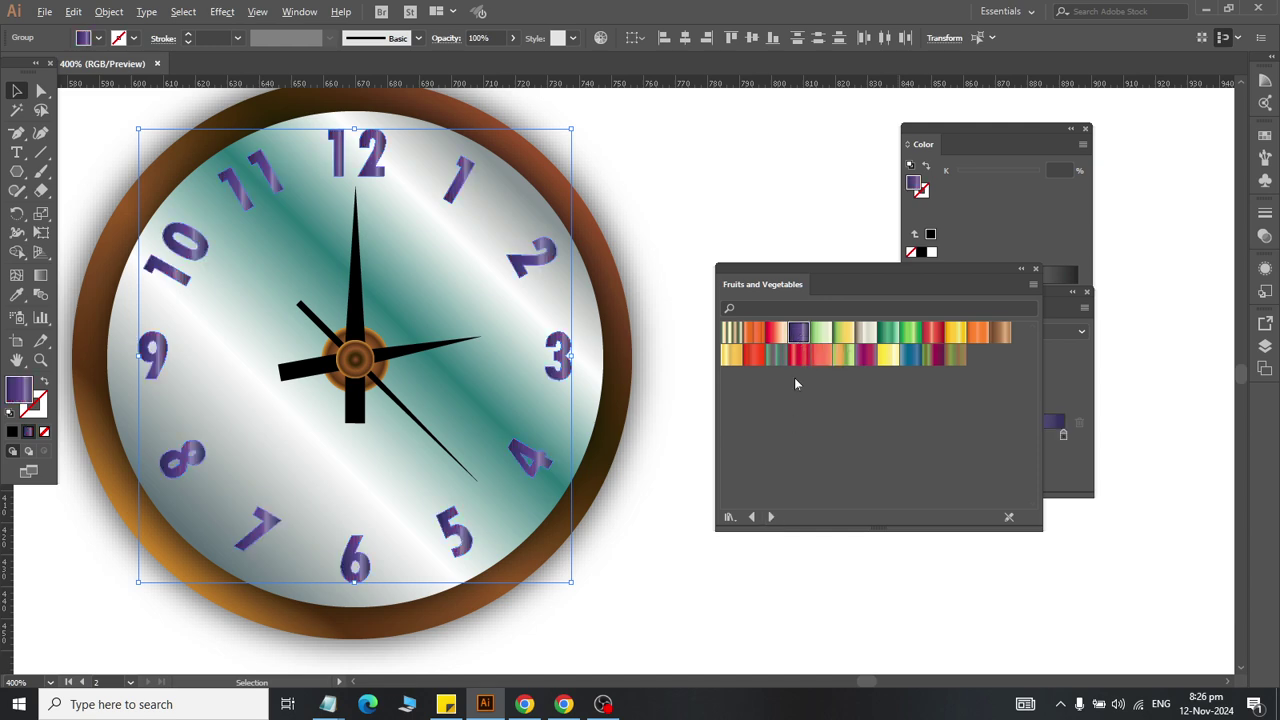
left_click(771, 517)
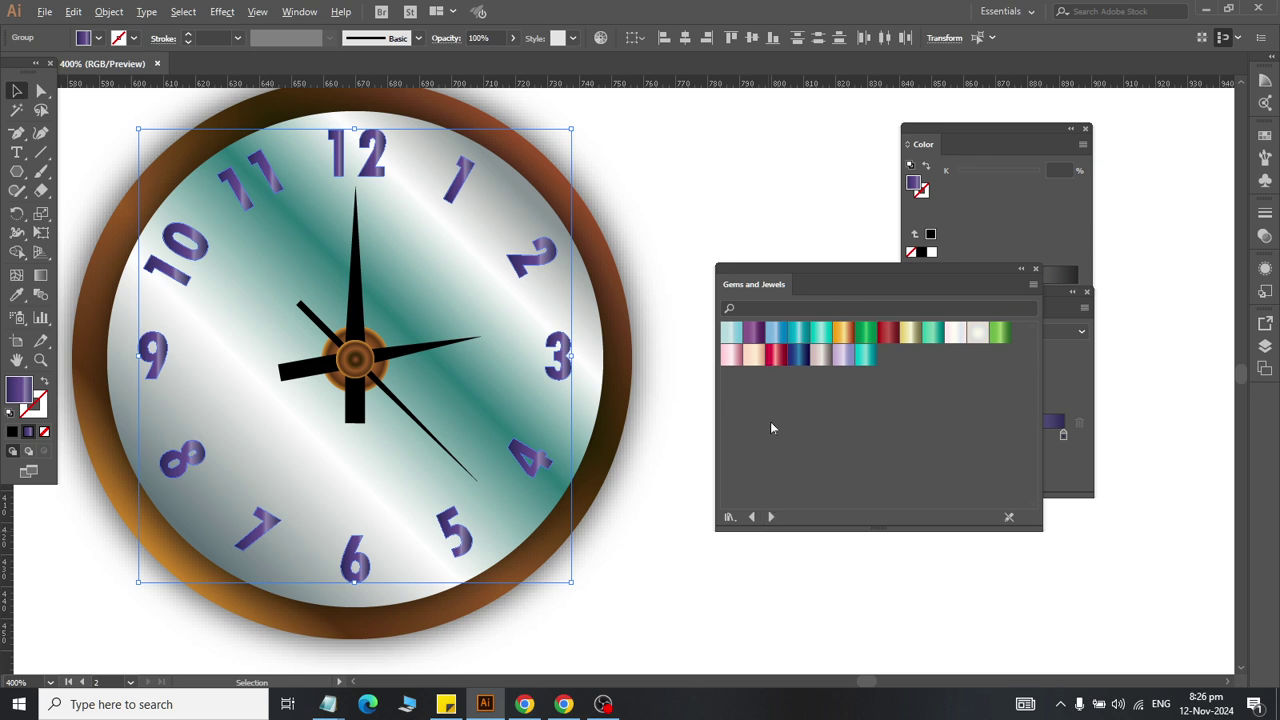
left_click(795, 357)
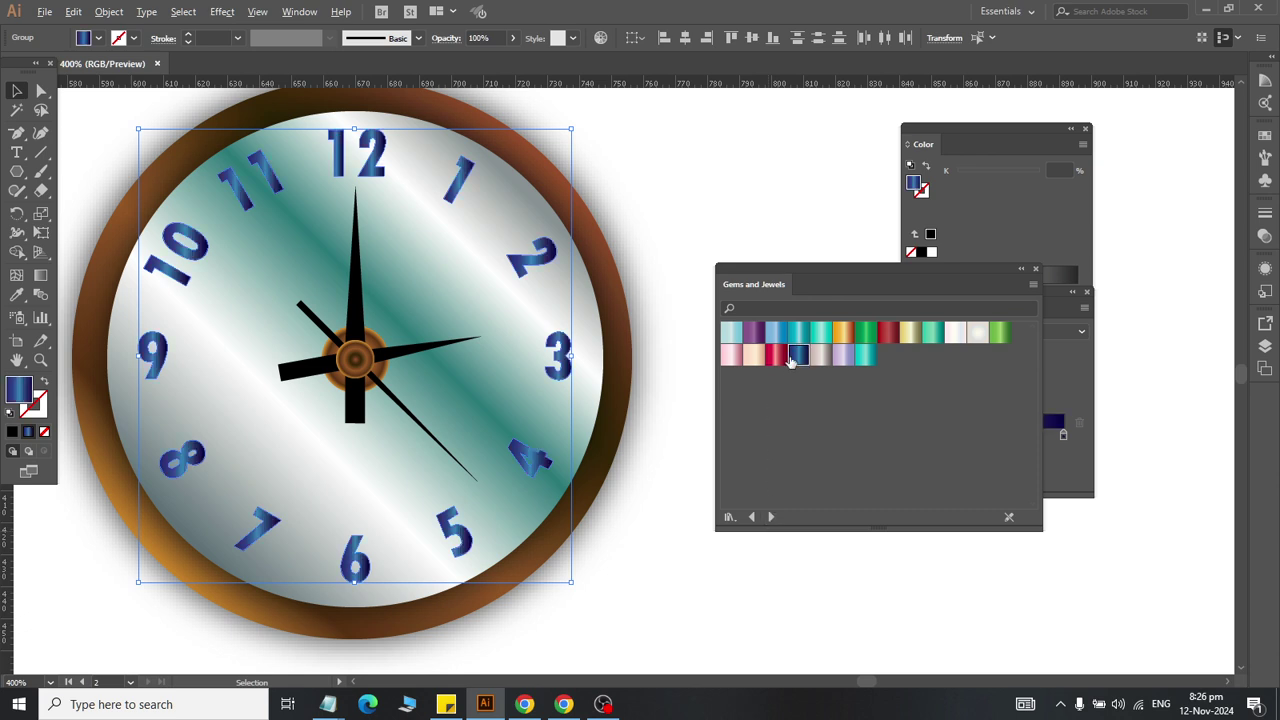
left_click(771, 517)
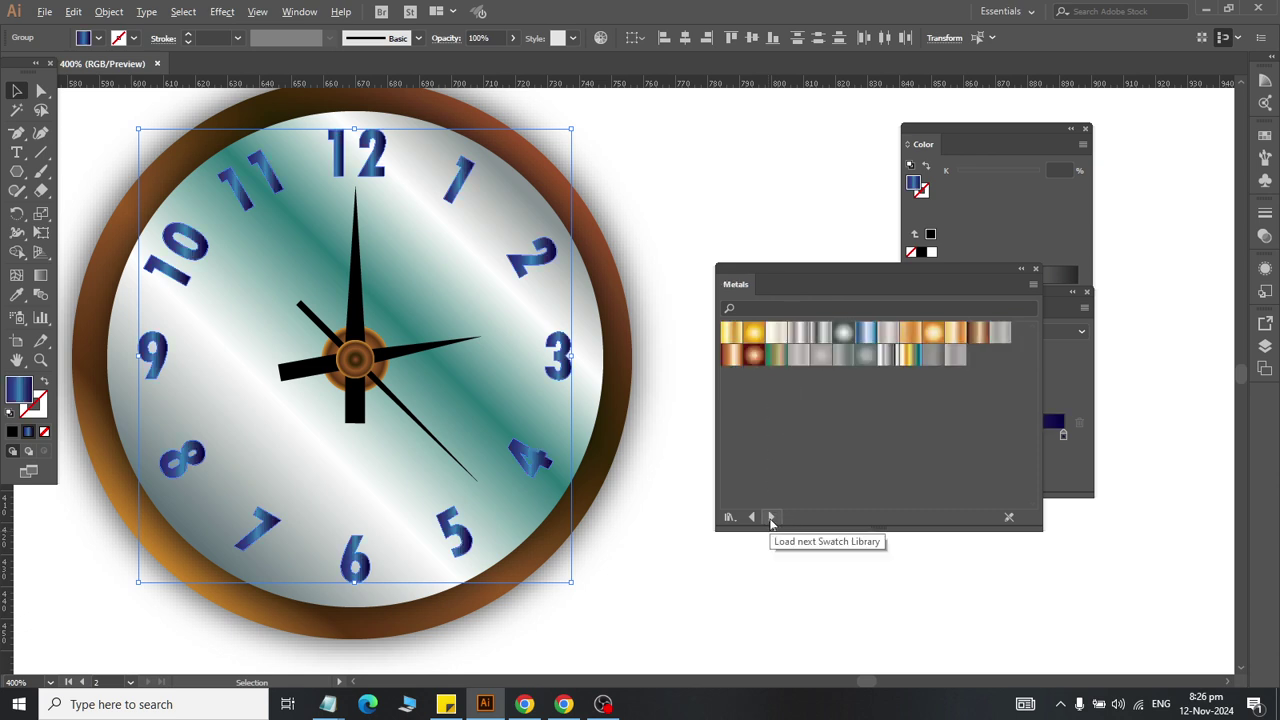
left_click(754, 356)
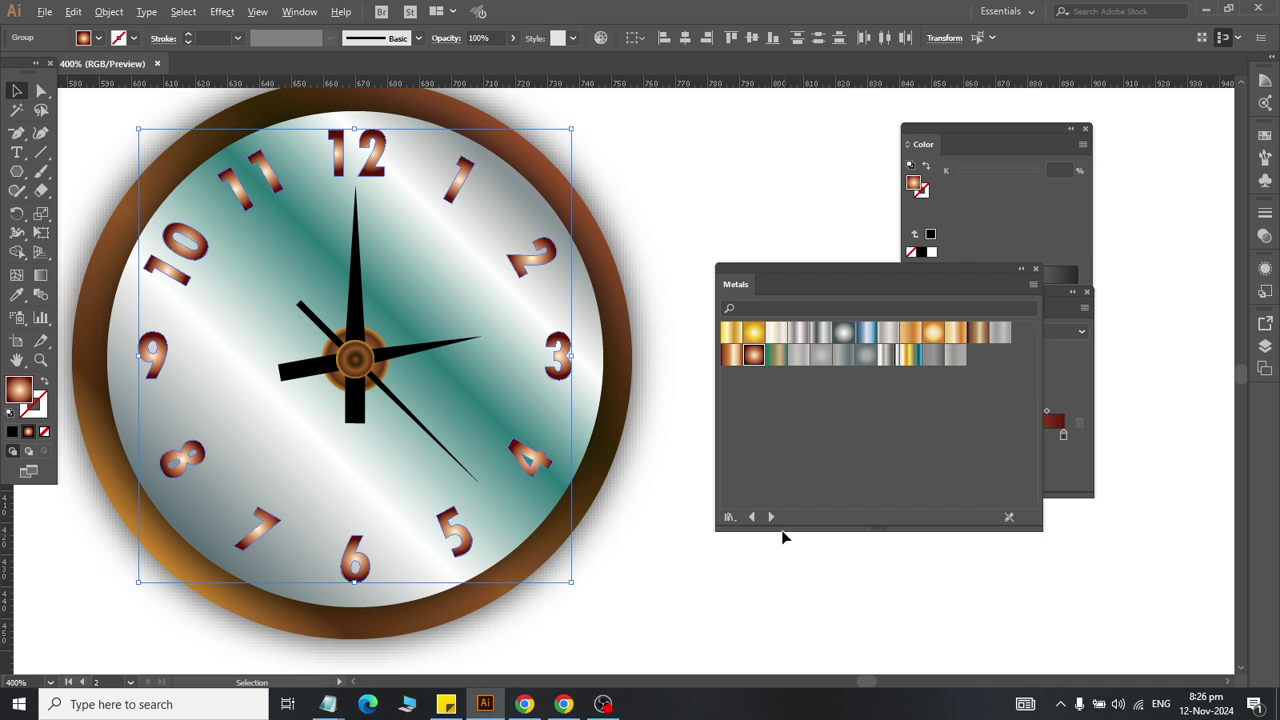
Step: Try striped Neutrals and purple radial gradients, then fill the numerals with dark brown Skintone 19
left_click(771, 517)
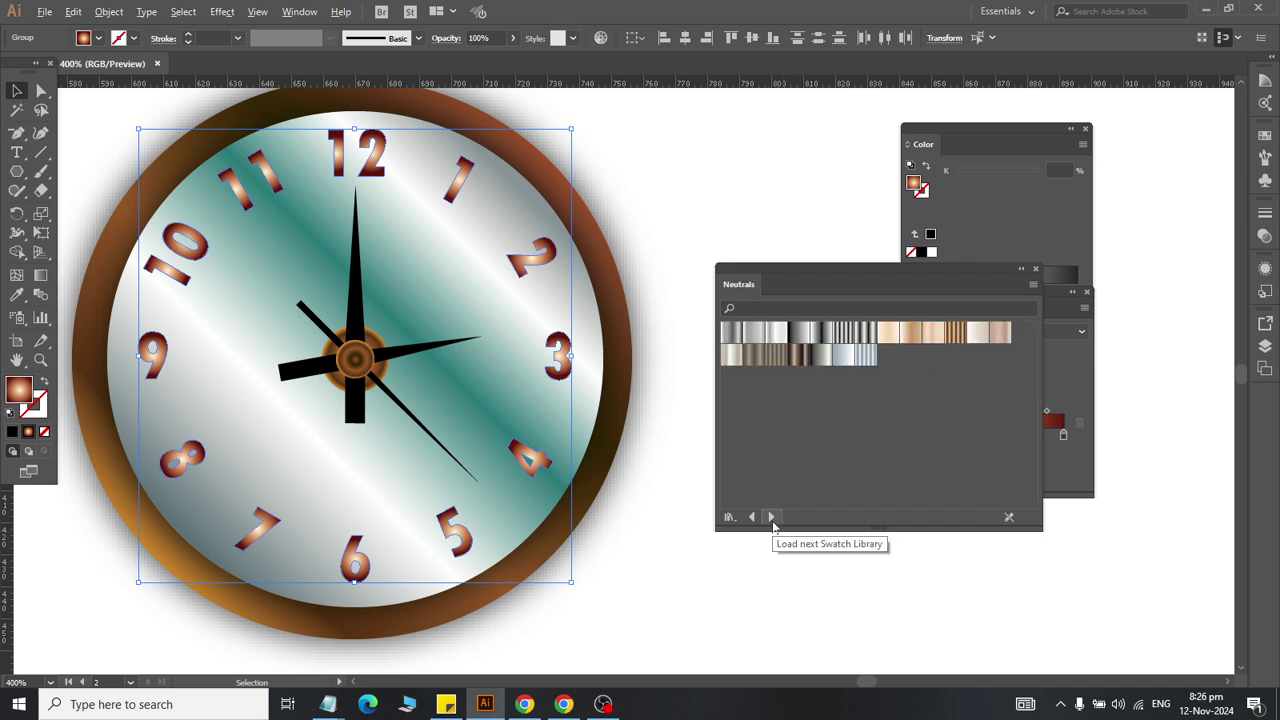
left_click(799, 361)
left_click(845, 338)
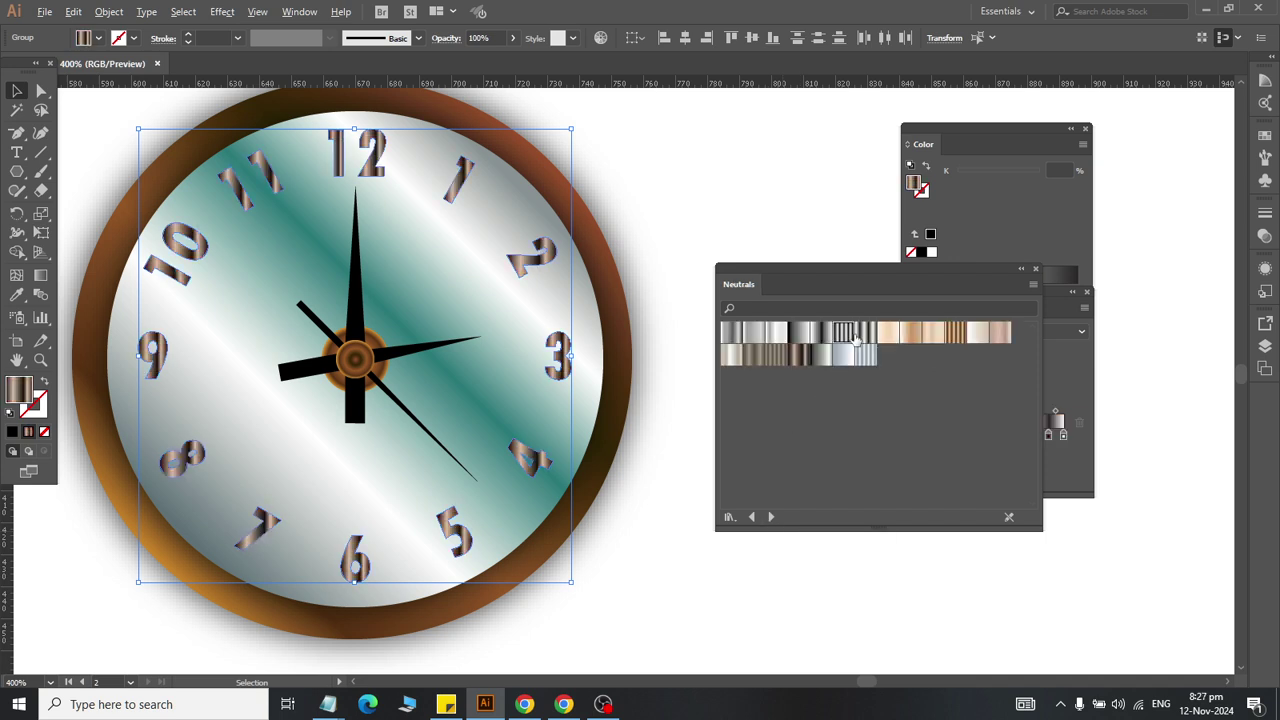
left_click(932, 335)
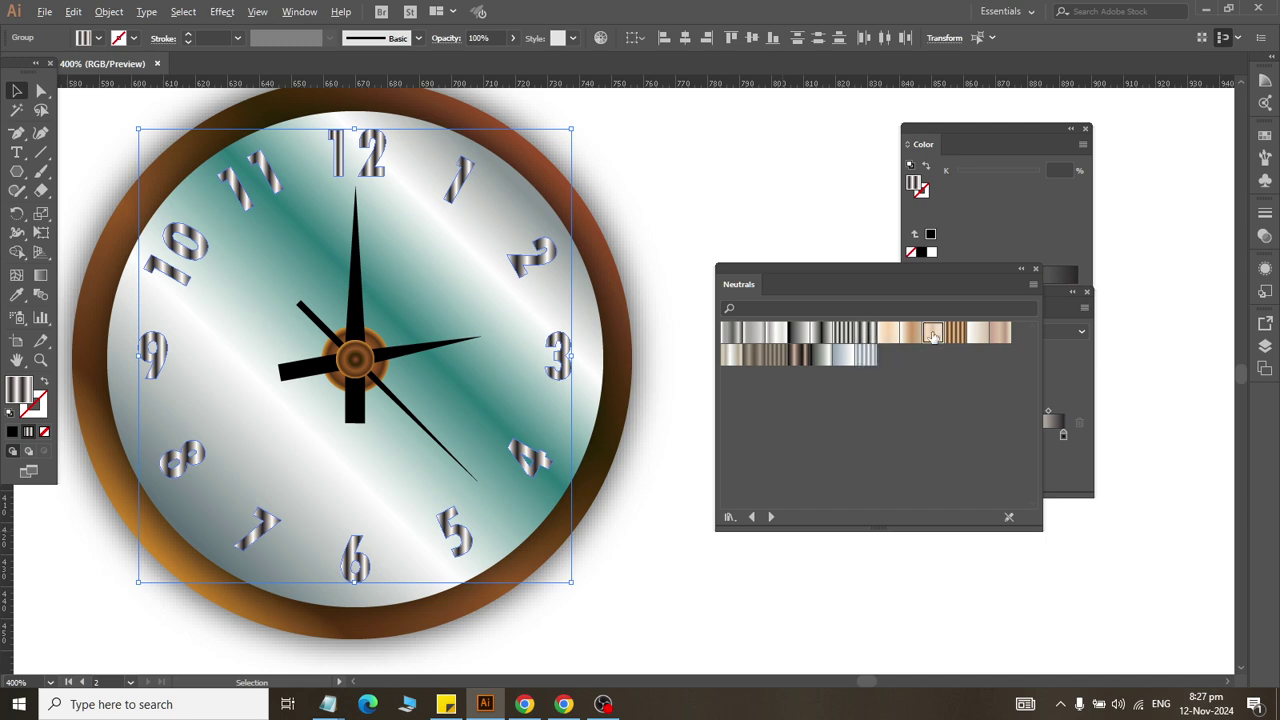
left_click(955, 333)
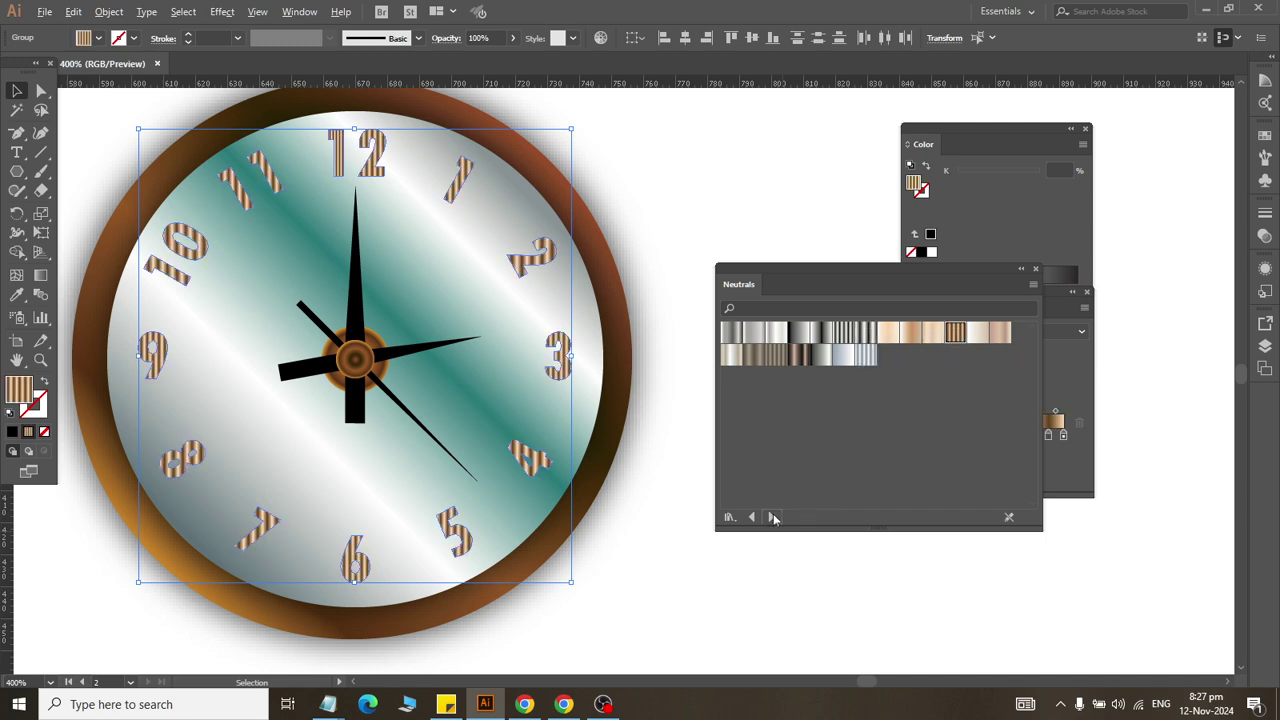
left_click(771, 516)
left_click(771, 516)
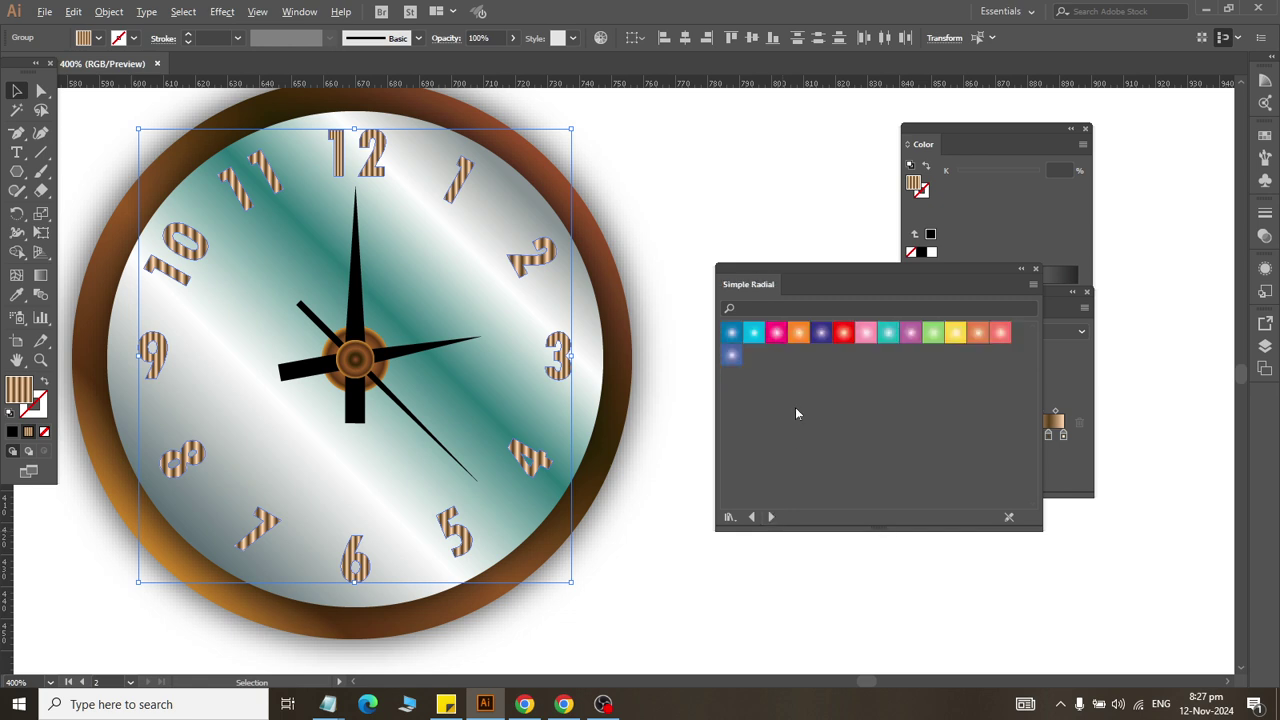
left_click(820, 332)
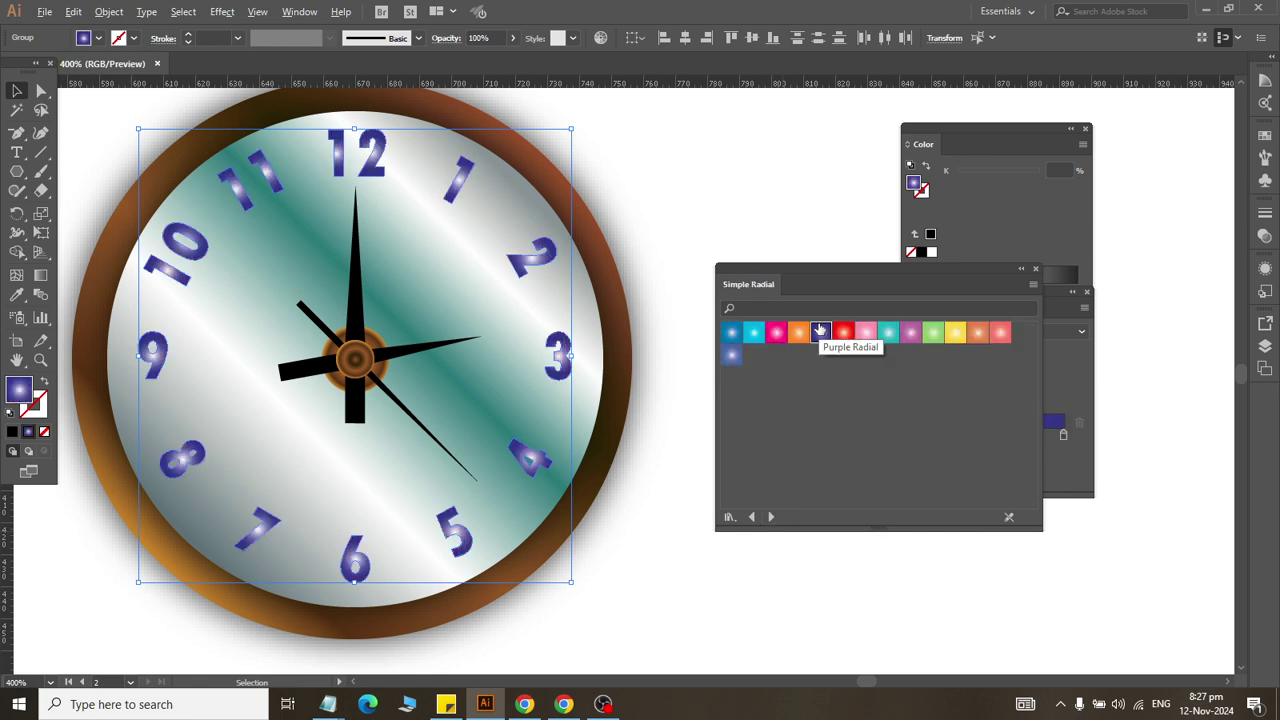
left_click(771, 516)
left_click(840, 356)
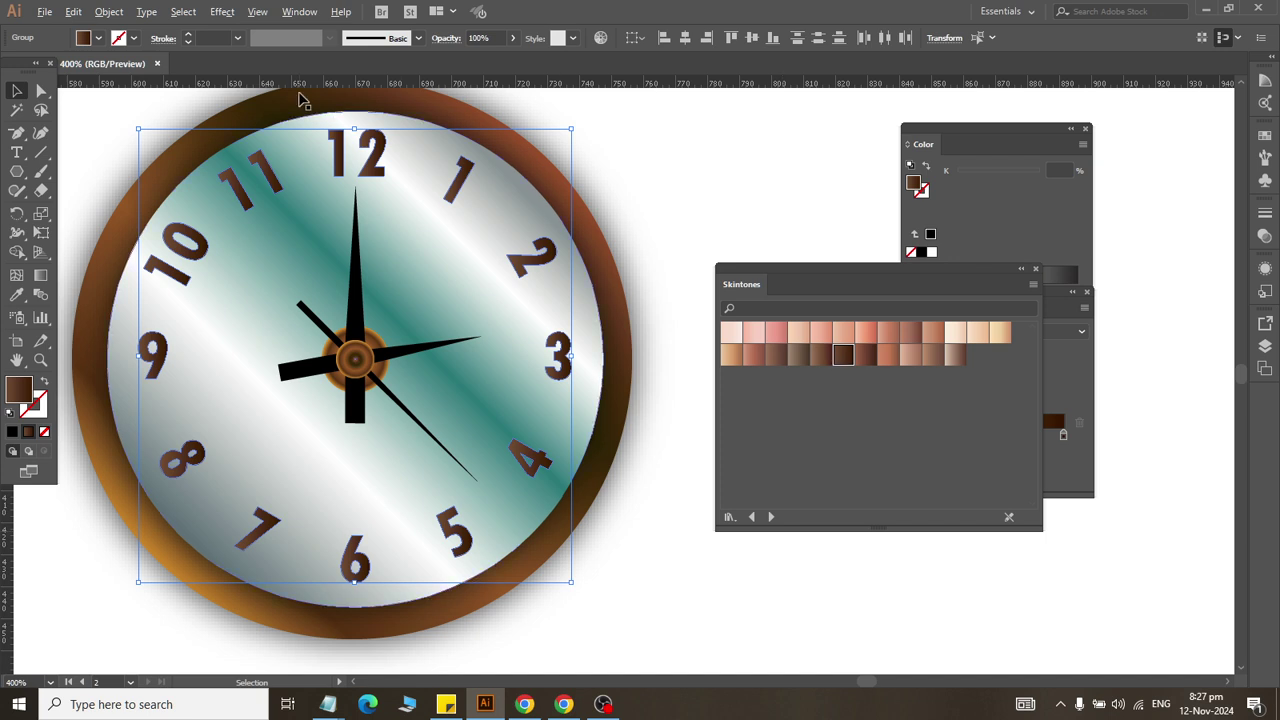
left_click(224, 13)
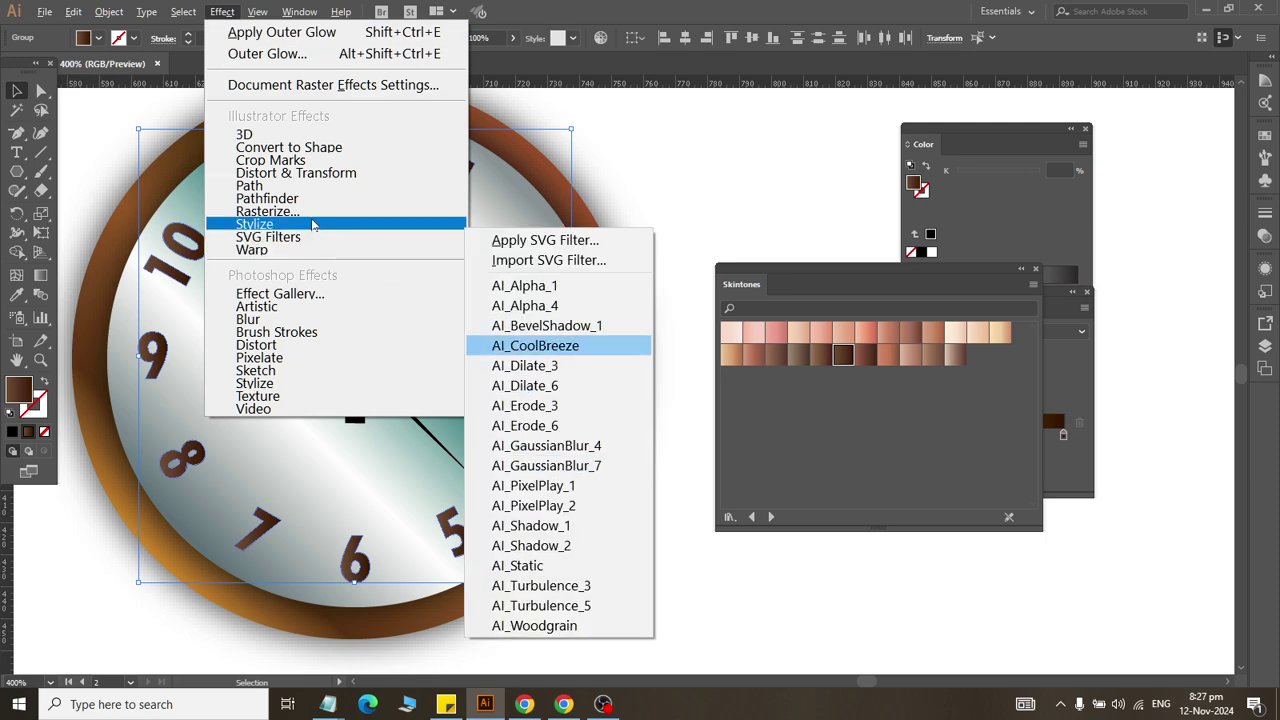
mouse_move(255, 224)
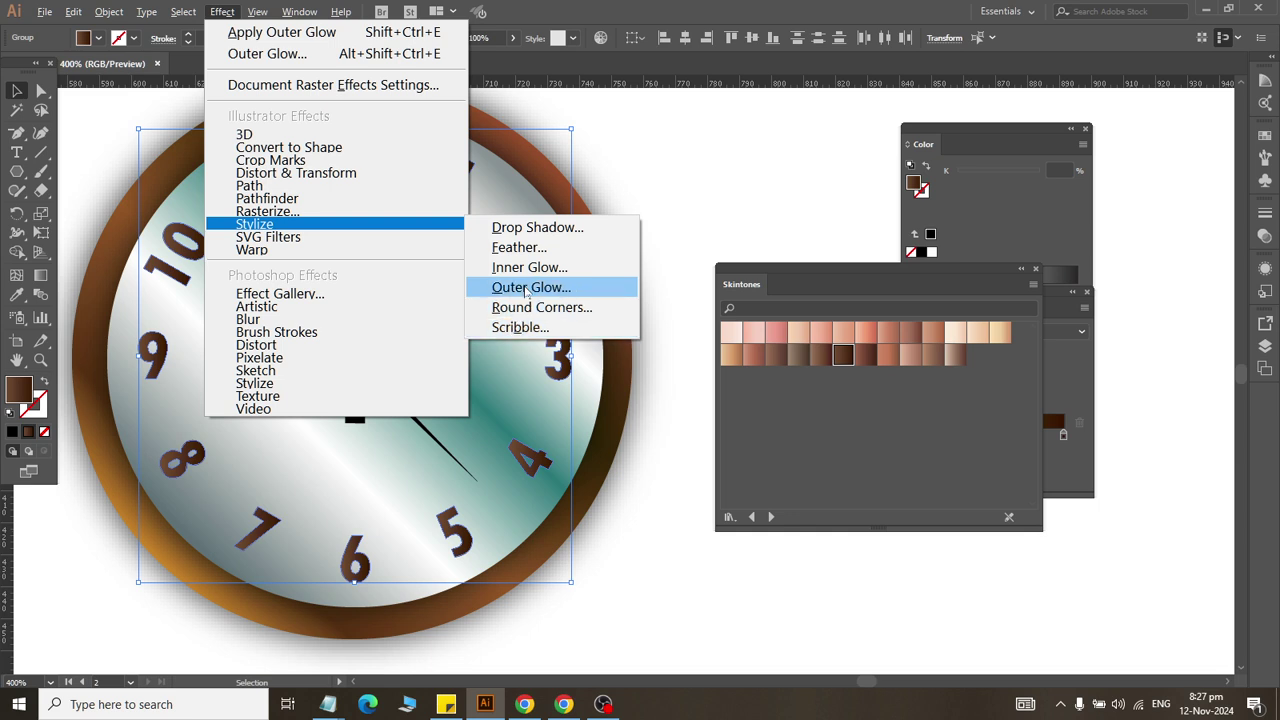
left_click(527, 288)
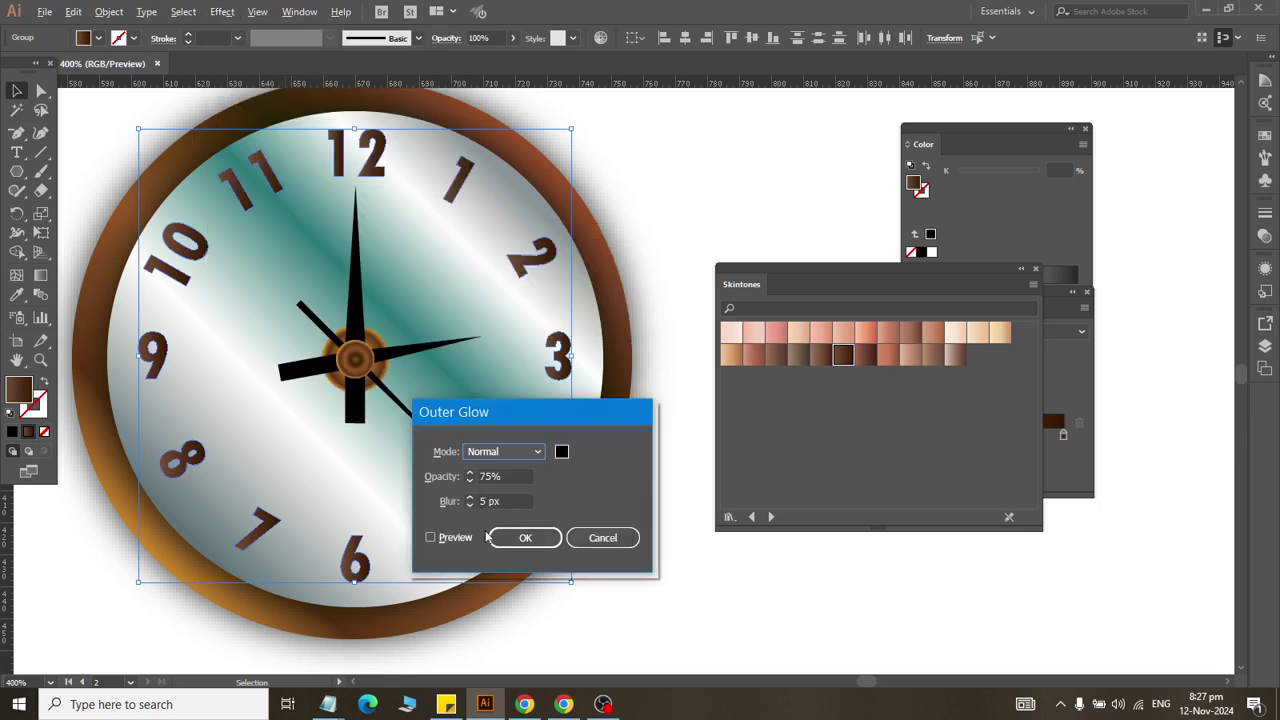
left_click(434, 539)
left_click(497, 501)
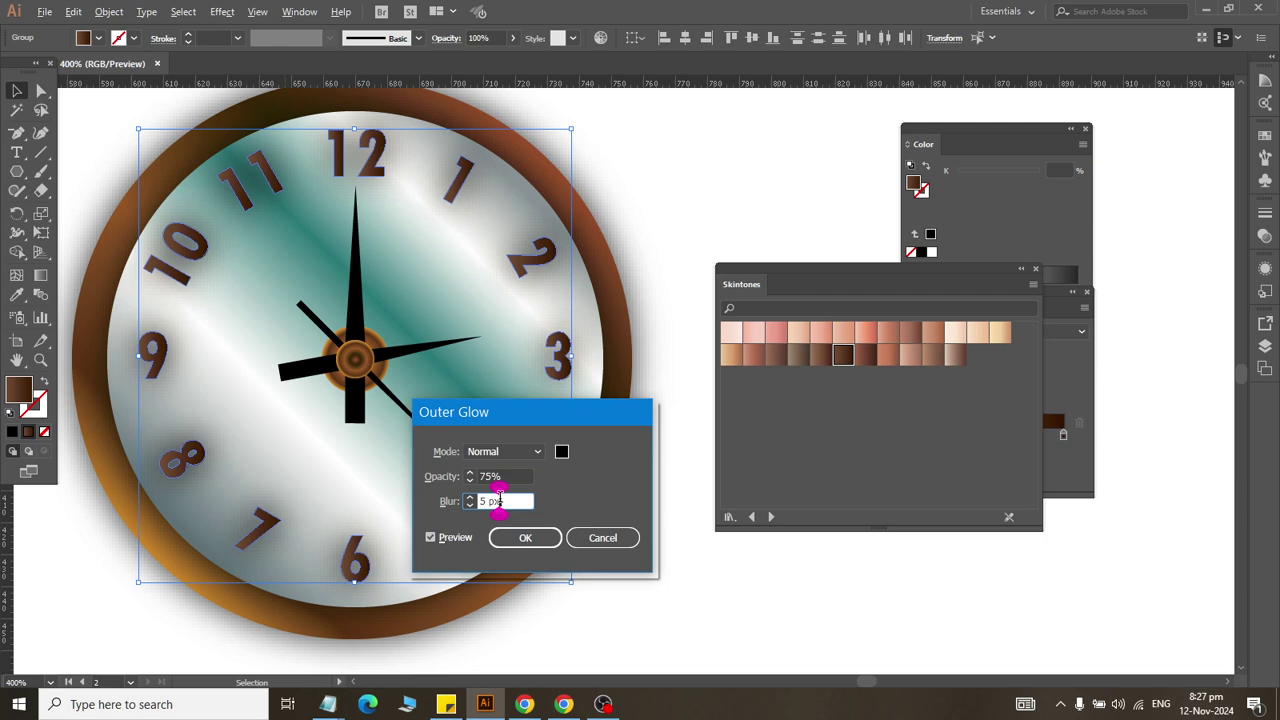
key("Down")
key("Down")
key("Down")
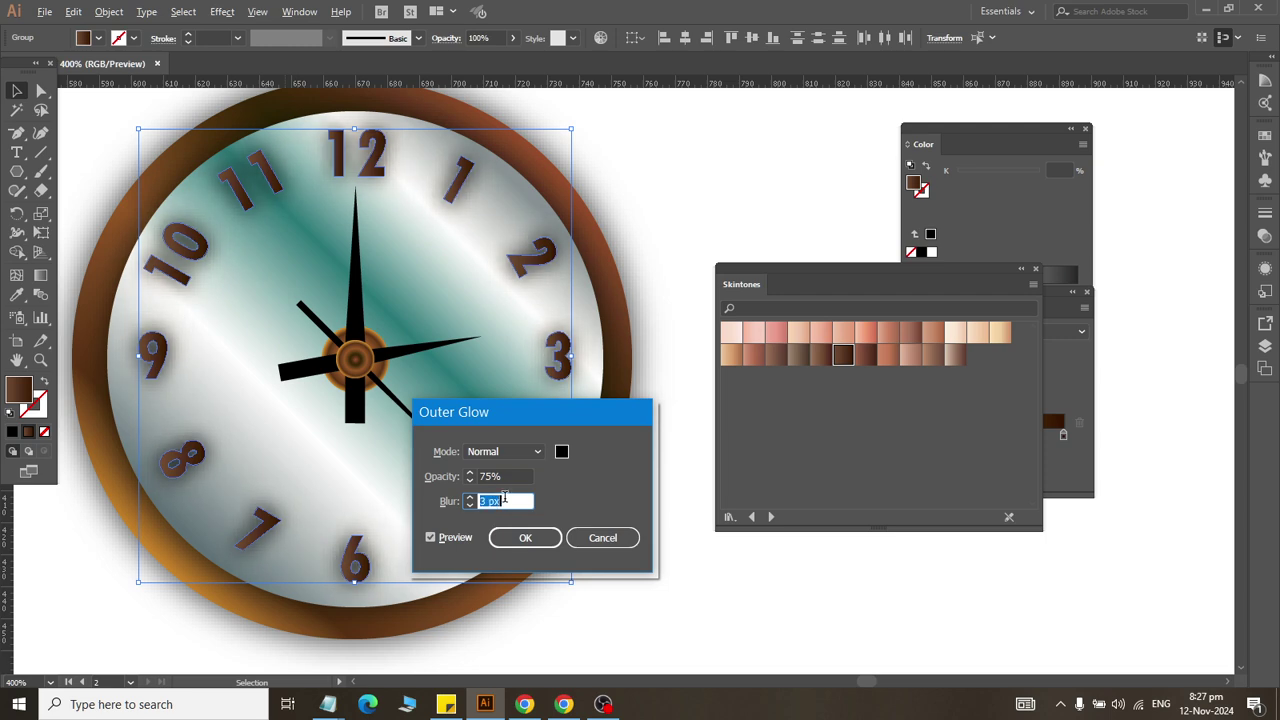
key("Down")
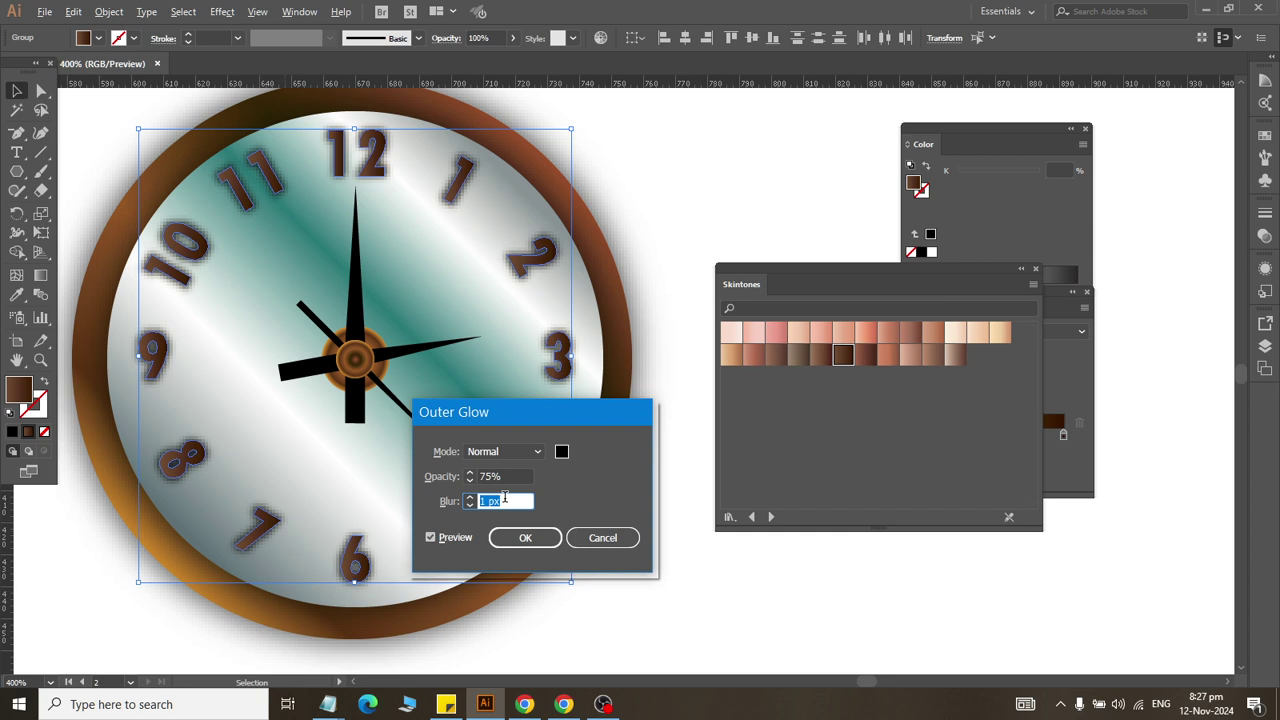
key("Down")
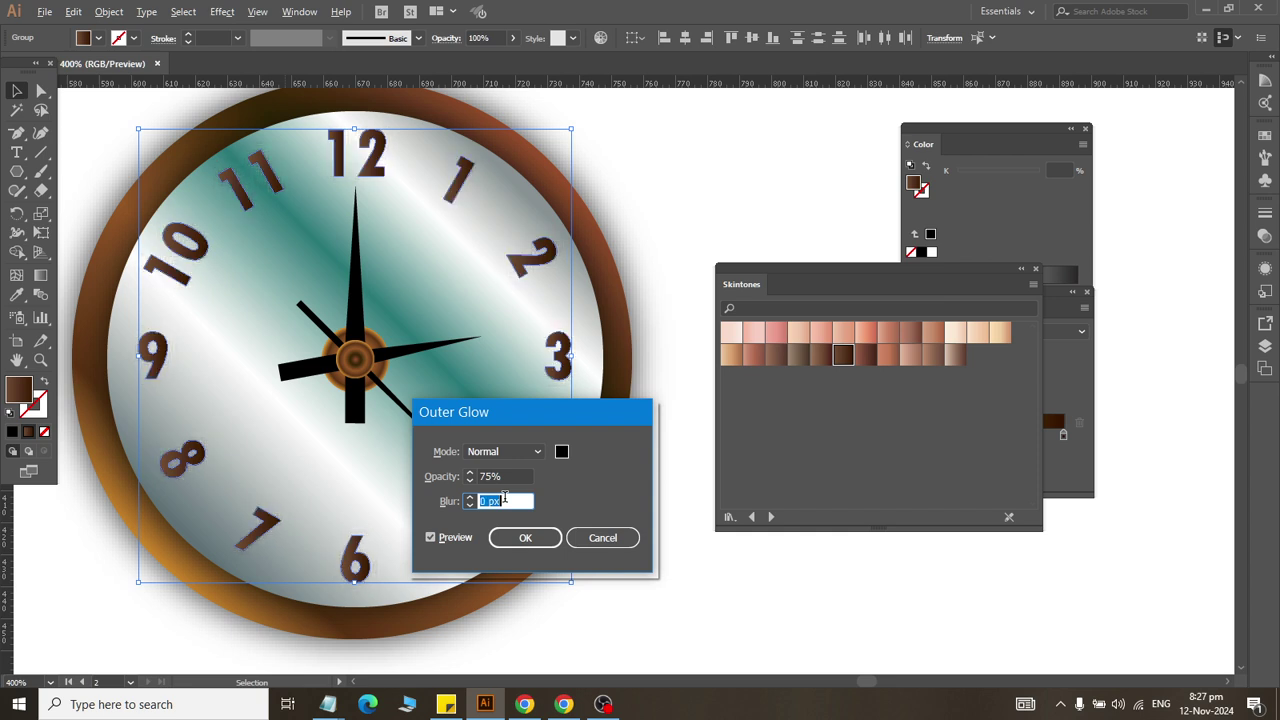
key("Up")
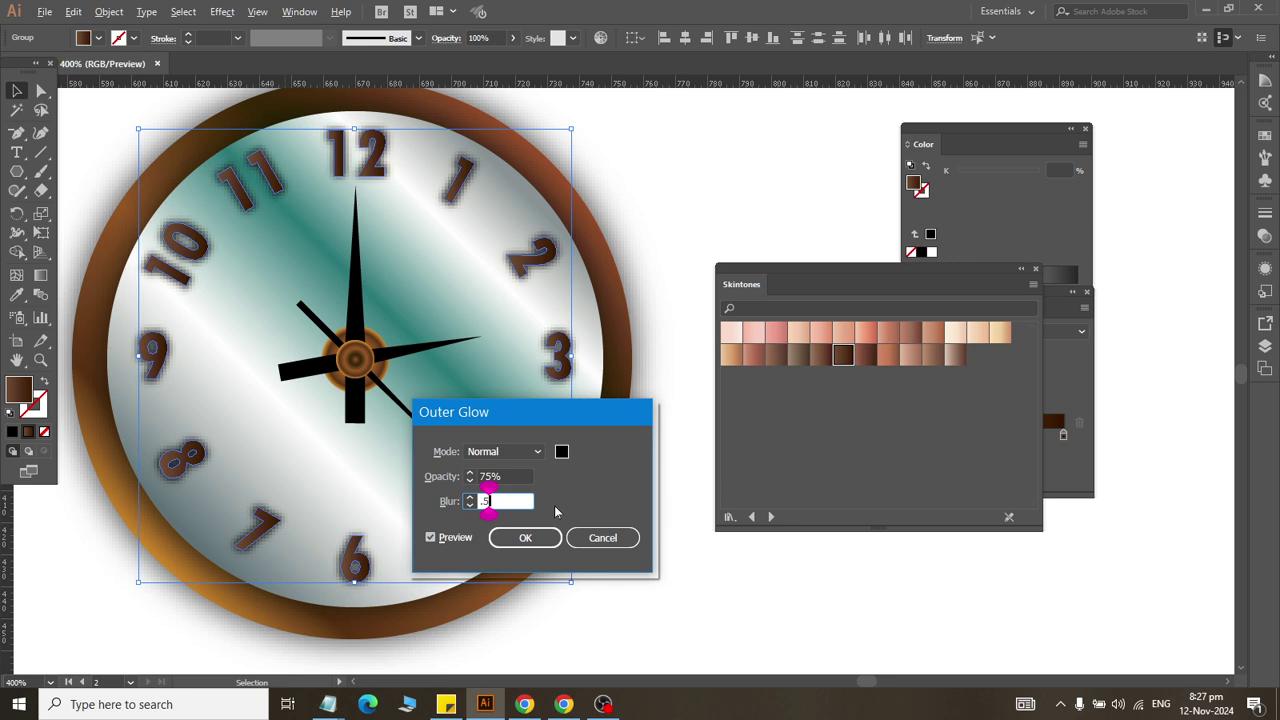
left_click(525, 537)
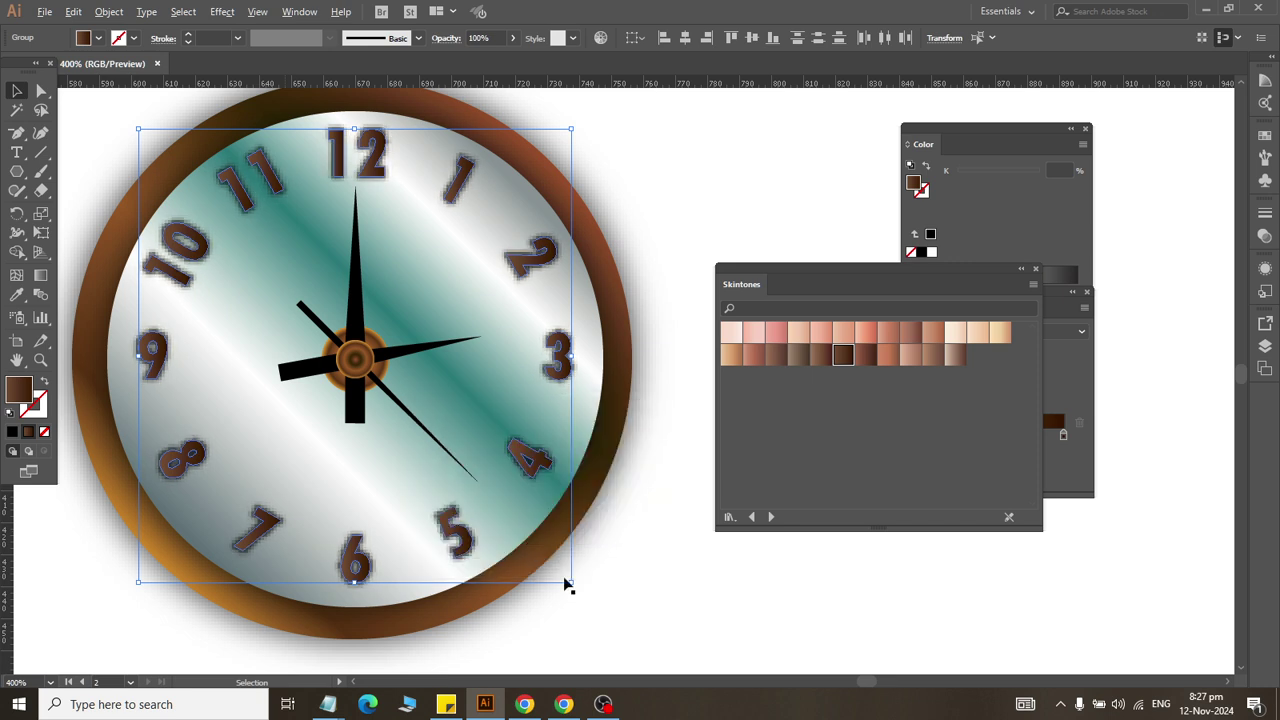
left_click(751, 637)
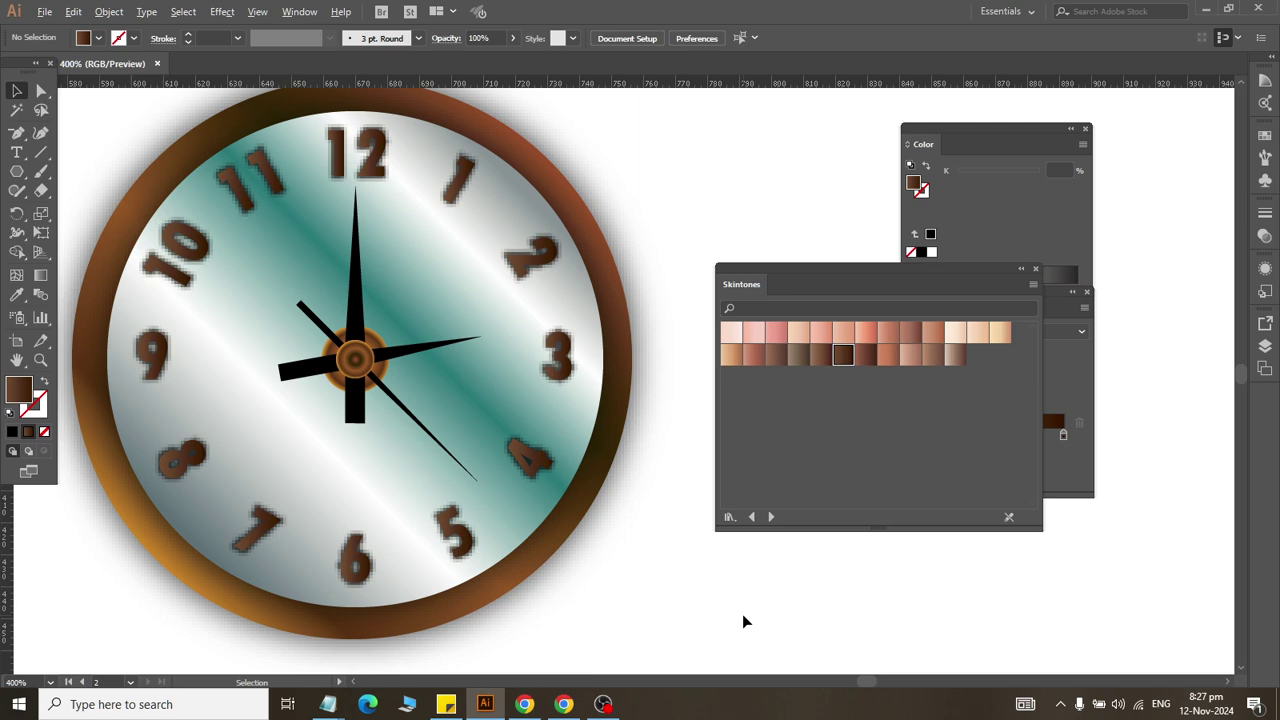
key("ctrl+a")
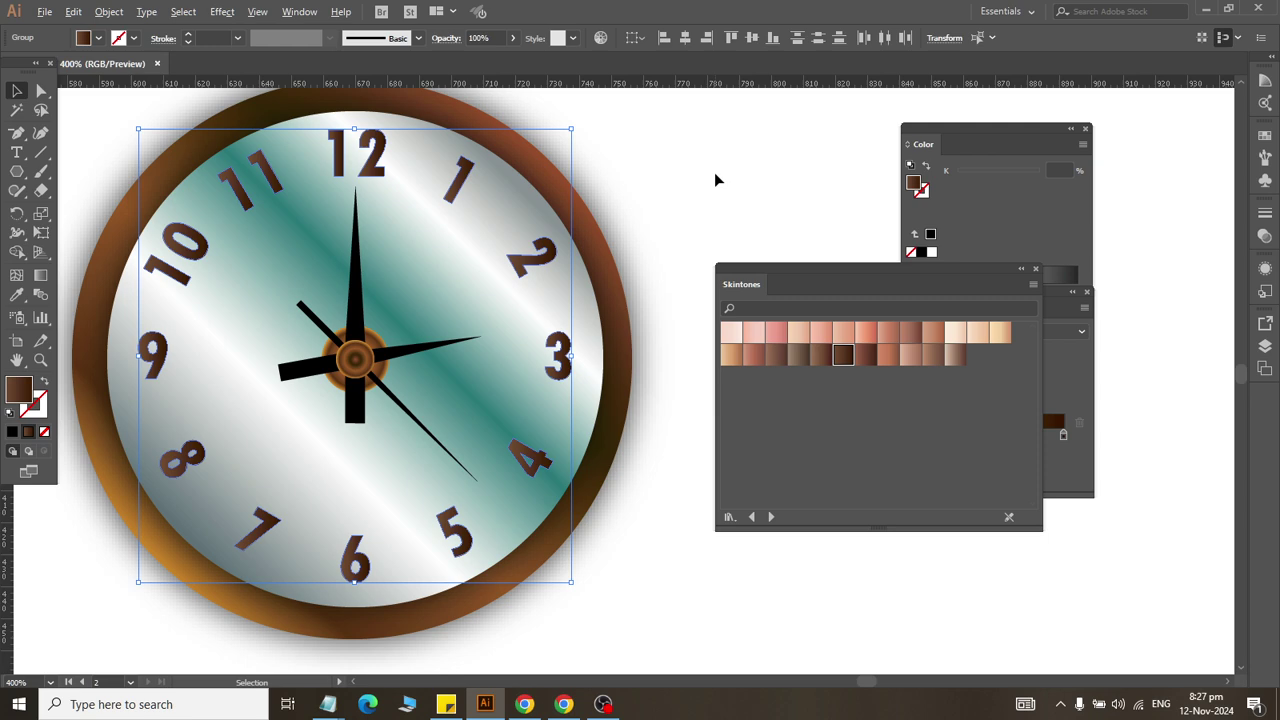
Step: Glance at the Type menu, then flip swatch libraries past Spectrums and Pastels to Seasons
left_click(219, 12)
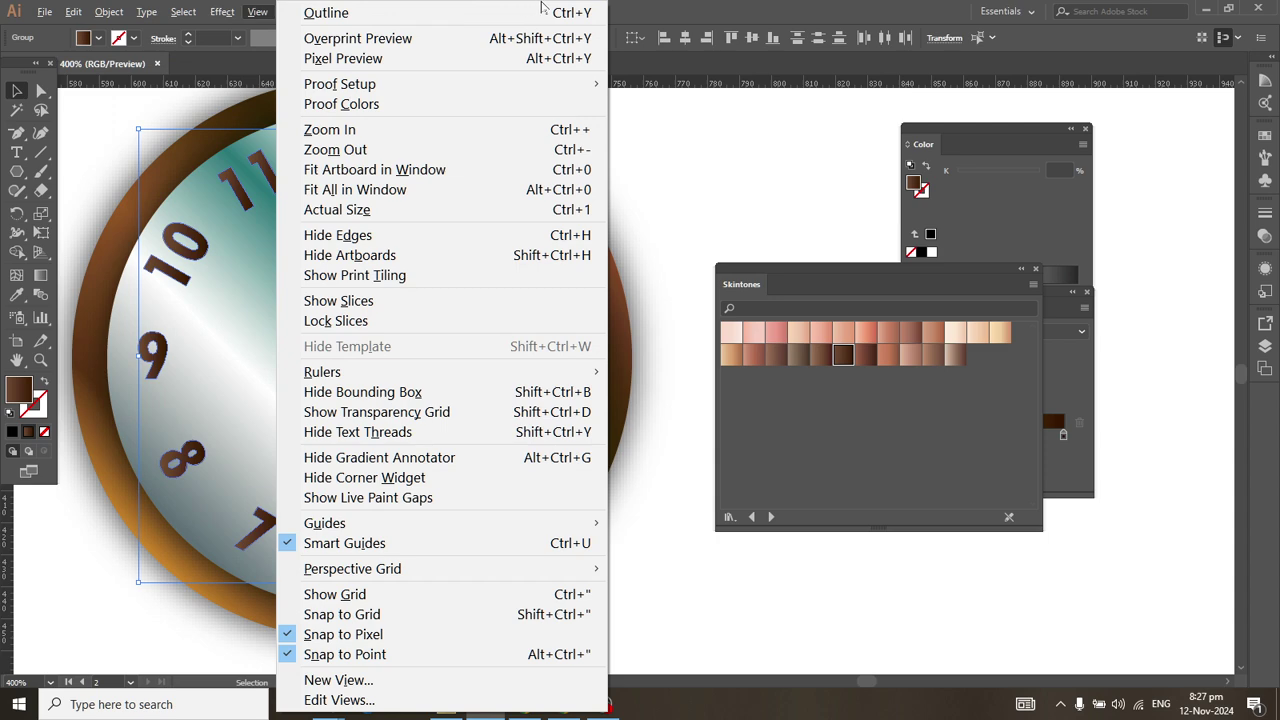
left_click(656, 7)
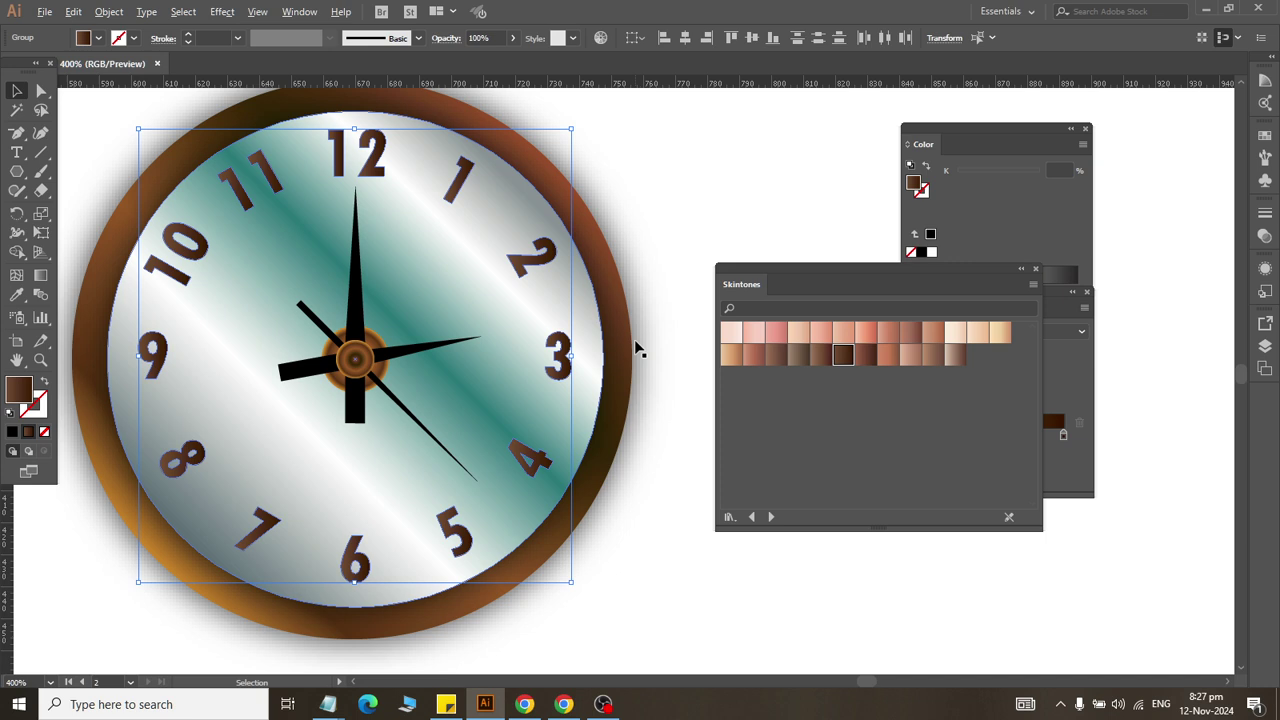
left_click(771, 517)
left_click(771, 517)
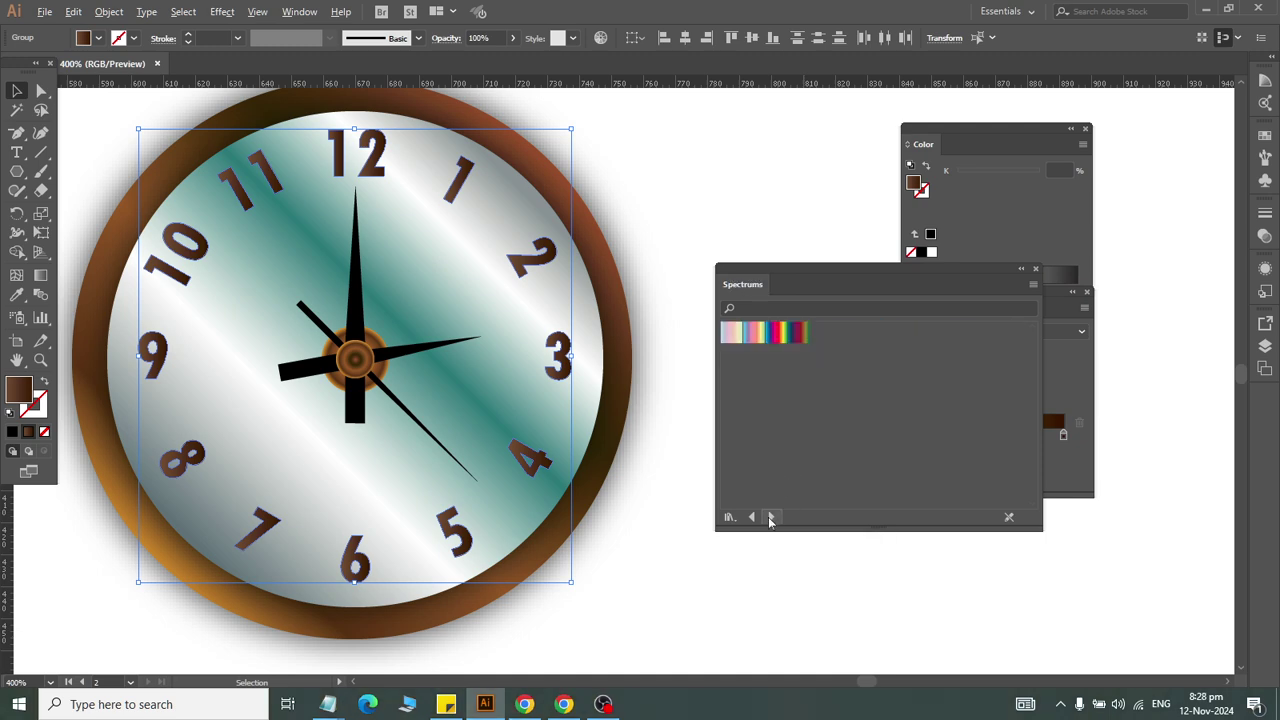
left_click(752, 517)
left_click(752, 517)
left_click(752, 517)
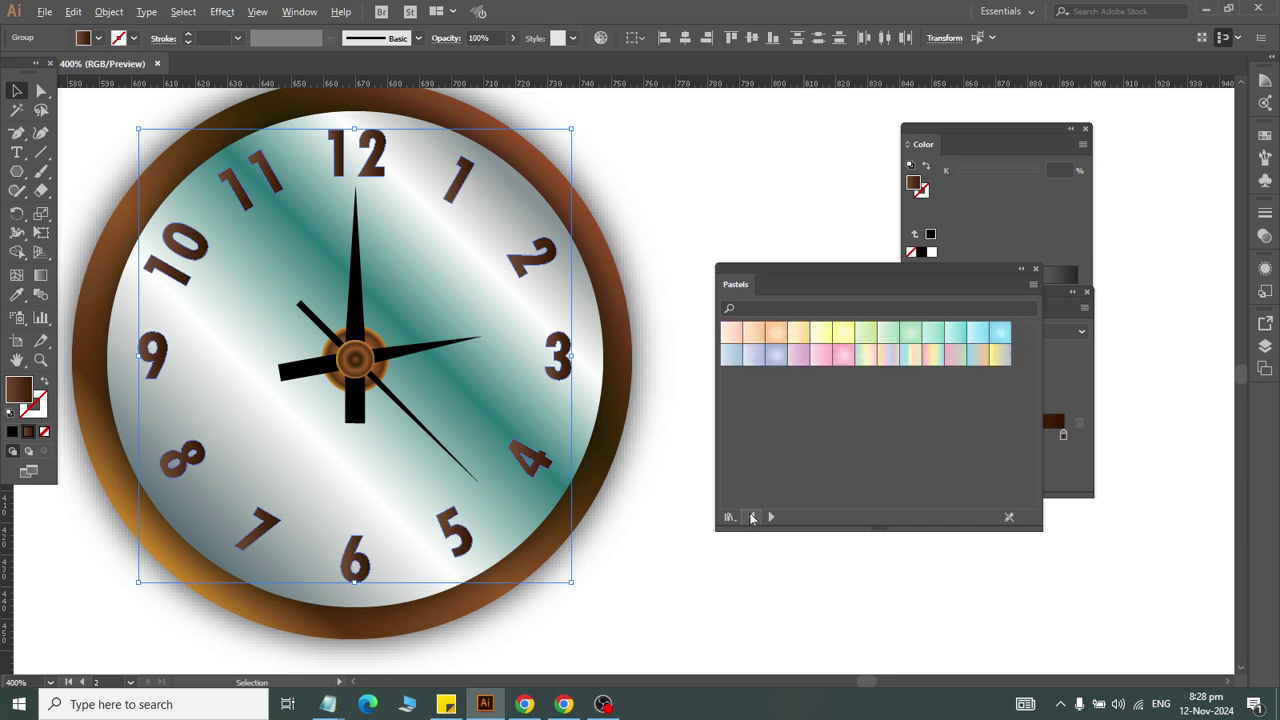
left_click(771, 517)
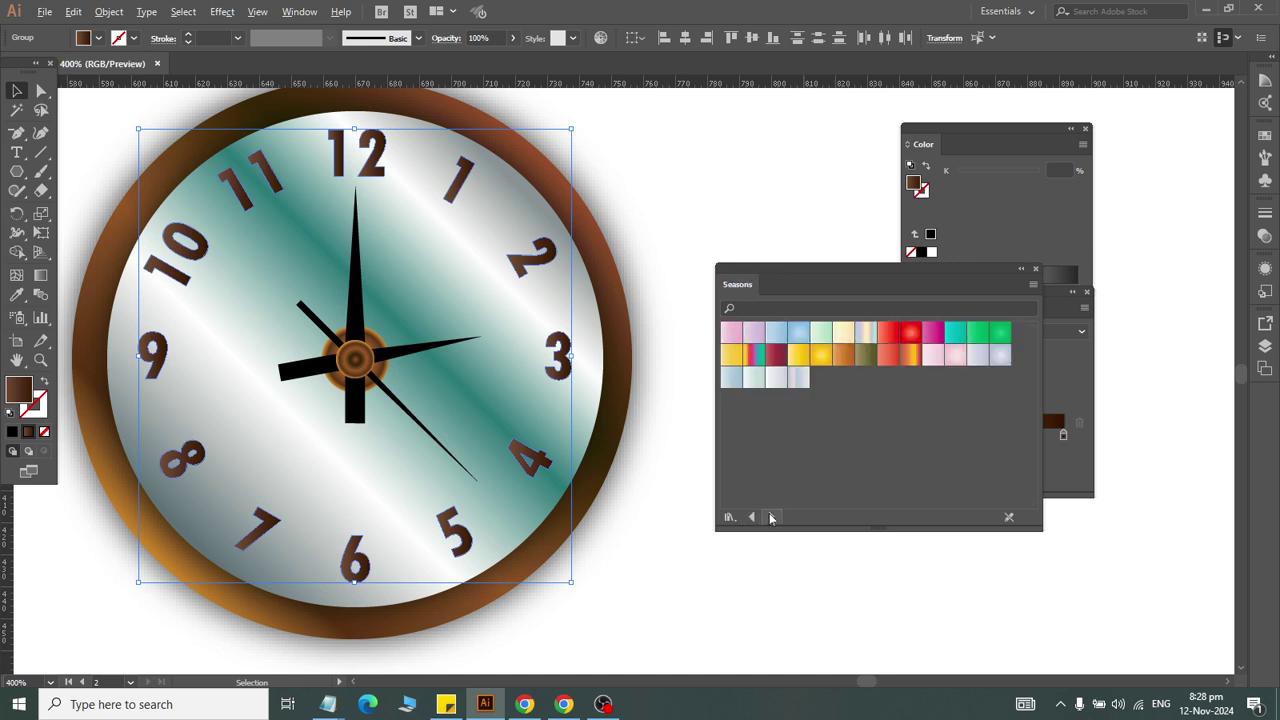
Step: Fill the second hand with the Apple gradient after trying Seasons red and Ruby swatches
left_click(405, 413)
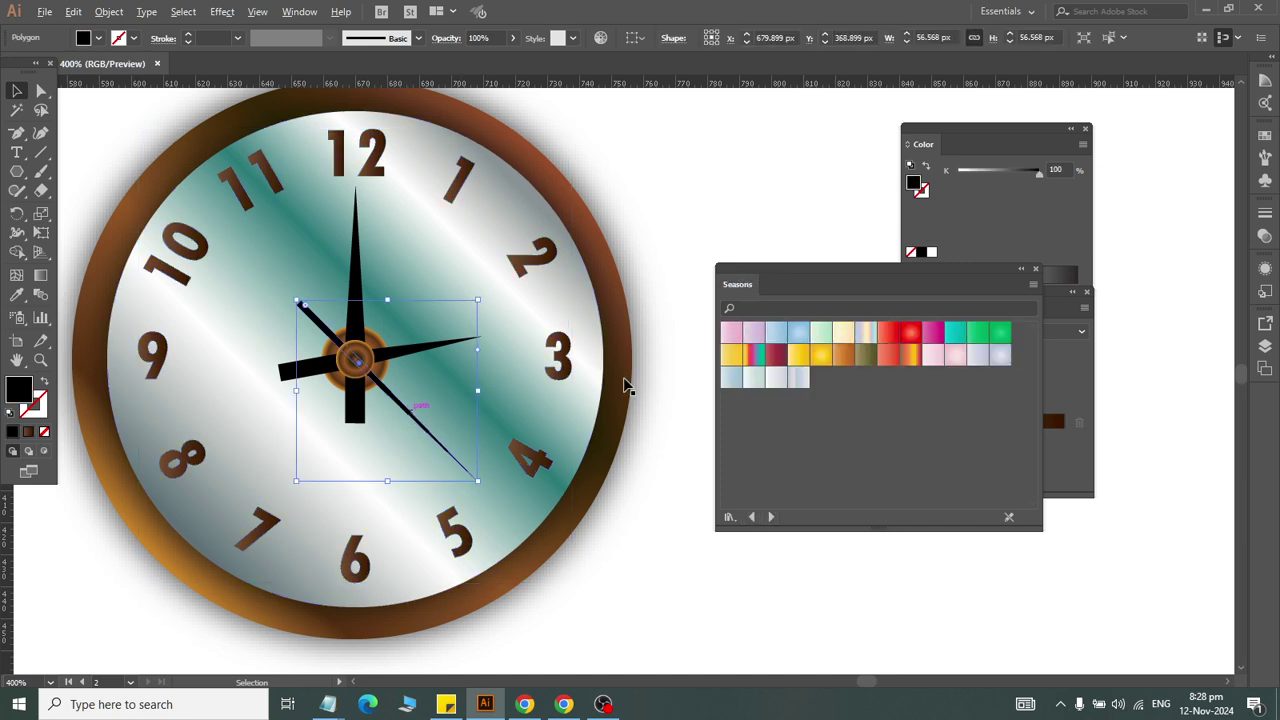
left_click(909, 334)
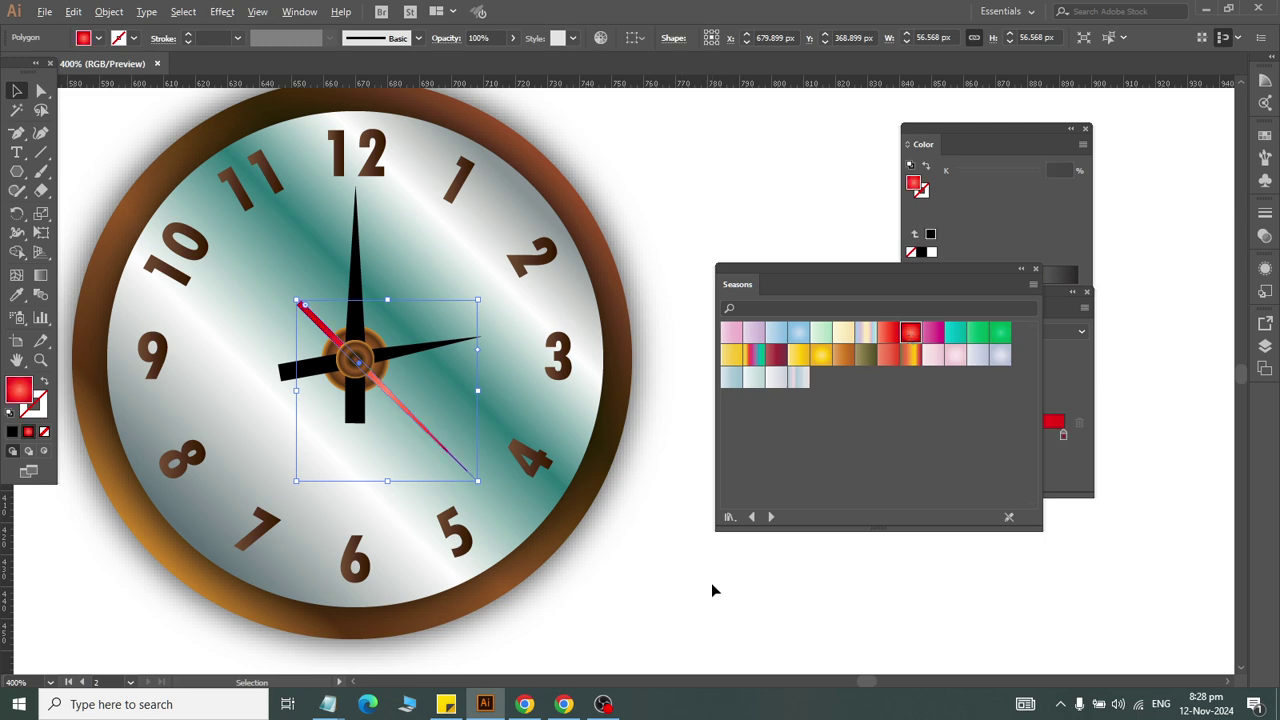
left_click(748, 521)
left_click(748, 521)
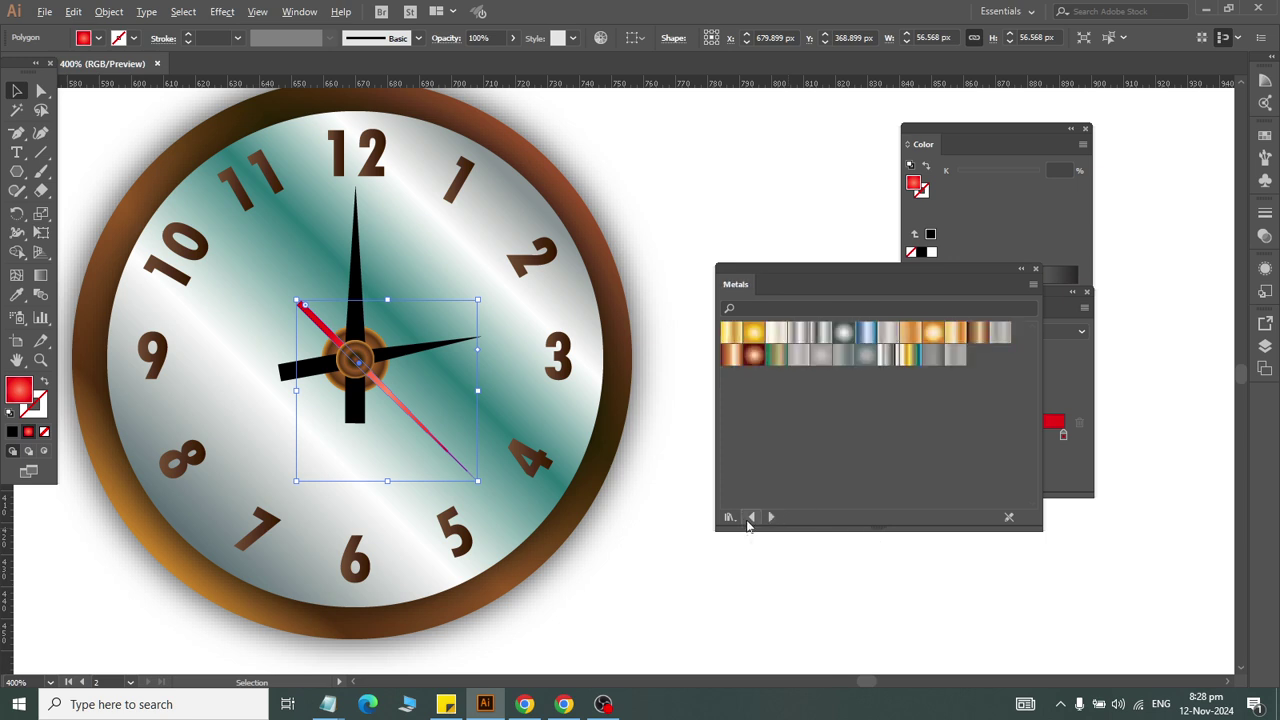
left_click(748, 521)
left_click(776, 355)
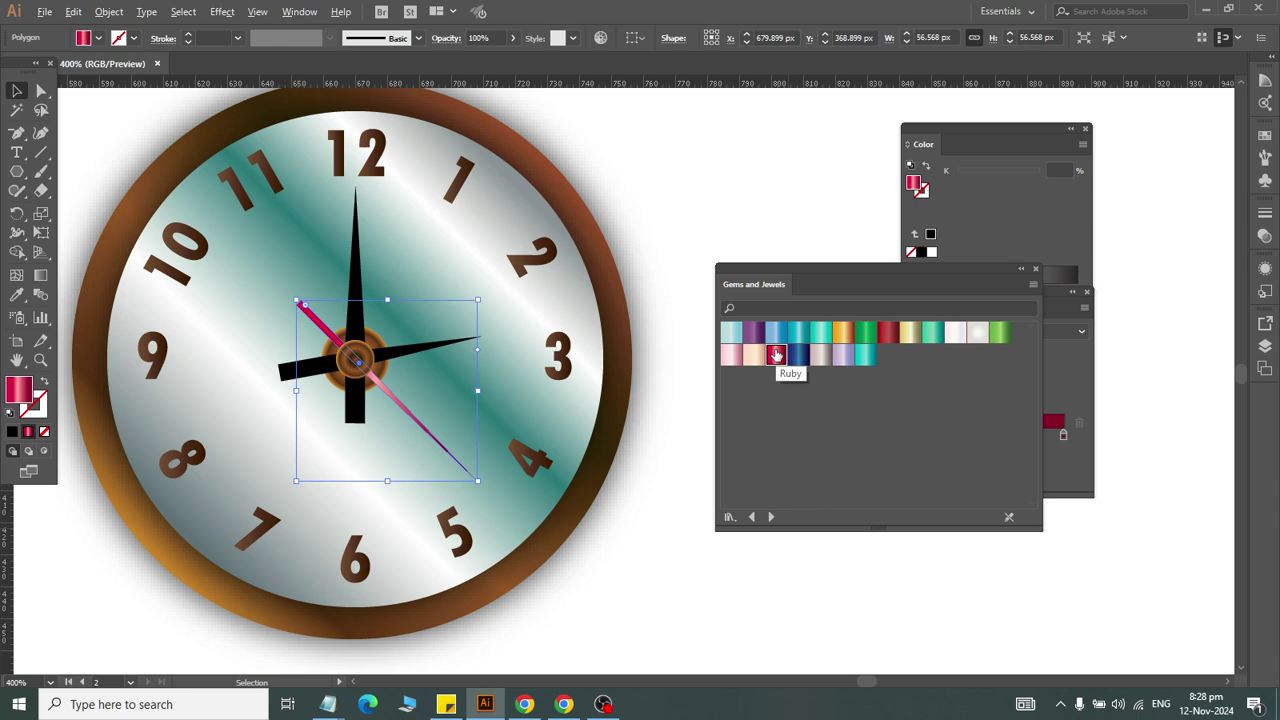
left_click(887, 332)
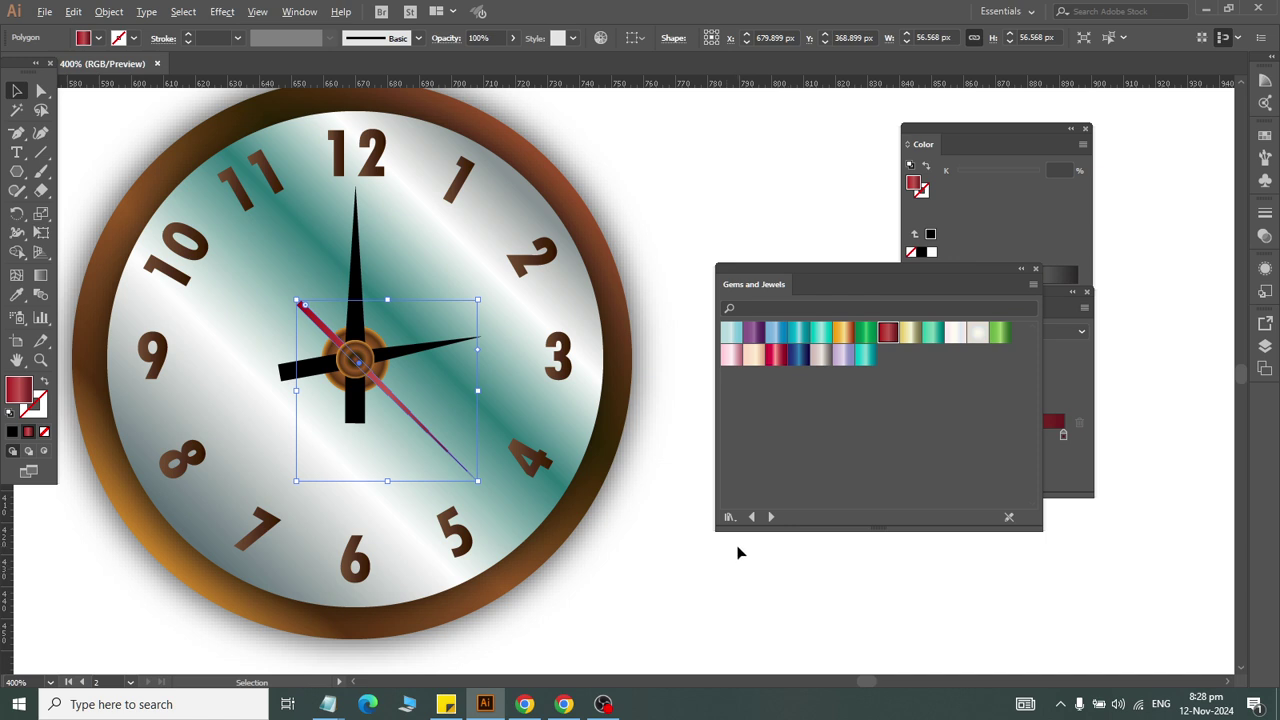
left_click(752, 517)
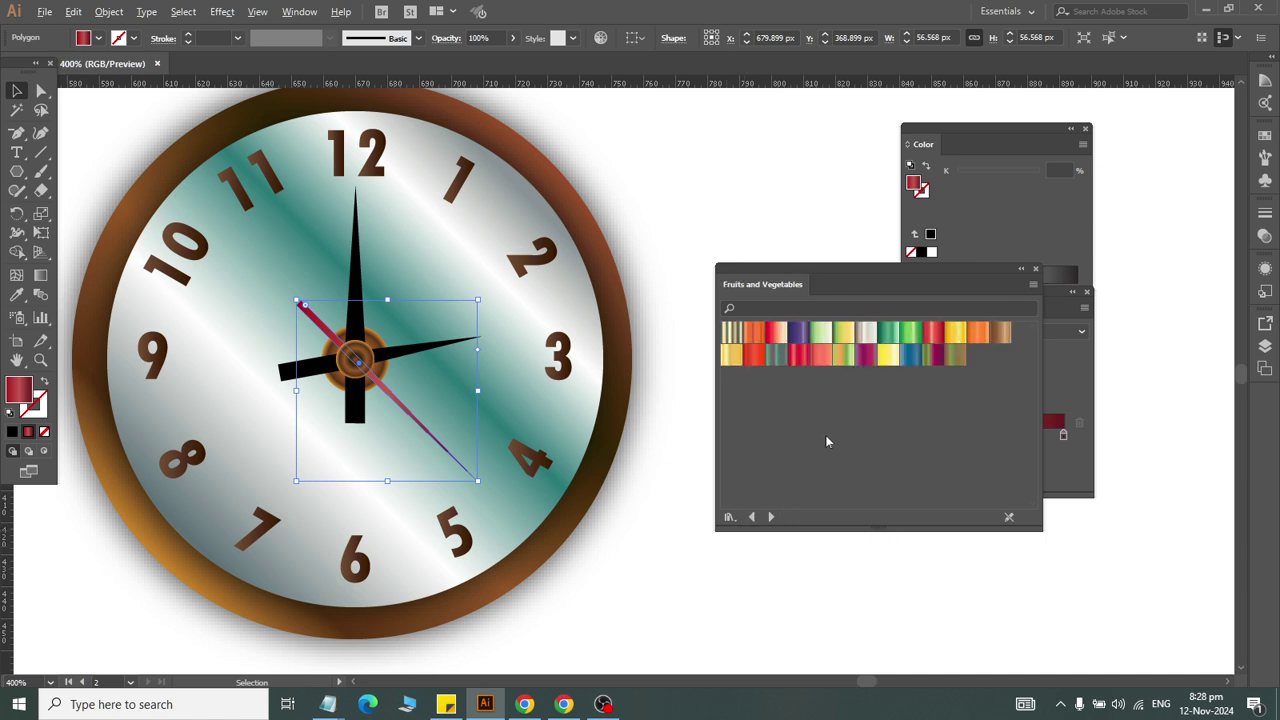
left_click(799, 355)
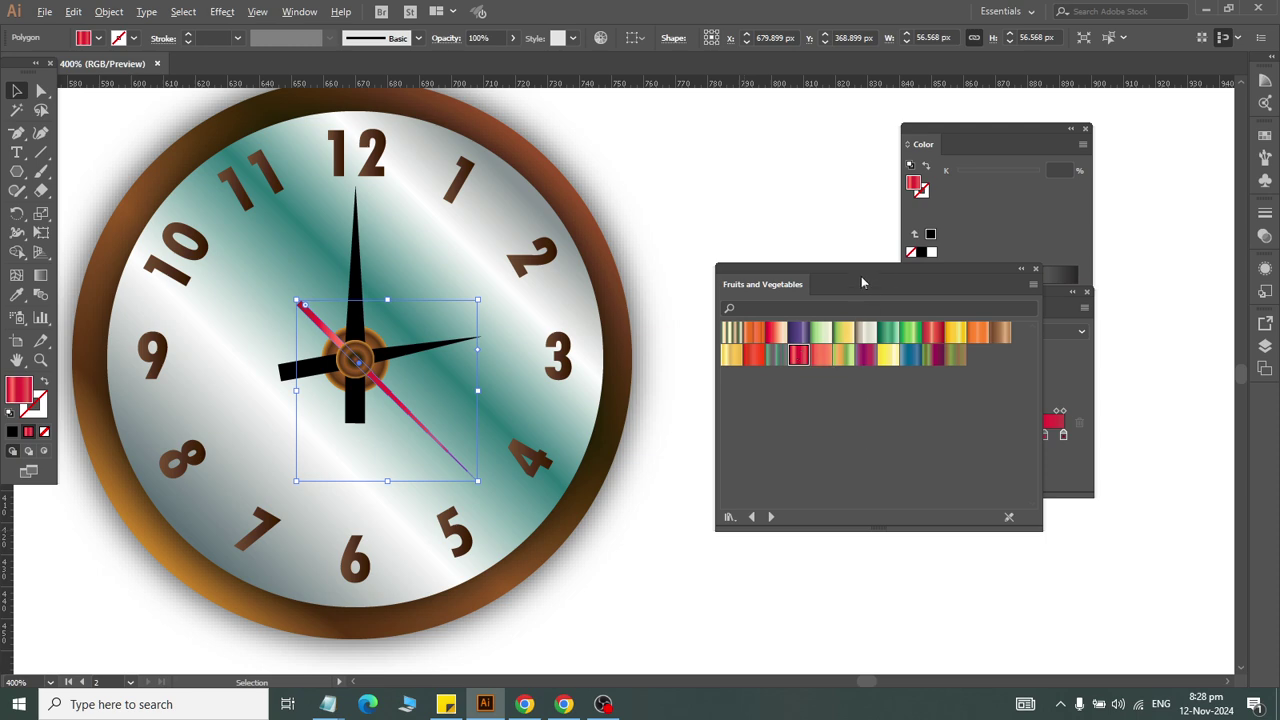
Step: Set the second hand's Apple gradient type to Linear after briefly trying Radial
left_click_drag(862, 282, 816, 456)
left_click(1010, 333)
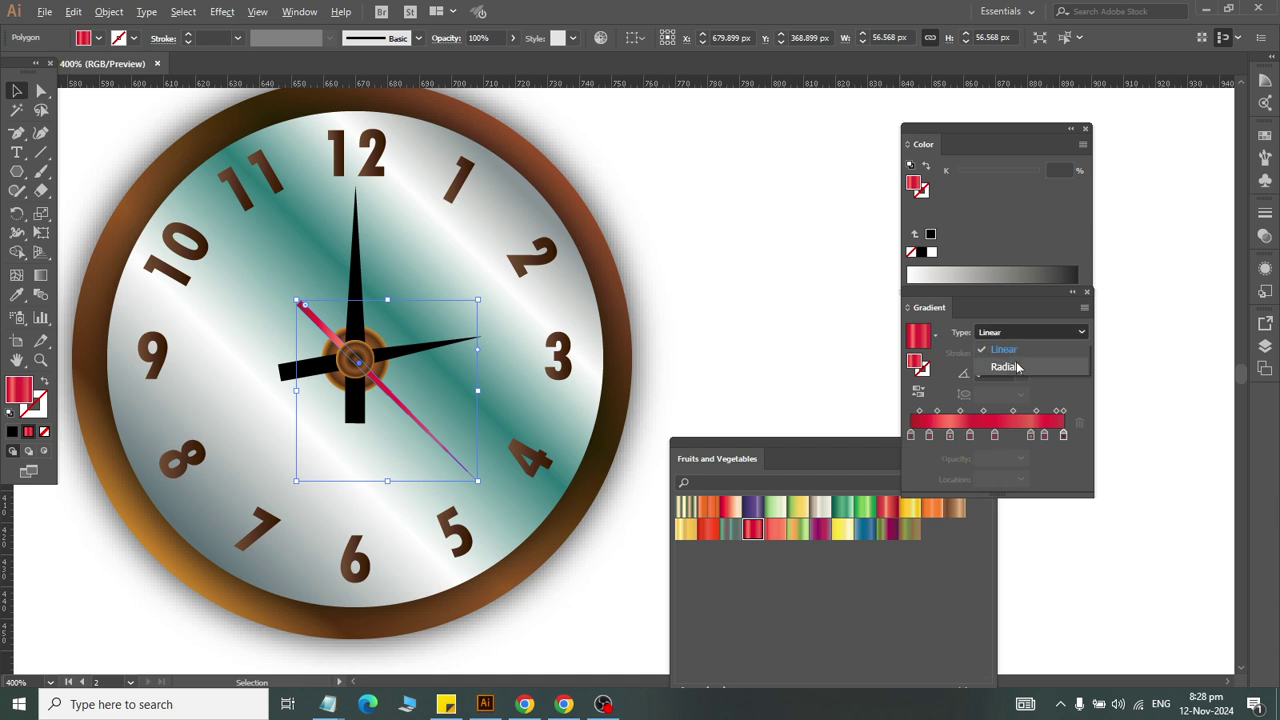
left_click(1006, 367)
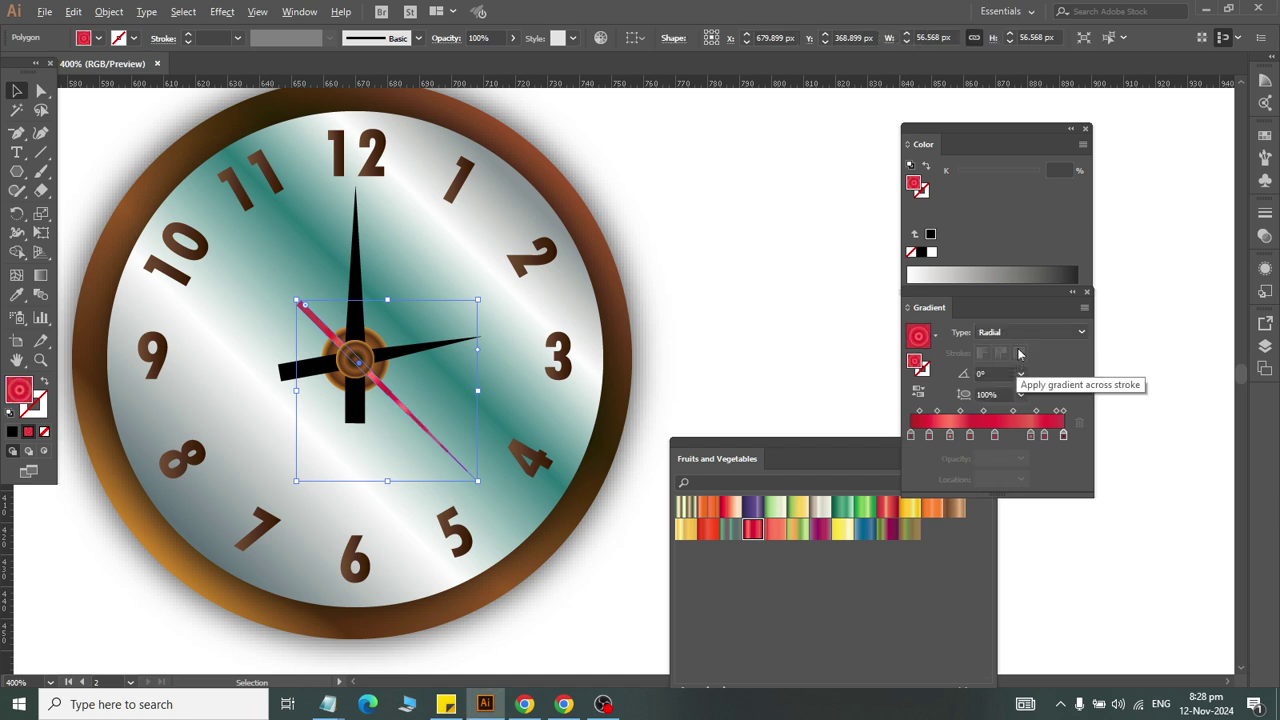
left_click(1015, 333)
left_click(1015, 333)
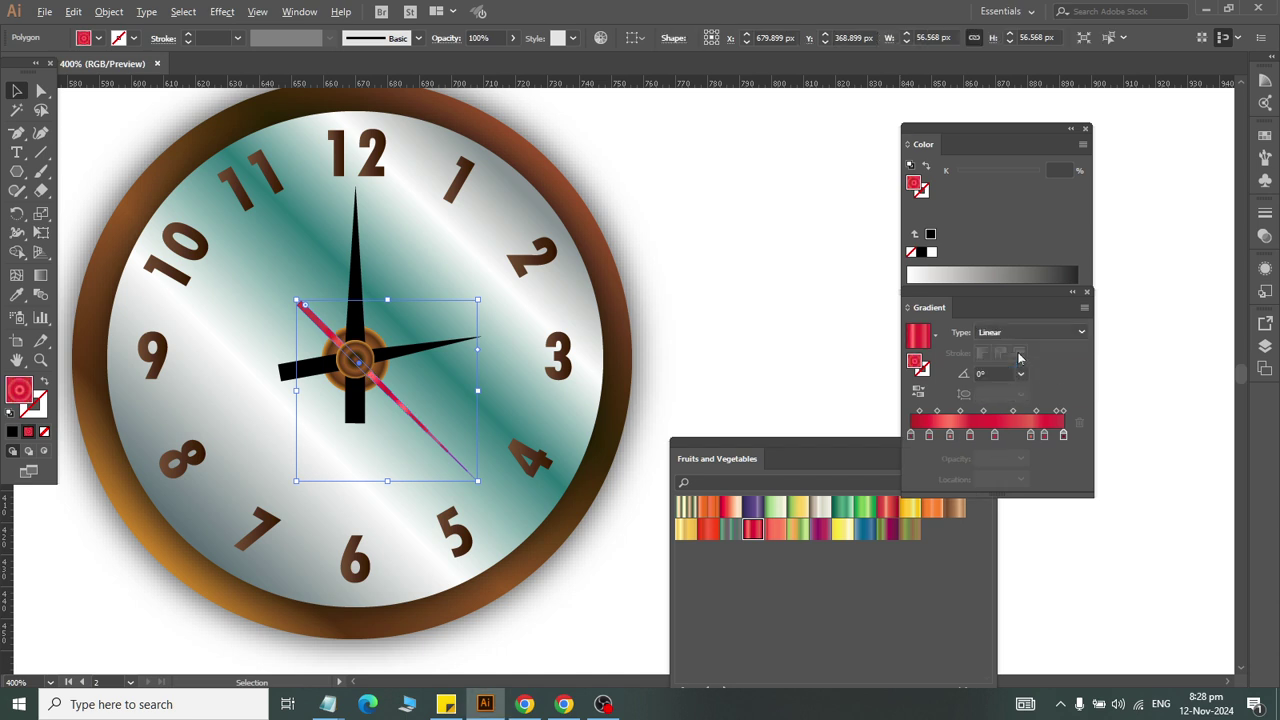
left_click(815, 402)
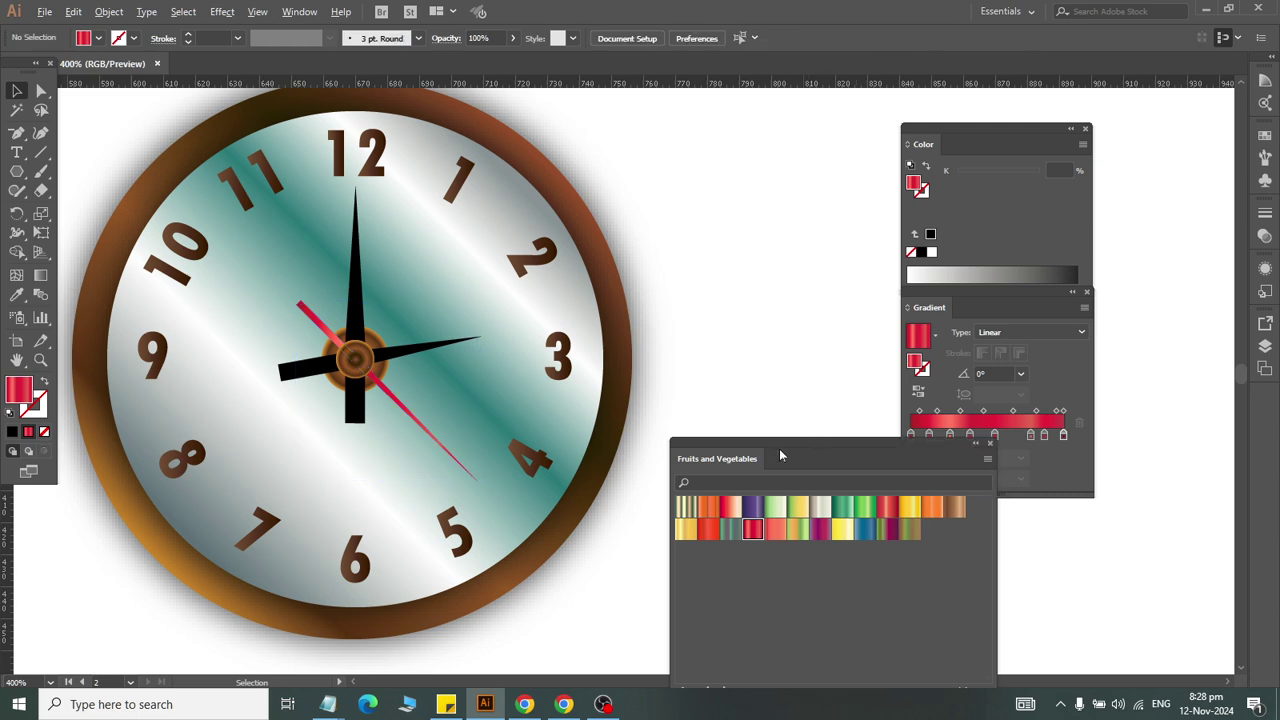
Step: Fill the vertical clock hand with the blue Mangosteen gradient
left_click_drag(779, 448, 806, 297)
left_click(914, 356)
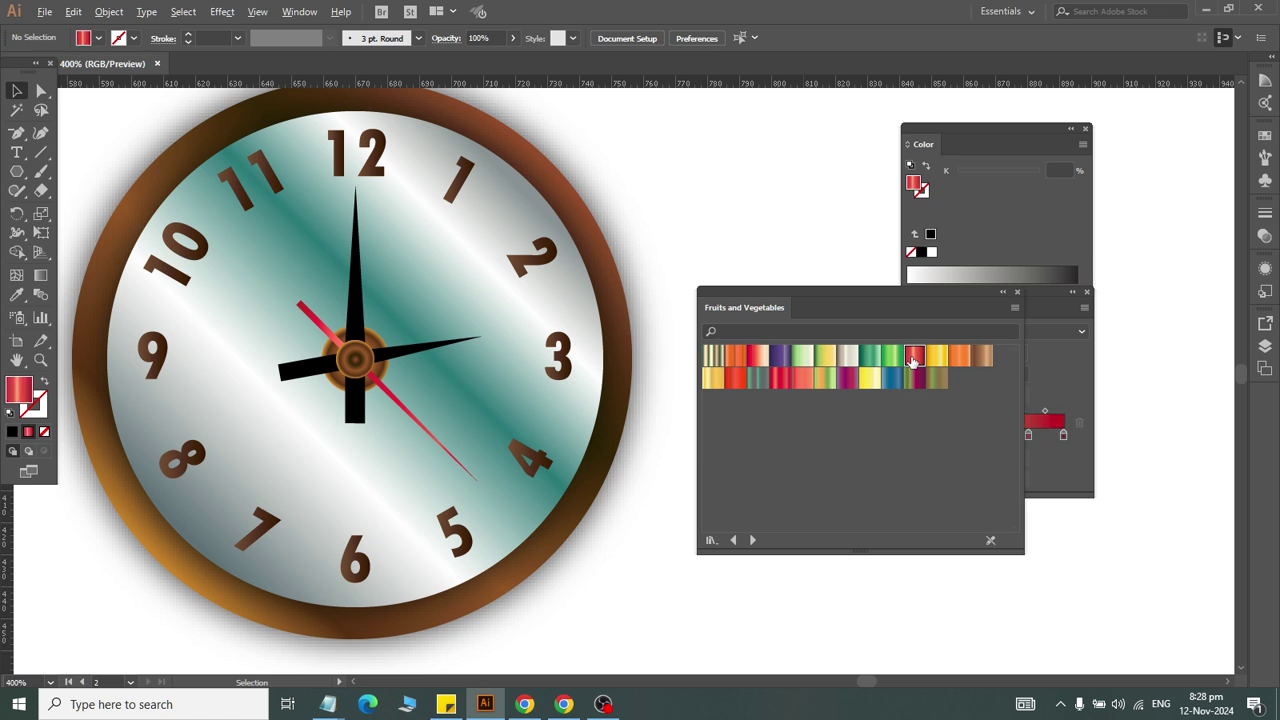
left_click(358, 306)
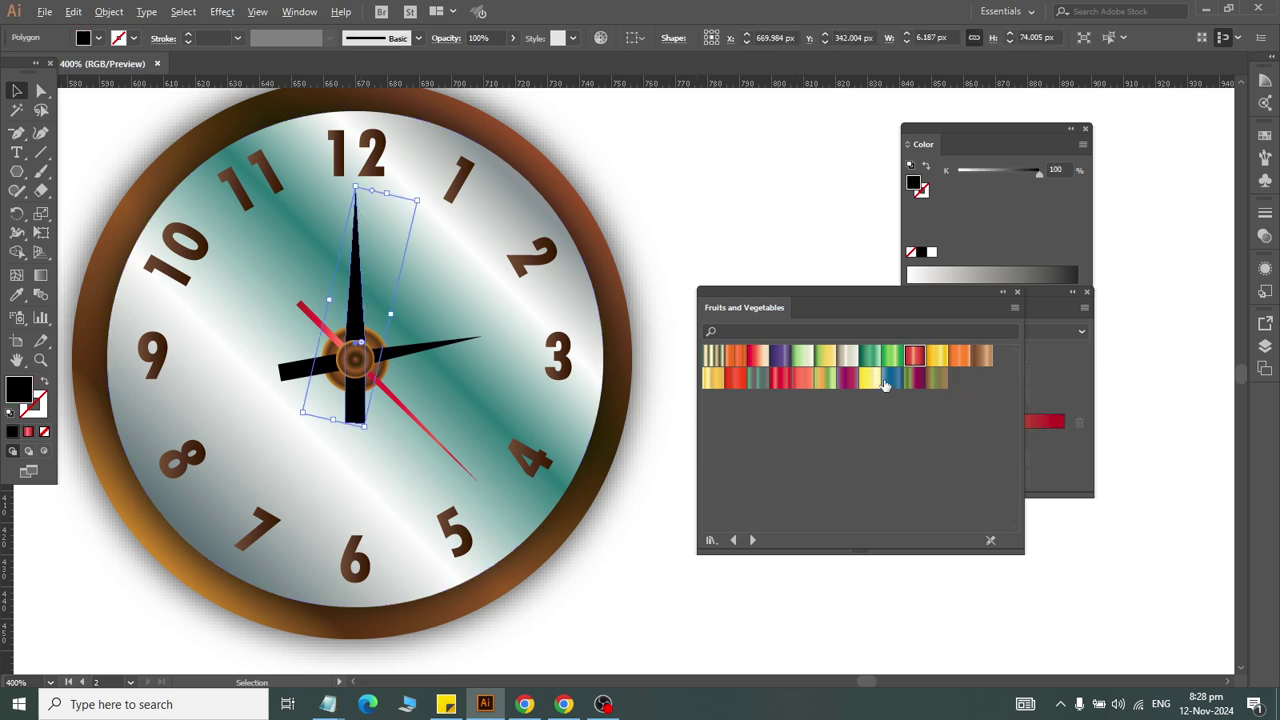
left_click(891, 379)
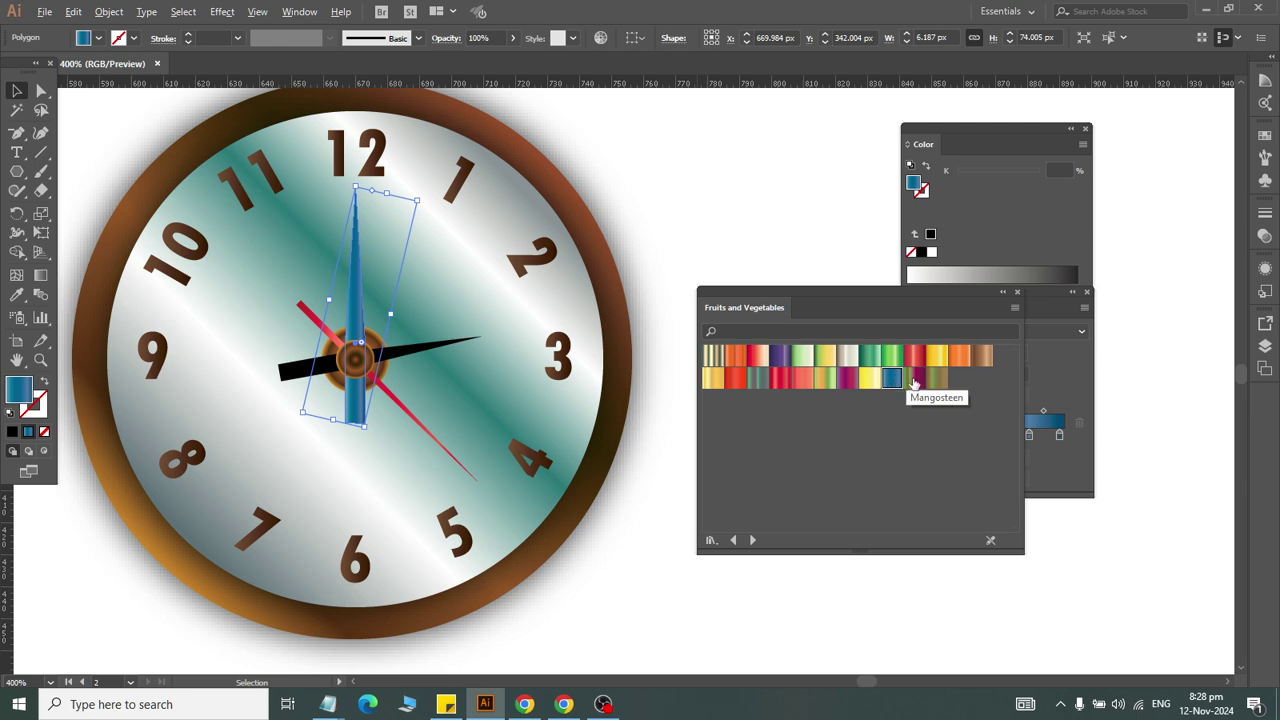
Step: Fill the horizontal clock hand with the brown gradient swatch
left_click(975, 357)
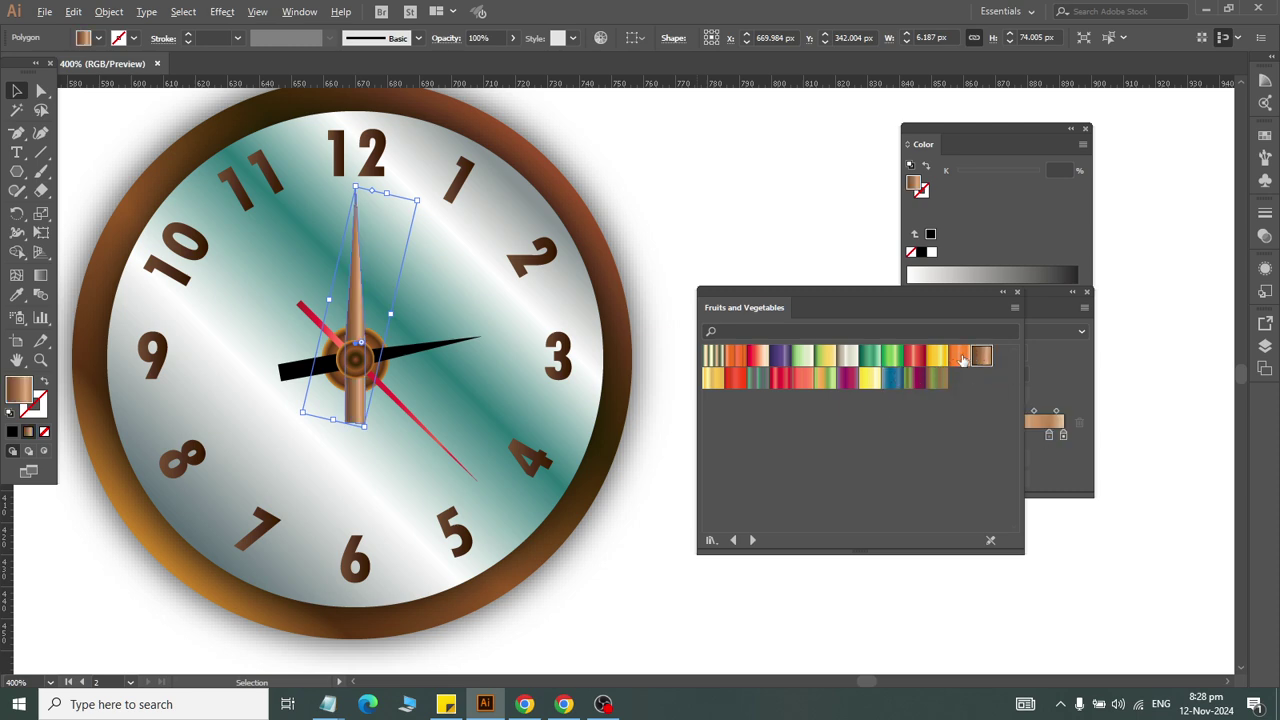
left_click(300, 381)
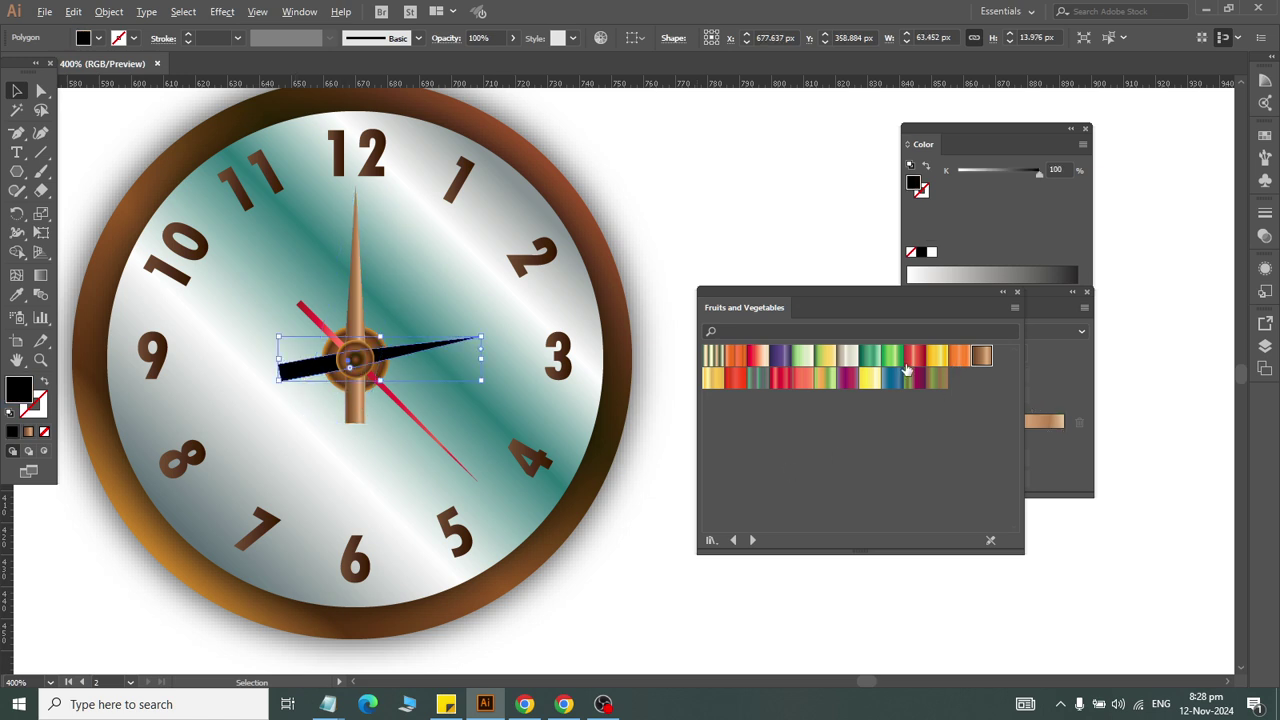
left_click(981, 357)
left_click(590, 582)
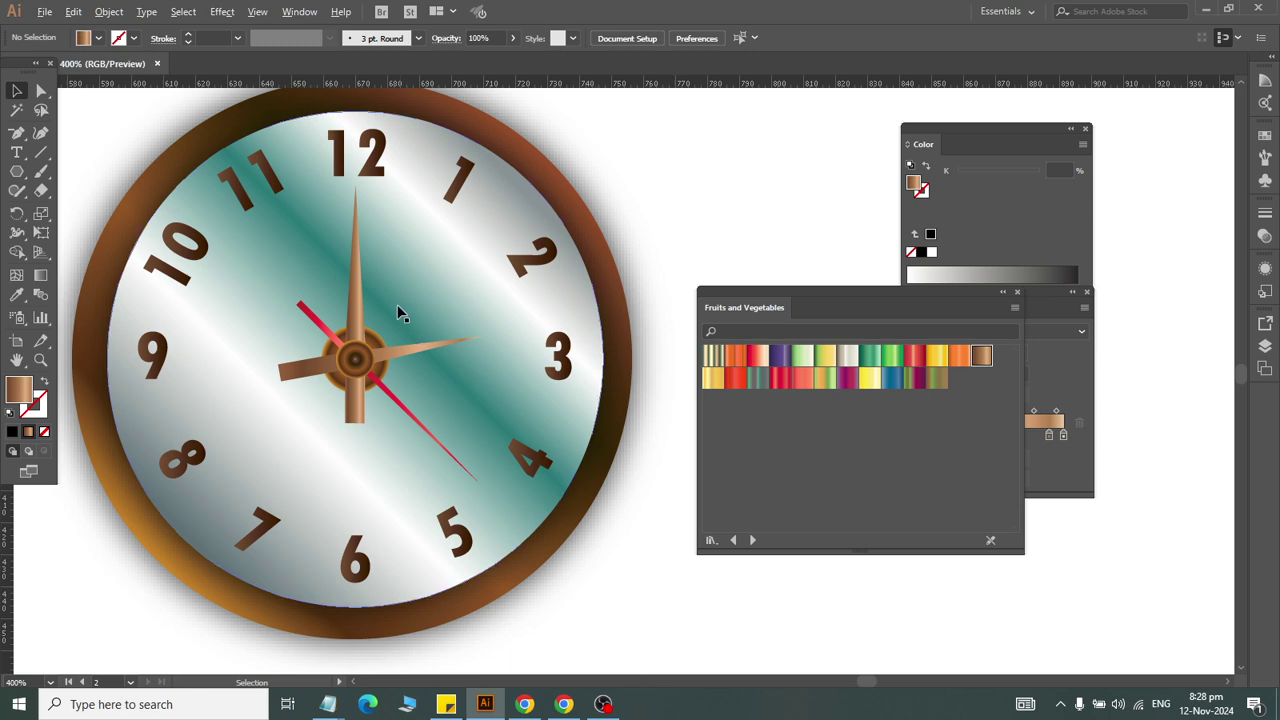
Step: Try yellow-gold and Foliage gold gradients on the vertical hand
left_click(353, 305)
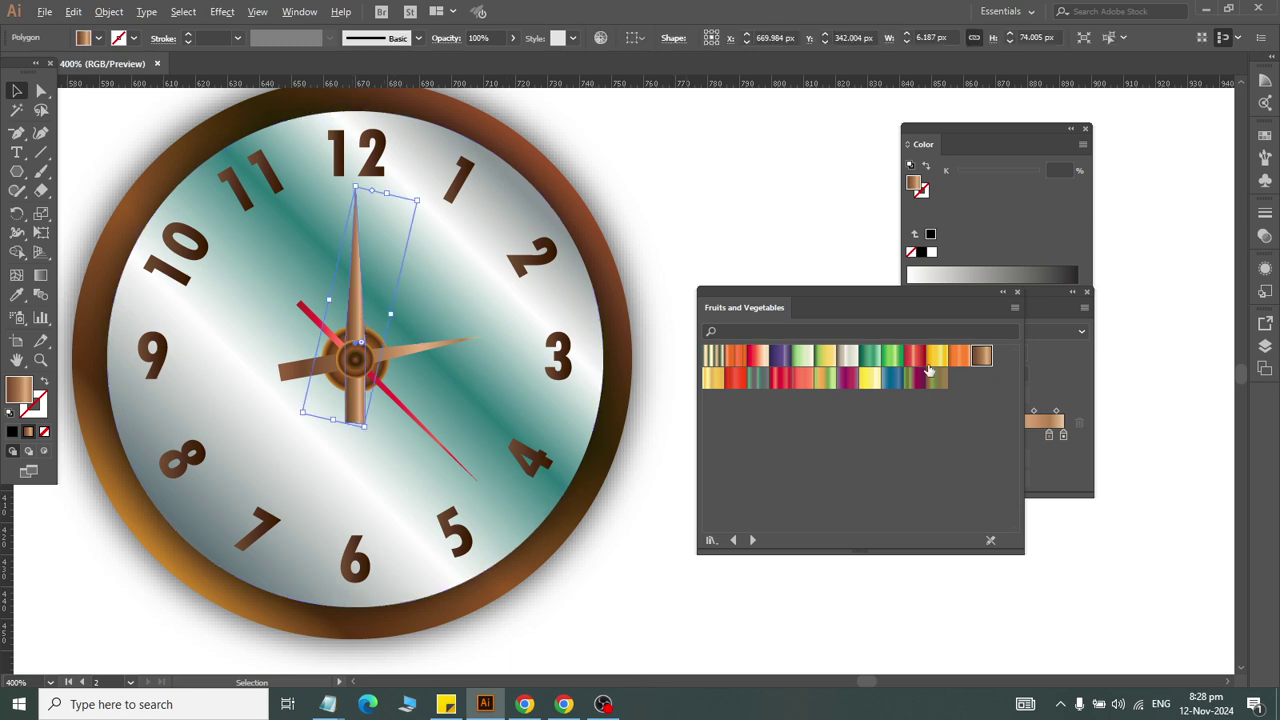
left_click(712, 378)
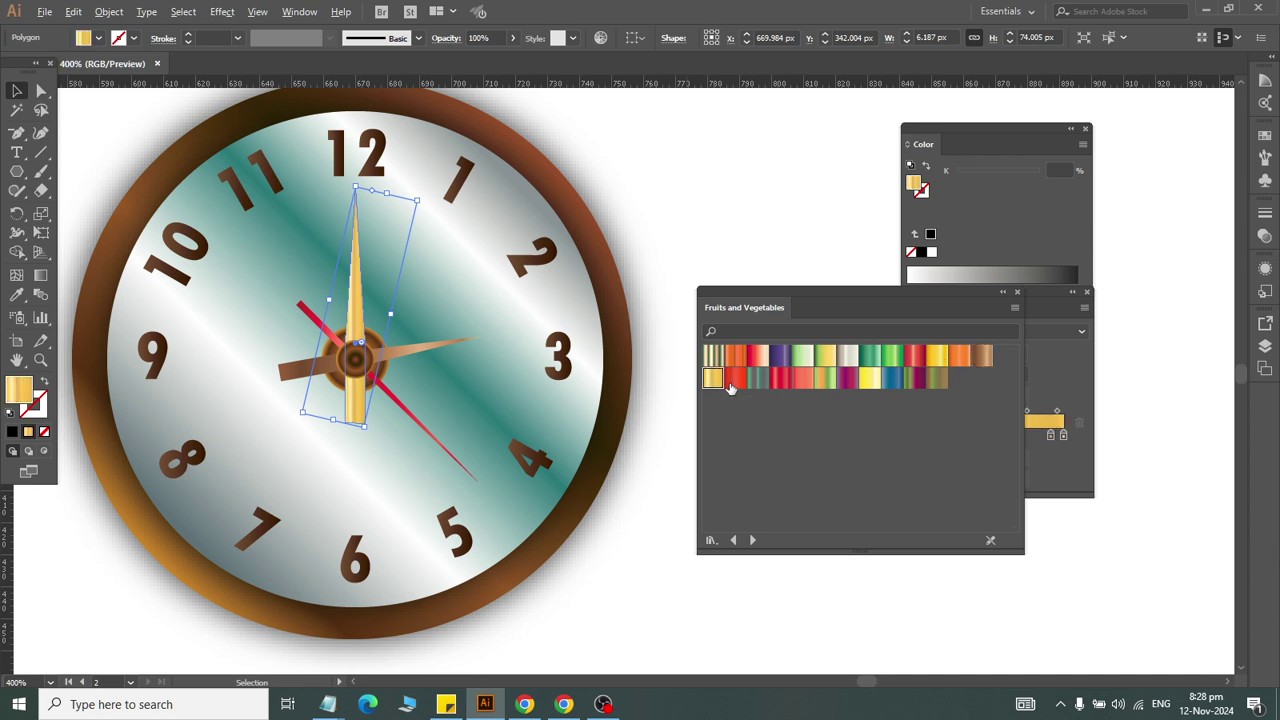
left_click(730, 540)
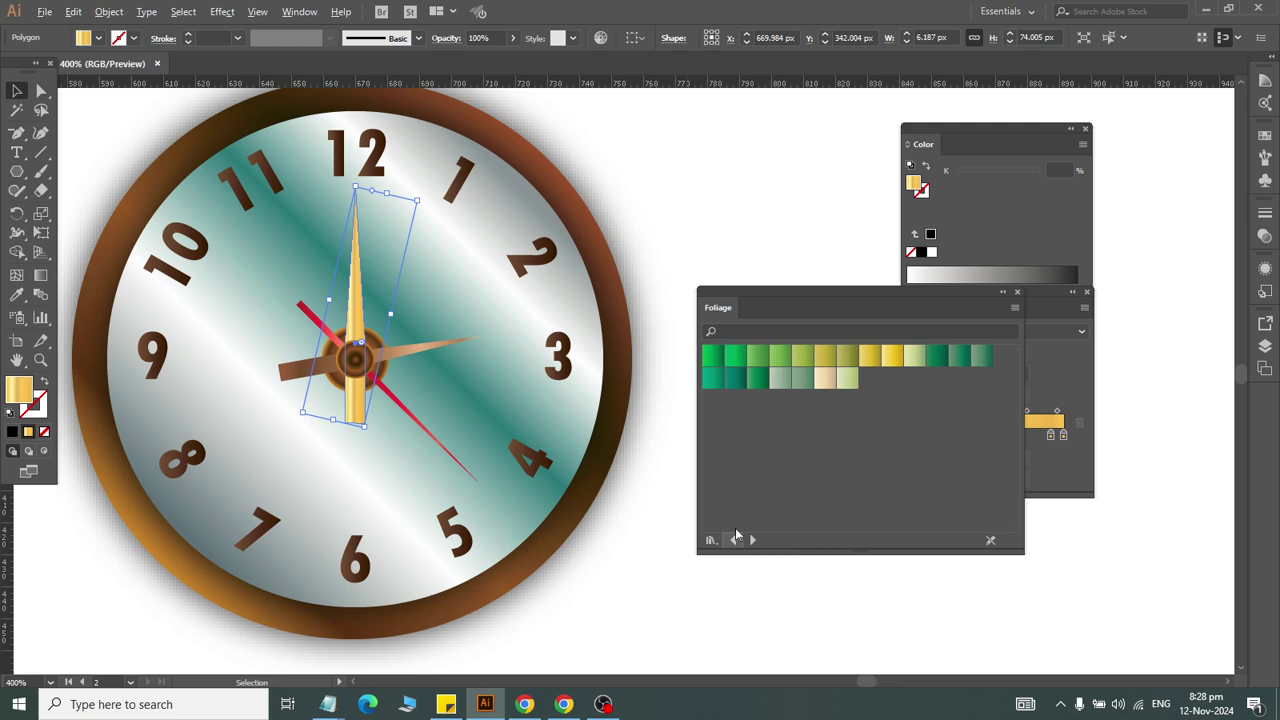
left_click(875, 357)
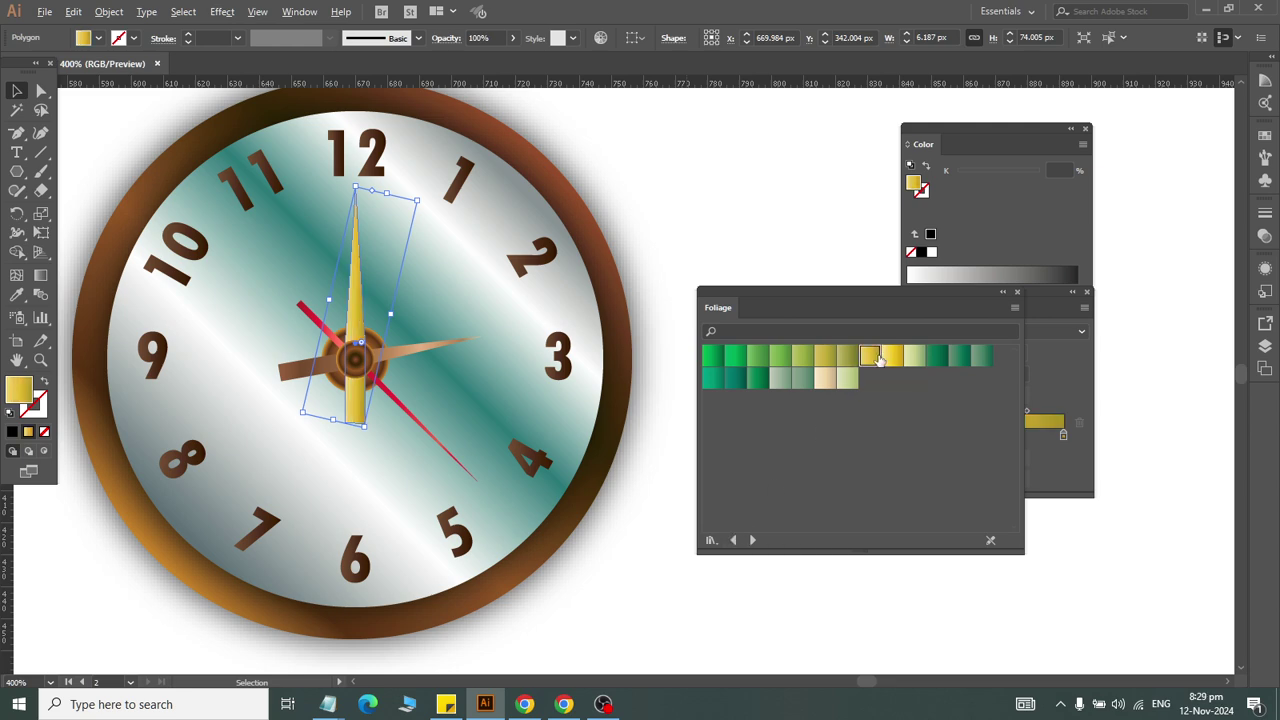
left_click(891, 358)
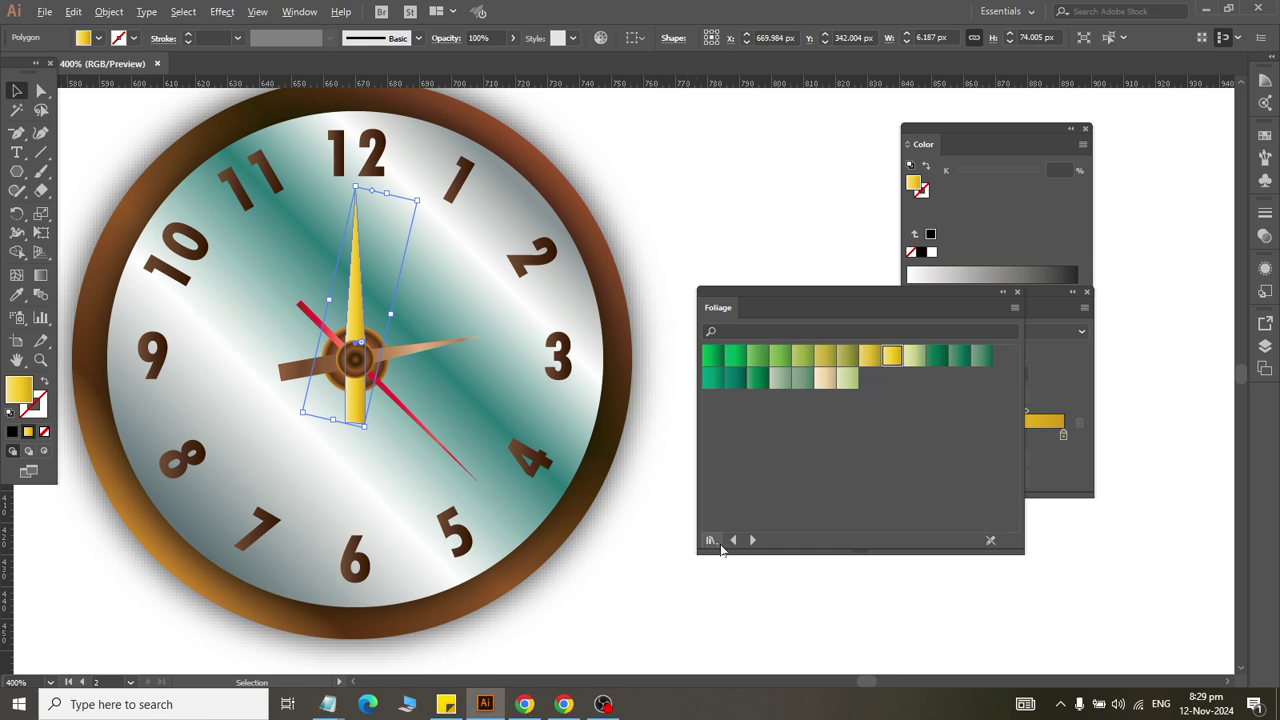
Step: Try Earthtones browns and reds on the vertical hand, settling on pale yellow Earthtone 1
left_click(733, 540)
left_click(733, 540)
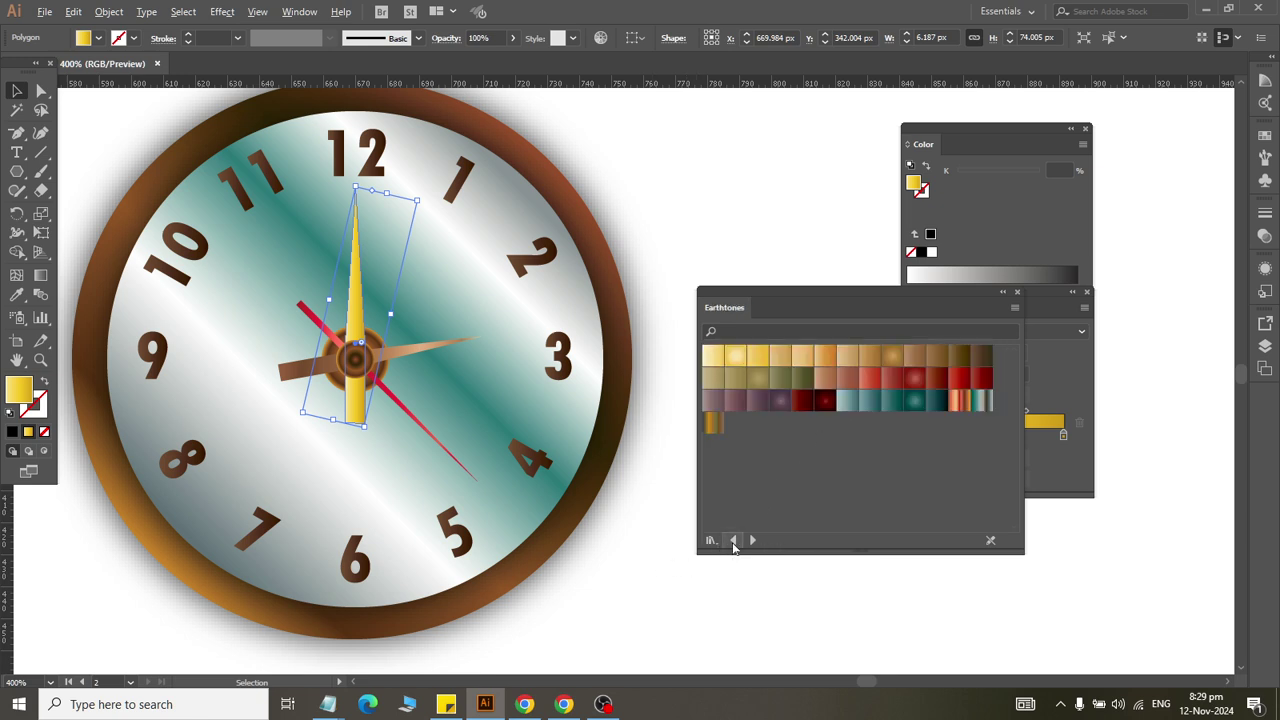
left_click(756, 358)
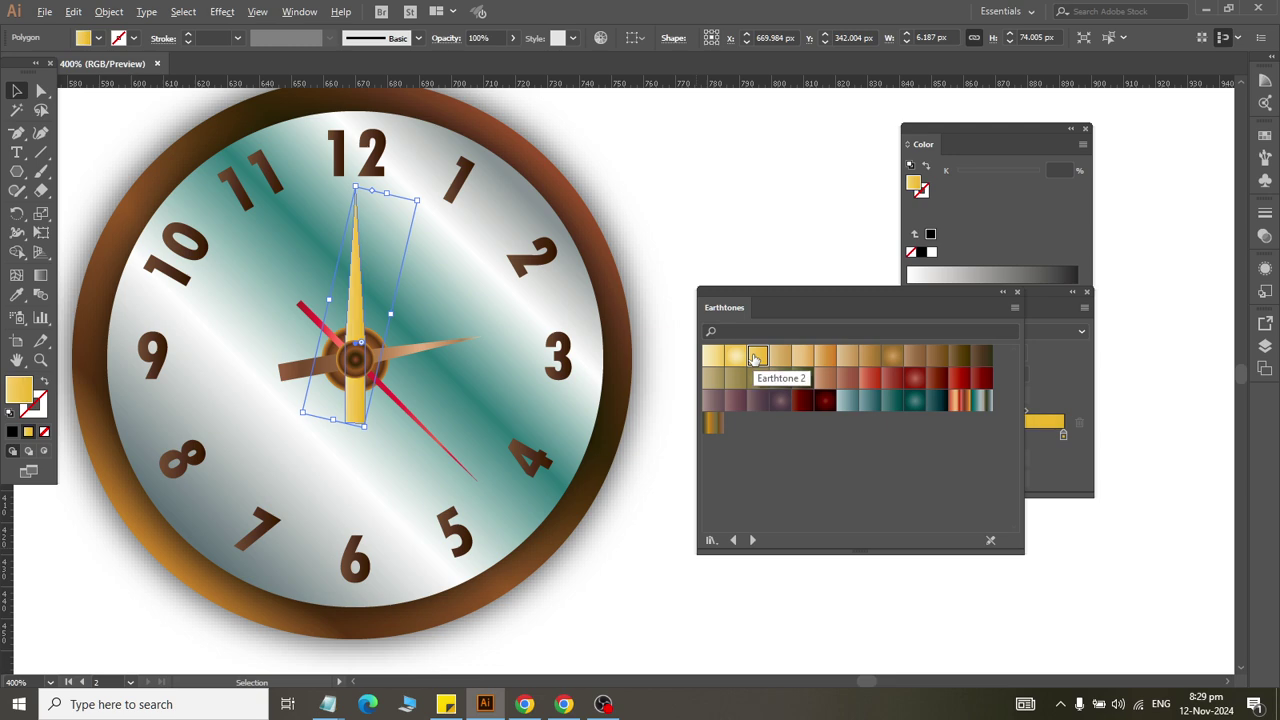
left_click(893, 357)
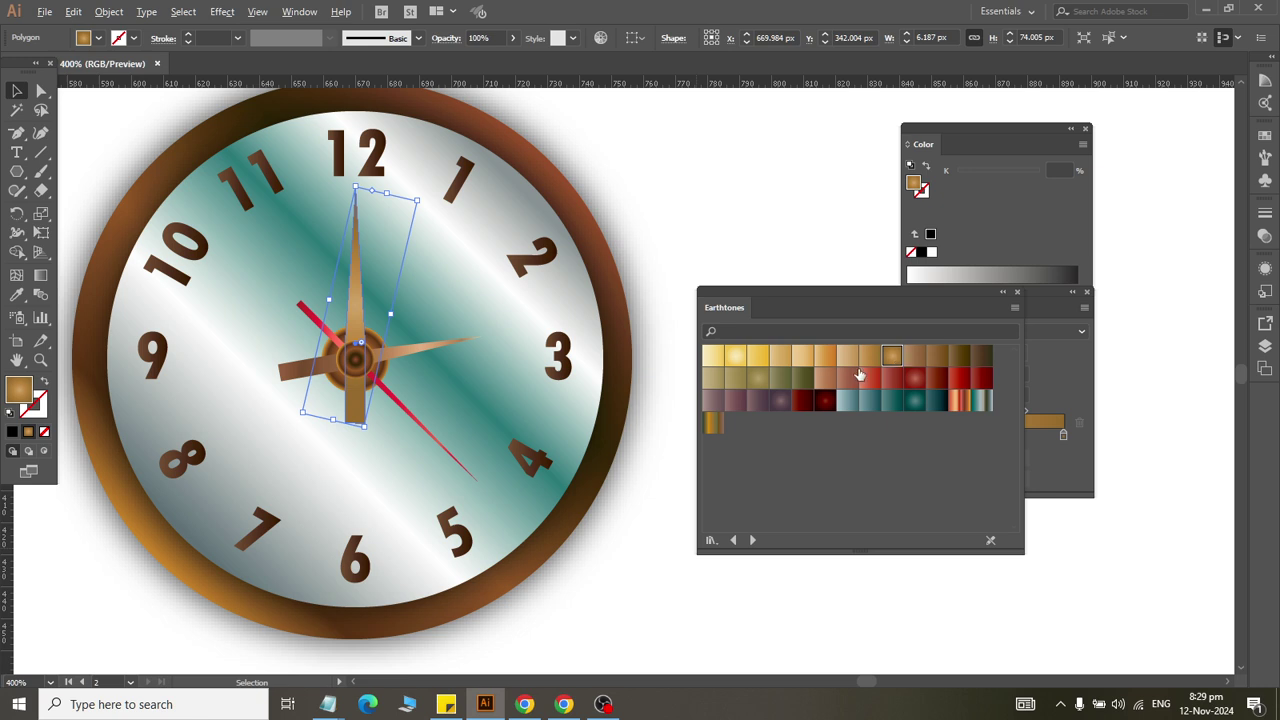
left_click(914, 378)
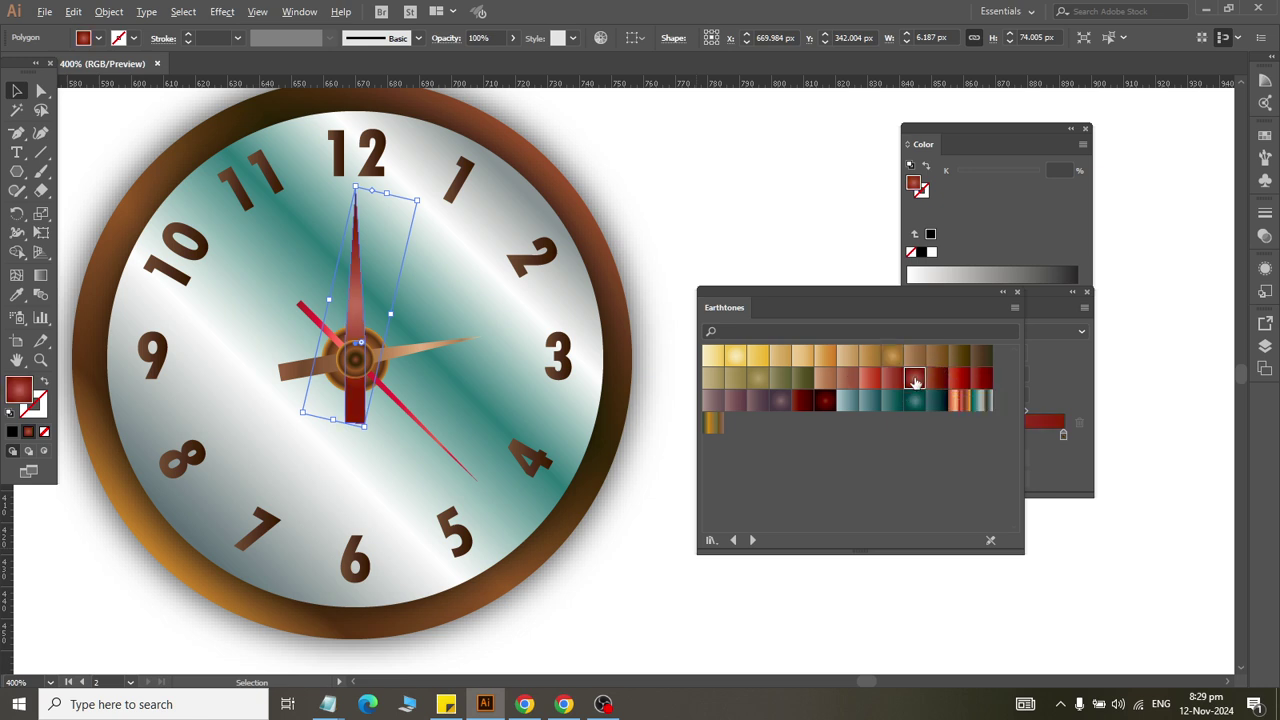
left_click(980, 378)
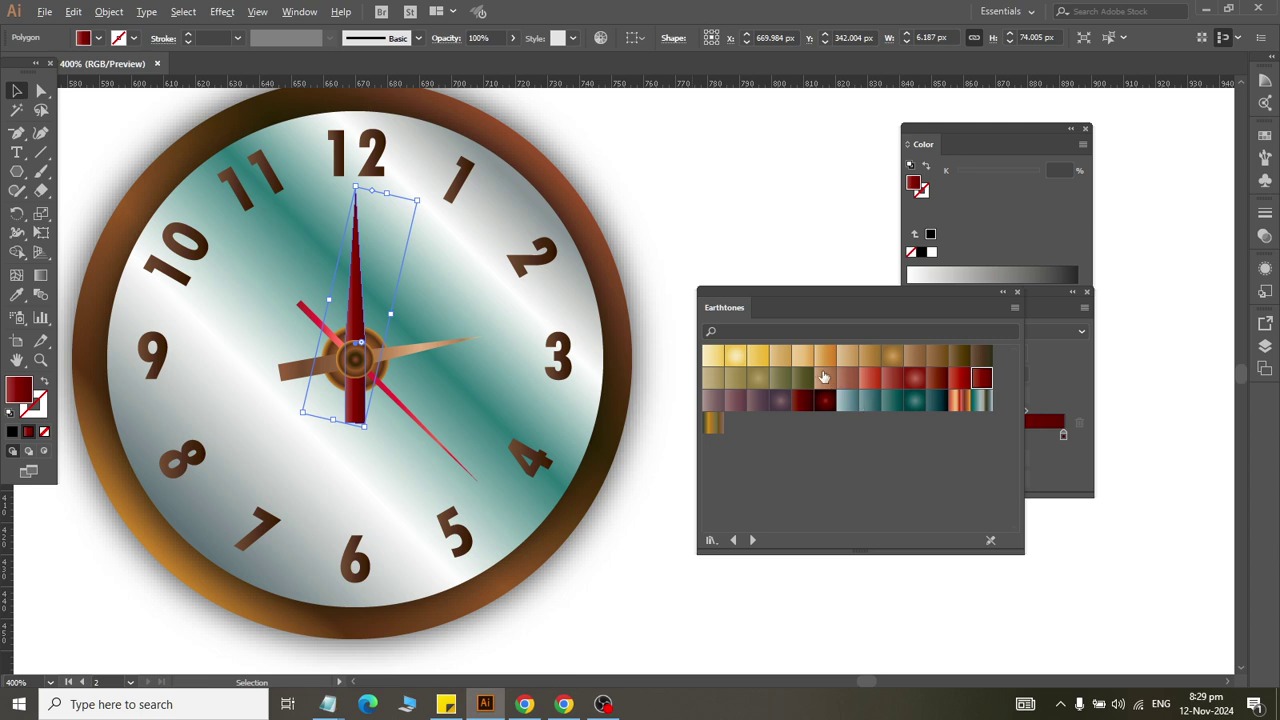
left_click(712, 357)
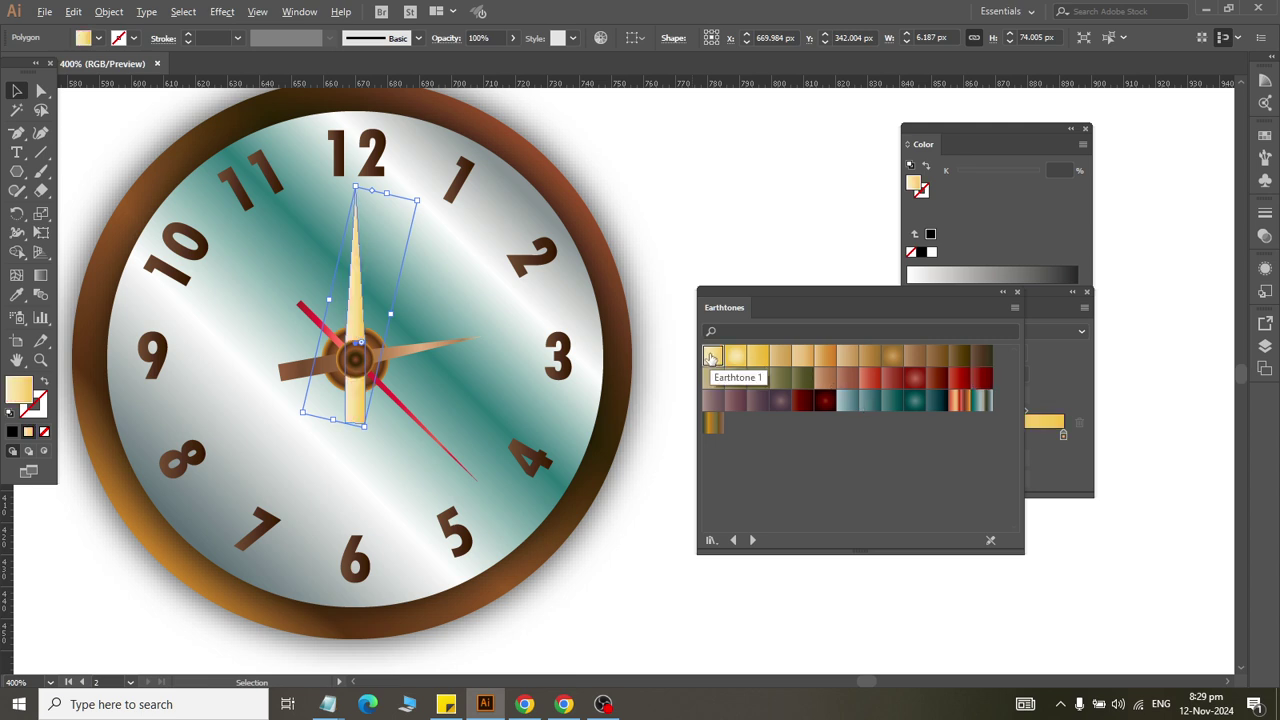
Step: Try several Earthtones gradients on the horizontal hand, settling on pale Earthtone 1 to match the vertical hand
left_click(605, 567)
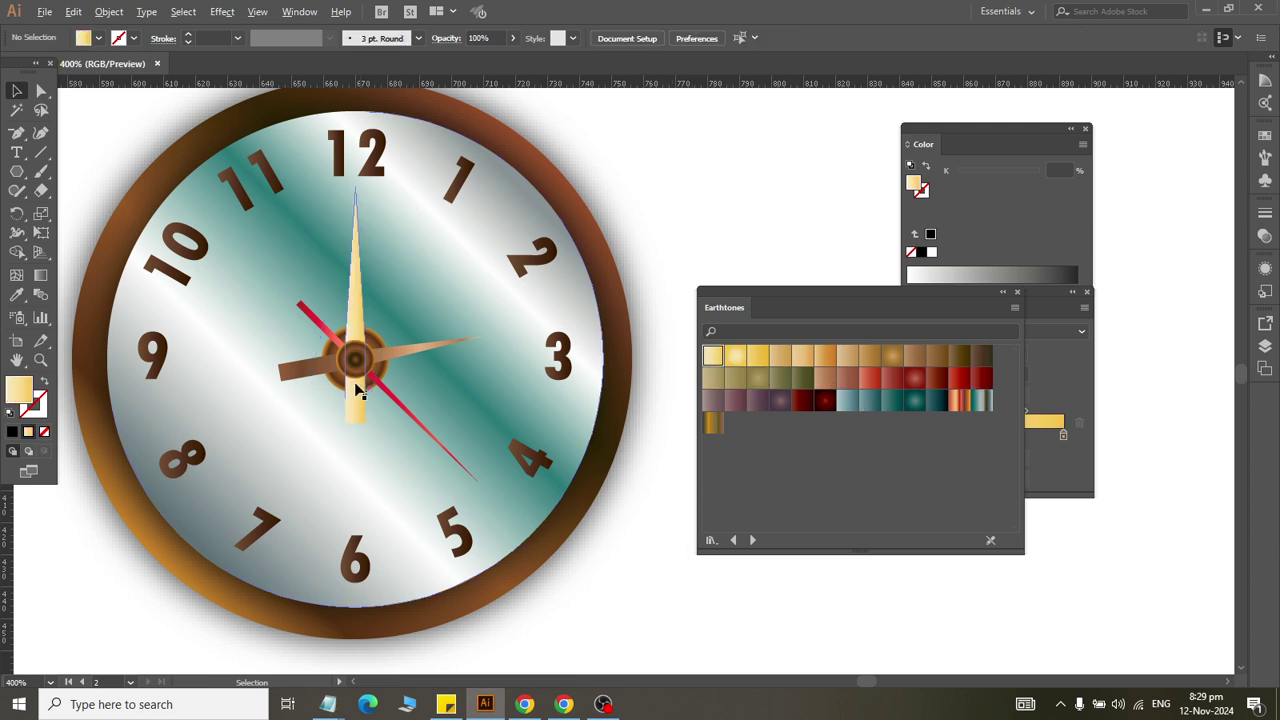
left_click(290, 372)
left_click(735, 356)
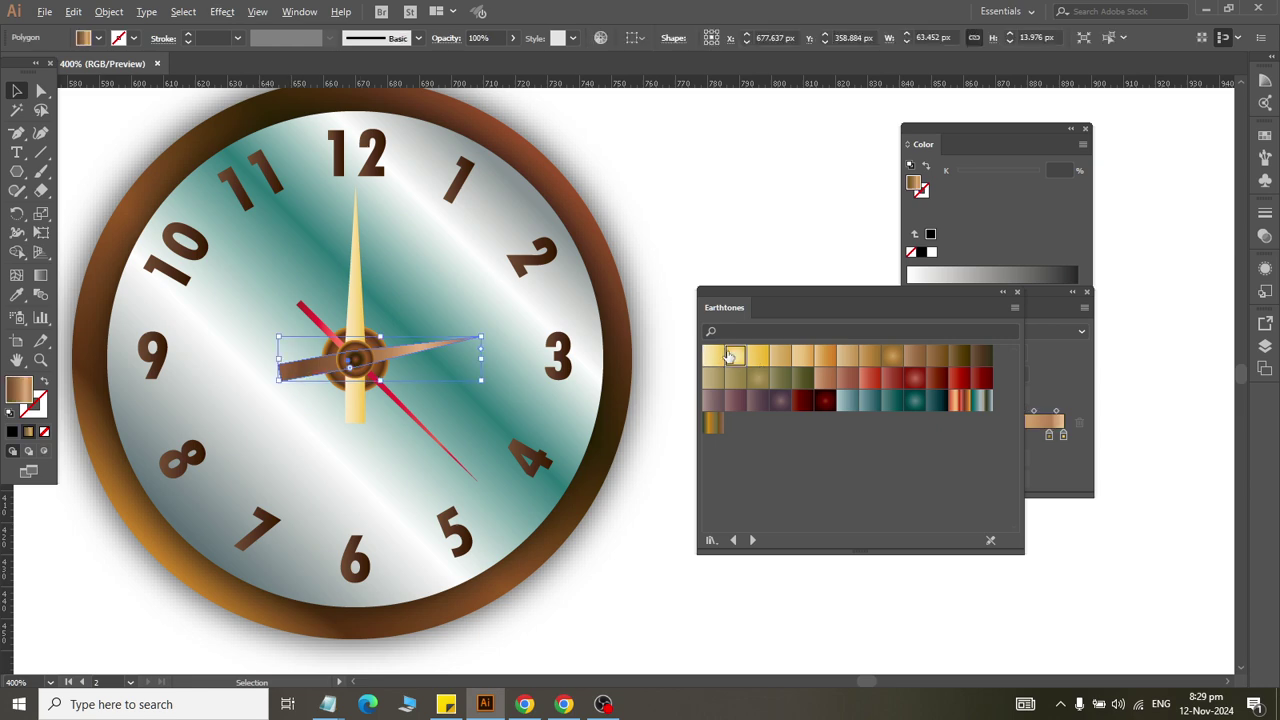
left_click(757, 356)
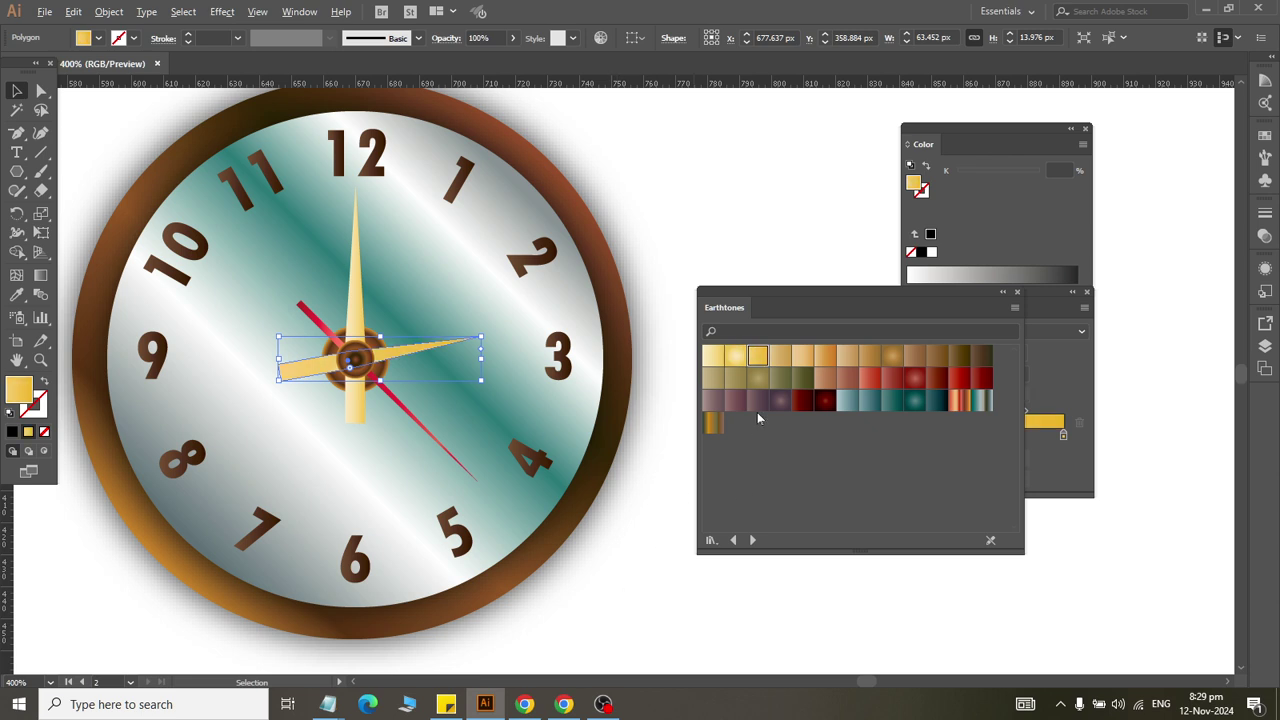
left_click(780, 356)
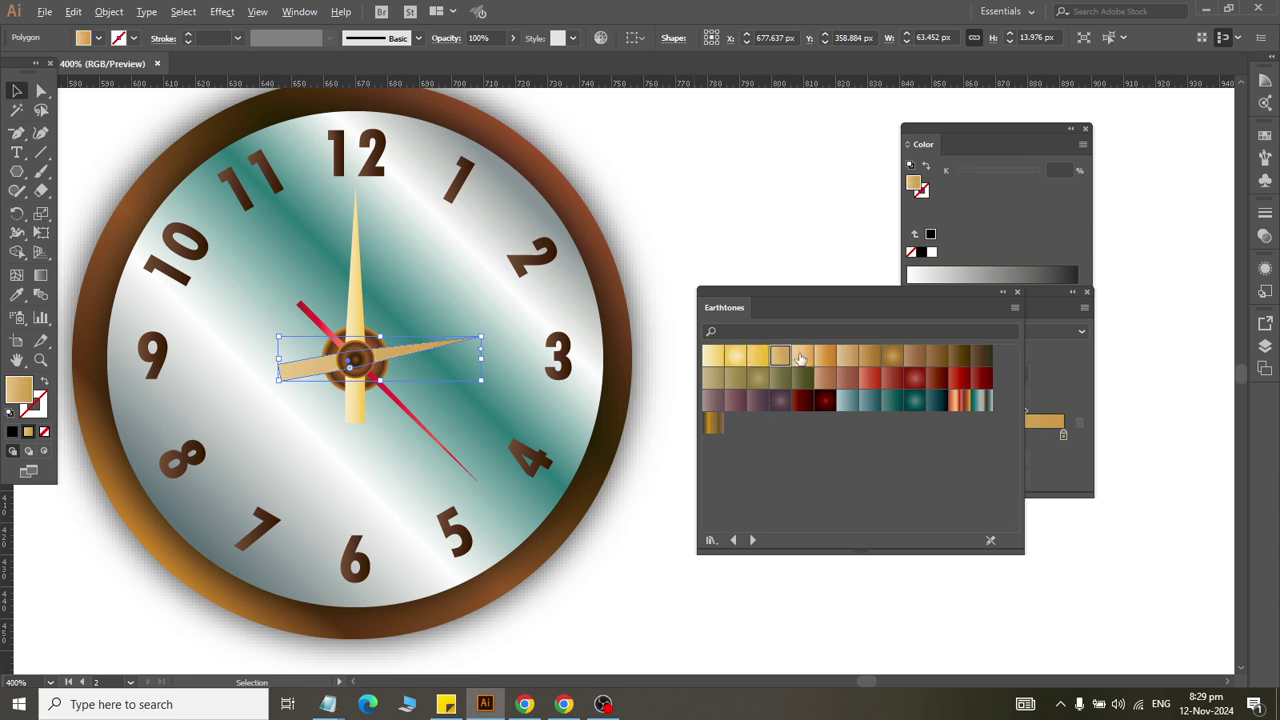
left_click(824, 356)
left_click(735, 356)
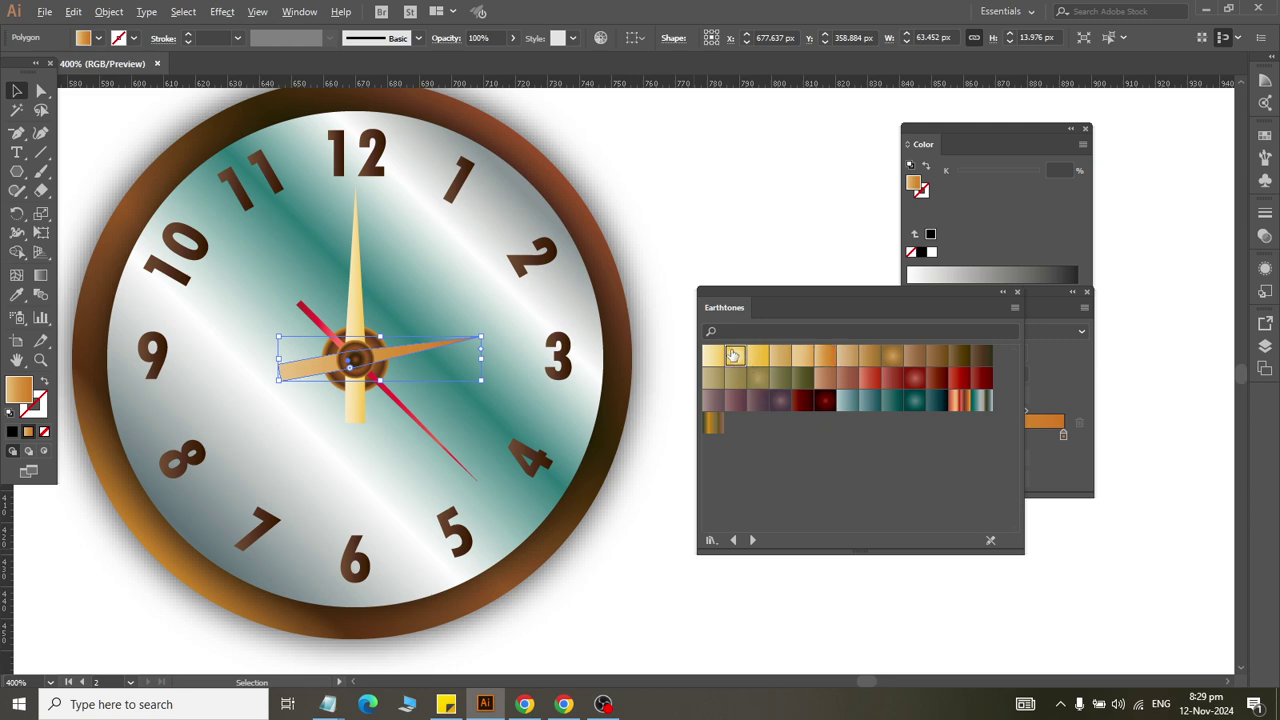
left_click(712, 356)
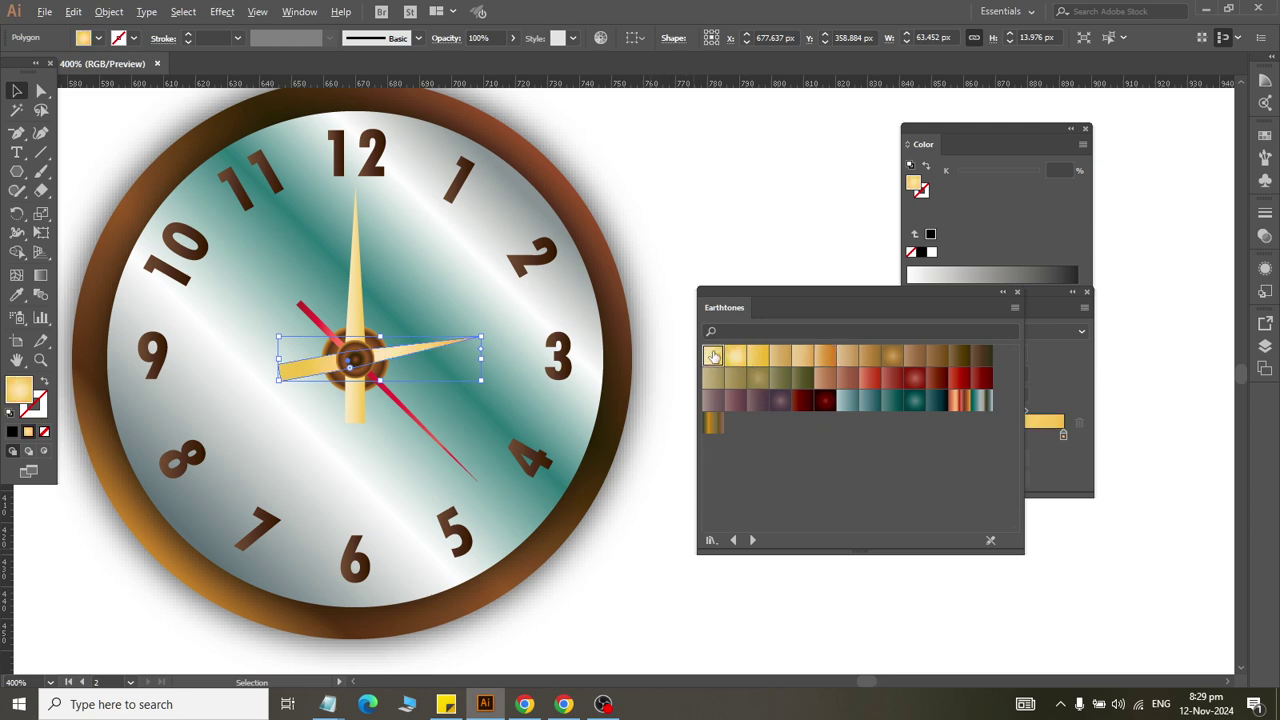
left_click(577, 668)
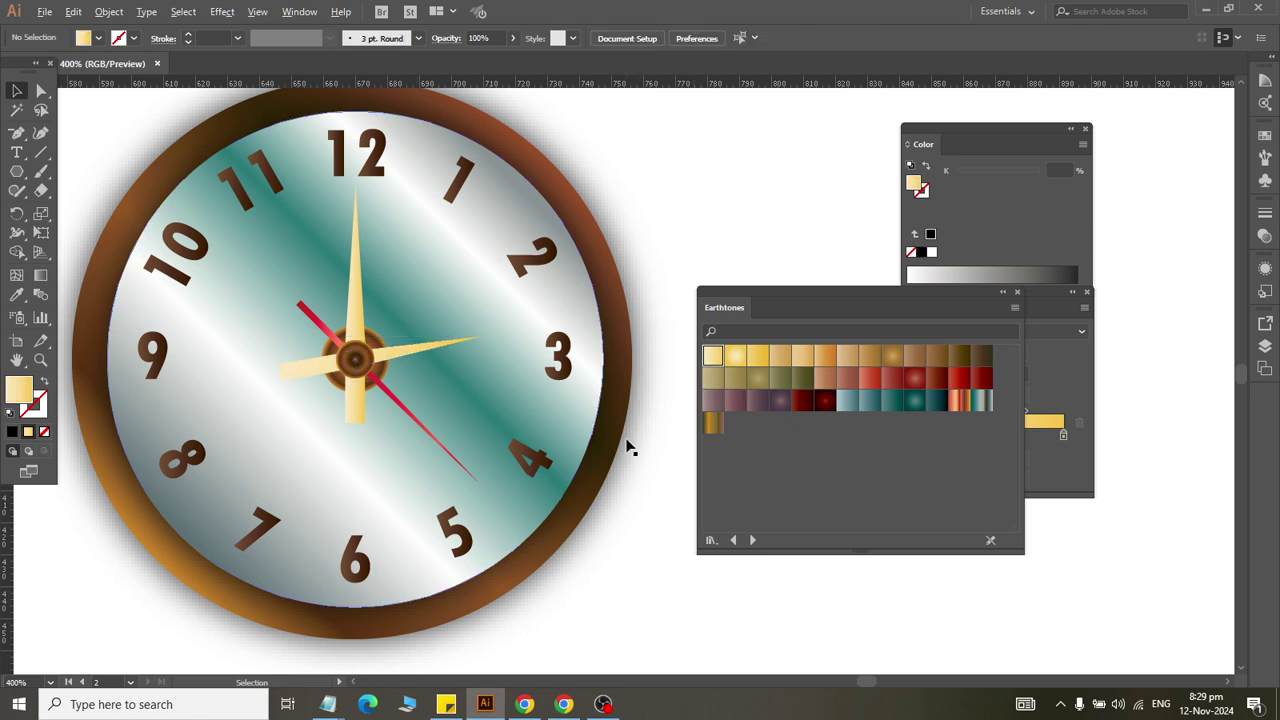
scroll(460, 318, "up", 1)
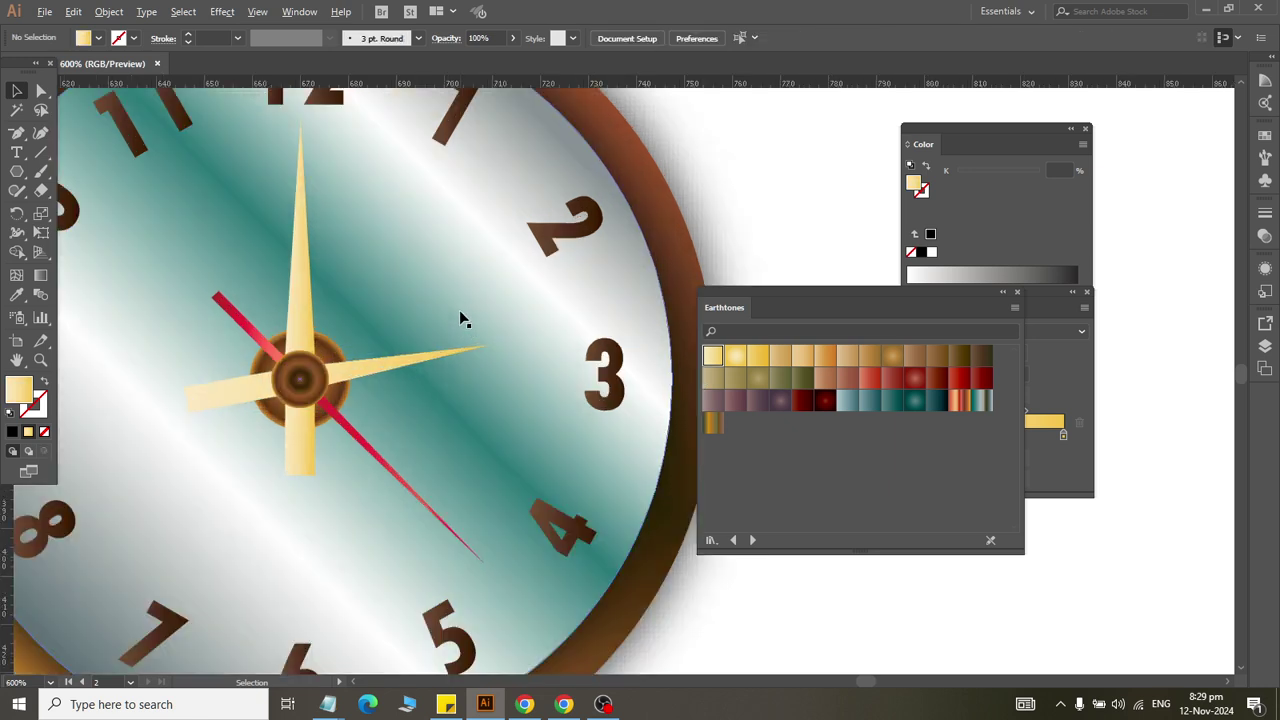
scroll(460, 318, "up", 1)
Step: Expand the vertical yellow hand's gradient fill into a gradient mesh
left_click(240, 262)
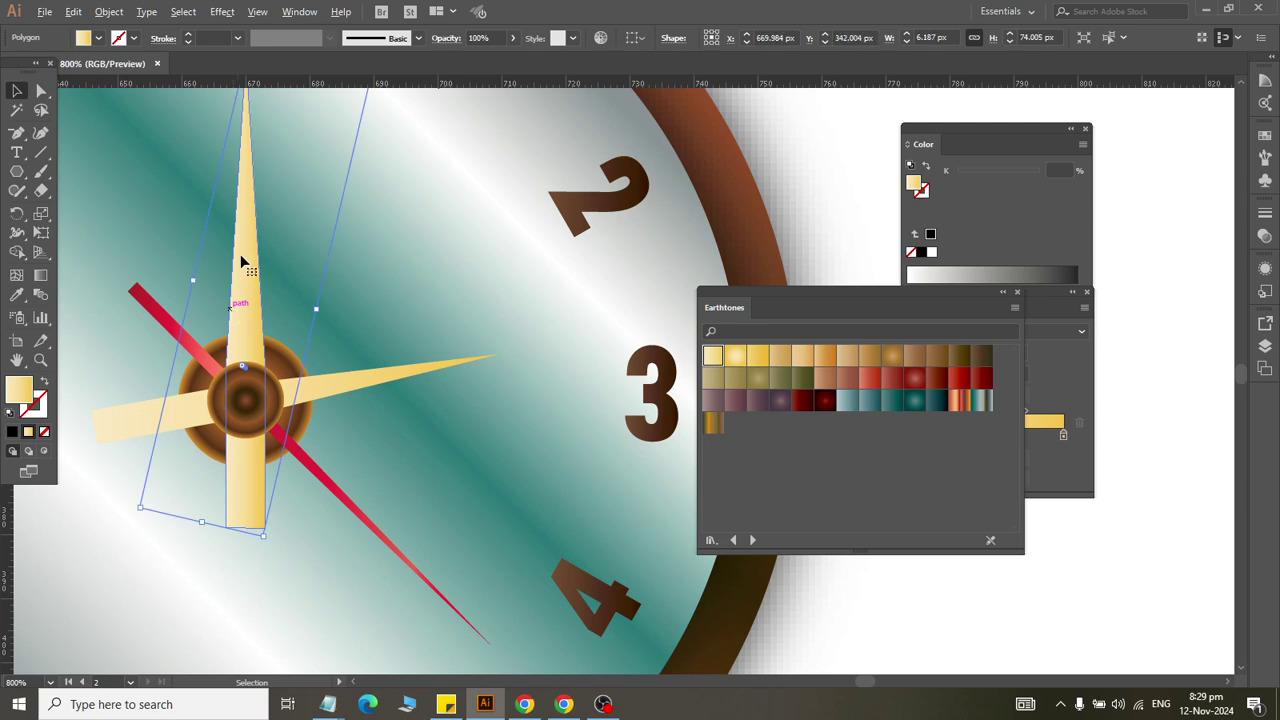
left_click(115, 12)
left_click(146, 207)
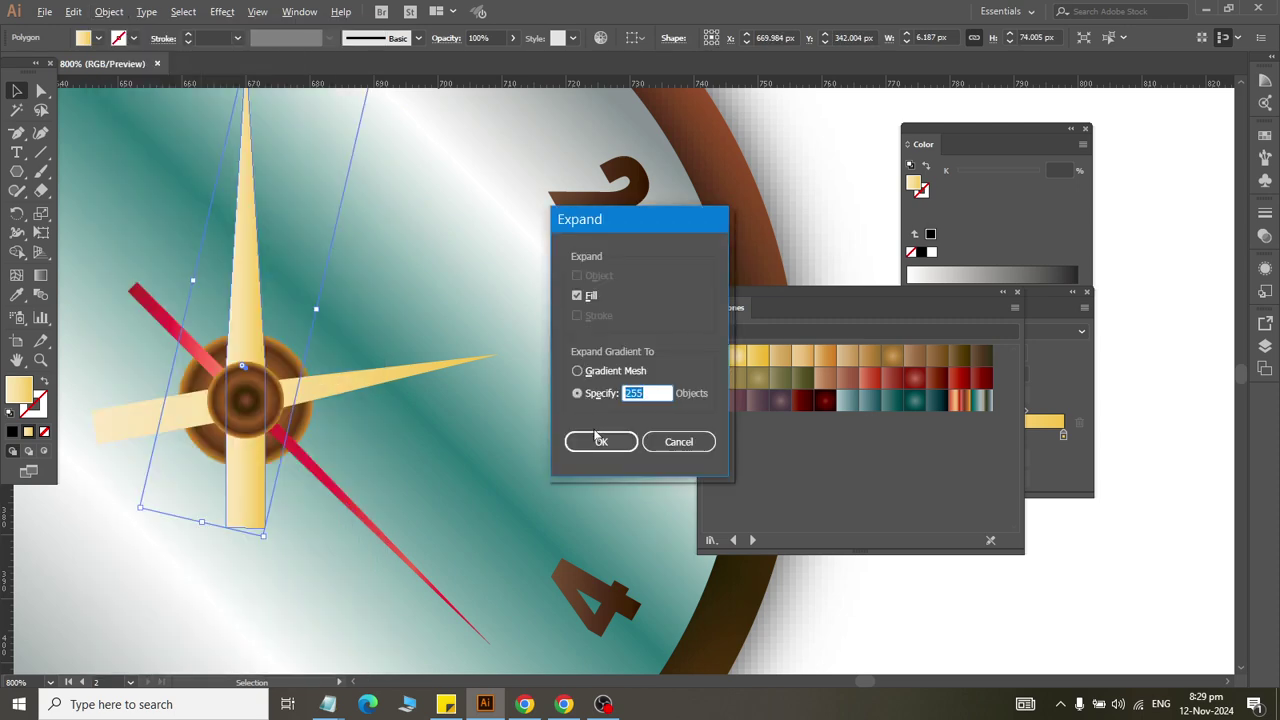
left_click(577, 371)
left_click(600, 441)
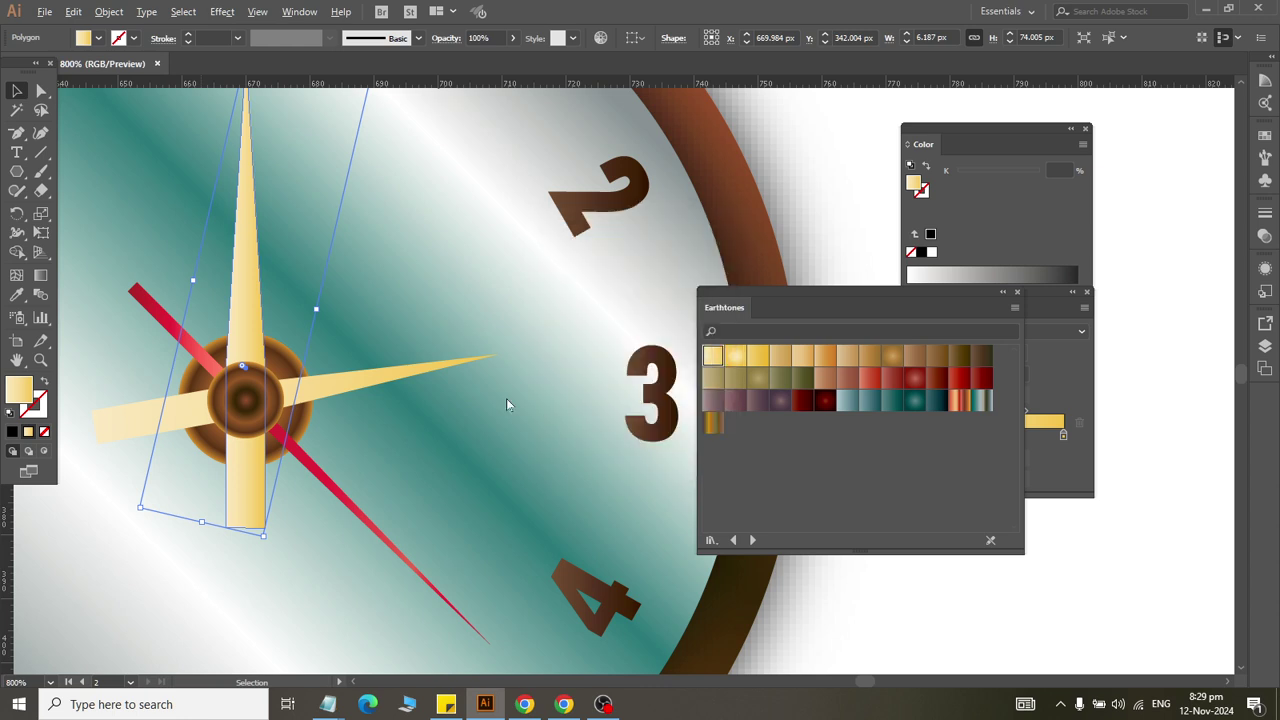
Step: Expand the horizontal yellow hand's gradient into a gradient mesh too
left_click(343, 386)
left_click(109, 12)
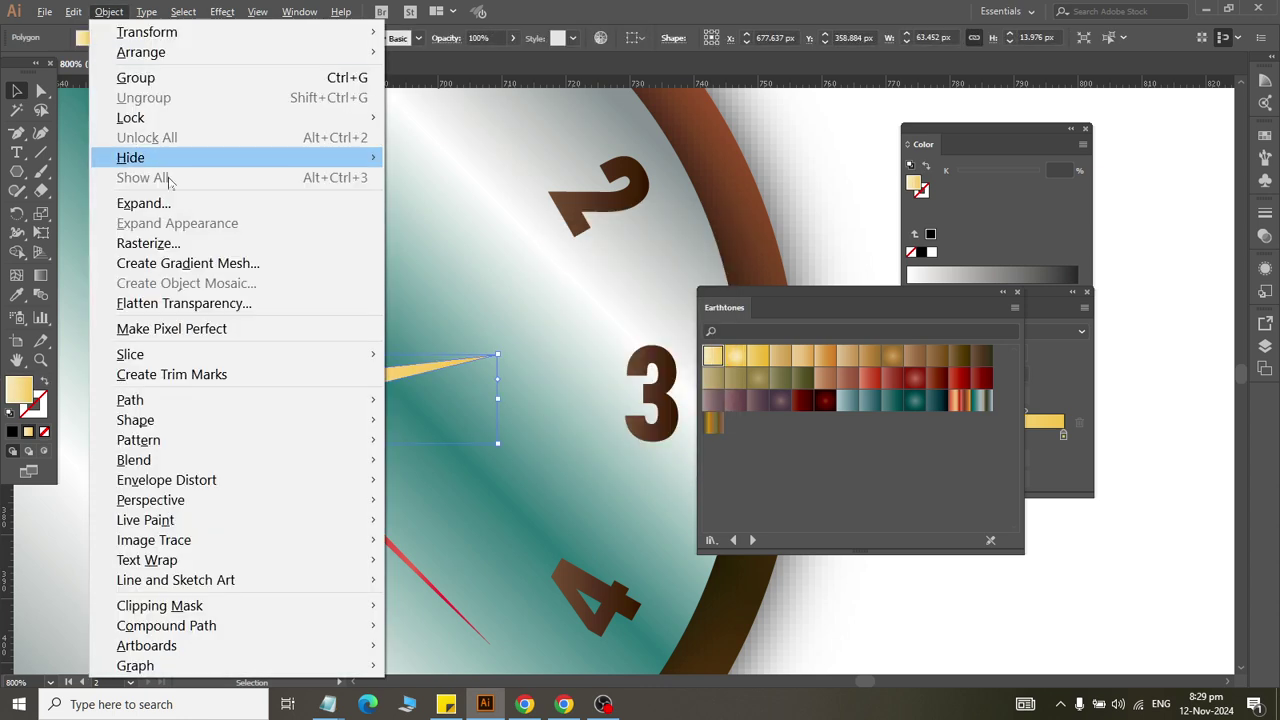
left_click(143, 203)
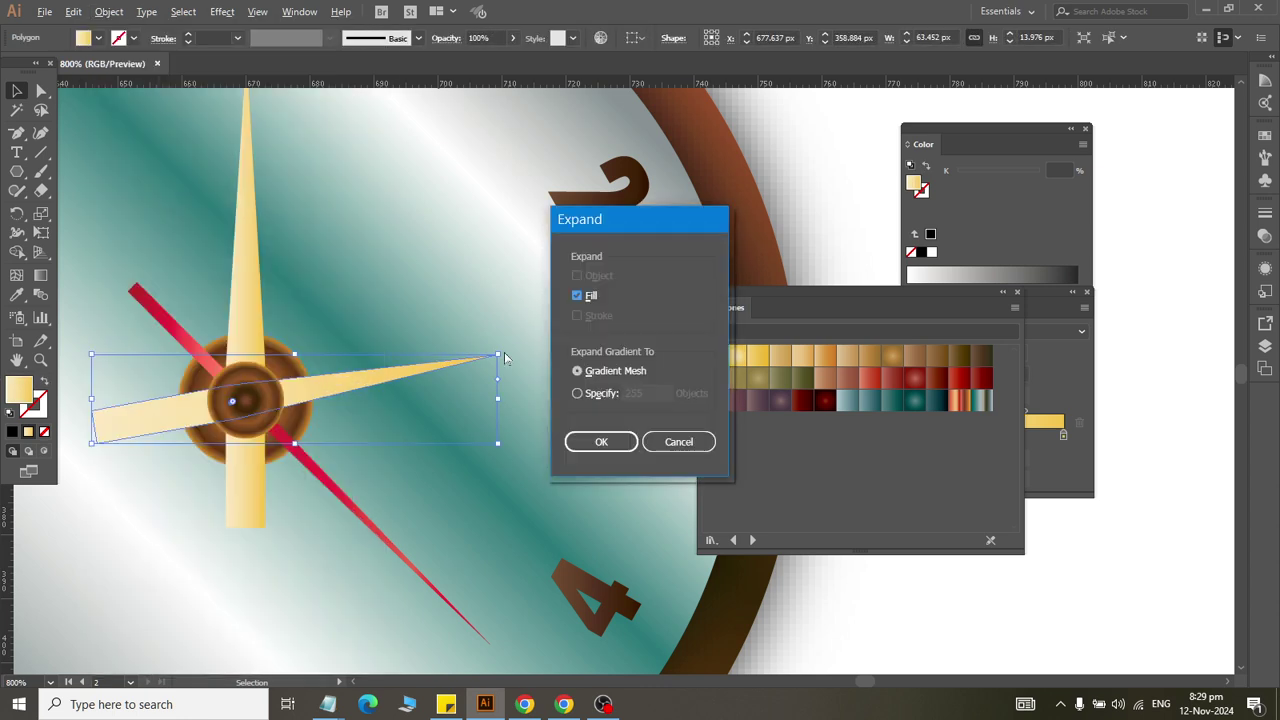
left_click(600, 441)
Step: Select both yellow clock hands together
left_click(222, 12)
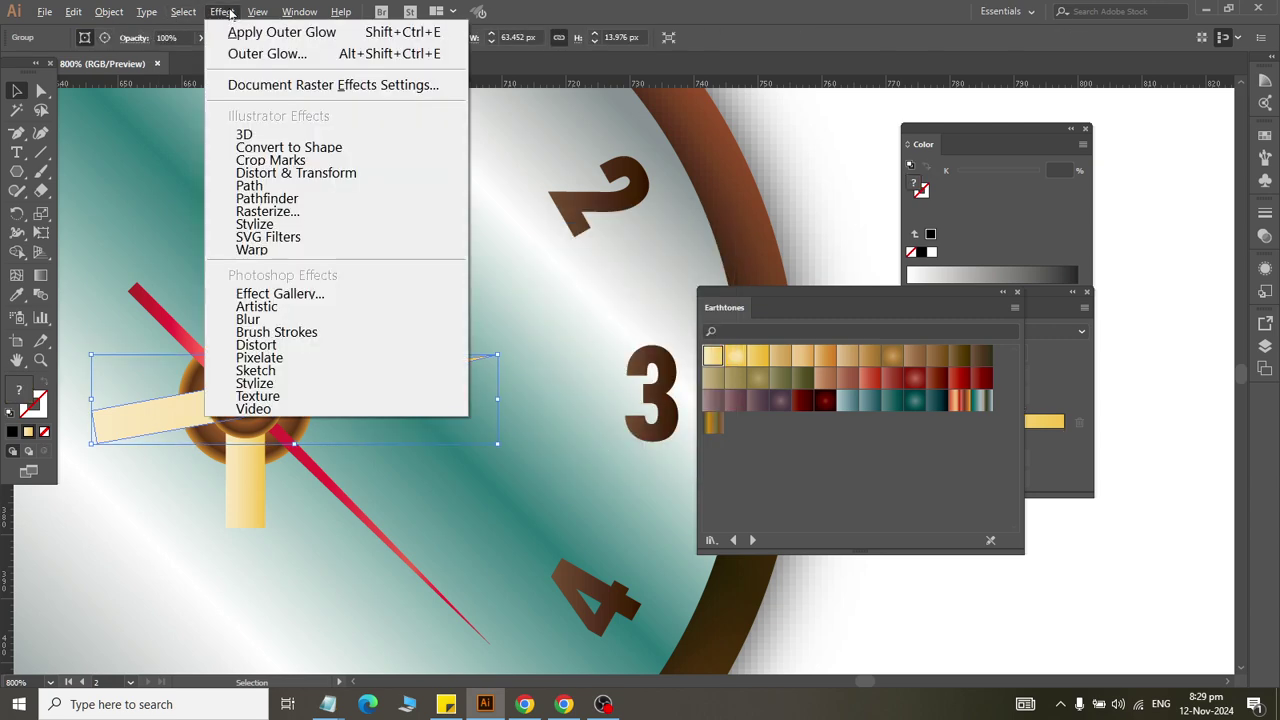
left_click(740, 252)
left_click(340, 395)
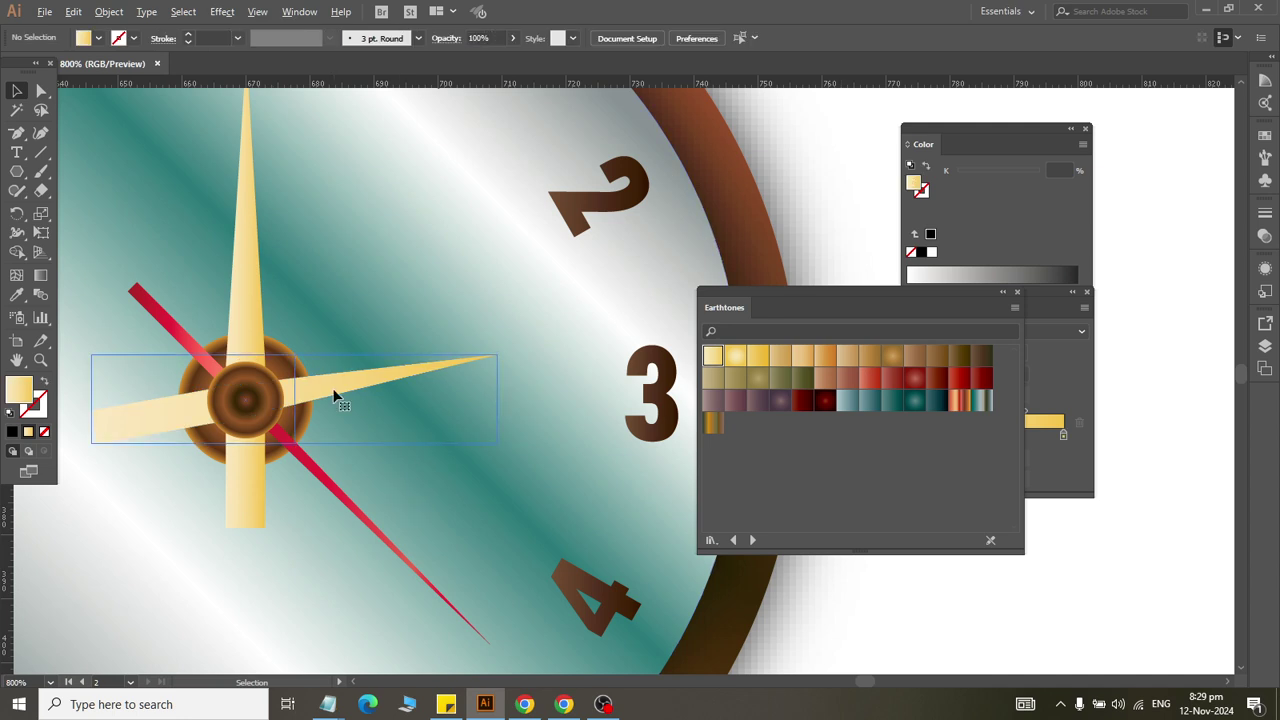
left_click(240, 265, "shift")
Step: Add a Normal Outer Glow at 75% opacity and 1 px blur to both hands
left_click(222, 12)
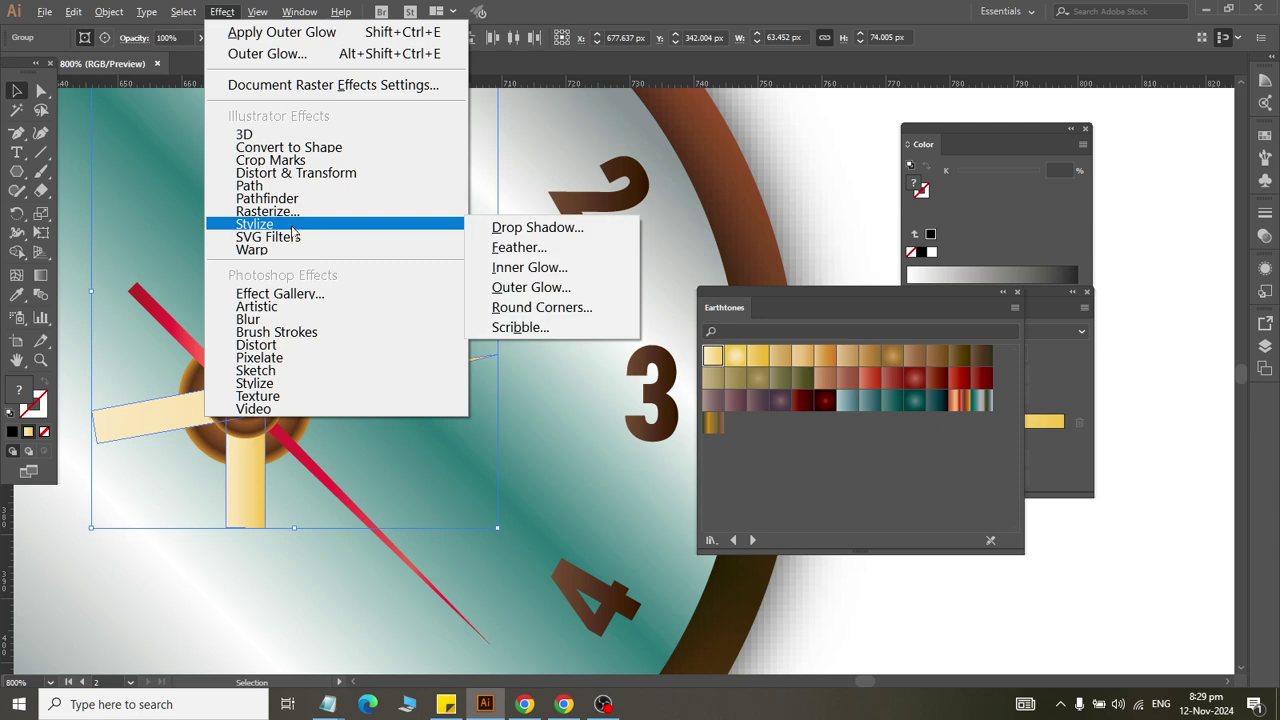
mouse_move(255, 224)
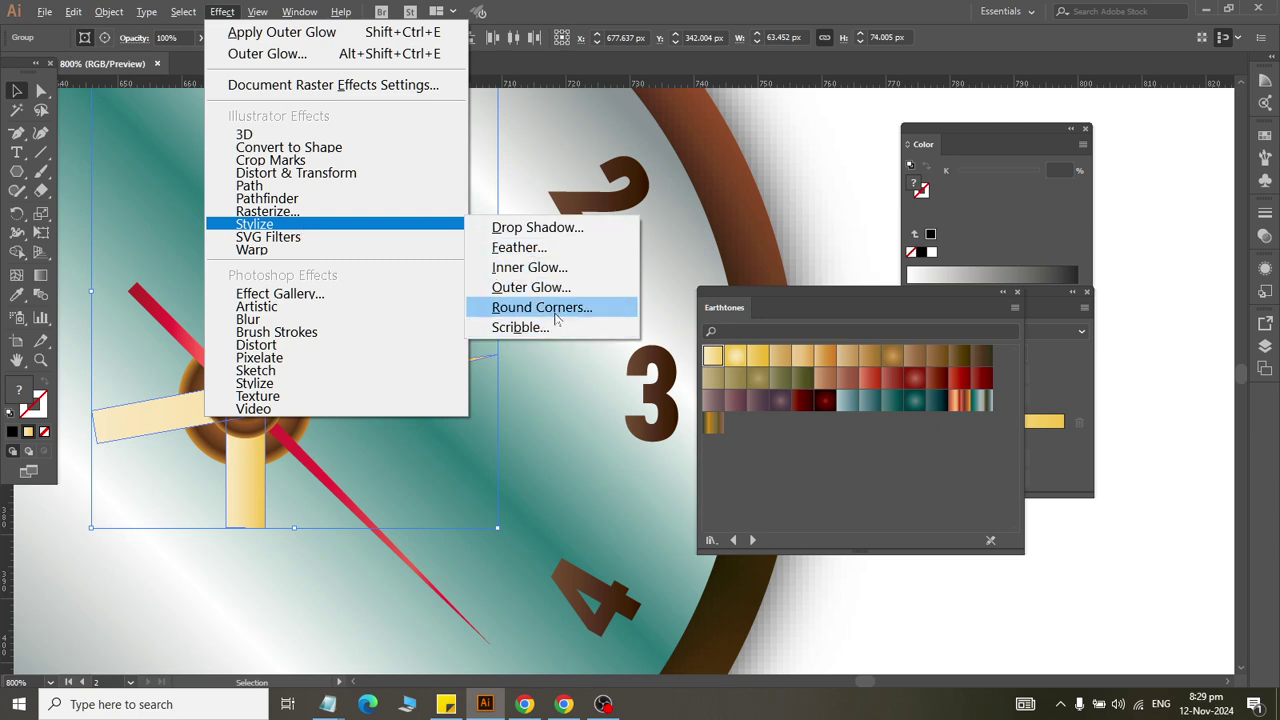
left_click(557, 287)
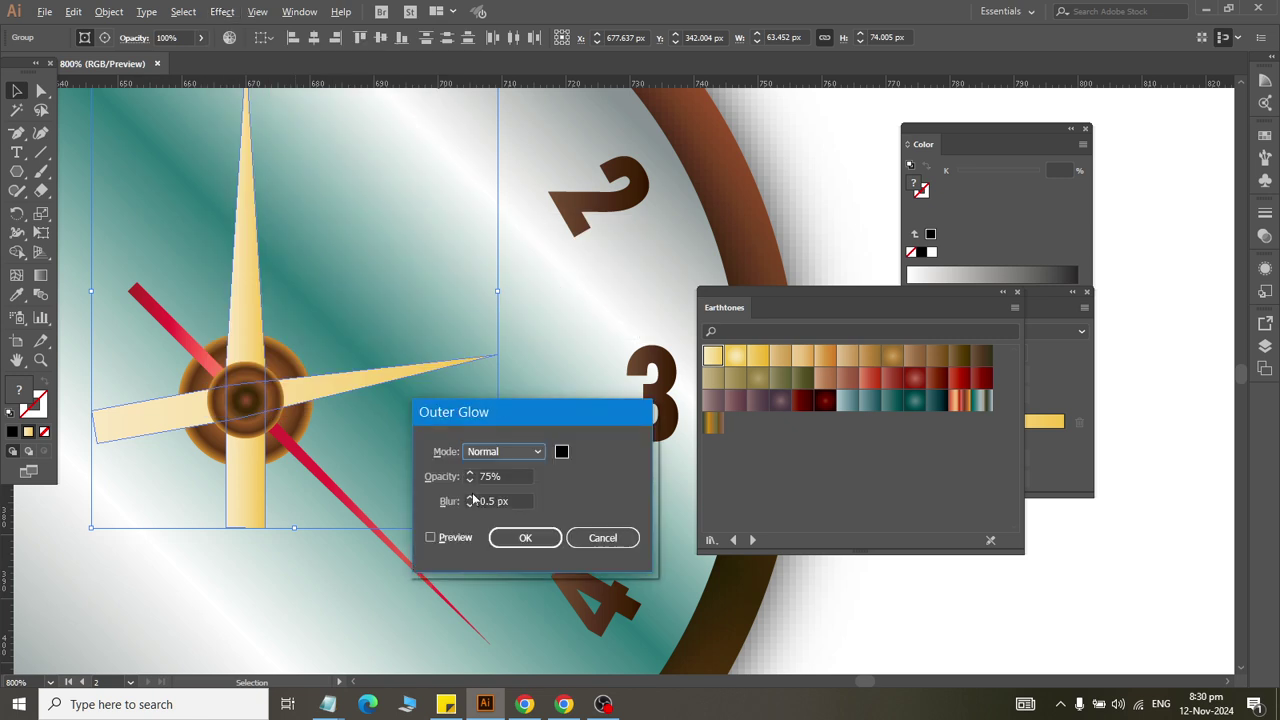
left_click(455, 537)
double_click(507, 476)
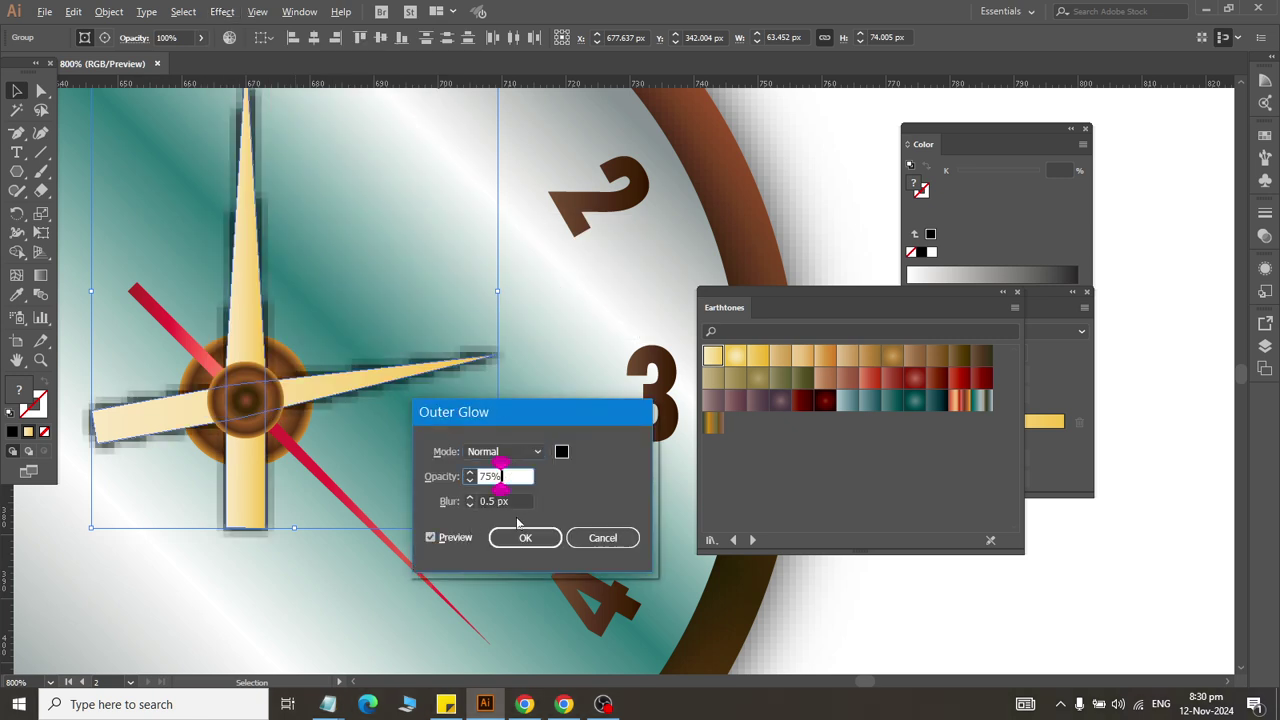
double_click(516, 501)
type("1")
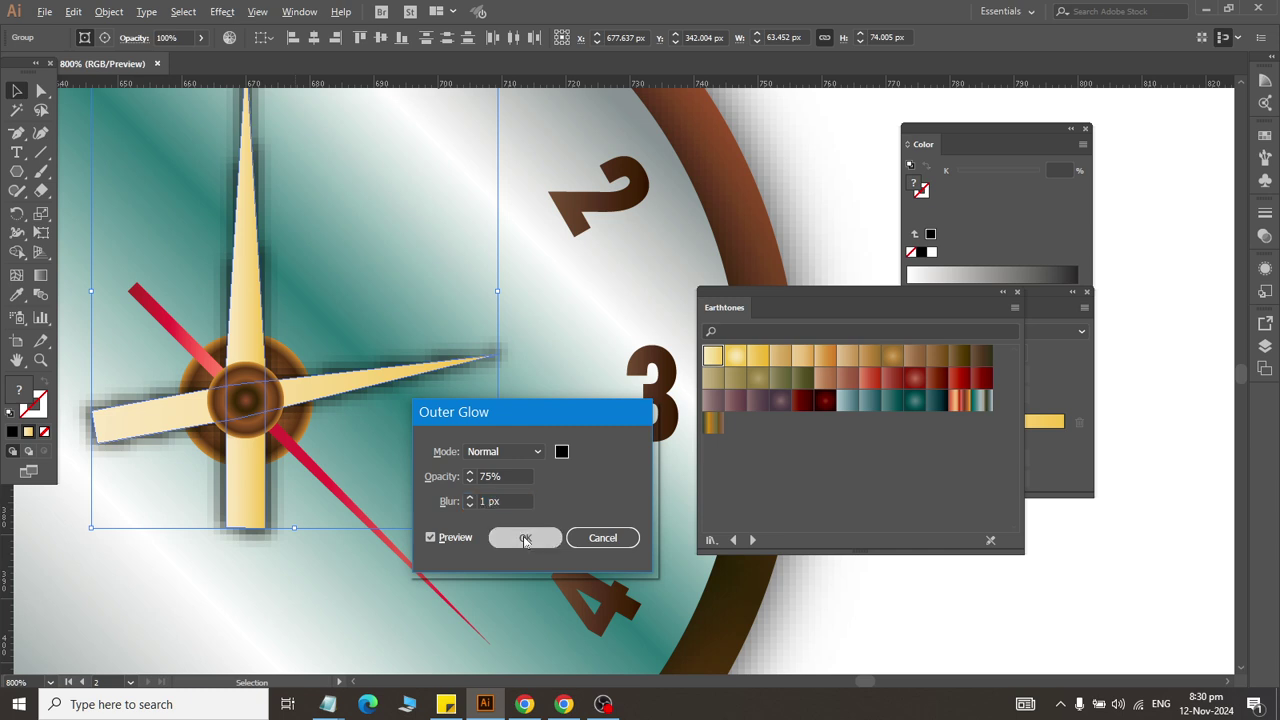
left_click(522, 537)
key("ctrl+0")
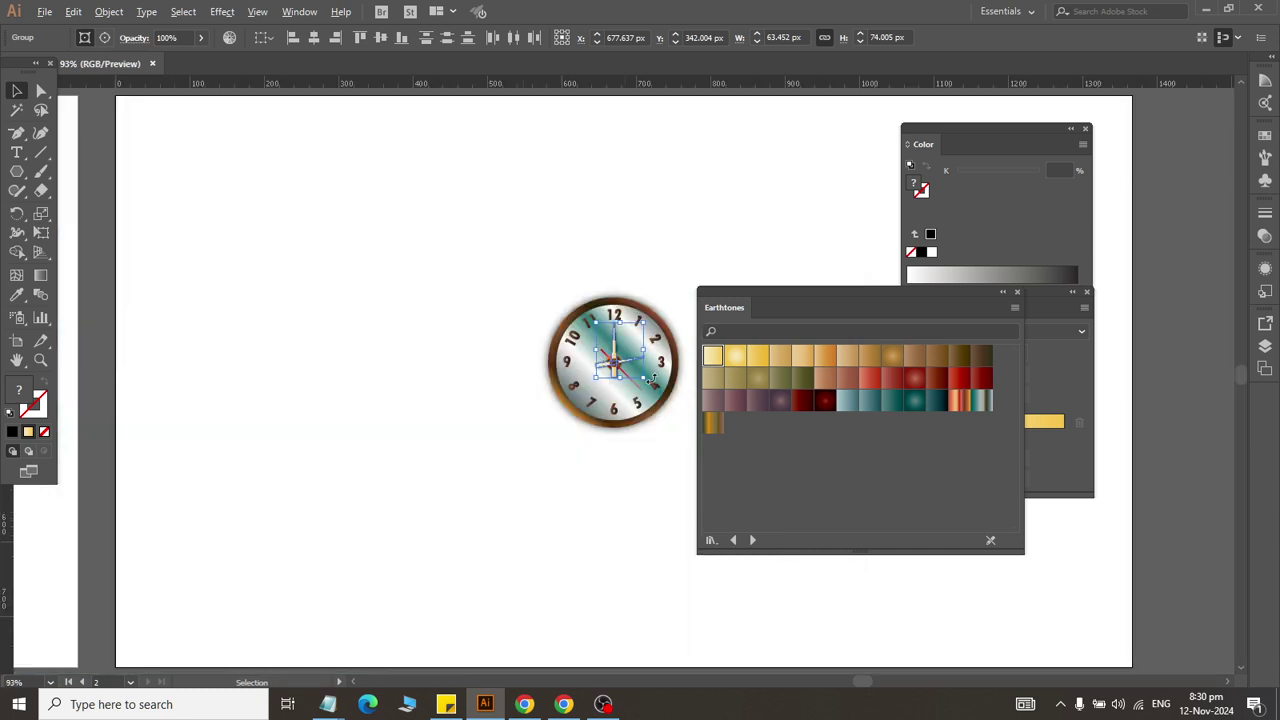
scroll(673, 298, "up", 4)
left_click(661, 296)
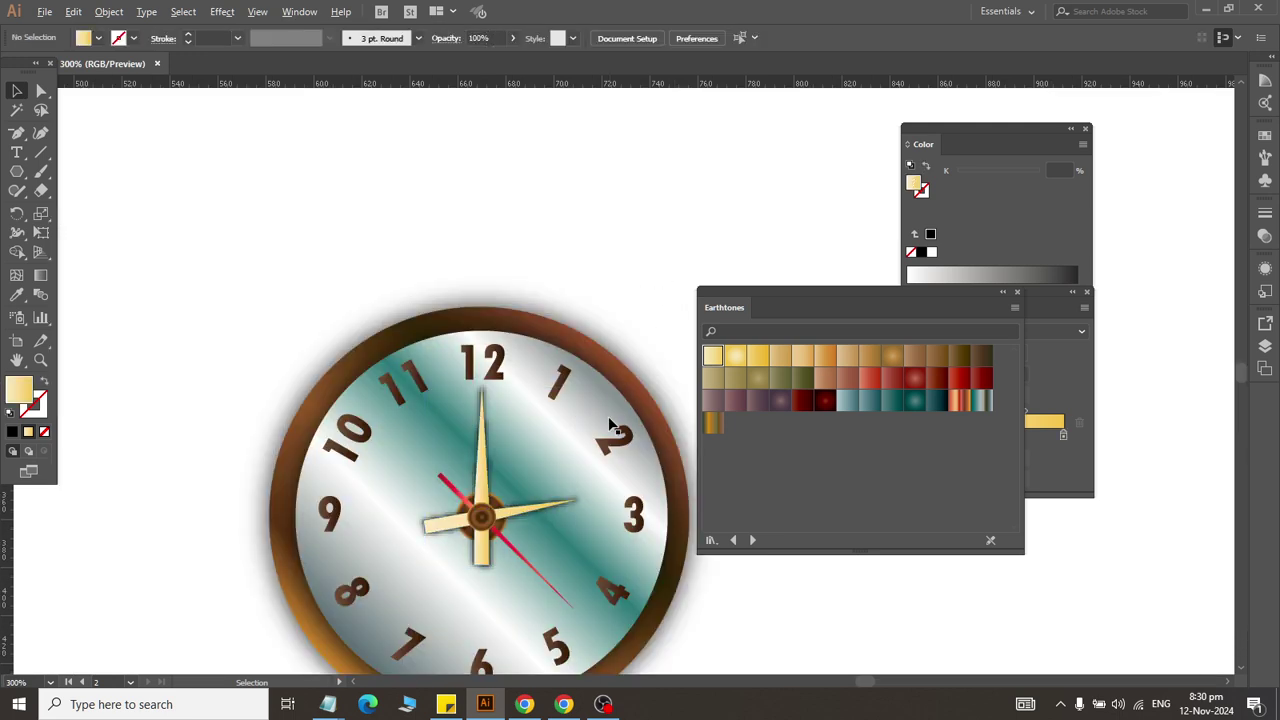
scroll(614, 457, "down", 3)
scroll(617, 470, "right", 1)
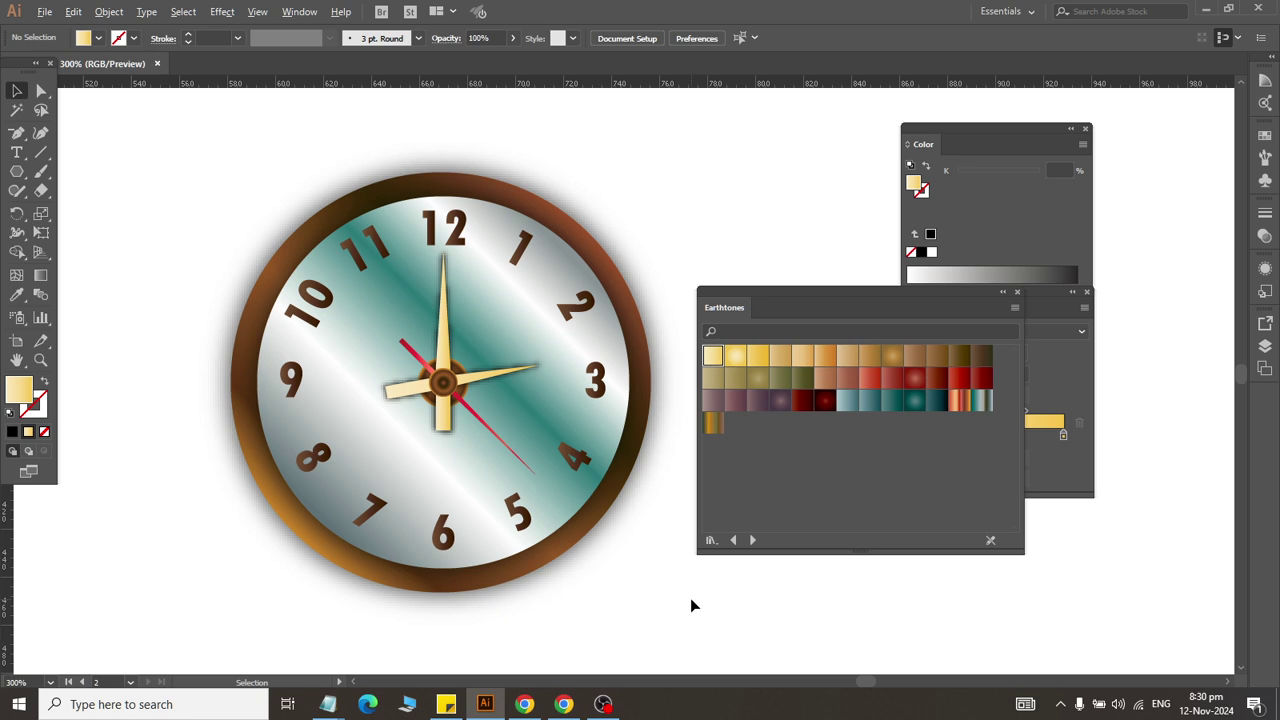
Step: Test-drag the clock face down and left, then undo so it stays put
left_click(557, 552)
left_click(551, 599)
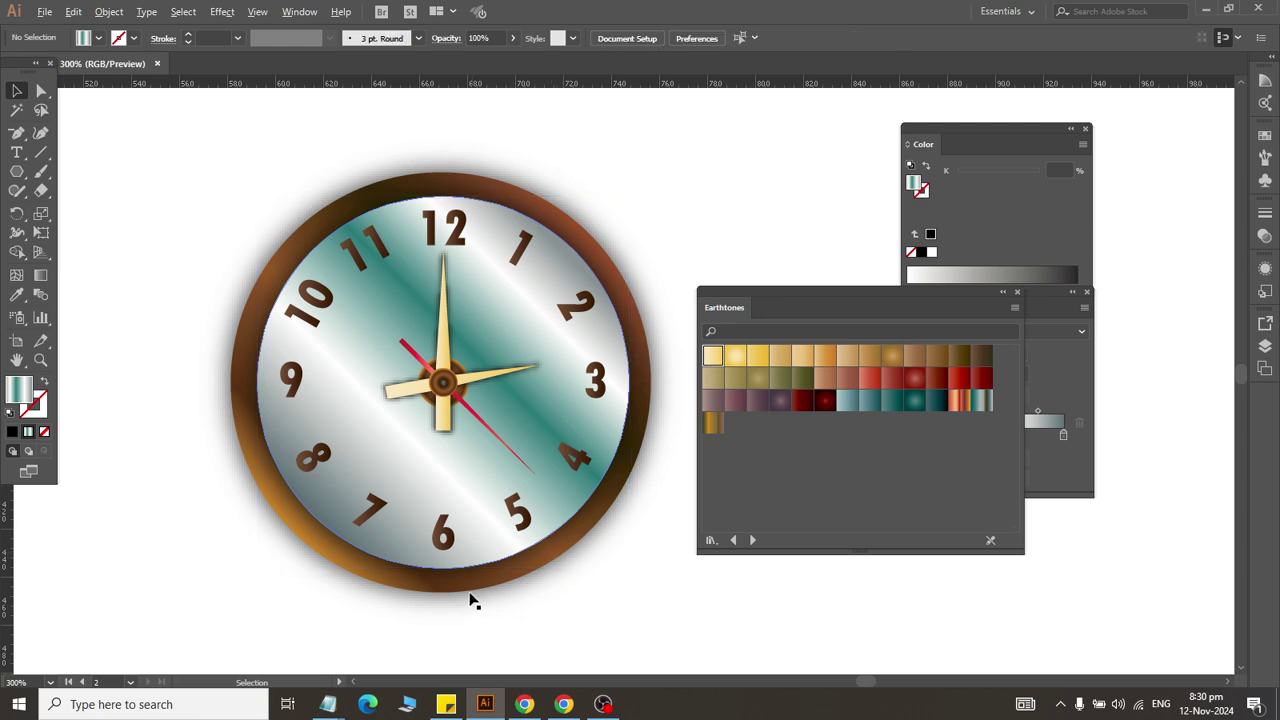
left_click(468, 596)
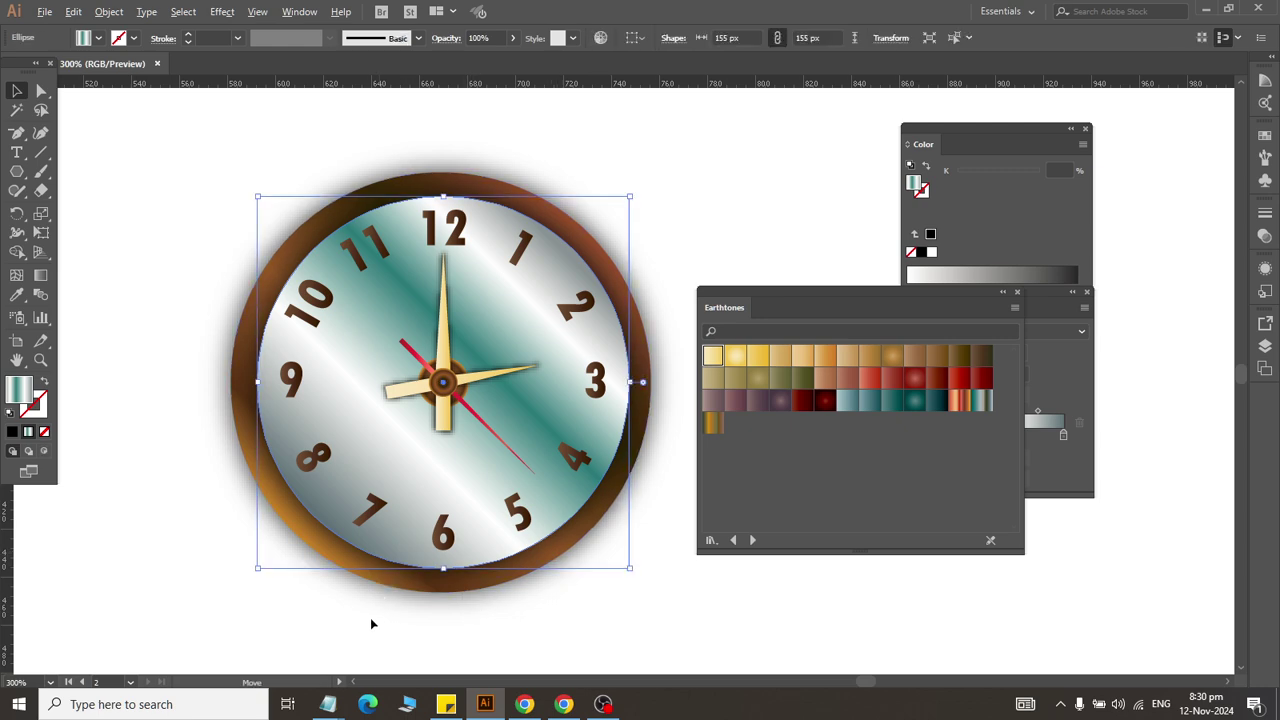
left_click_drag(370, 617, 356, 669)
key("ctrl+z")
Step: Test-drag the 175 px brown rim downward and undo, leaving it selected
left_click(497, 157)
left_click_drag(467, 156, 463, 200)
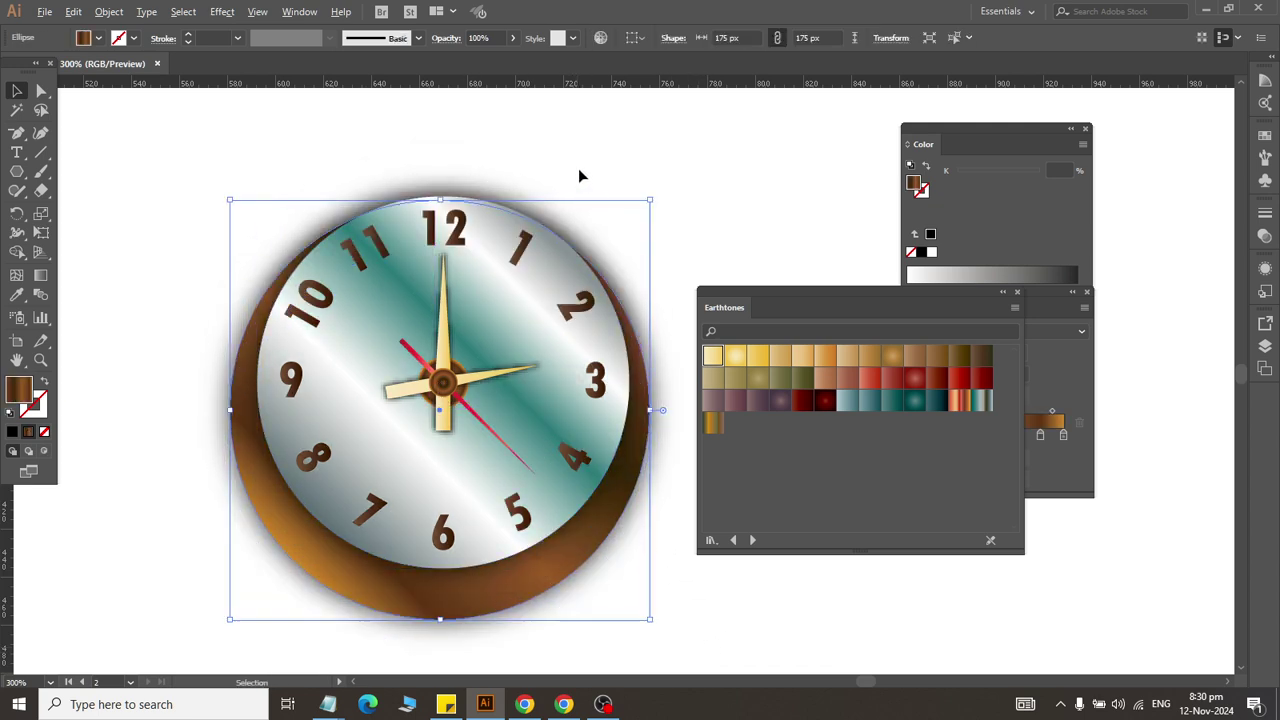
key("ctrl+z")
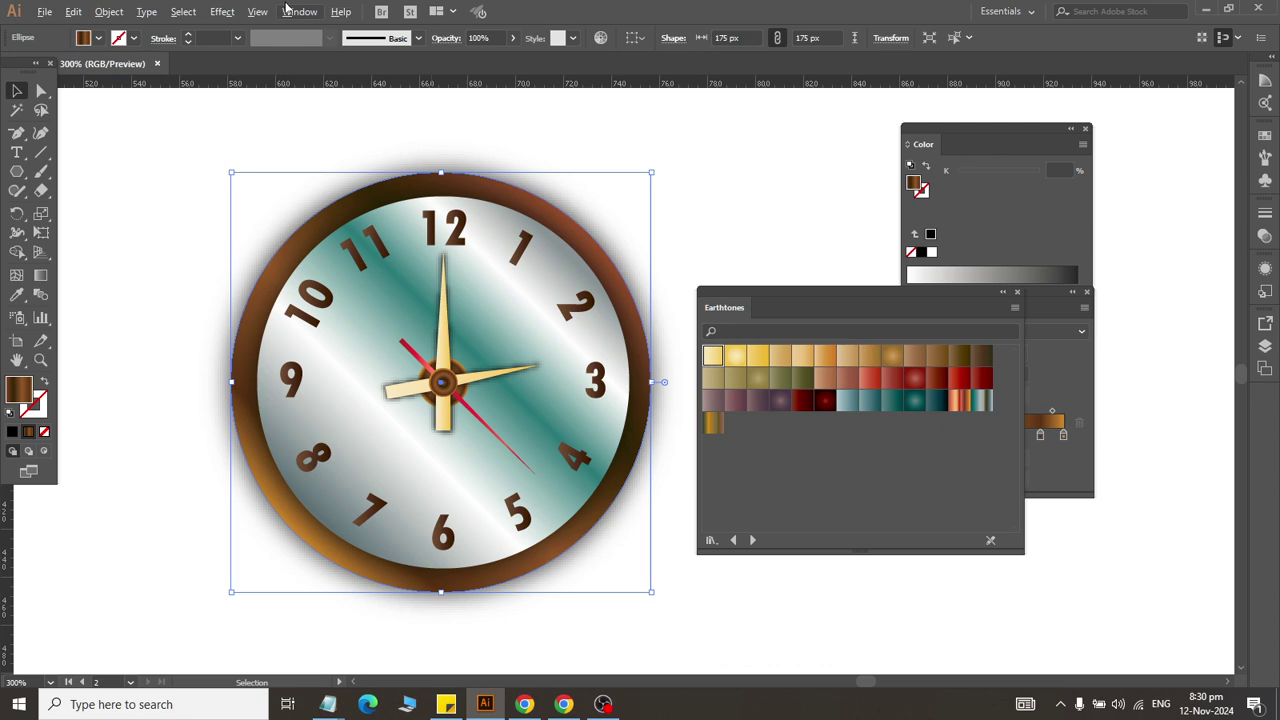
left_click(298, 11)
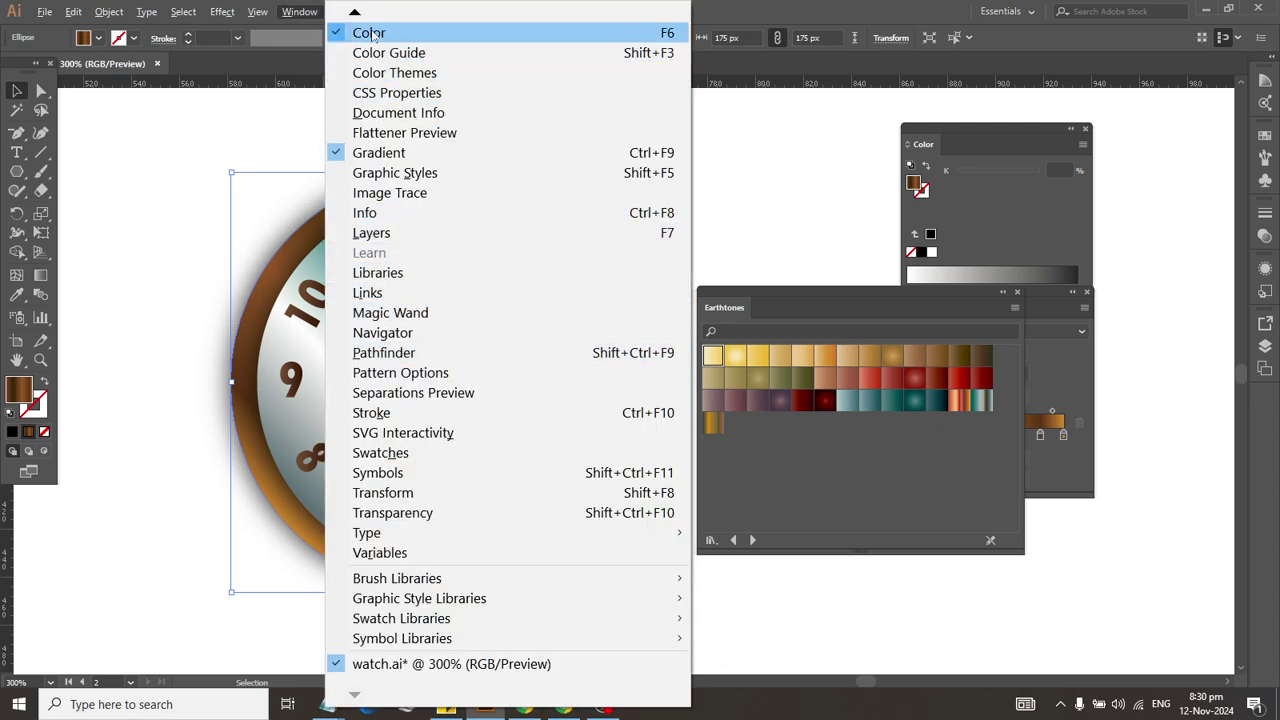
mouse_move(354, 12)
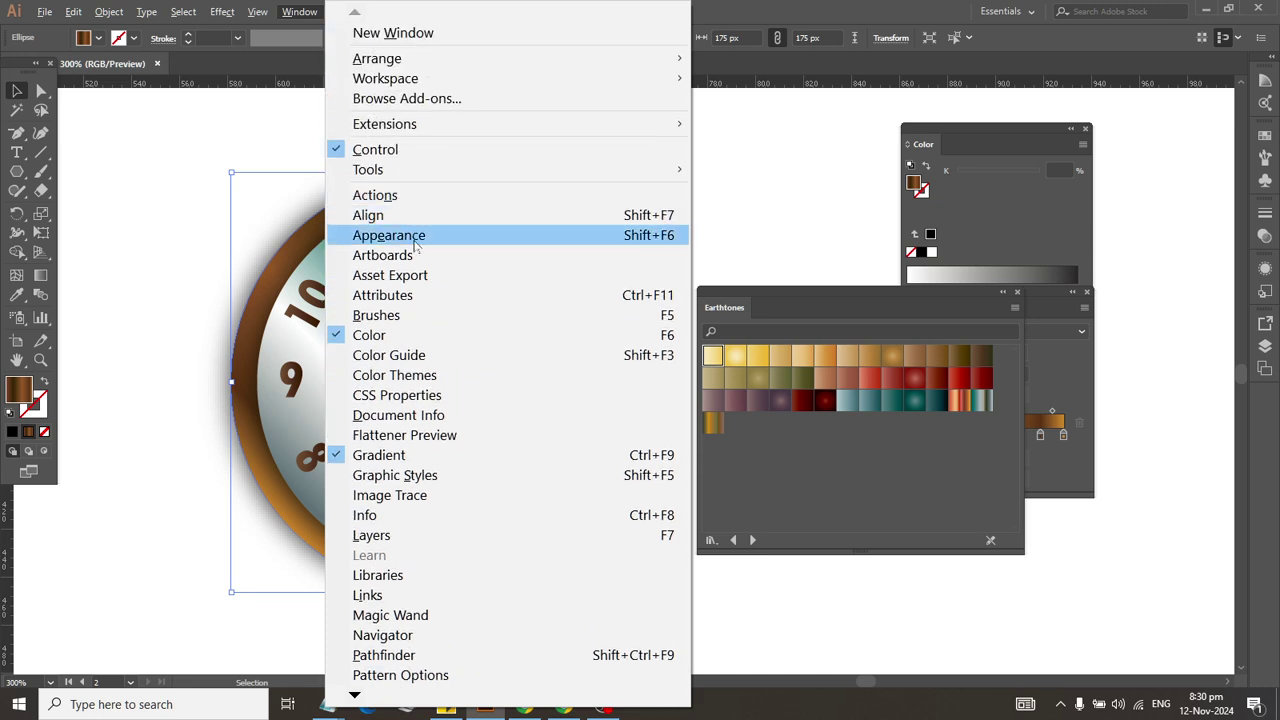
Step: Reopen the brown rim's Outer Glow from Appearance and lower its blur from 5 px to 1 px
left_click(412, 238)
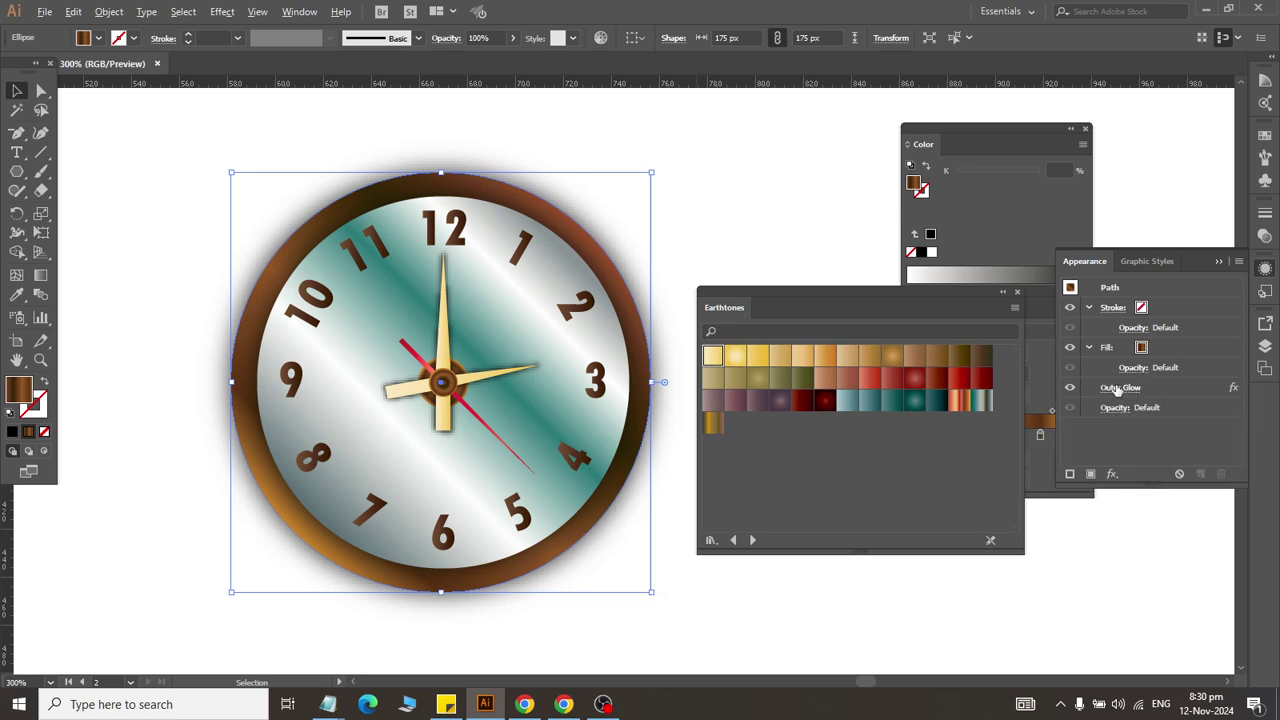
left_click(1120, 388)
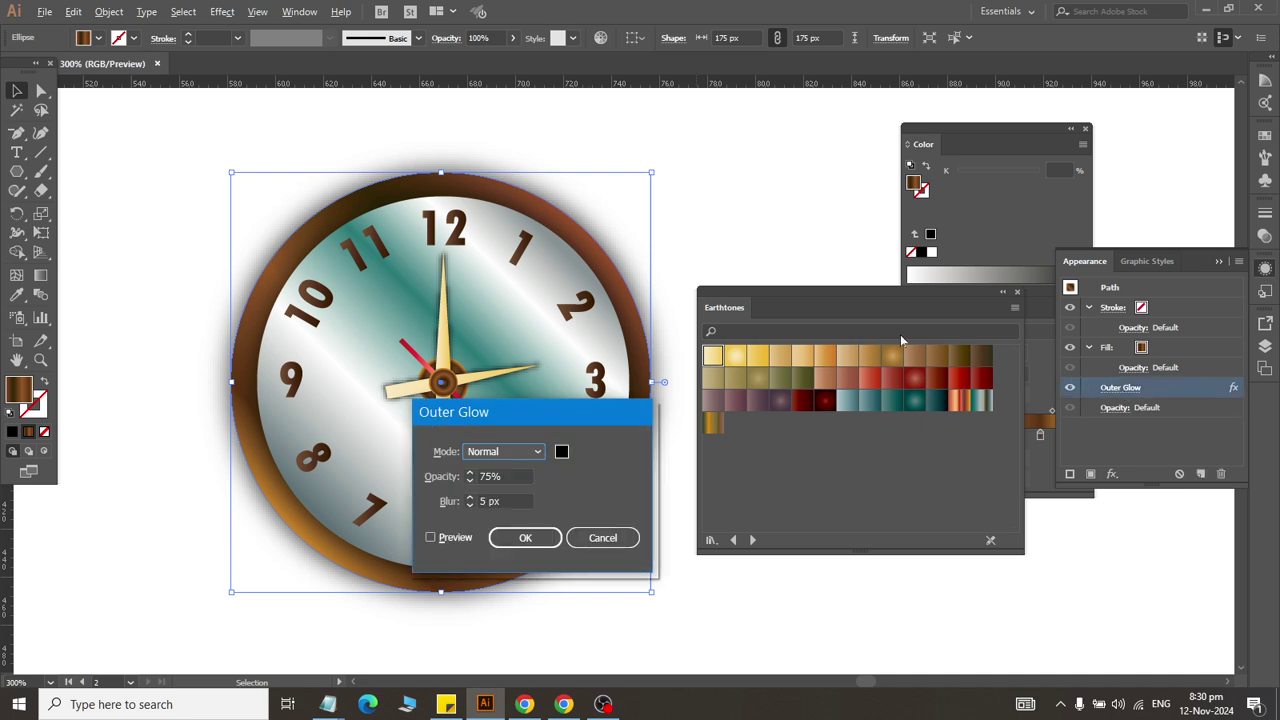
left_click(502, 500)
key("Down")
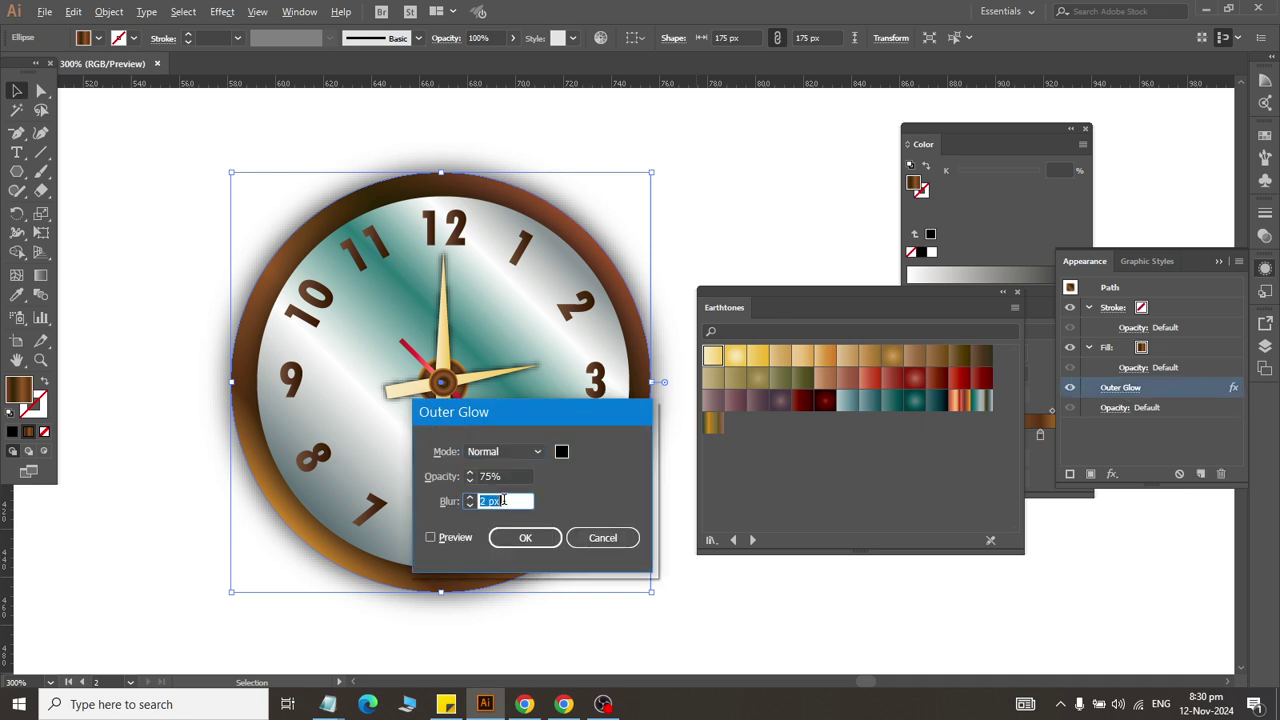
left_click(455, 538)
left_click(521, 500)
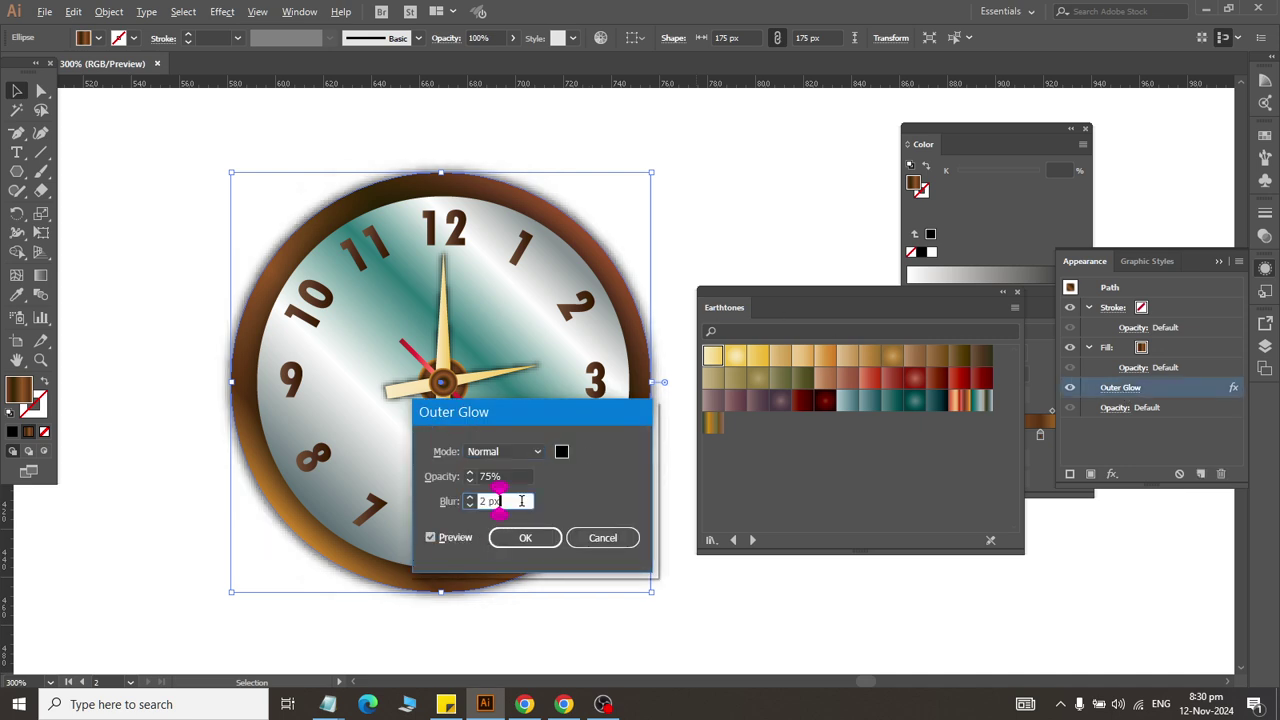
key("Down")
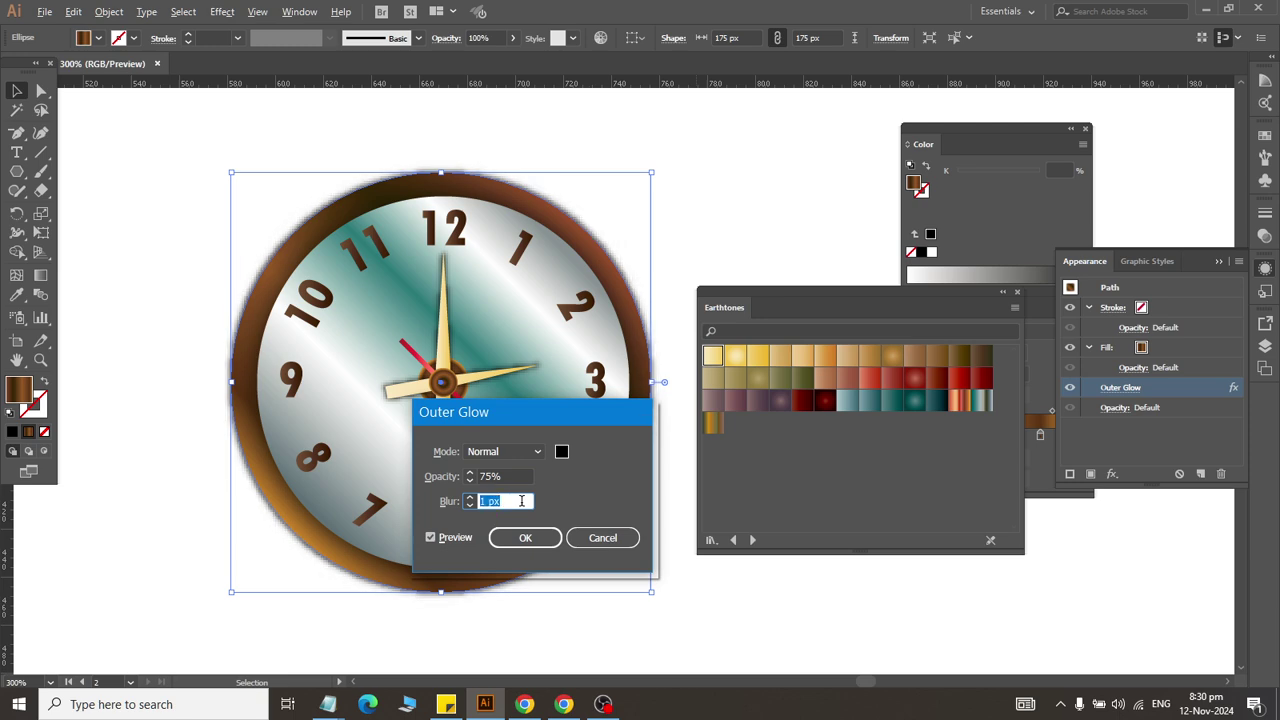
Step: Apply the rim's 1 px glow, deselect, and fit the whole artboard in view
left_click(527, 537)
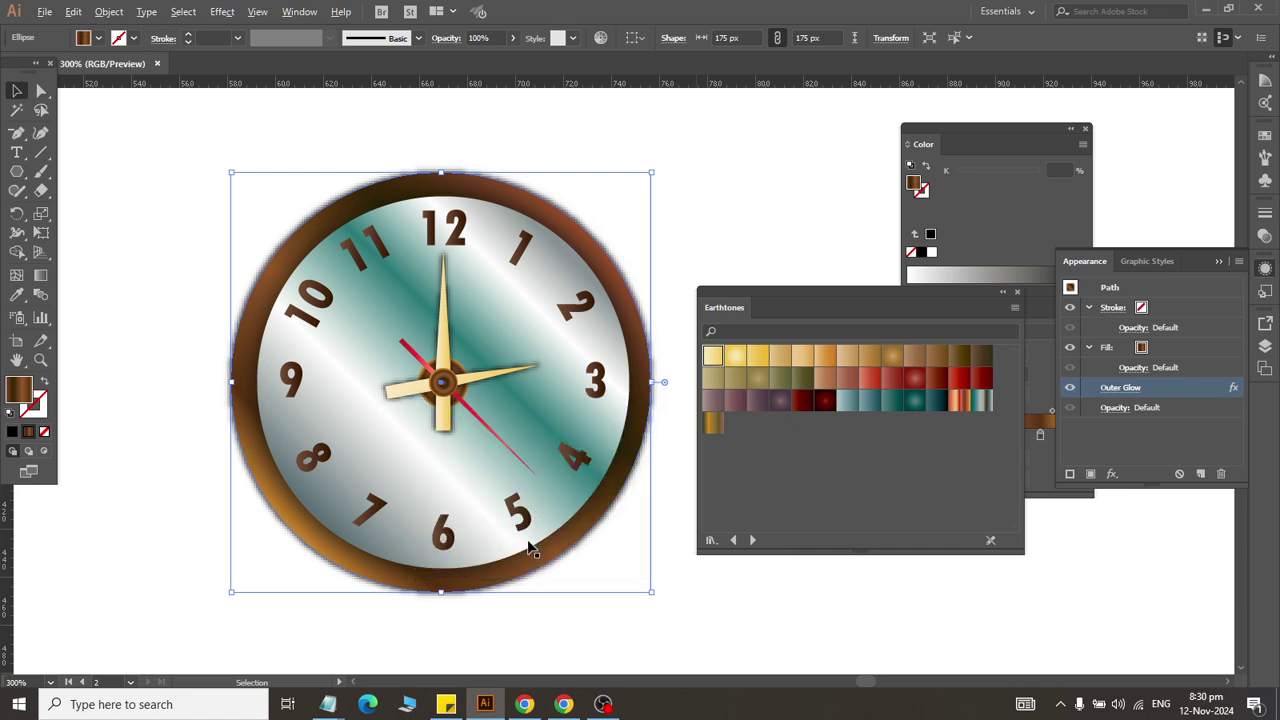
left_click(201, 199)
scroll(680, 590, "down", 1)
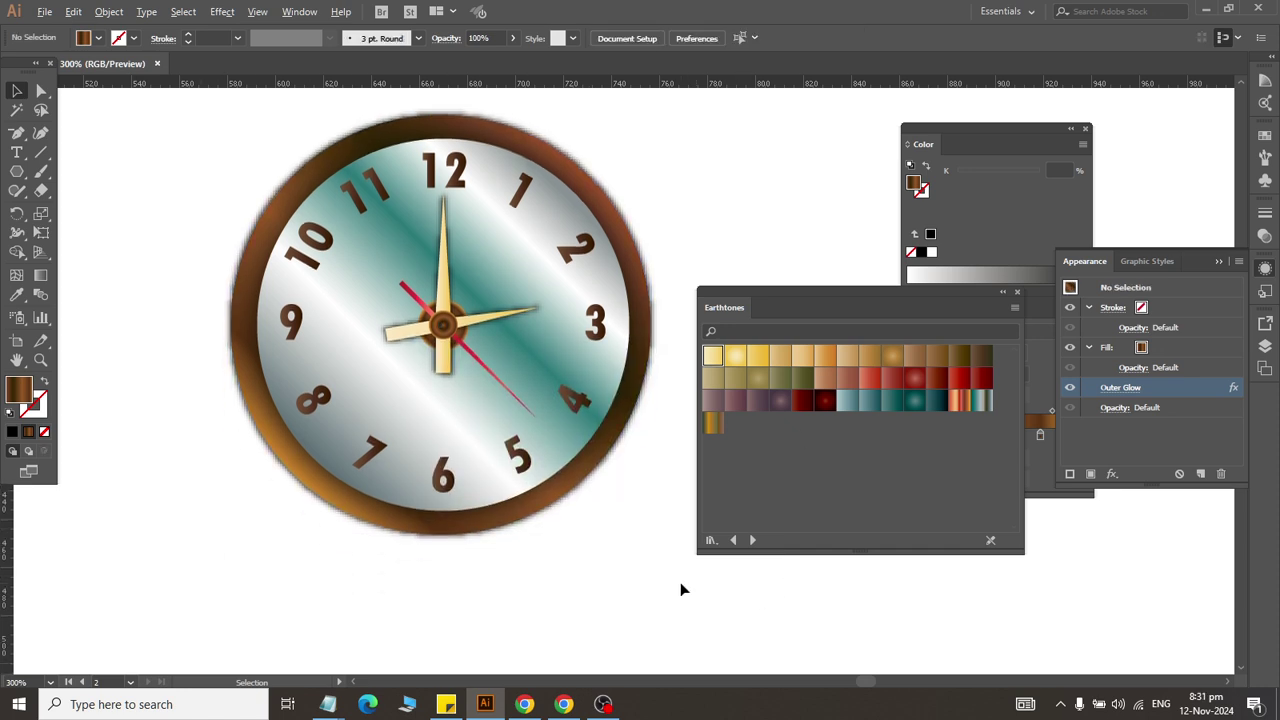
key("ctrl+0")
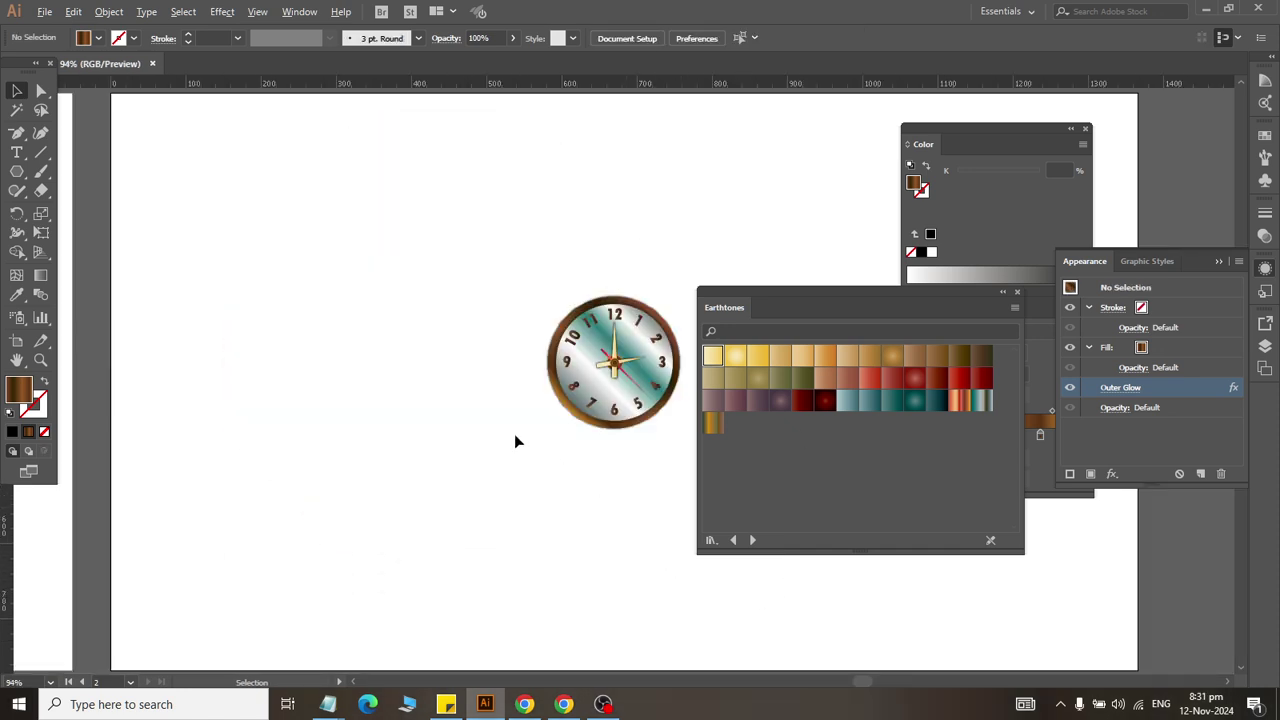
scroll(500, 436, "right", 2)
left_click(488, 420)
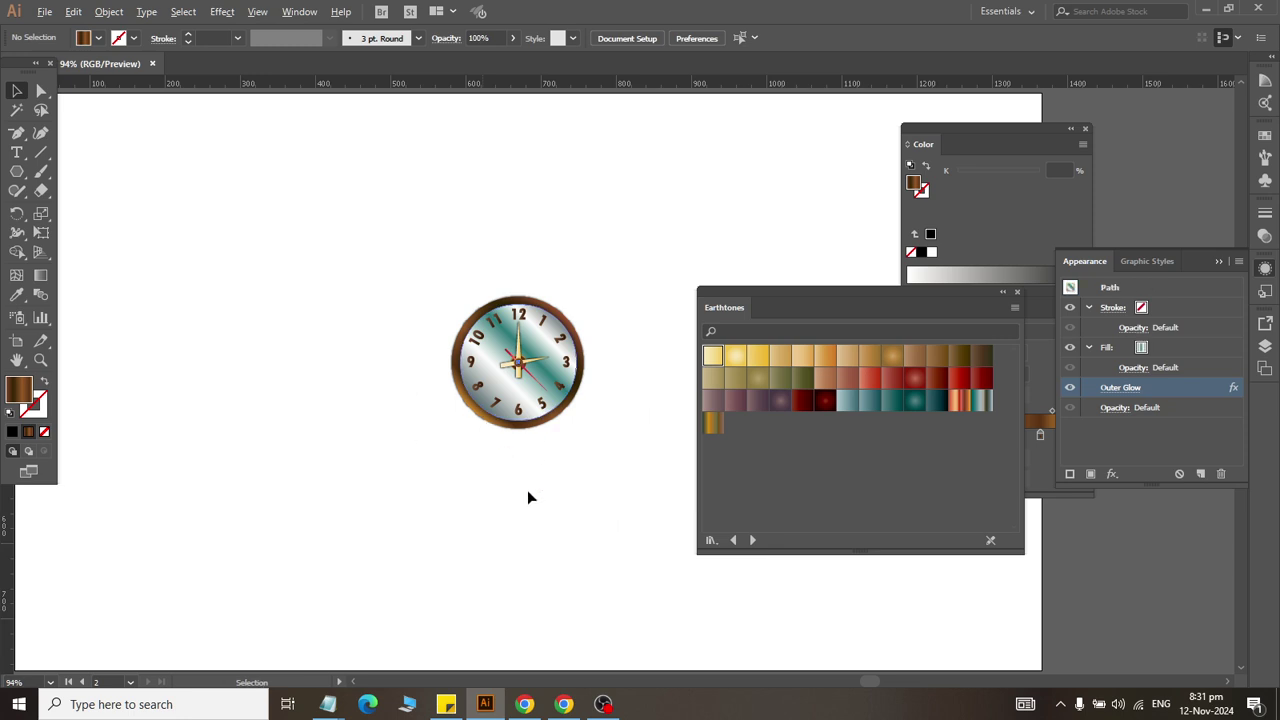
left_click(629, 449)
key("a")
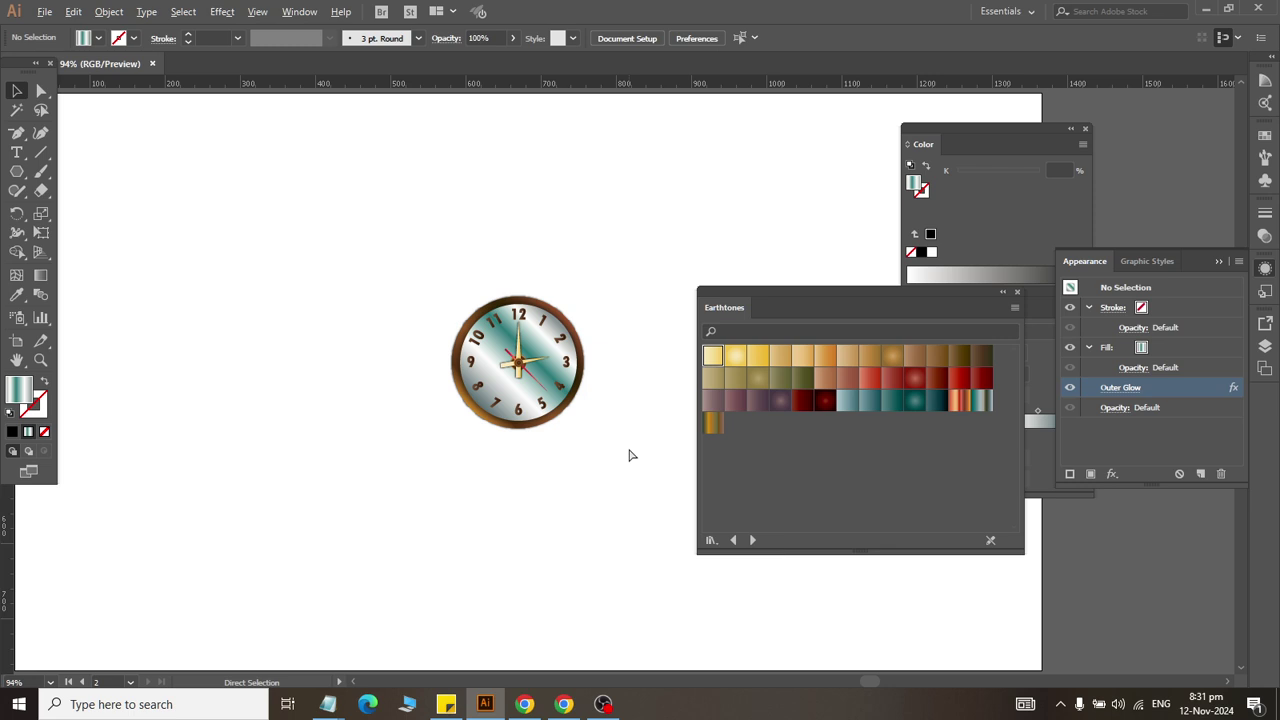
key("ctrl+y")
key("ctrl+y")
Step: Turn on View > Overprint Preview to check the finished clock
left_click(222, 11)
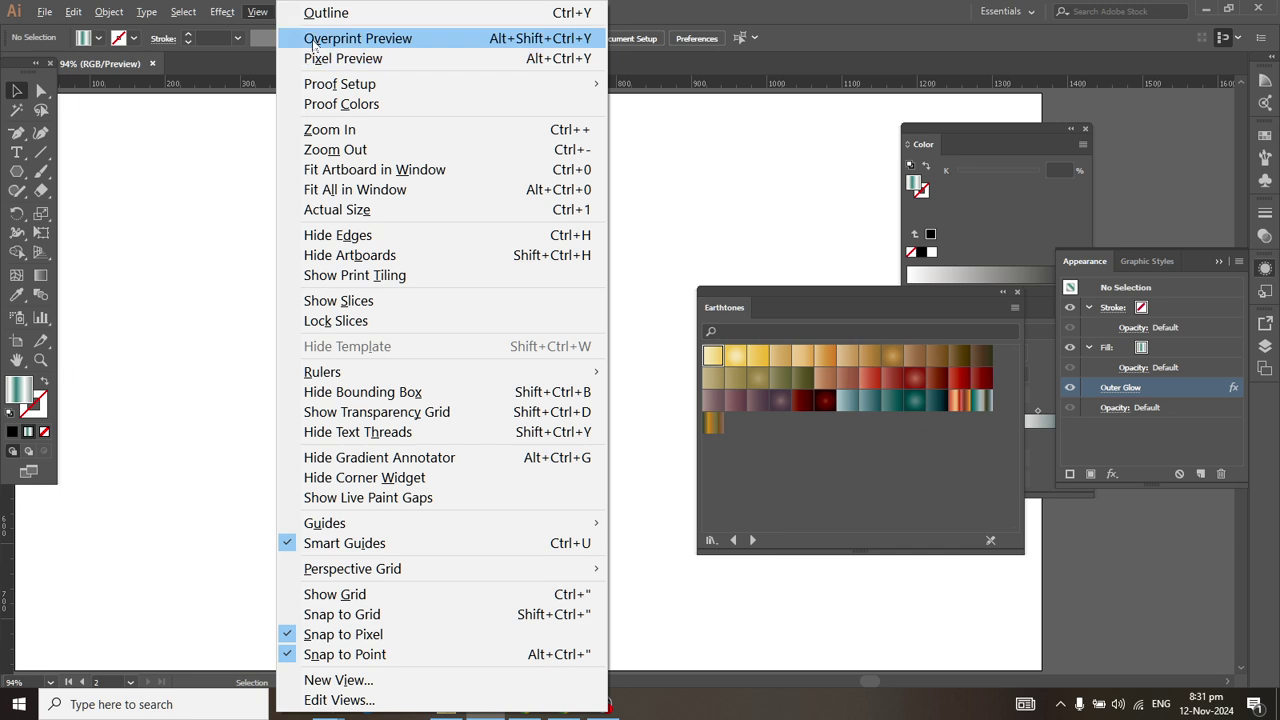
left_click(313, 42)
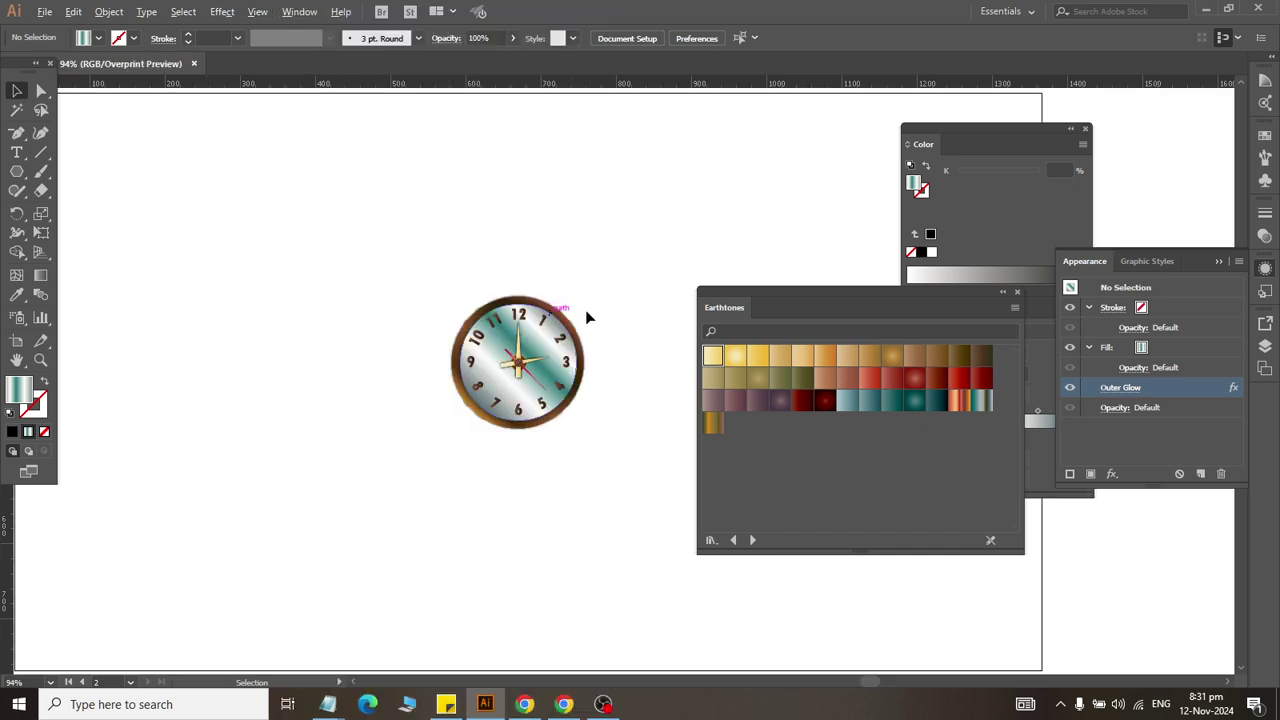
scroll(623, 348, "up", 2)
scroll(534, 331, "down", 7)
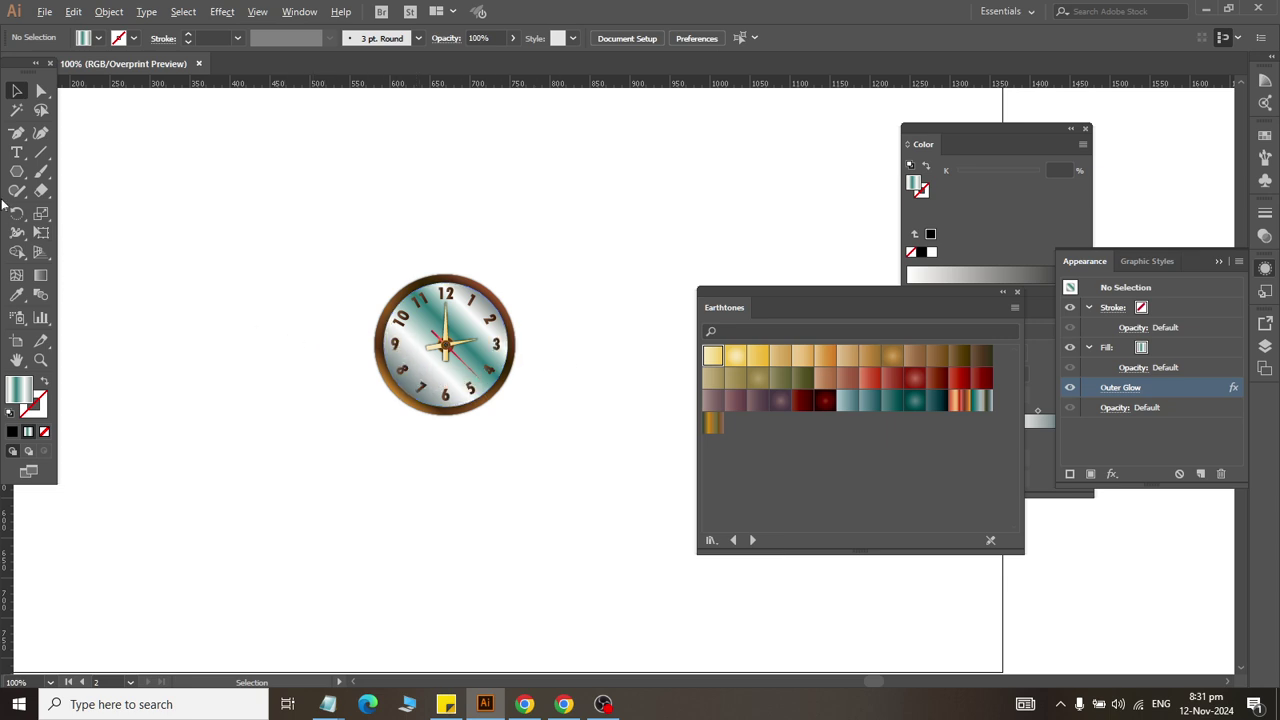
Step: Draw a 253 × 71 px rectangle and move it down beside the clock
left_click_drag(17, 171, 58, 180)
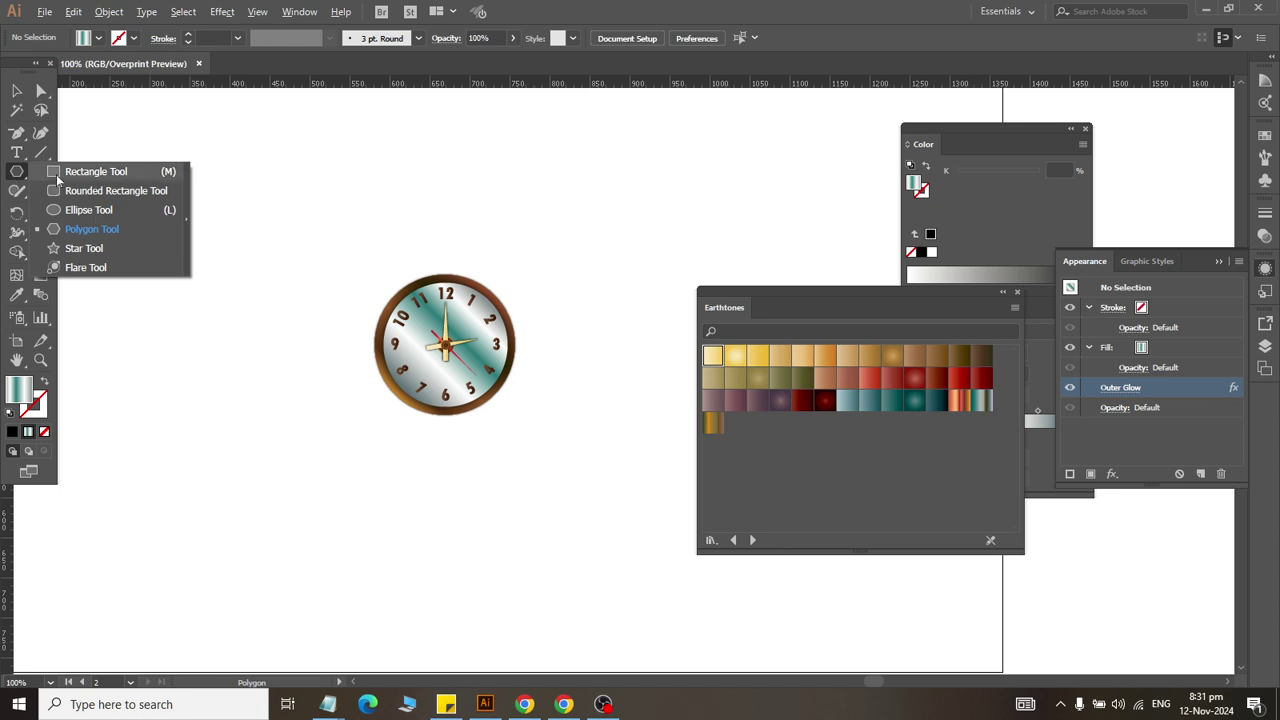
left_click(58, 180)
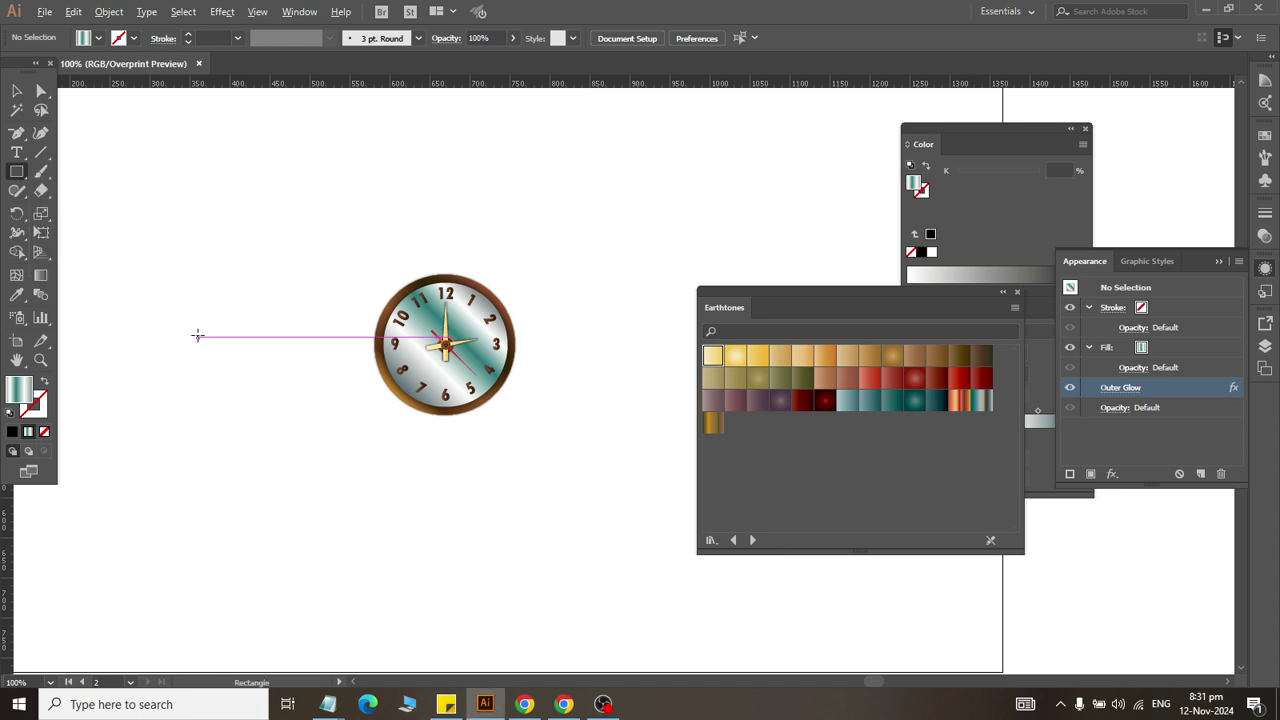
left_click_drag(9, 172, 70, 178)
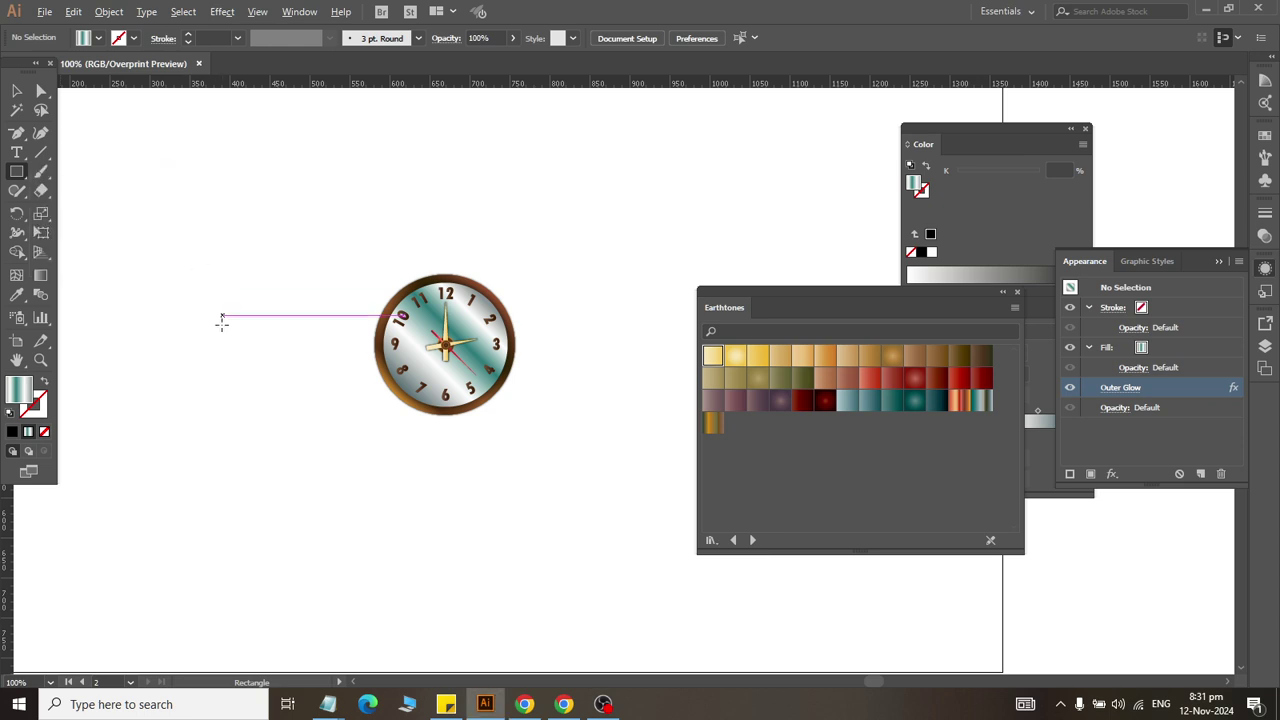
mouse_move(179, 309)
left_mouse_down()
mouse_move(352, 389)
mouse_move(352, 365)
left_mouse_up()
key("ctrl+z")
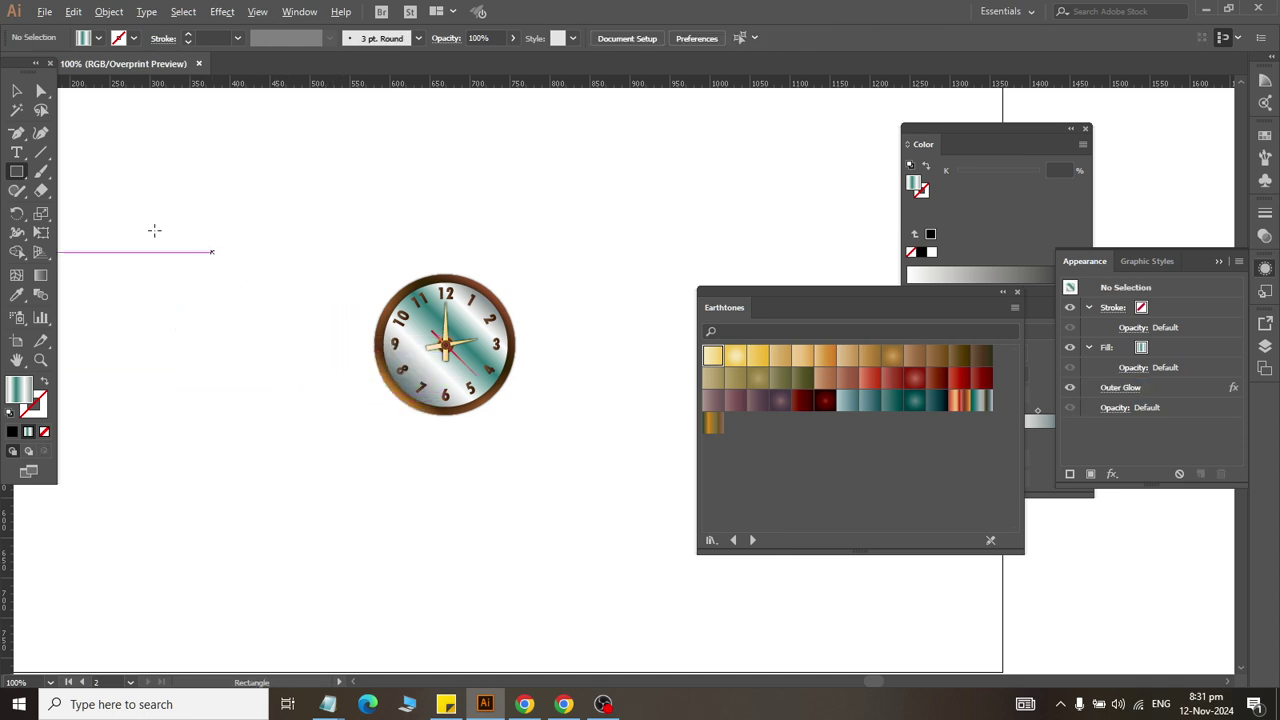
left_click_drag(152, 231, 353, 287)
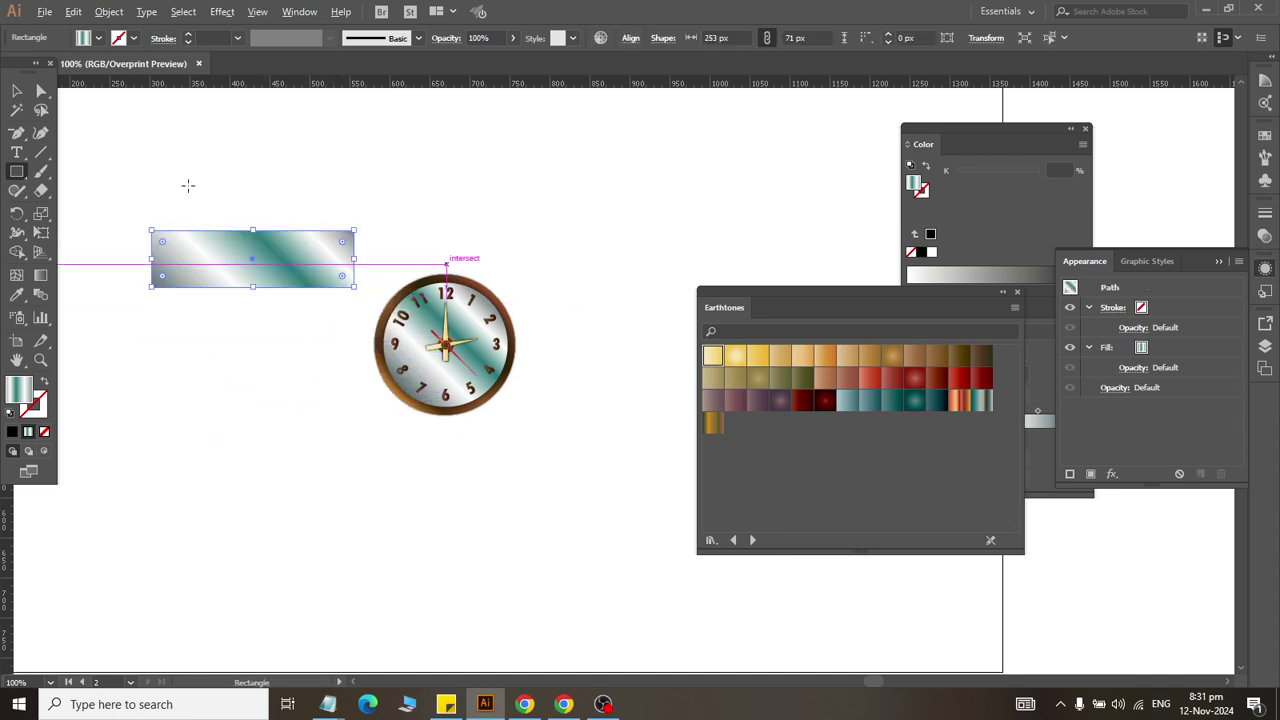
key("v")
left_click_drag(300, 247, 269, 356)
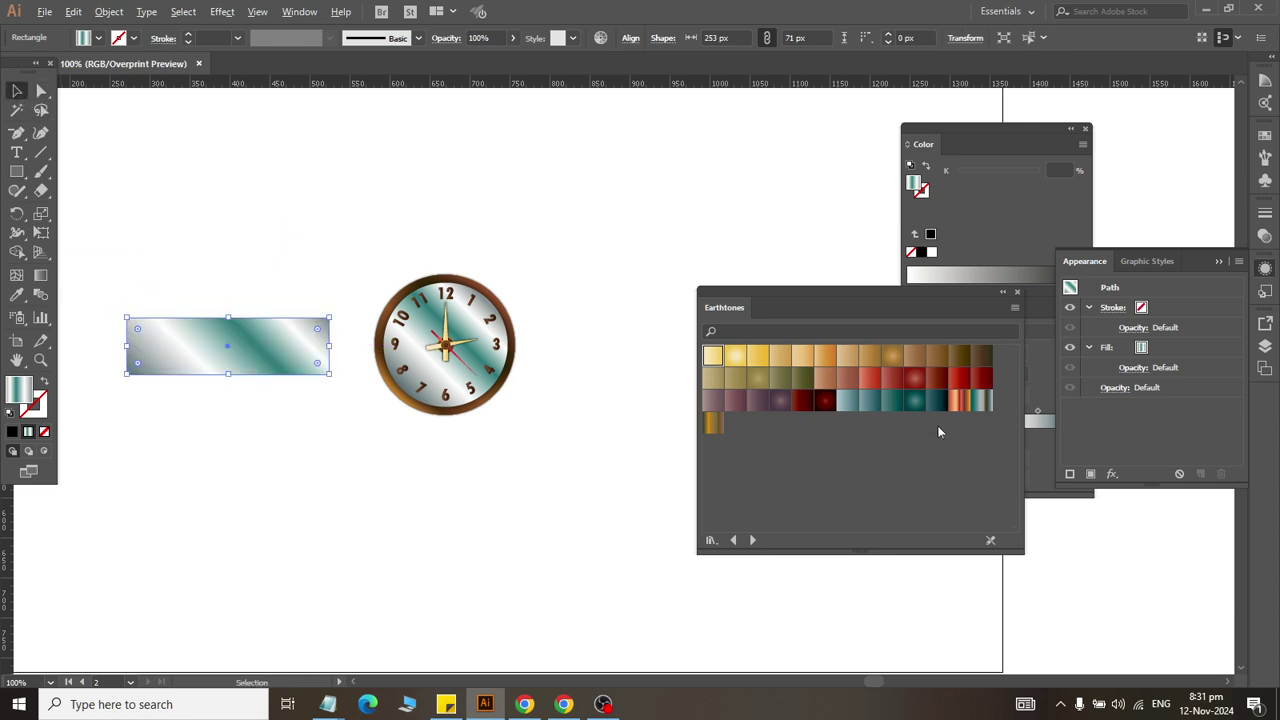
Step: Fill the rectangle with a dark red Earthtones swatch, copy it above the clock, and nudge the original against the clock's left side
left_click(806, 401)
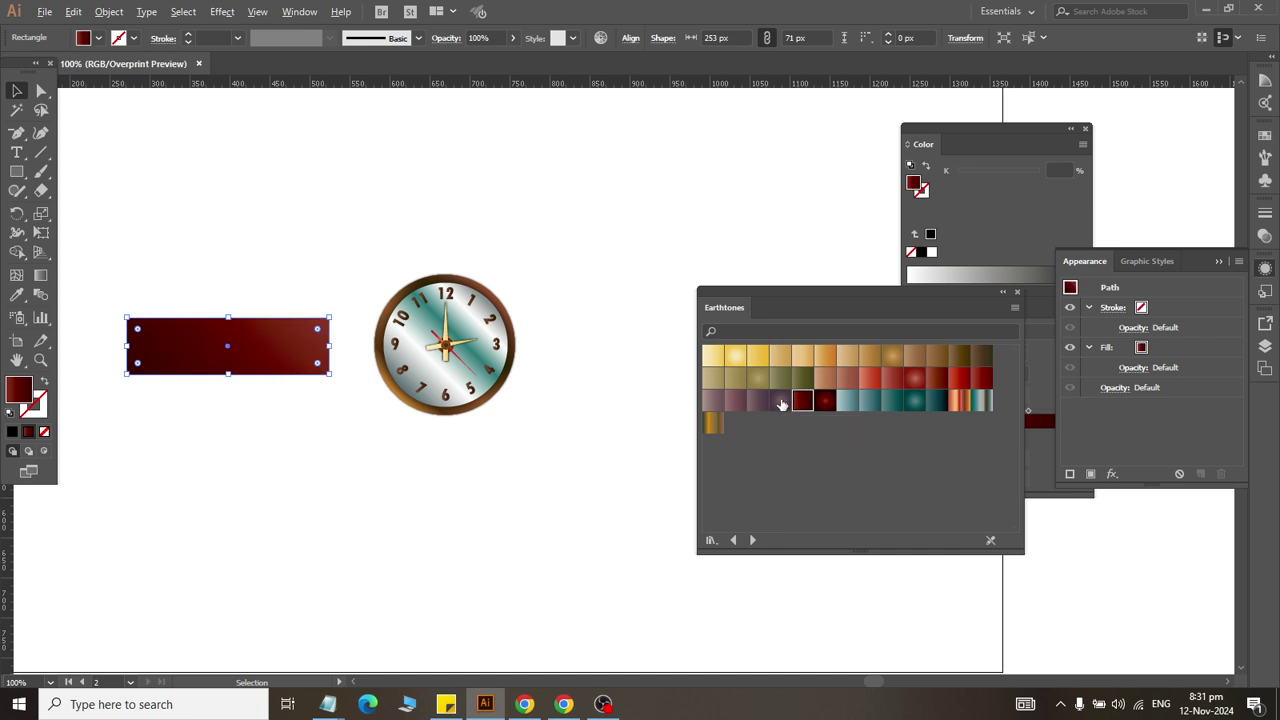
left_click(179, 441)
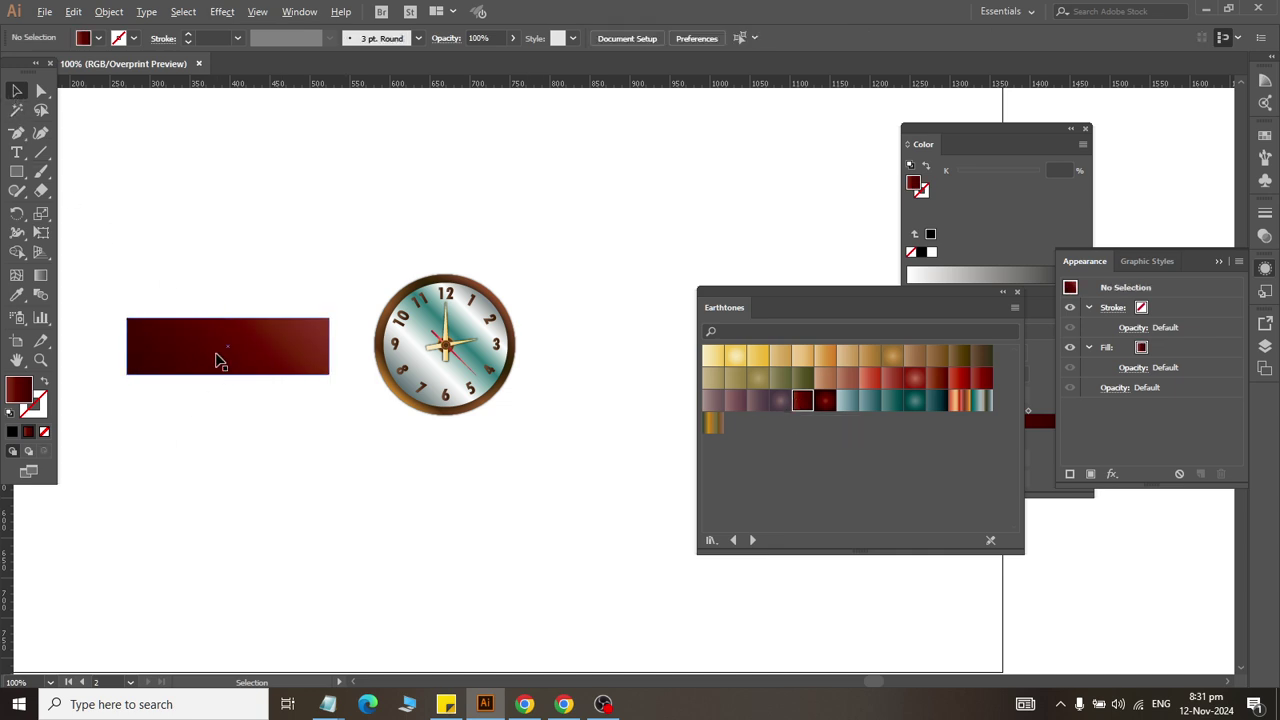
left_click_drag(217, 357, 522, 207)
left_click_drag(256, 343, 291, 346)
scroll(369, 425, "up", 2, "alt")
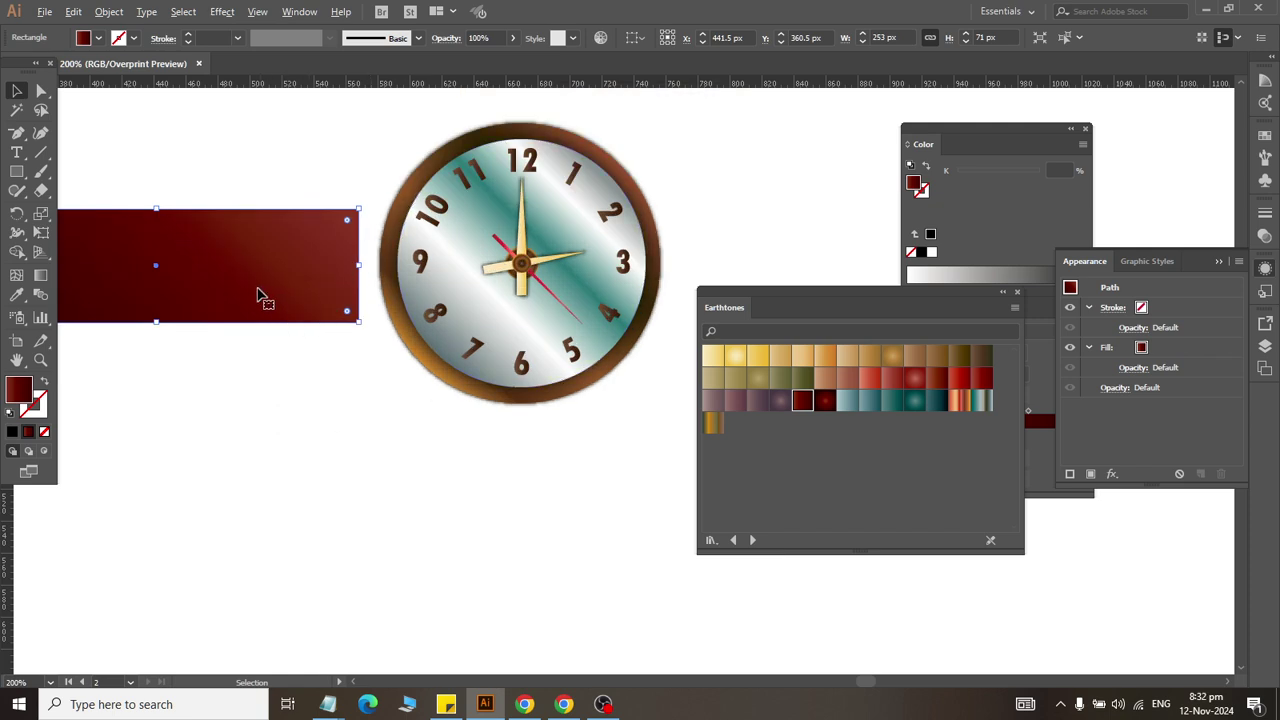
Step: Duplicate the red bar, shrink the copy to 85 px wide with a teal gradient, and overlap the red bar's right end
left_click_drag(246, 283, 278, 556, "alt")
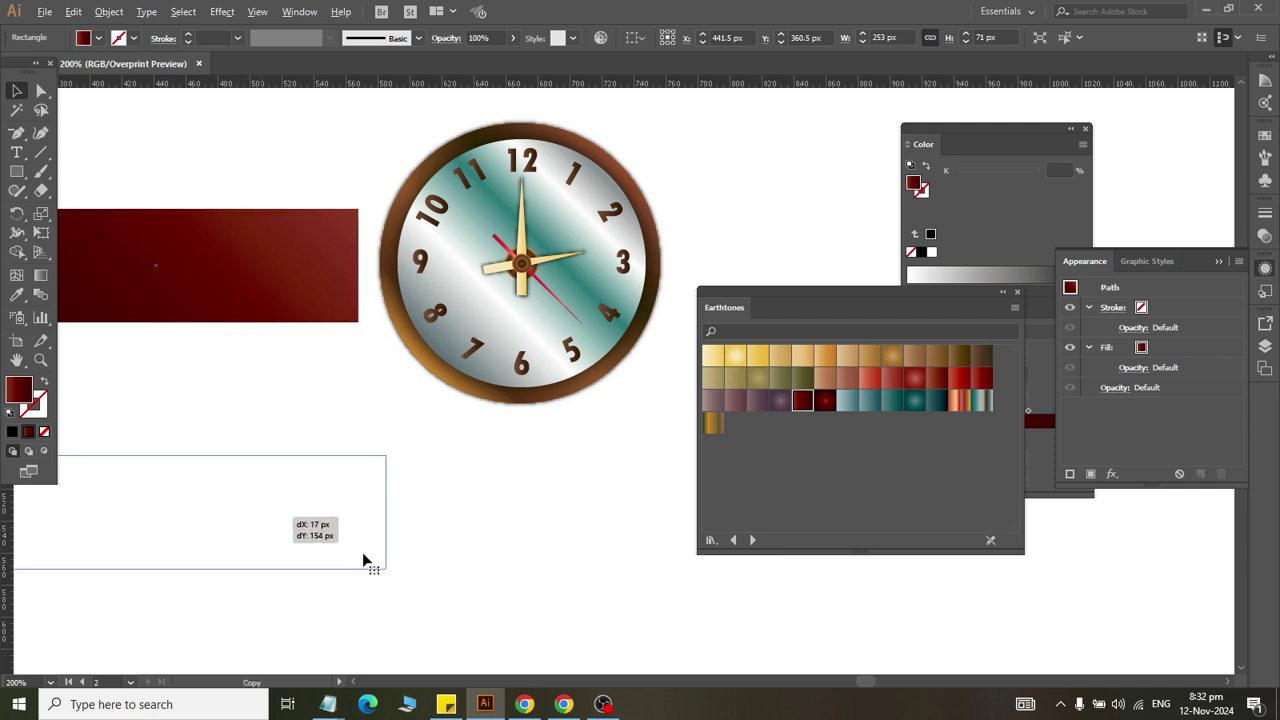
left_click_drag(182, 568, 185, 562)
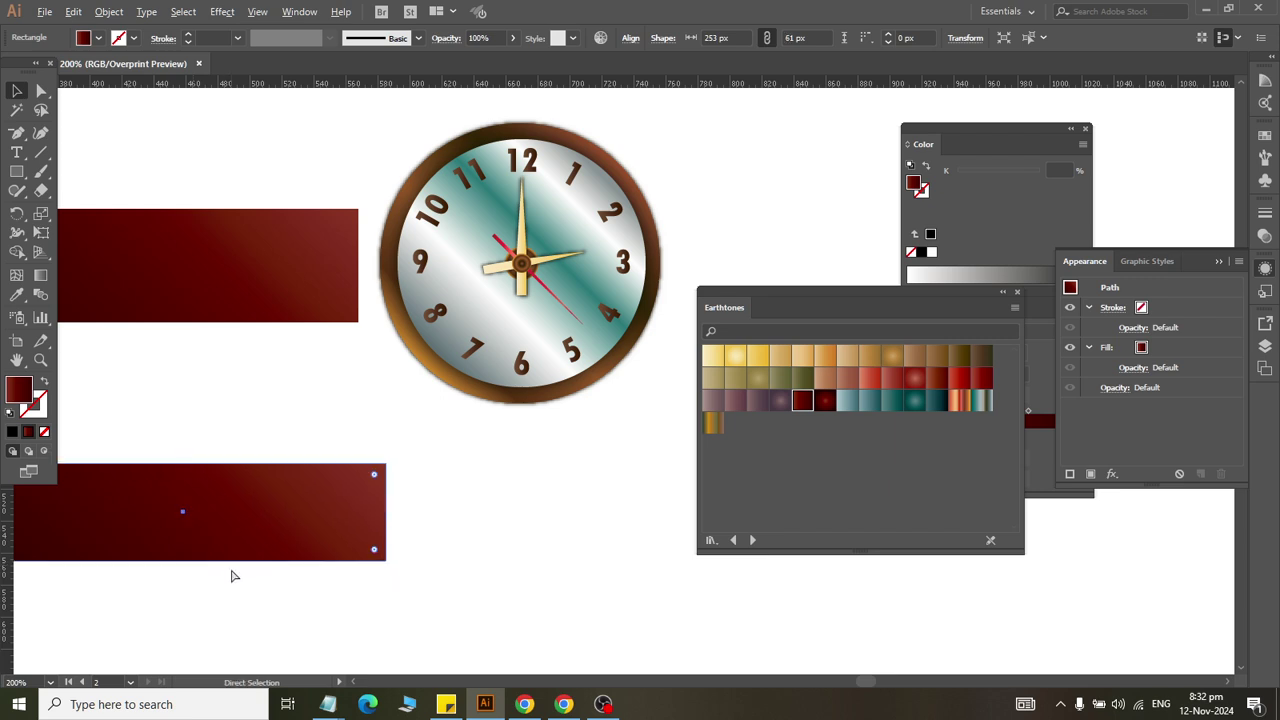
scroll(235, 550, "left", 5)
mouse_move(250, 512)
left_mouse_down("alt")
mouse_move(411, 512)
mouse_move(396, 512)
left_mouse_up("alt")
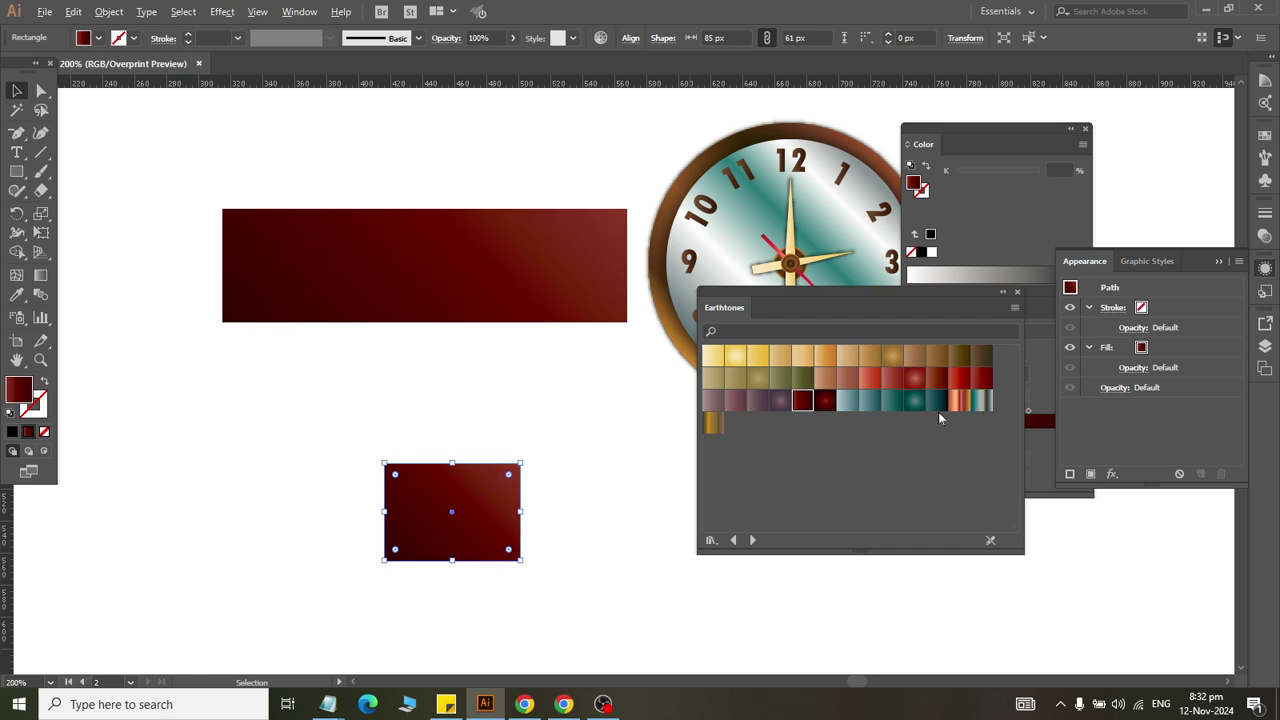
left_click_drag(560, 401, 480, 470)
left_click_drag(434, 302, 259, 300)
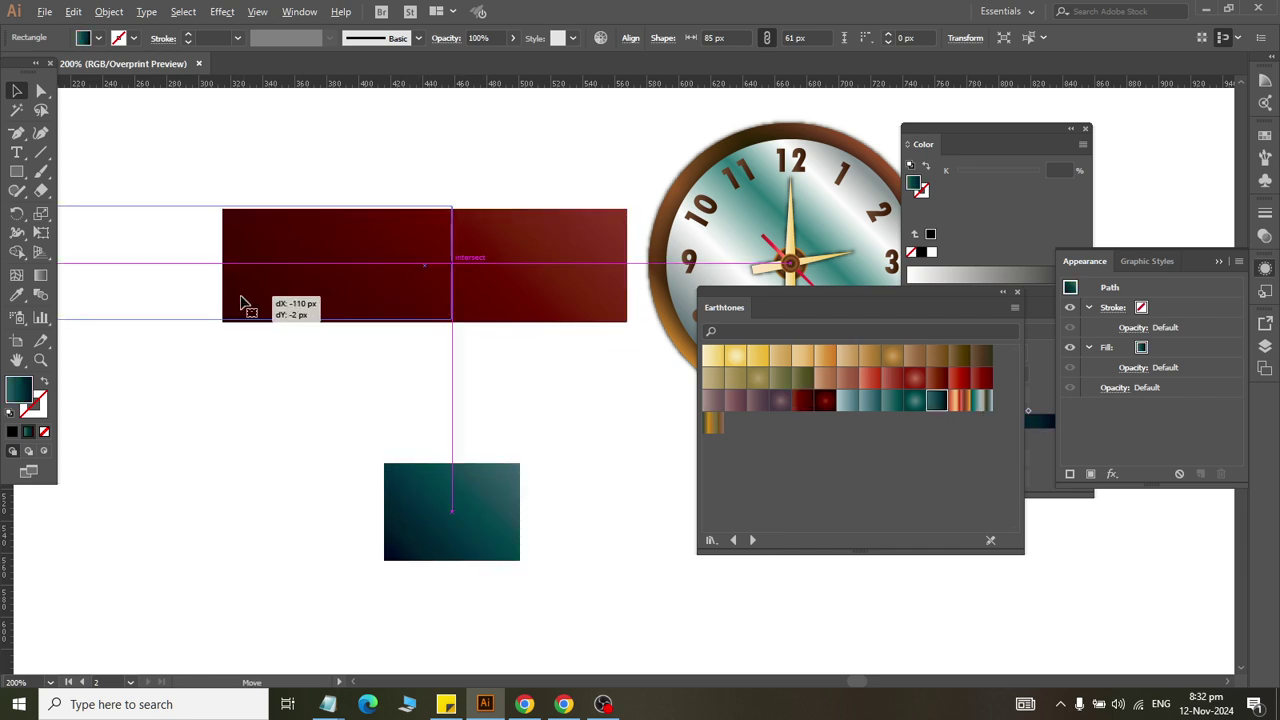
left_click_drag(440, 556, 473, 306)
Step: Try vertically centring the teal rectangle on the red bar, undo it, and deselect both
left_click(400, 191)
left_click(322, 273)
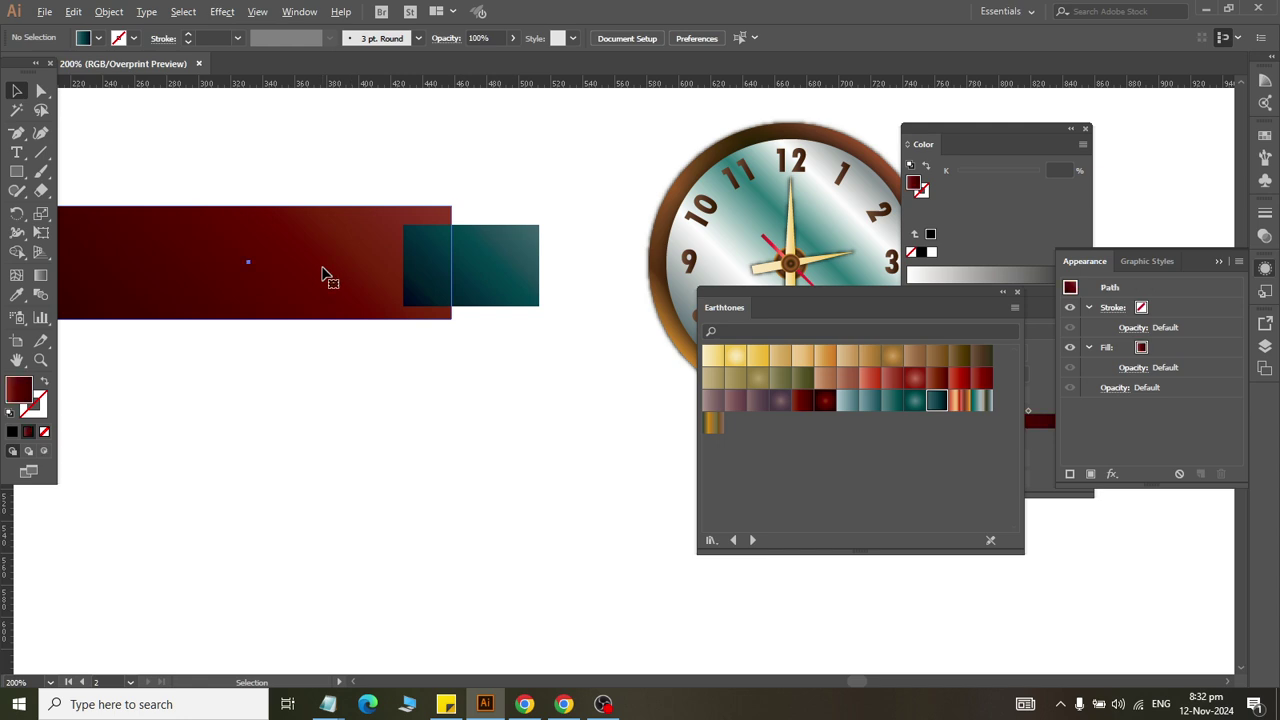
left_click_drag(501, 184, 363, 318)
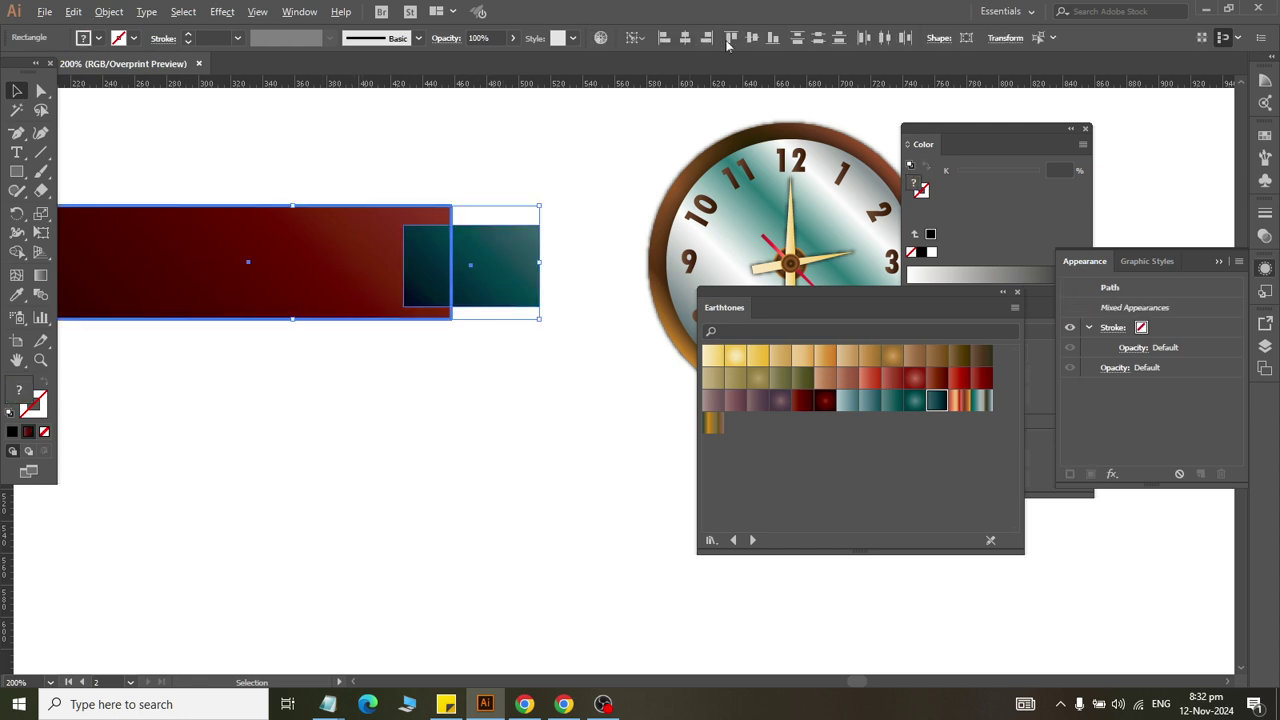
left_click(685, 38)
key("ctrl+z")
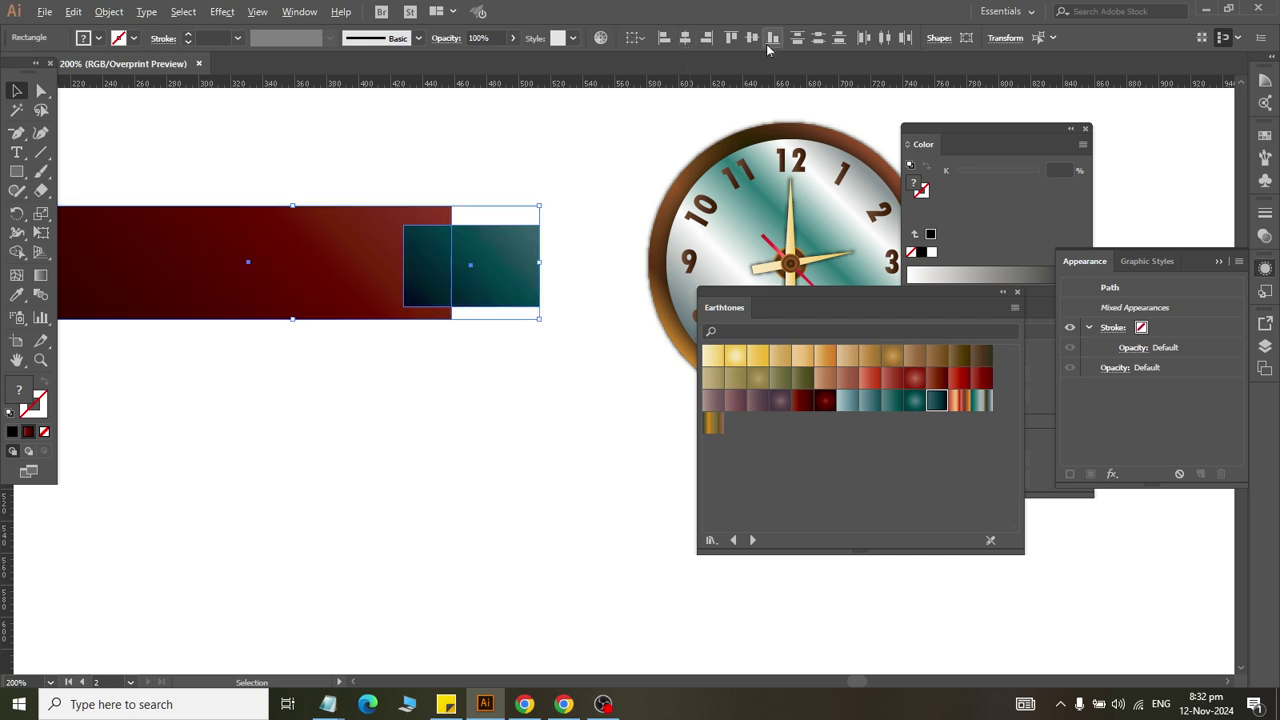
left_click(517, 343)
left_click(474, 300)
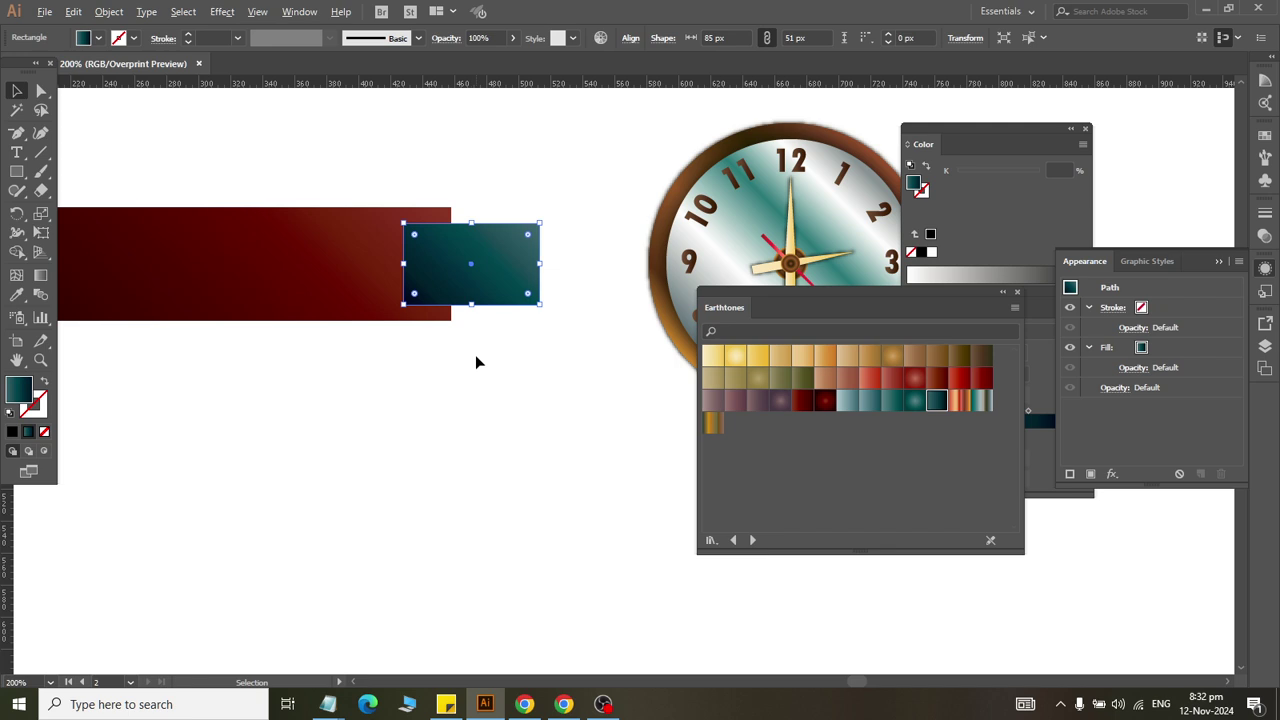
left_click_drag(519, 177, 259, 460)
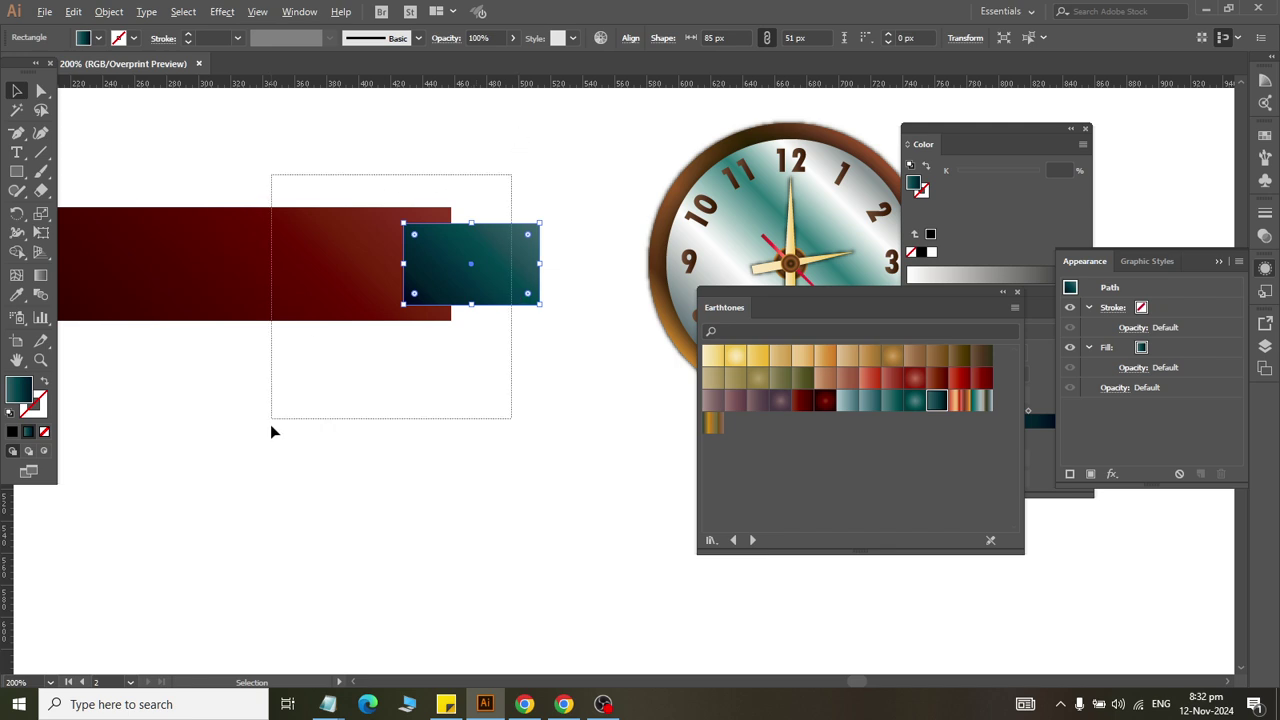
left_click(300, 440)
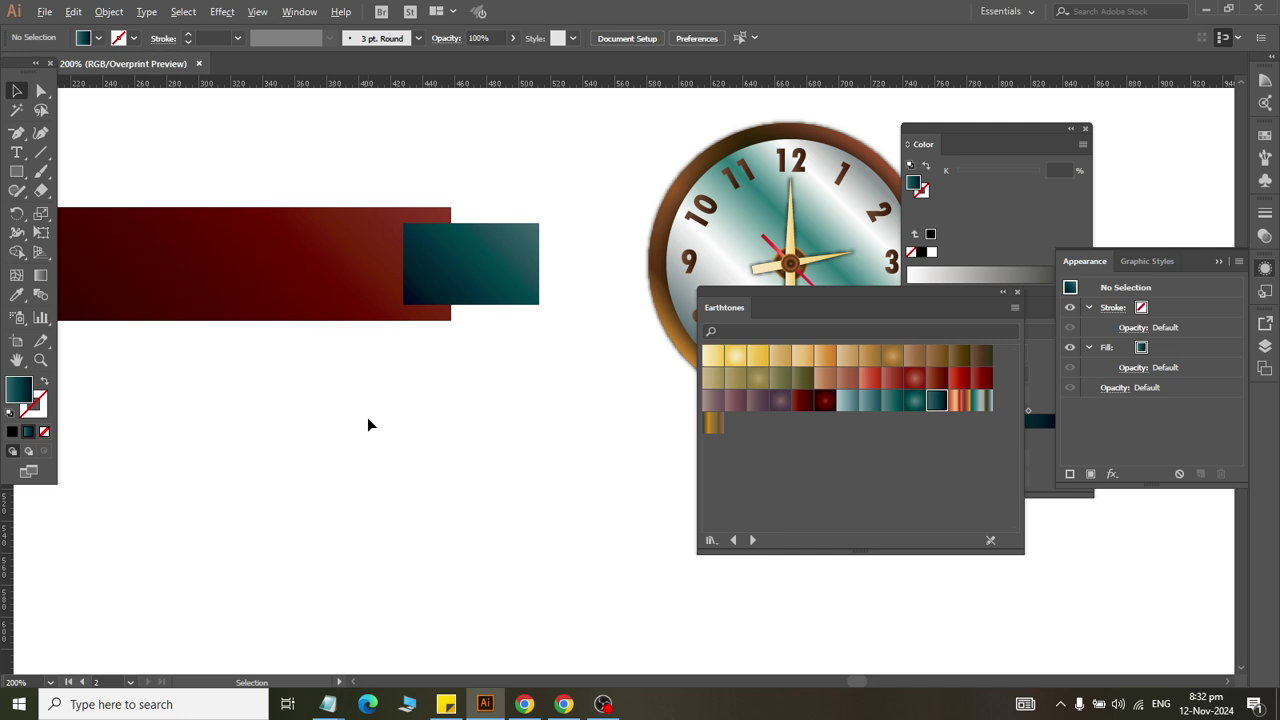
key("ctrl+1")
Step: Copy the red bar below and place the teal rectangle over the copy's left end
key("ctrl+0")
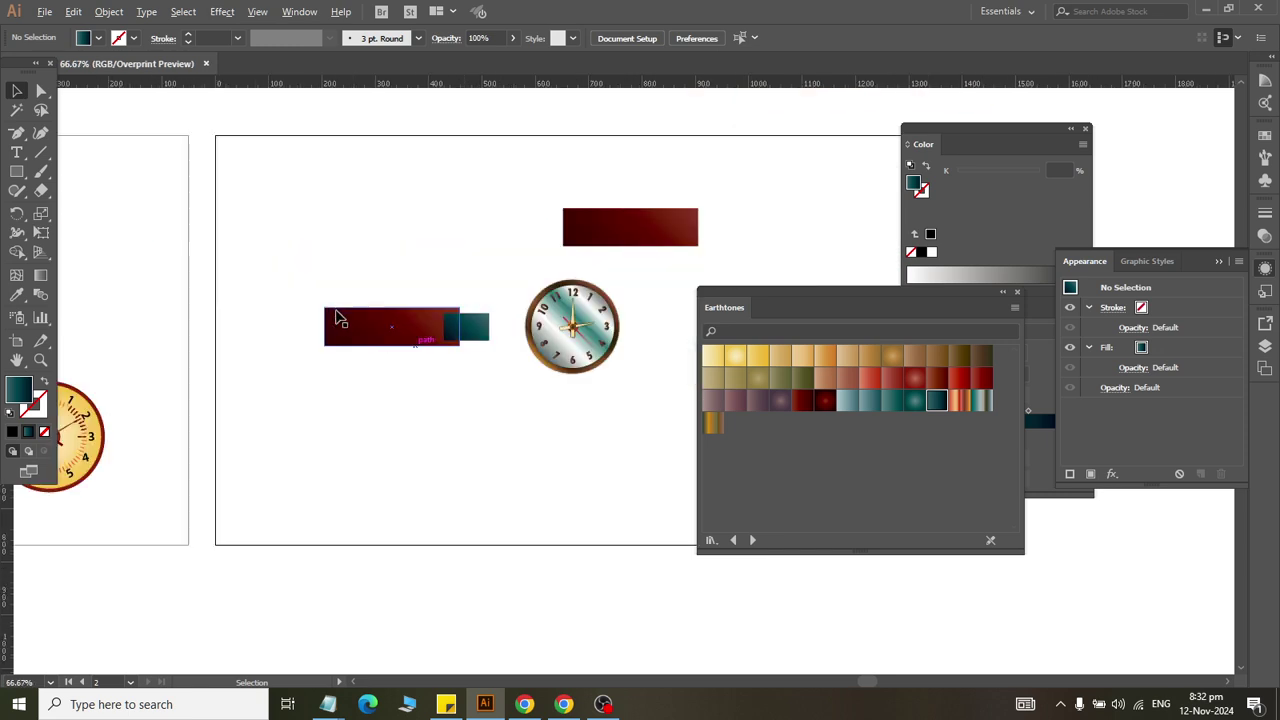
scroll(387, 325, "up", 3)
left_click_drag(387, 325, 416, 515)
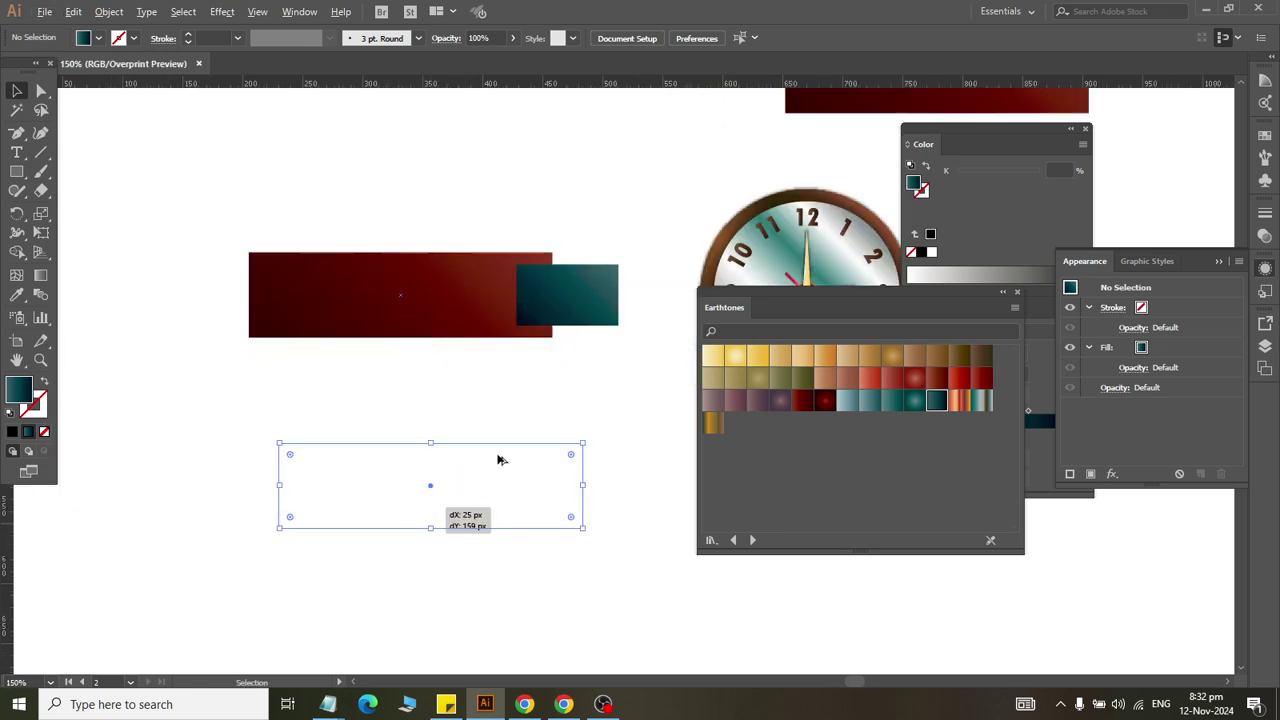
left_click_drag(560, 312, 247, 495)
left_click(435, 498, "shift")
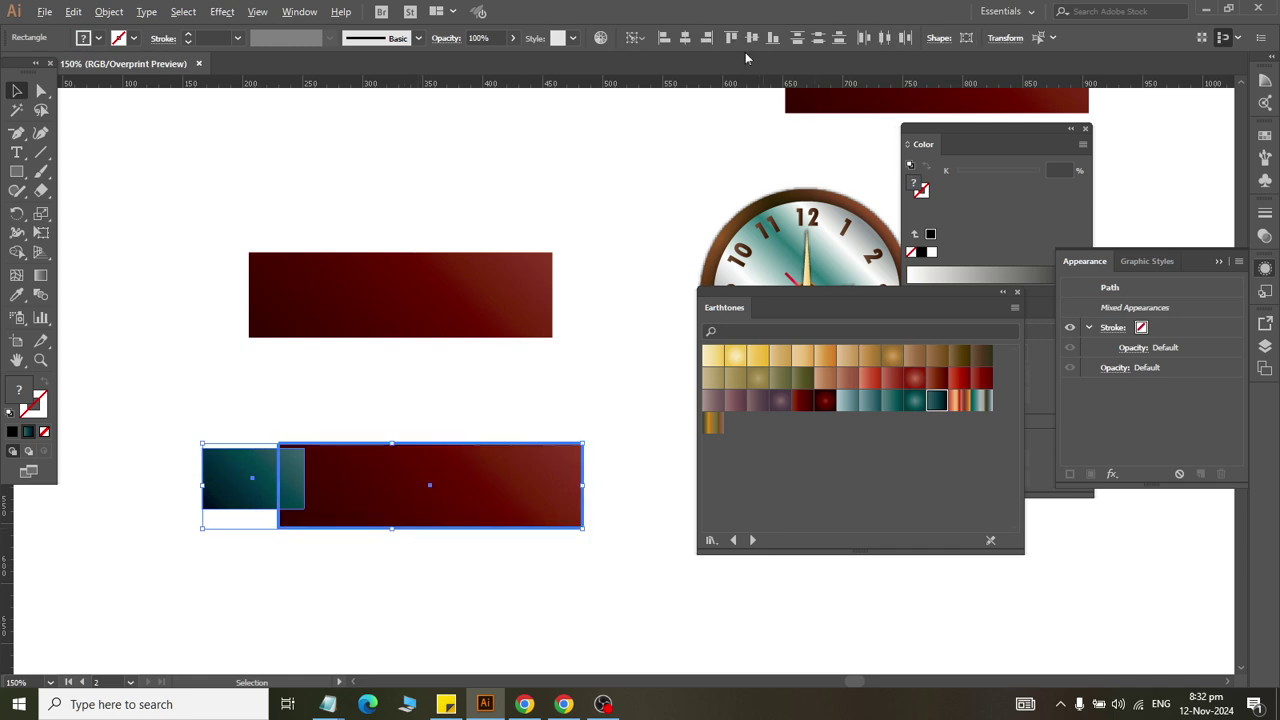
Step: Use the Shape Builder to delete the overlap and the teal remainder, carving a notch into the copy
left_click_drag(175, 436, 493, 566)
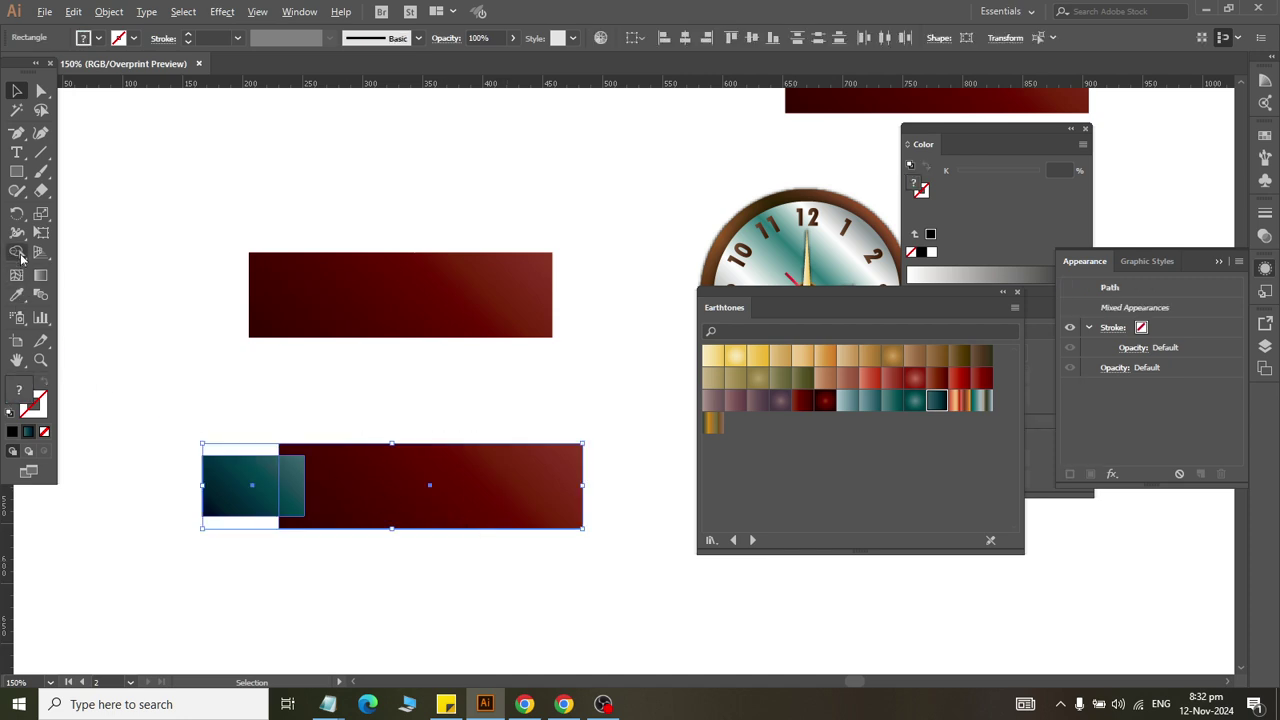
left_click(17, 252)
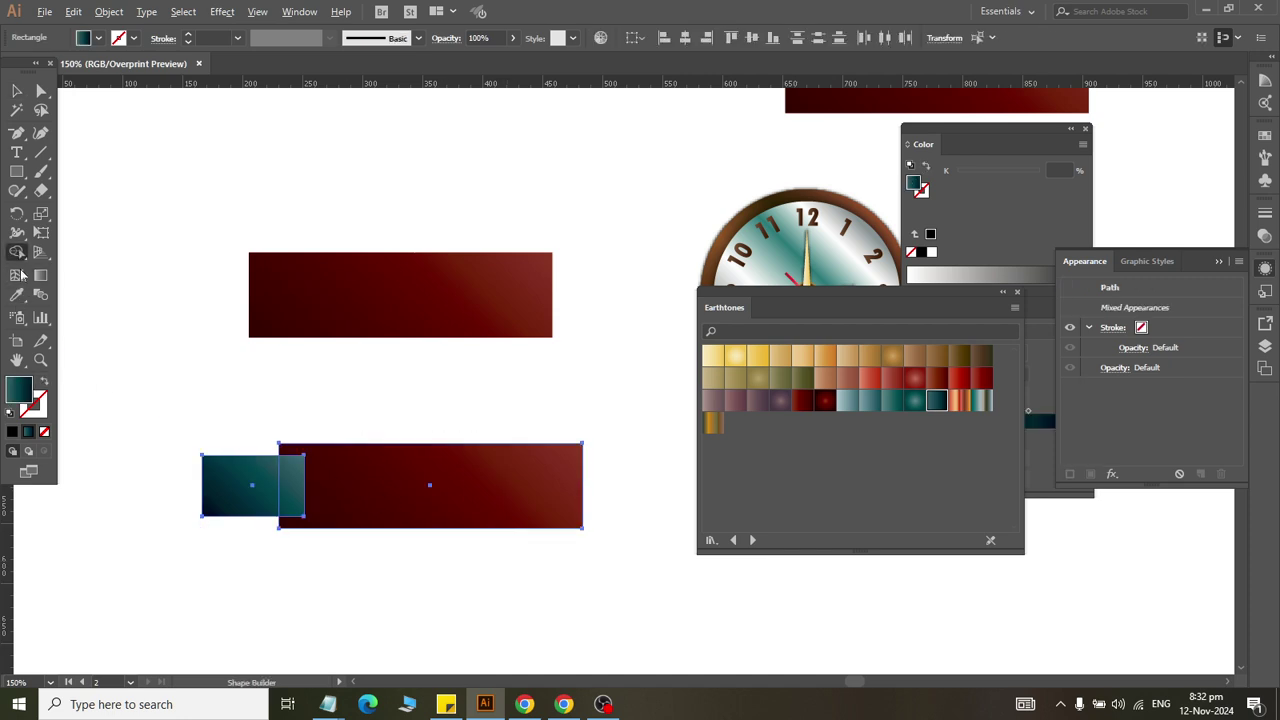
left_click(286, 485, "alt")
left_click(230, 472, "alt")
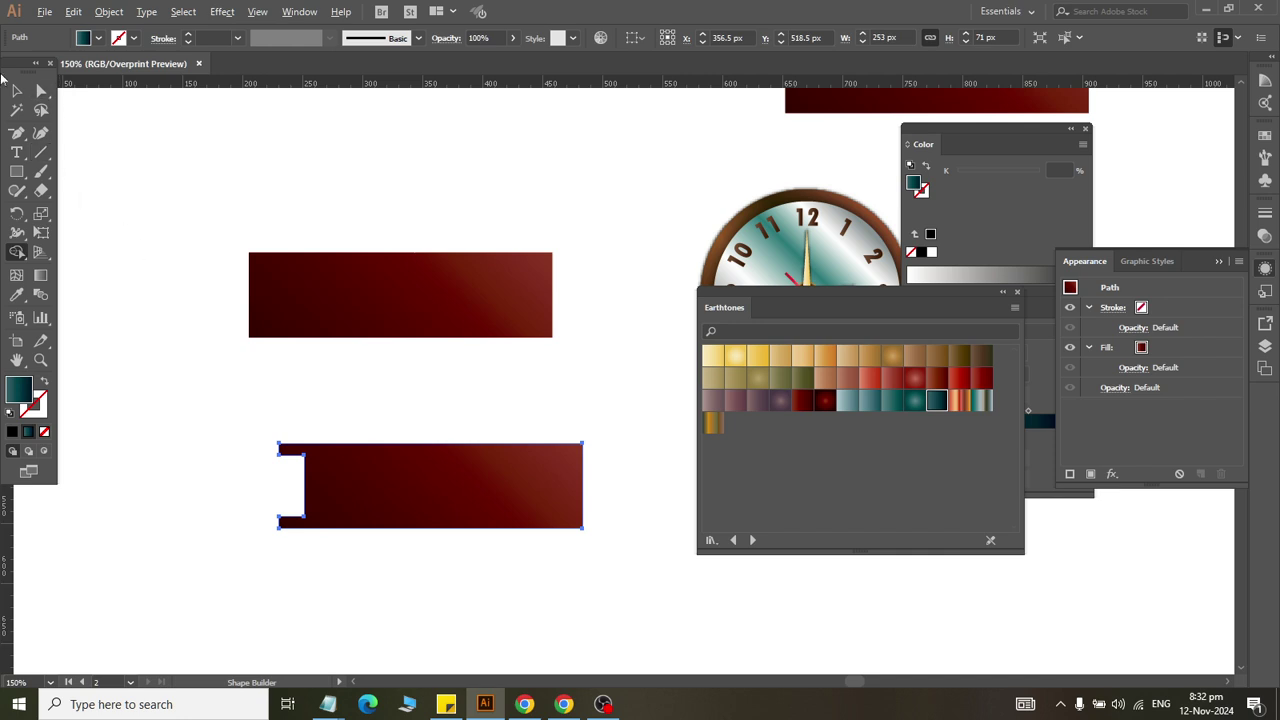
left_click(16, 90)
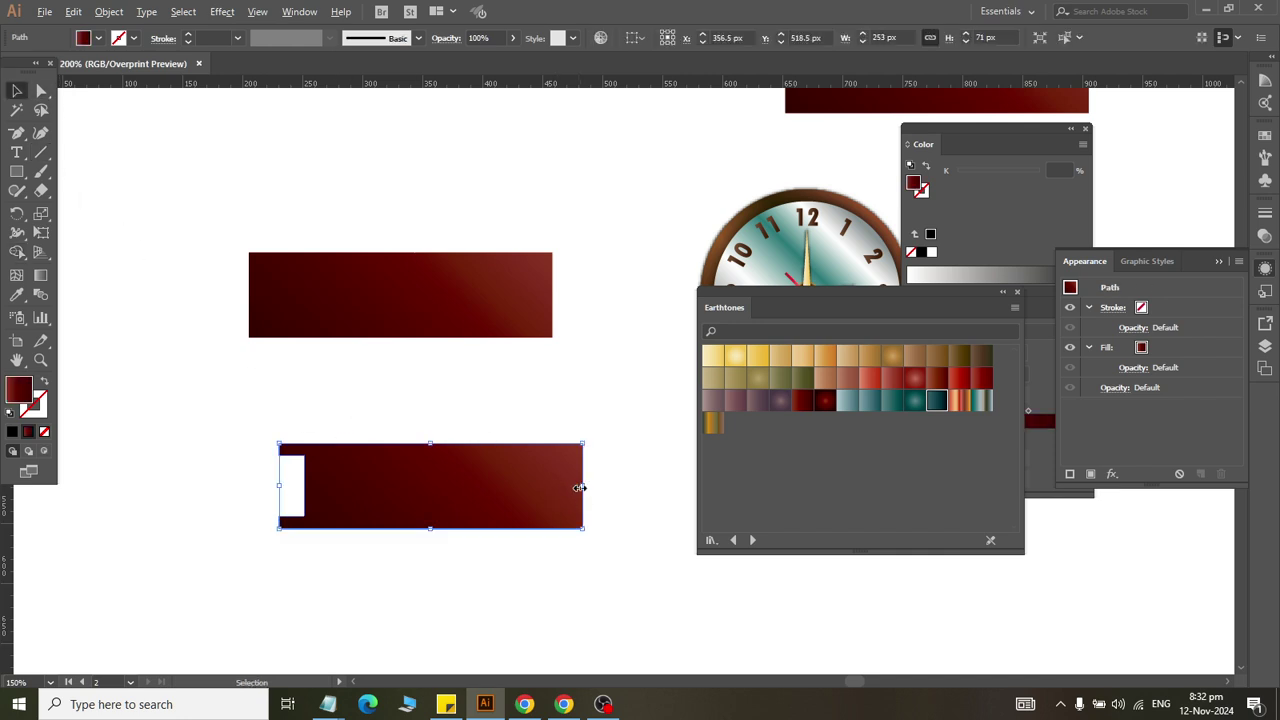
Step: Round the notch's top-left inner corner to about 4.25 px with its live-corner widget
key("ctrl+equal")
key("ctrl+equal")
key("a")
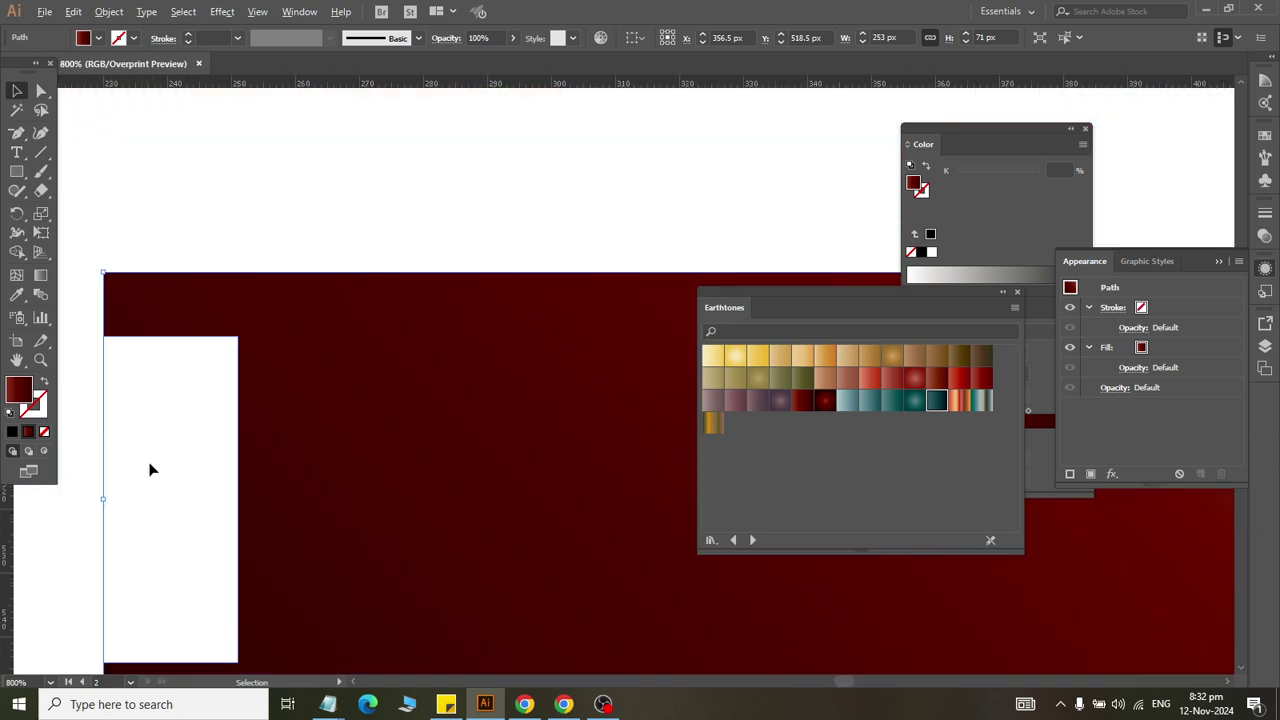
scroll(149, 466, "up", 3)
key("v")
left_click(41, 90)
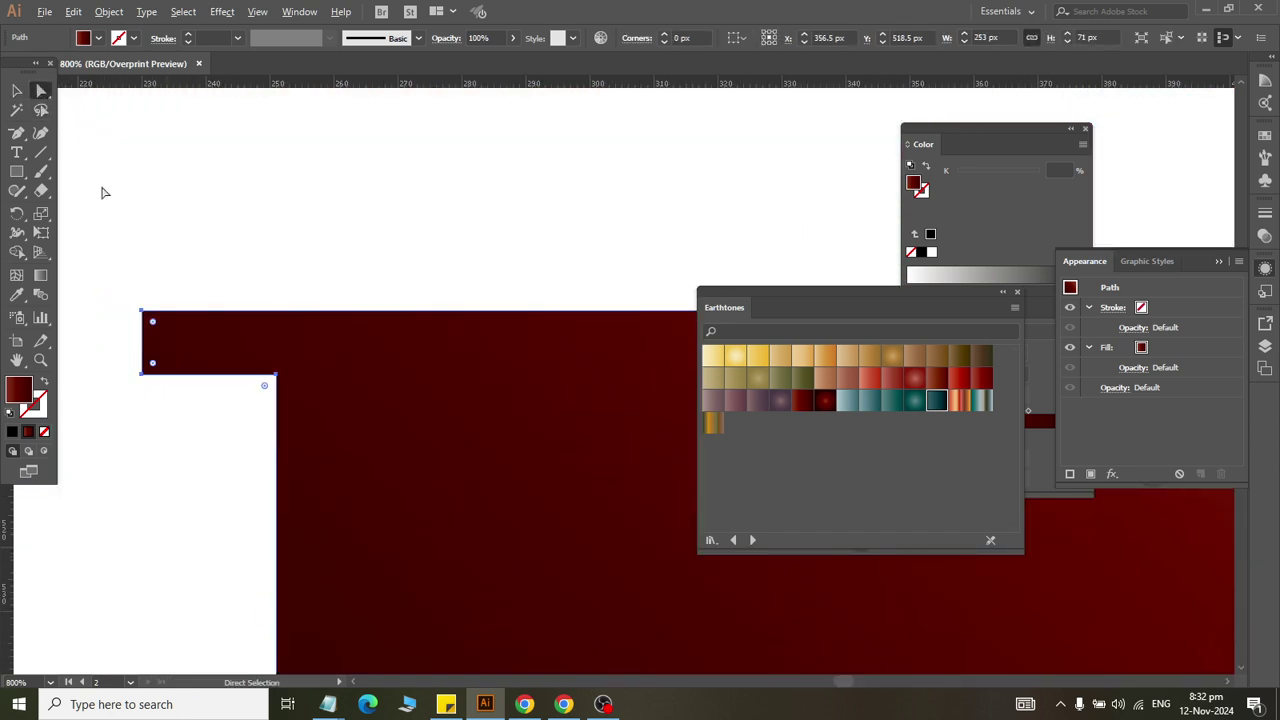
left_click(142, 376)
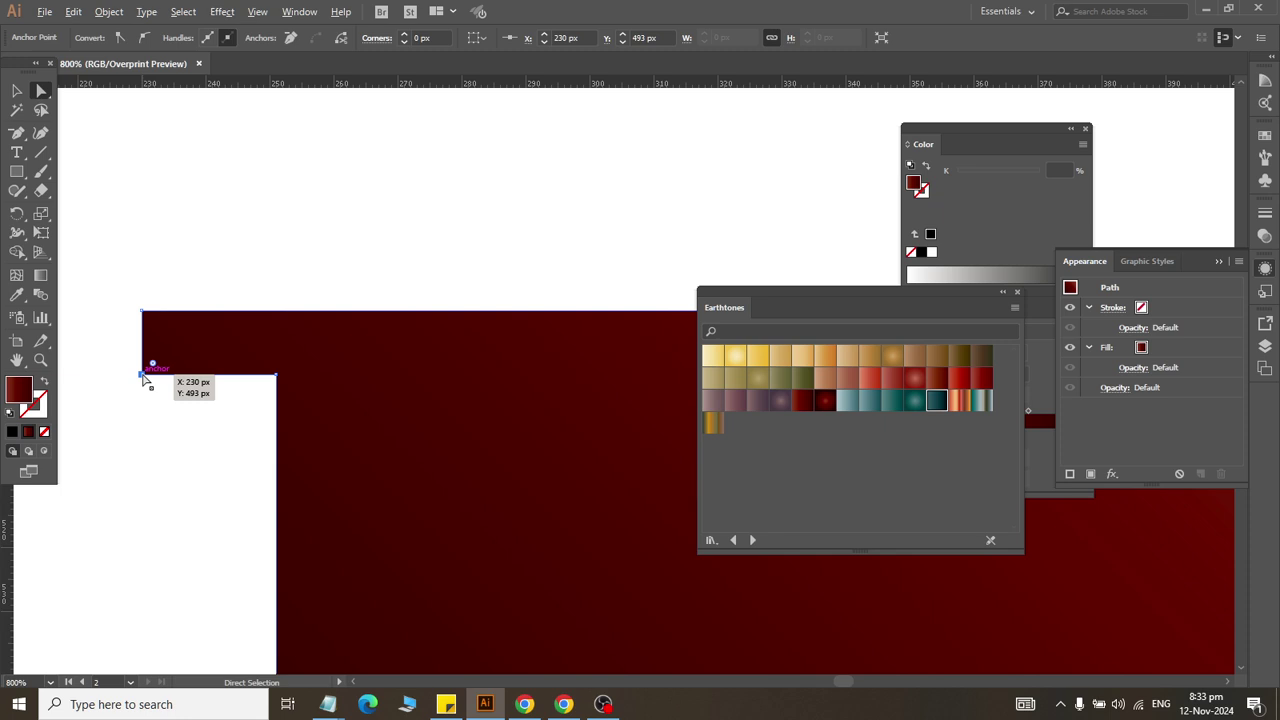
left_click(146, 37)
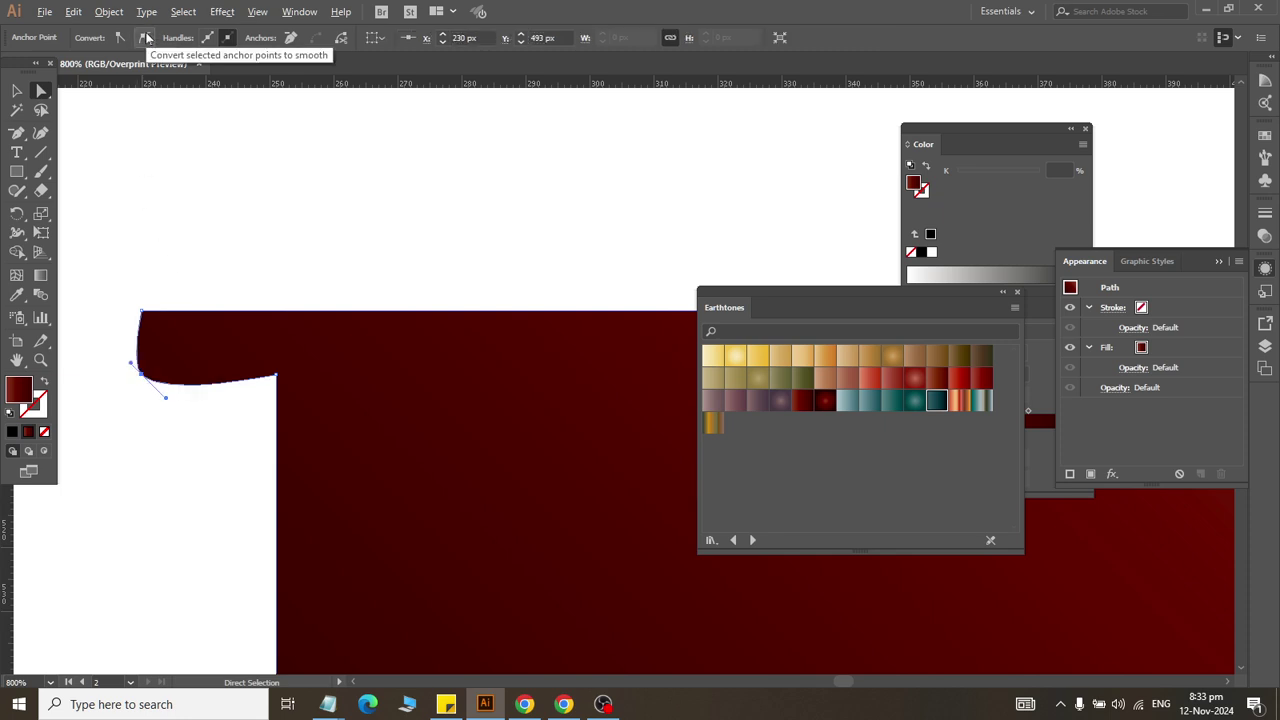
key("ctrl+z")
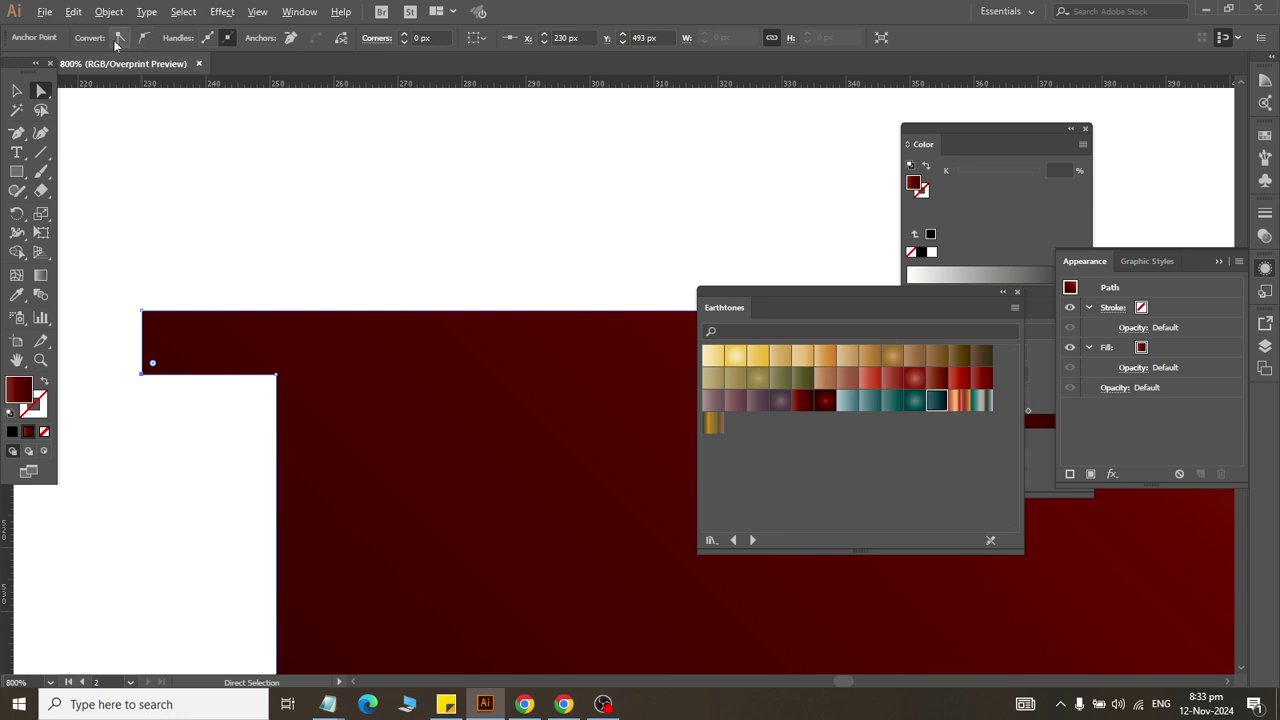
scroll(178, 345, "down", 3, "alt")
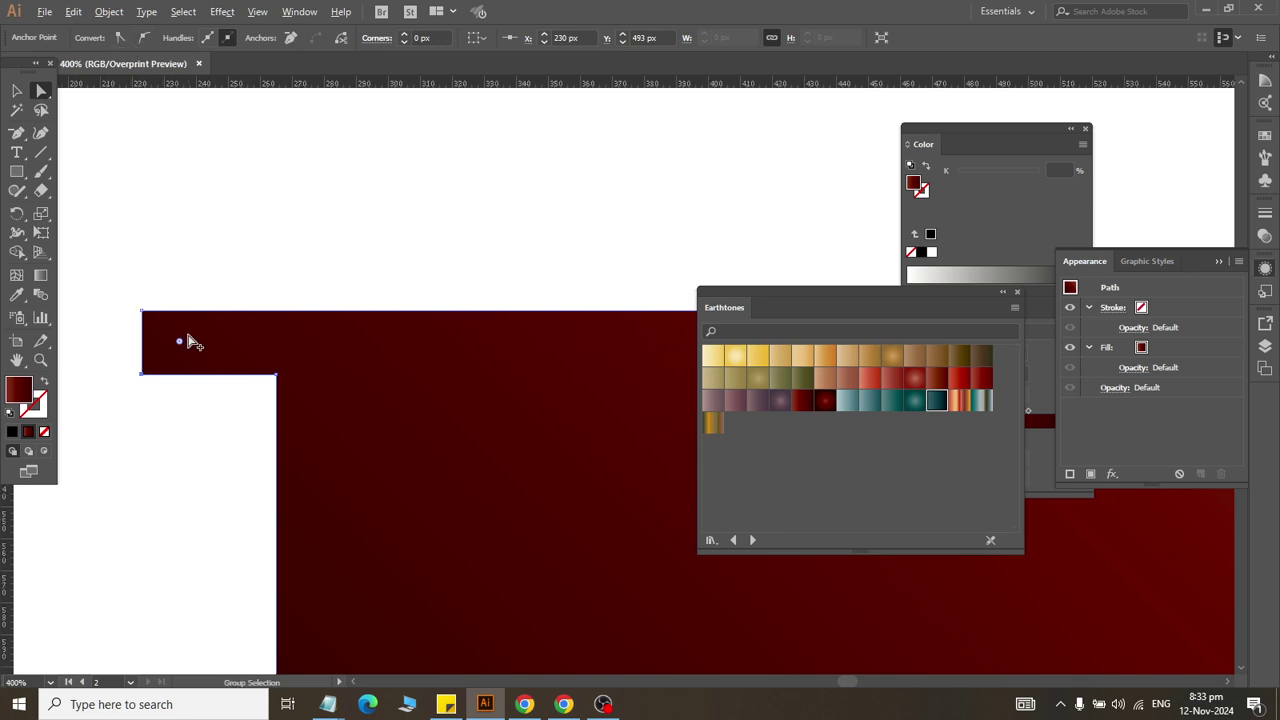
scroll(180, 343, "up", 3, "alt")
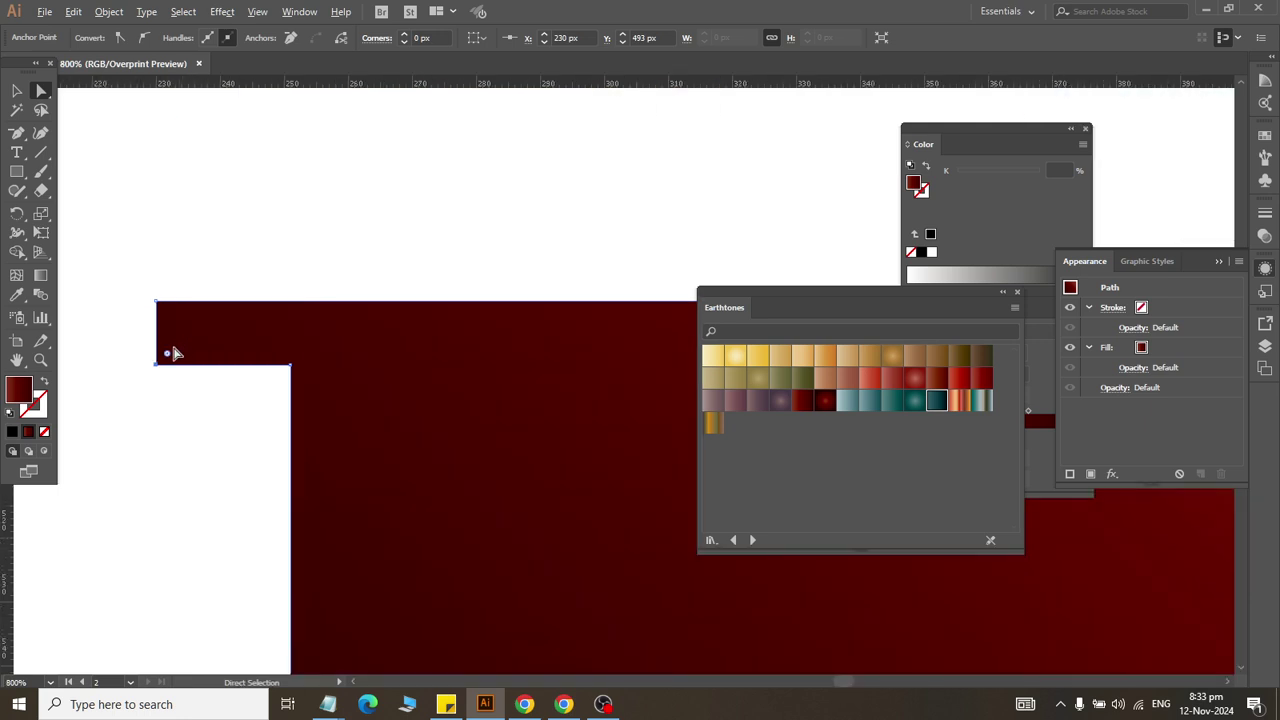
left_click_drag(167, 357, 185, 343)
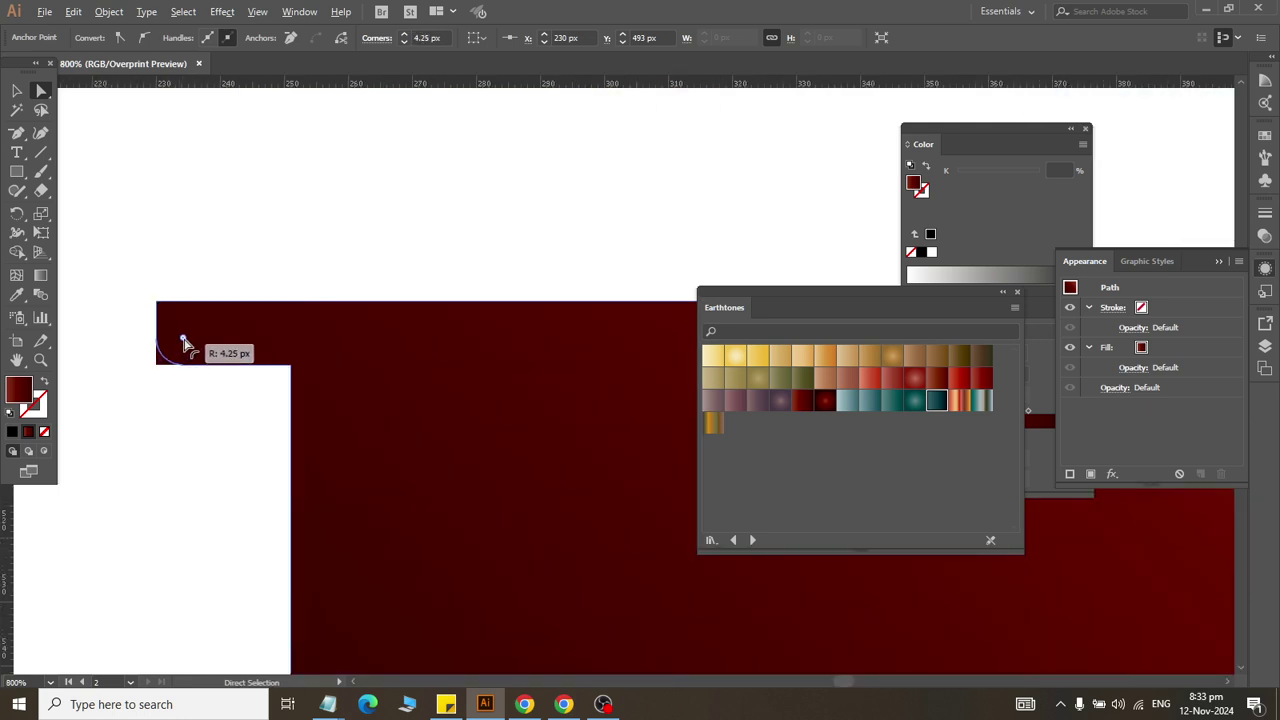
Step: Round the notch's bottom-left inner corner to about 3.25 px, then deselect
scroll(185, 425, "down", 3)
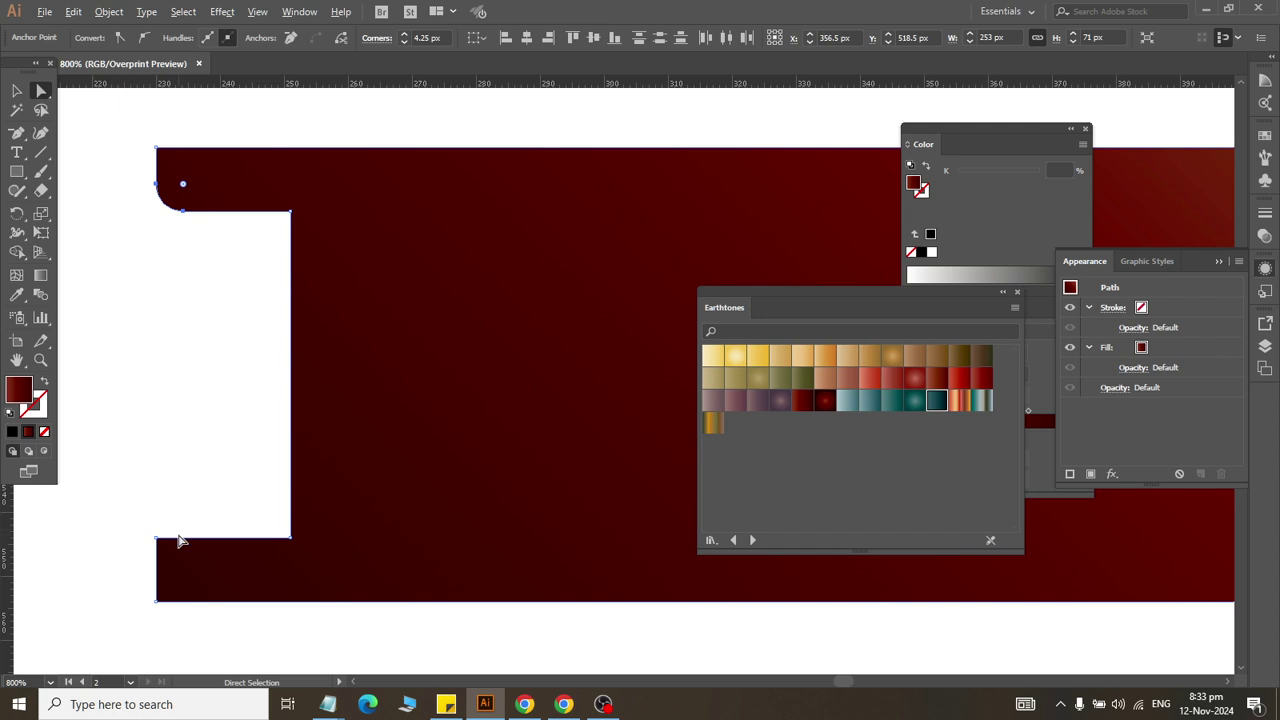
left_click(171, 575)
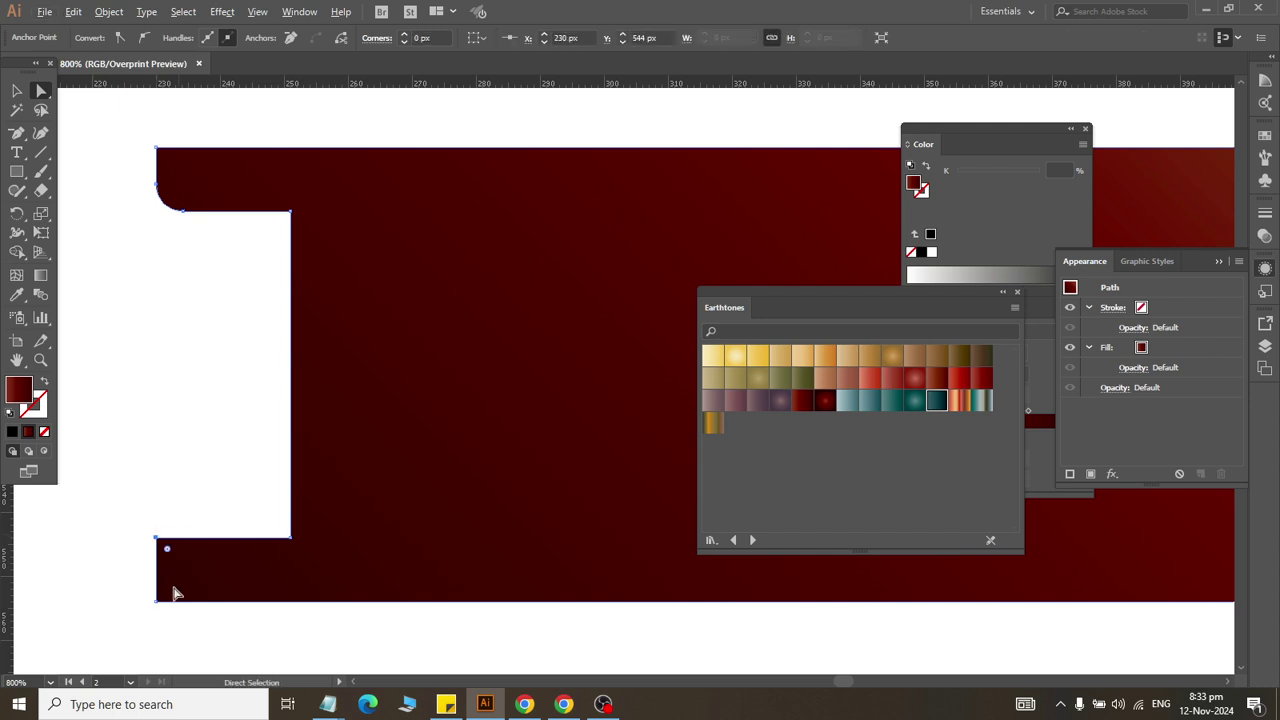
left_click(171, 556)
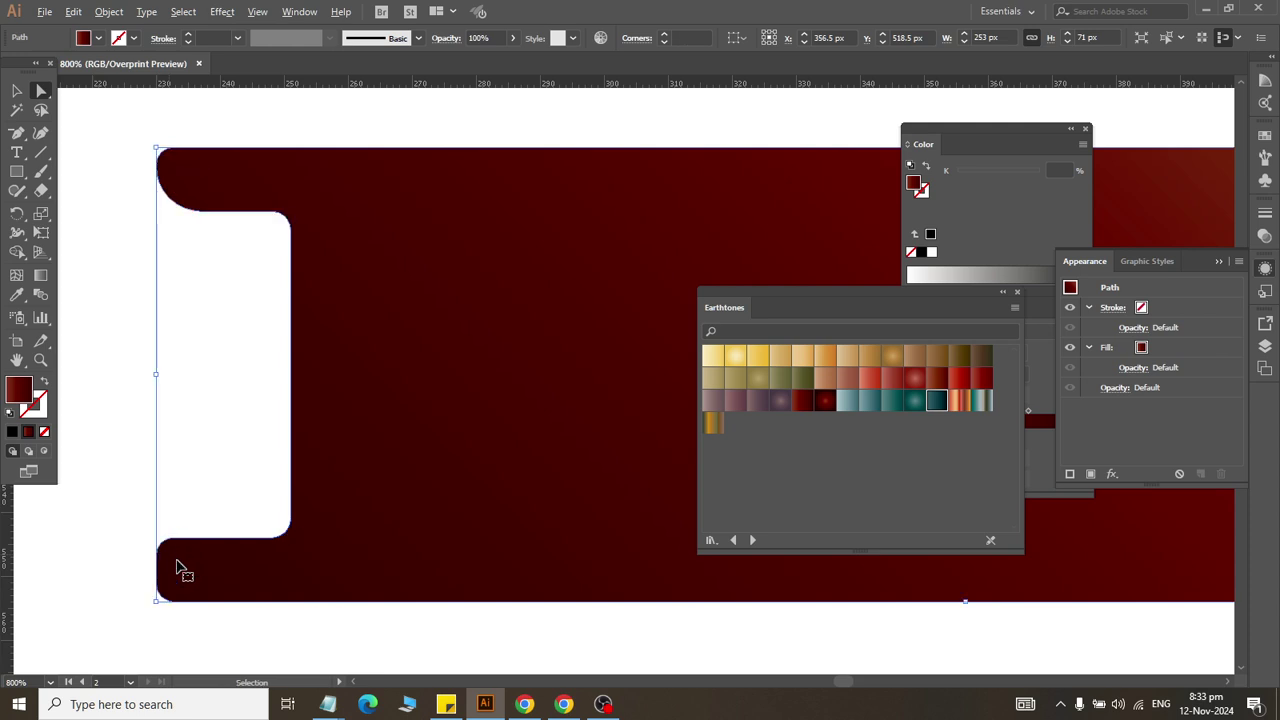
left_click_drag(168, 553, 178, 563)
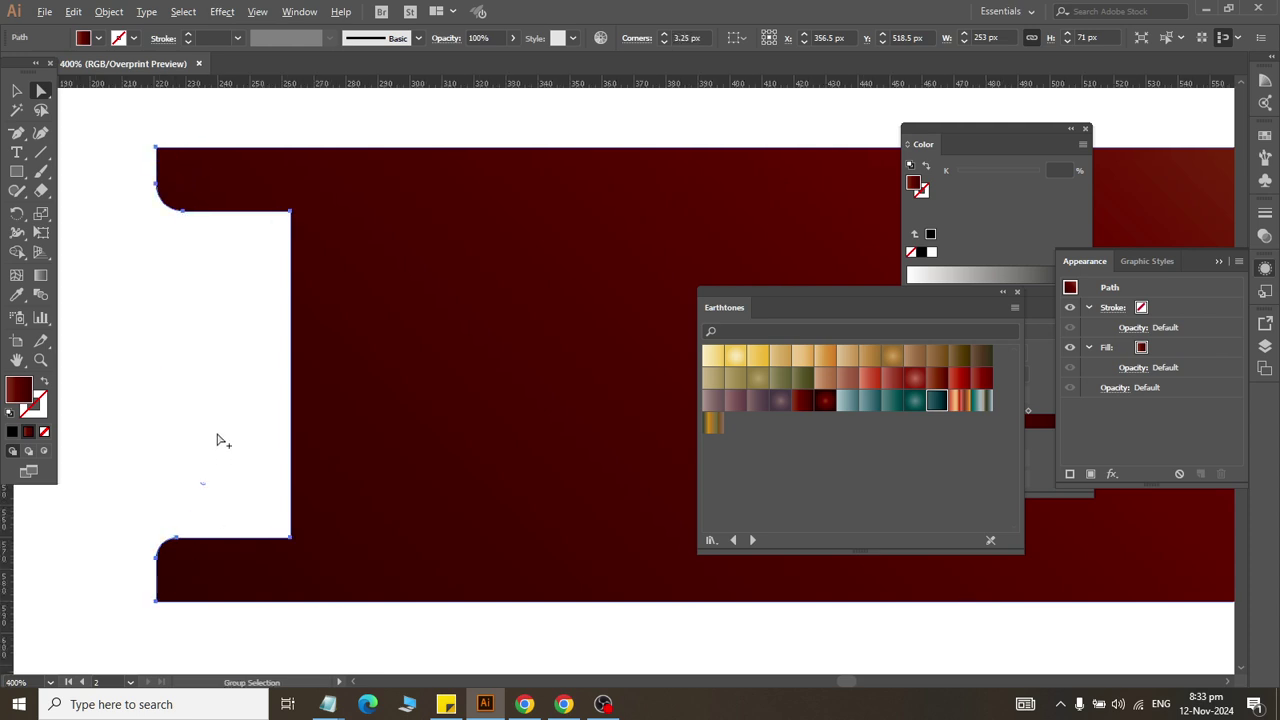
scroll(218, 437, "down", 2)
left_click(16, 91)
scroll(289, 343, "right", 1)
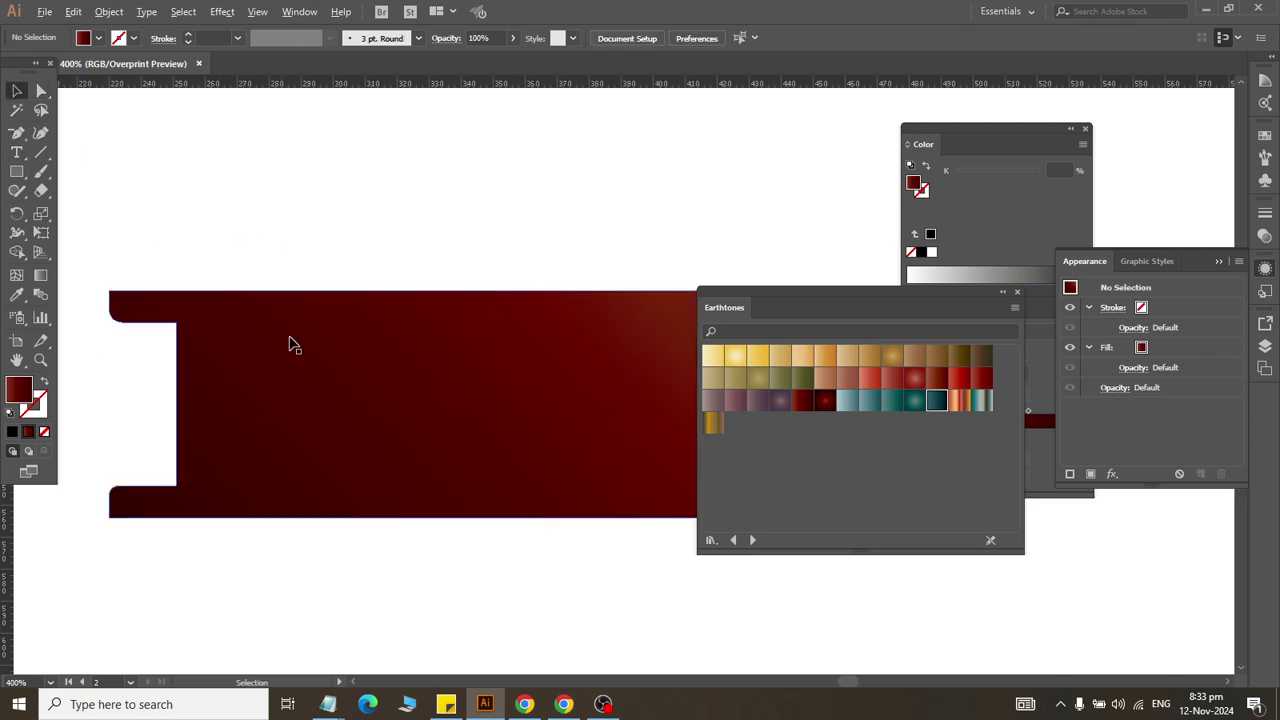
left_click(233, 337)
scroll(236, 337, "right", 2)
Step: Pull the notched dark-red shape's right anchors 185 px left into a 56 px bracket and move it beside the clock
scroll(374, 351, "down", 3)
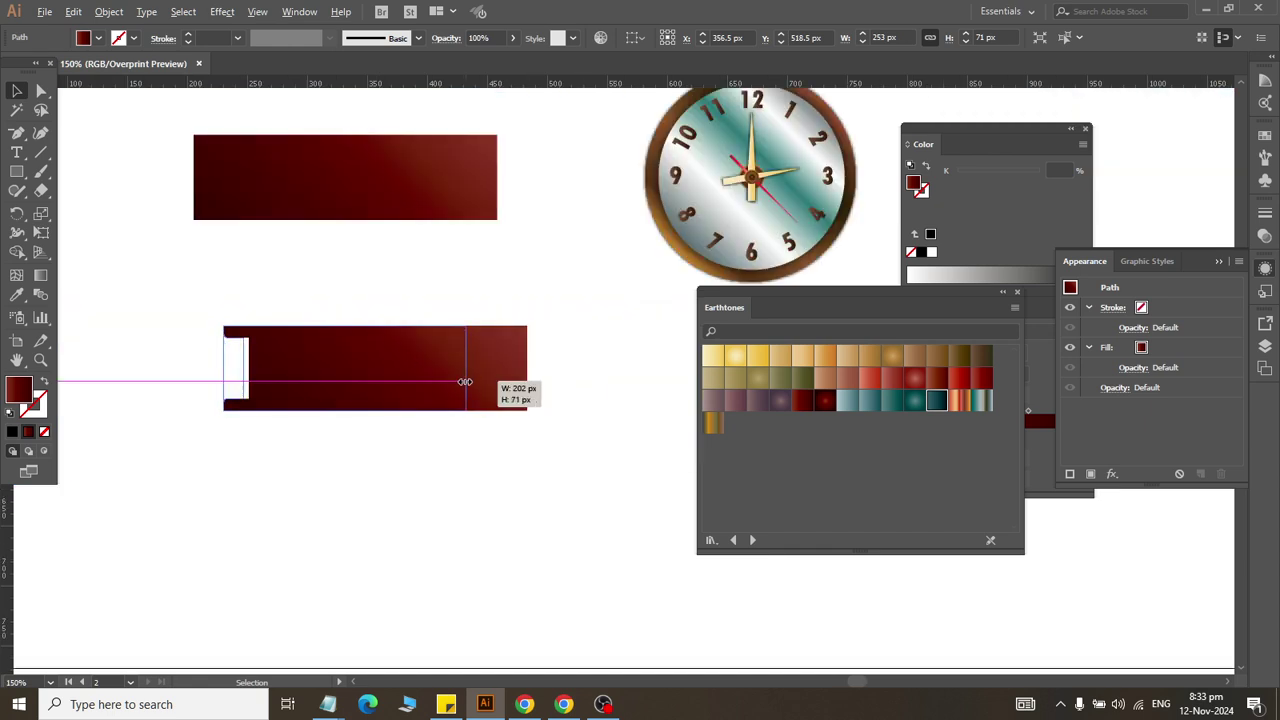
left_click_drag(530, 372, 419, 382)
key("ctrl+z")
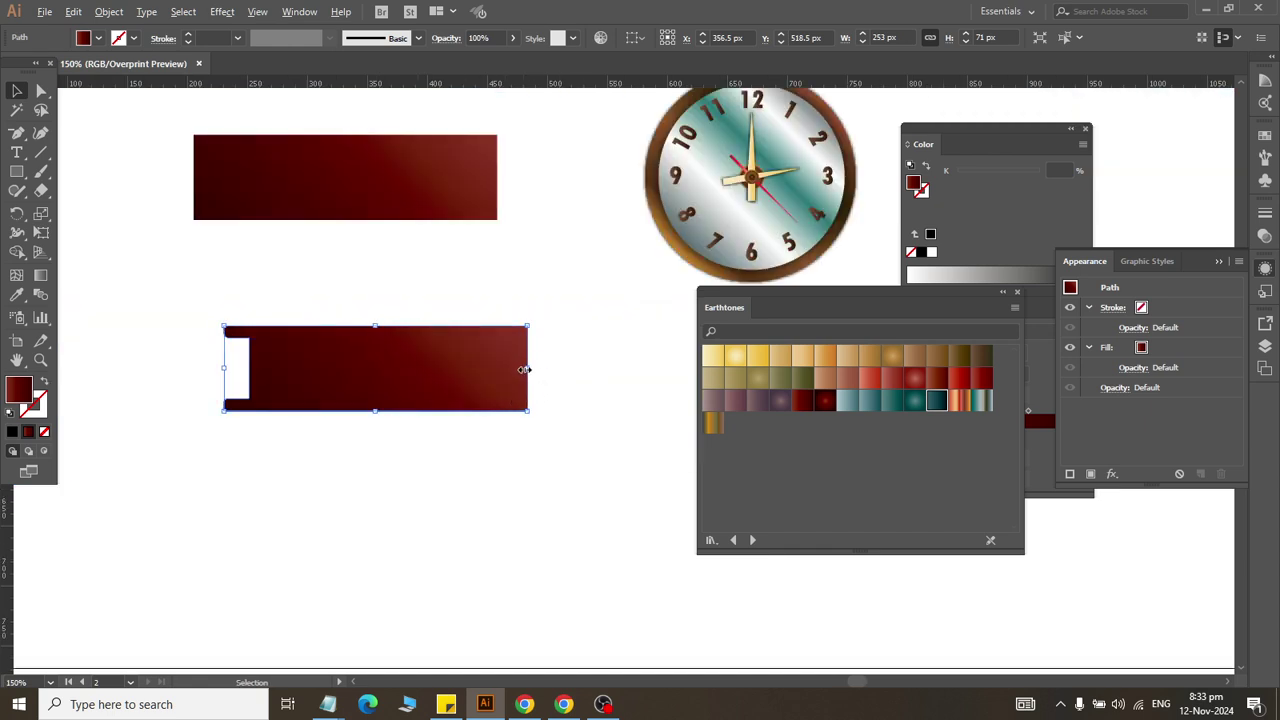
left_click_drag(524, 370, 375, 372)
key("a")
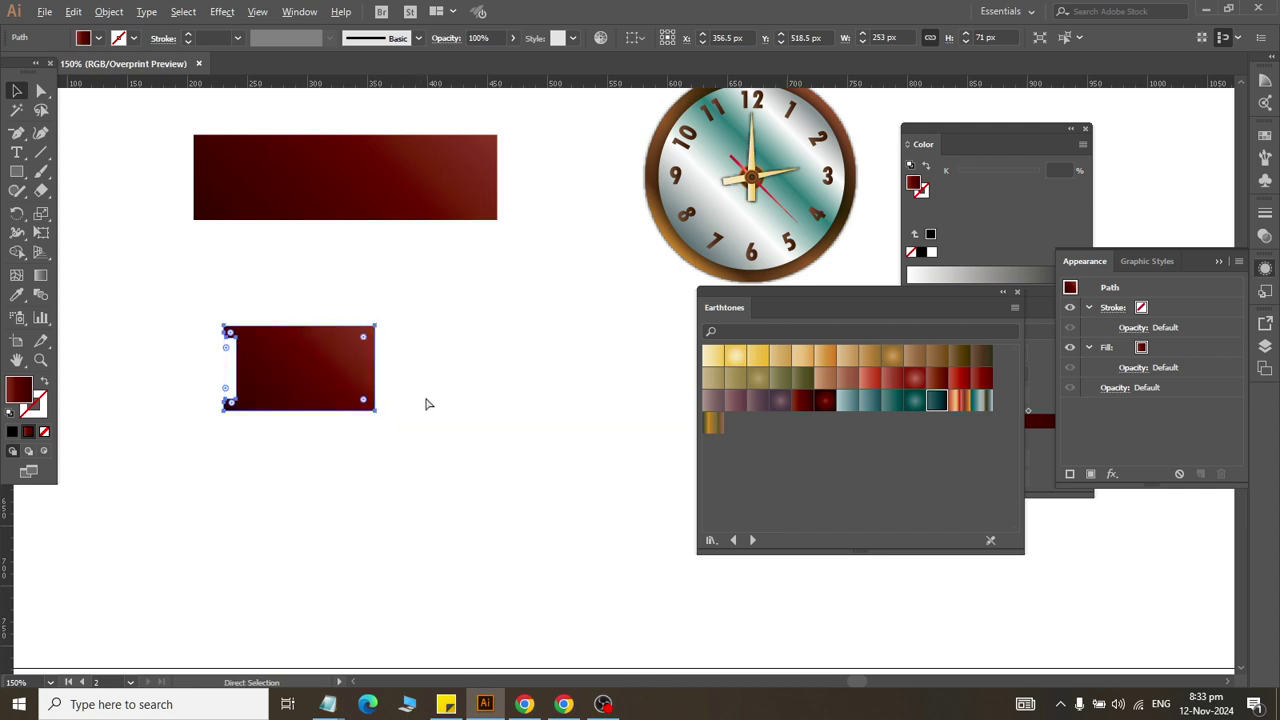
key("ctrl+z")
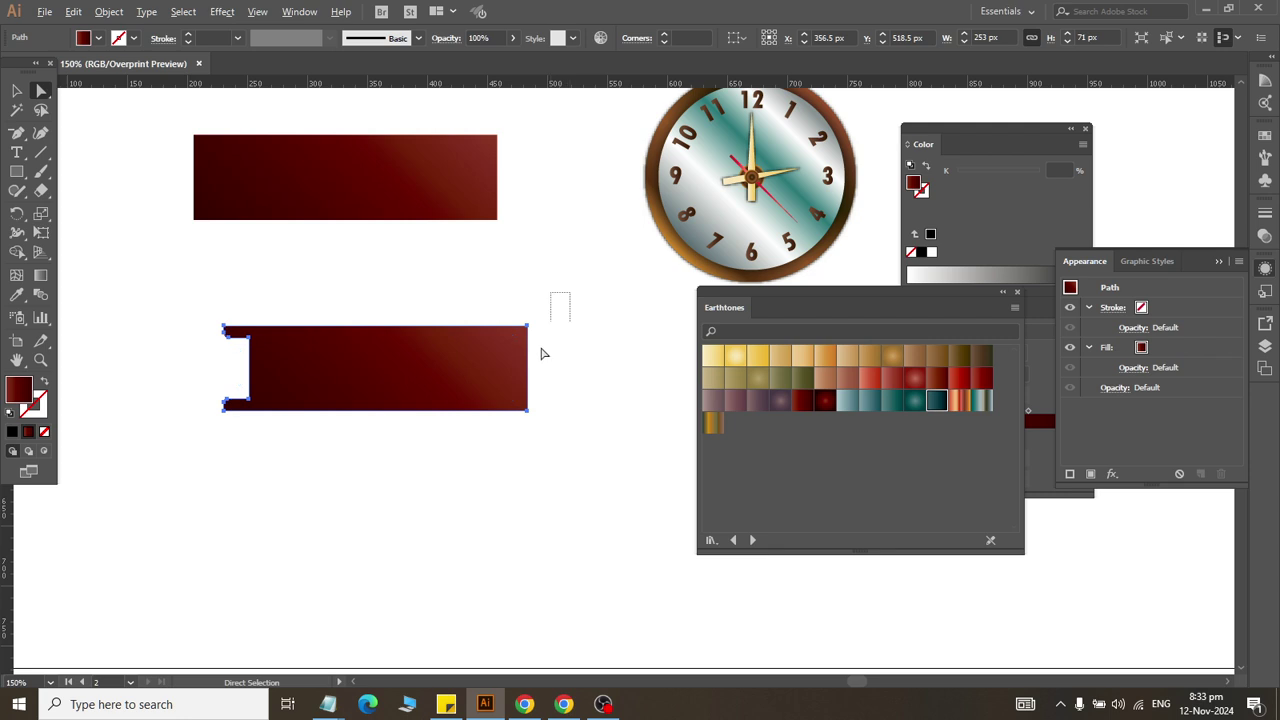
left_click(528, 411)
left_click_drag(524, 413, 290, 404)
key("v")
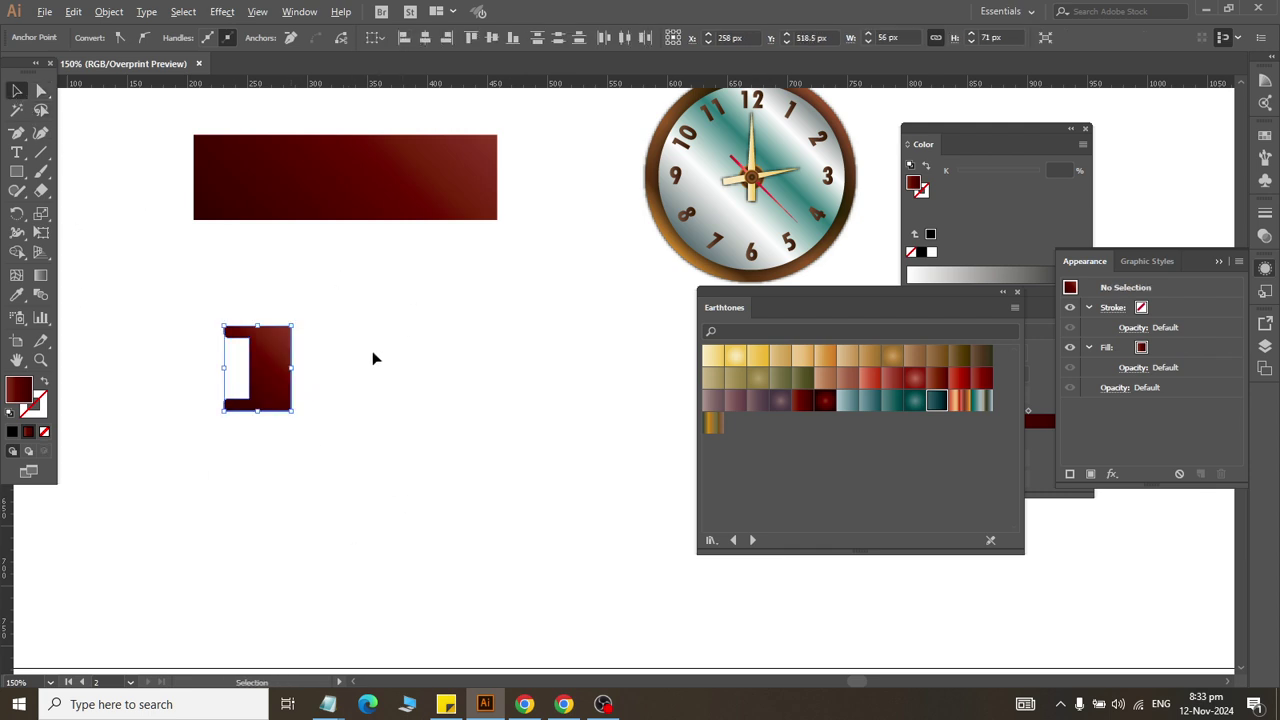
mouse_move(373, 358)
left_mouse_down()
mouse_move(670, 210)
mouse_move(640, 216)
left_mouse_up()
Step: Try centring the bracket horizontally, then vertically, on the clock, undoing both attempts
left_click(686, 262)
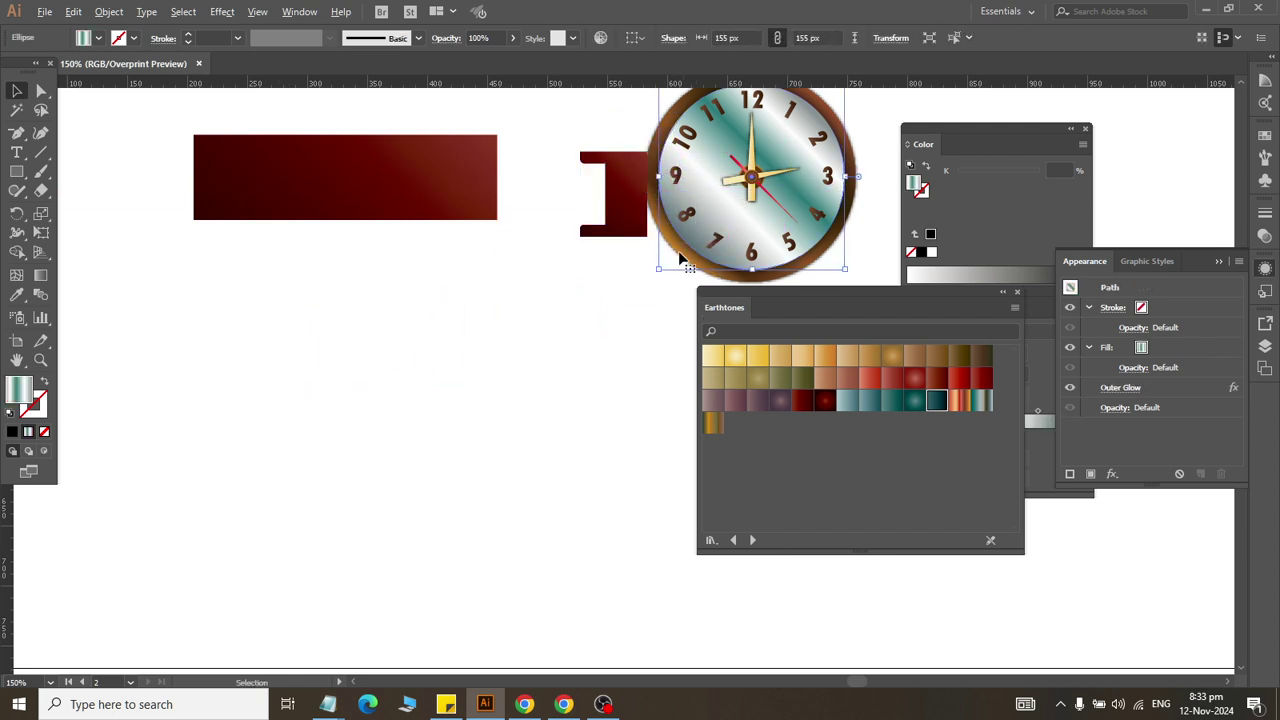
left_click(615, 215, "shift")
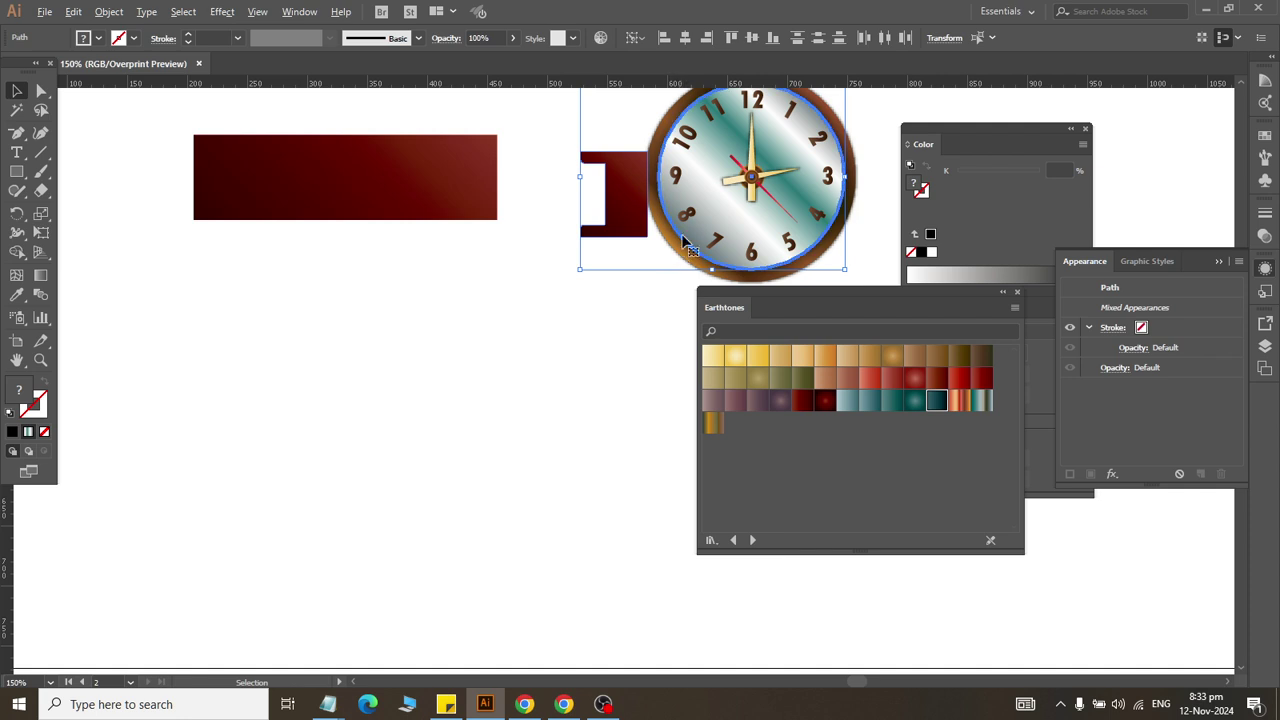
left_click(686, 39)
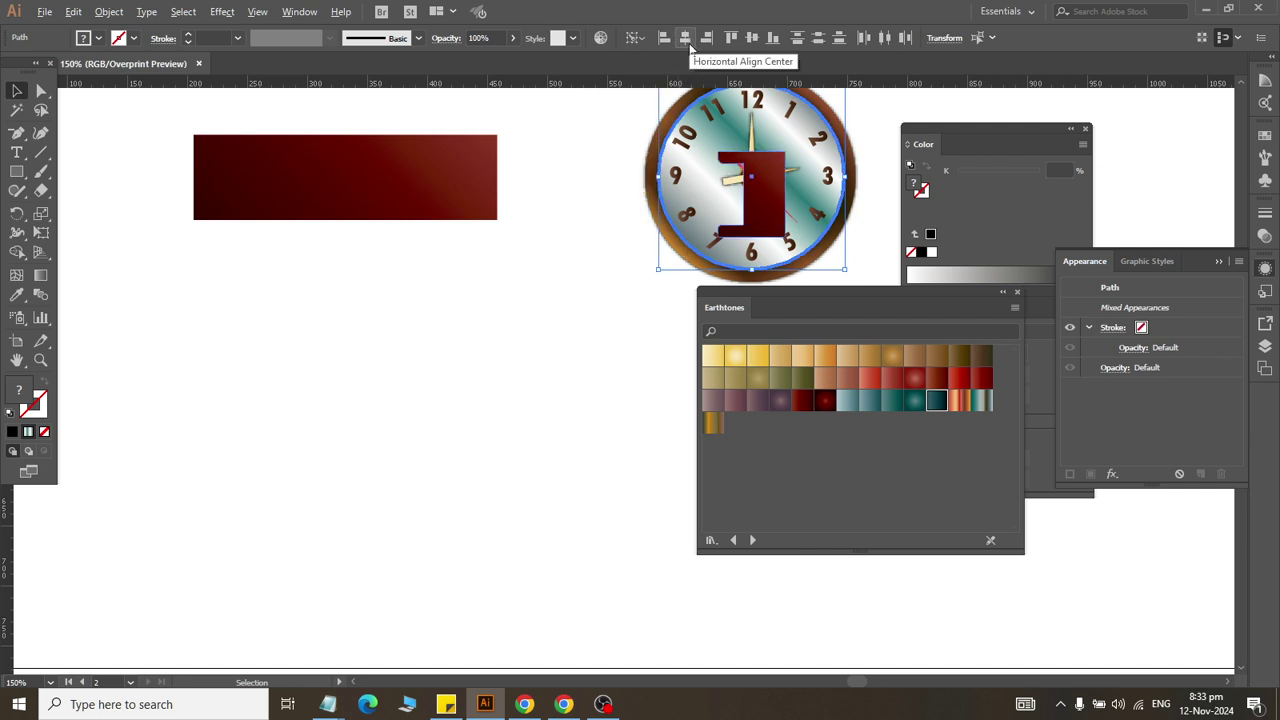
key("ctrl+z")
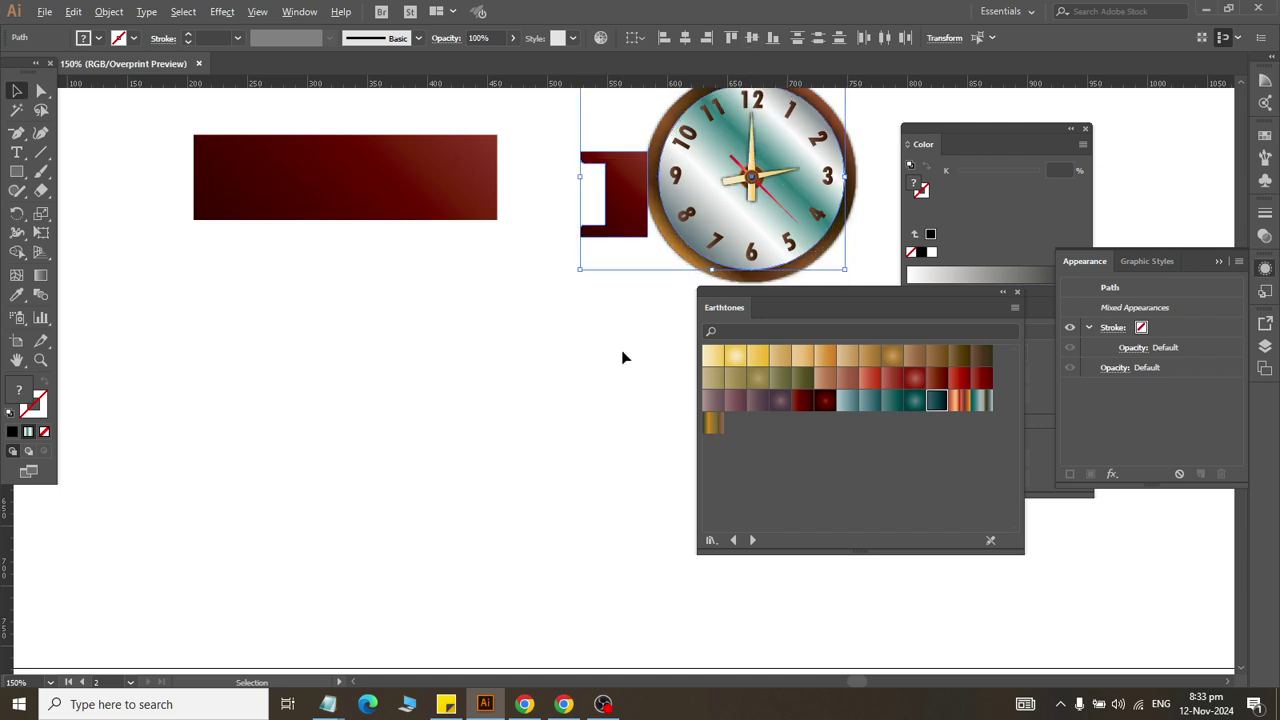
left_click_drag(683, 277, 593, 142)
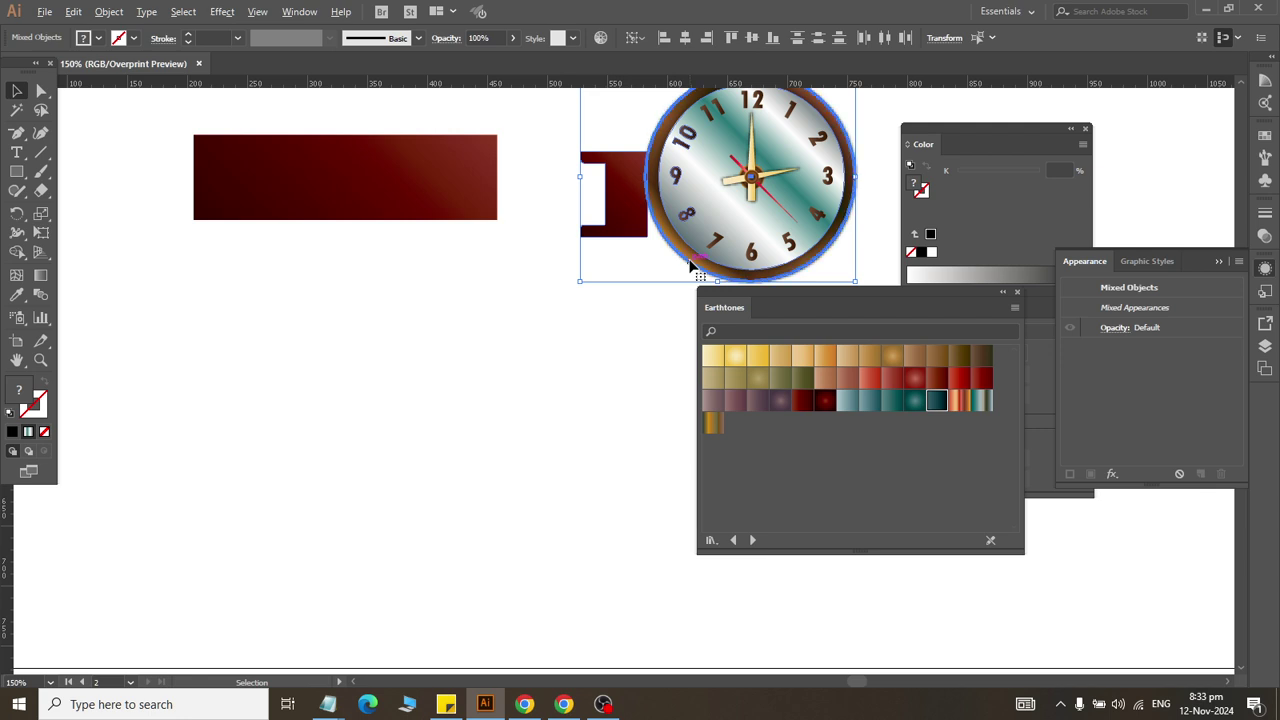
left_click(757, 40)
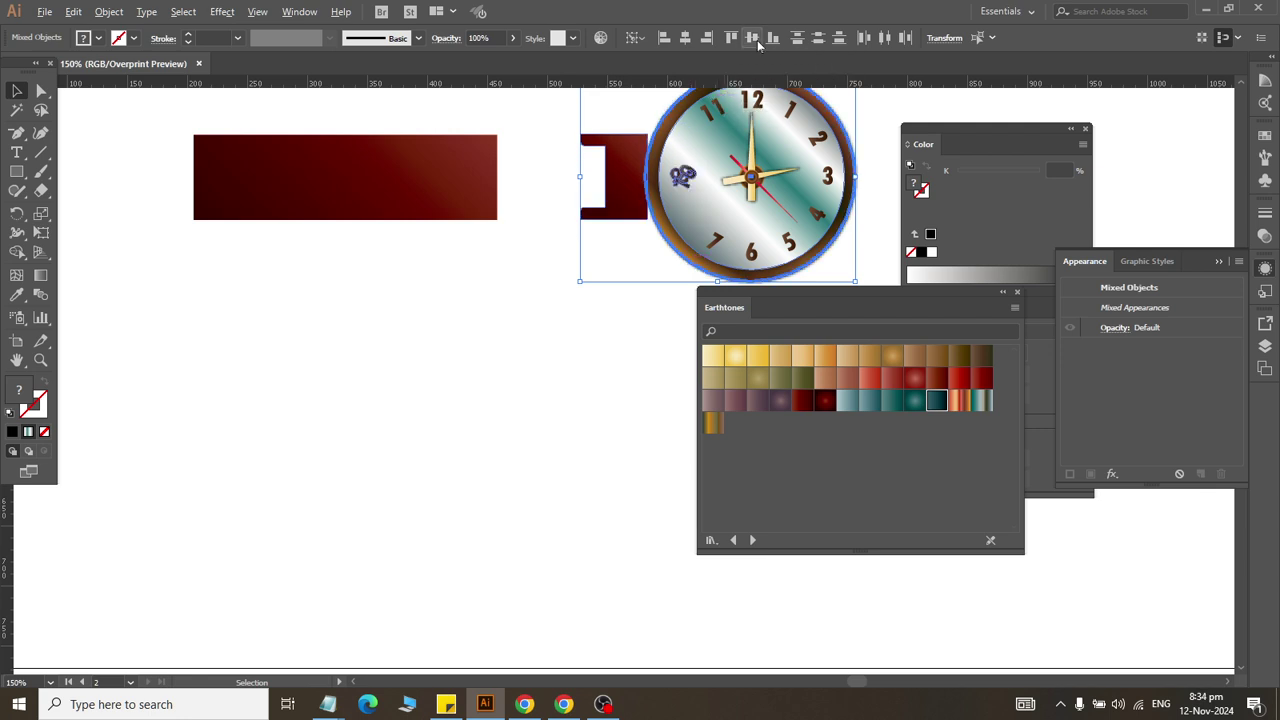
key("ctrl+z")
left_click(616, 372)
Step: Top-align the bracket to the clock, using the clock as the key object
key("a")
scroll(501, 249, "right", 3)
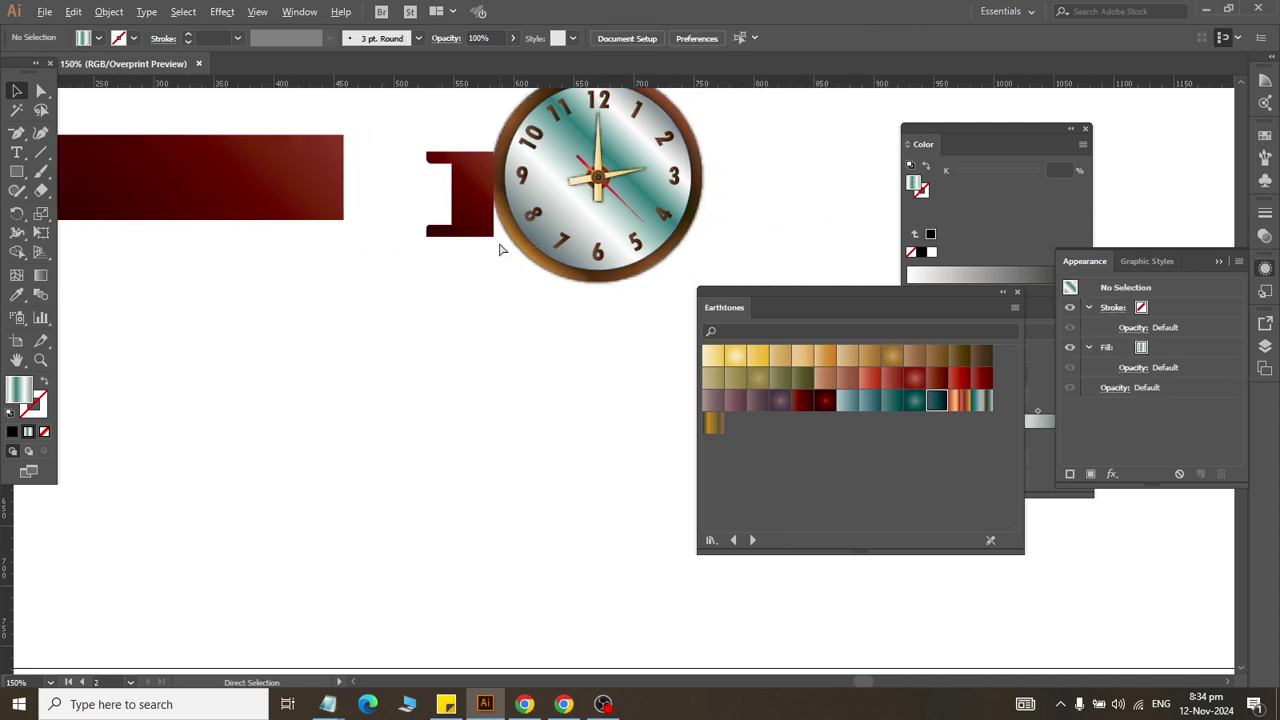
scroll(480, 200, "up", 6)
scroll(486, 203, "down", 3)
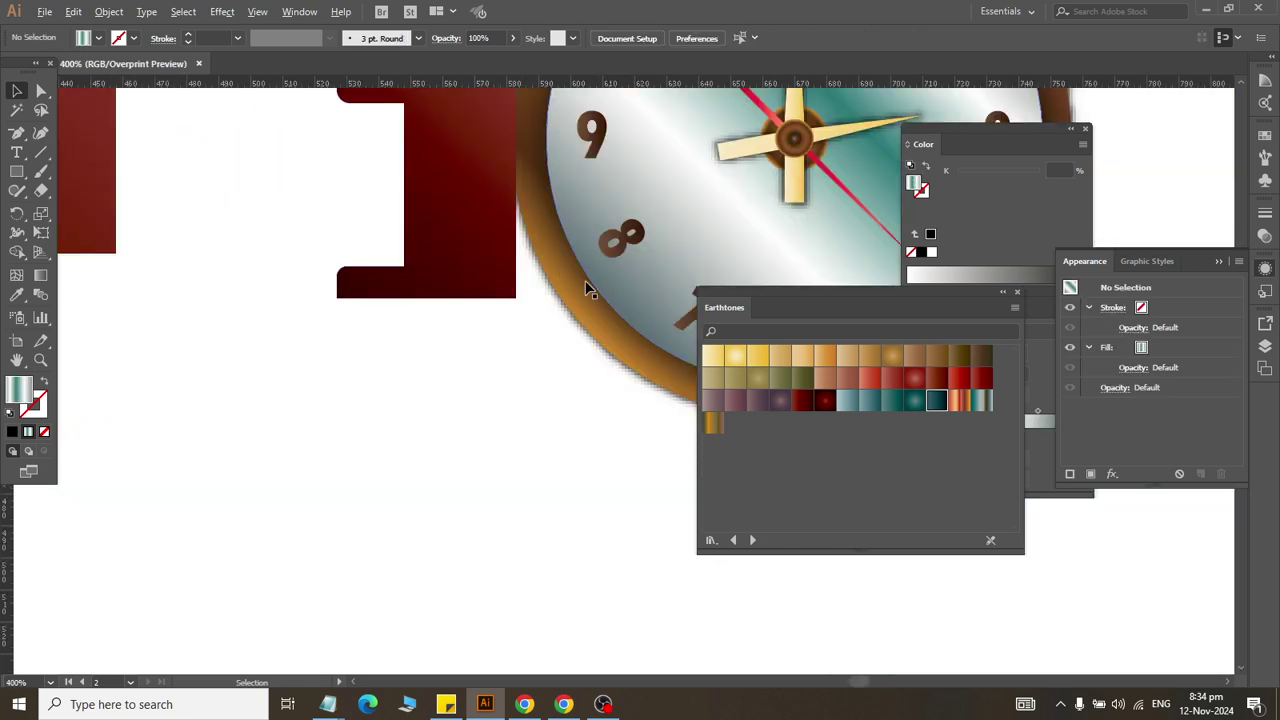
left_click(565, 281)
left_click(460, 284, "shift")
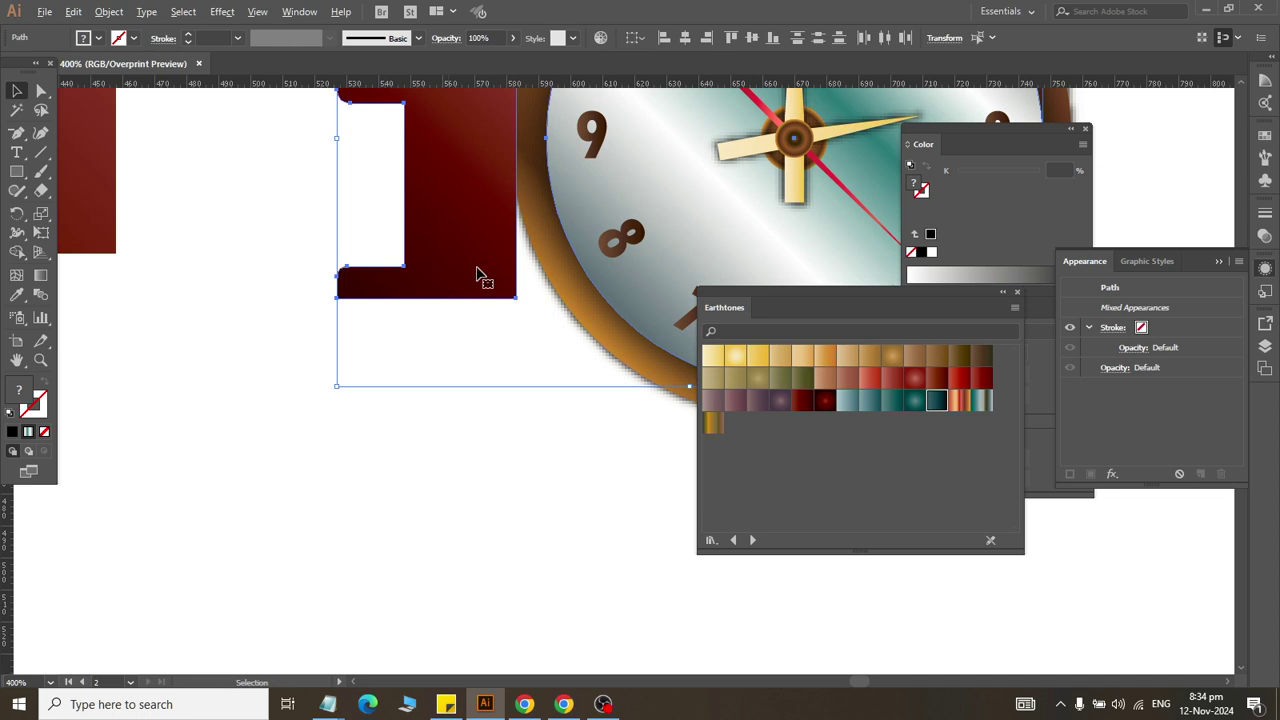
left_click(585, 250)
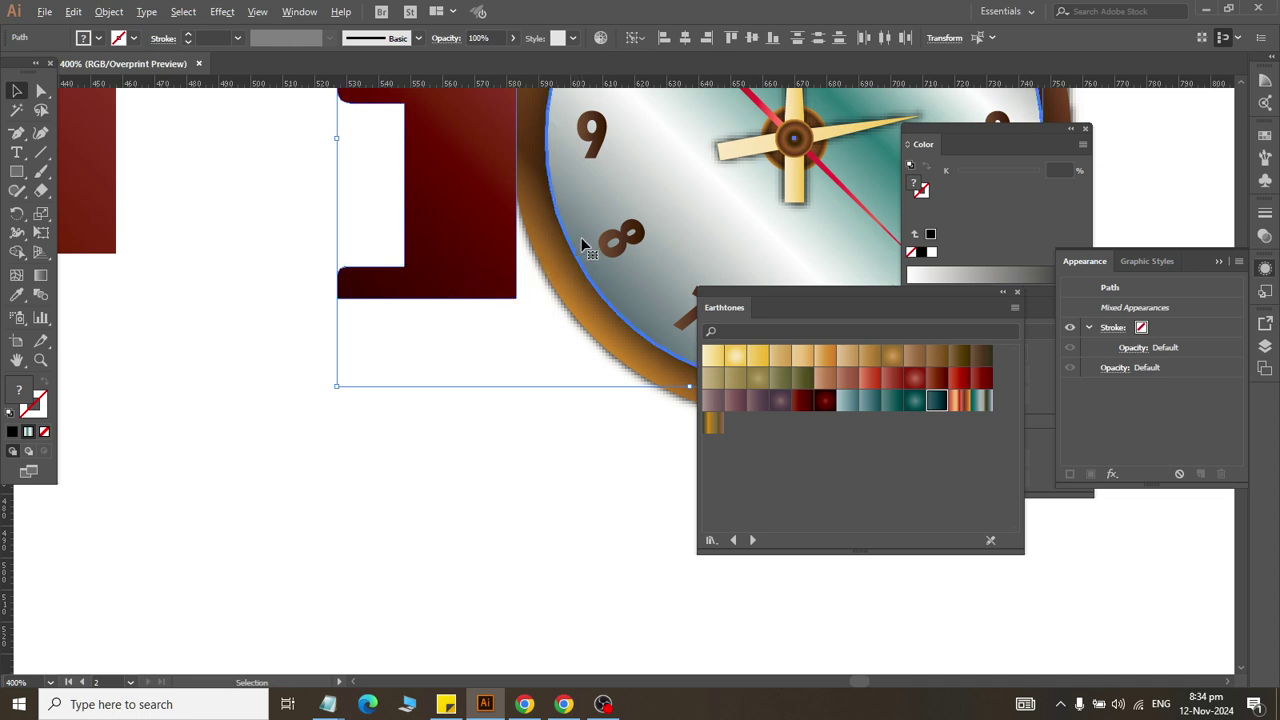
left_click(737, 43)
Step: Deselect and scroll to check the lug sitting against the clock's left rim
scroll(607, 358, "down", 2)
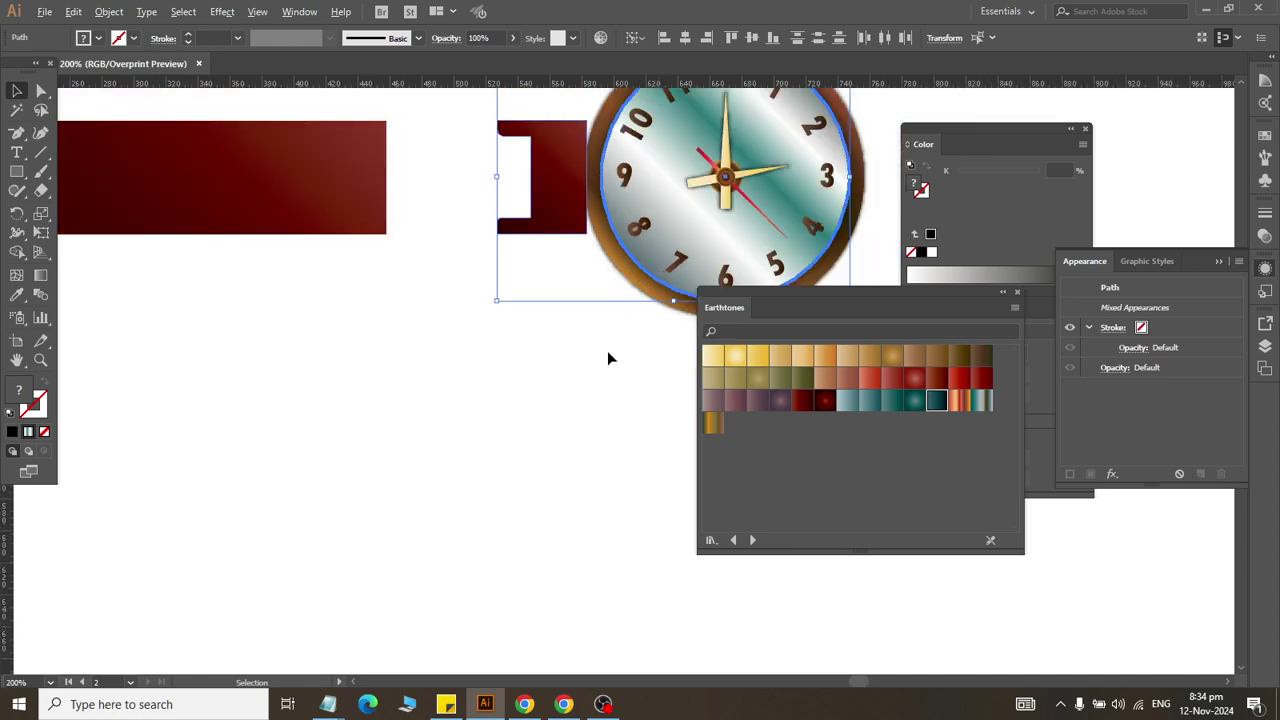
left_click(589, 400)
scroll(589, 400, "down", 1)
scroll(543, 294, "down", 1)
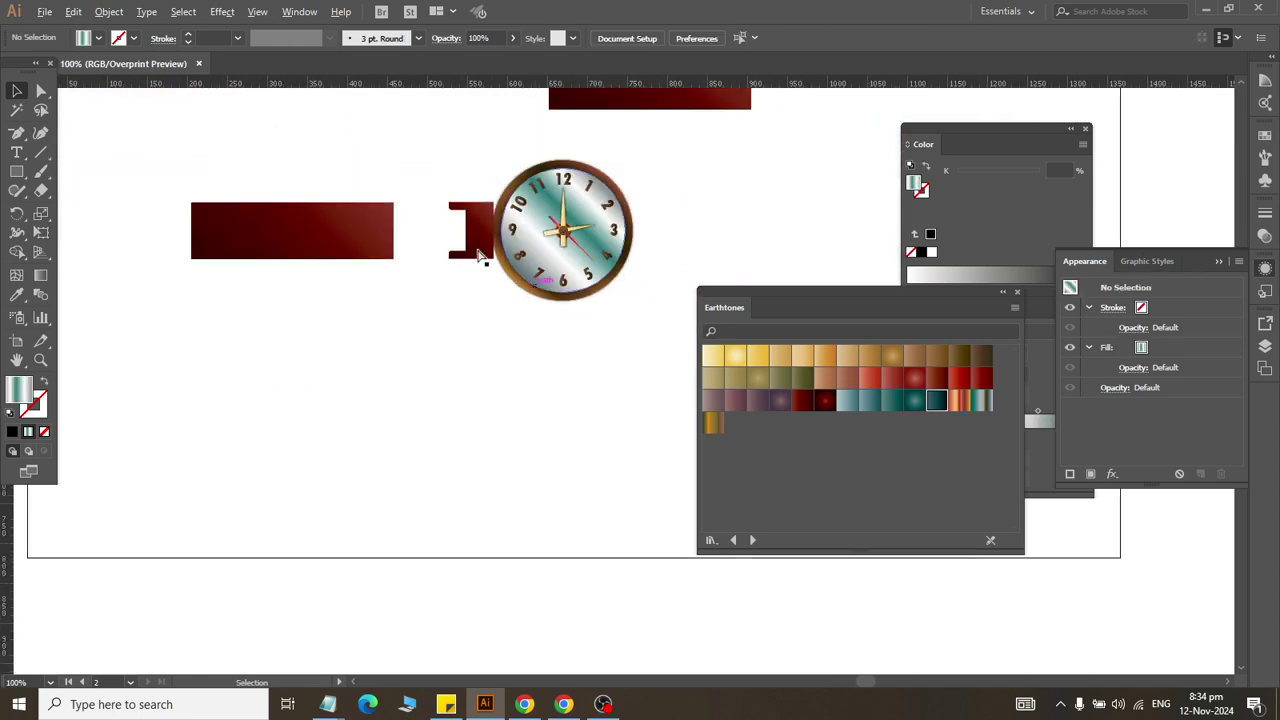
scroll(480, 255, "up", 1)
scroll(470, 255, "up", 1)
Step: Nudge the bracket four steps right onto the clock rim and bring it to the front
left_click(390, 225)
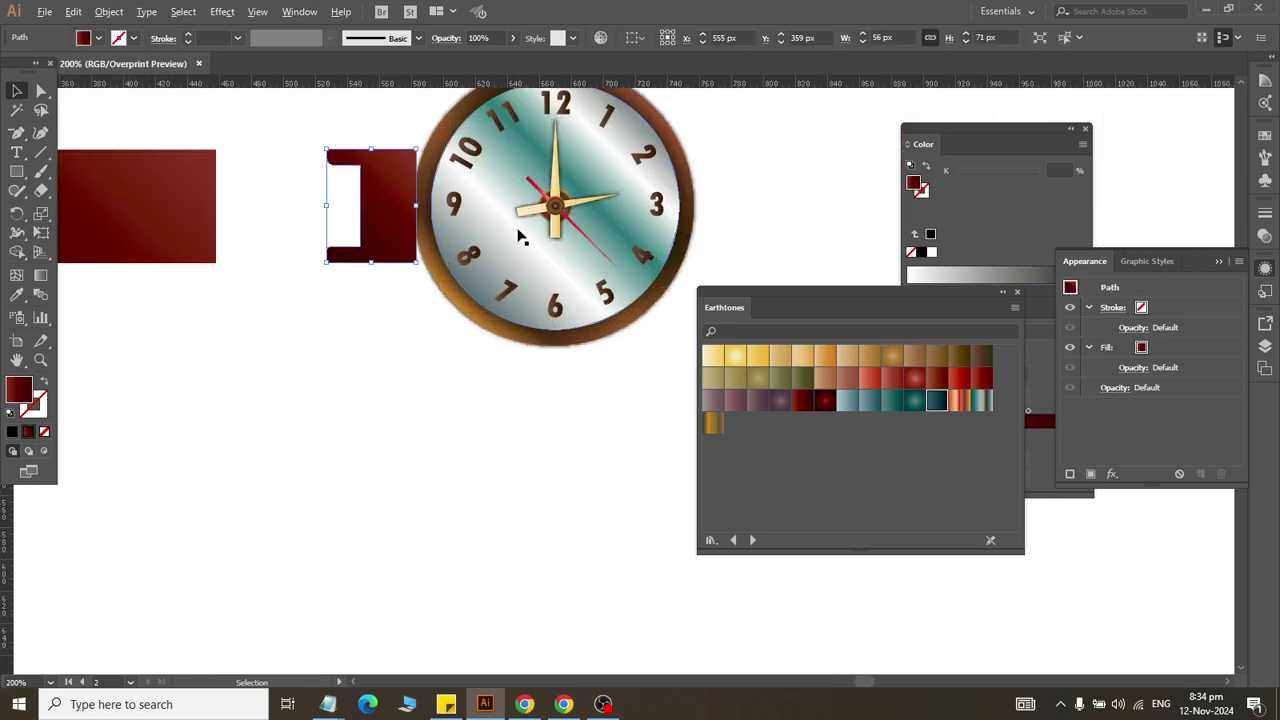
key("Right")
key("Right")
key("Right")
key("Right")
key("Right")
key("Right")
key("Right")
key("Right")
key("Right")
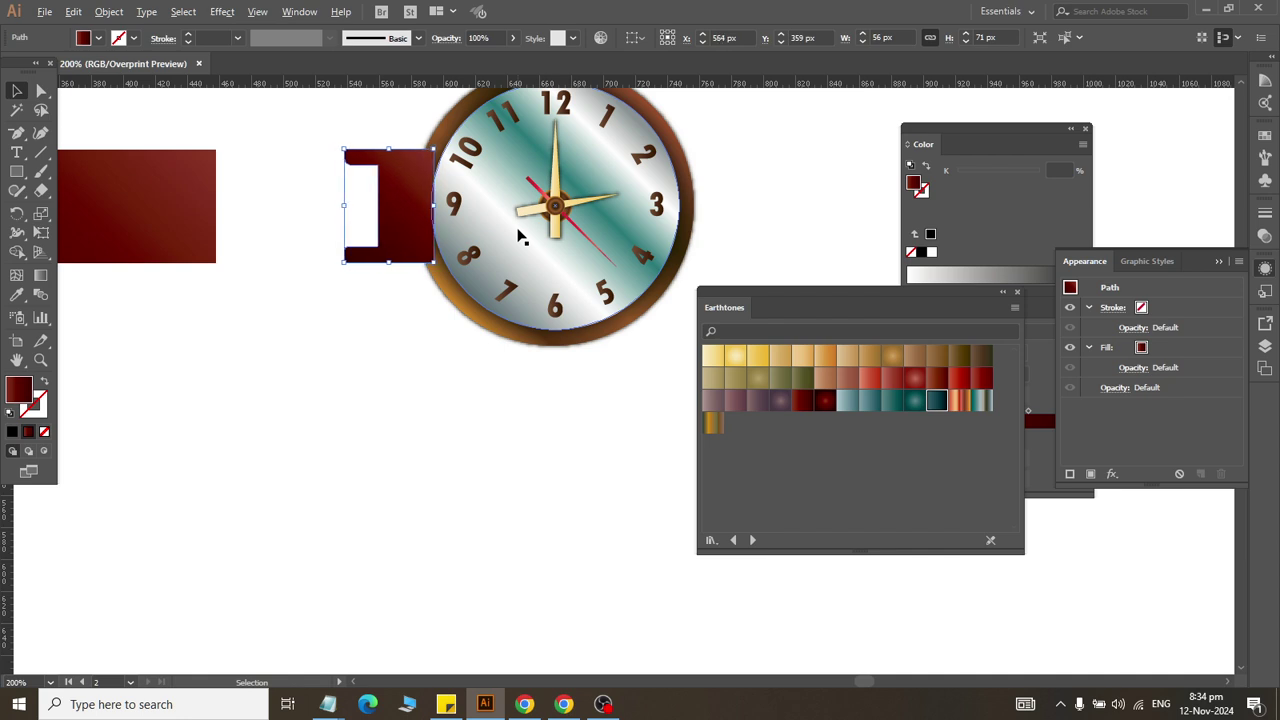
key("Right")
key("Right")
key("Right")
key("Right")
key("Right")
key("Right")
key("Right")
key("Right")
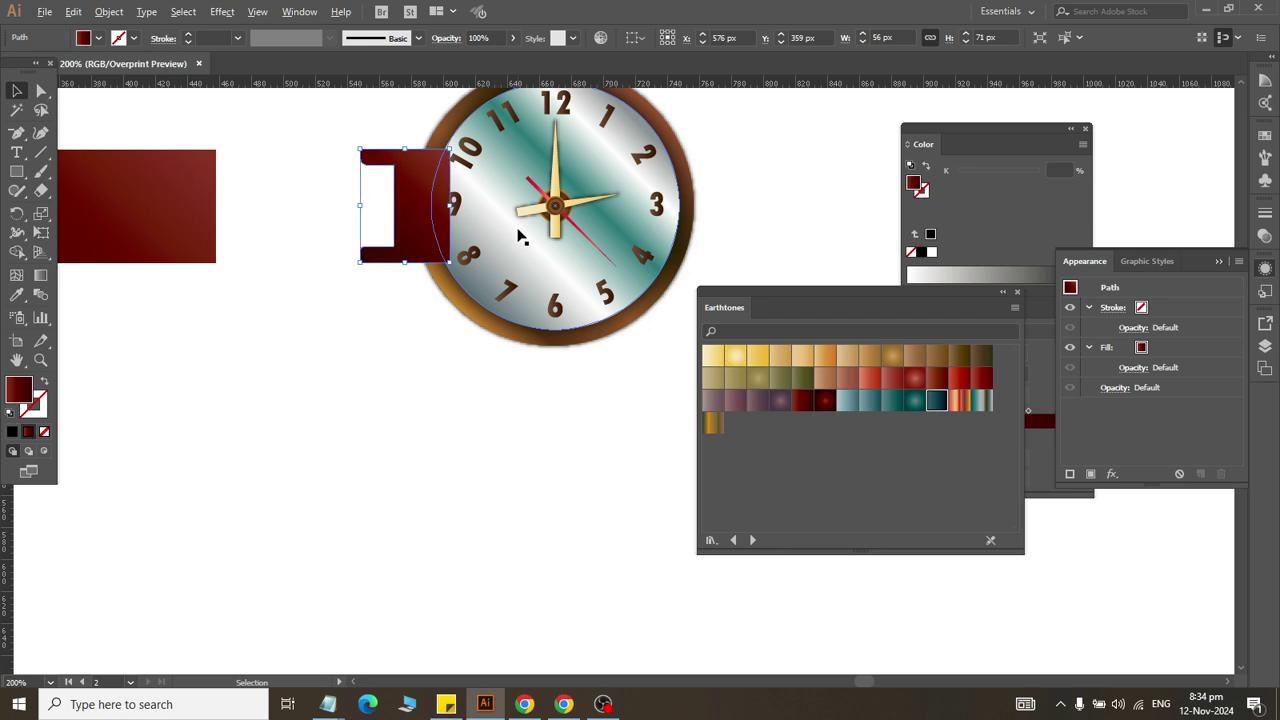
key("Right")
key("Right")
key("Right")
key("Right")
key("Right")
key("Right")
key("Right")
key("Right")
key("Right")
key("Right")
key("Right")
key("Right")
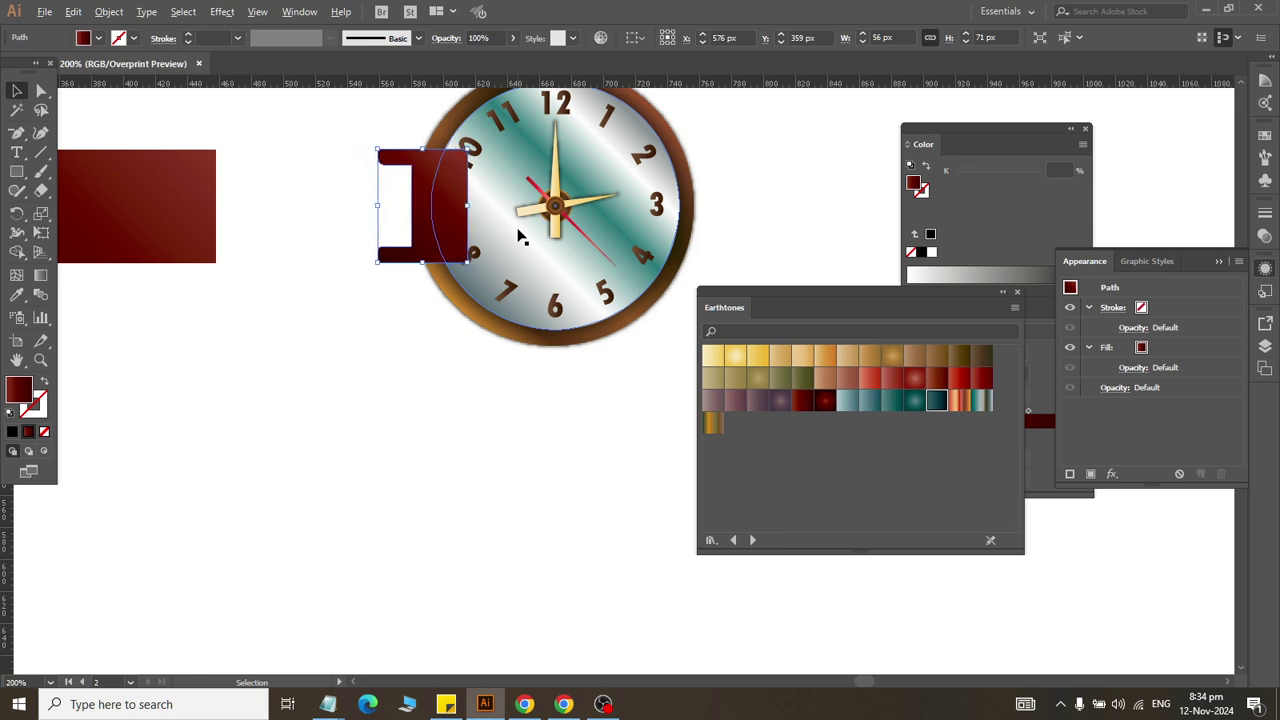
key("Right")
key("Right")
key("Right")
key("Right")
key("Right")
key("Right")
key("ctrl+shift+bracketright")
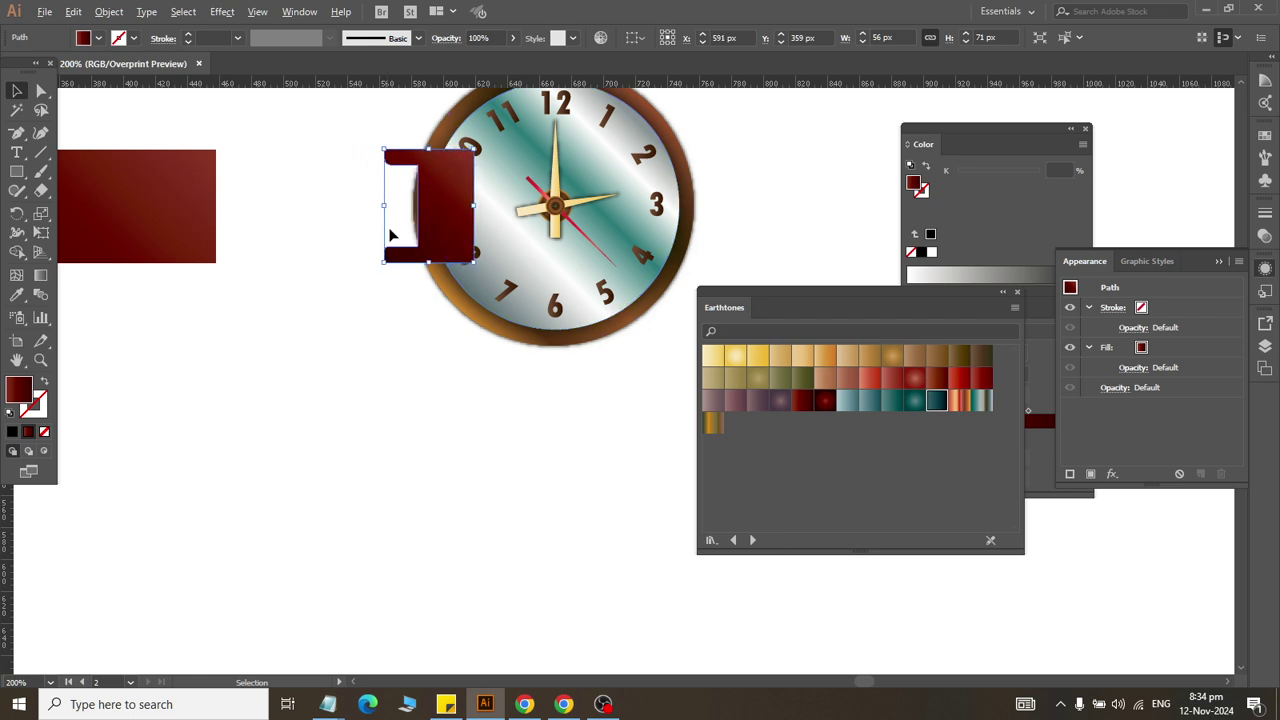
Step: Arrange the left lug behind the brown rim and nudge it to X 592, Y 359 px
right_click(412, 256)
mouse_move(463, 533)
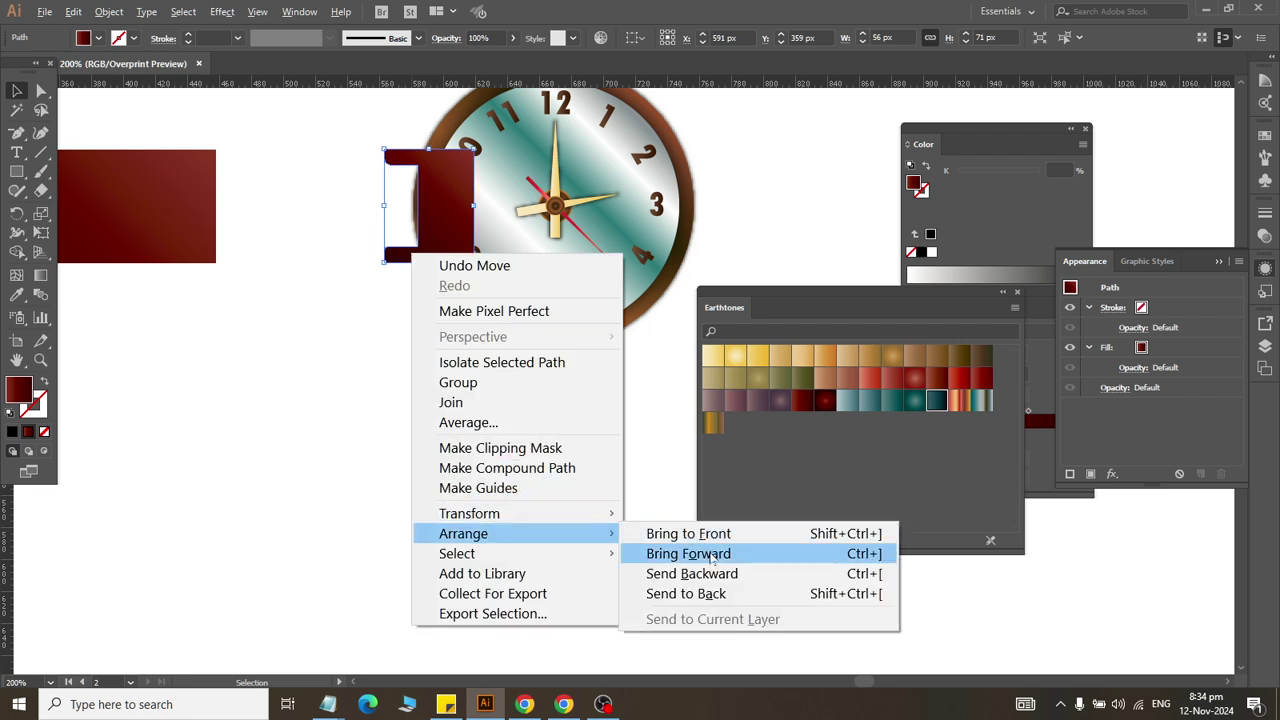
left_click(689, 585)
left_click(531, 424)
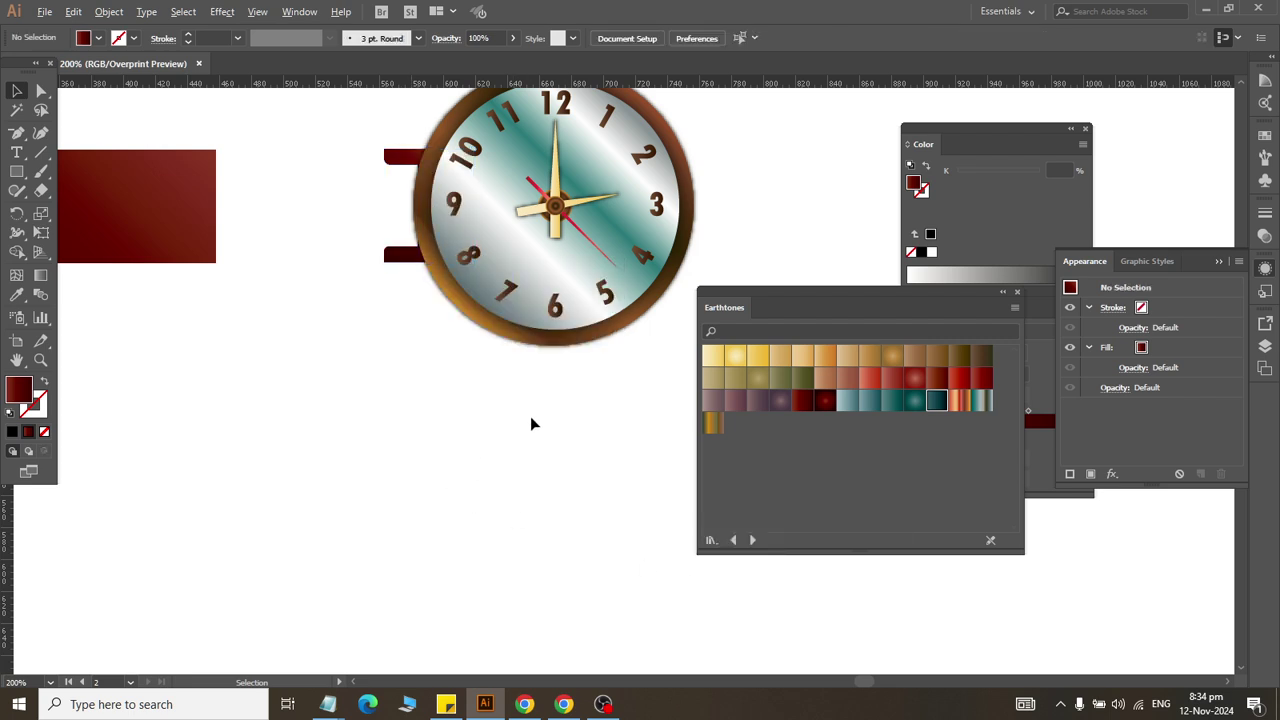
left_click(400, 255)
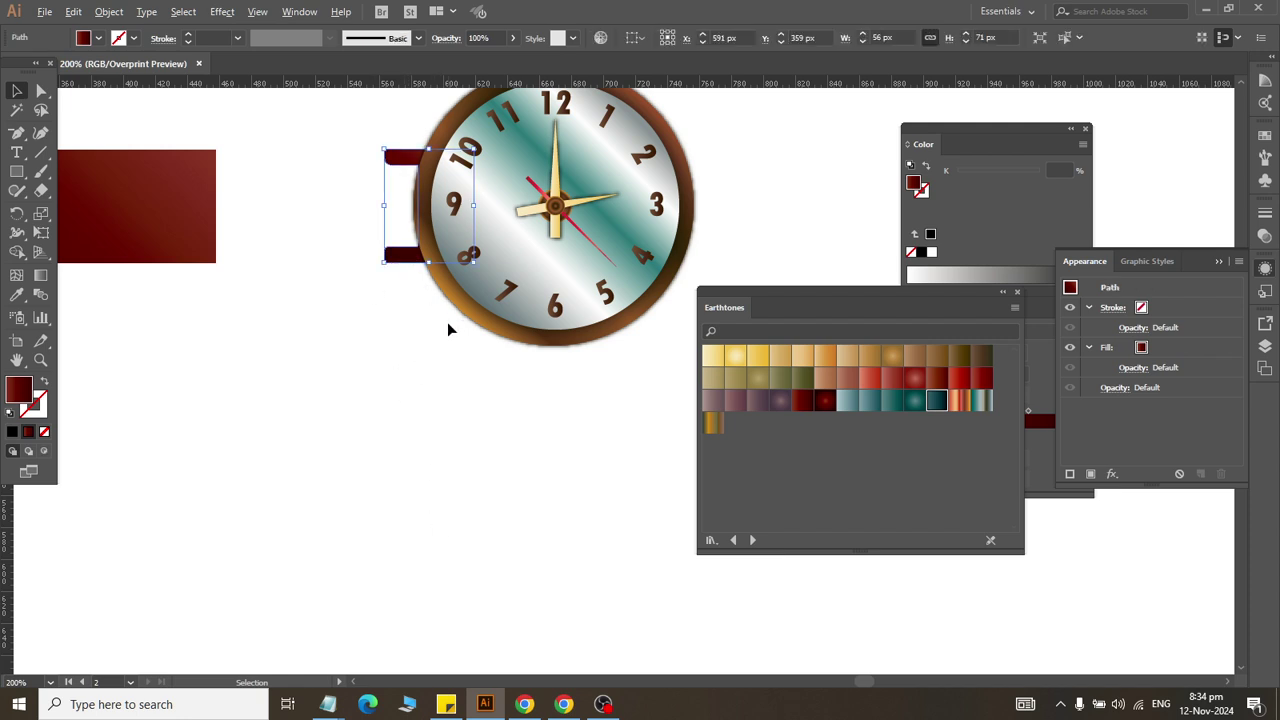
key("Left")
key("Left")
key("Left")
key("Left")
key("Right")
key("Right")
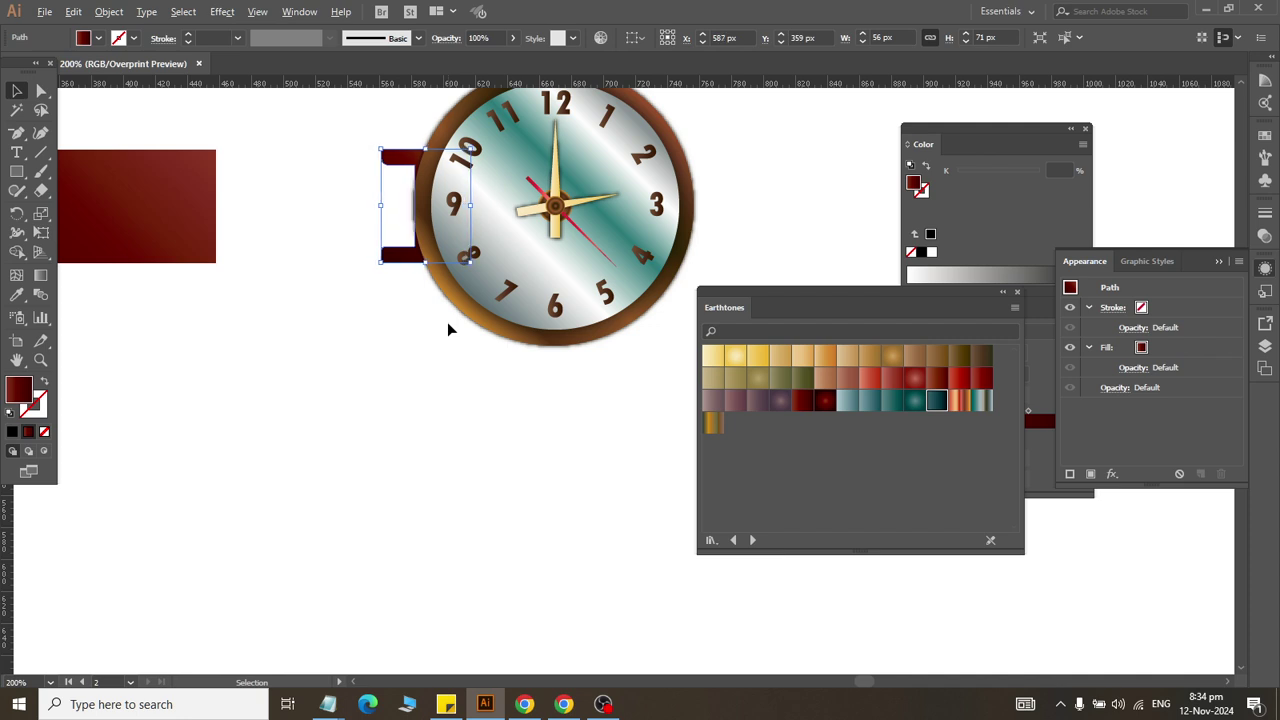
key("Right")
key("Right")
key("Right")
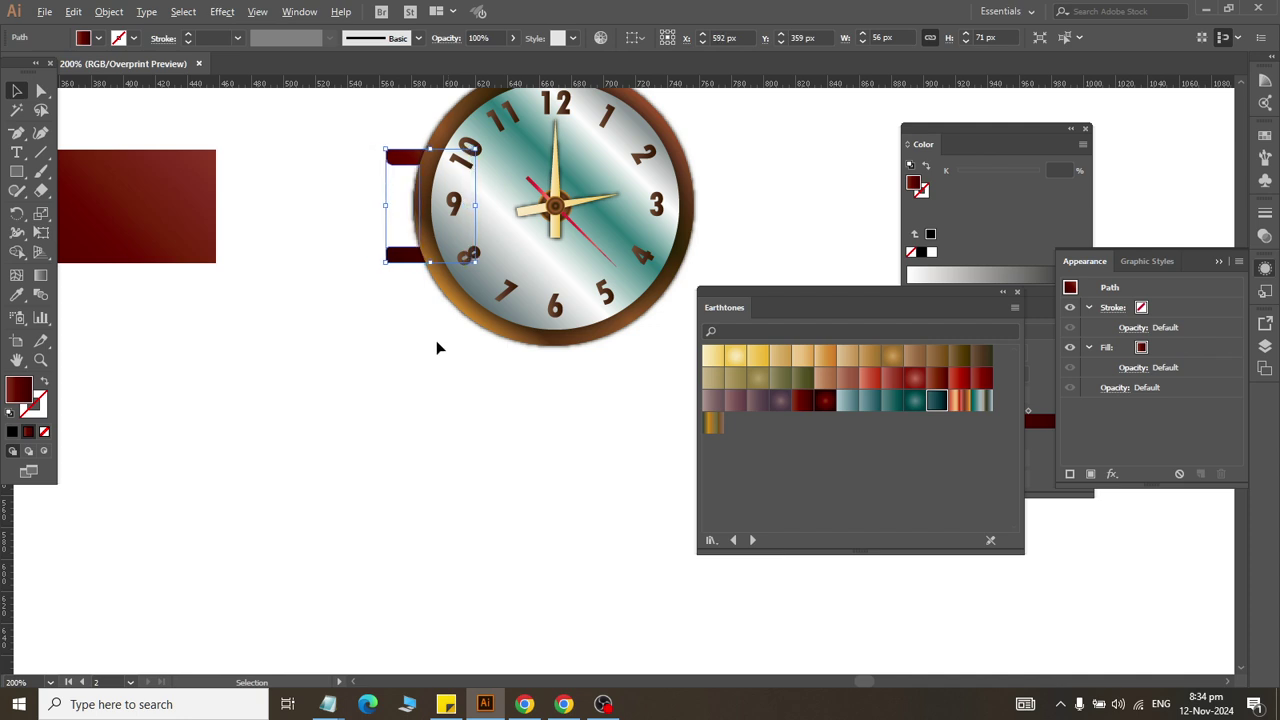
left_click(402, 256)
key("o")
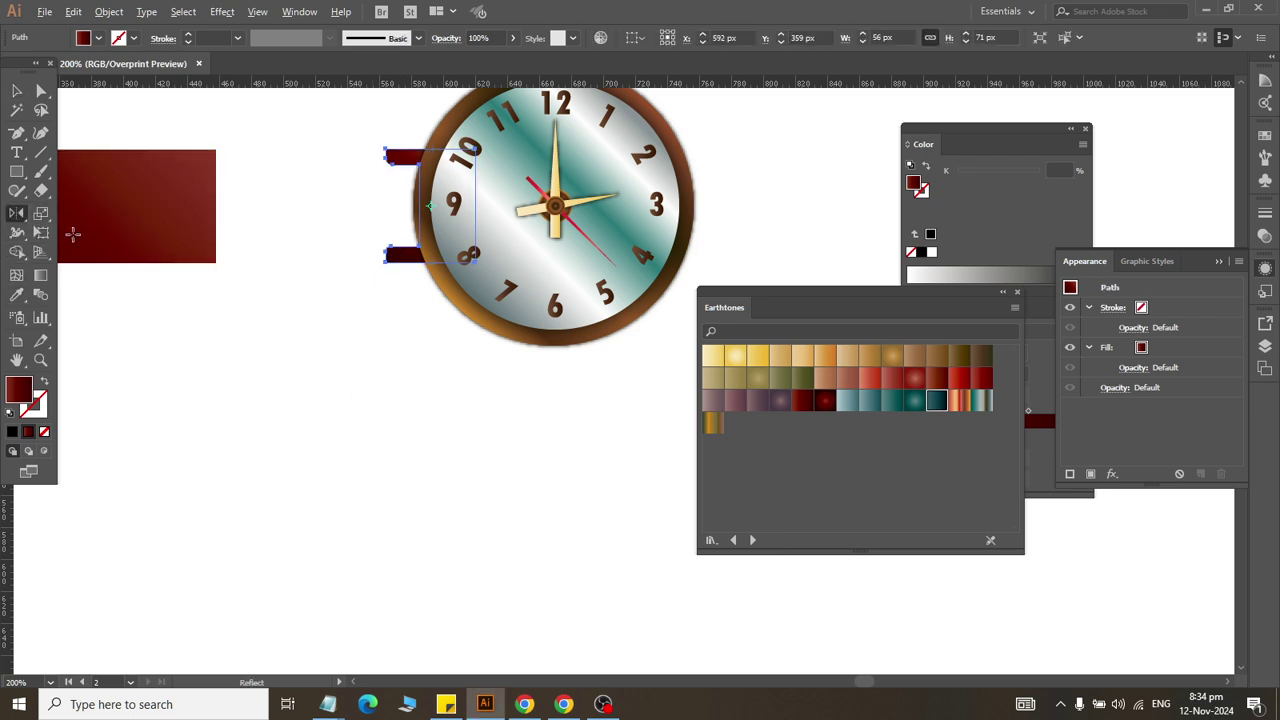
Step: Reflect a vertical copy of the lugs around the clock's centre onto its right side
left_click(555, 208, "alt")
left_click(701, 458)
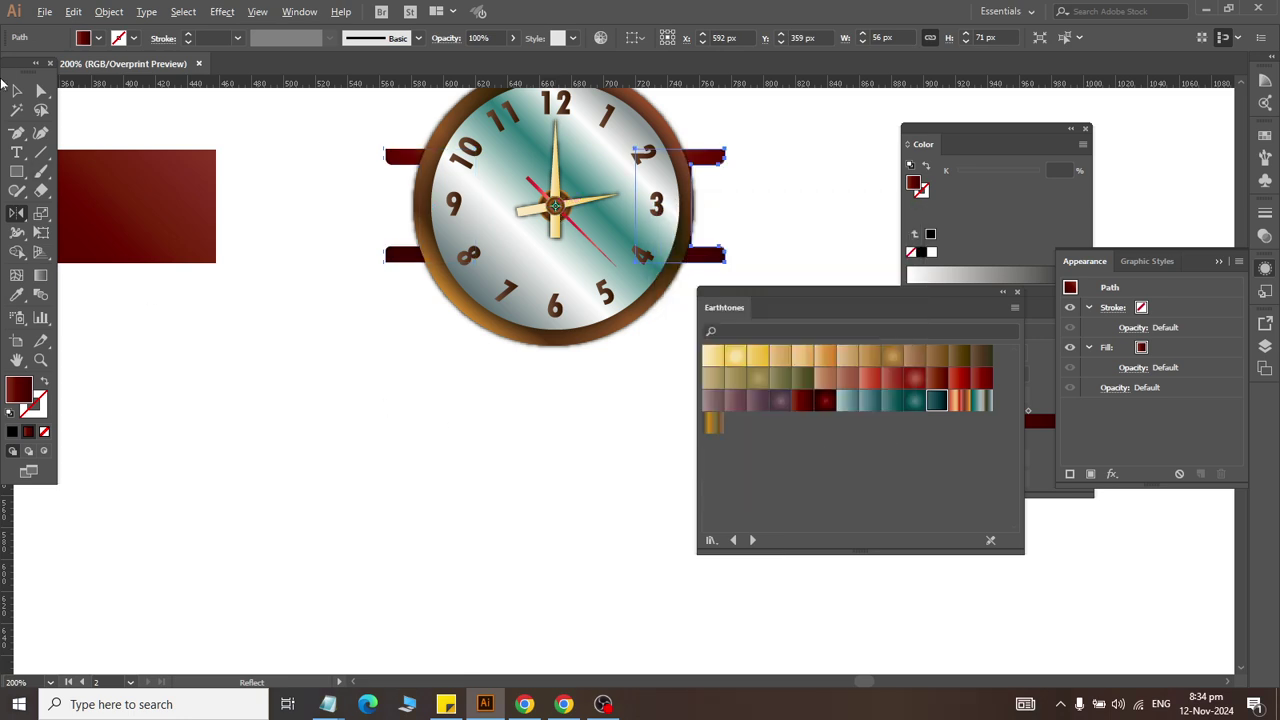
left_click(17, 90)
left_click(219, 265)
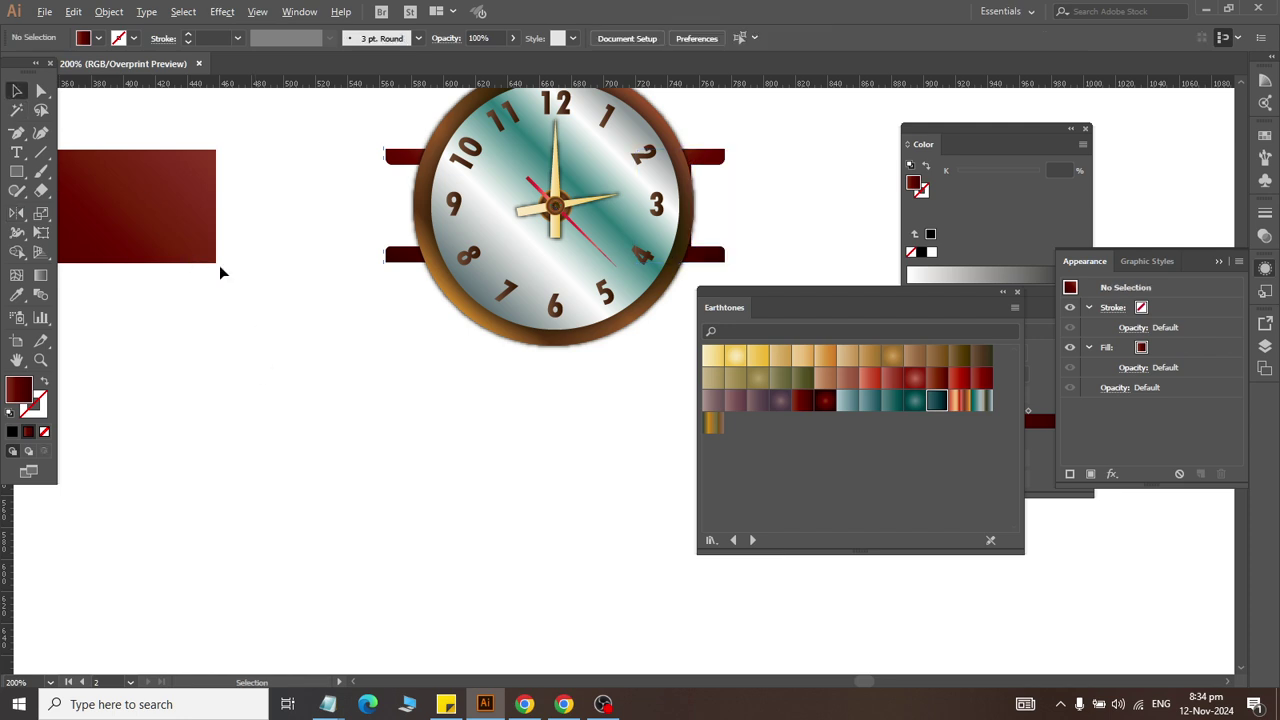
Step: Nudge the right lug one pixel left so it sits against the rim at X 748 px
left_click(180, 203)
key("ctrl+minus")
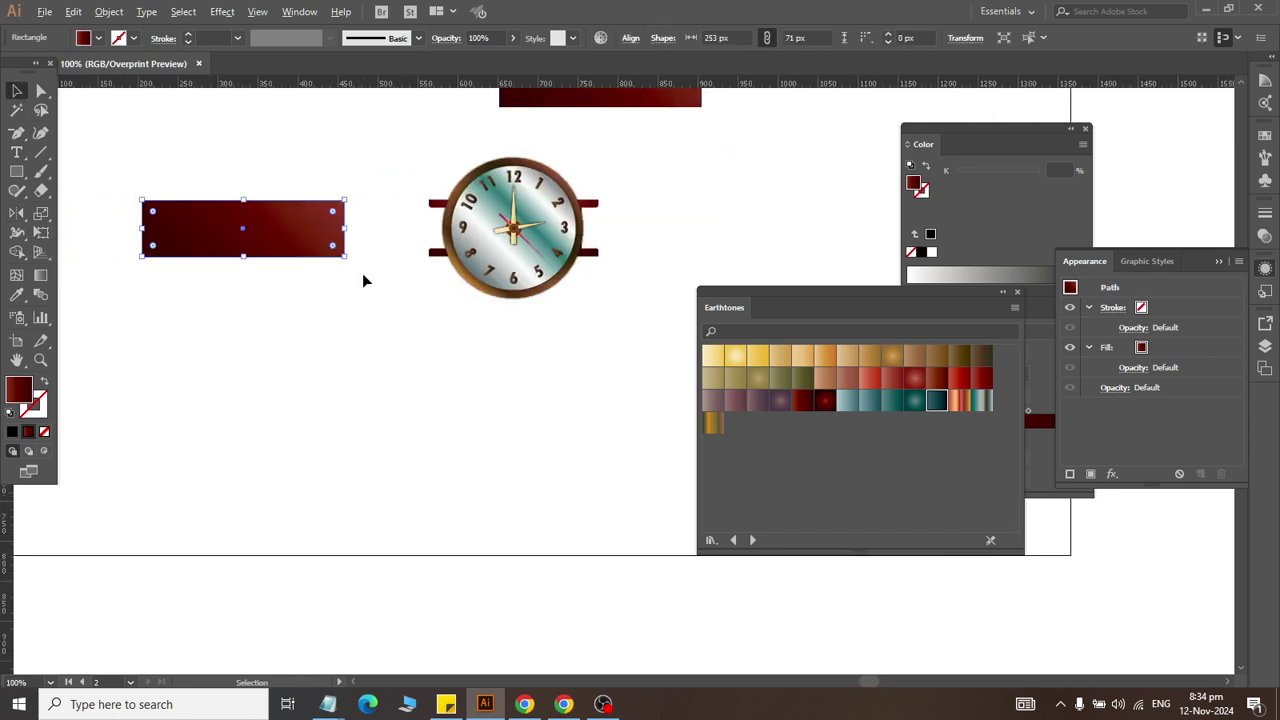
key("ctrl+plus")
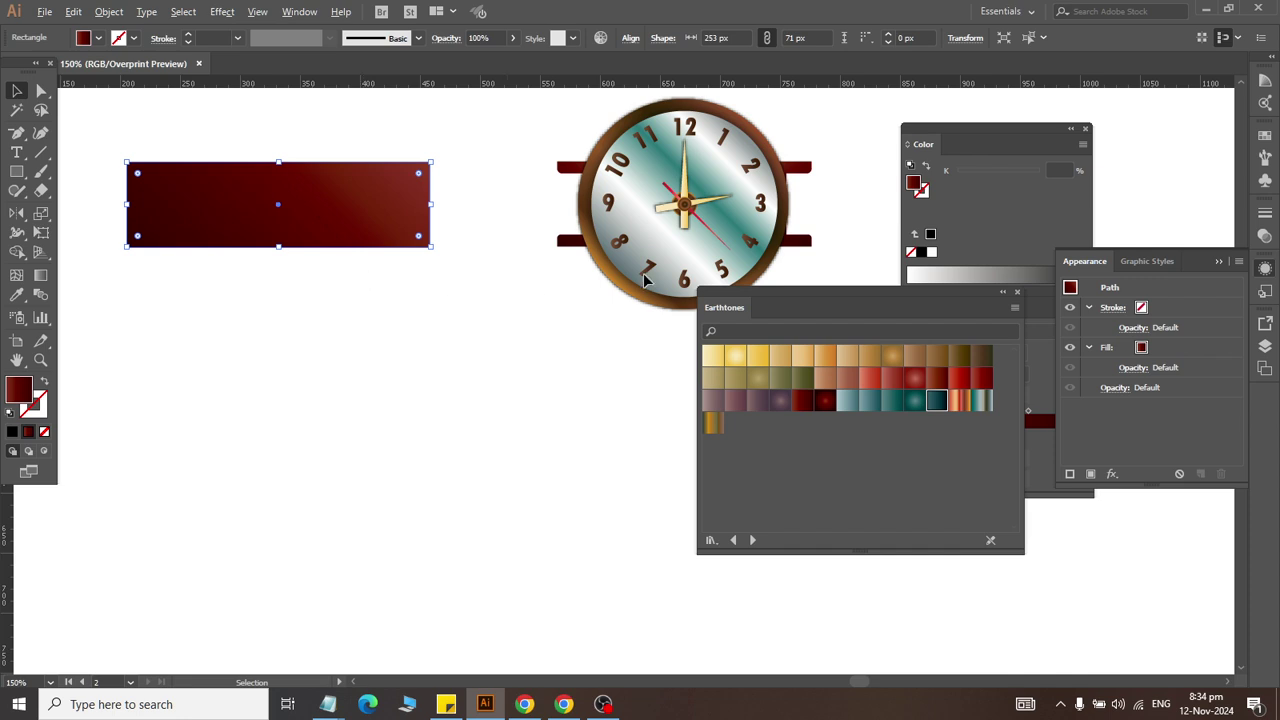
left_click(808, 170)
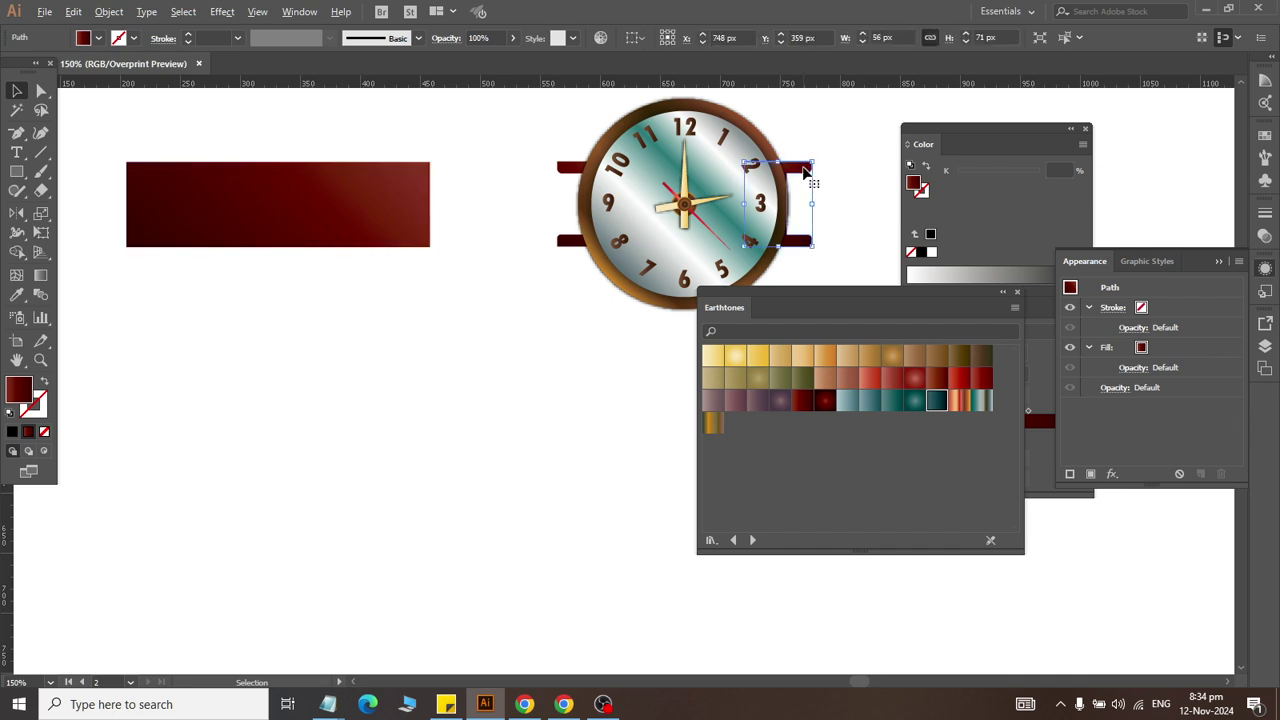
key("Left")
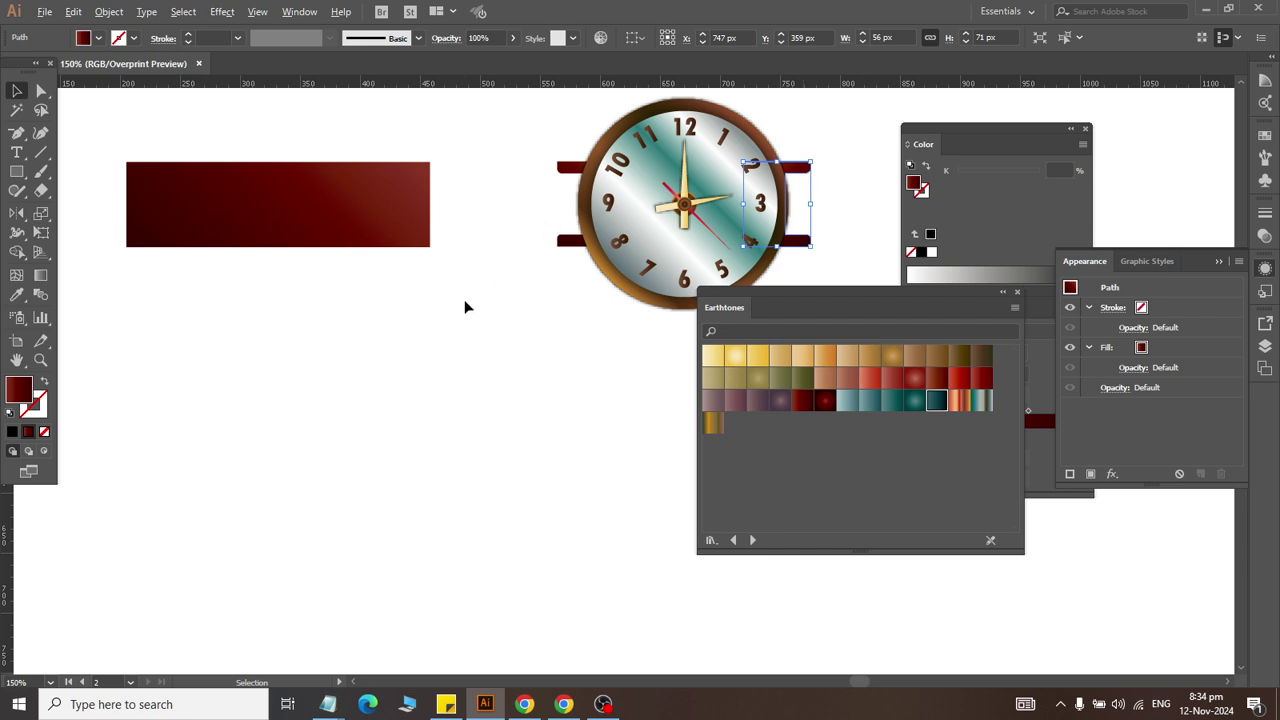
left_click(465, 301)
Step: Shorten the dark-red strap to 61 px tall and slide it right against the left lugs
left_click(400, 210)
scroll(415, 214, "up", 1)
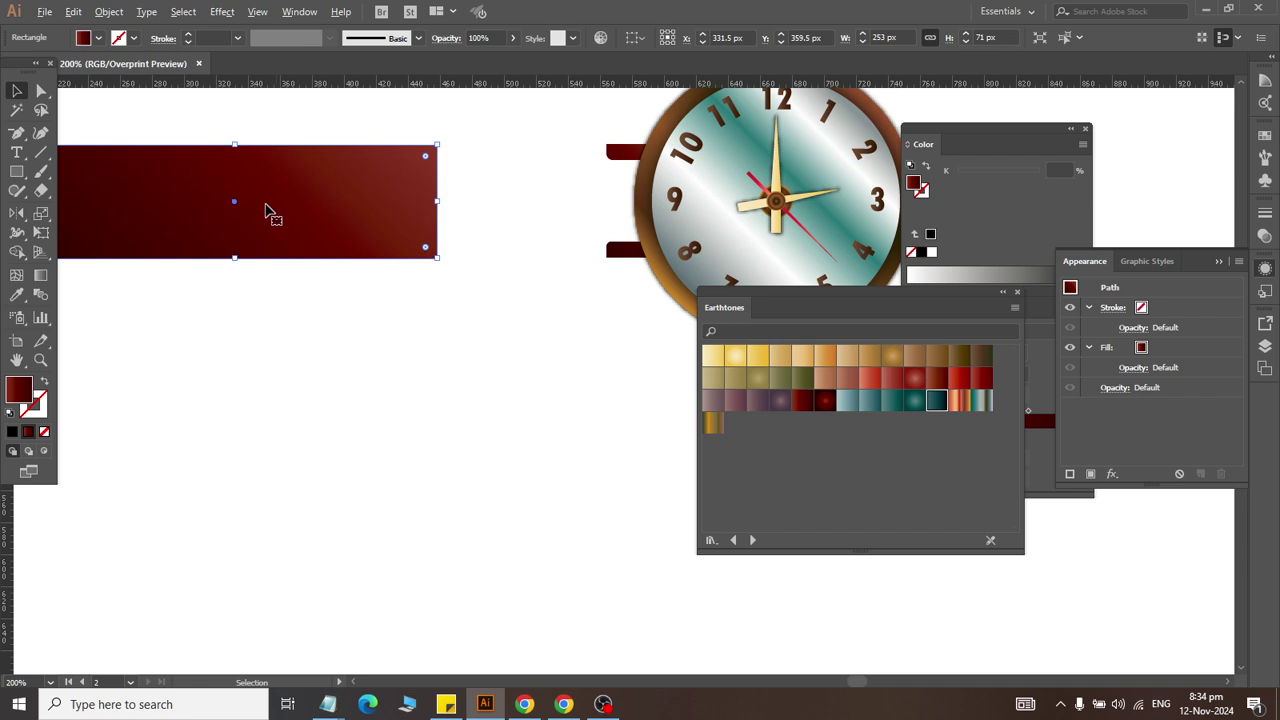
left_click_drag(234, 258, 234, 250)
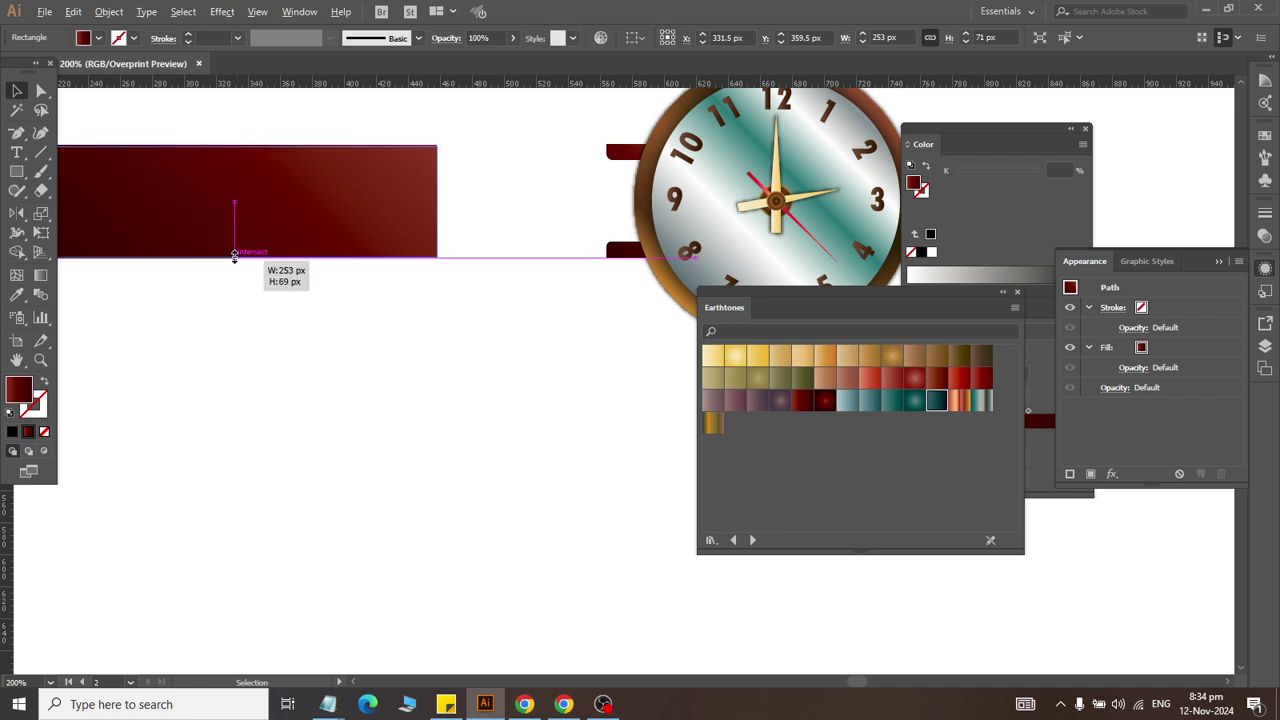
key("Right")
key("Right")
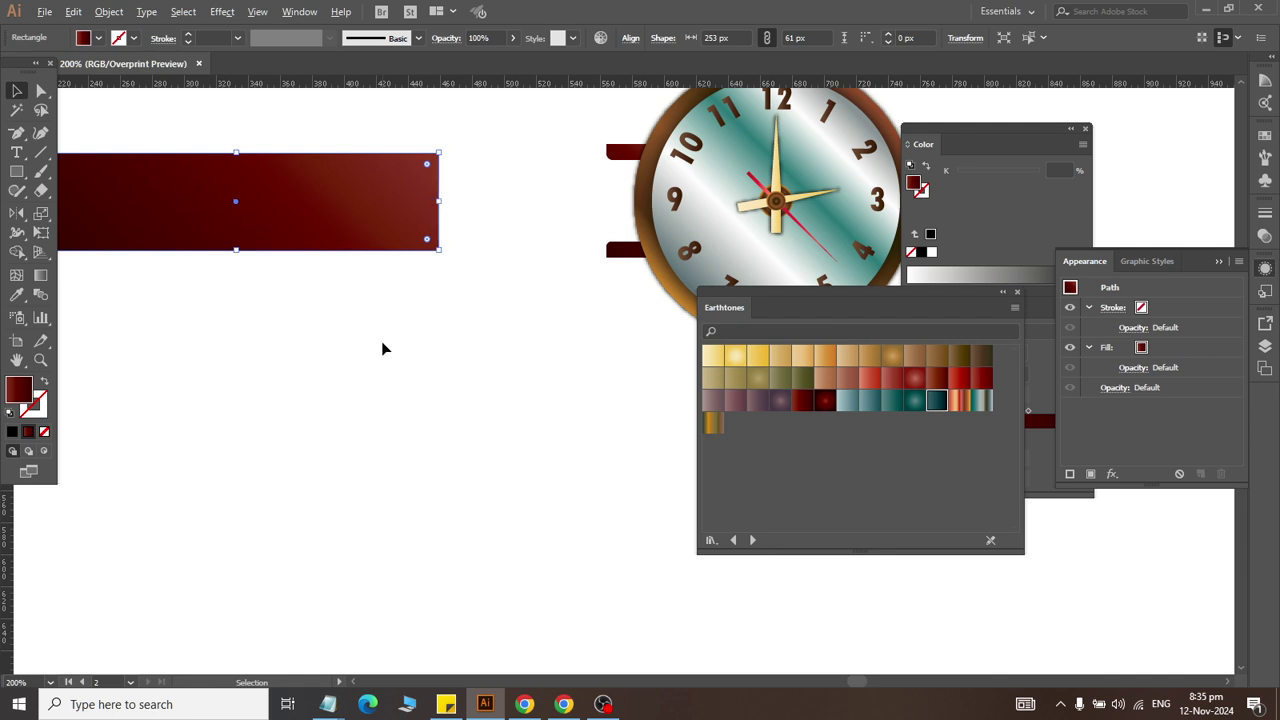
key("Right")
key("Right")
key("Right")
key("Right")
key("Right")
key("Right")
key("Right")
key("Right")
key("Right")
key("Right")
key("Right")
key("Right")
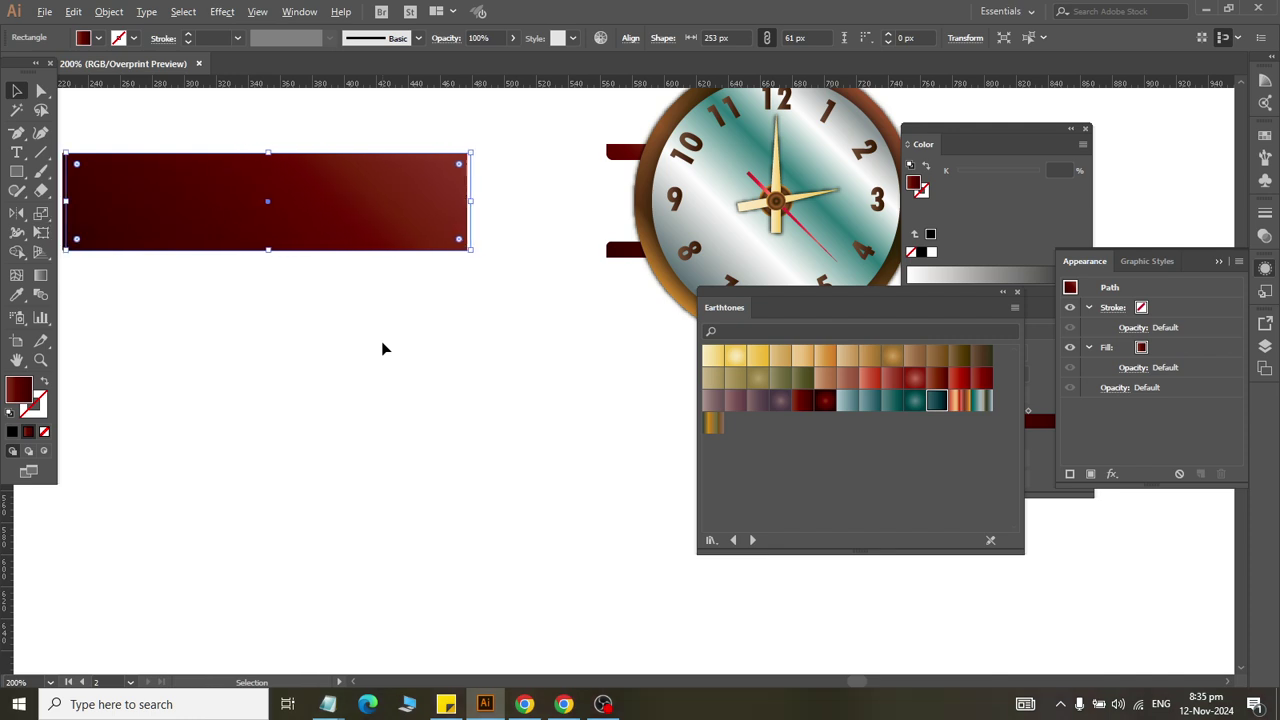
key("Right")
key("Right")
key("Right")
key("Right")
key("Right")
key("Right")
key("Right")
key("Right")
key("Right")
key("Right")
key("Right")
key("Right")
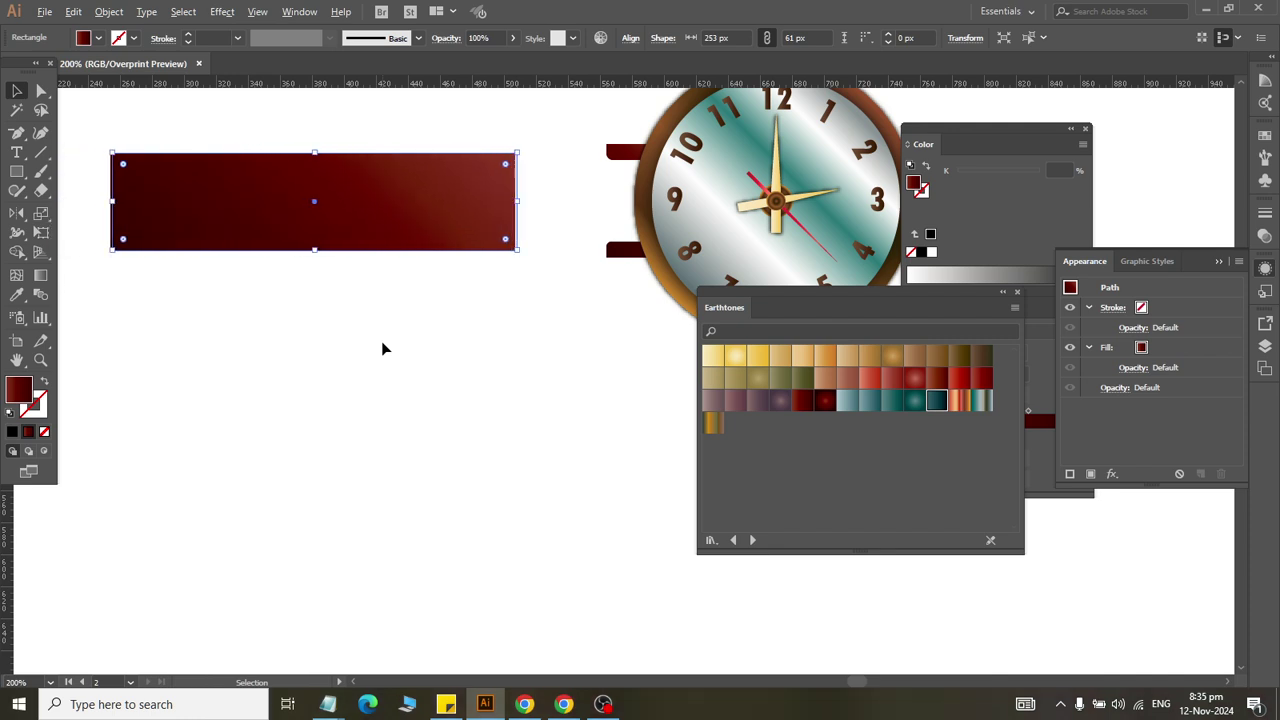
key("Right")
key("Right")
key("Right")
key("Right")
key("Right")
key("Right")
key("Right")
key("Right")
key("Right")
key("Right")
key("Right")
key("Right")
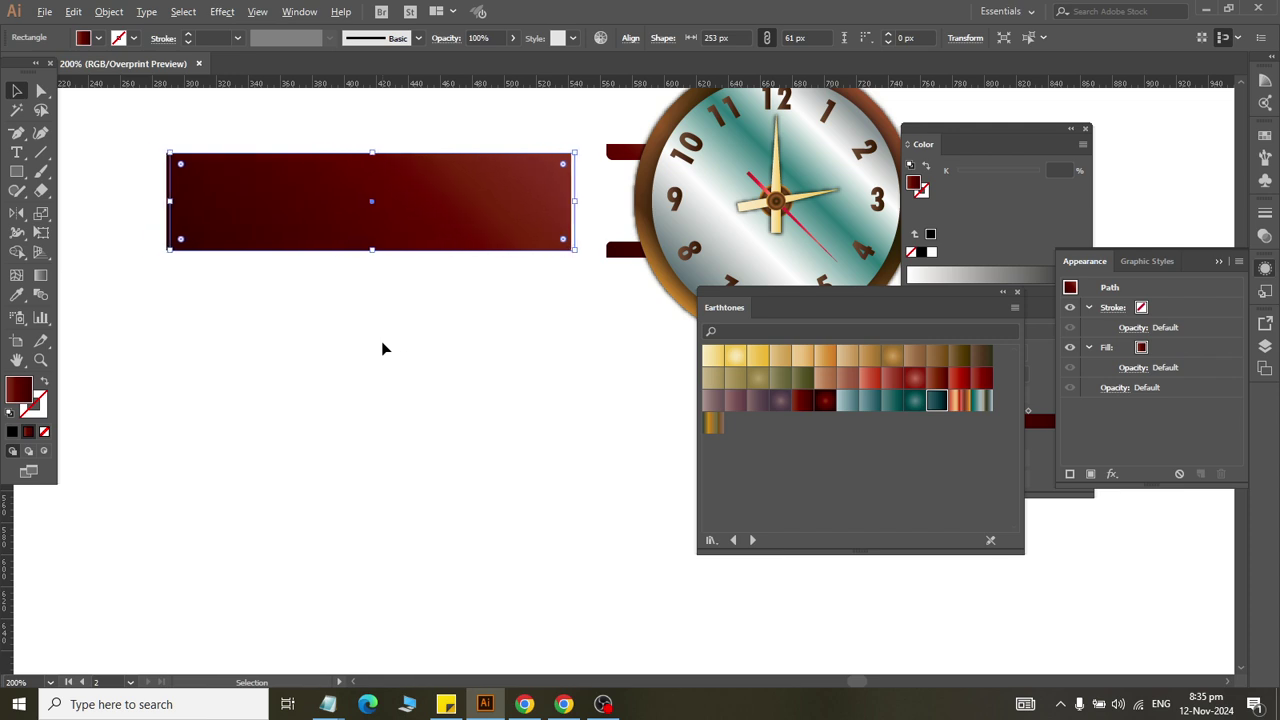
key("Right")
key("Right")
key("Right")
key("Right")
key("Right")
key("Right")
key("Right")
key("Right")
key("Right")
key("Right")
key("Right")
key("Right")
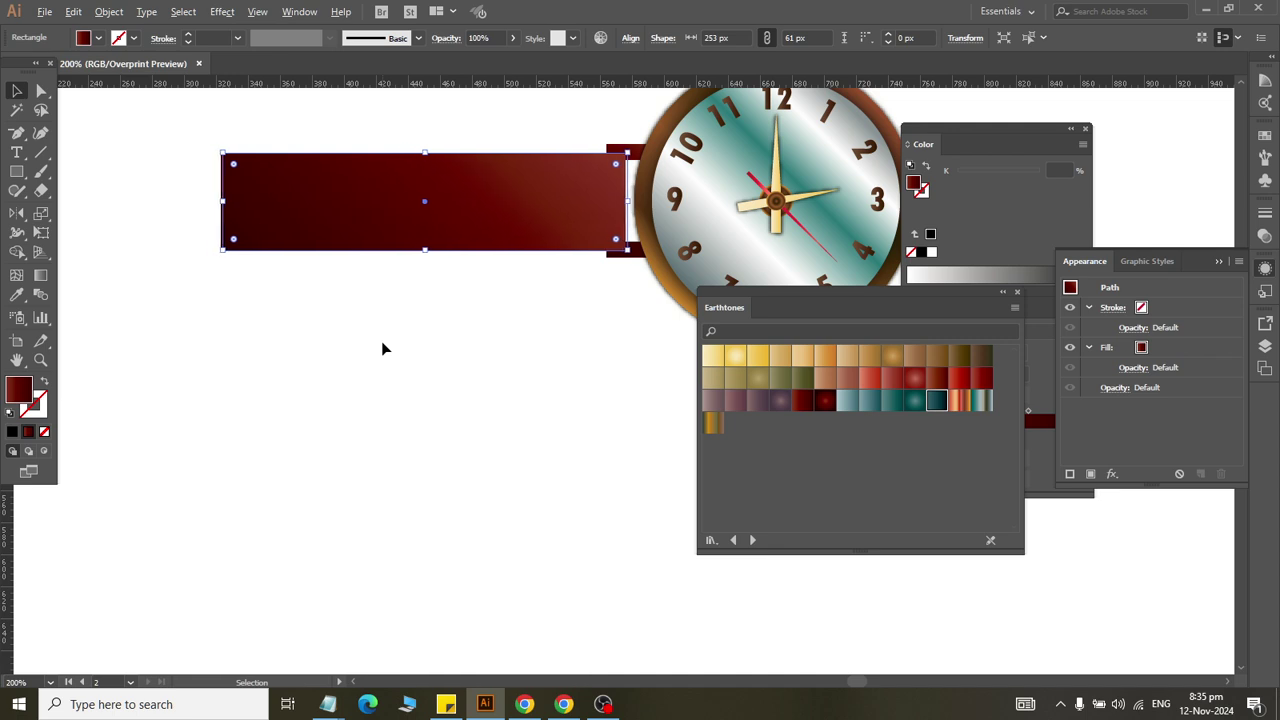
key("Right")
key("Right")
Step: Trim the strap's height further, to 53 px and then 49 px
scroll(294, 272, "up", 2)
scroll(563, 245, "right", 2)
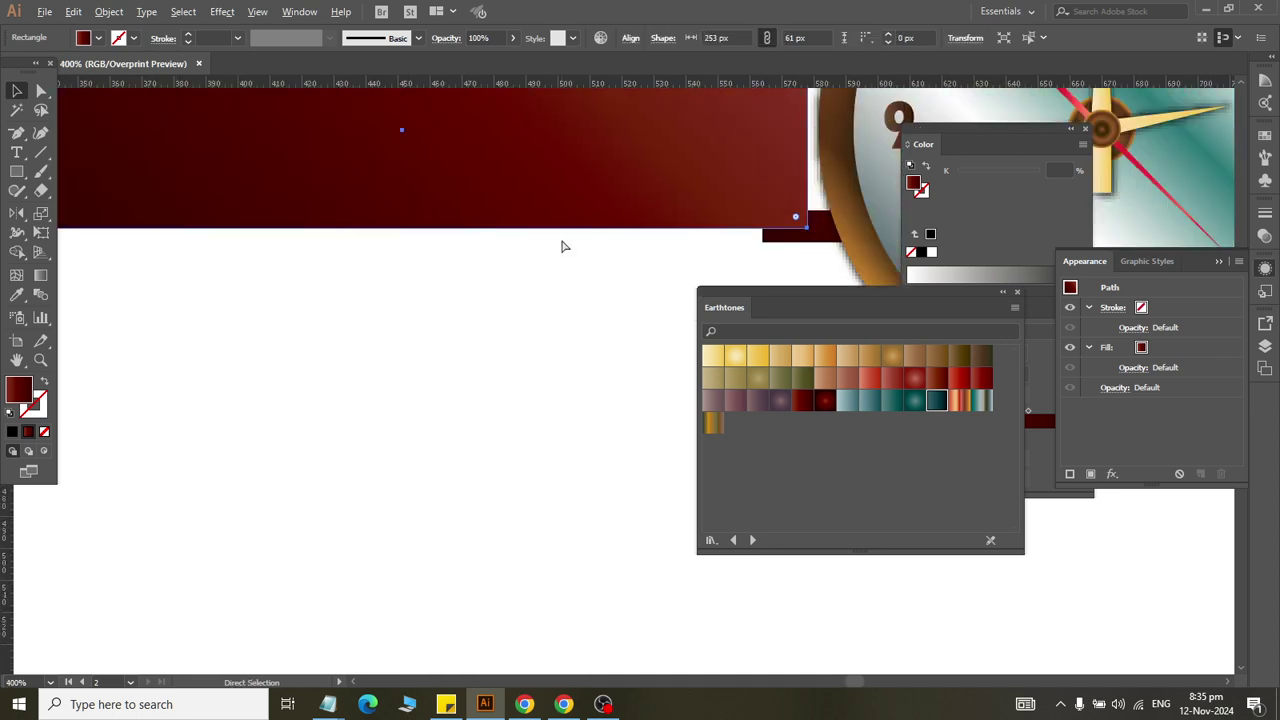
scroll(763, 203, "up", 2)
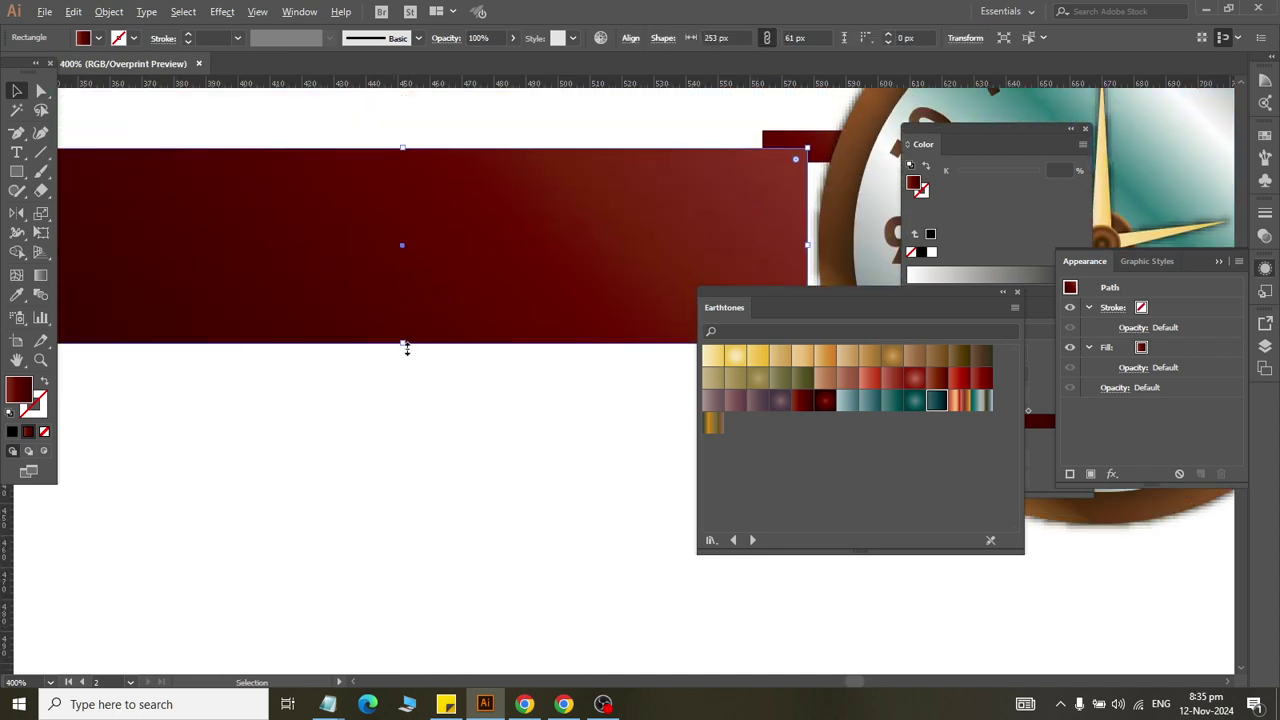
left_click_drag(406, 347, 403, 331)
scroll(400, 331, "right", 1)
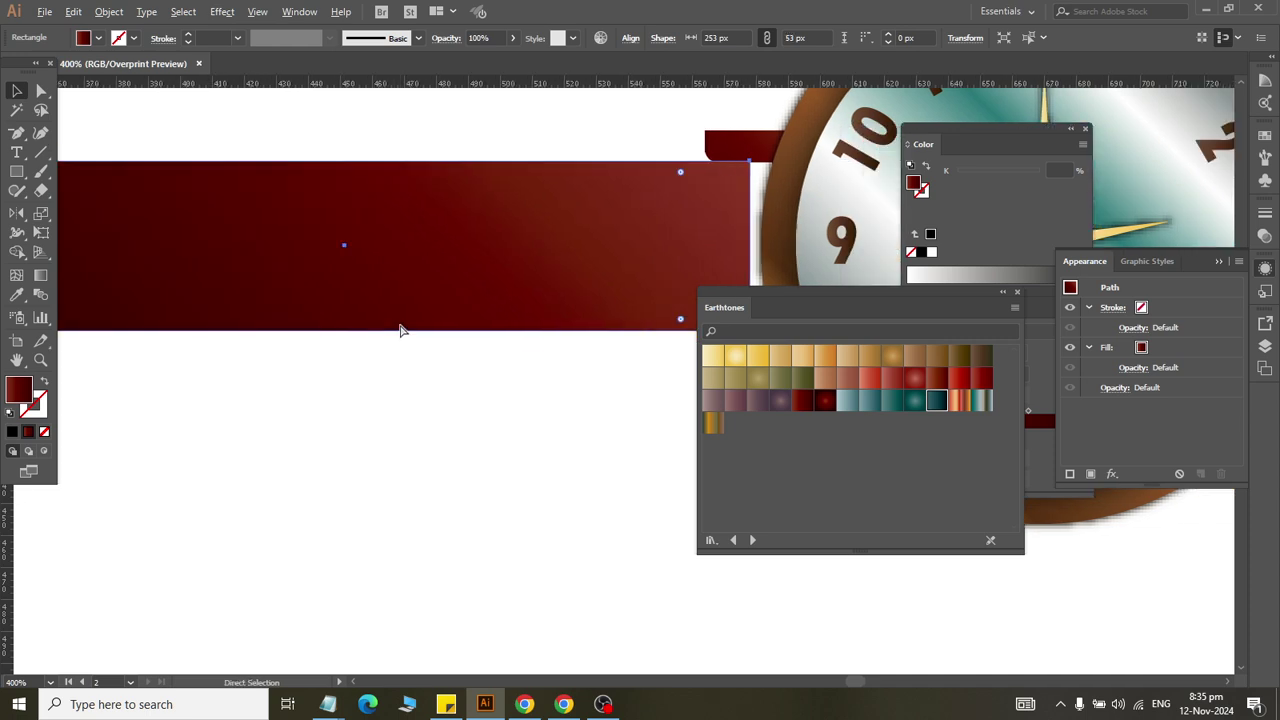
scroll(400, 331, "right", 1)
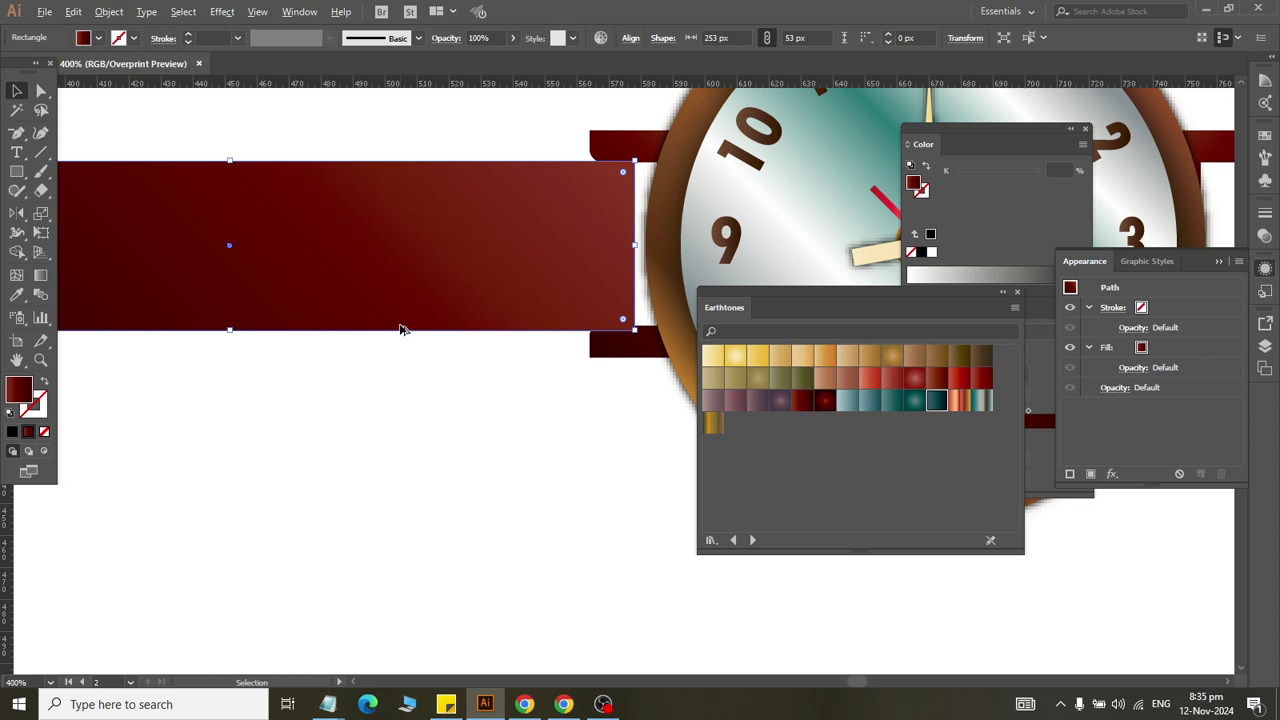
left_click_drag(230, 331, 230, 323)
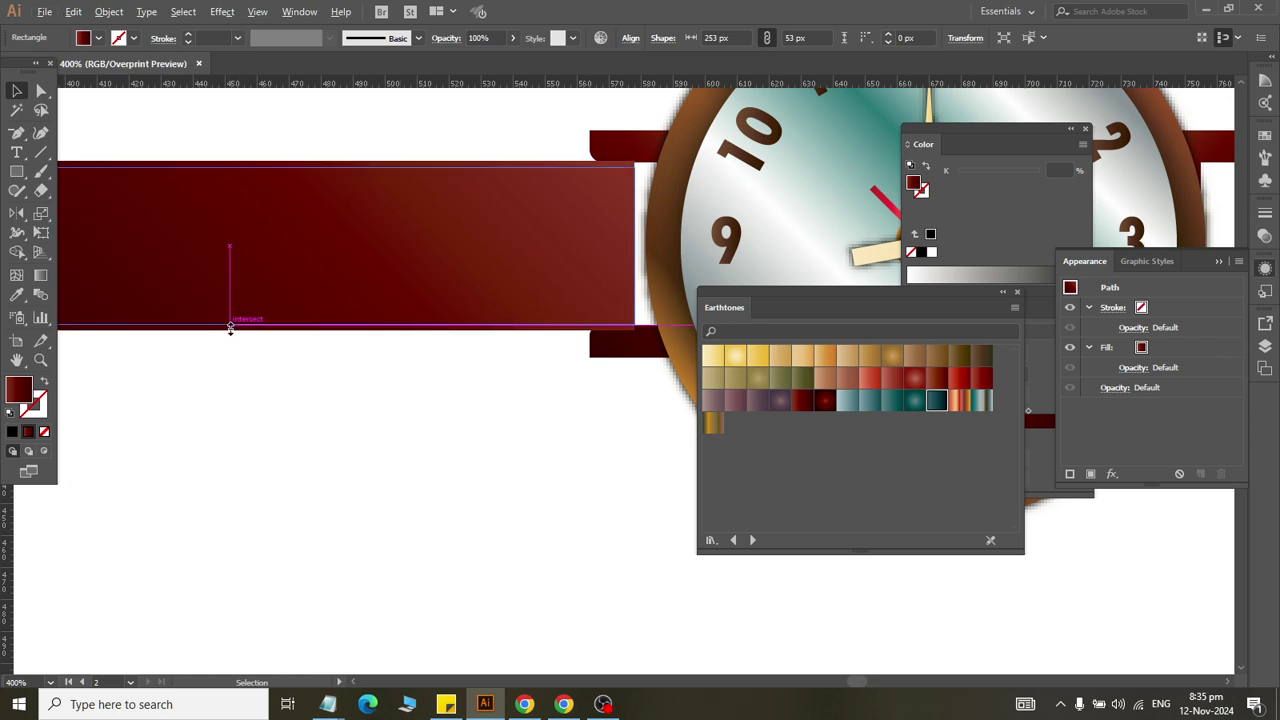
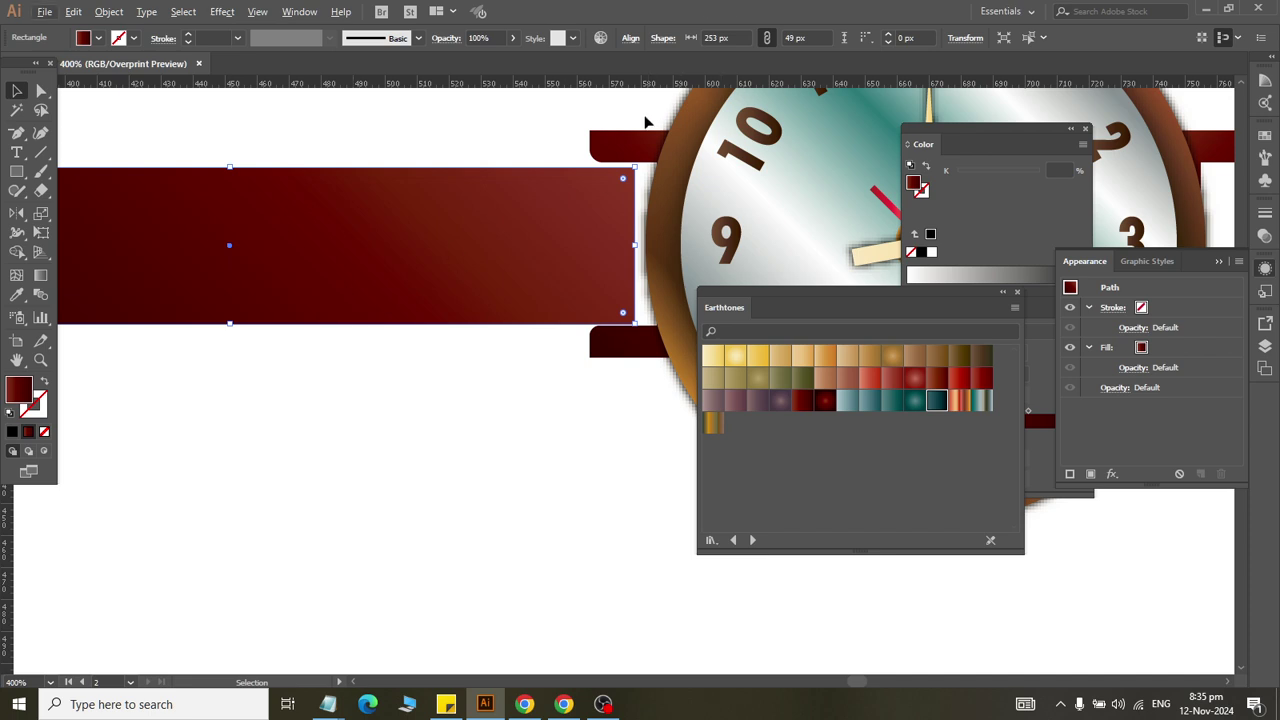
Step: Vertically centre the left strap on the lug tab, using the tab as key object
left_click(656, 148)
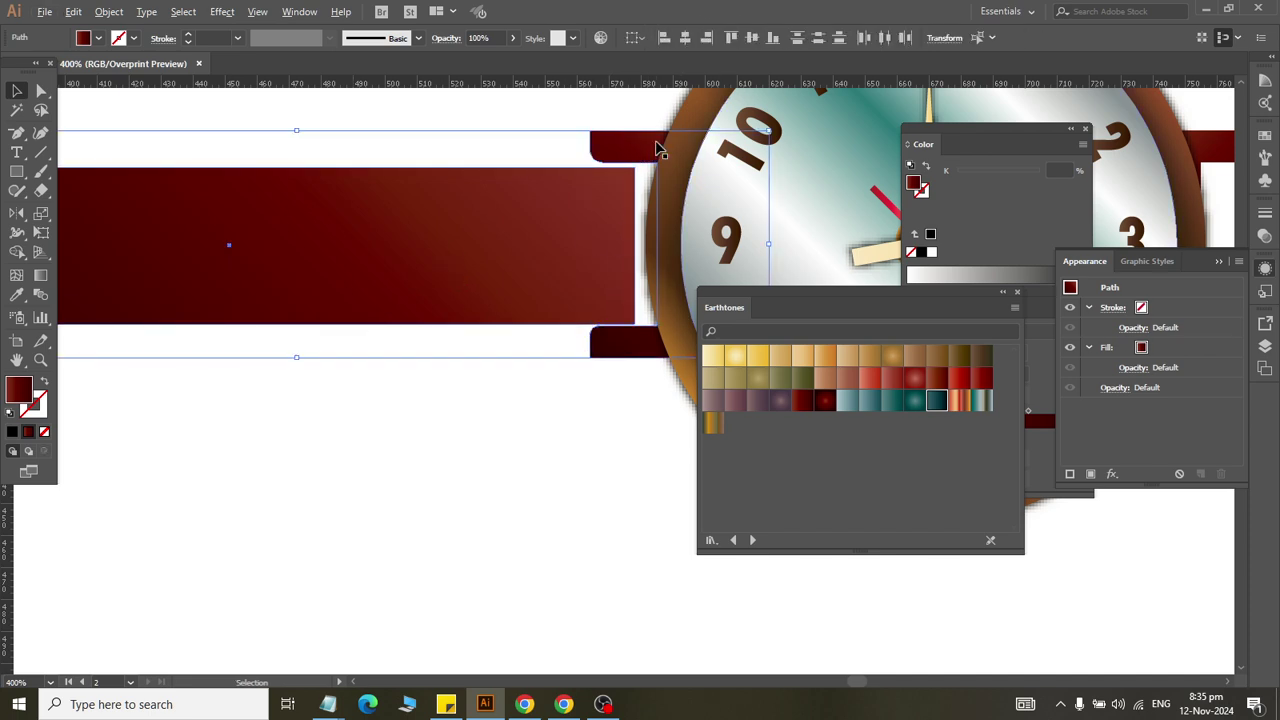
left_click(697, 130)
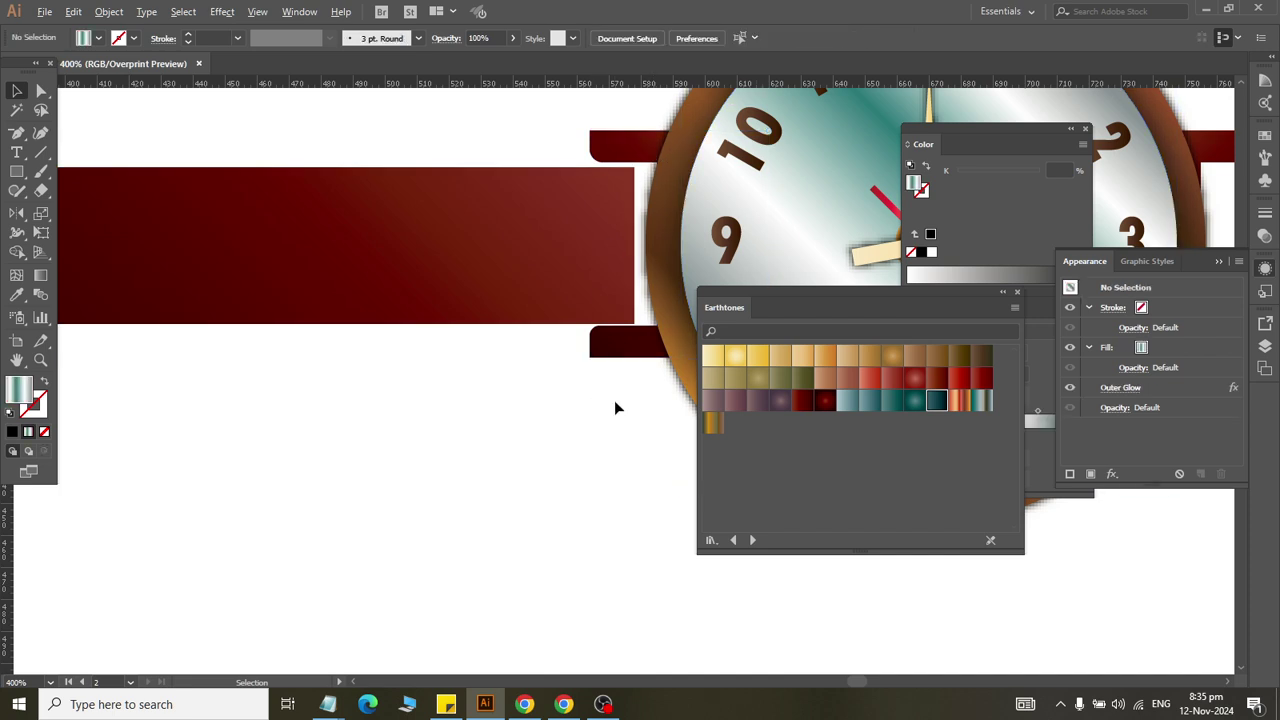
left_click_drag(614, 402, 500, 150)
left_click(597, 357)
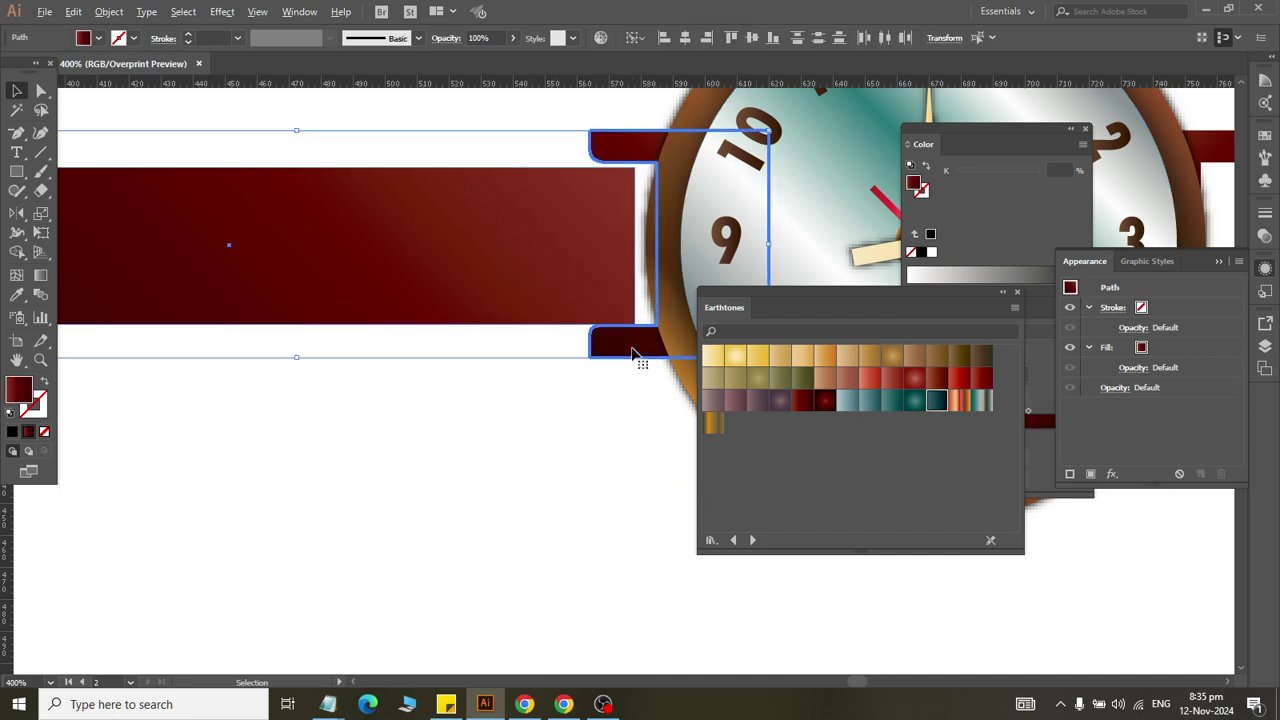
left_click(751, 40)
left_click(550, 245)
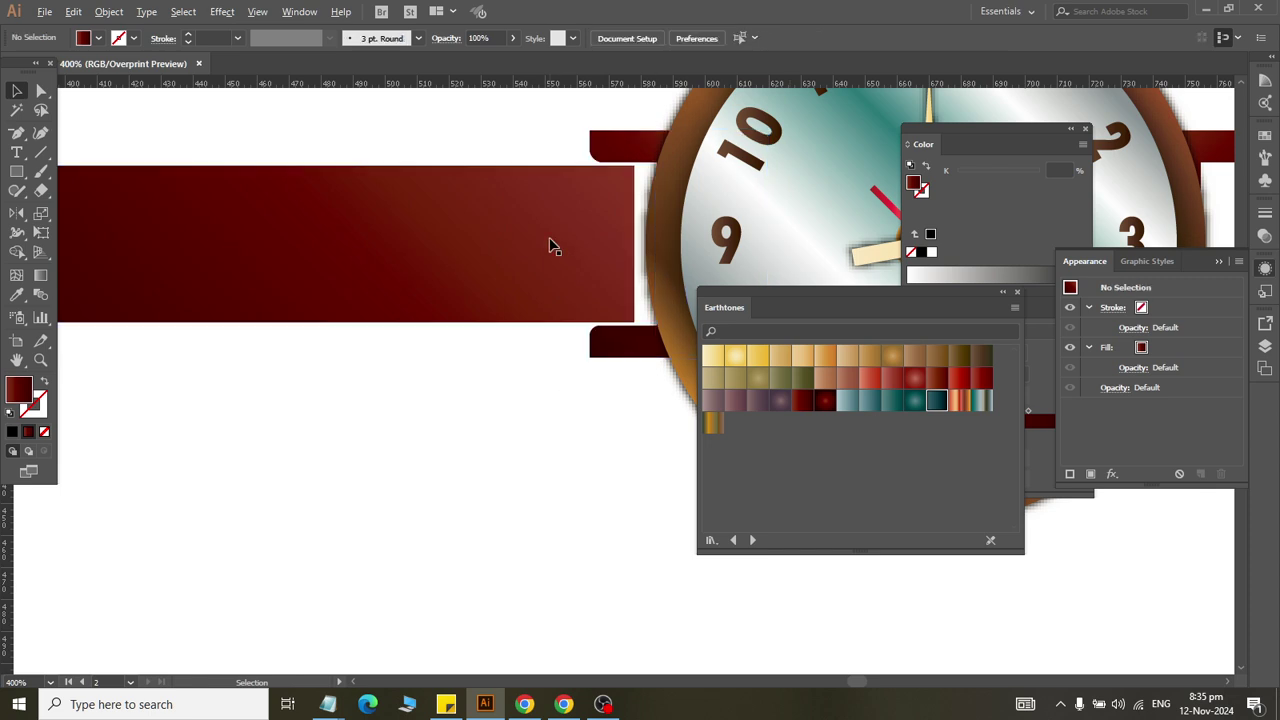
Step: Nudge the strap right with arrow keys until it meets the watch case
key("Right")
key("Right")
key("Right")
key("Right")
key("Right")
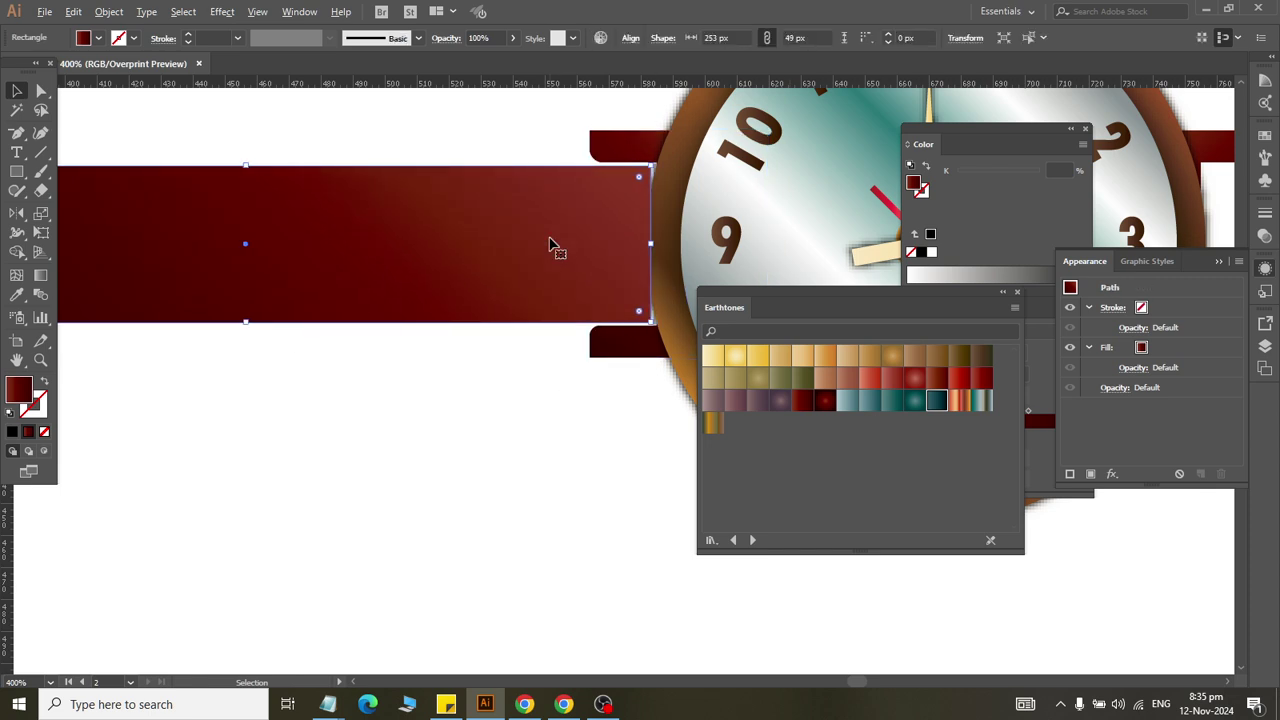
key("Right")
key("Right")
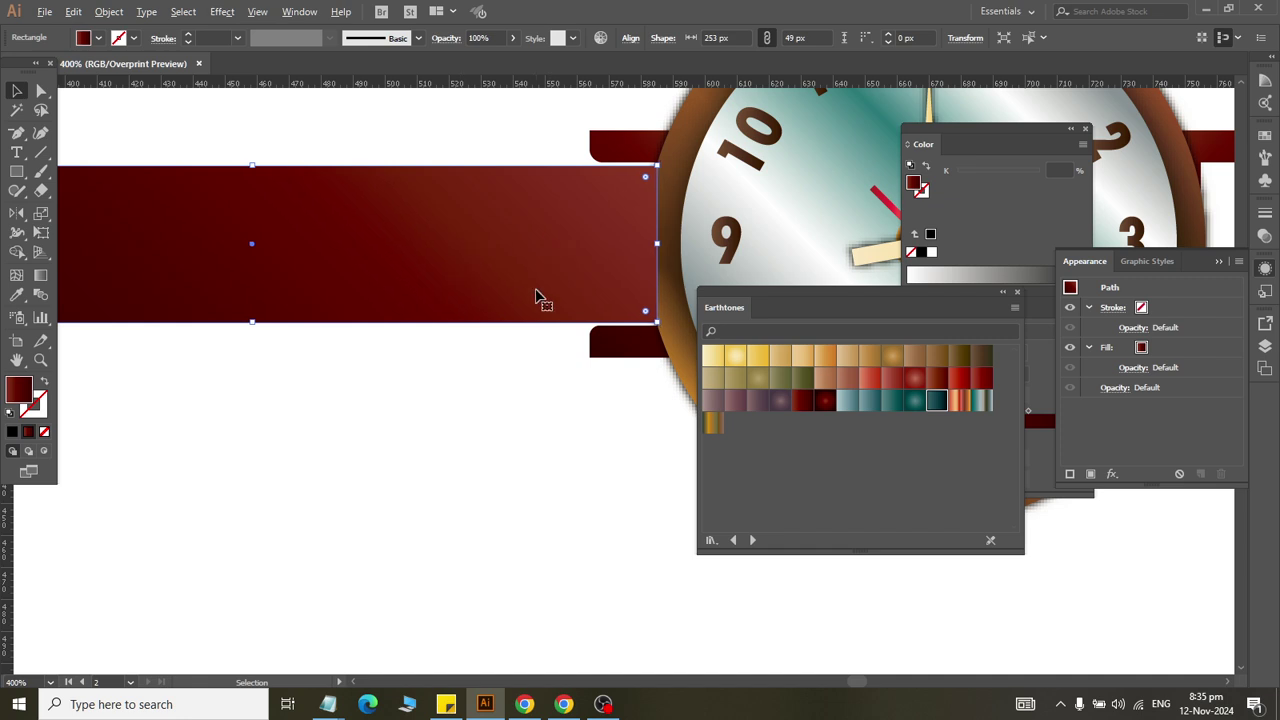
key("Left")
key("Left")
key("Left")
key("Left")
key("Left")
key("Left")
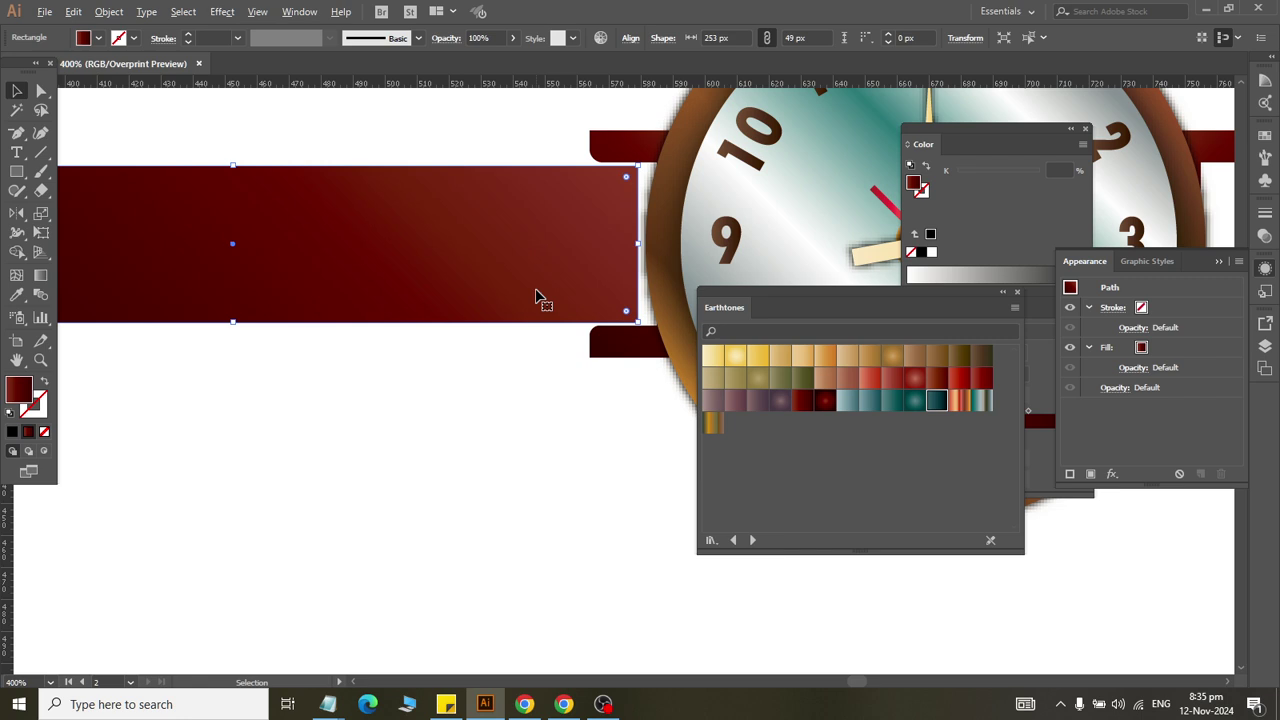
key("Left")
key("Left")
key("Left")
key("Right")
key("Right")
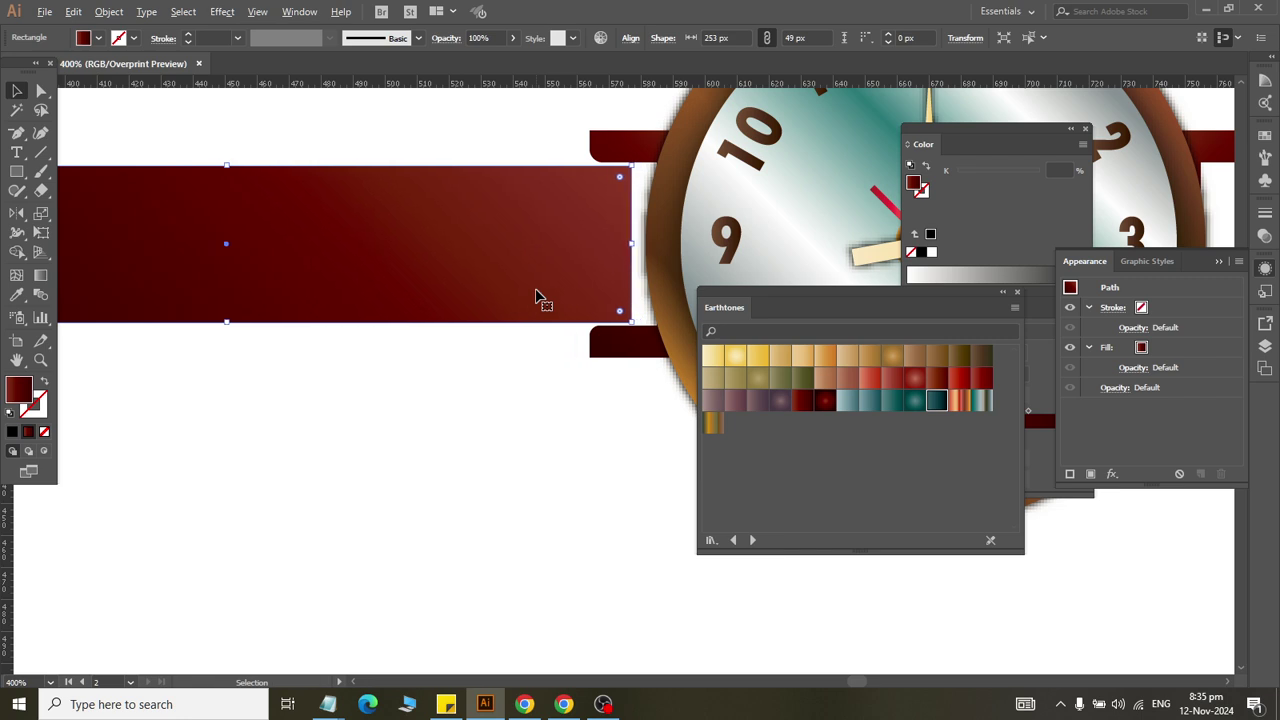
key("Right")
key("Right")
key("Right")
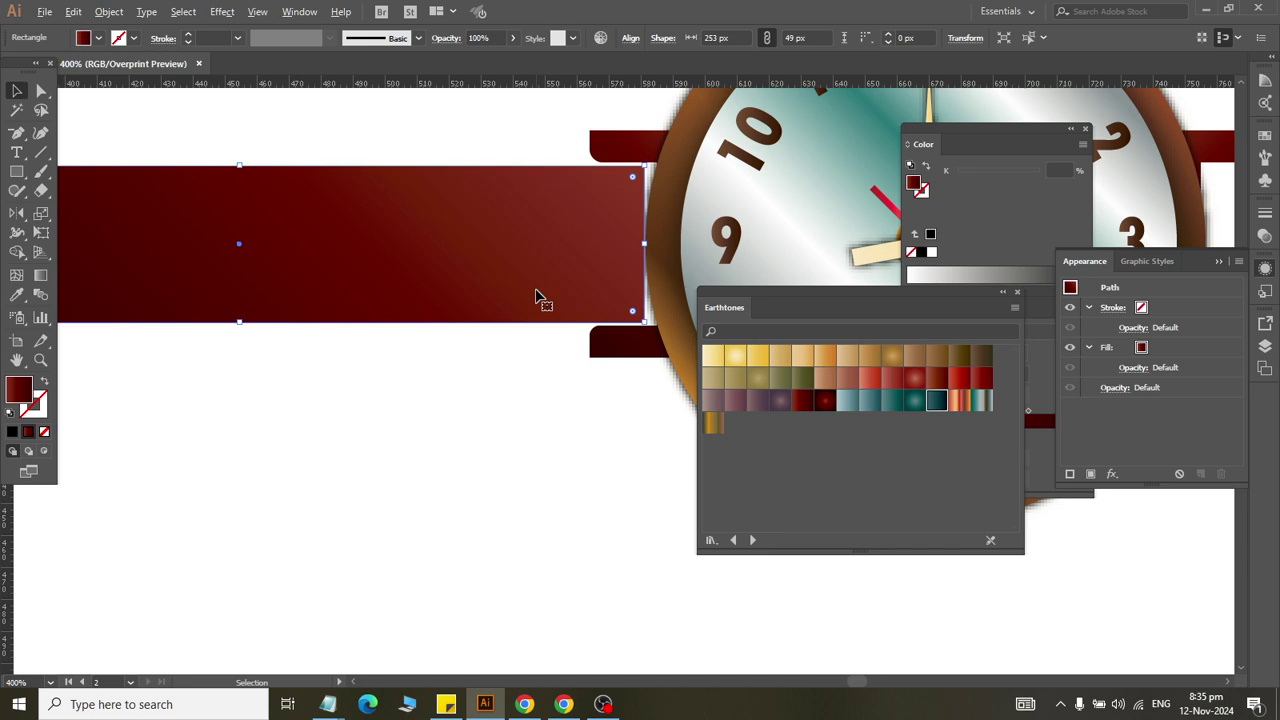
left_click(459, 404)
scroll(459, 404, "down", 2)
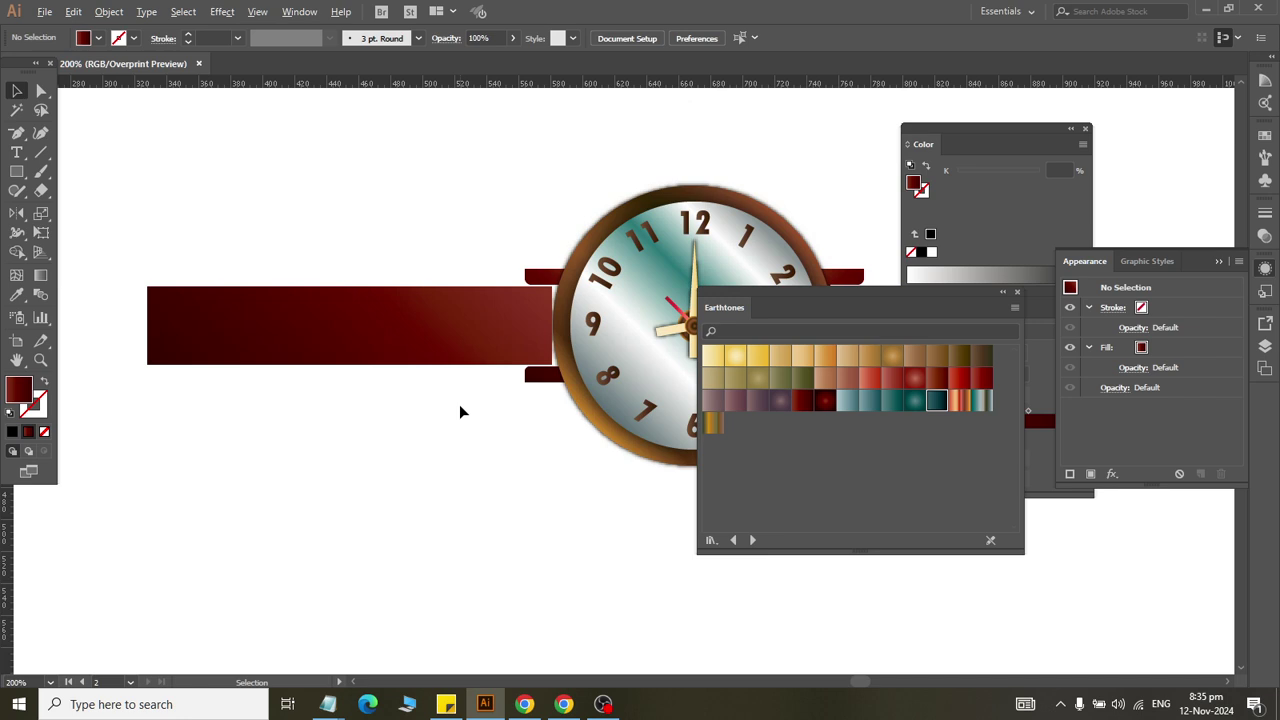
Step: Shift the left strap two nudges back left for a clean join with the case
left_click(392, 324)
key("Left")
key("Left")
key("Left")
key("Left")
key("Left")
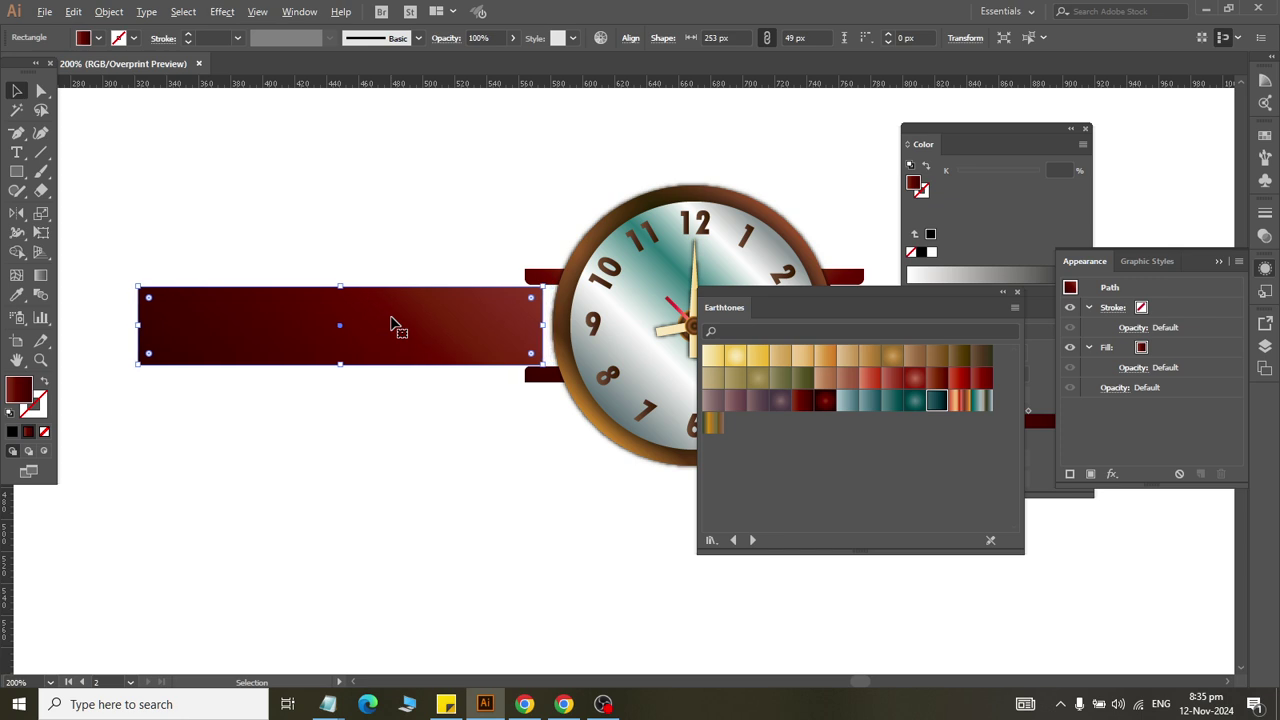
key("Left")
key("Left")
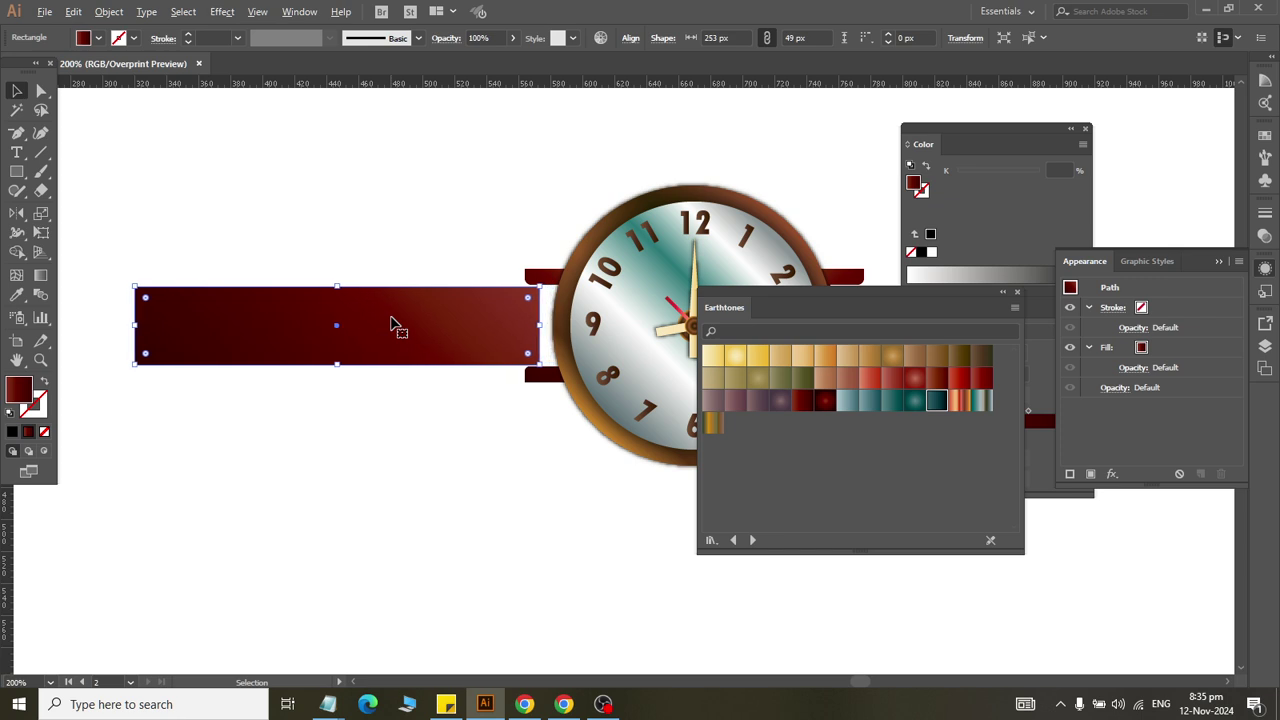
scroll(540, 225, "up", 2)
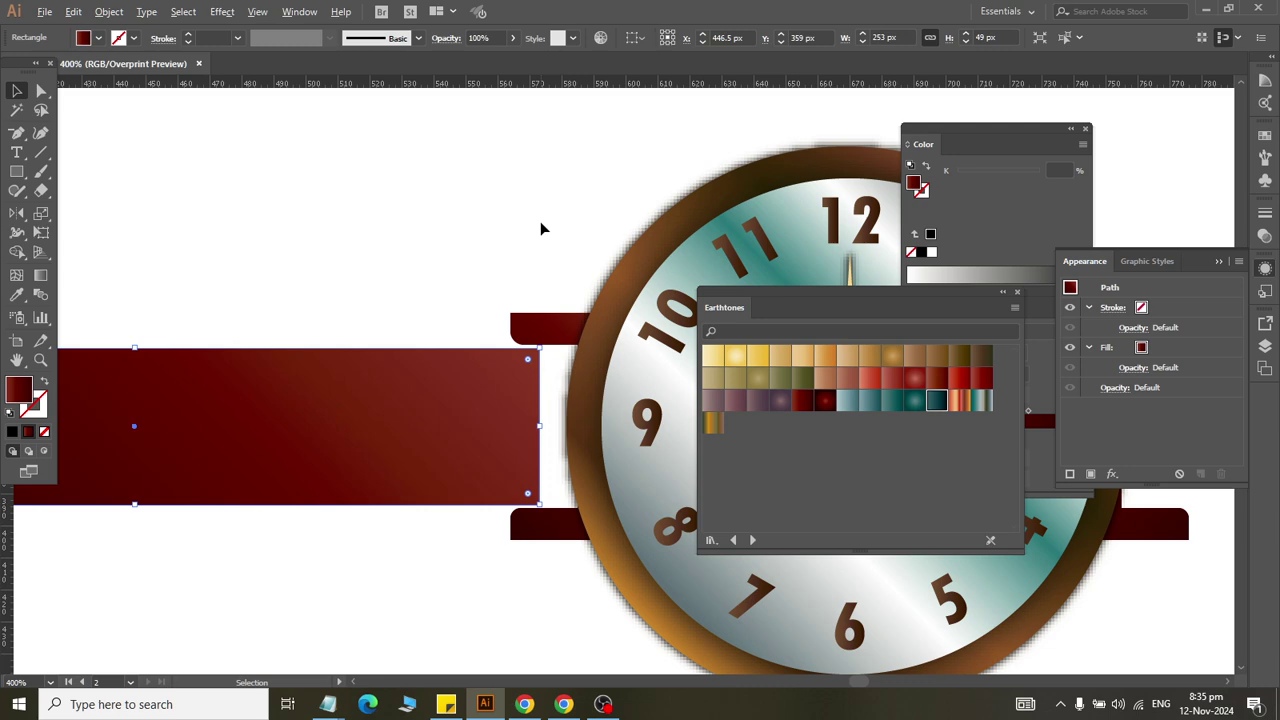
scroll(540, 221, "down", 1)
scroll(540, 221, "down", 2)
left_click(570, 414)
scroll(570, 414, "right", 3)
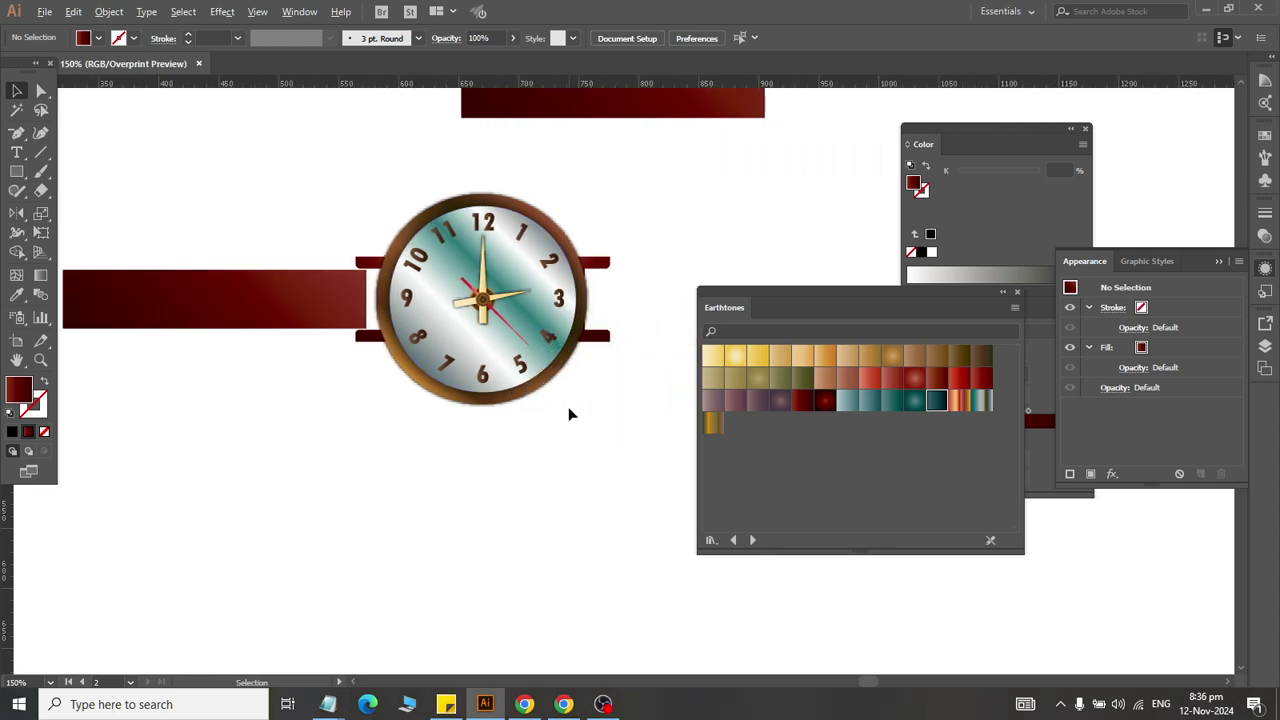
Step: Reflect a copy of the left strap across the clock centre to form the right strap
left_click(208, 299)
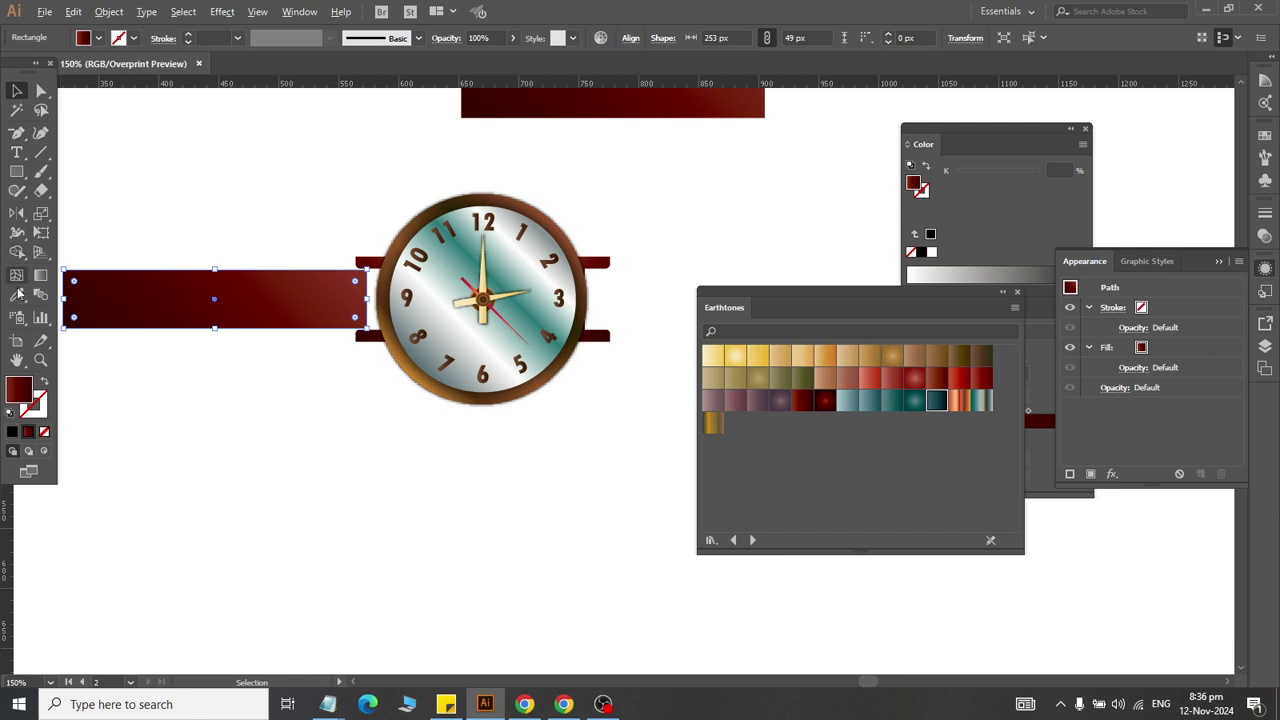
left_click(16, 215)
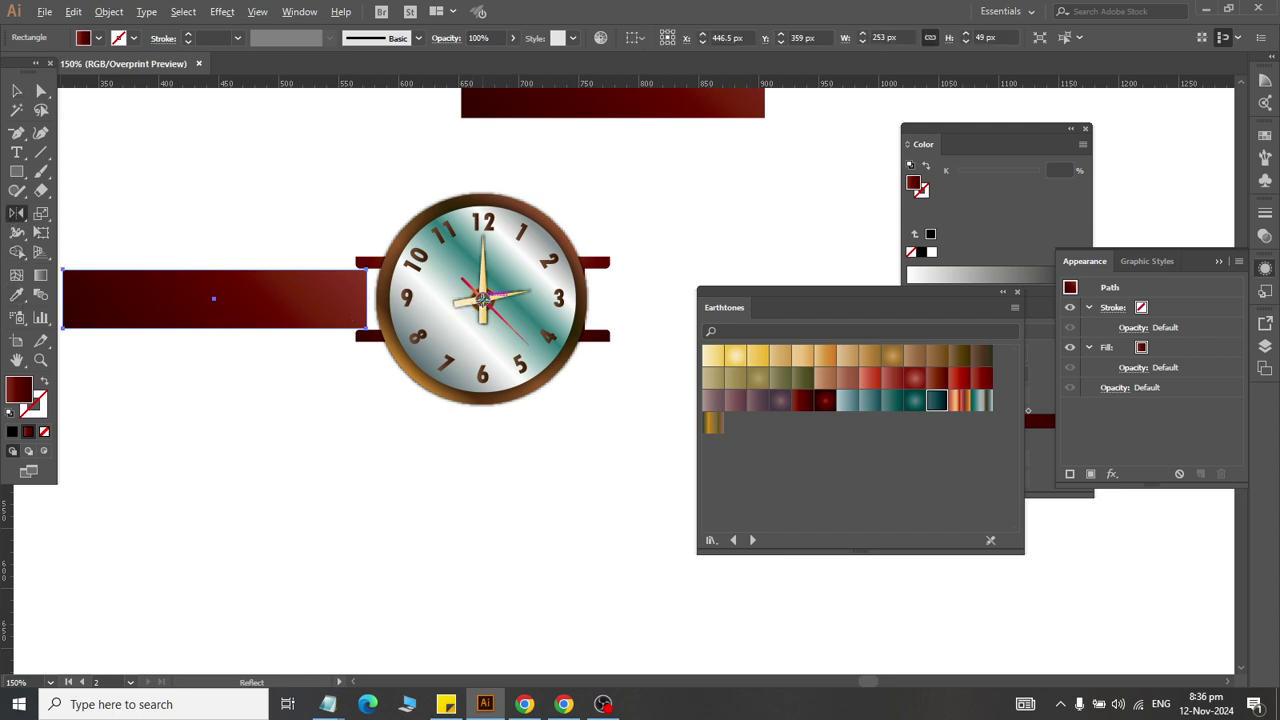
left_click(482, 298, "alt")
key("Escape")
left_click_drag(80, 263, 482, 150)
left_click(16, 90)
Step: Shorten the right strap to about 189 px wide
scroll(230, 320, "right", 3)
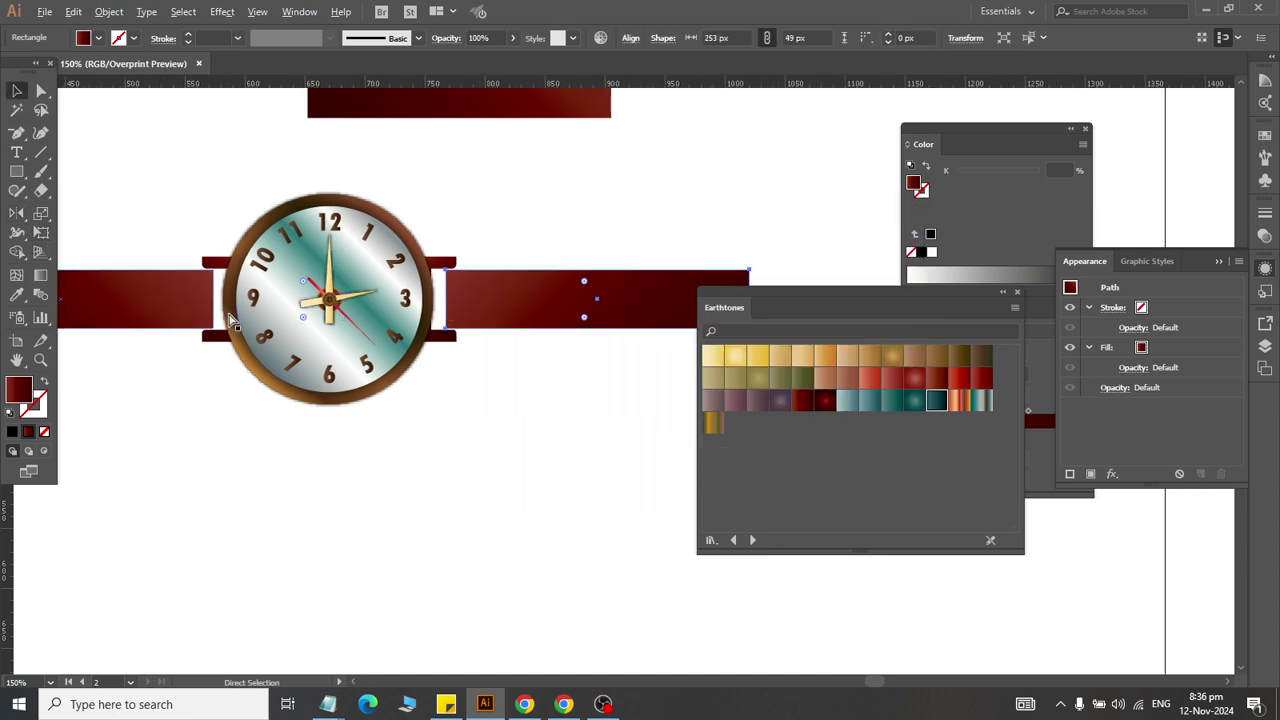
scroll(229, 314, "right", 3)
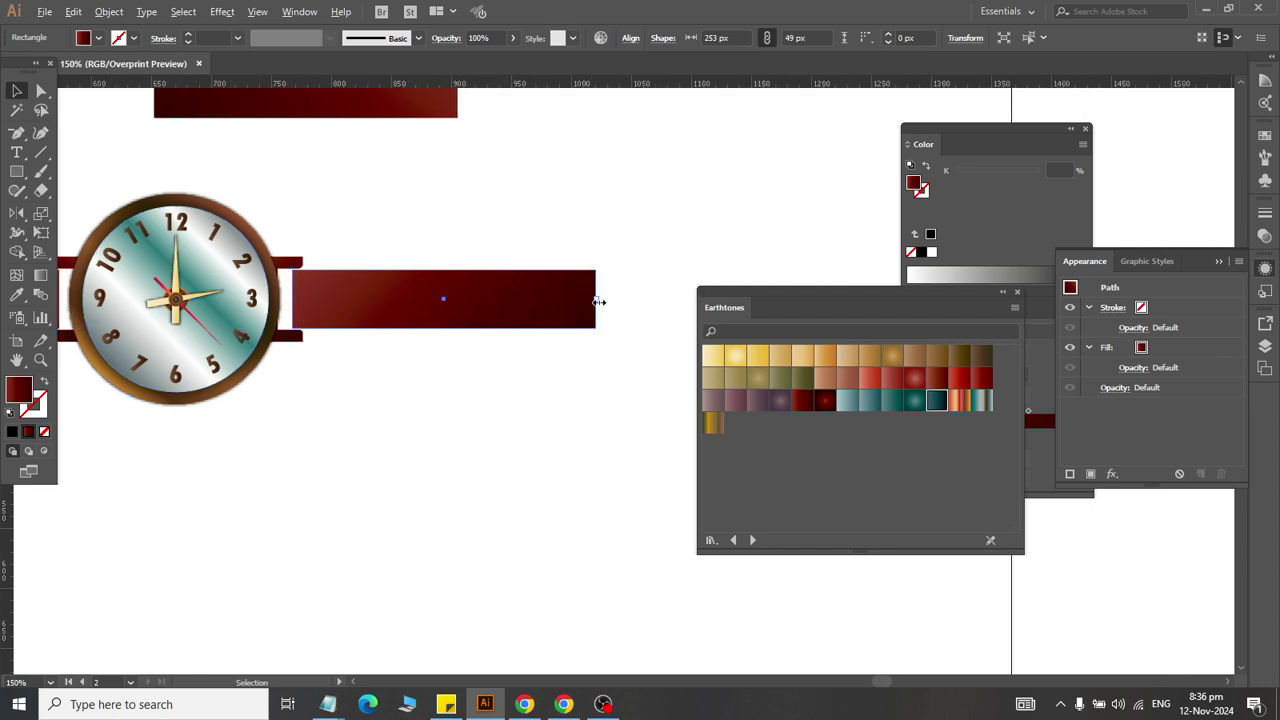
left_click_drag(598, 301, 508, 302)
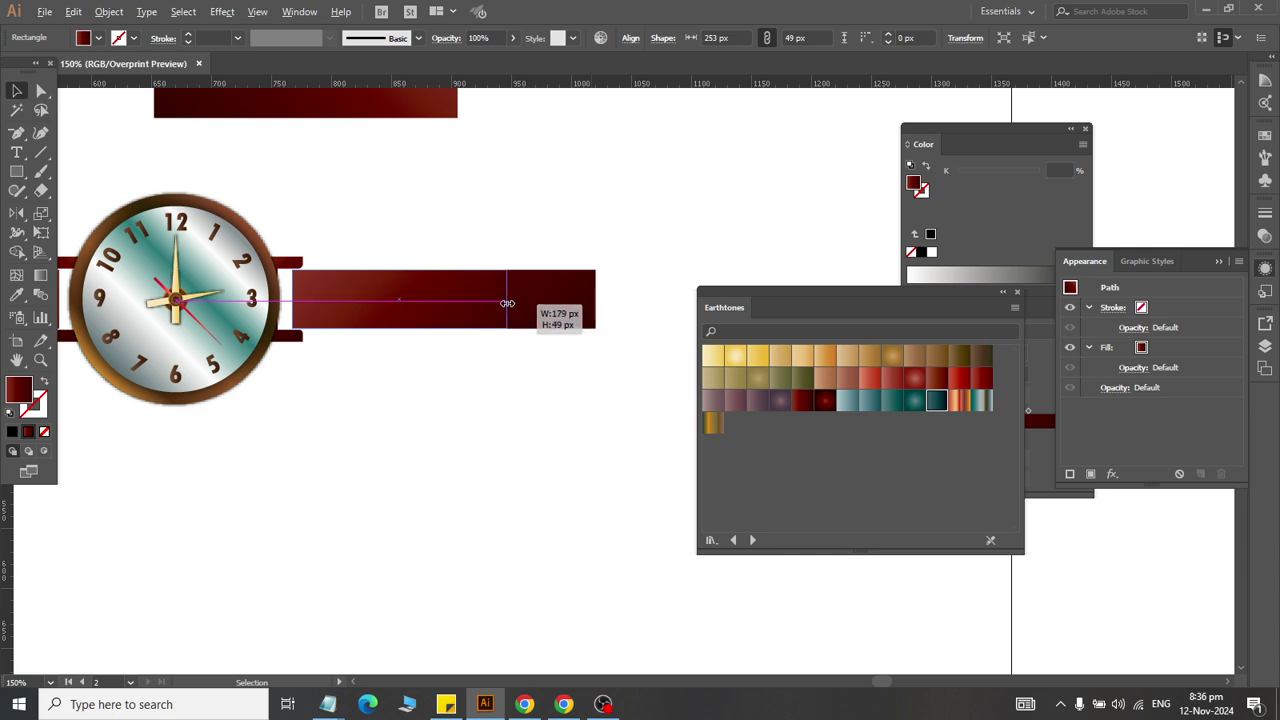
left_click_drag(507, 303, 519, 302)
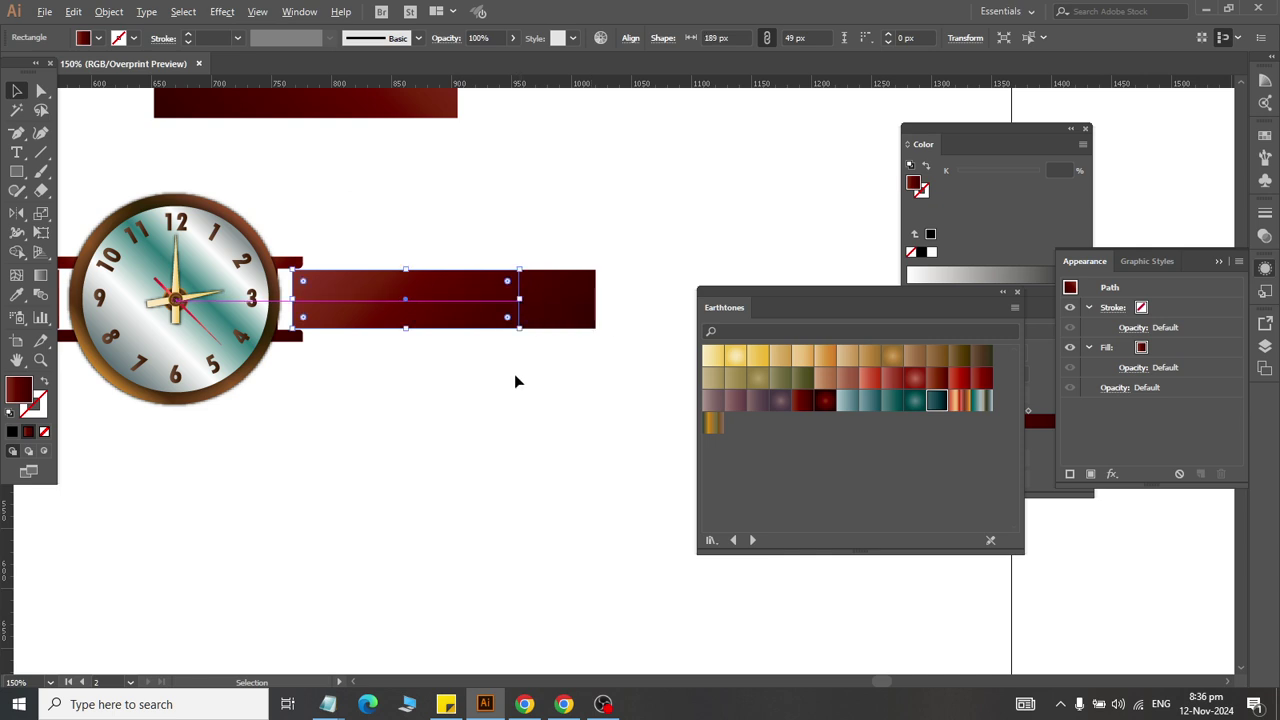
left_click(500, 379)
Step: Lengthen the left strap farther to the left
scroll(390, 405, "left", 7)
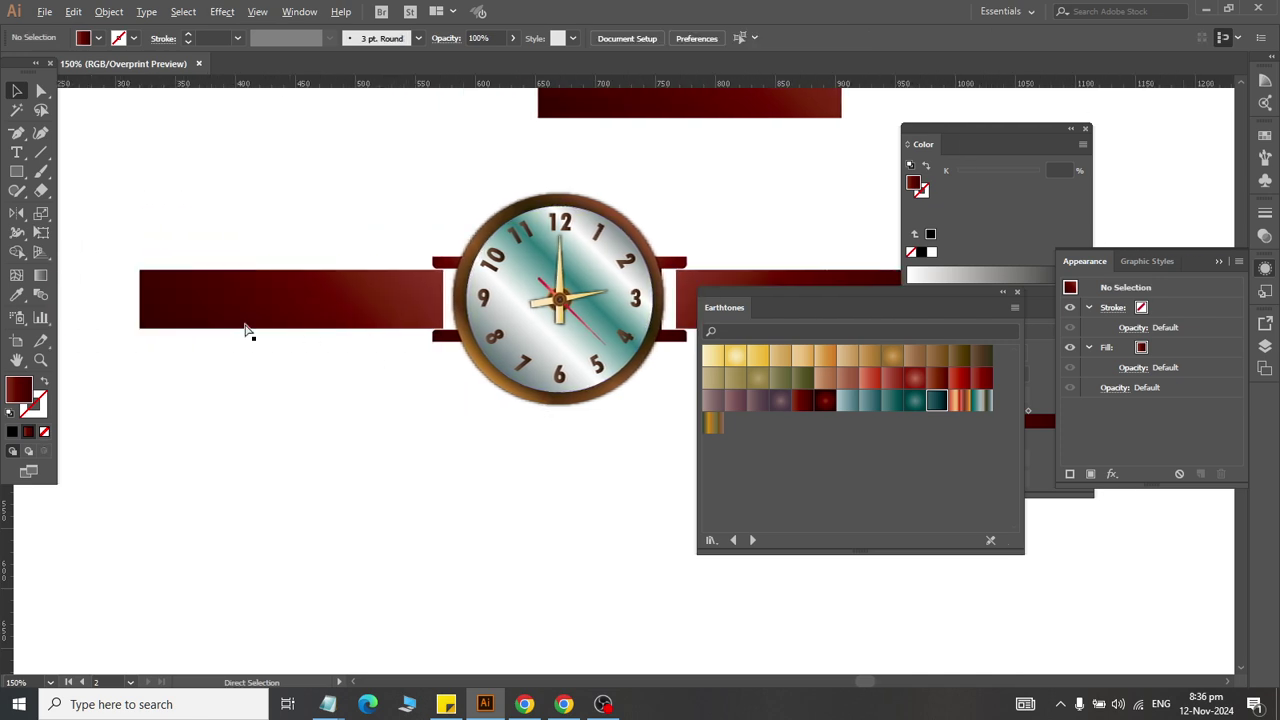
scroll(234, 317, "left", 4)
left_click(340, 310)
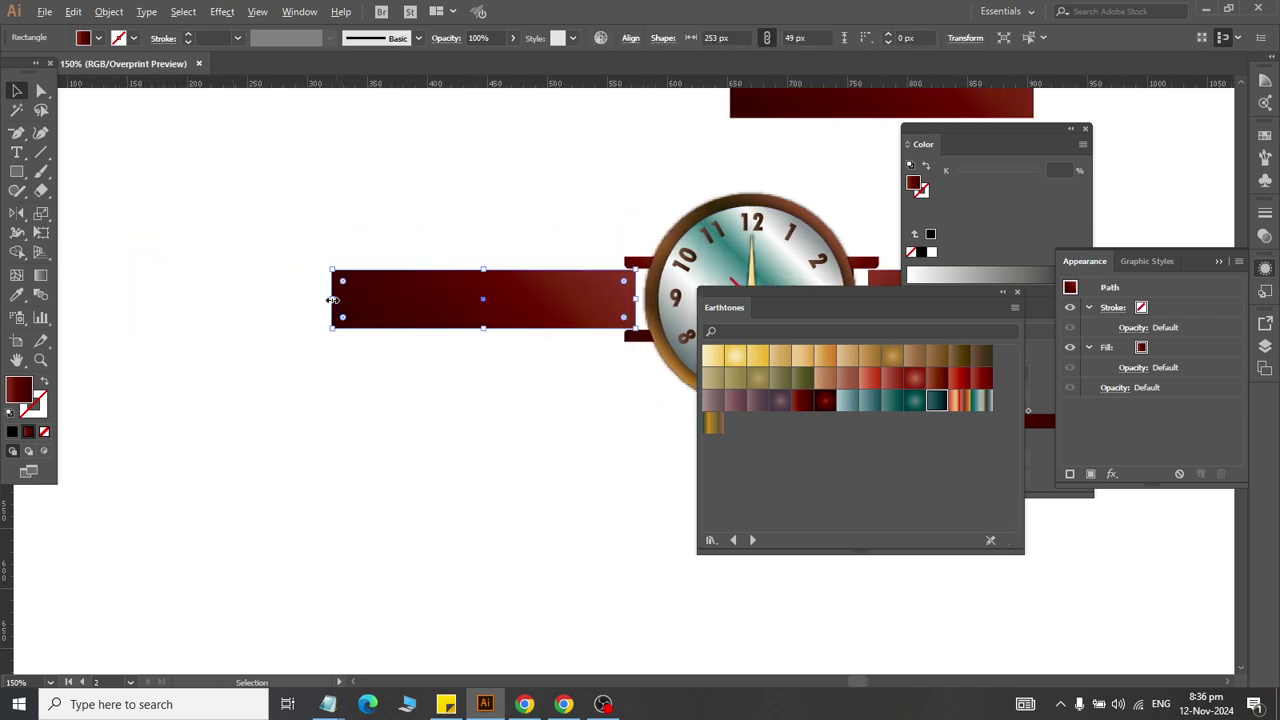
left_click_drag(333, 299, 279, 299)
Step: Lower the left strap's top-left anchor three nudges to slant its top edge
left_click(278, 405)
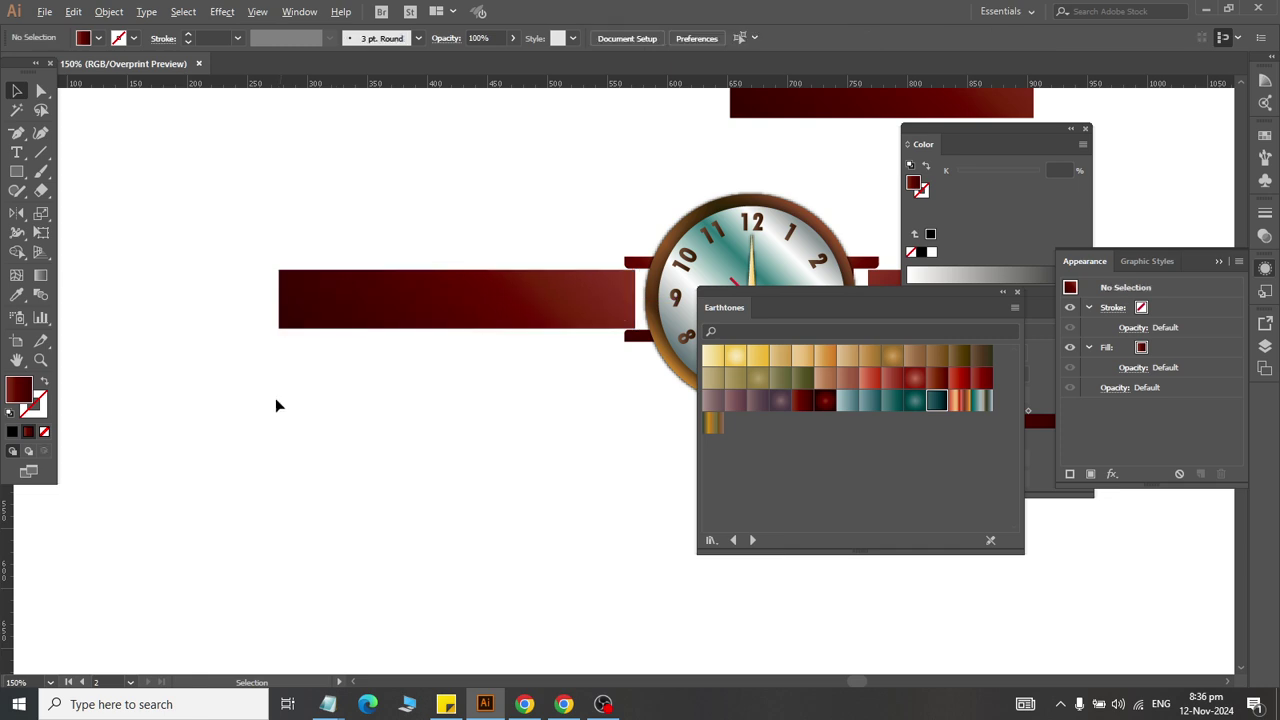
scroll(268, 387, "up", 1)
scroll(268, 387, "up", 1)
left_click(41, 91)
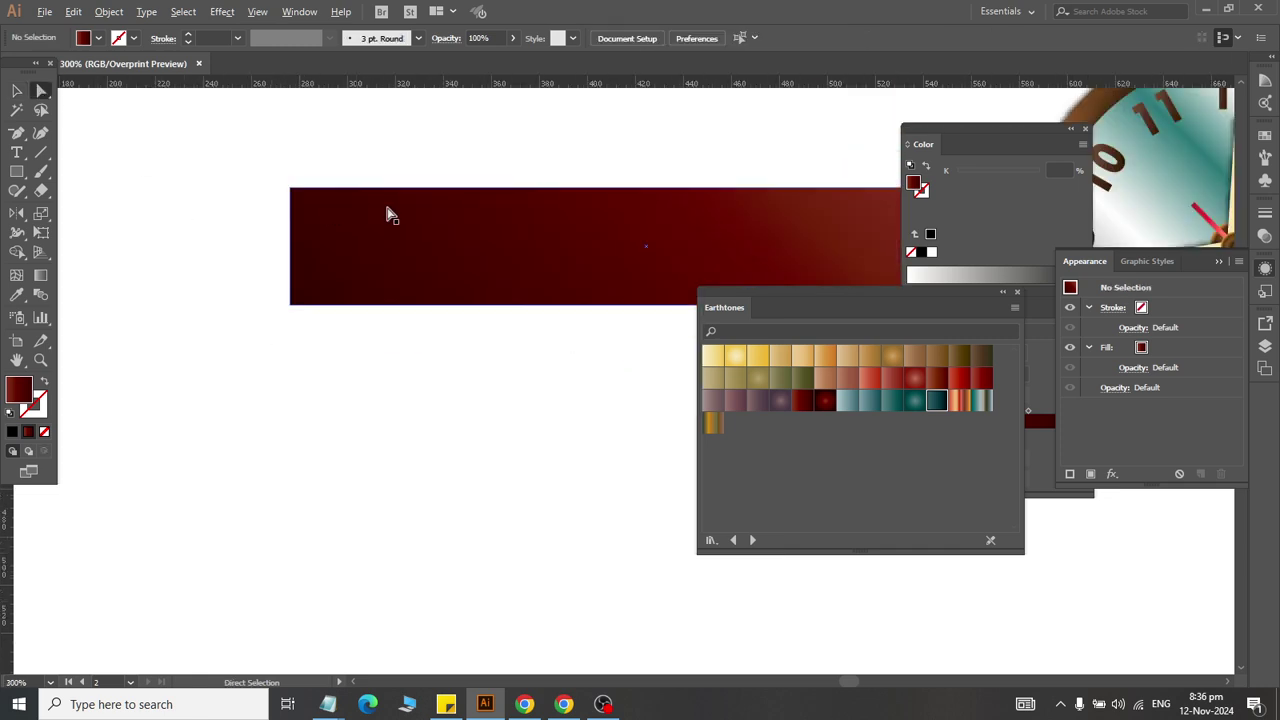
scroll(390, 213, "down", 5)
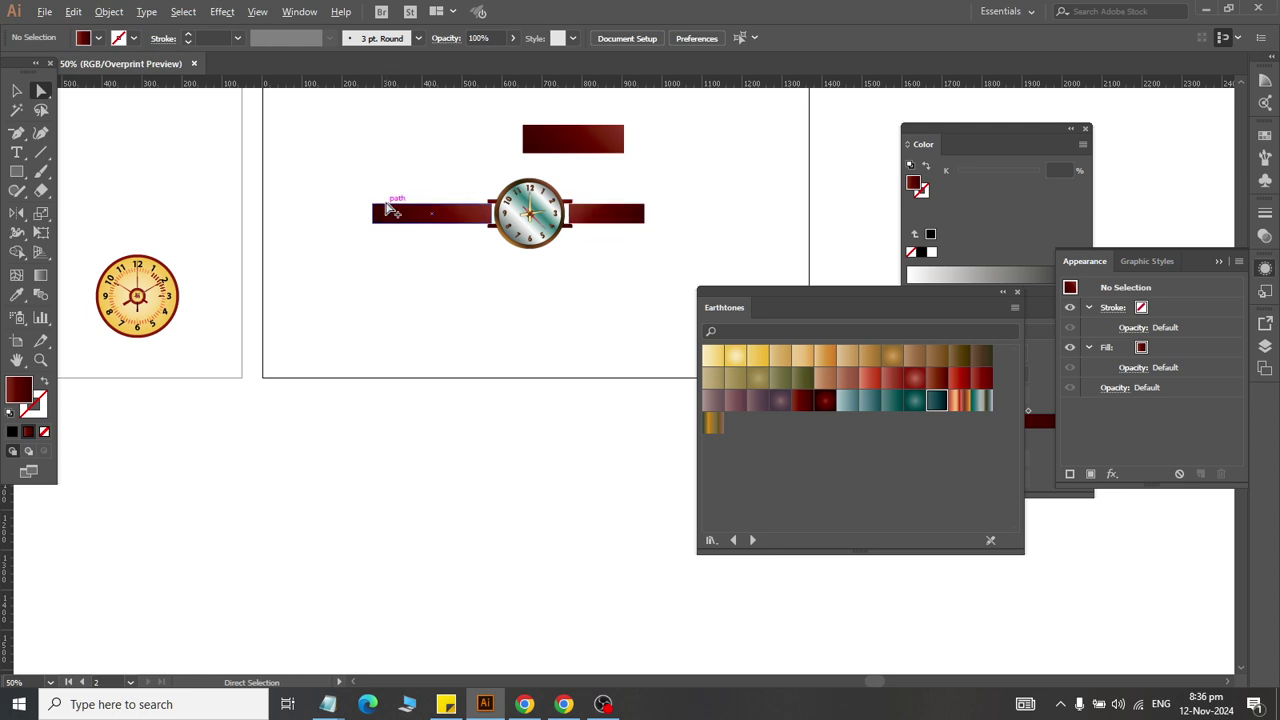
scroll(388, 208, "up", 2)
scroll(360, 213, "up", 2)
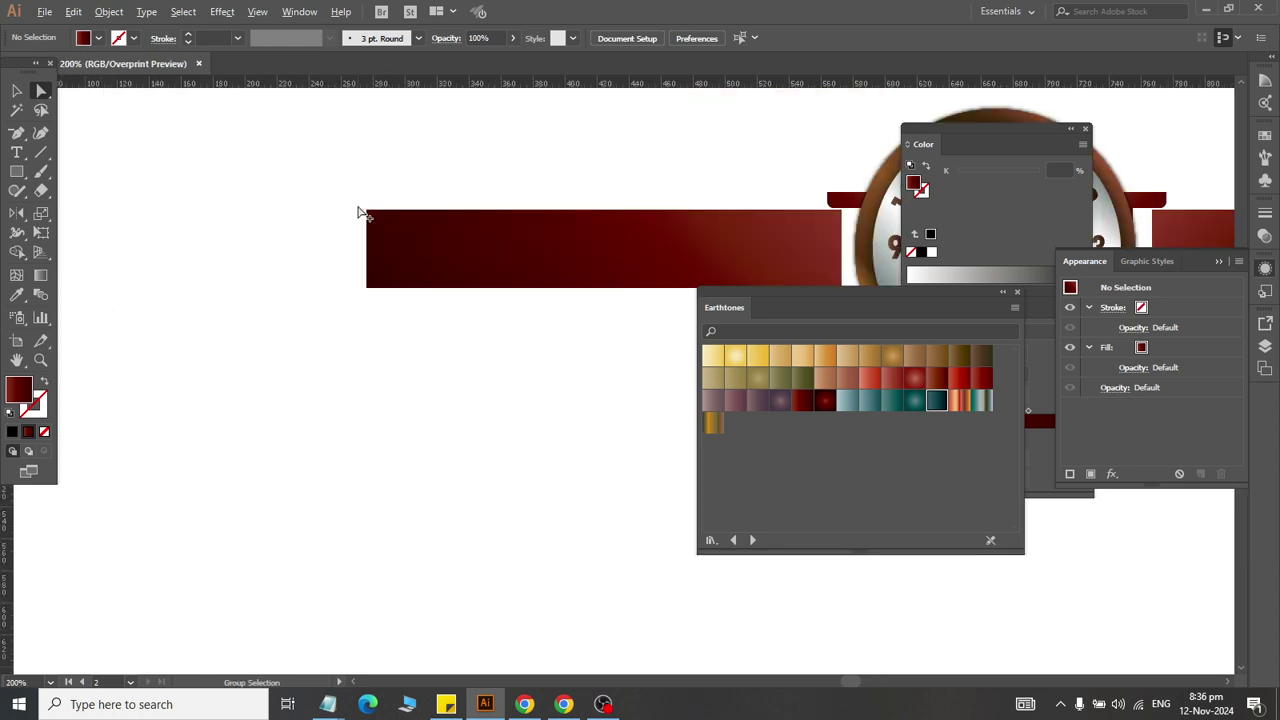
scroll(360, 222, "up", 1)
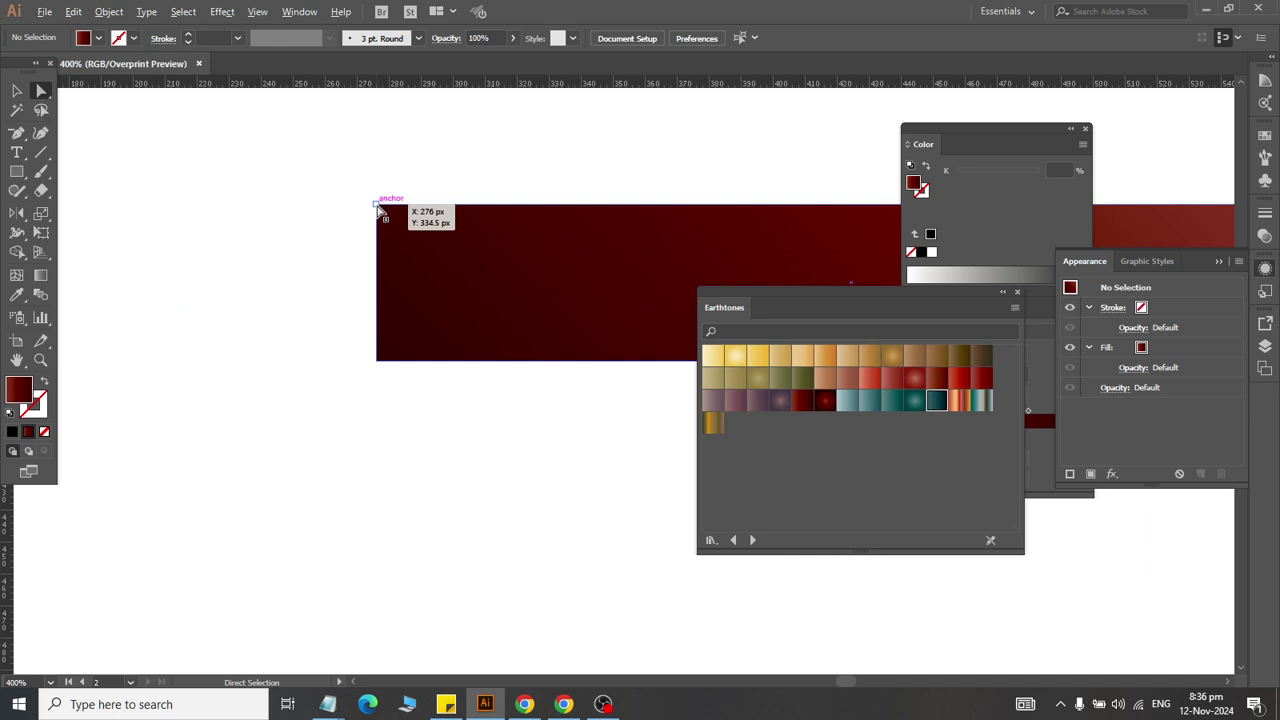
left_click(378, 206)
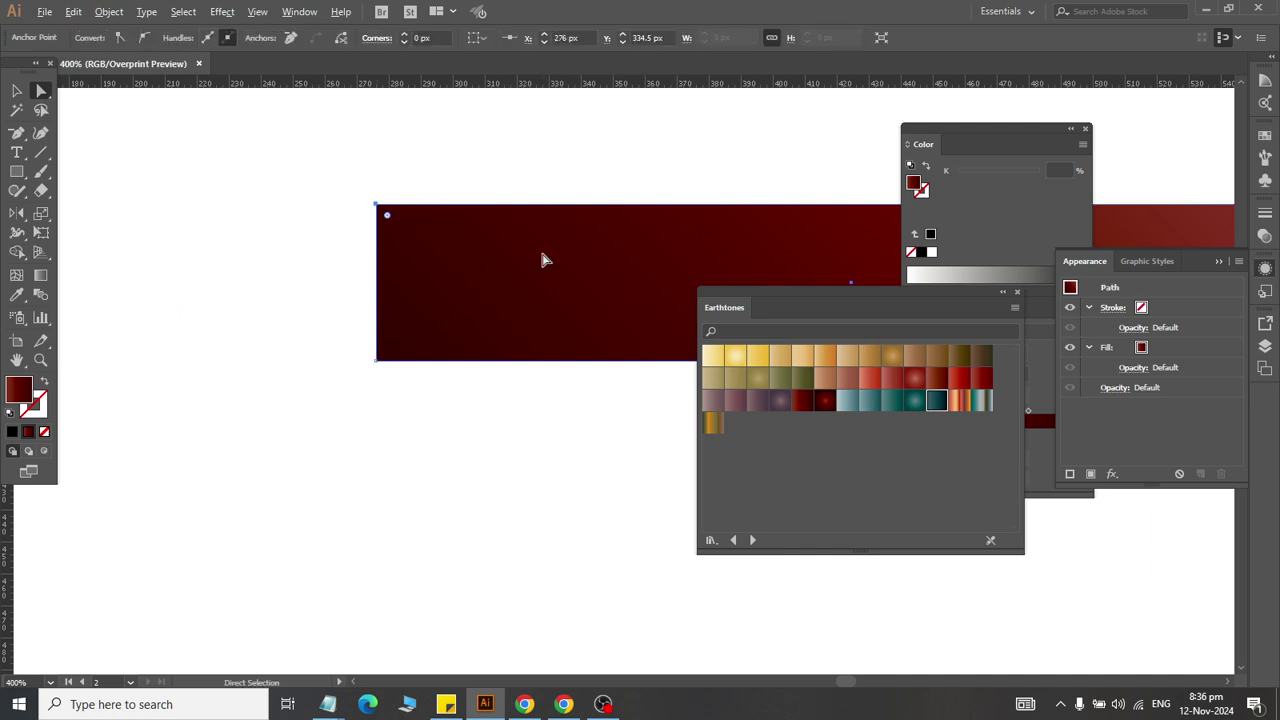
key("Down")
key("Down")
key("Down")
key("Down")
key("Down")
key("Down")
key("Down")
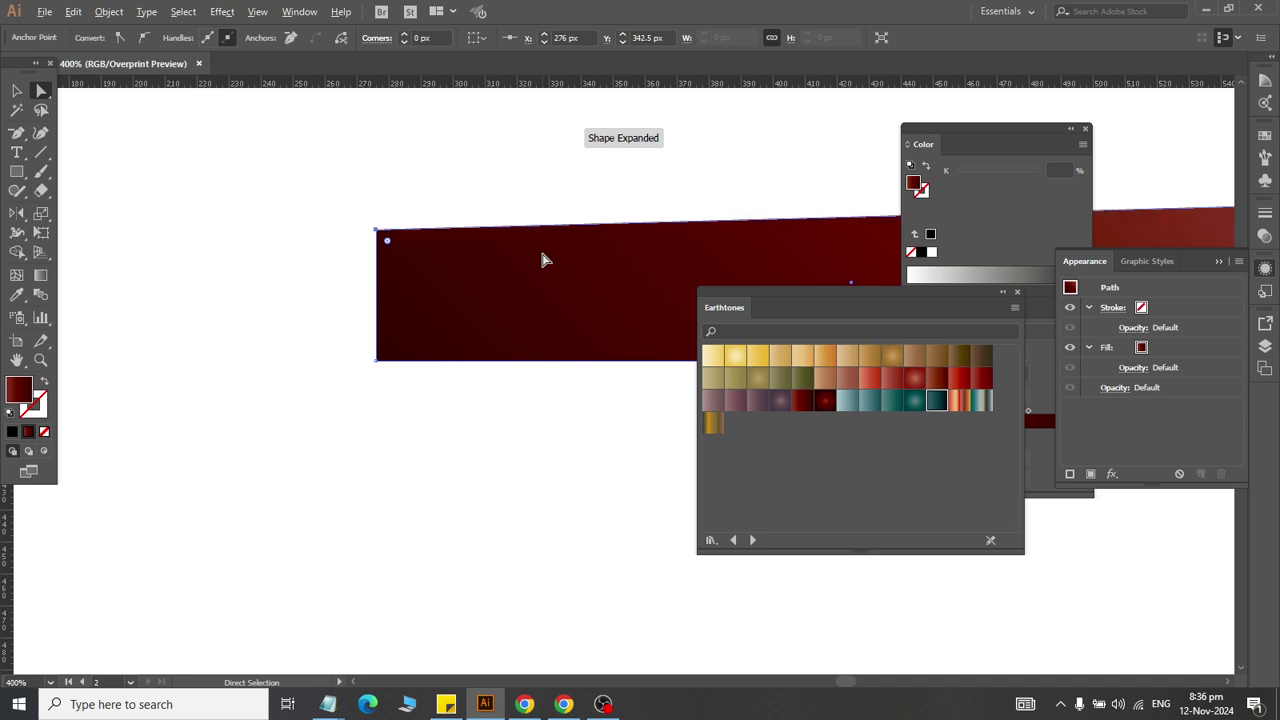
key("Down")
key("Down")
key("Down")
key("Down")
key("Down")
key("Down")
key("Down")
key("Down")
key("Down")
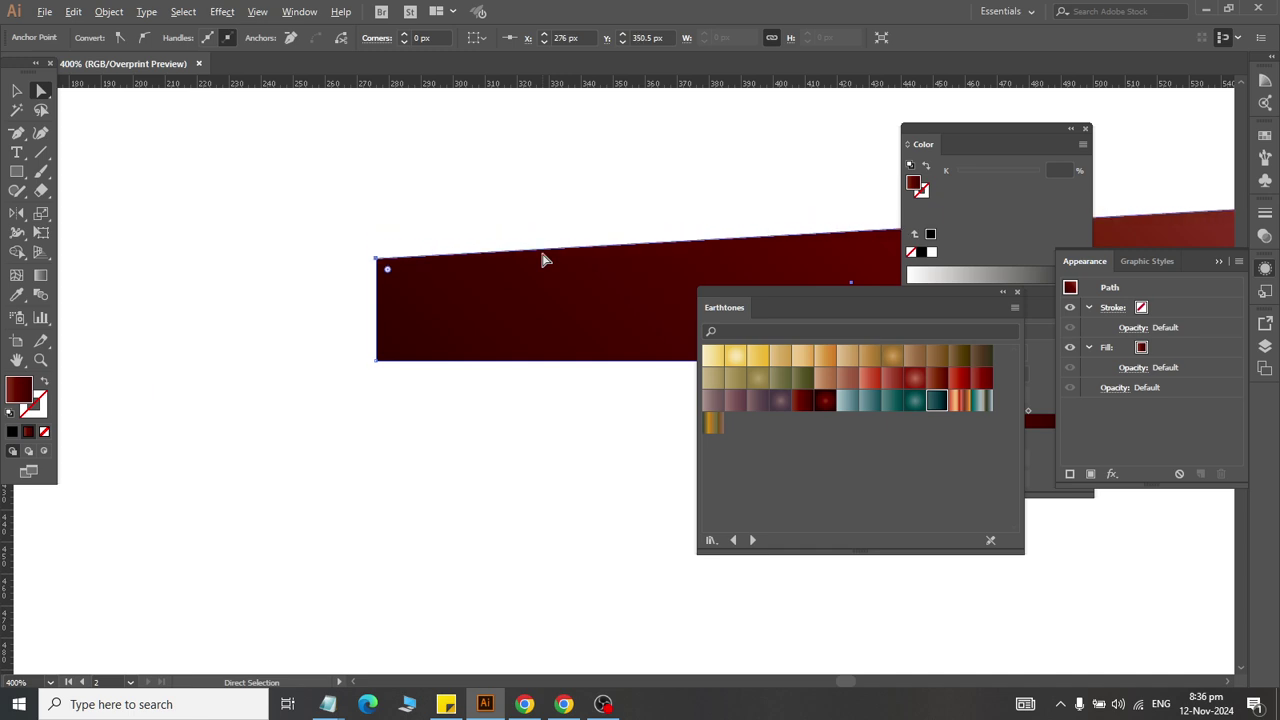
key("Down")
key("Down")
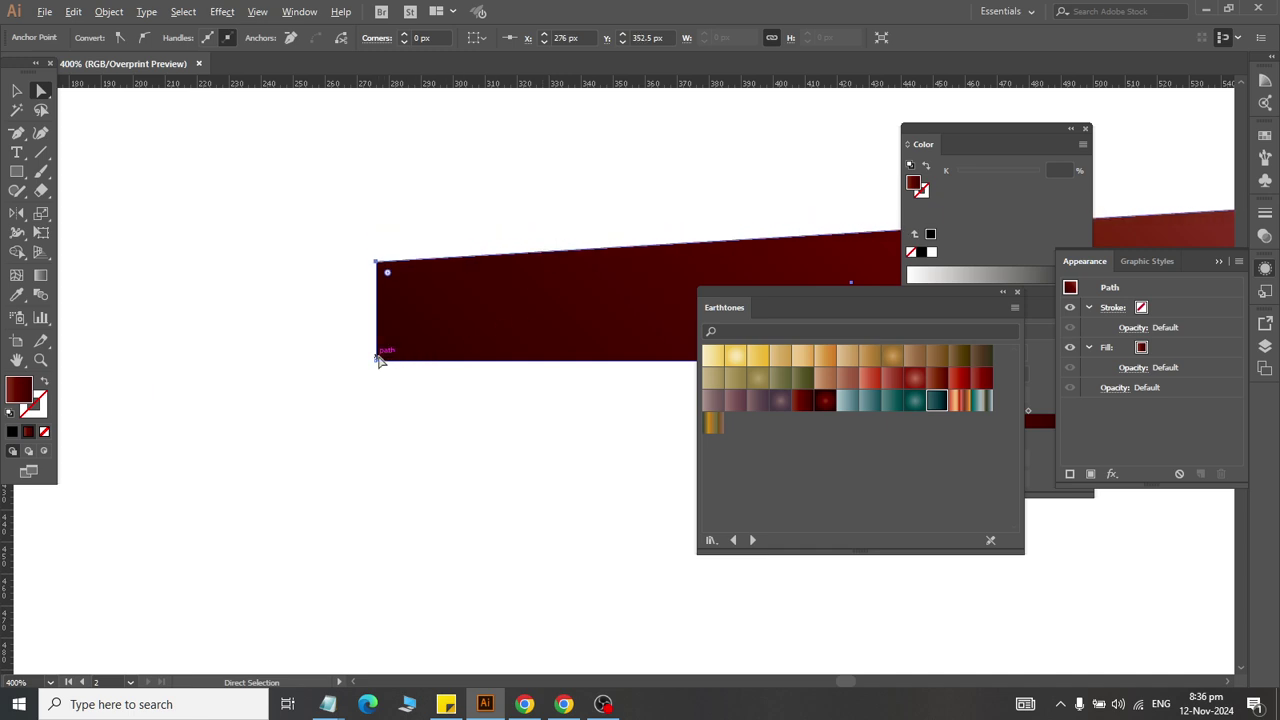
Step: Raise the strap's bottom-left anchor three nudges so the outer end narrows
left_click_drag(378, 360, 380, 366)
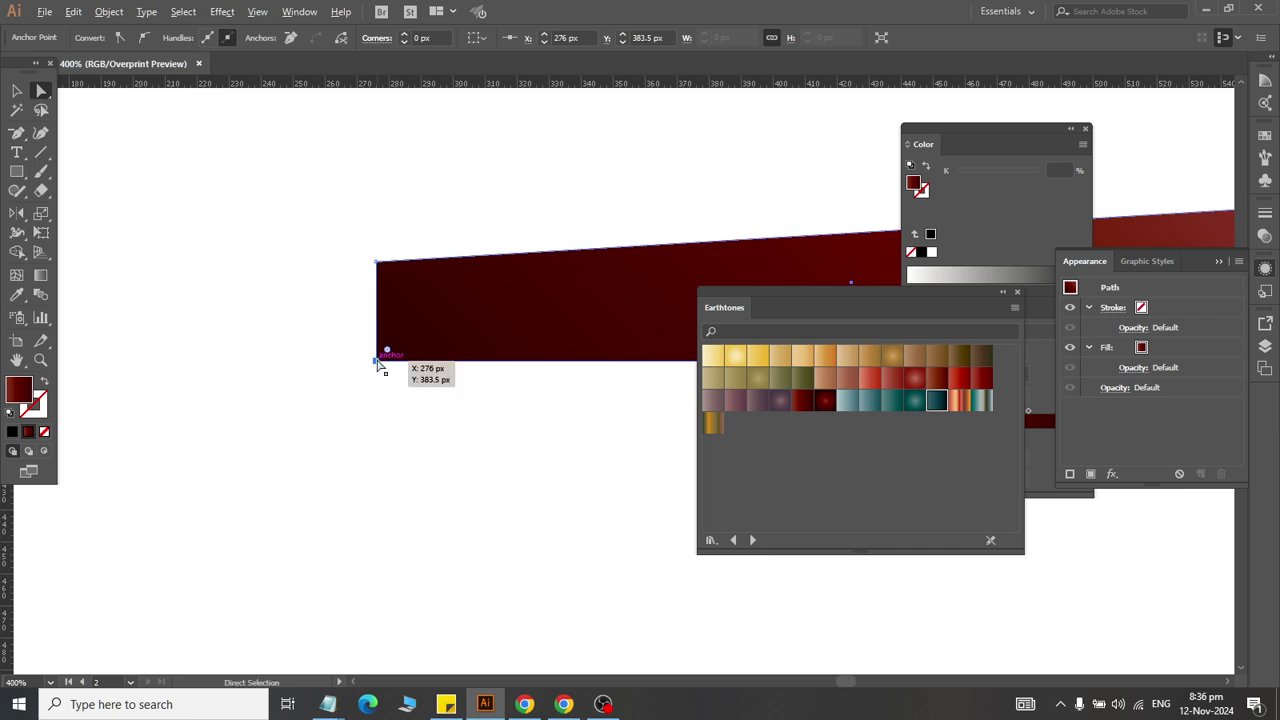
key("Up")
key("Up")
key("Up")
key("Up")
key("Up")
key("Up")
key("Up")
key("Up")
key("Up")
key("Up")
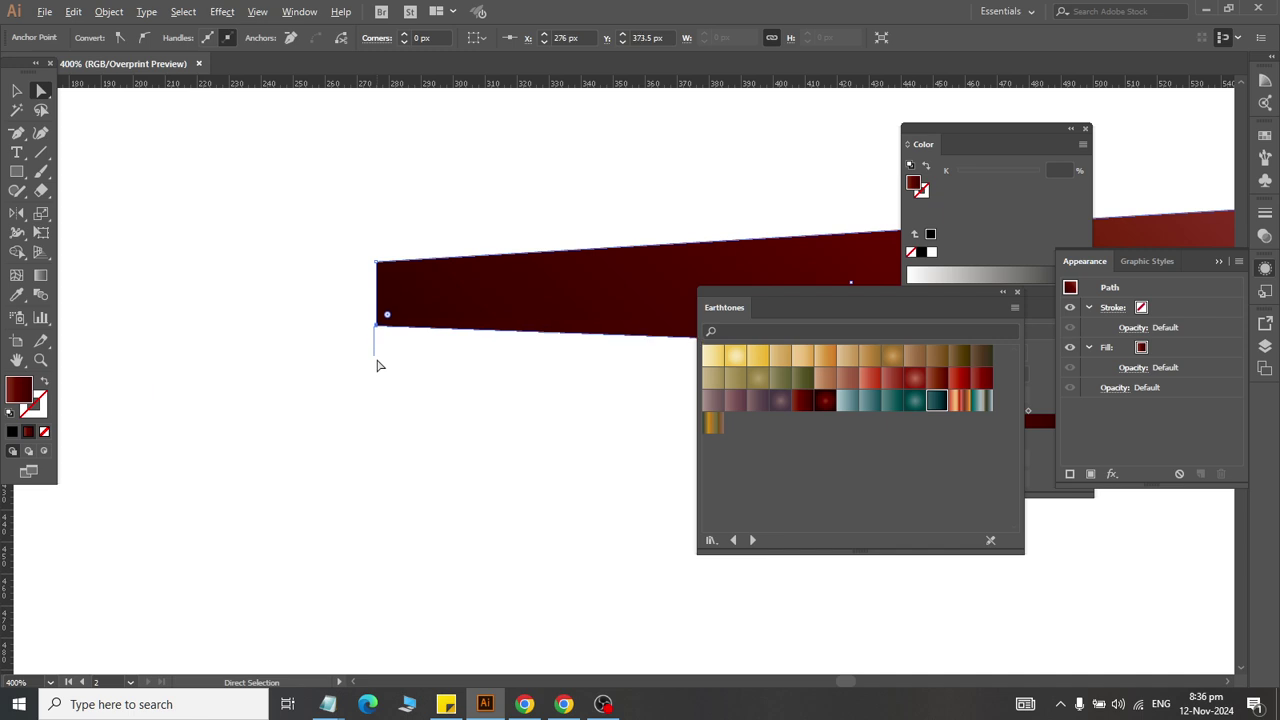
key("Up")
key("Up")
key("Up")
key("Up")
key("Up")
key("Up")
key("Up")
key("Up")
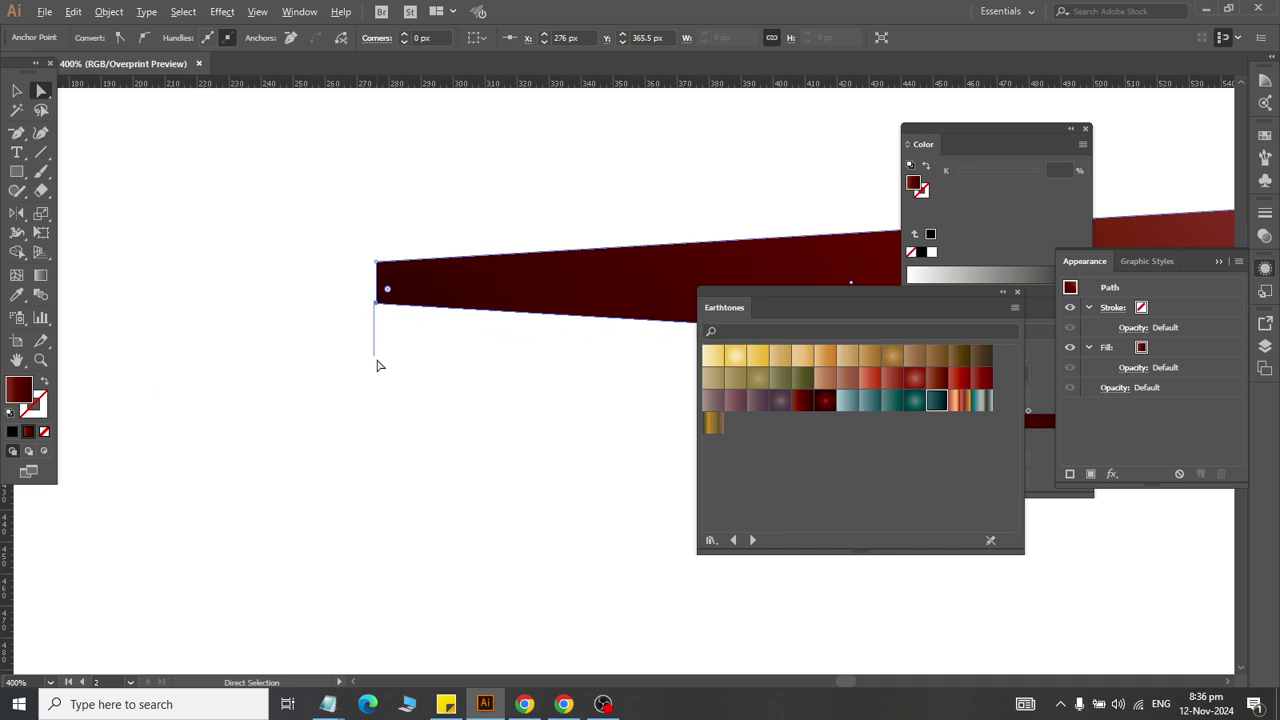
key("Up")
left_click(18, 90)
left_click(263, 287)
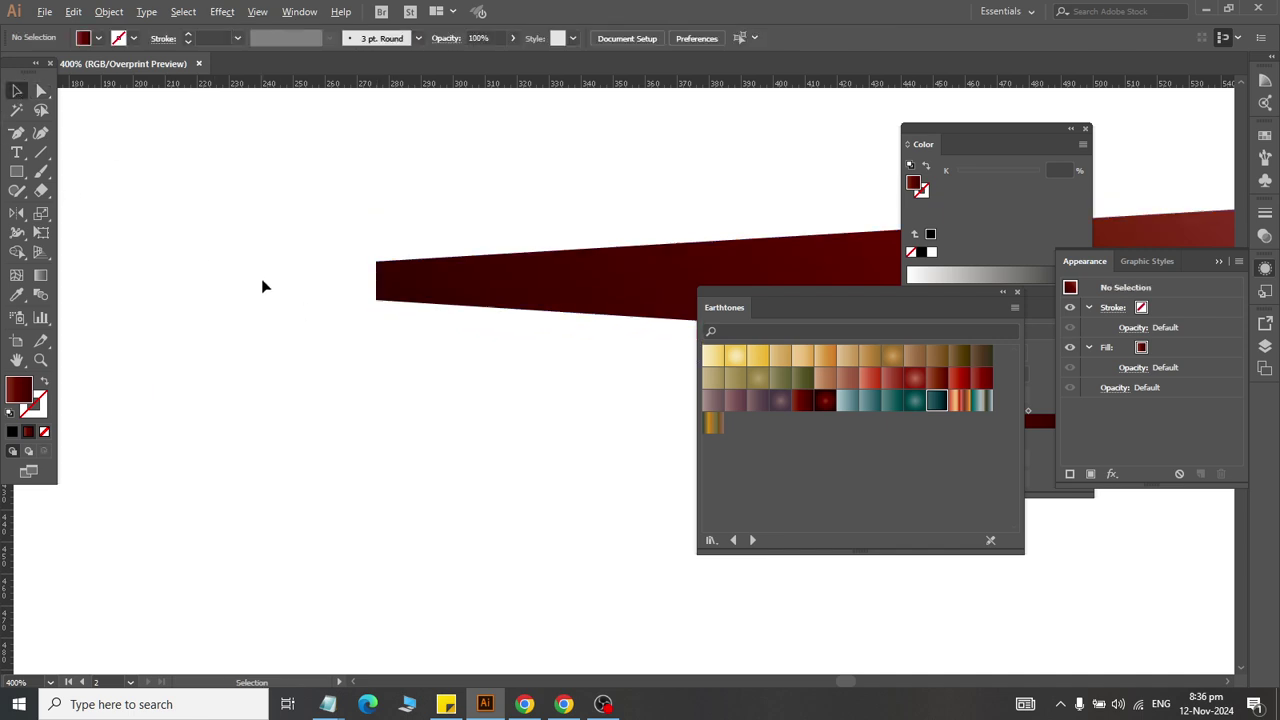
key("ctrl+minus")
key("ctrl+minus")
key("ctrl+minus")
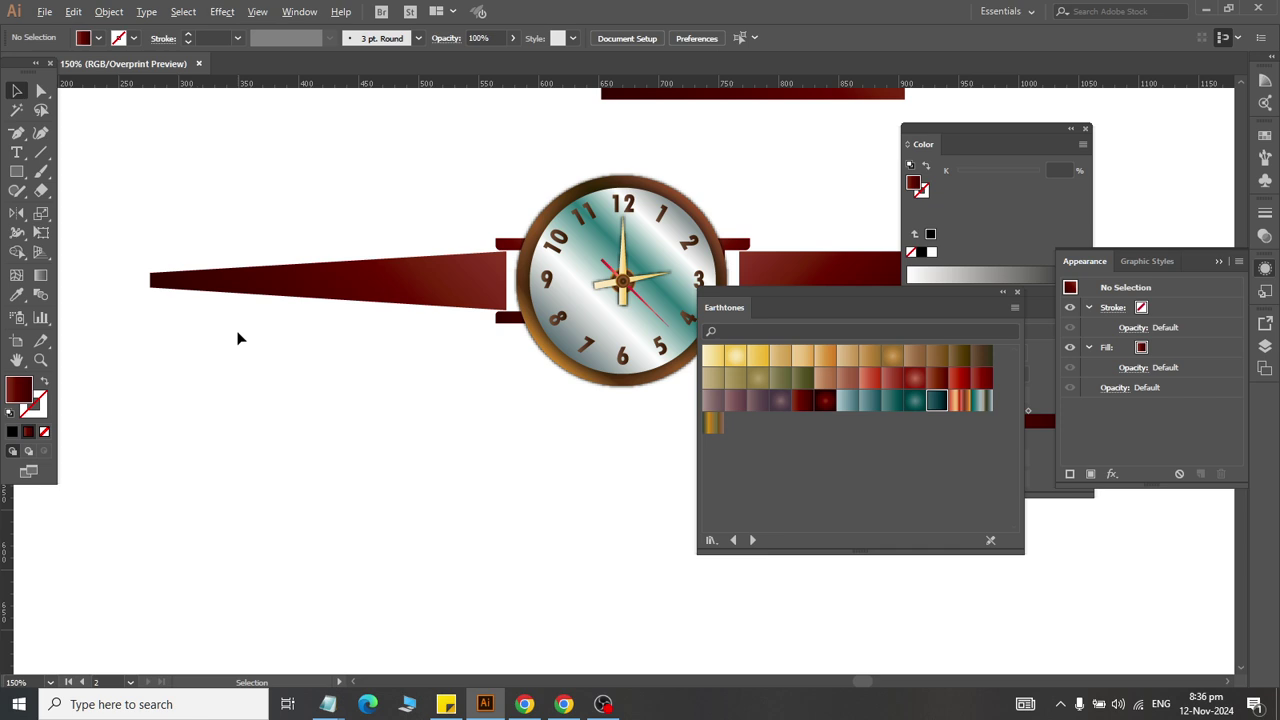
Step: Nudge the left strap's lower-left corner down one step to widen the tip
key("a")
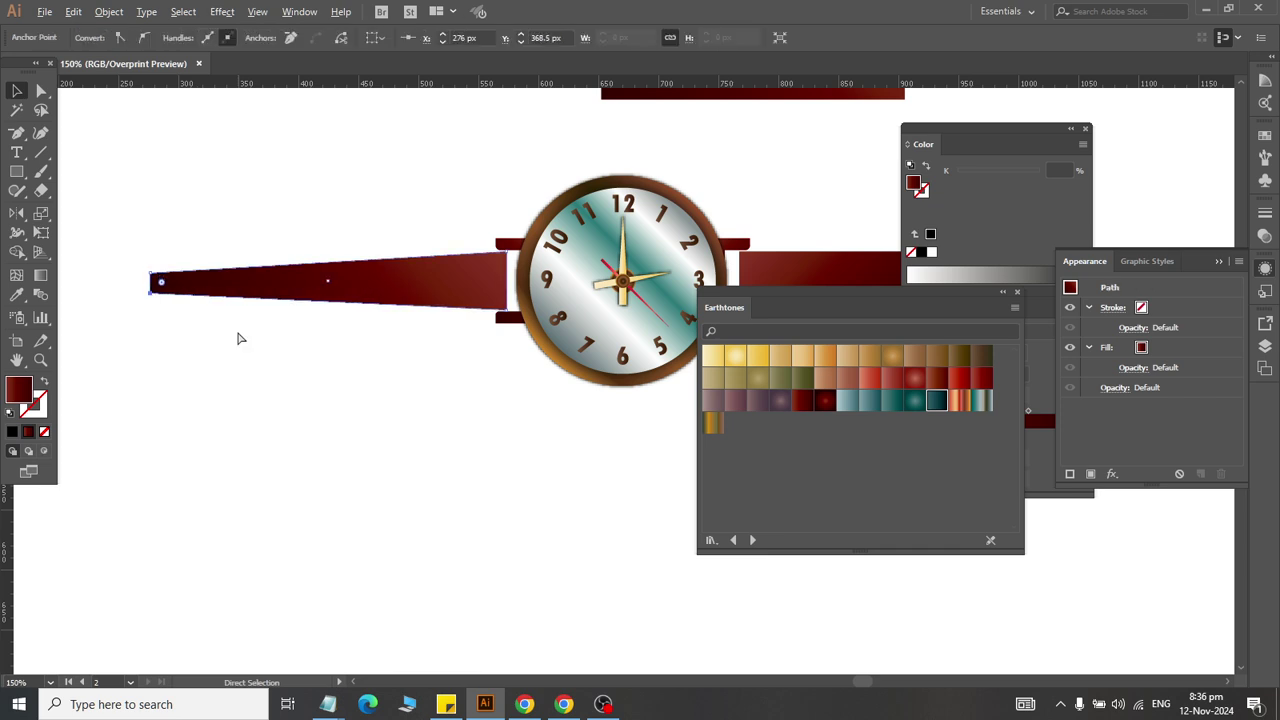
key("Down")
key("Down")
key("Down")
key("v")
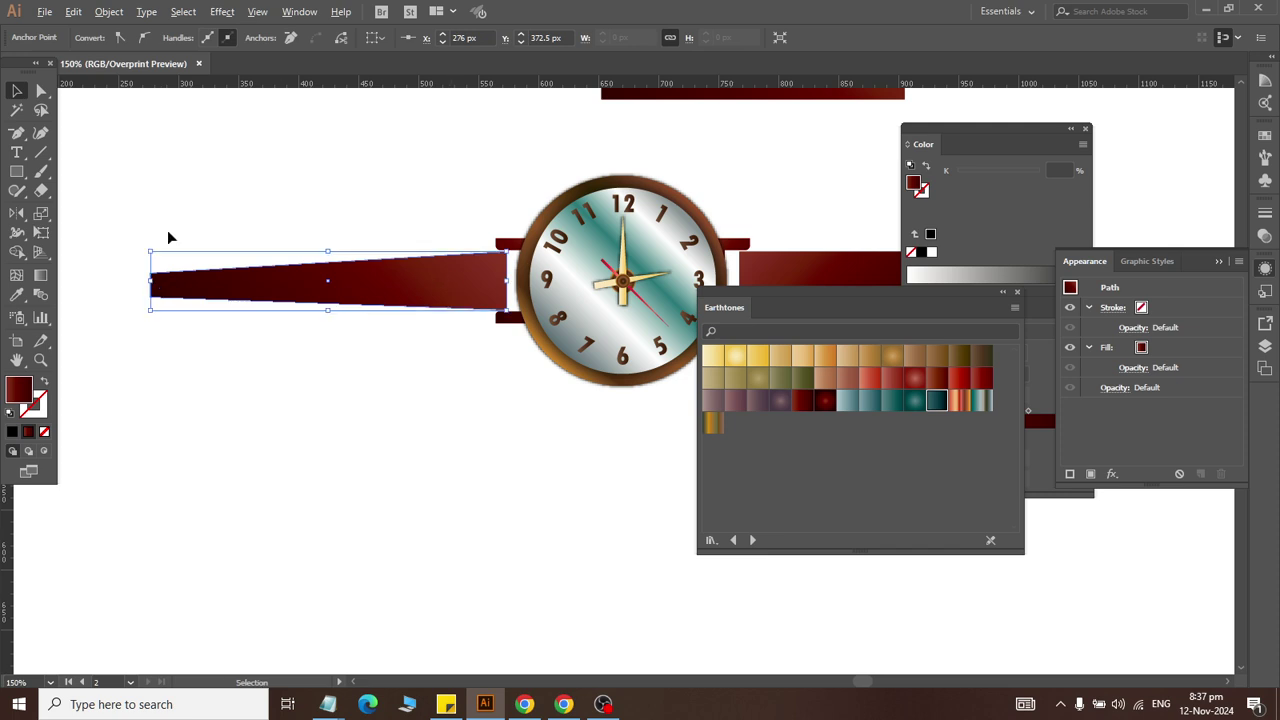
left_click(179, 234)
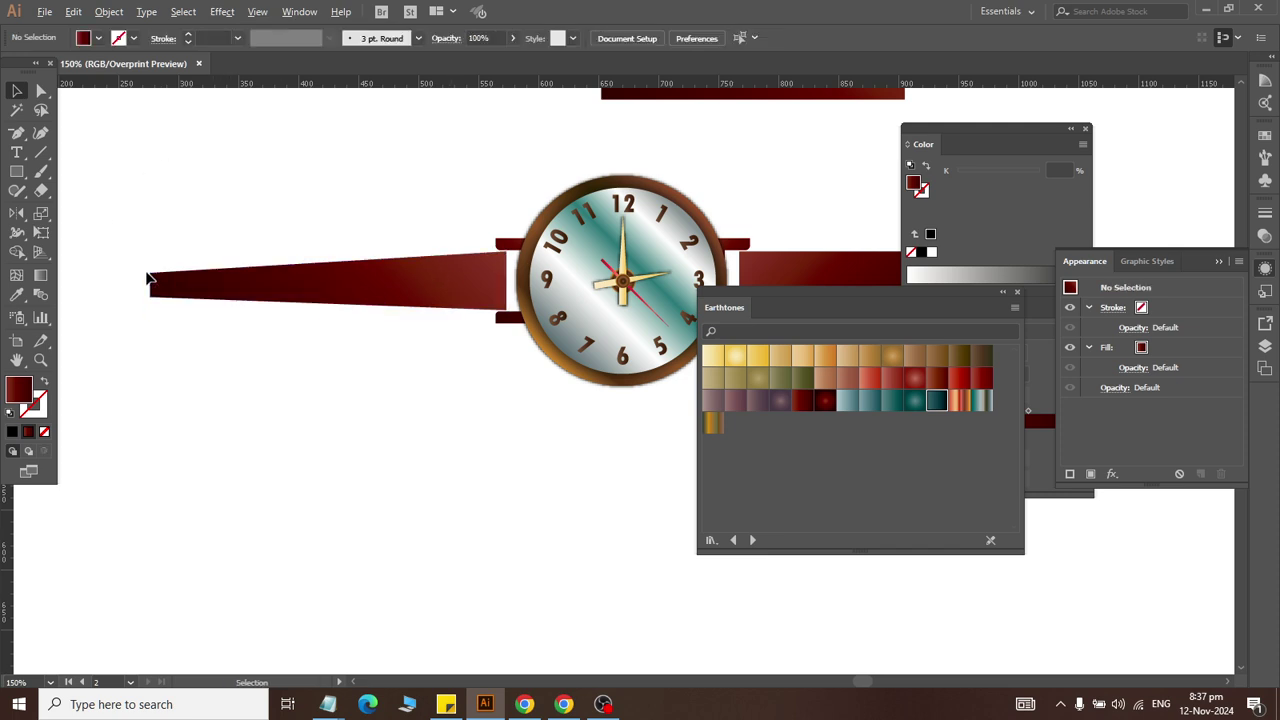
left_click(330, 290)
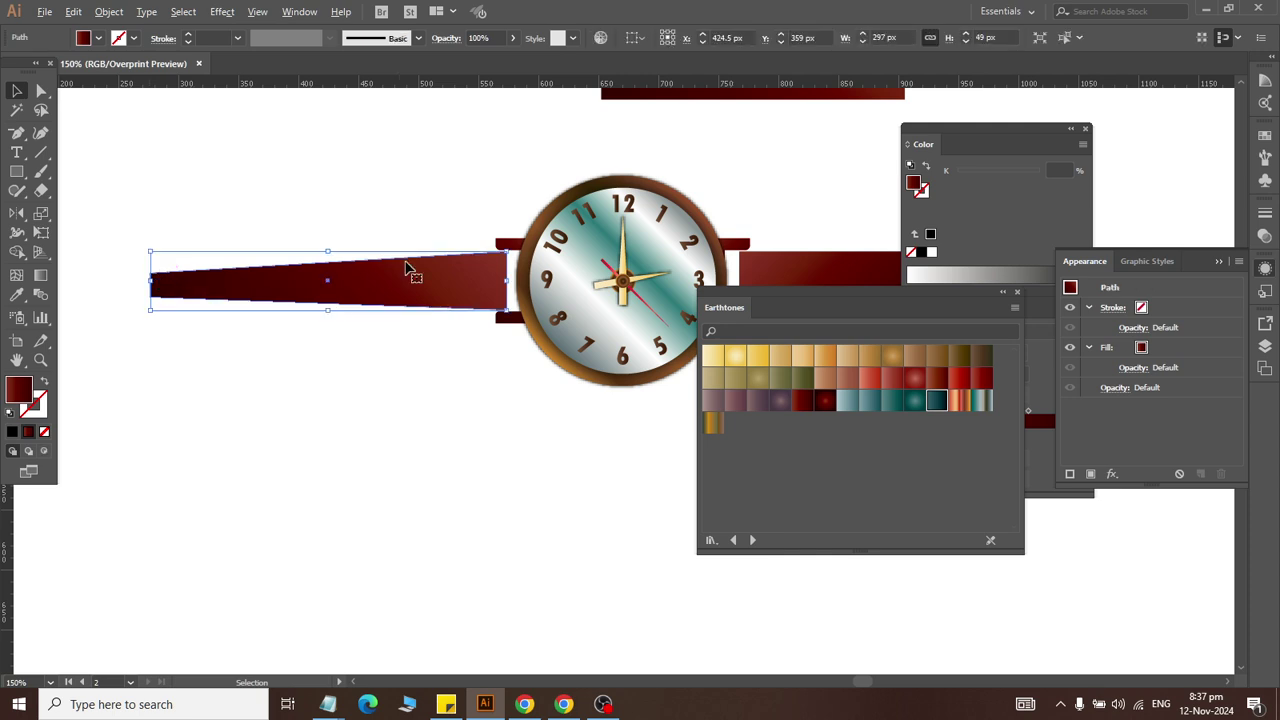
left_click(97, 340)
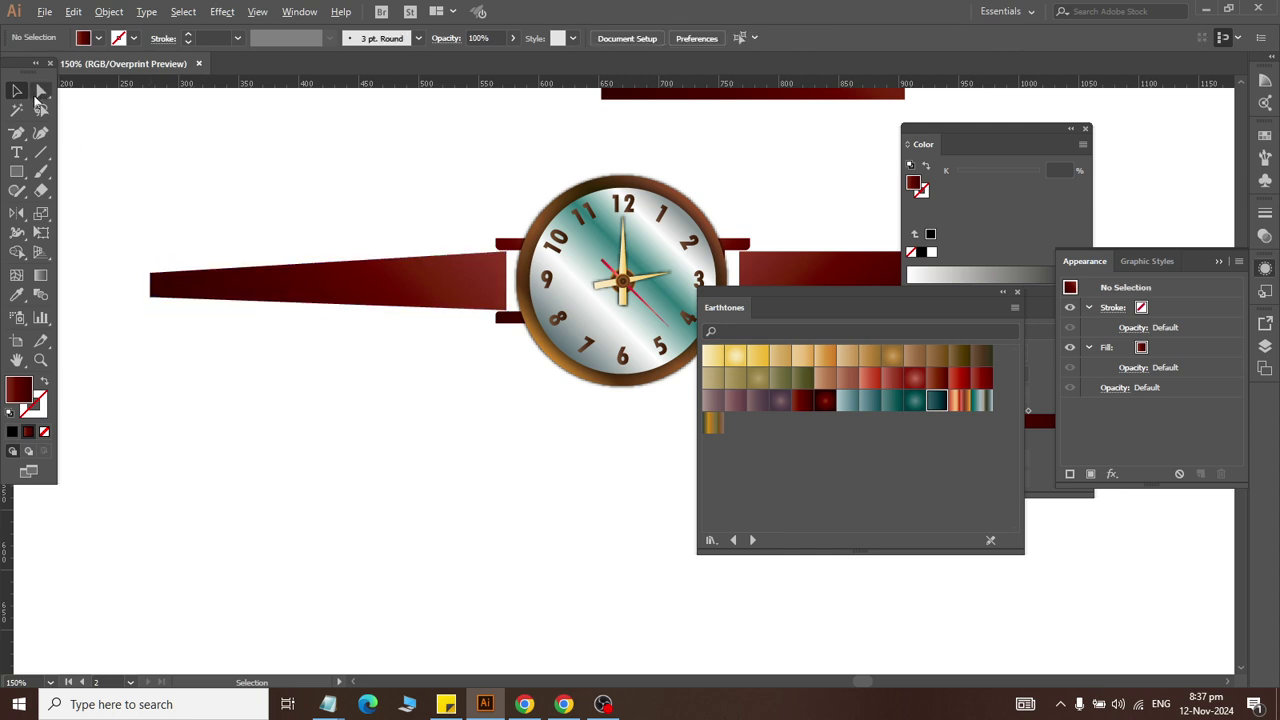
Step: Raise the strap's top-left corner by two nudges
left_click(40, 91)
scroll(137, 265, "up", 3)
left_click(176, 297)
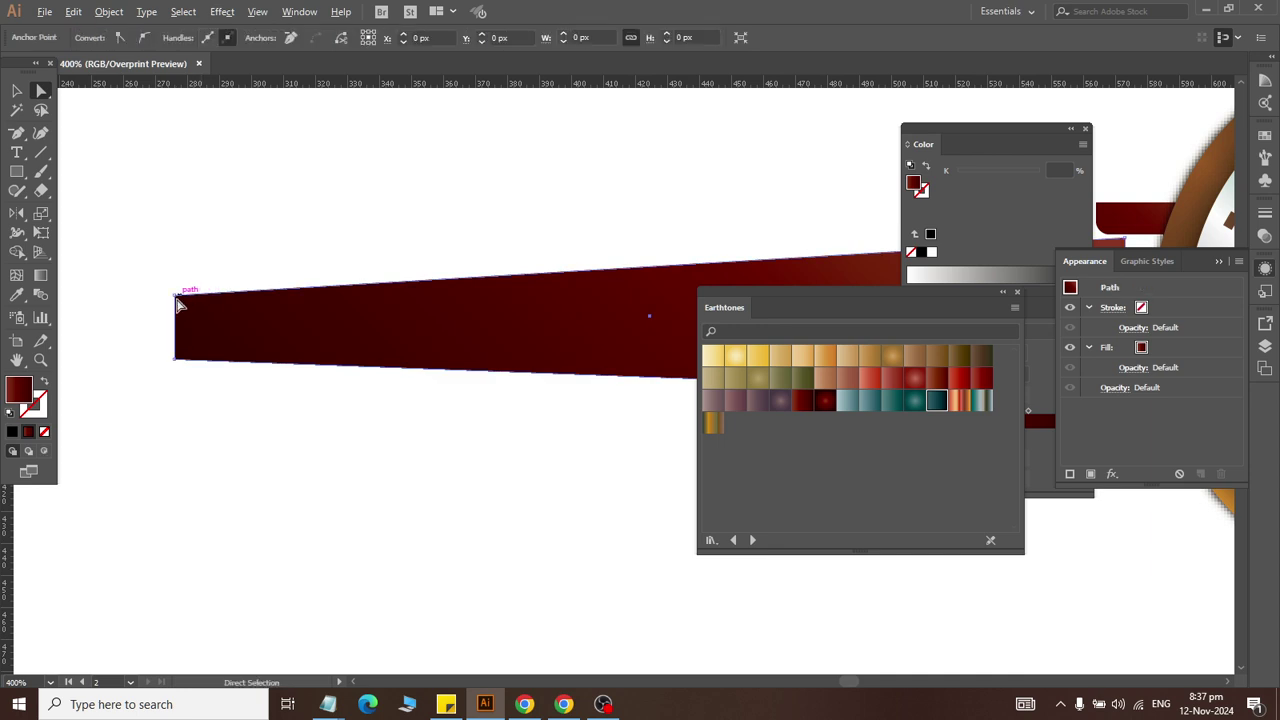
left_click(176, 297)
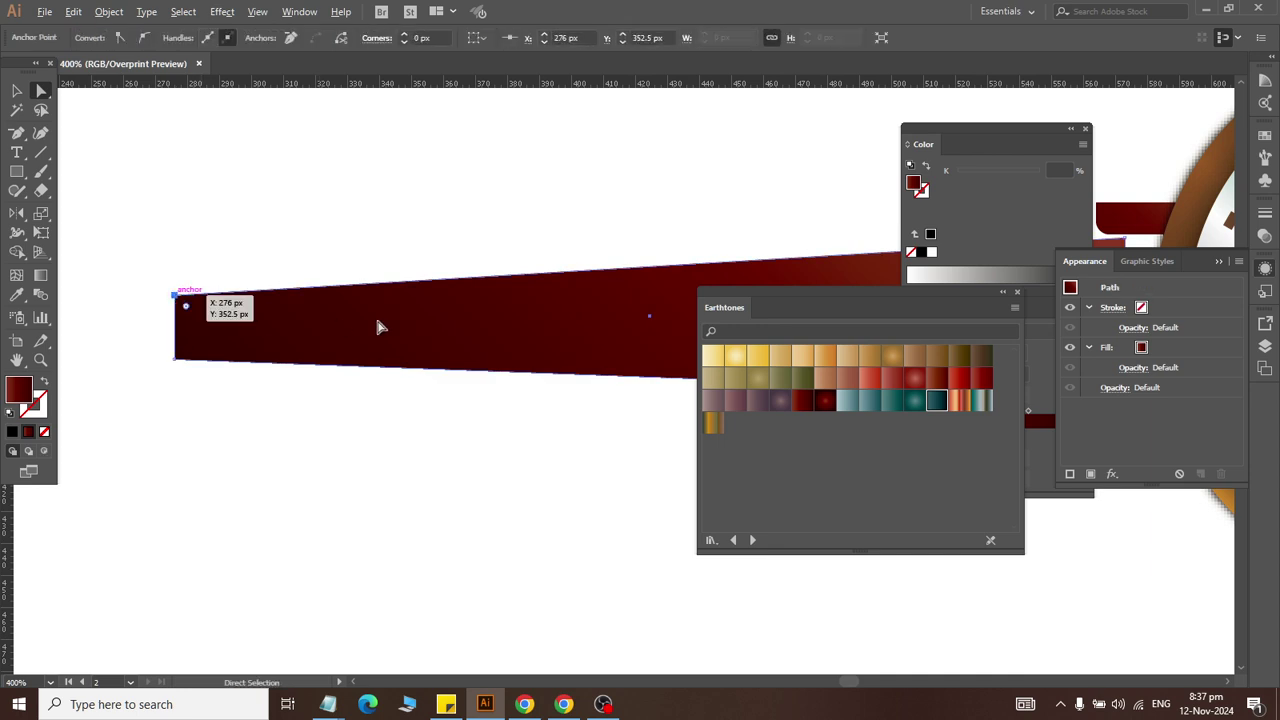
key("Up")
key("Up")
key("Up")
key("Up")
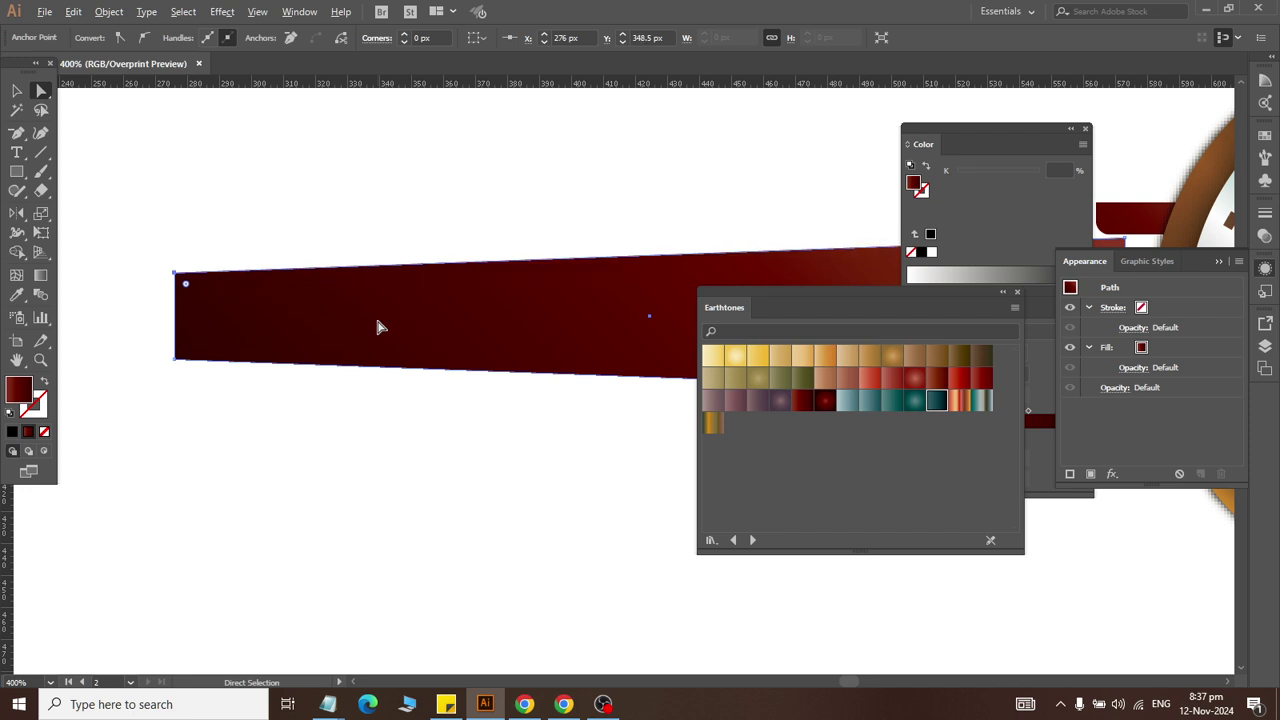
key("Up")
left_click(16, 91)
left_click(151, 373)
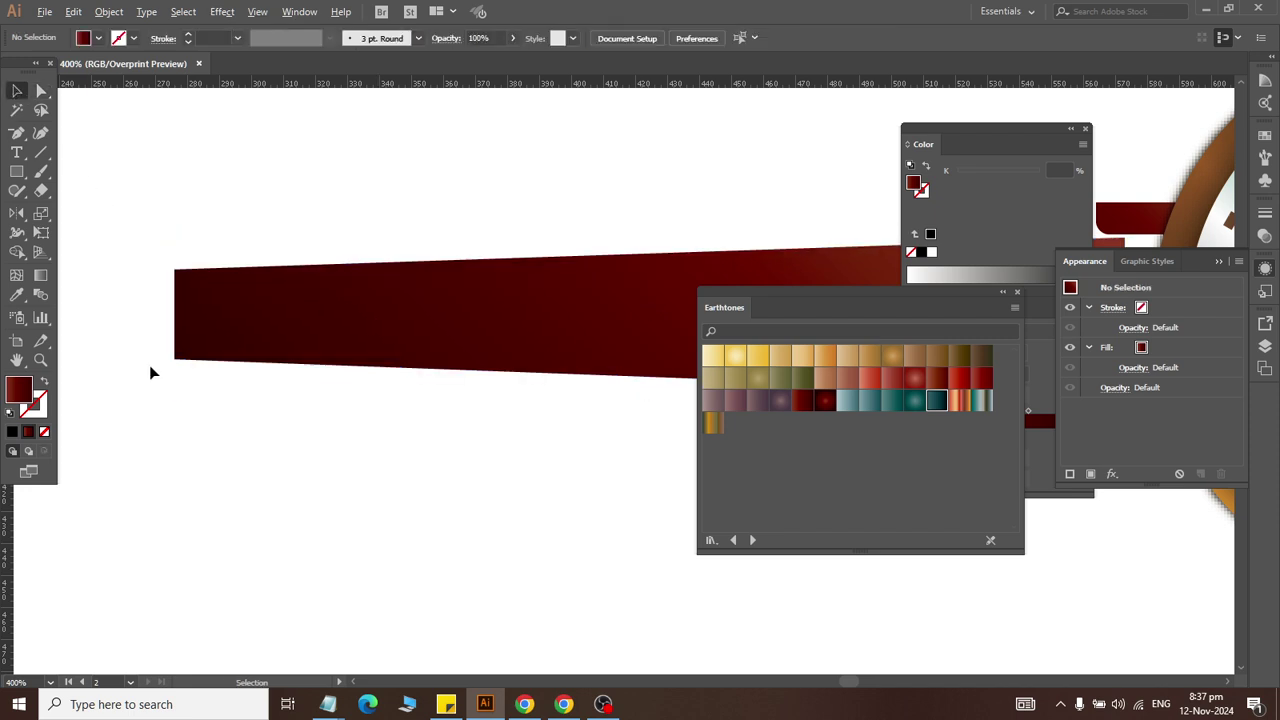
key("ctrl+minus")
scroll(300, 430, "right", 2)
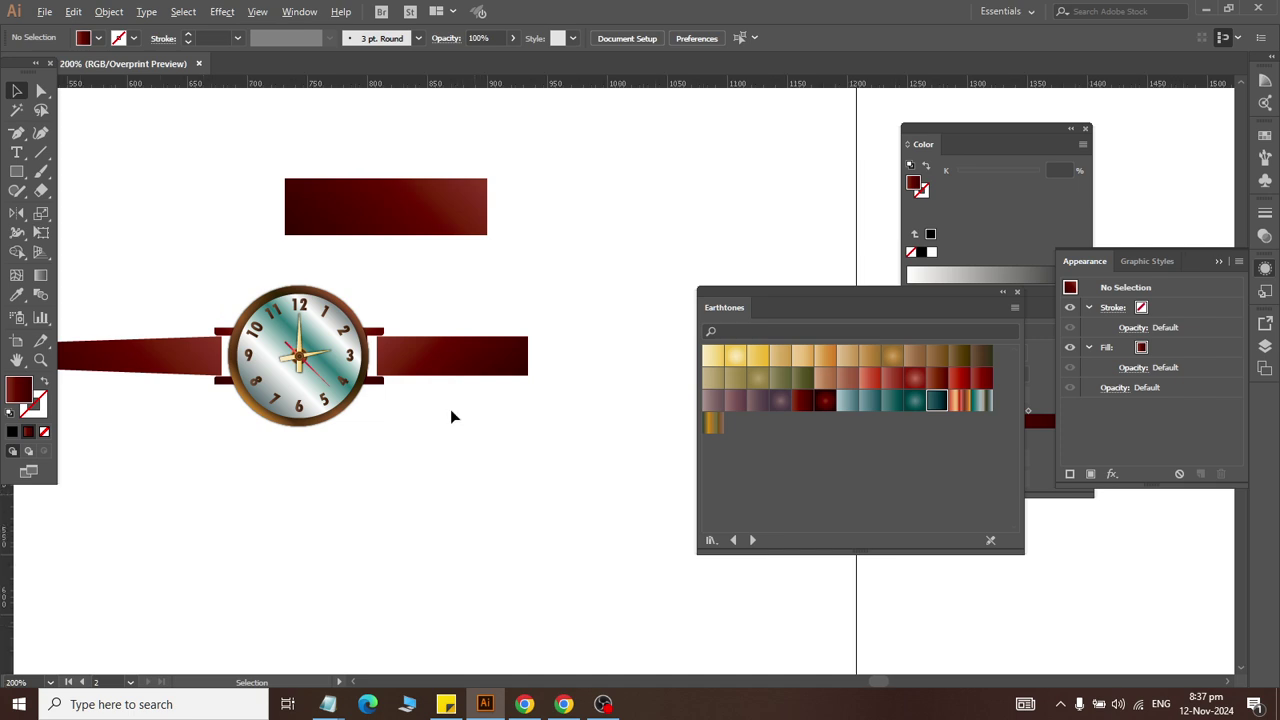
scroll(450, 416, "up", 2)
scroll(209, 371, "left", 5)
scroll(209, 371, "left", 3)
Step: Round both outer corners of the left strap's tip to 14.5 px using live corner widgets
scroll(209, 371, "left", 3)
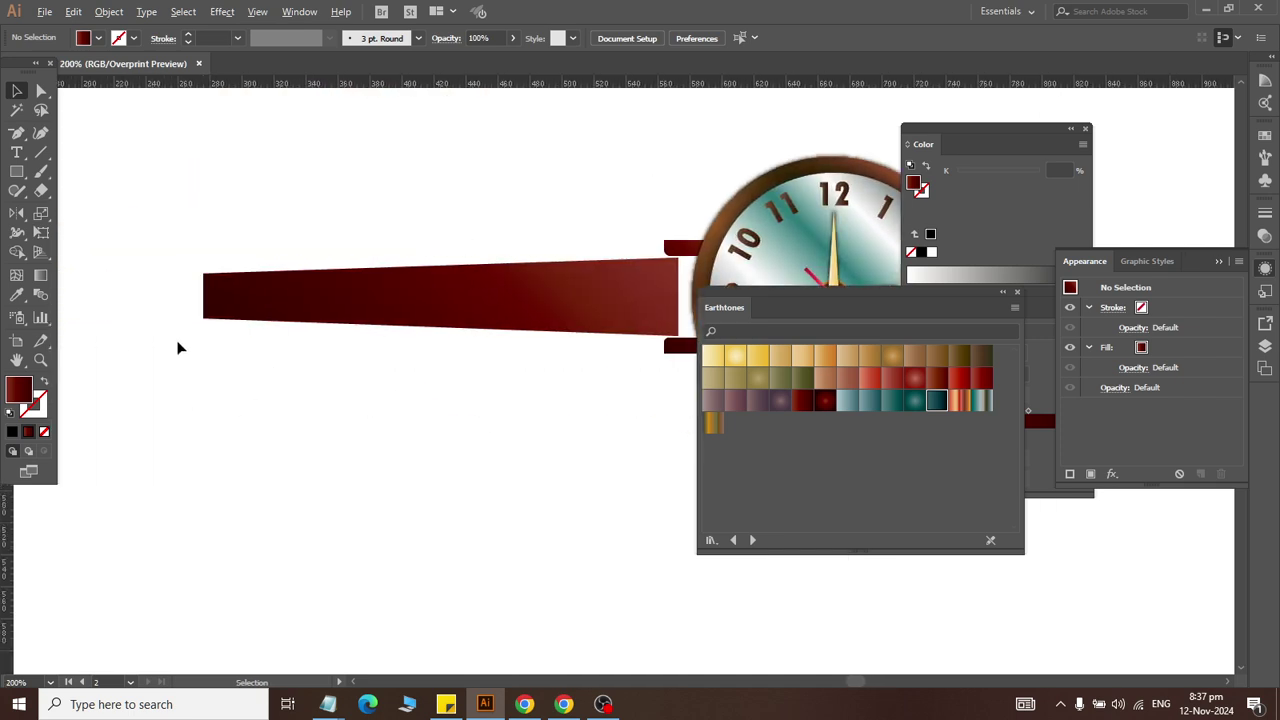
scroll(165, 280, "up", 4)
left_click(366, 163)
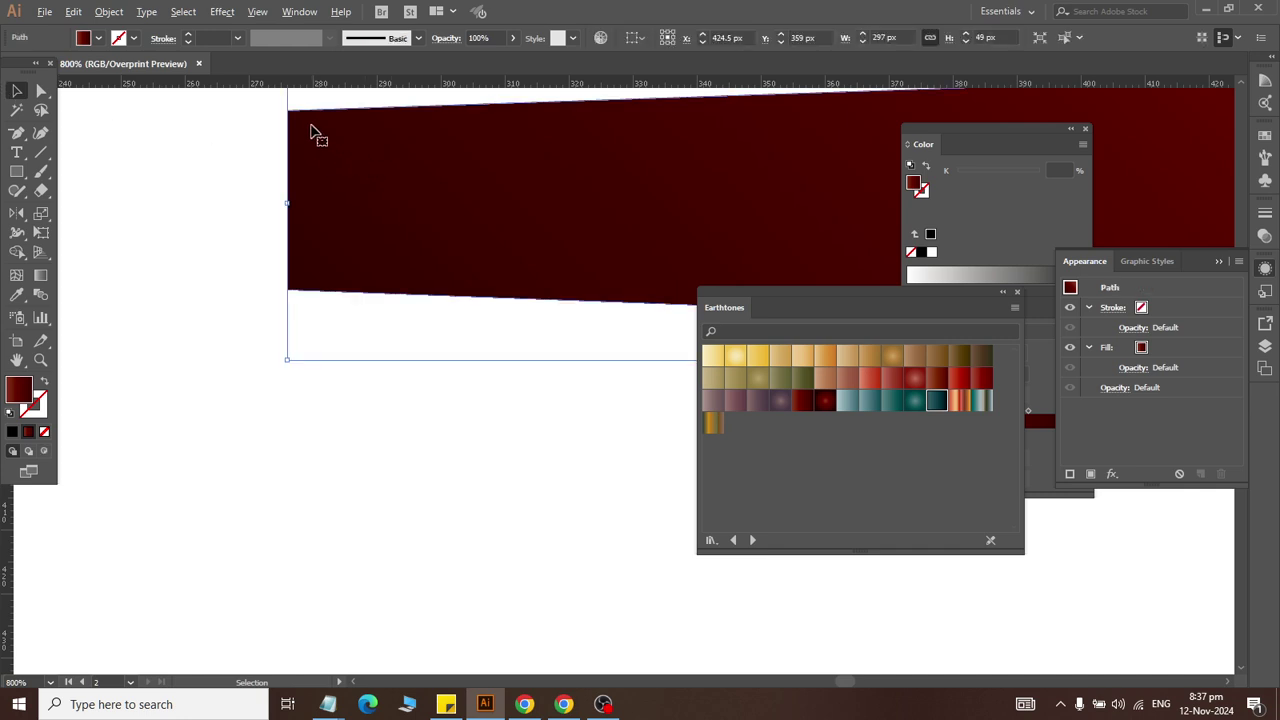
scroll(314, 135, "down", 4)
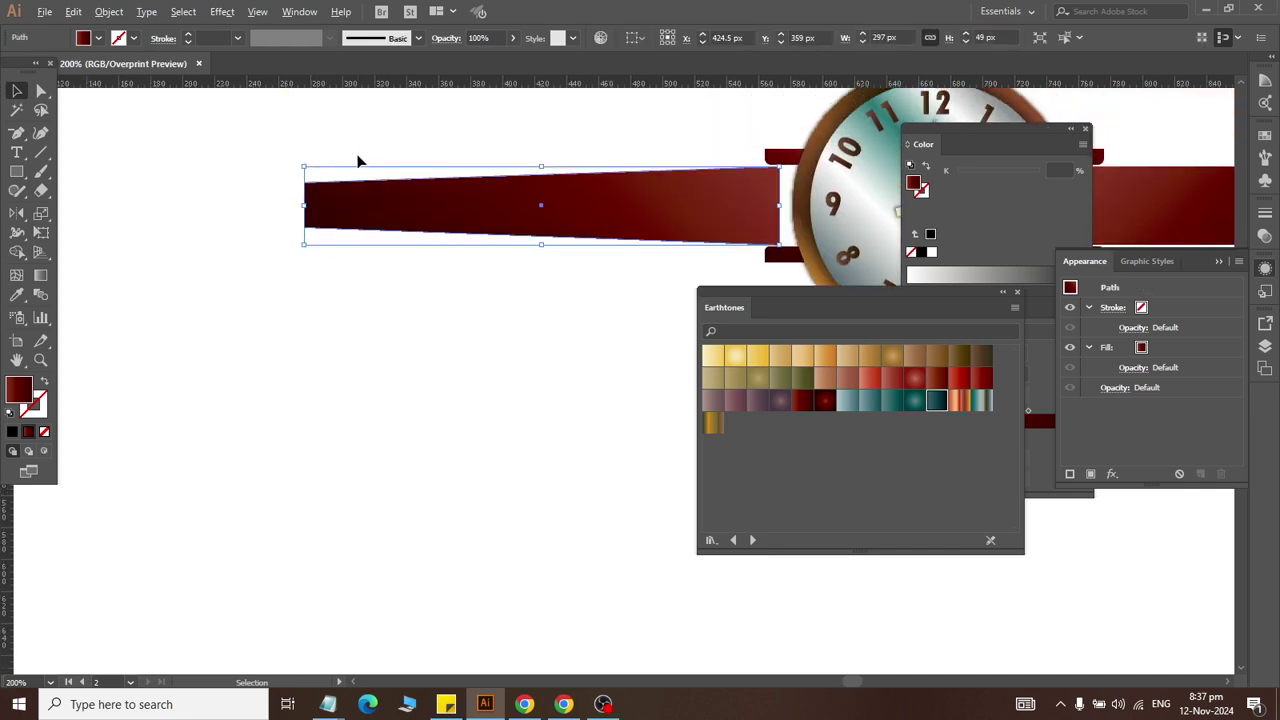
scroll(330, 165, "up", 3)
key("a")
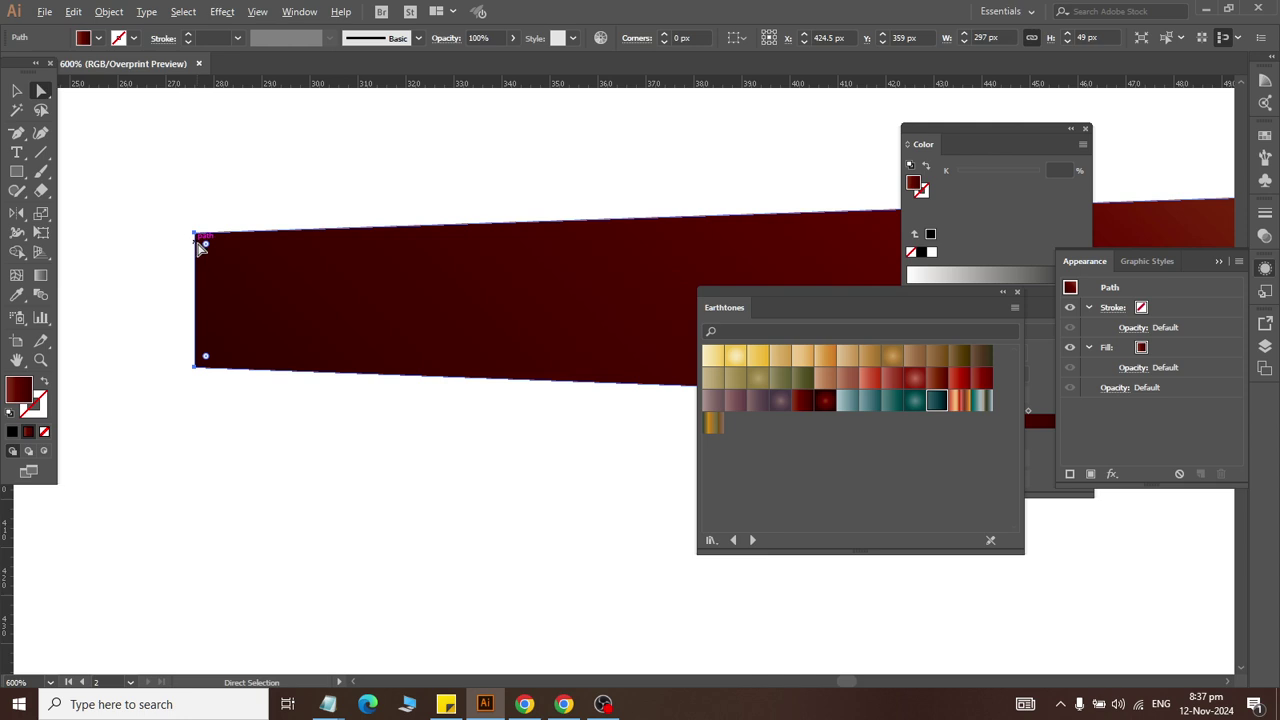
mouse_move(206, 245)
left_mouse_down()
mouse_move(218, 256)
mouse_move(205, 245)
left_mouse_up()
mouse_move(206, 244)
left_mouse_down()
mouse_move(285, 322)
mouse_move(228, 286)
left_mouse_up()
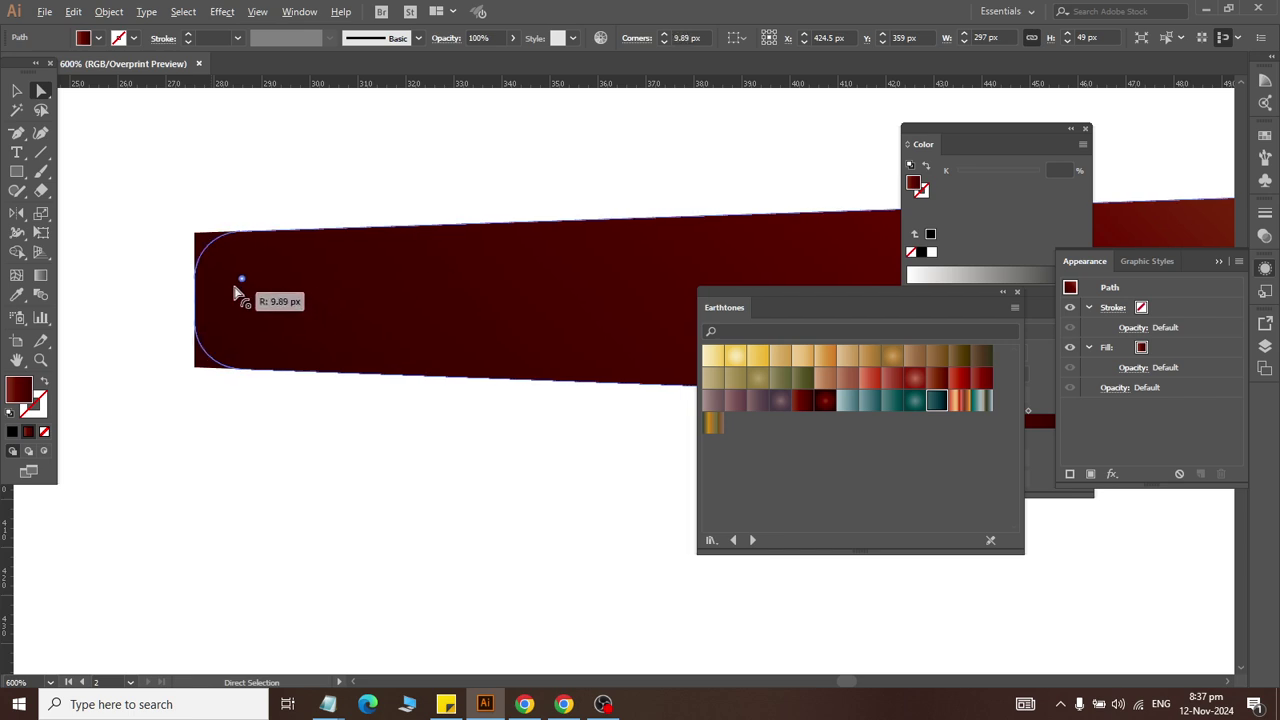
left_click(16, 91)
left_click(146, 366)
scroll(150, 368, "down", 7)
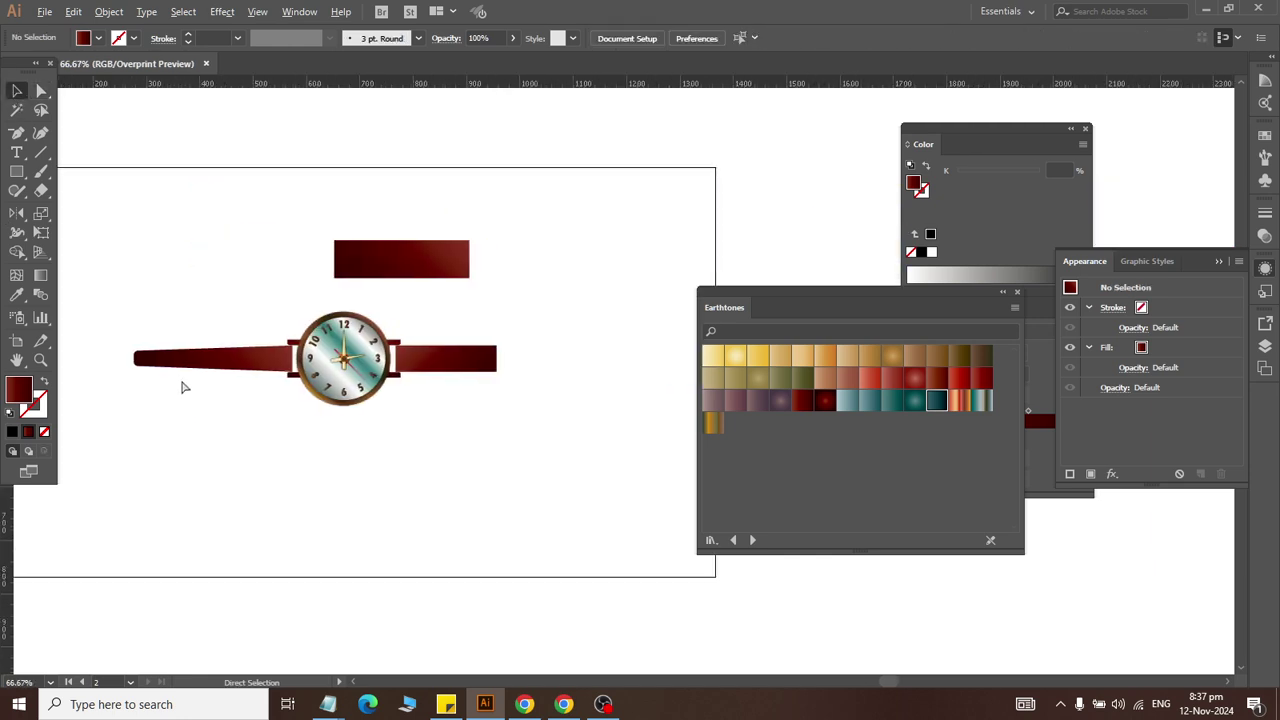
Step: Copy the bracket-shaped piece, rotate it 180°, and place it beside the long bar
scroll(415, 360, "up", 5)
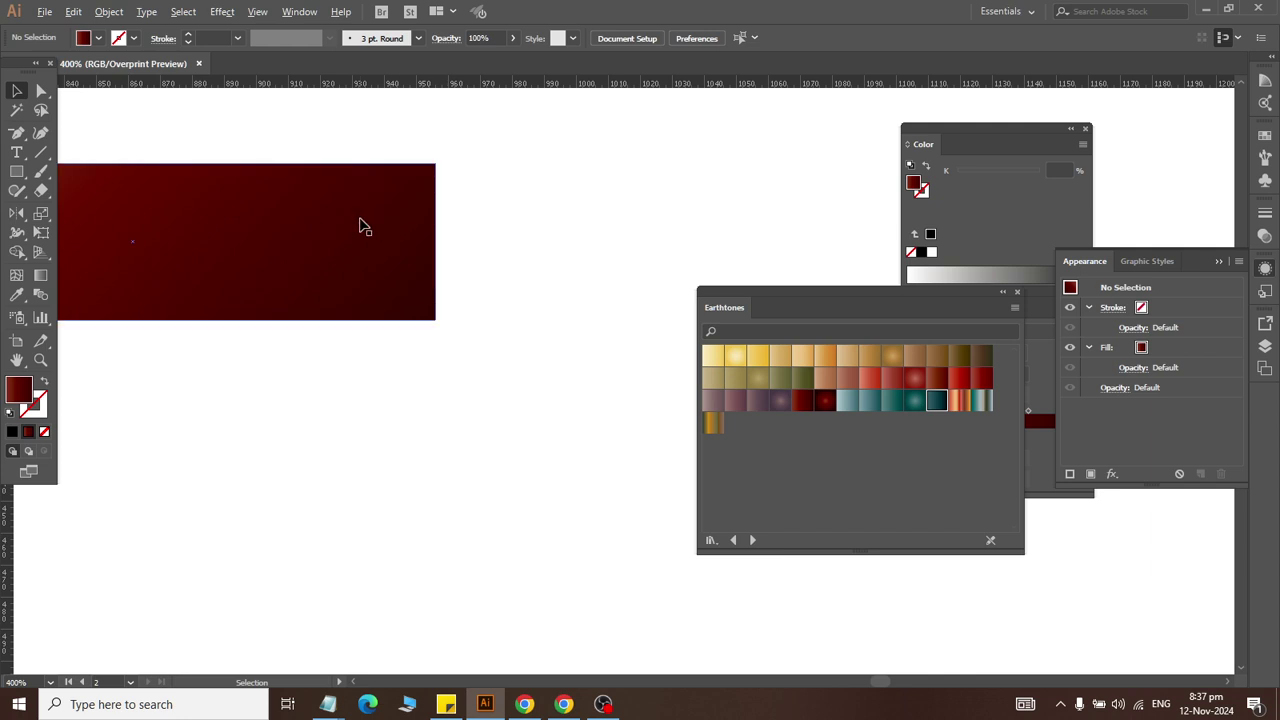
scroll(363, 230, "down", 1)
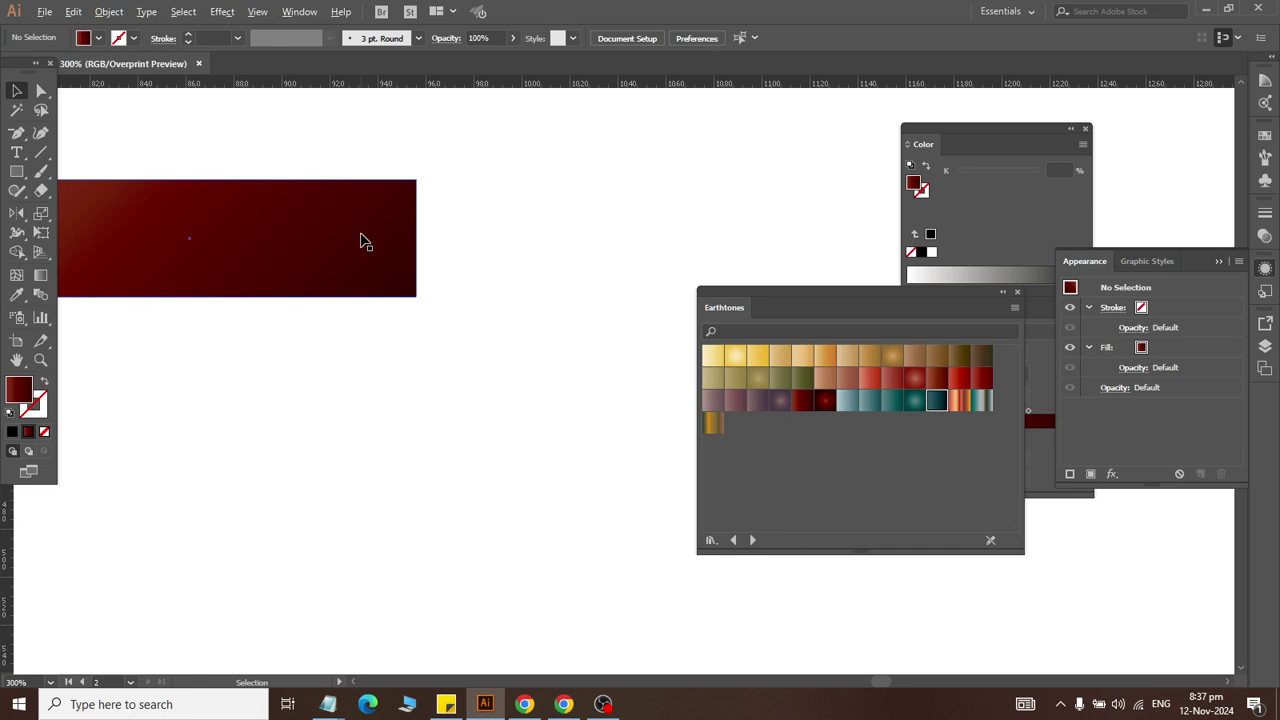
scroll(203, 157, "left", 4)
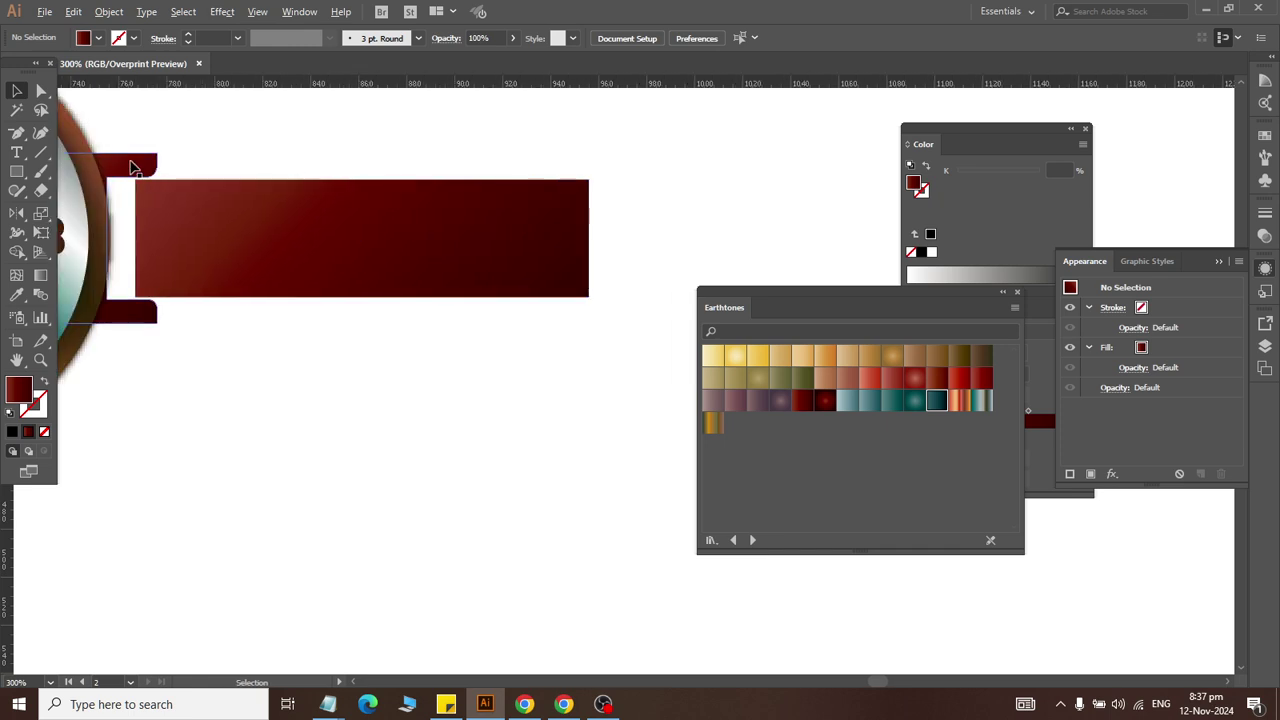
left_click_drag(126, 168, 594, 344)
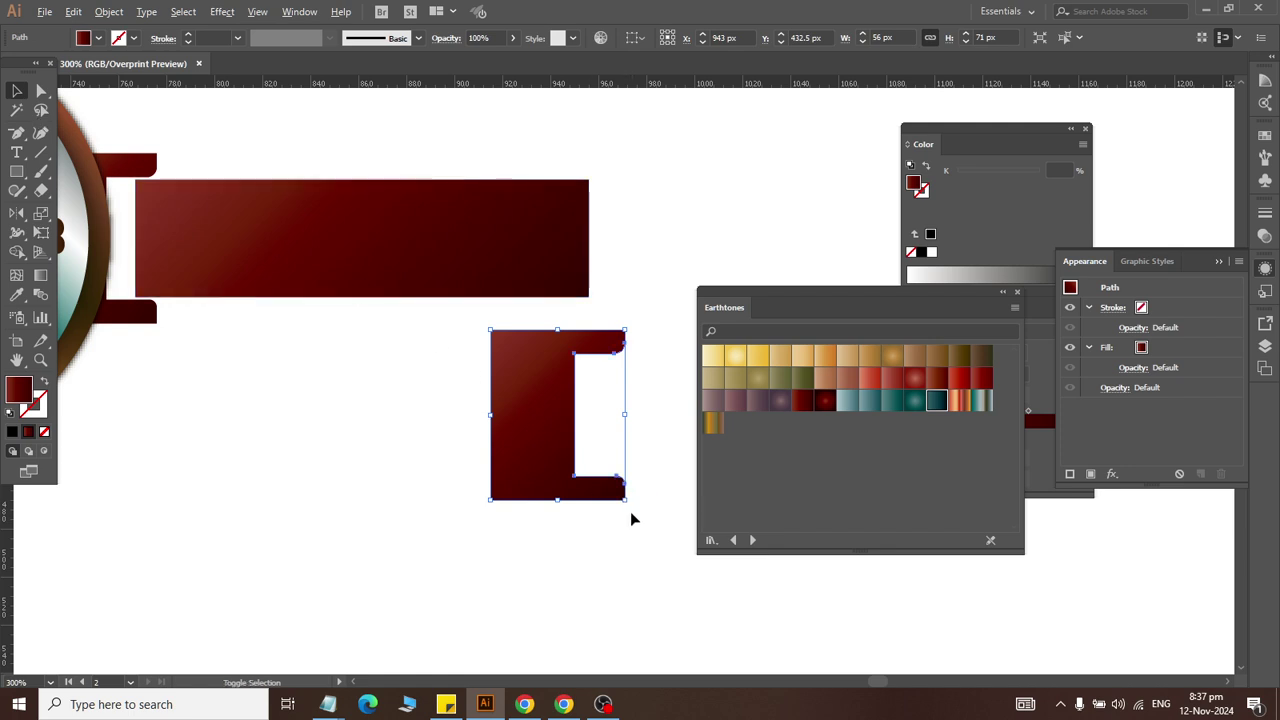
left_click_drag(630, 503, 330, 168)
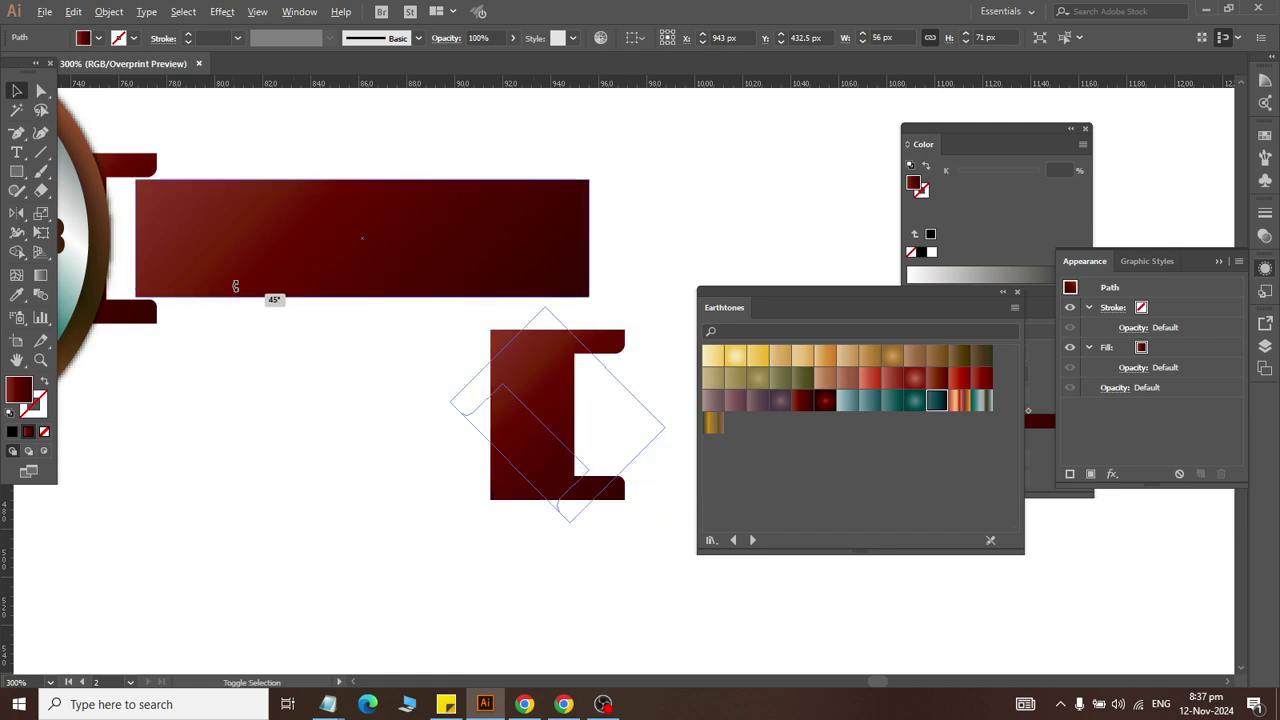
mouse_move(600, 452)
left_mouse_down()
mouse_move(692, 275)
mouse_move(671, 276)
left_mouse_up()
Step: Vertically centre the bar with the flipped bracket, then nudge the bracket one step right
left_click(560, 257, "shift")
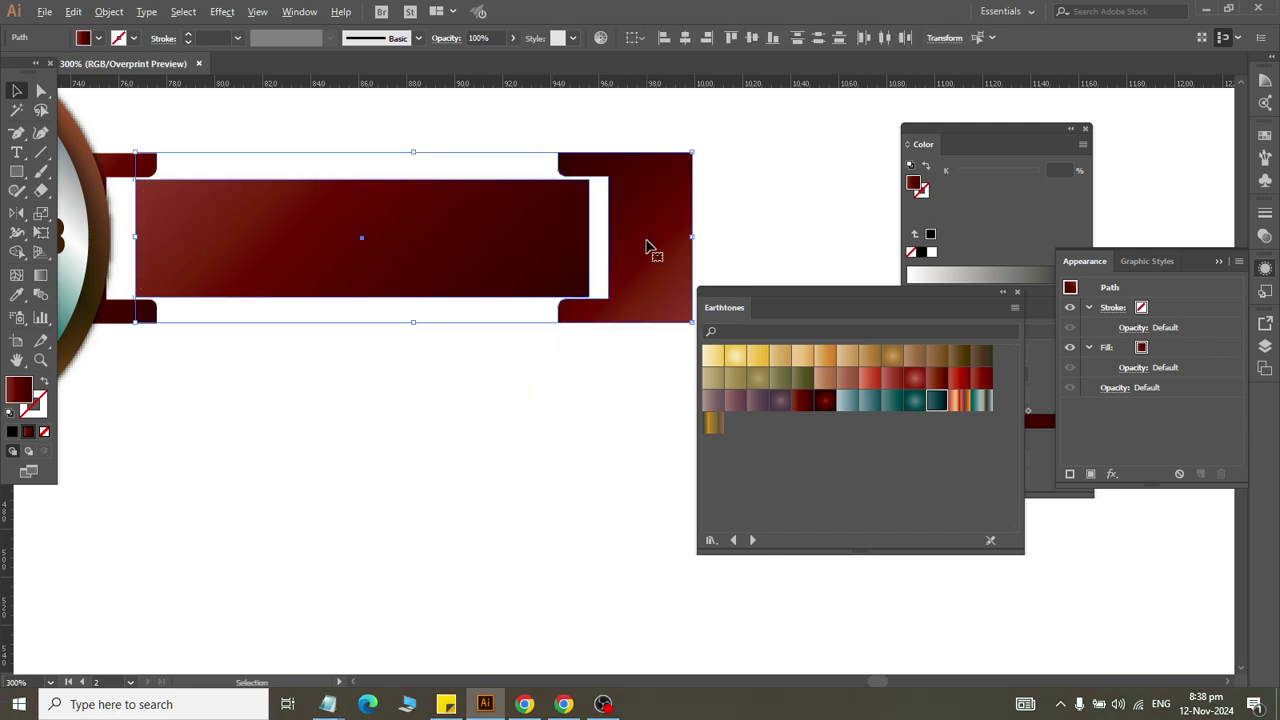
left_click(646, 247)
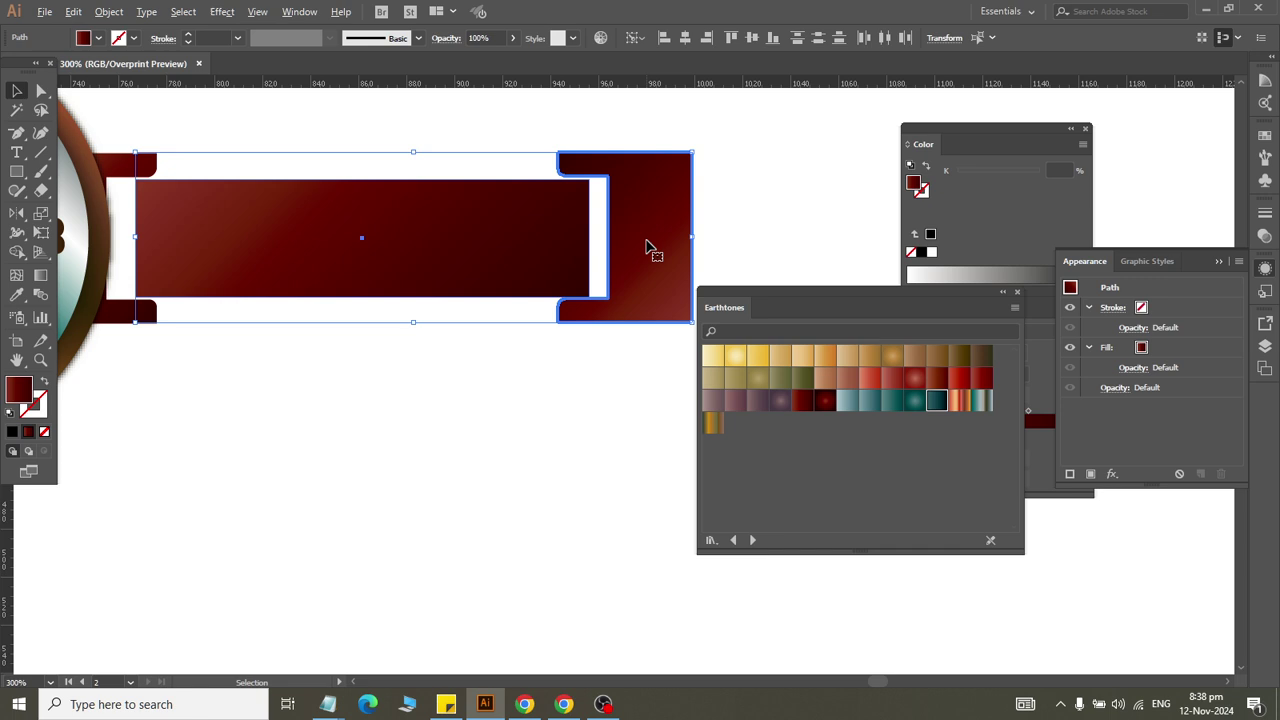
left_click(752, 37)
left_click(657, 243)
left_click(478, 377)
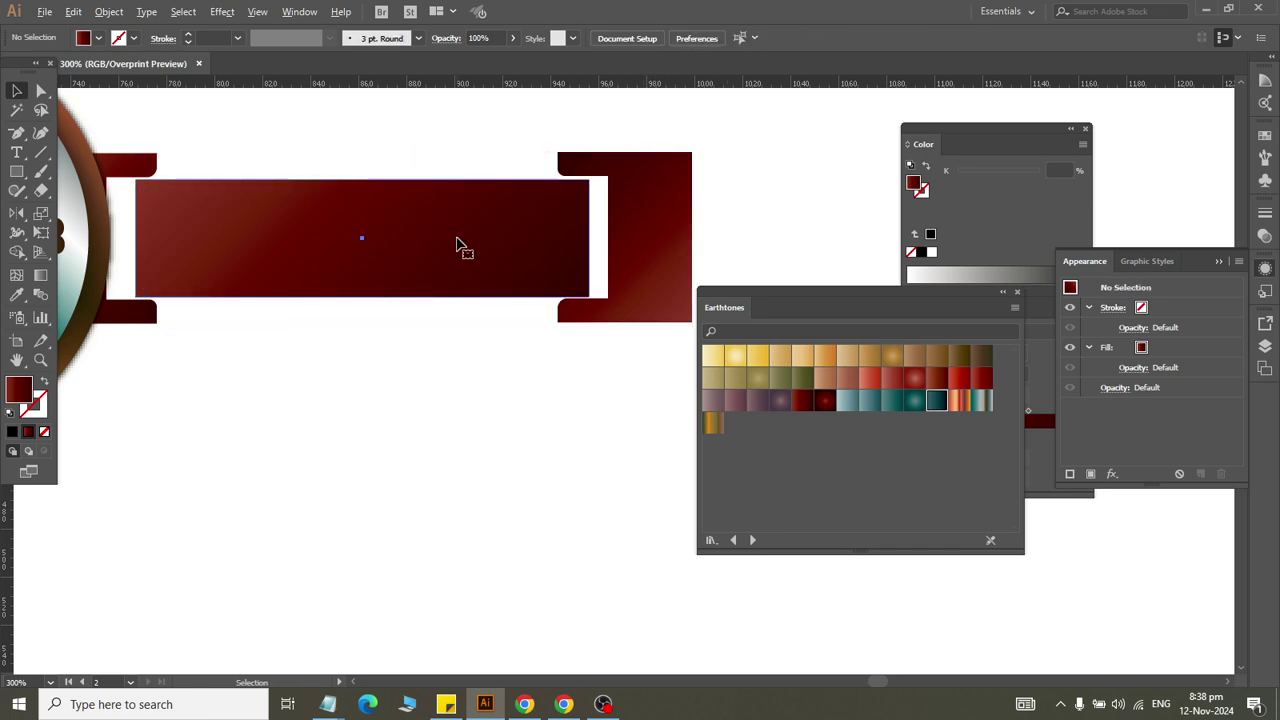
left_click(640, 251)
left_click(486, 251)
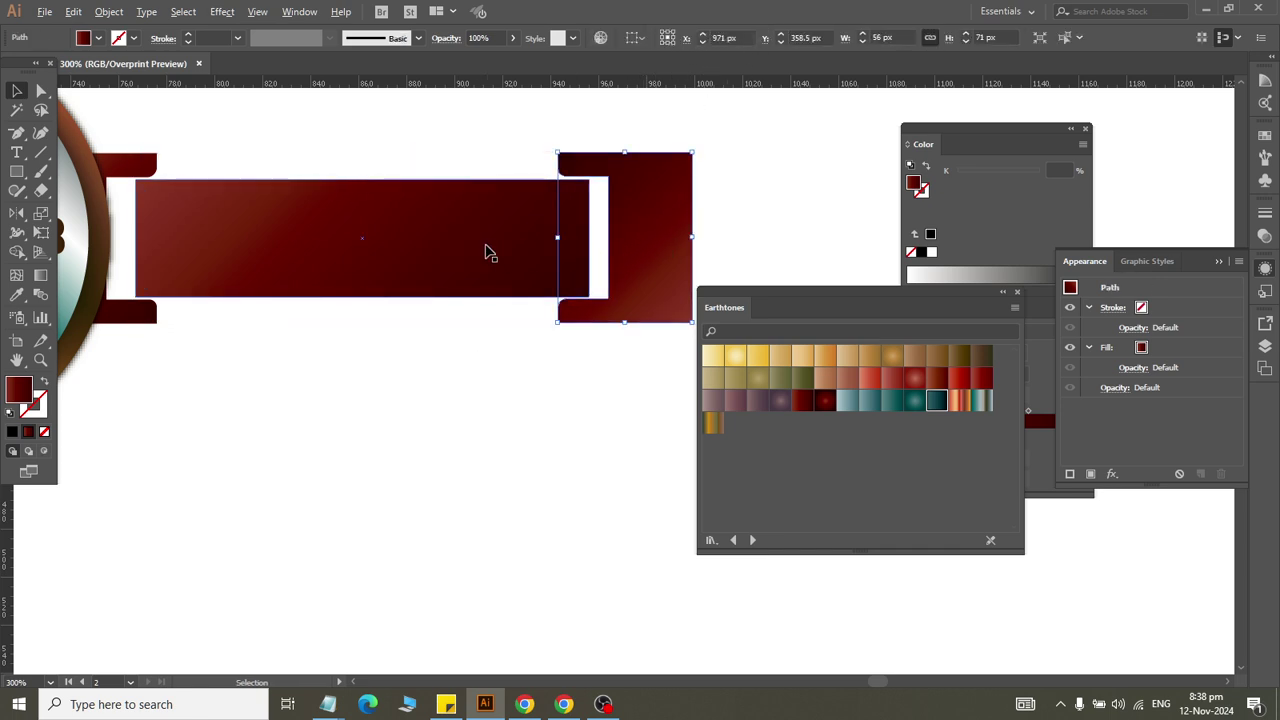
left_click(630, 255, "shift")
left_click(477, 251)
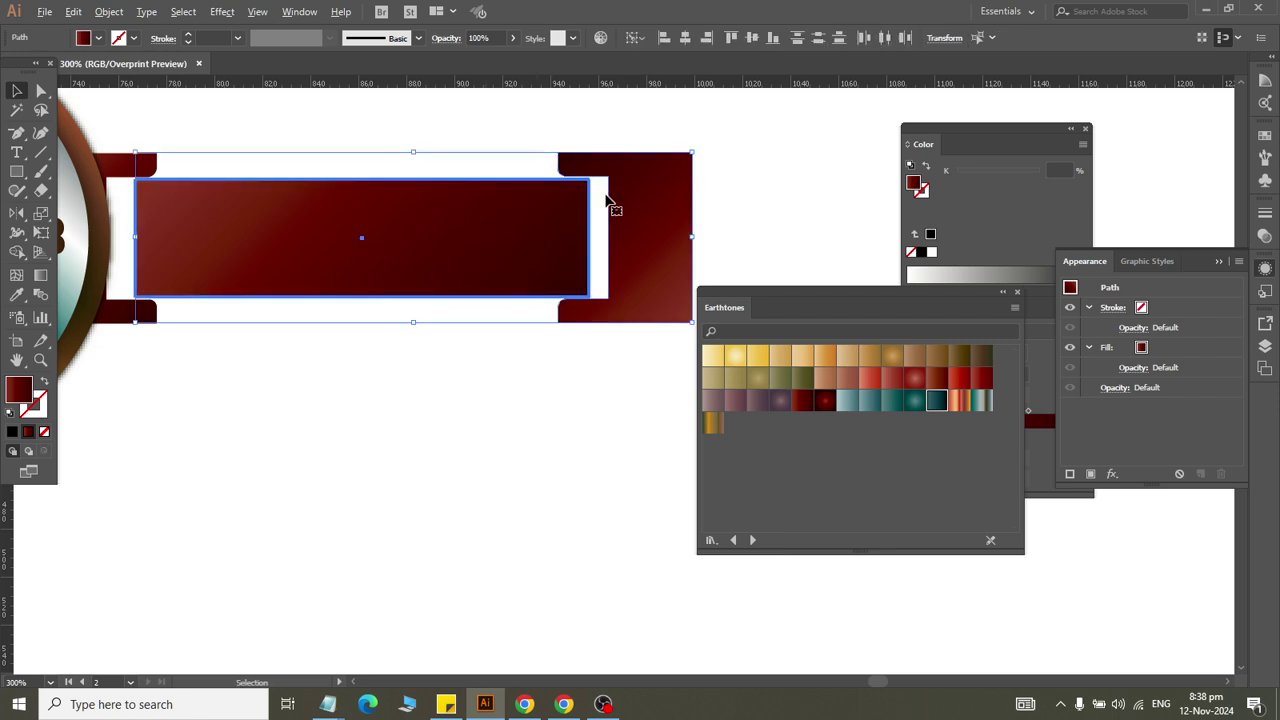
left_click(518, 392)
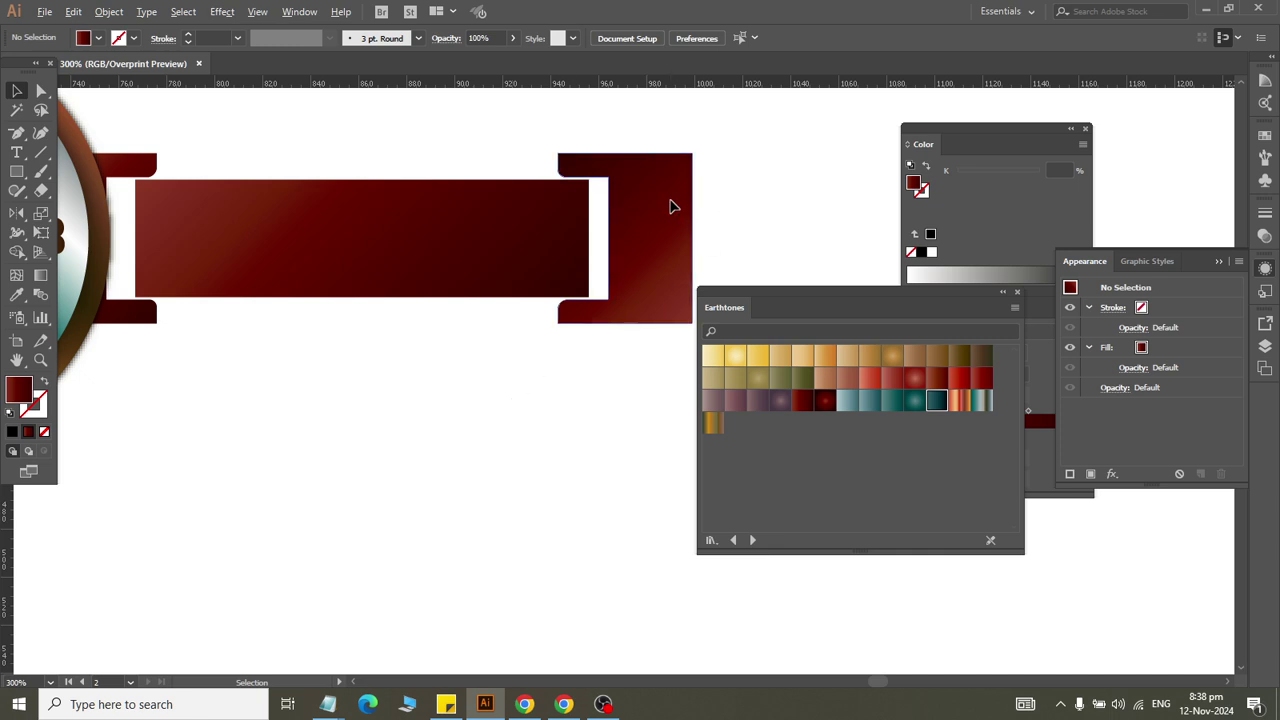
left_click(690, 228)
key("Right")
key("Right")
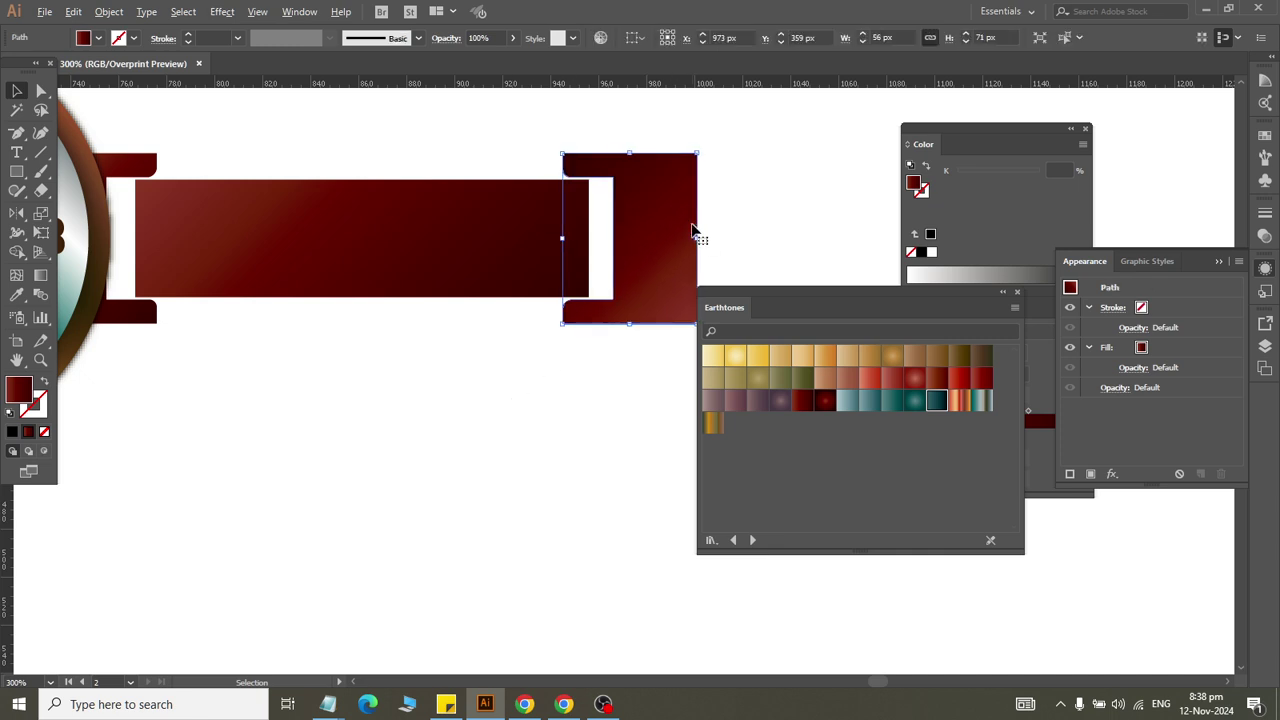
Step: Pull the bracket's right-edge anchors one nudge inward to trim its outer edge
key("a")
scroll(437, 237, "right", 3)
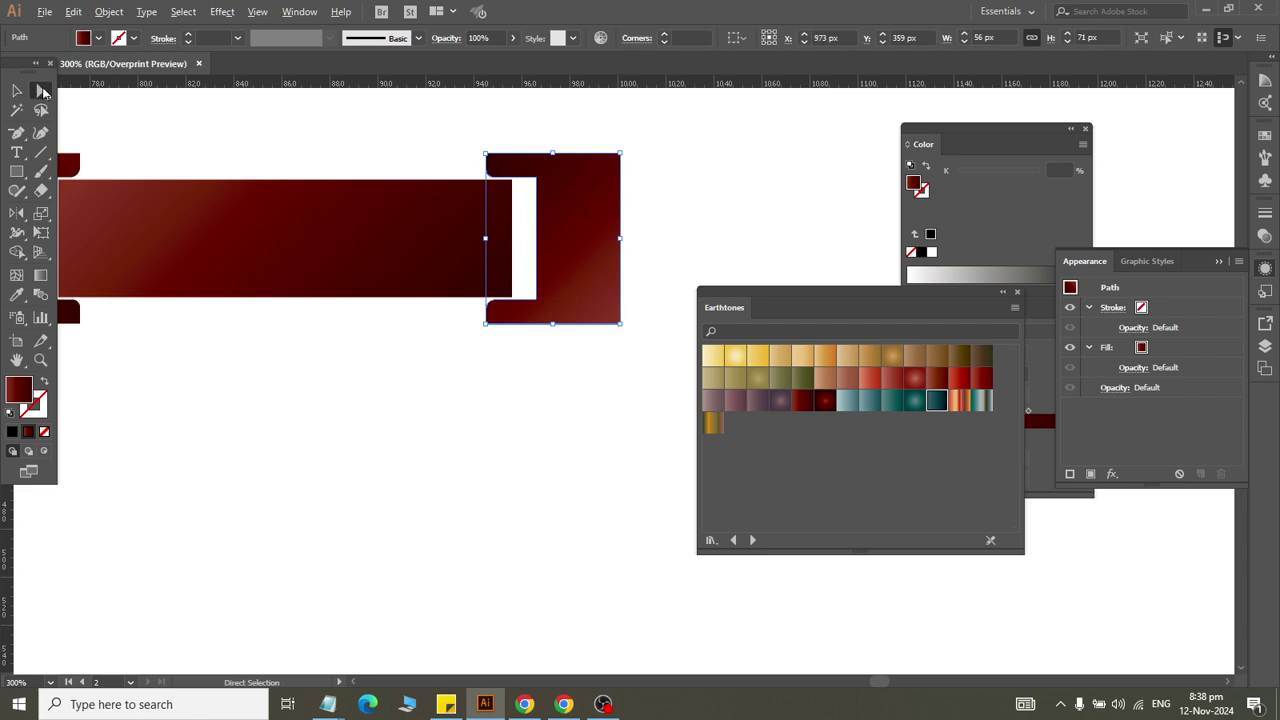
left_click_drag(650, 136, 603, 372)
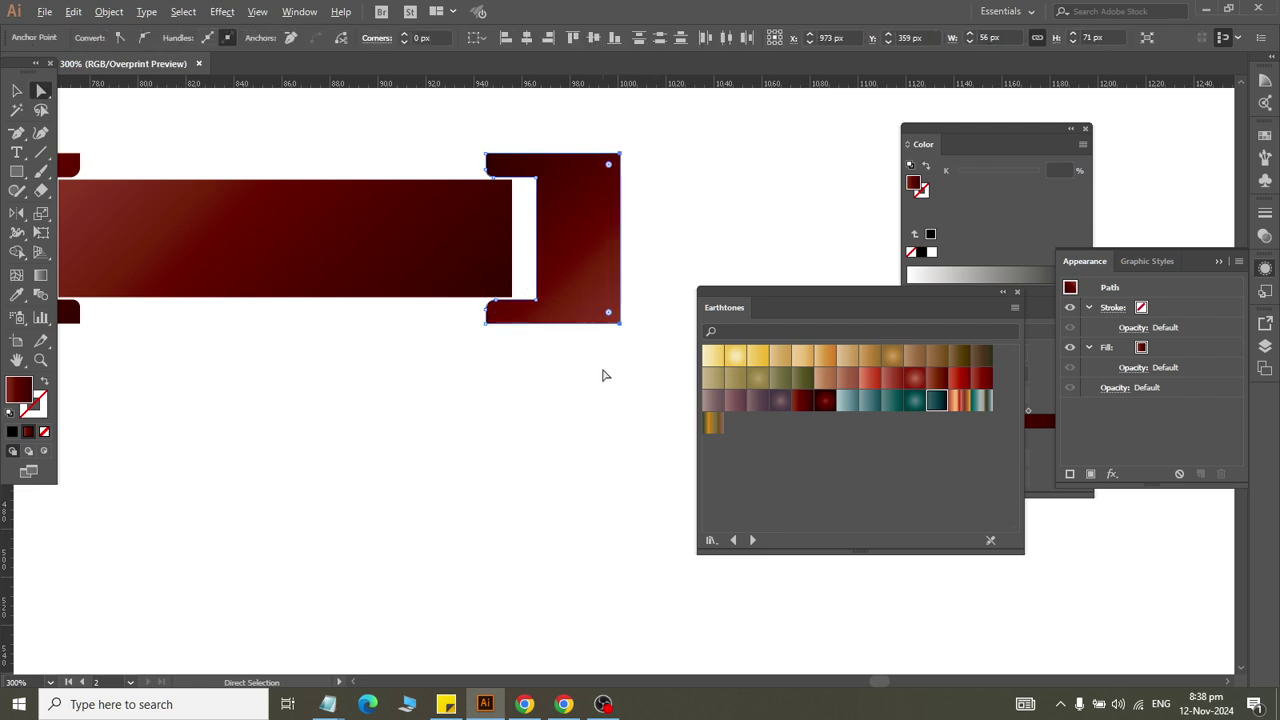
key("Left")
key("Left")
key("Left")
key("Left")
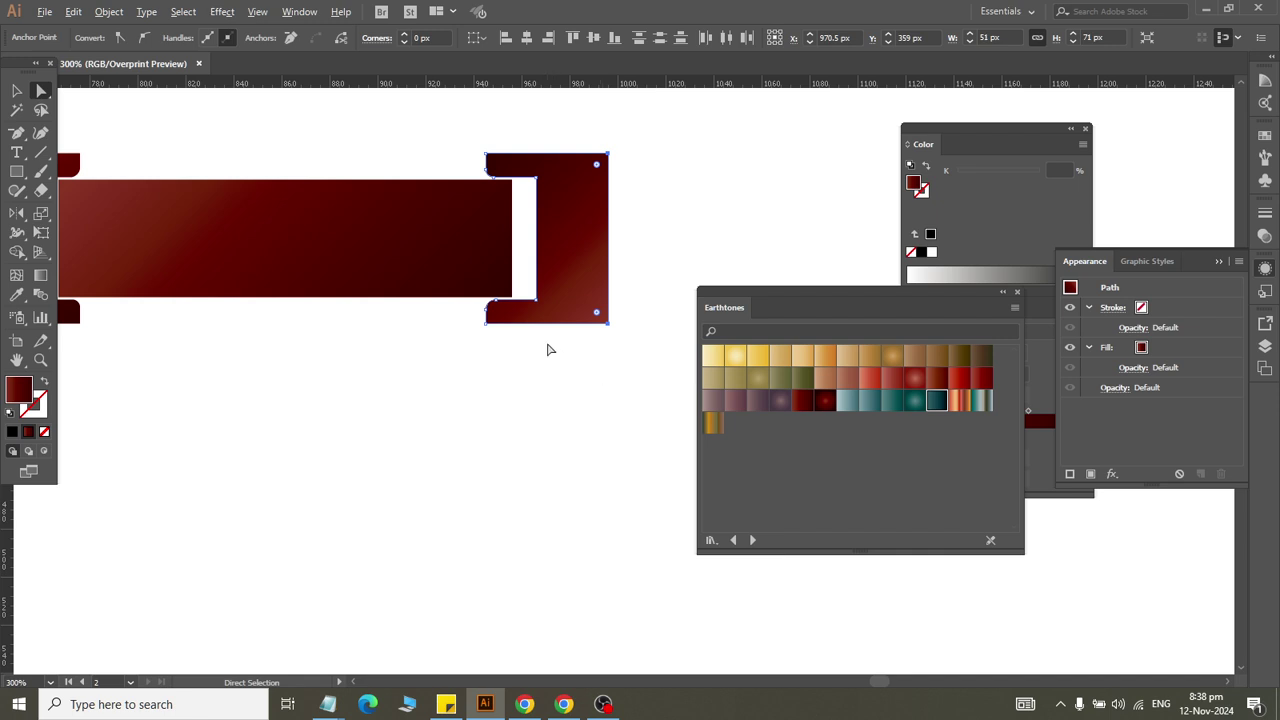
key("v")
left_click(314, 431)
scroll(518, 342, "down", 1, "alt")
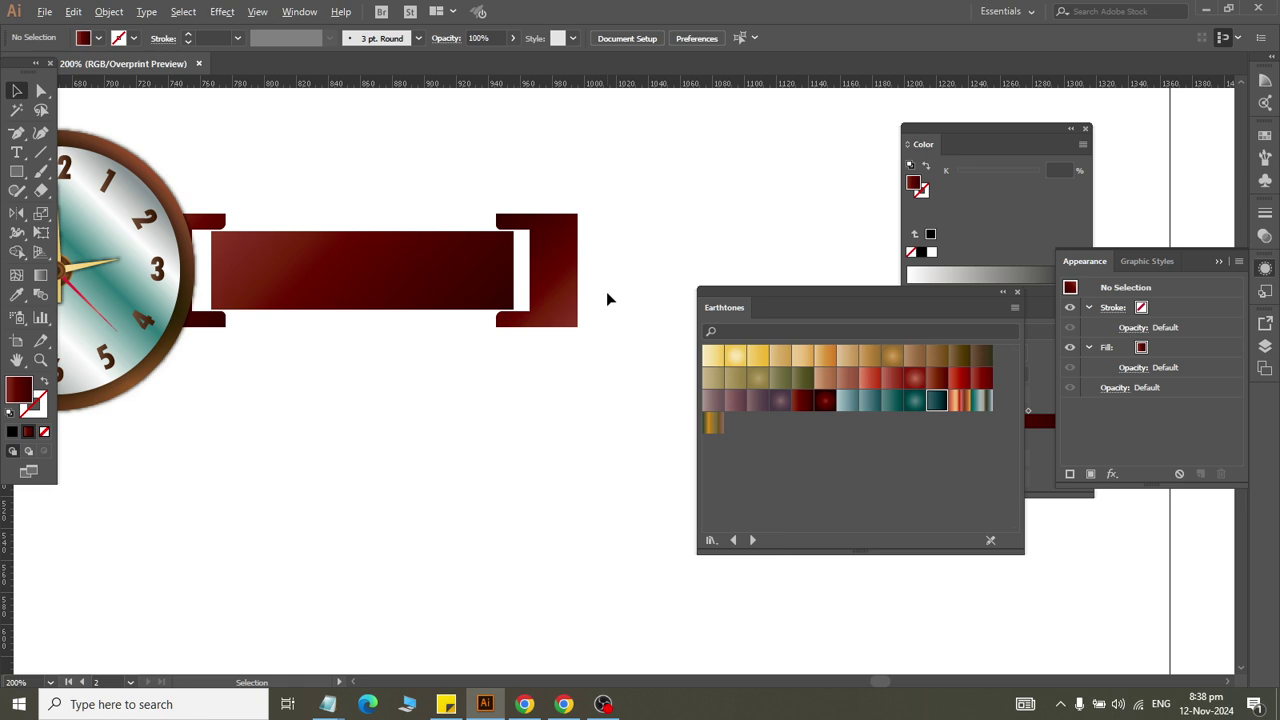
Step: Shift the bracket's inner-edge anchors right, widening the slot to about 57 px
left_click(41, 91)
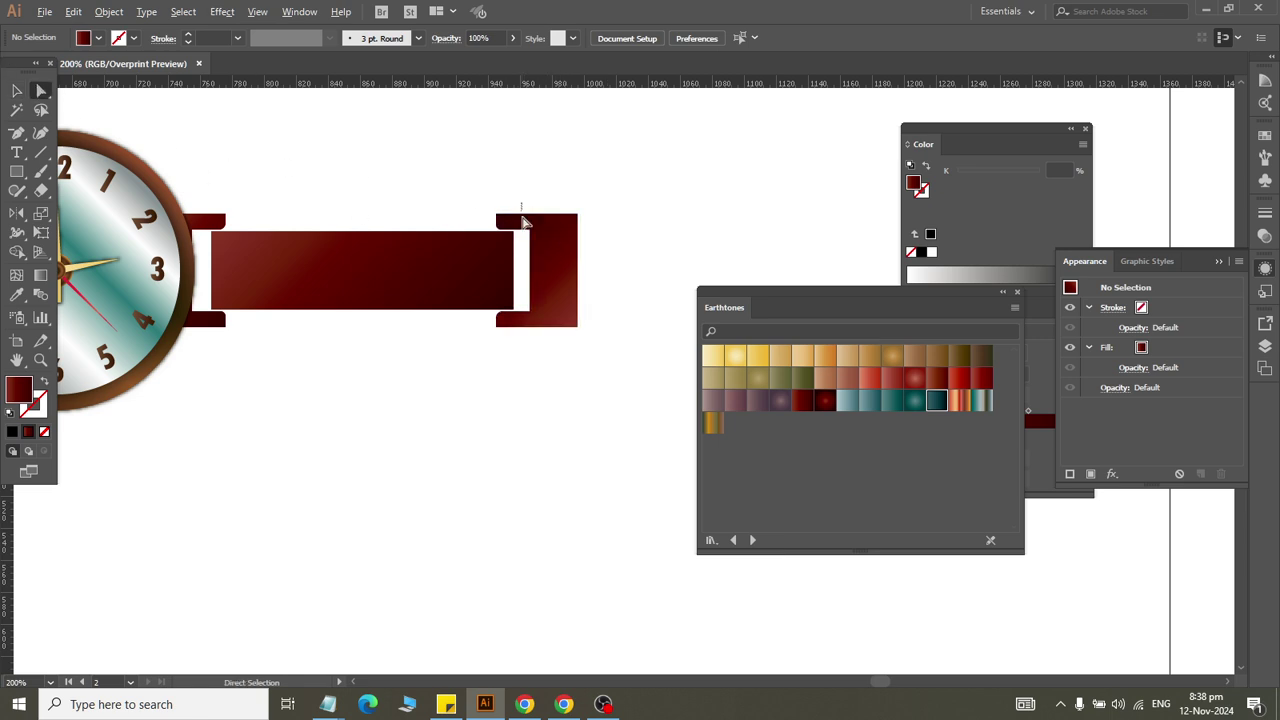
left_click_drag(541, 347, 542, 348)
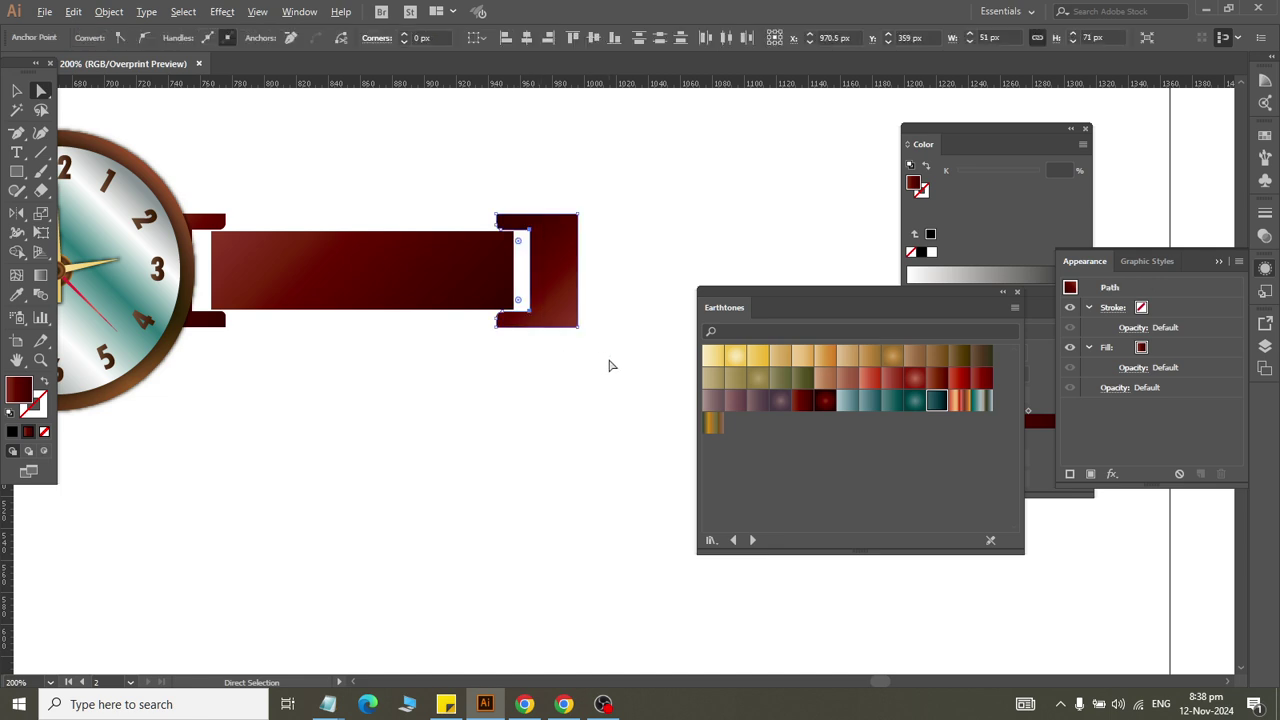
key("Right")
key("Right")
key("Right")
key("Right")
key("Right")
key("Right")
key("Right")
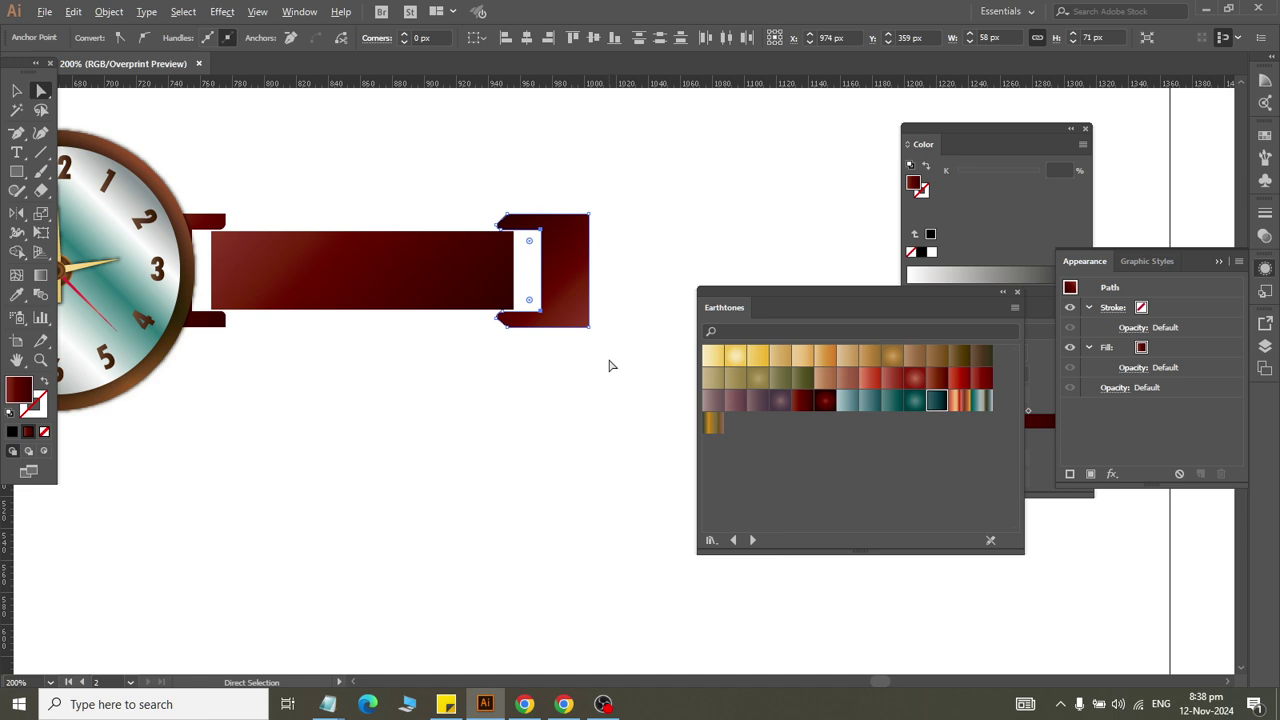
key("Left")
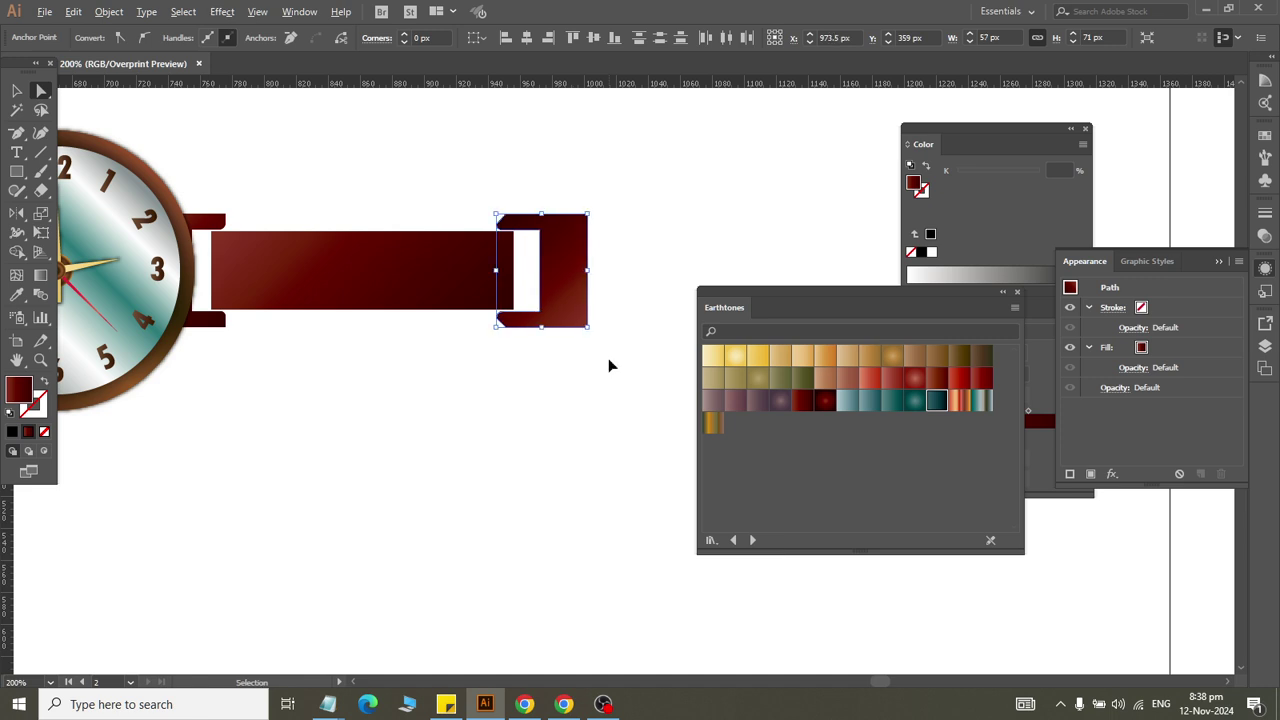
left_click(608, 358)
left_click(541, 229)
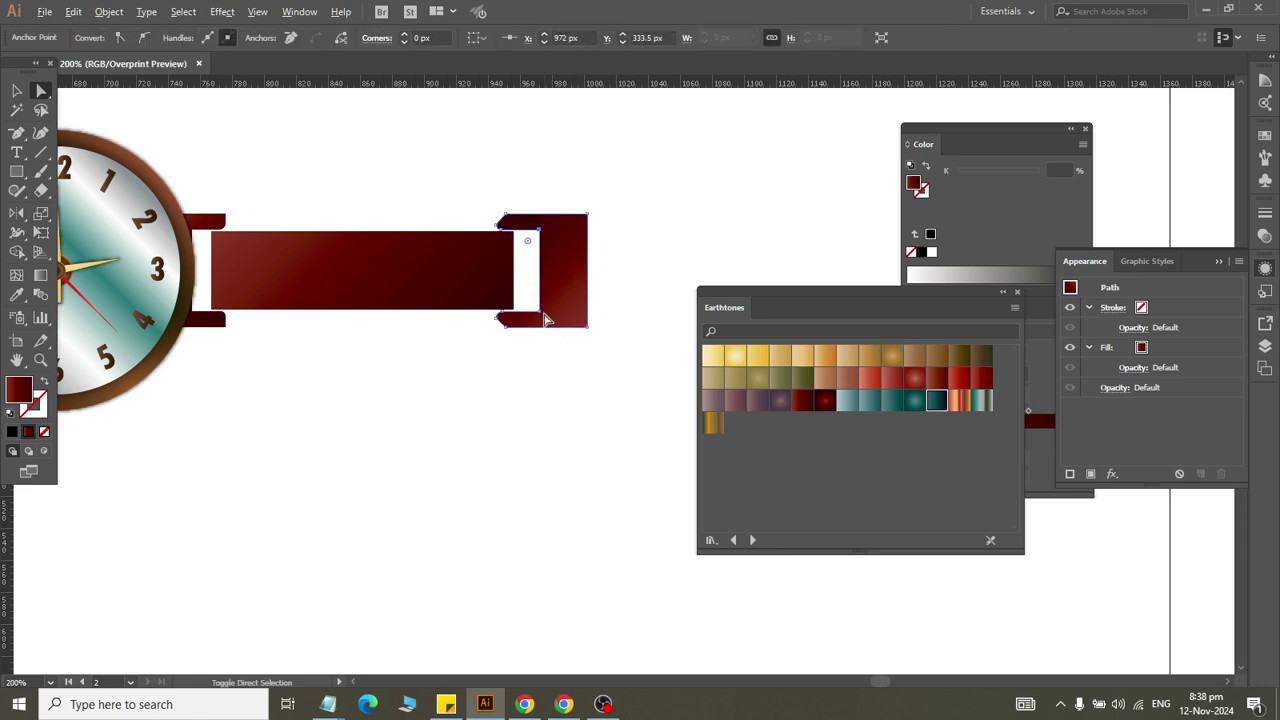
left_click(541, 314)
key("Right")
key("Right")
key("Right")
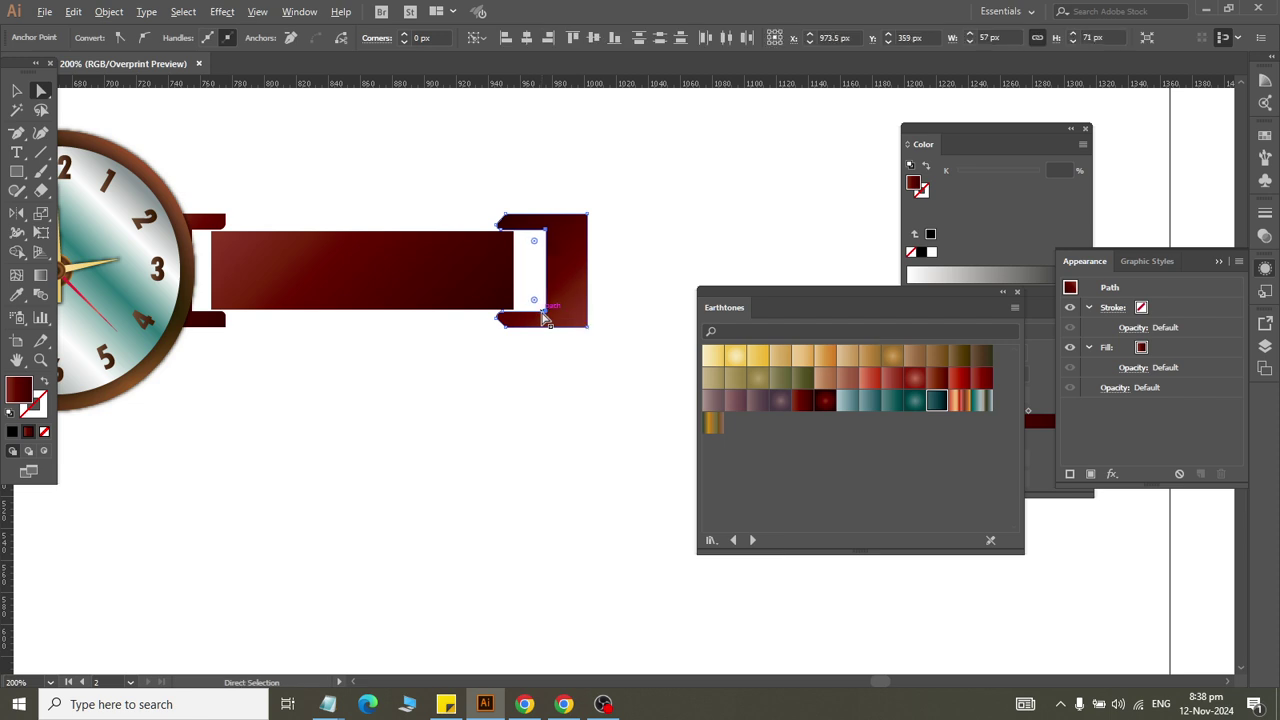
left_click(463, 422)
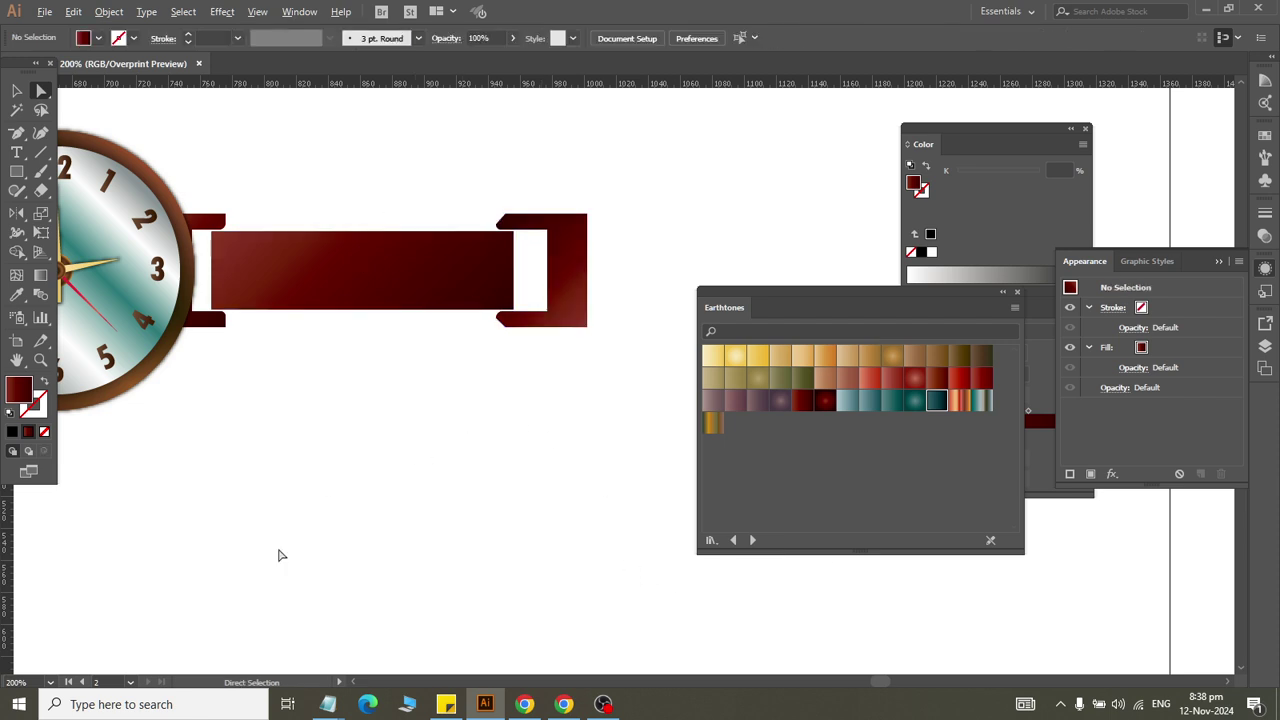
Step: Place a copy of the strap bar below the watch and fully round its right end
left_click(41, 152)
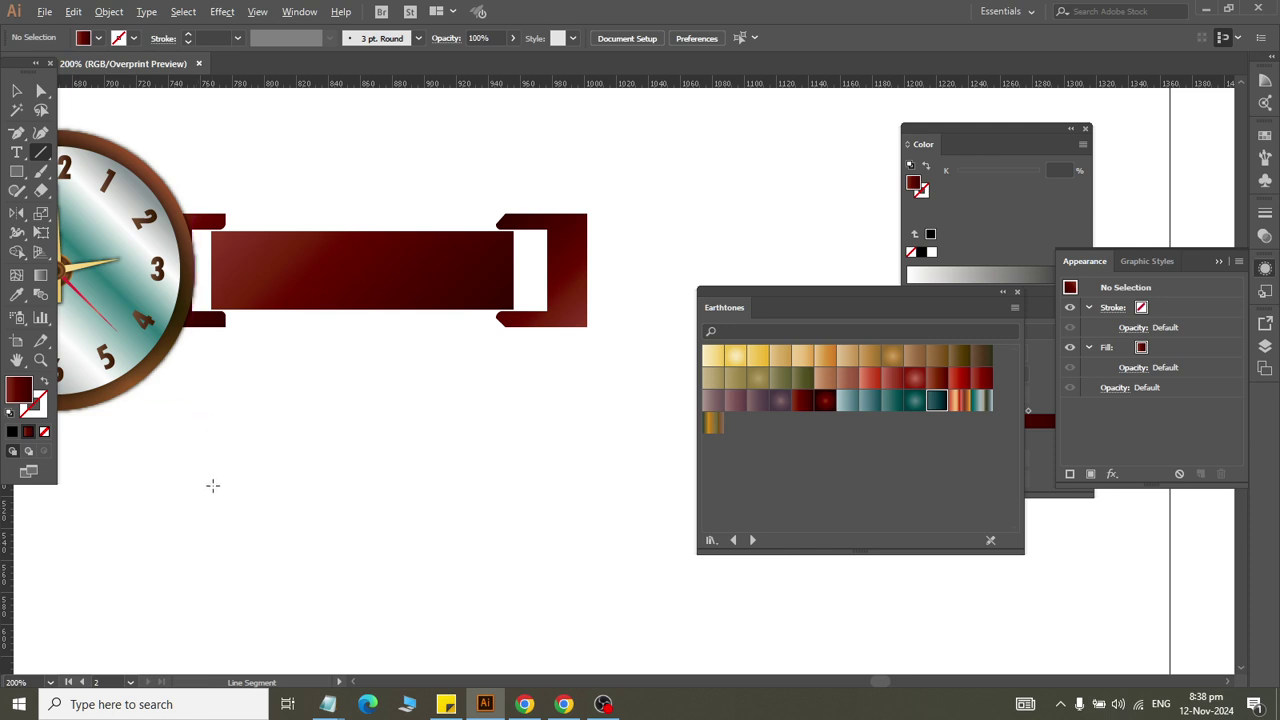
left_click(16, 171)
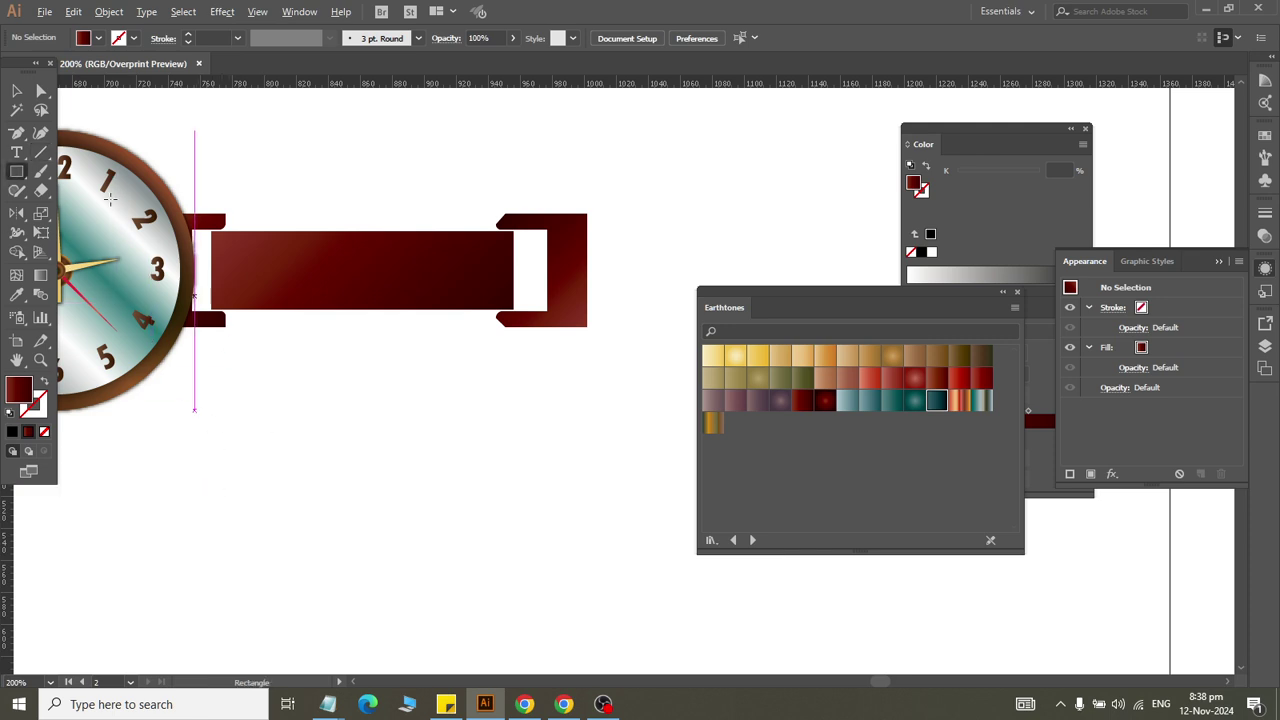
left_click(16, 91)
mouse_move(357, 306)
left_mouse_down()
mouse_move(362, 500)
mouse_move(375, 470)
left_mouse_up()
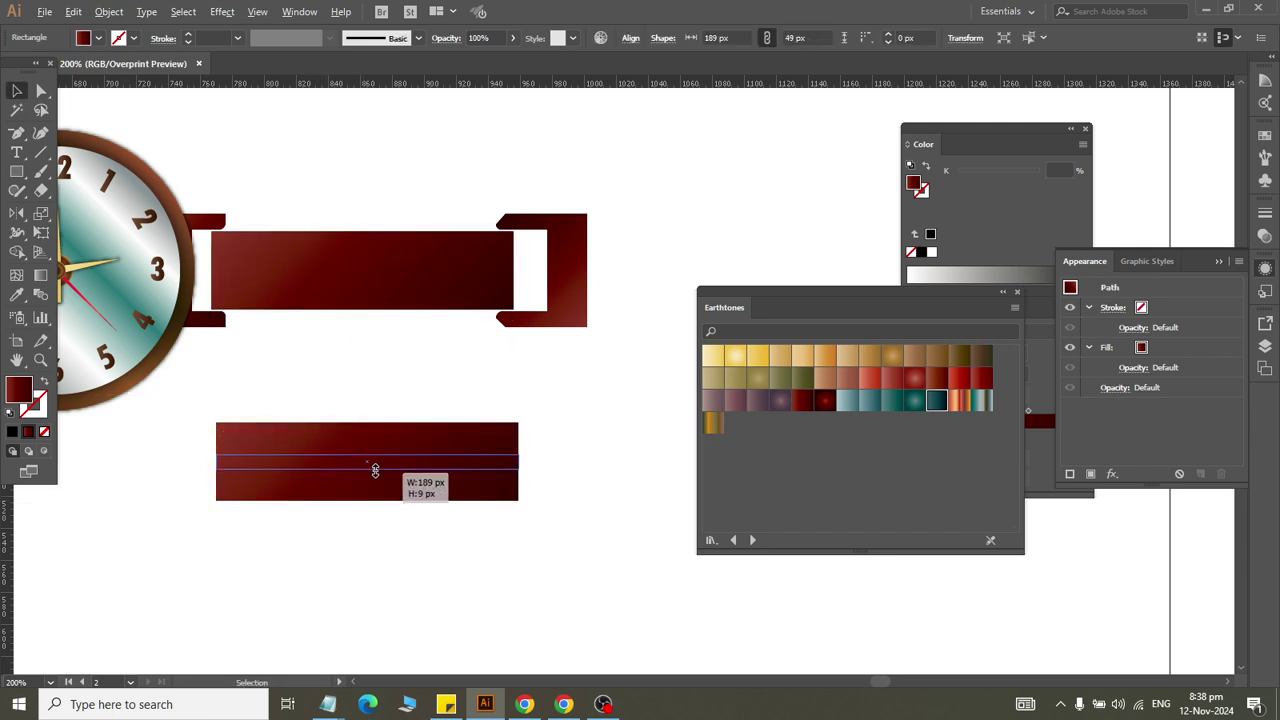
scroll(437, 490, "up", 2)
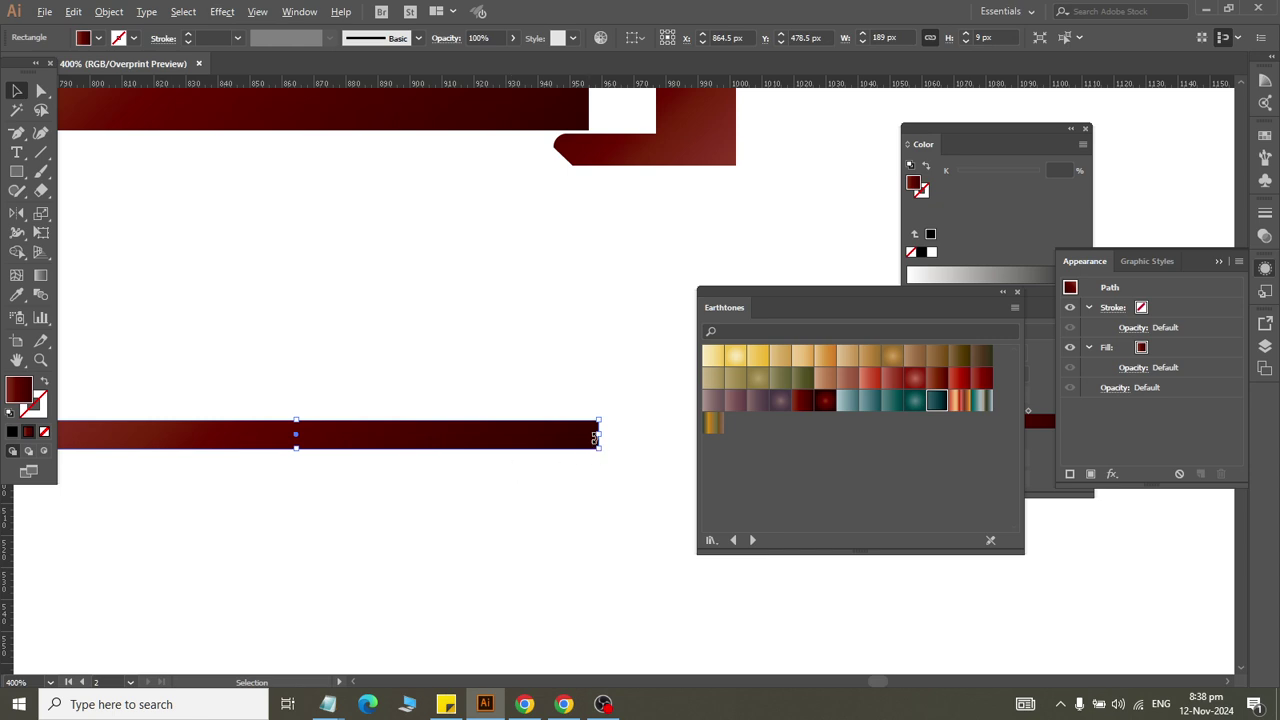
scroll(598, 446, "up", 5)
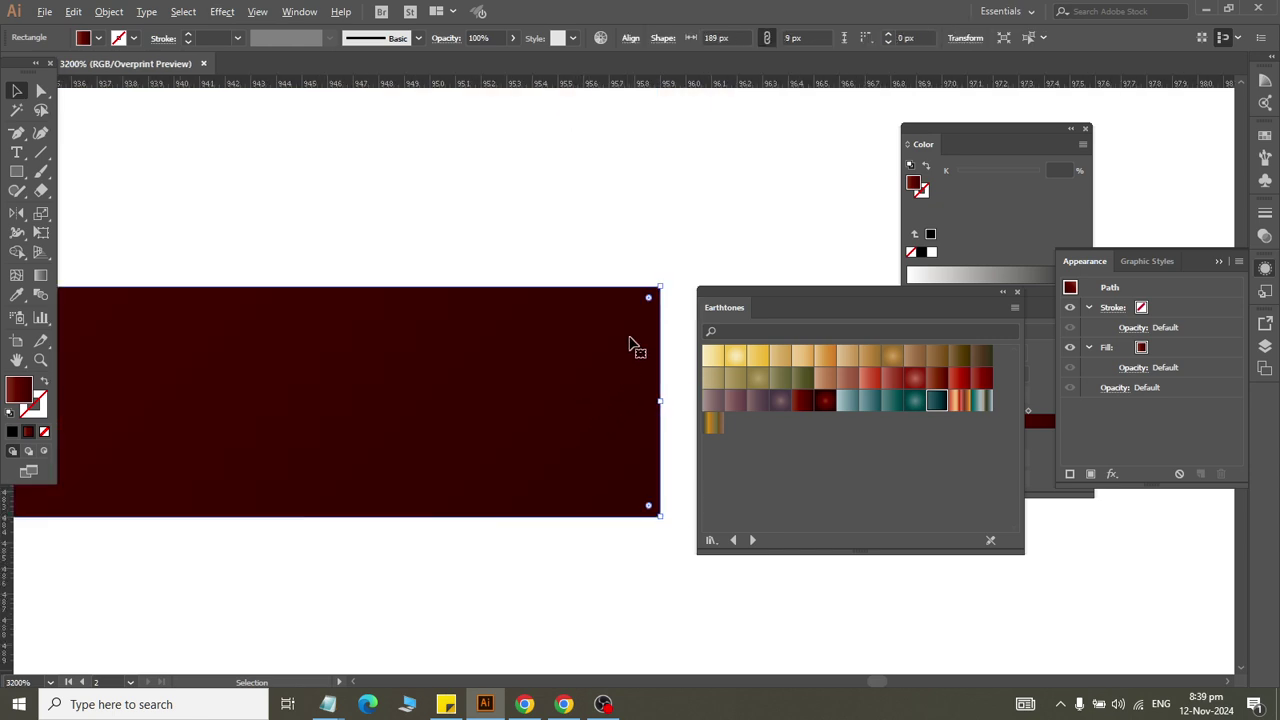
left_click_drag(648, 299, 234, 395)
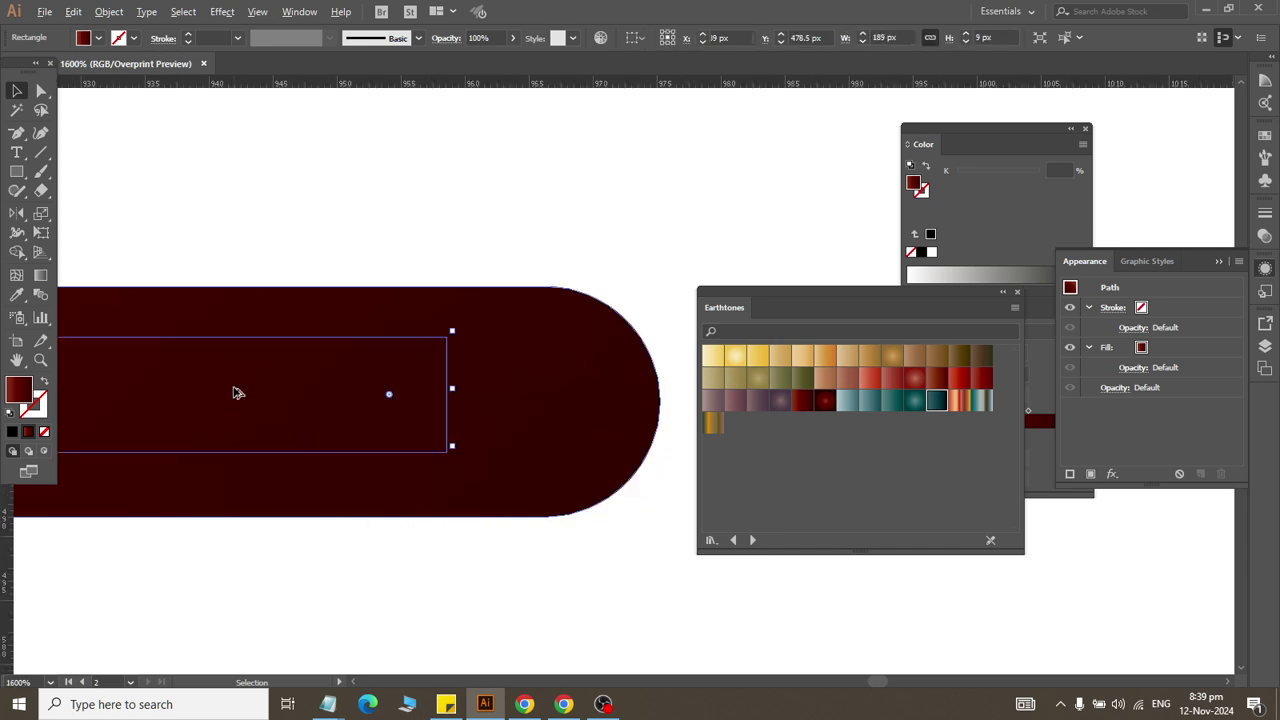
Step: Make the thin bar's top-left and bottom-left corners sharp with the Direct Selection tool
scroll(318, 395, "down", 4)
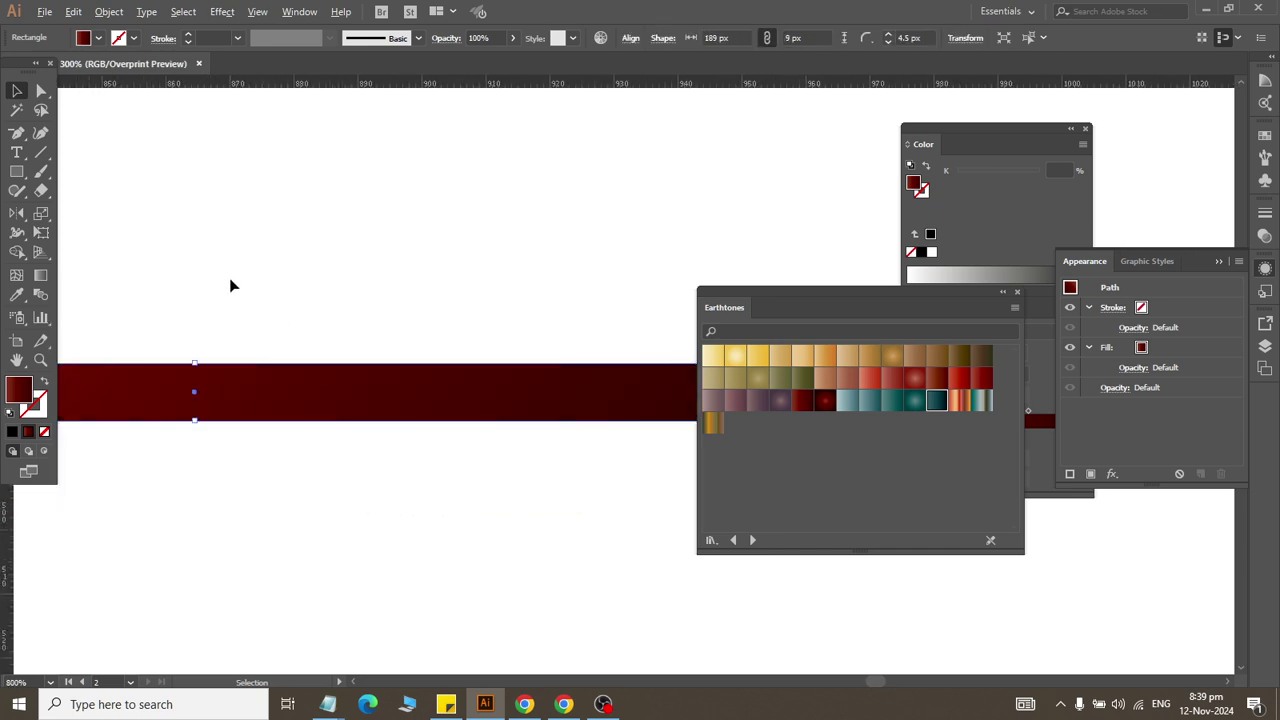
scroll(230, 300, "down", 2)
scroll(226, 310, "up", 1)
scroll(223, 309, "up", 2)
scroll(220, 314, "up", 2)
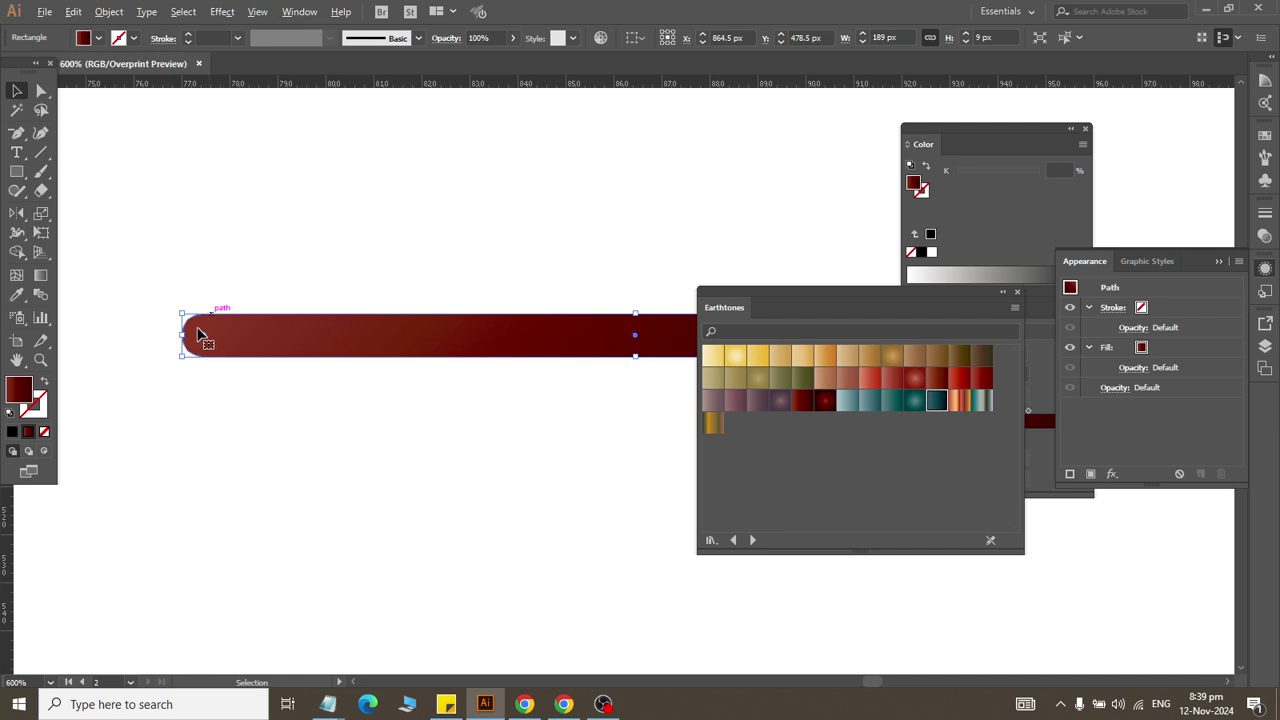
key("a")
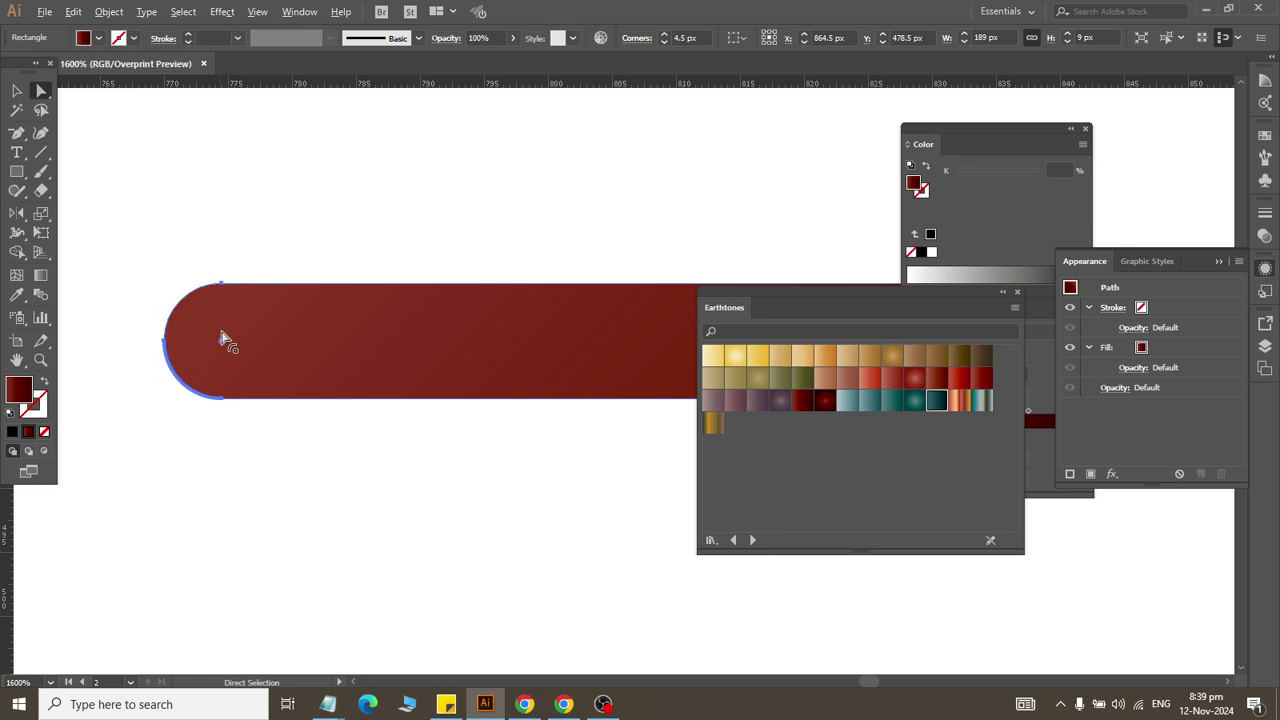
left_click_drag(223, 348, 208, 470)
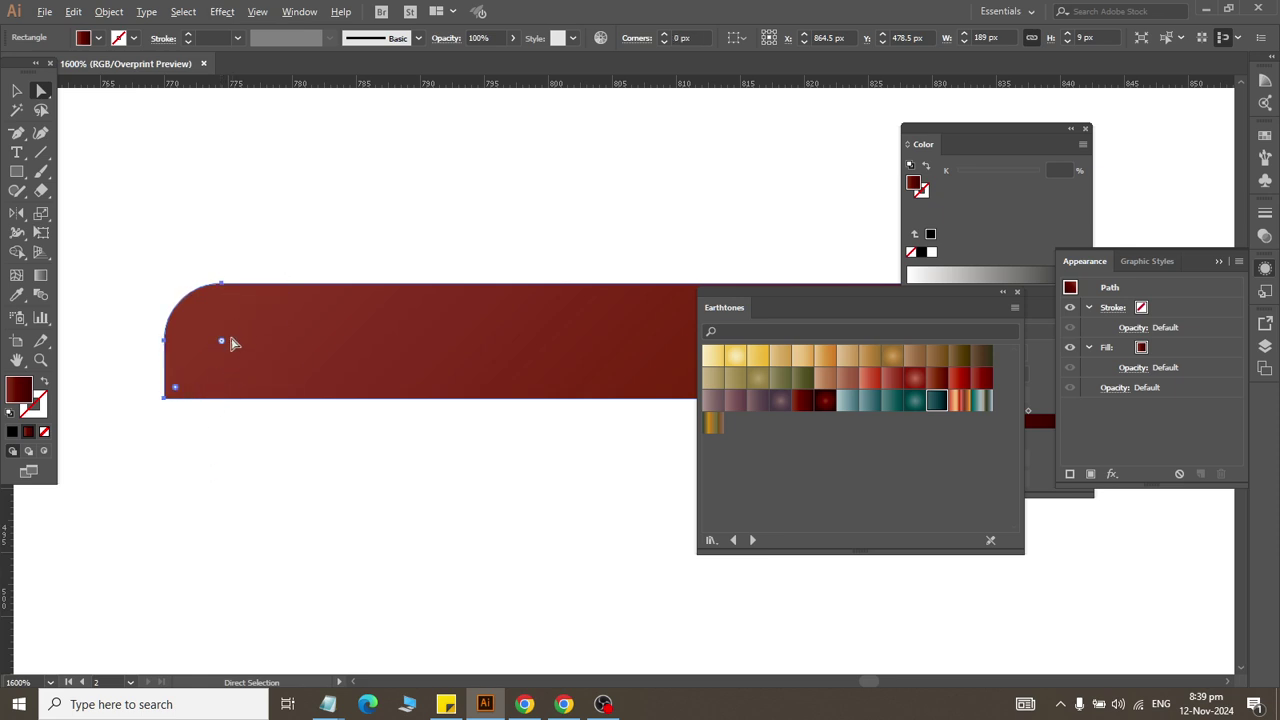
left_click_drag(223, 348, 234, 194)
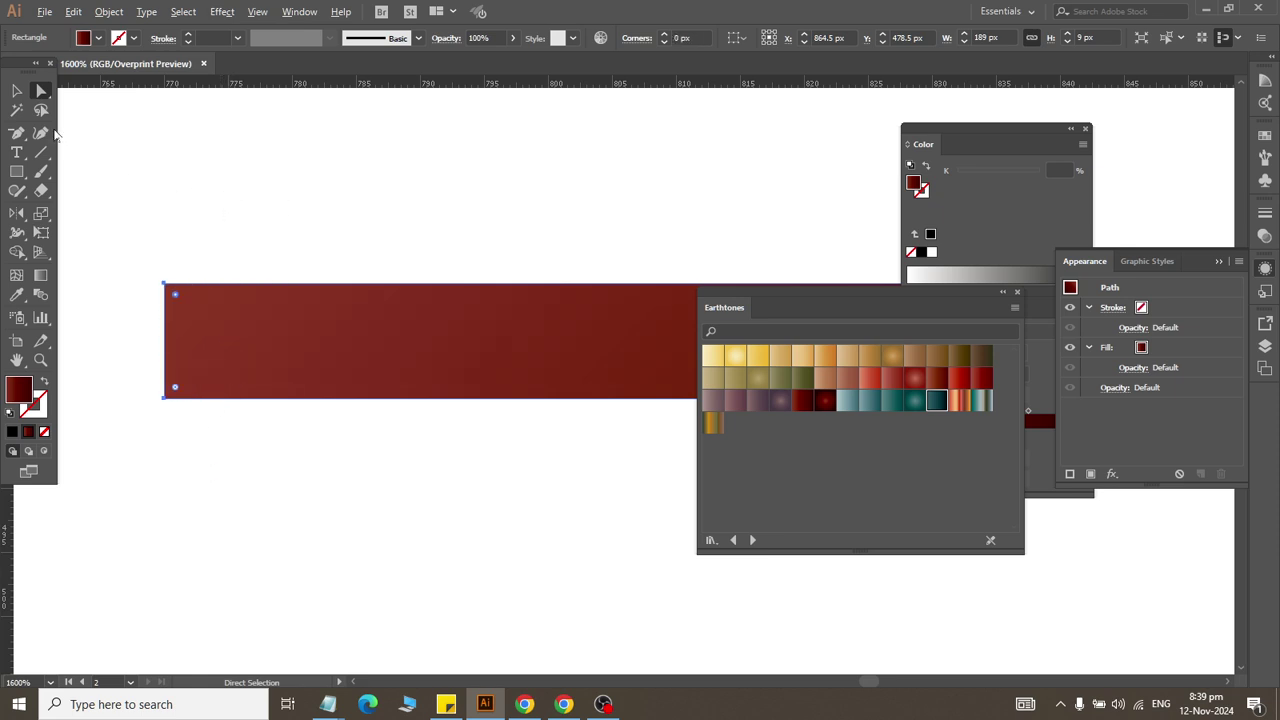
left_click(16, 91)
left_click(199, 192)
Step: Shorten the thin rounded bar into a 39 × 9 px prong
scroll(199, 192, "down", 4)
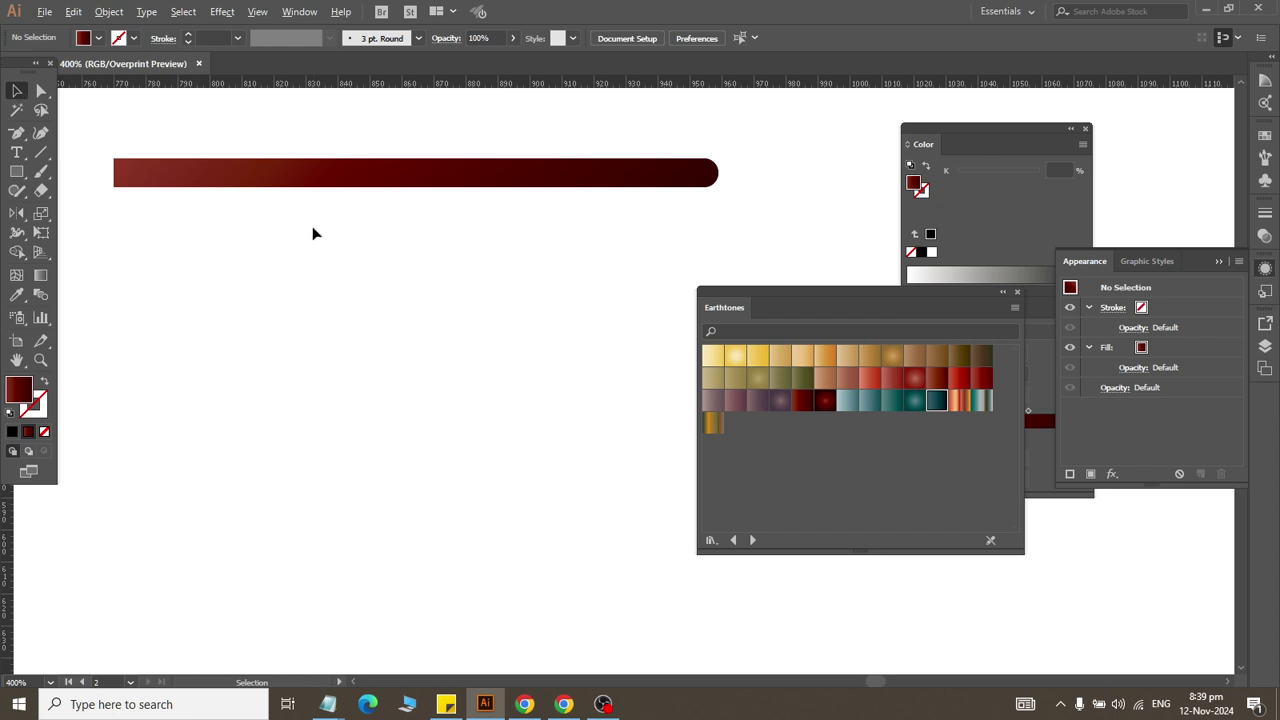
scroll(313, 234, "down", 2)
scroll(408, 251, "up", 3)
scroll(420, 320, "up", 3)
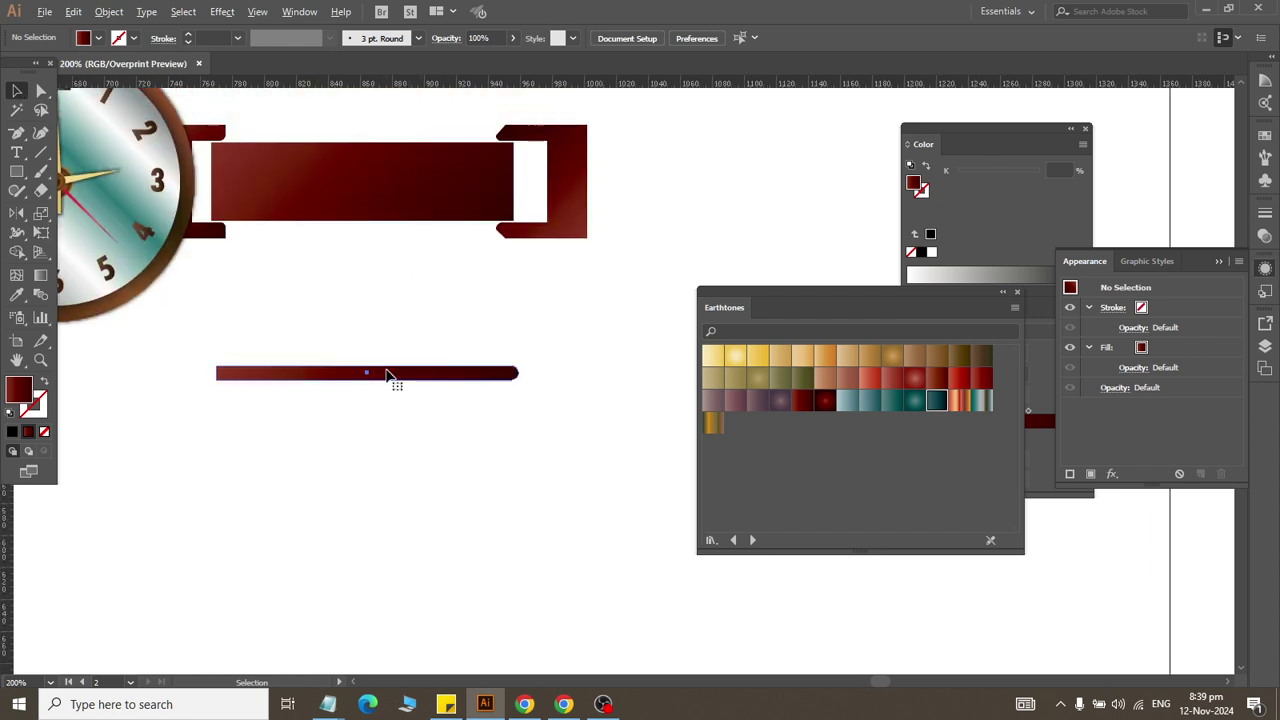
left_click(388, 375)
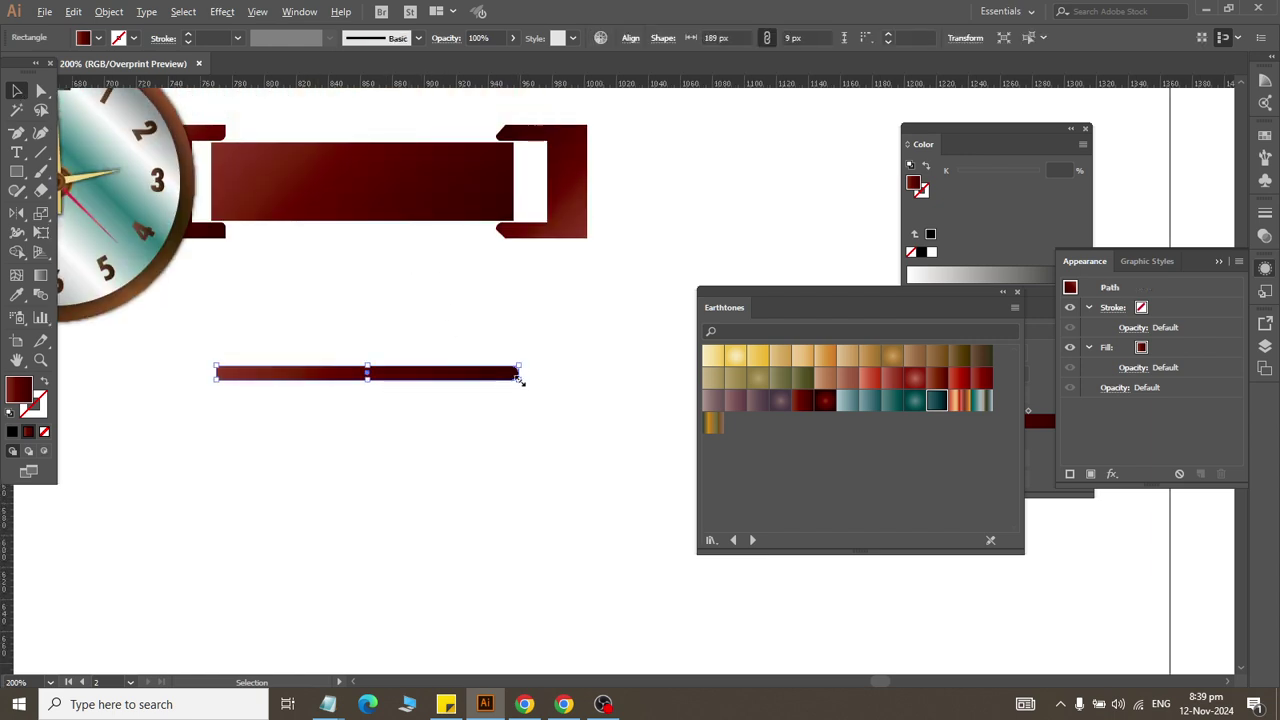
scroll(266, 437, "up", 1)
scroll(277, 414, "up", 1)
scroll(241, 449, "up", 1)
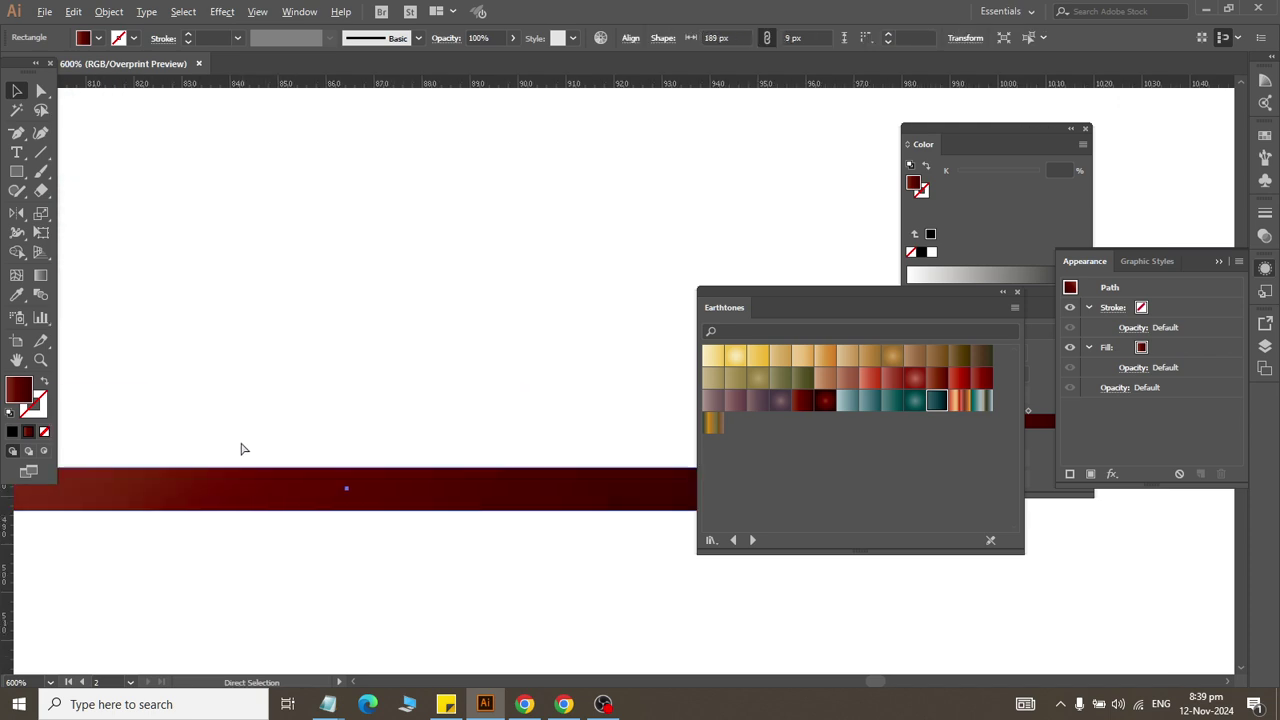
key("v")
scroll(245, 443, "left", 3)
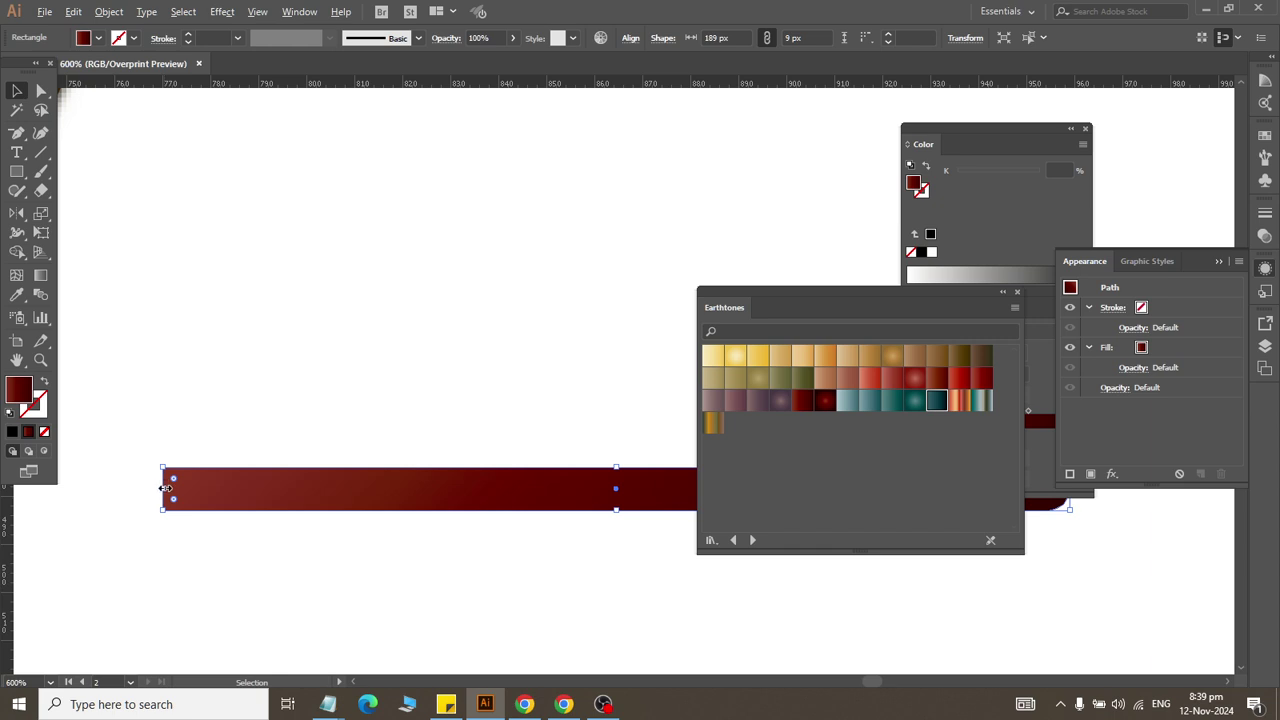
left_click_drag(165, 488, 550, 499)
scroll(486, 497, "right", 2)
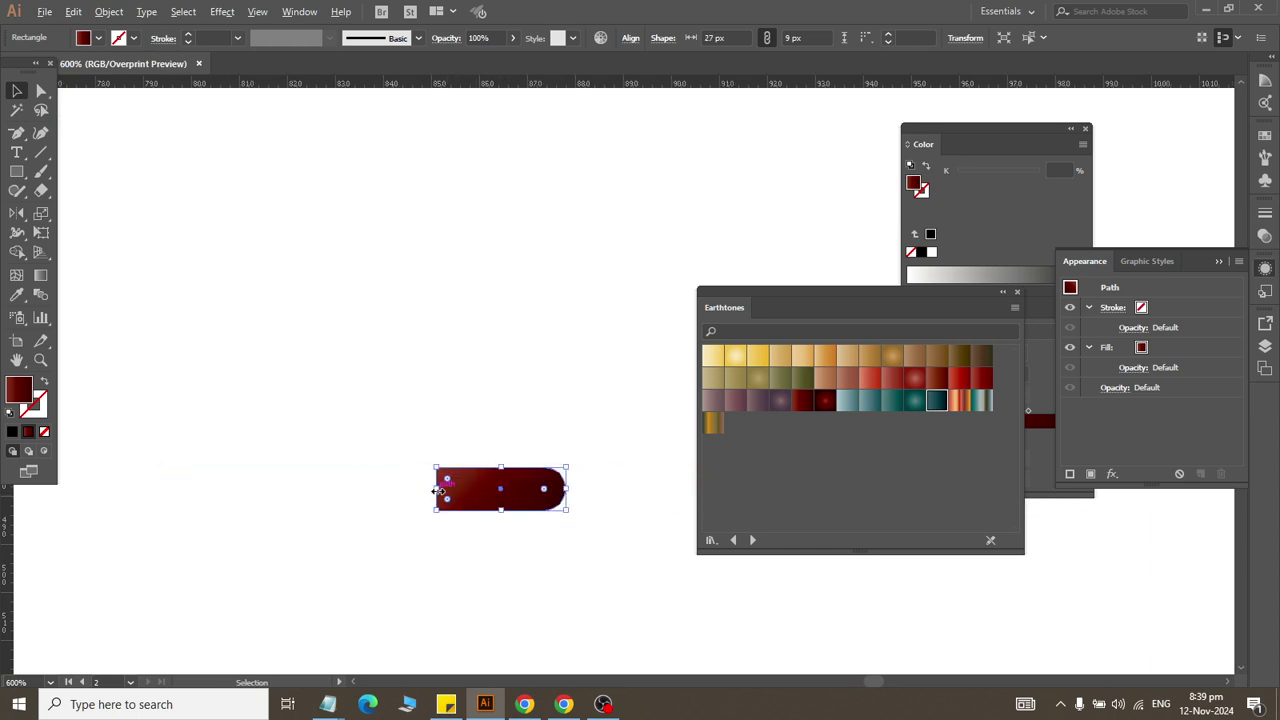
left_click_drag(437, 490, 407, 490)
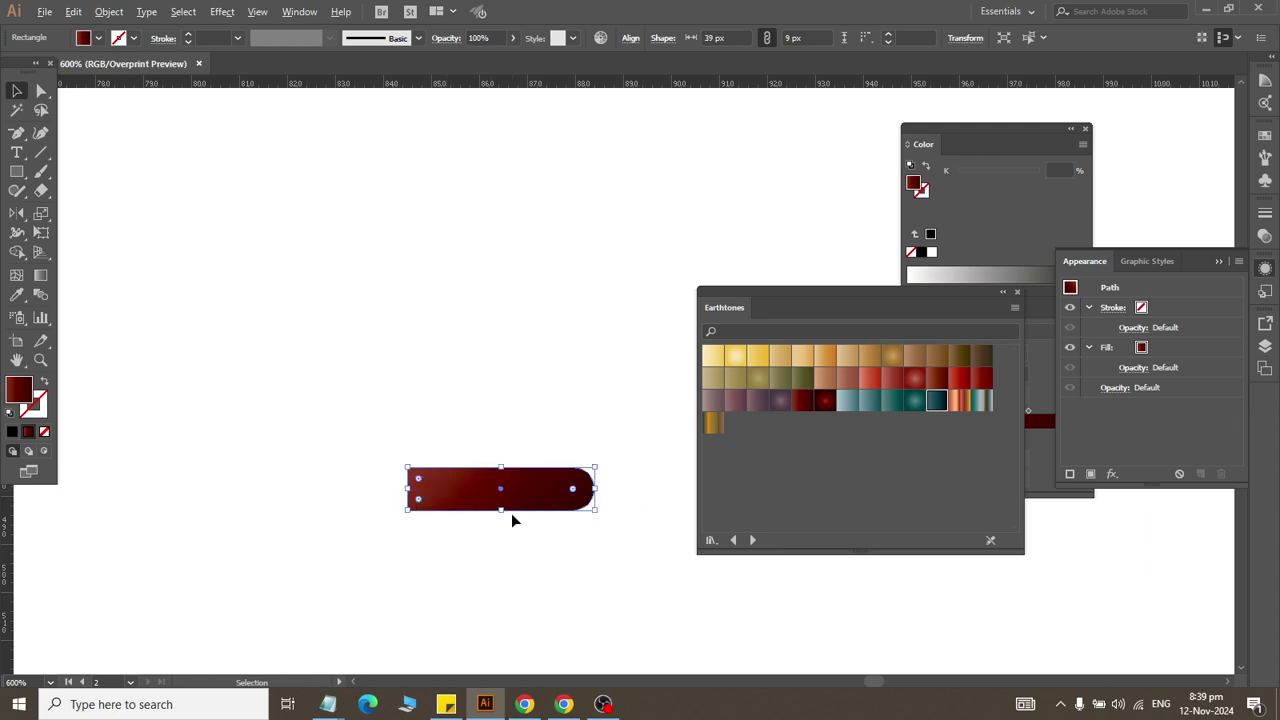
left_click_drag(501, 509, 501, 511)
Step: Move the prong into the buckle slot and fill it with the teal-silver gradient
scroll(501, 511, "up", 3)
scroll(501, 513, "up", 4)
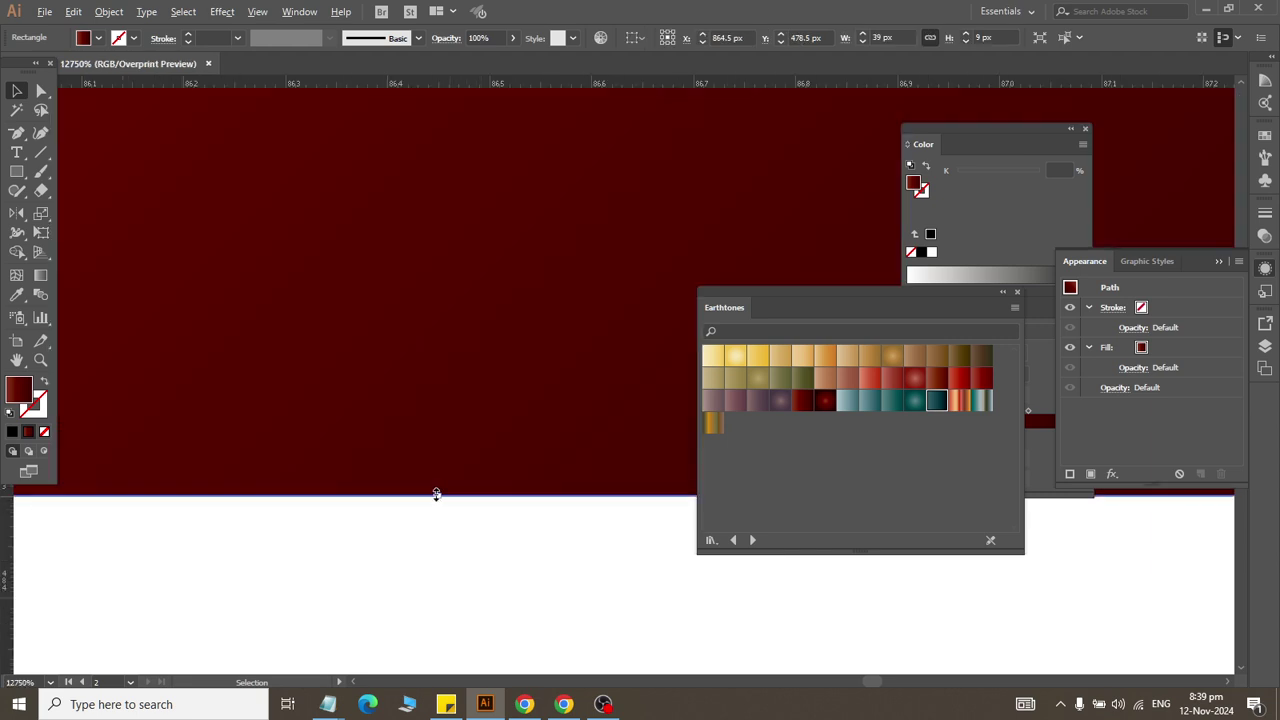
scroll(454, 371, "down", 4)
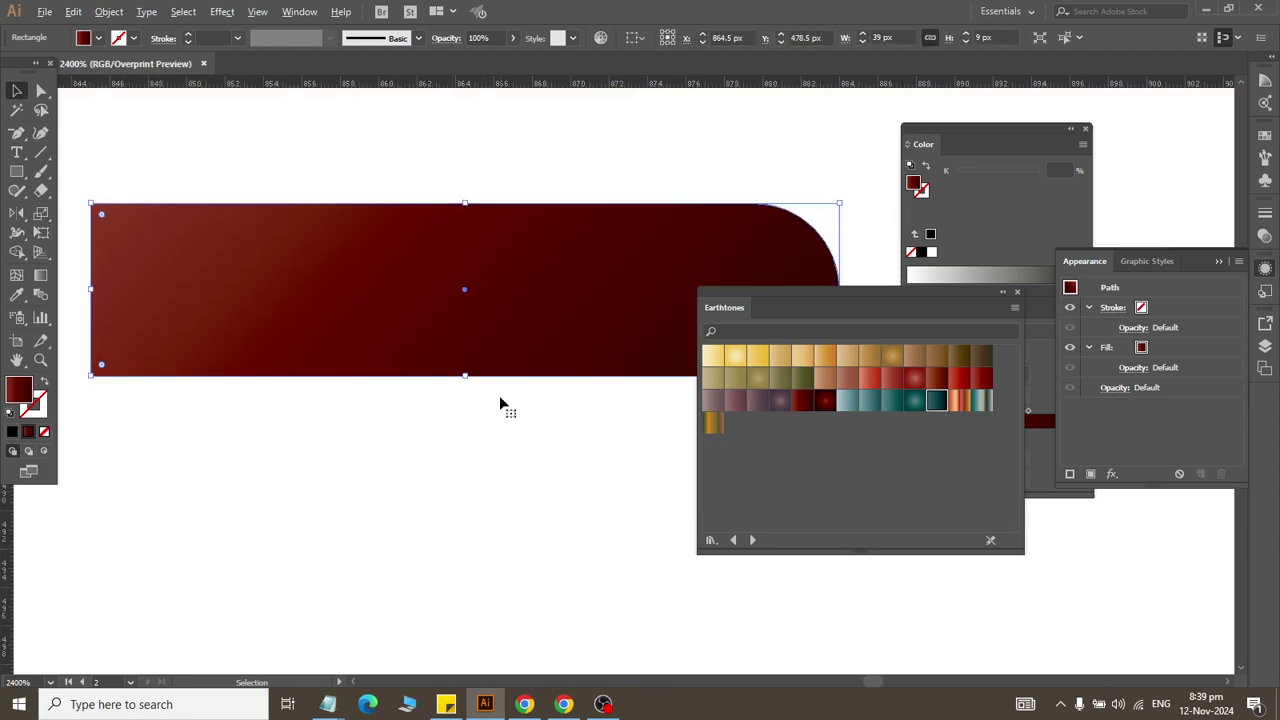
scroll(491, 417, "down", 3)
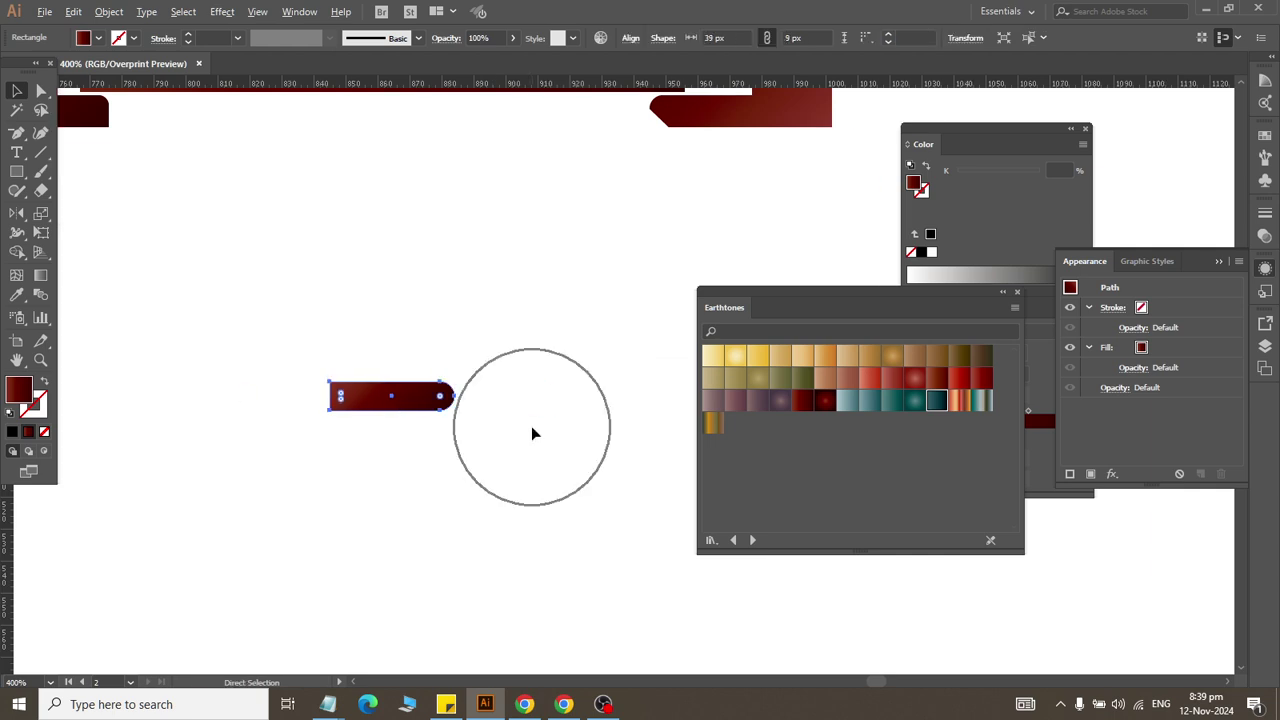
mouse_move(434, 488)
left_mouse_down()
mouse_move(719, 143)
mouse_move(657, 231)
left_mouse_up()
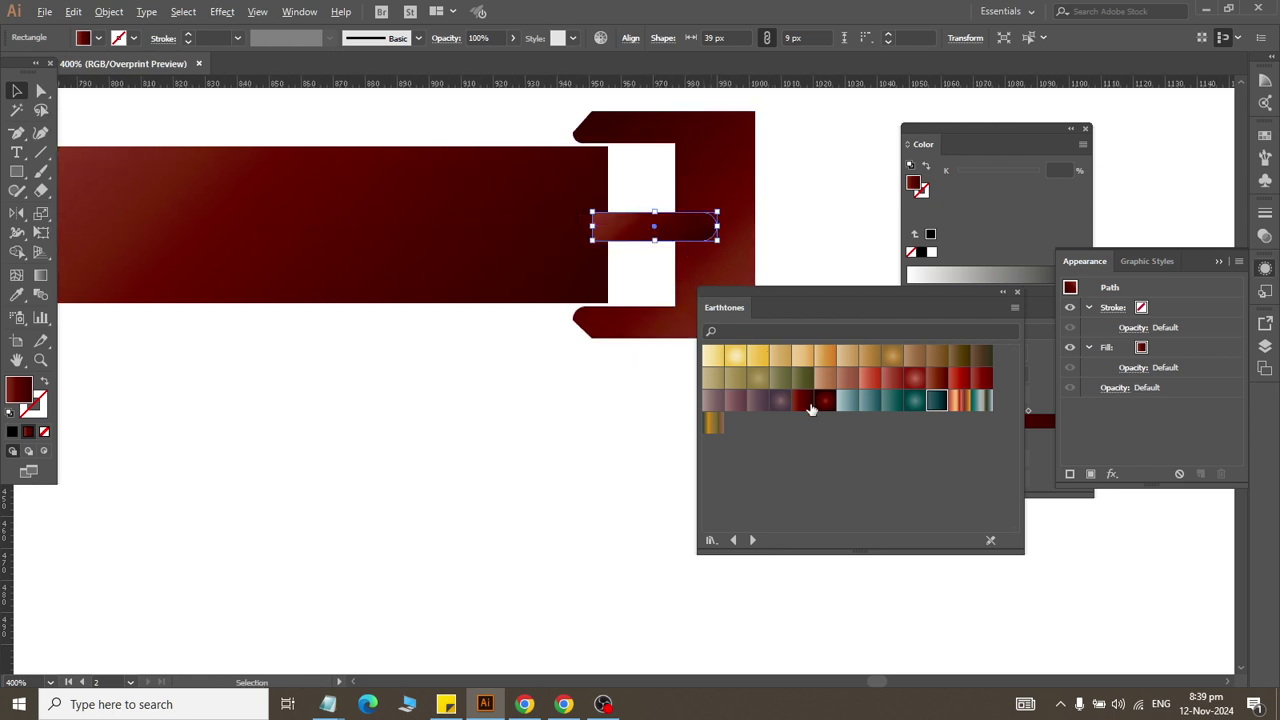
left_click(973, 408)
left_click(489, 440)
Step: Draw a small circle on the left strap and fill it with light yellow
key("ctrl+minus")
key("ctrl+minus")
key("ctrl+minus")
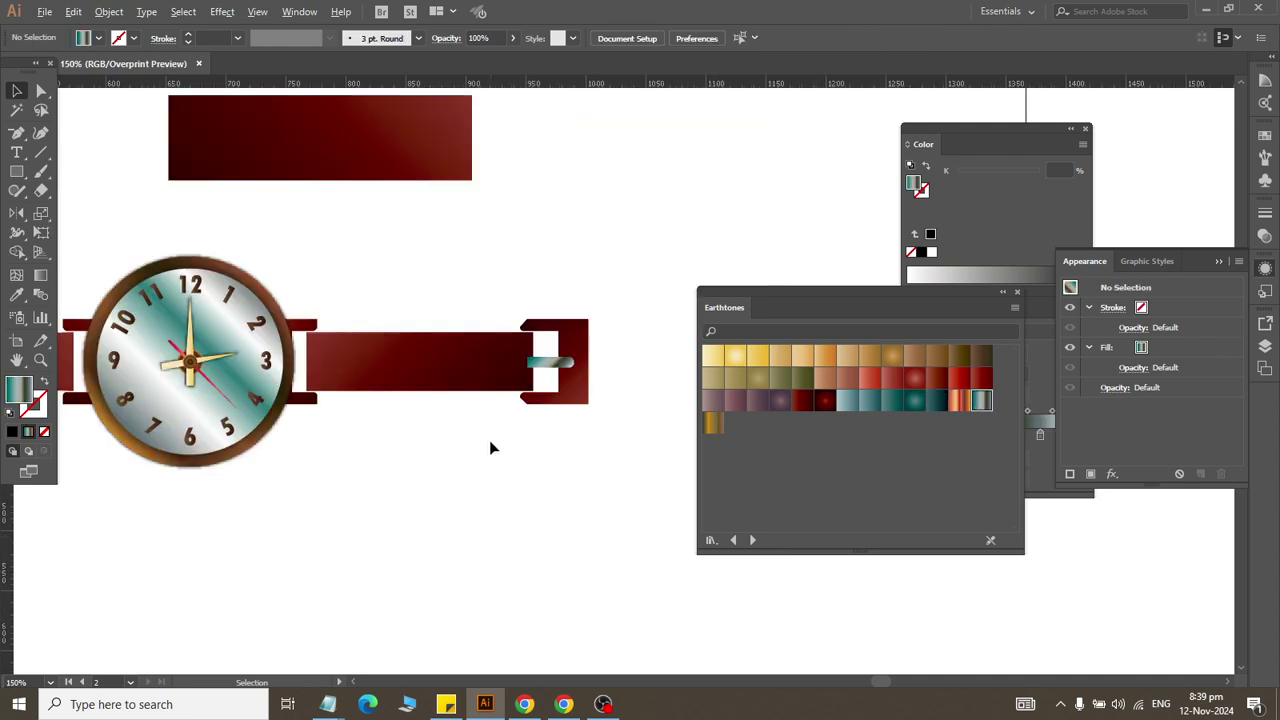
scroll(386, 412, "left", 5)
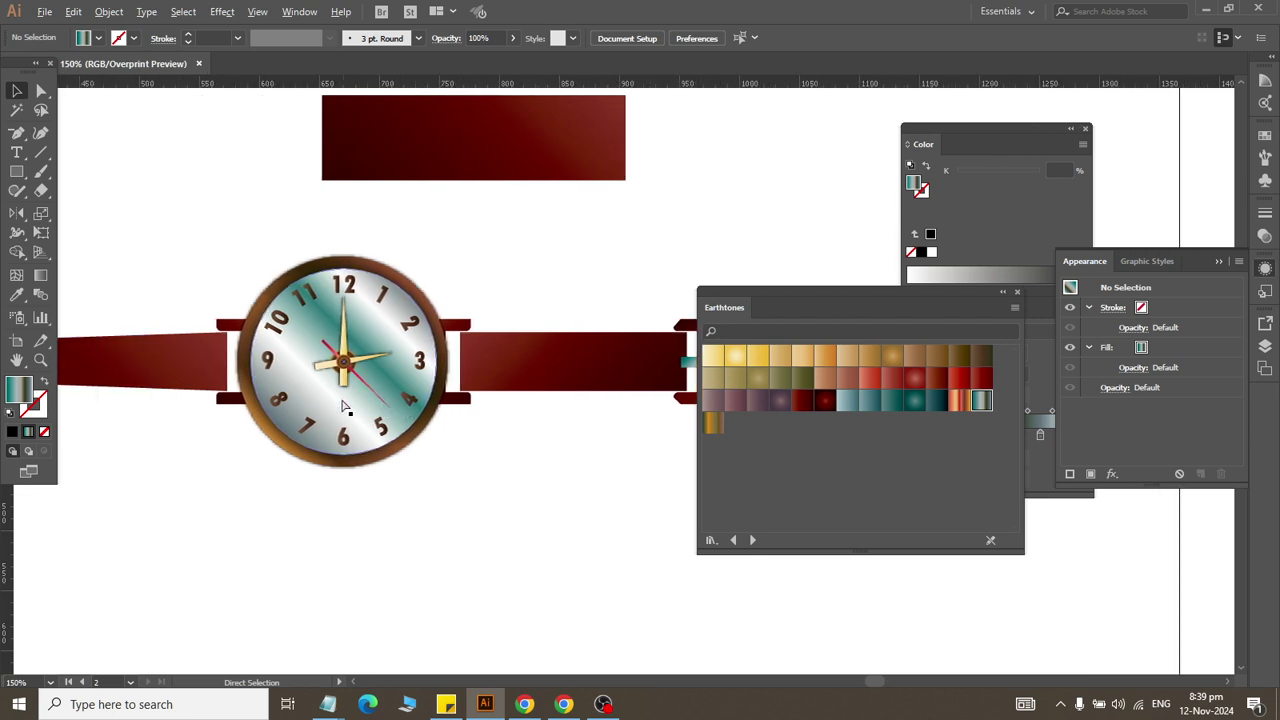
scroll(342, 406, "left", 3)
scroll(349, 394, "left", 5)
scroll(363, 394, "left", 1)
scroll(365, 396, "up", 1)
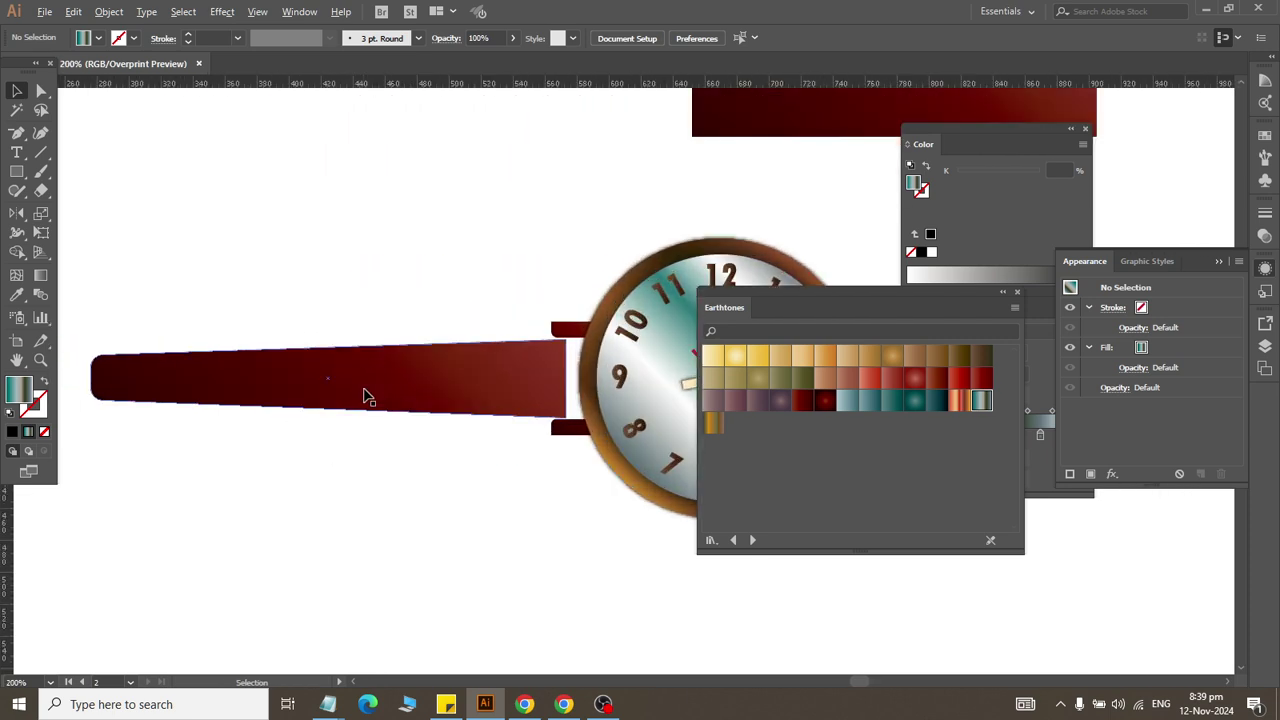
scroll(449, 394, "right", 1)
scroll(449, 394, "right", 3)
scroll(449, 394, "left", 2)
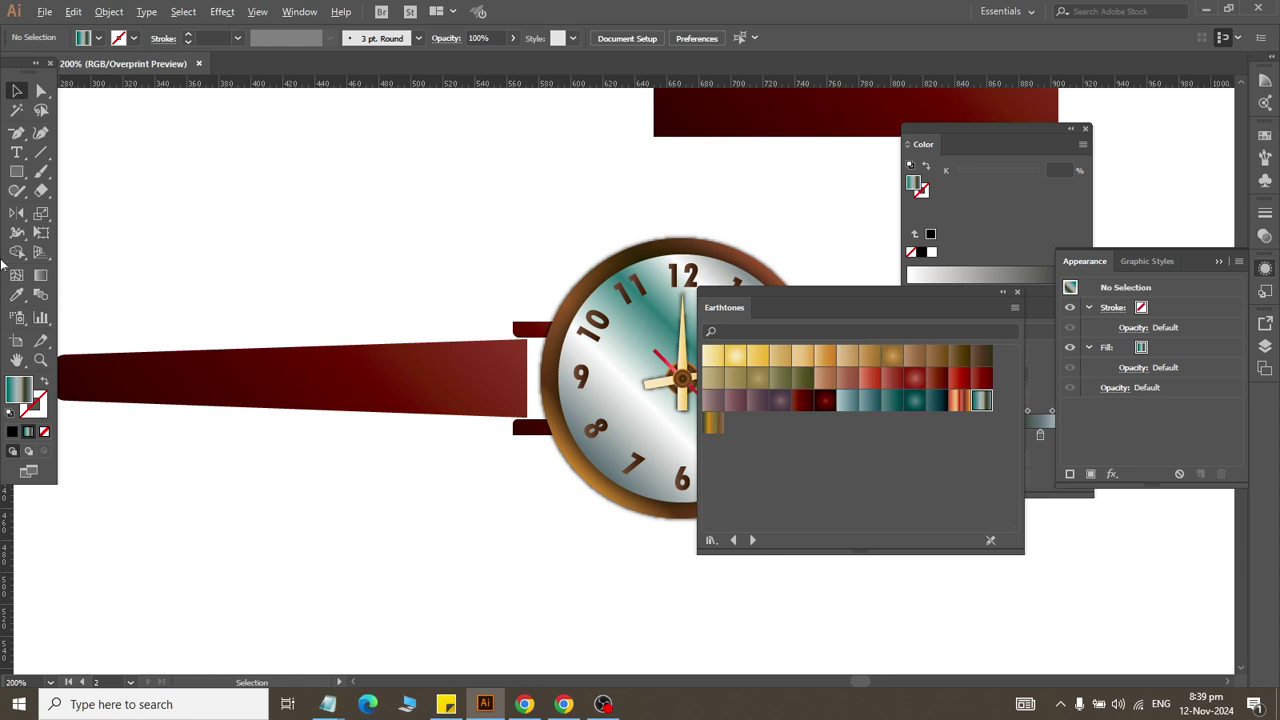
left_click_drag(17, 171, 80, 206)
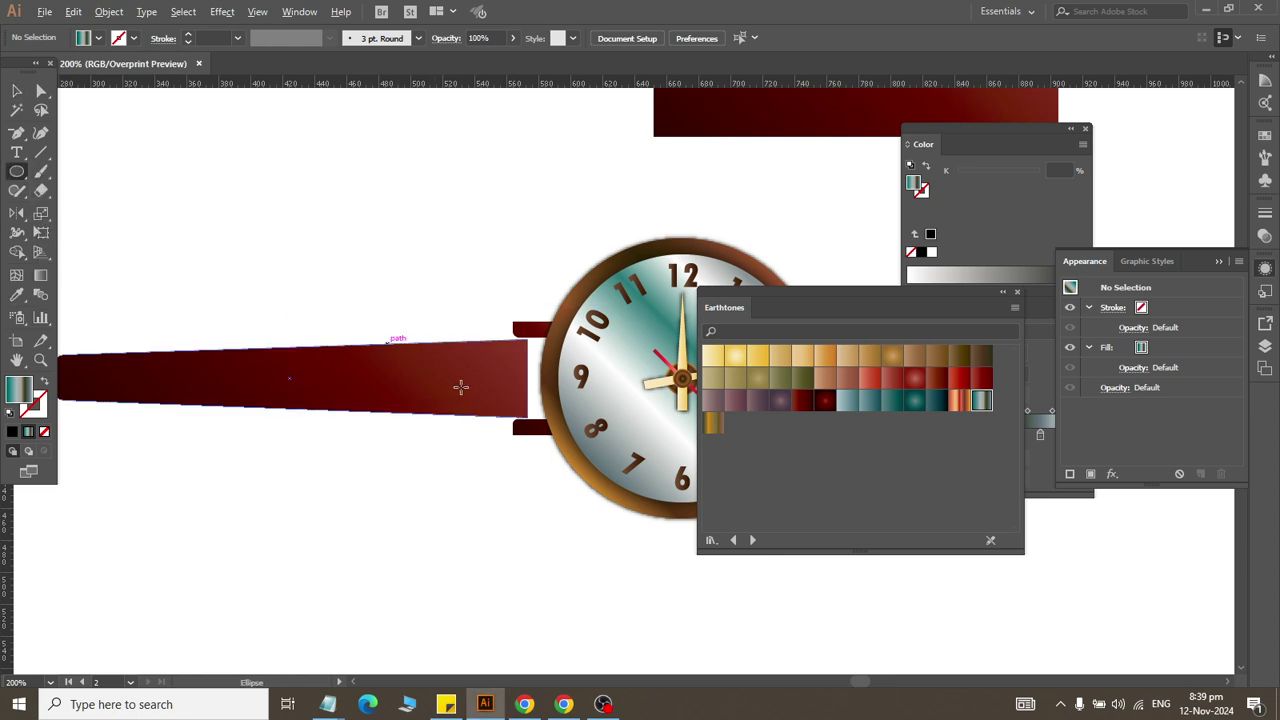
scroll(445, 372, "down", 2)
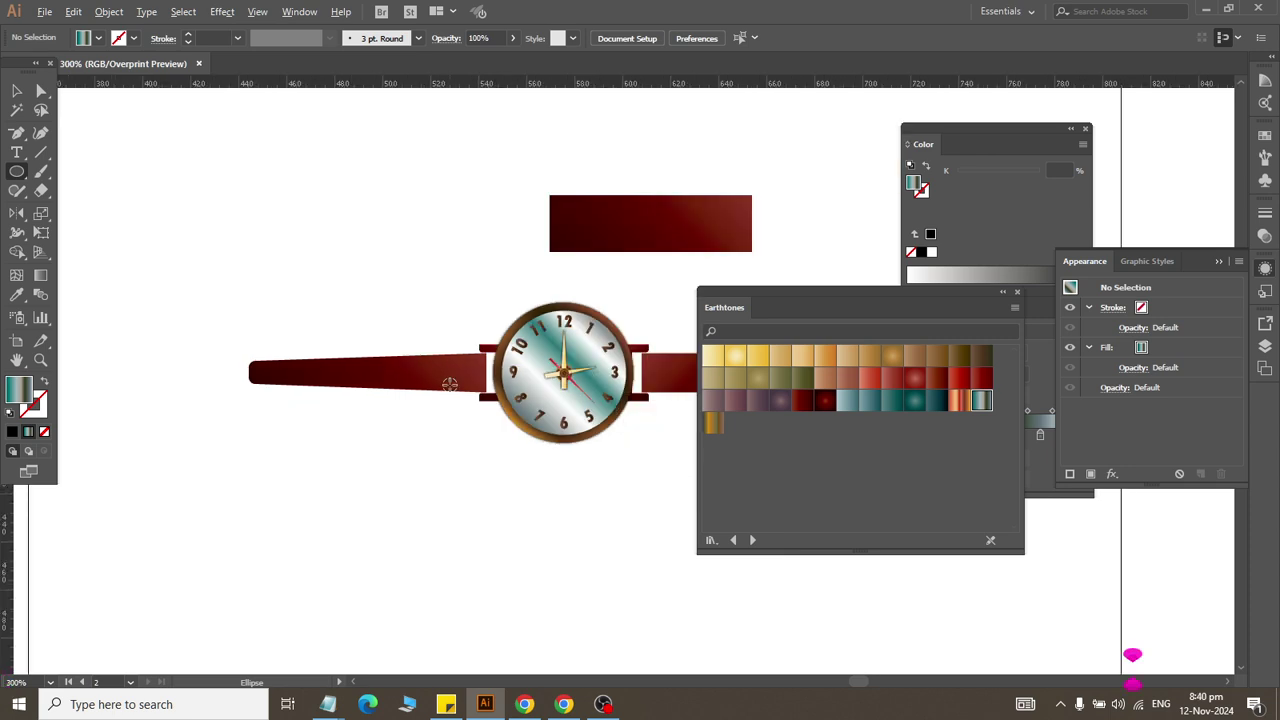
scroll(449, 384, "up", 1)
scroll(455, 370, "up", 1)
left_click_drag(441, 327, 474, 356)
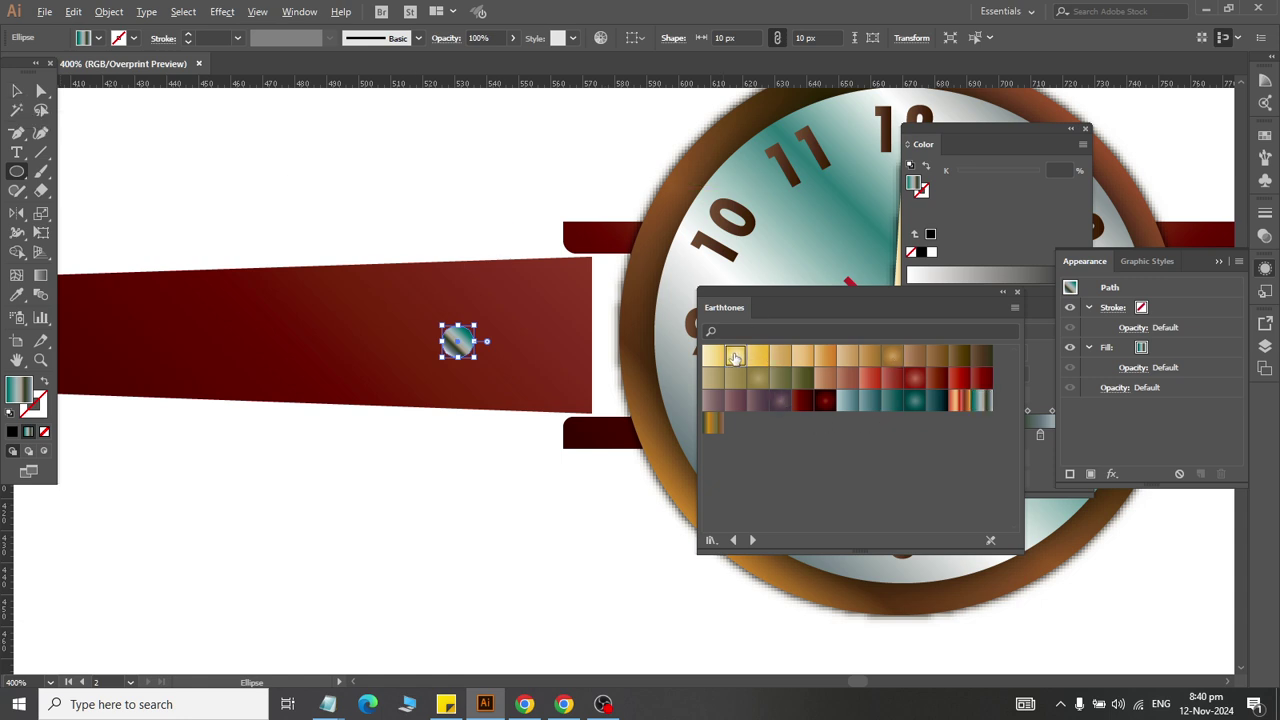
left_click(735, 355)
Step: Vertically centre the yellow circle on the left strap
left_click(16, 91)
left_click(410, 180)
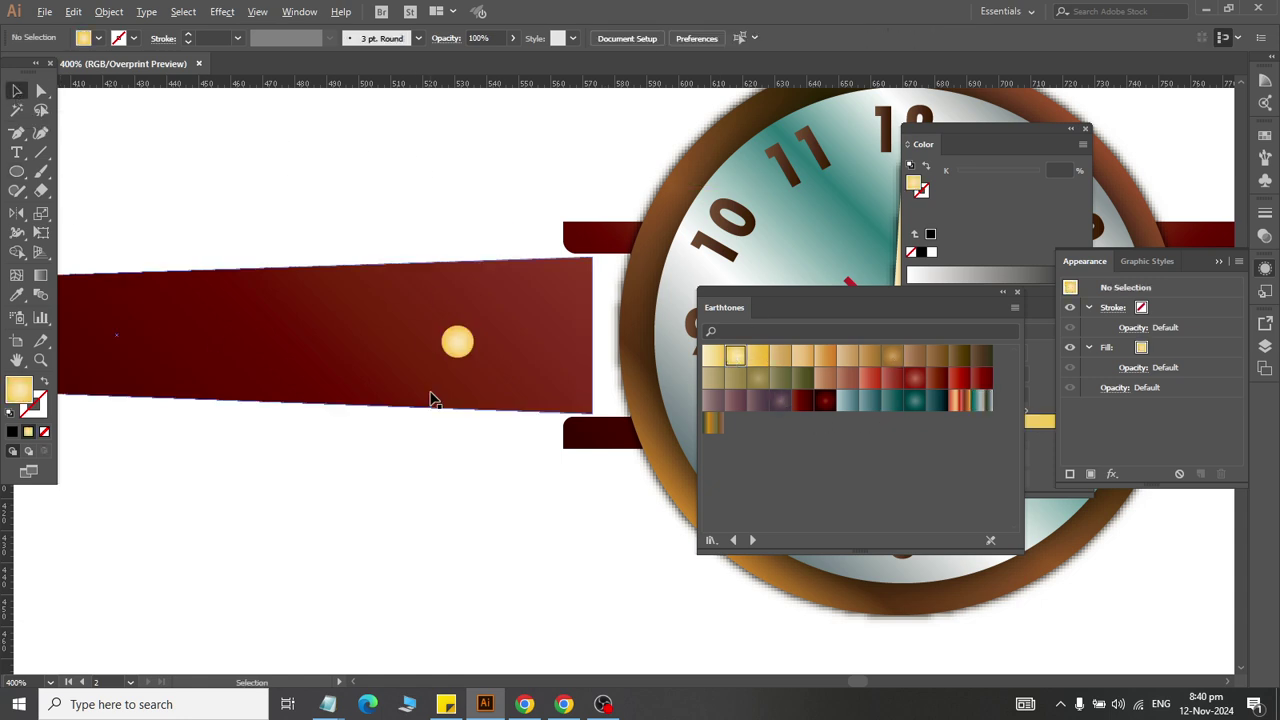
left_click_drag(423, 478, 465, 235)
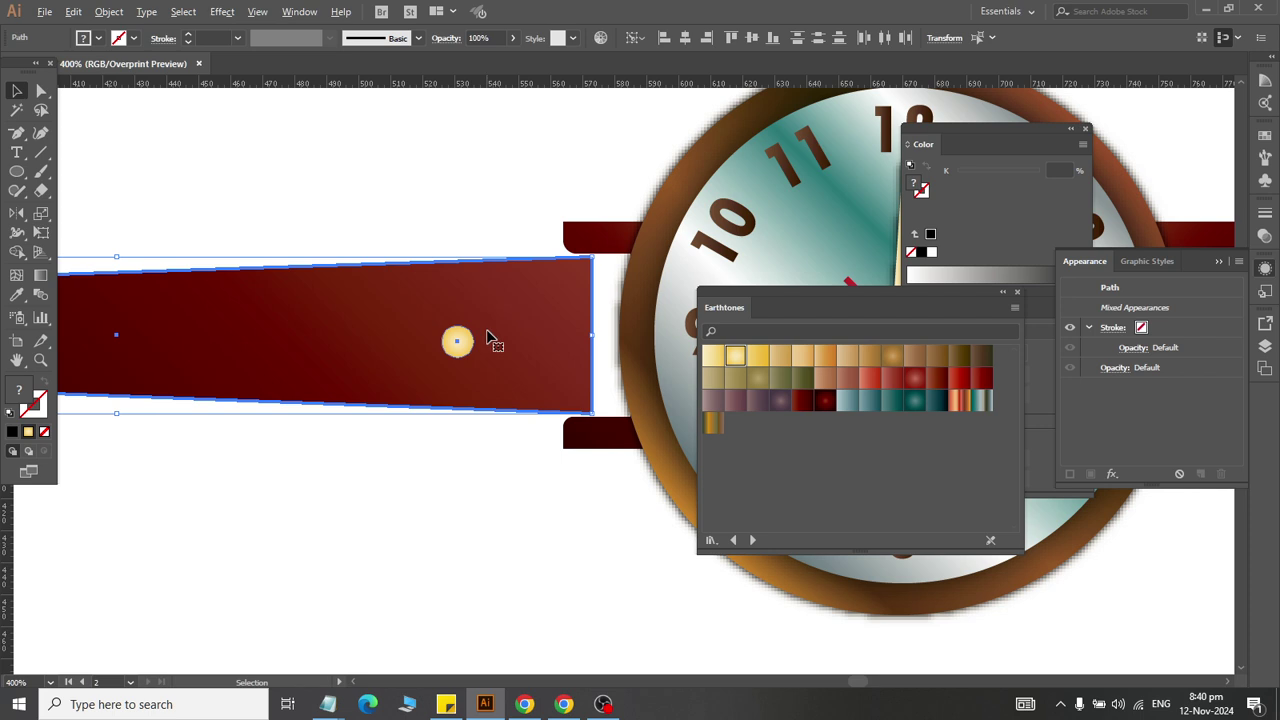
left_click(752, 38)
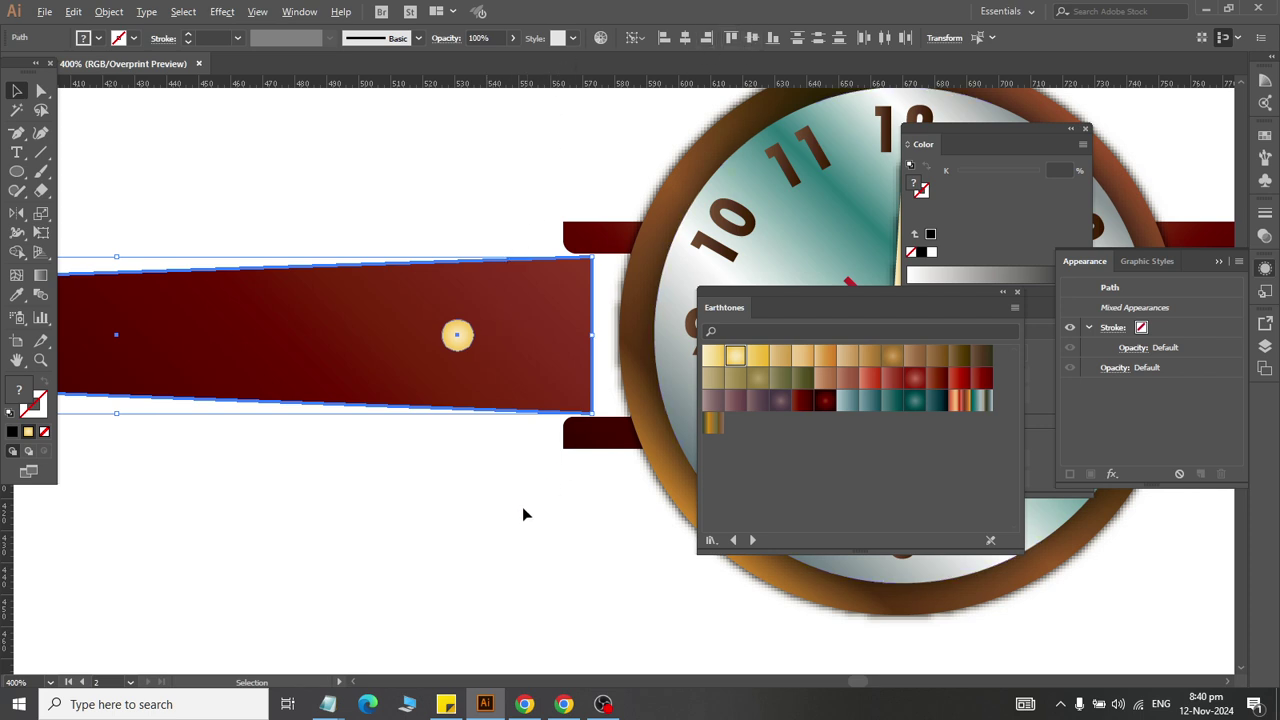
left_click(469, 431)
Step: Move the yellow circle further left along the strap
scroll(443, 414, "left", 5)
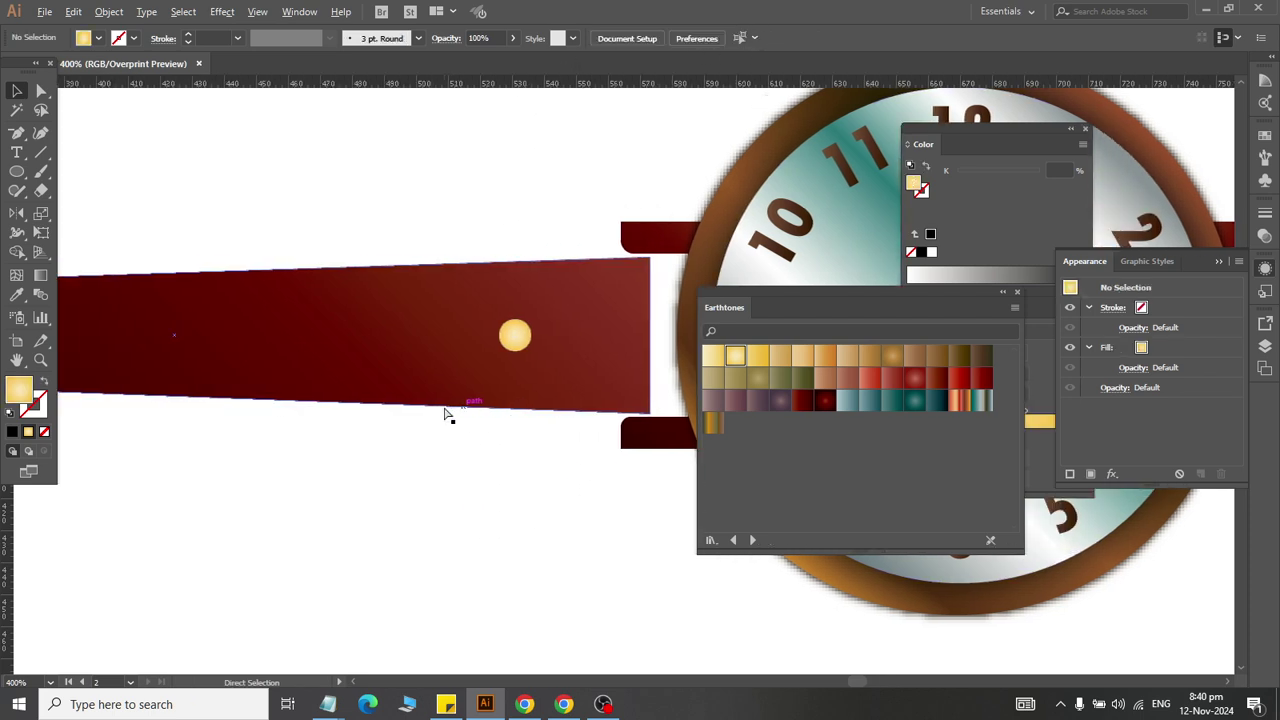
scroll(443, 406, "down", 3)
scroll(451, 414, "up", 1)
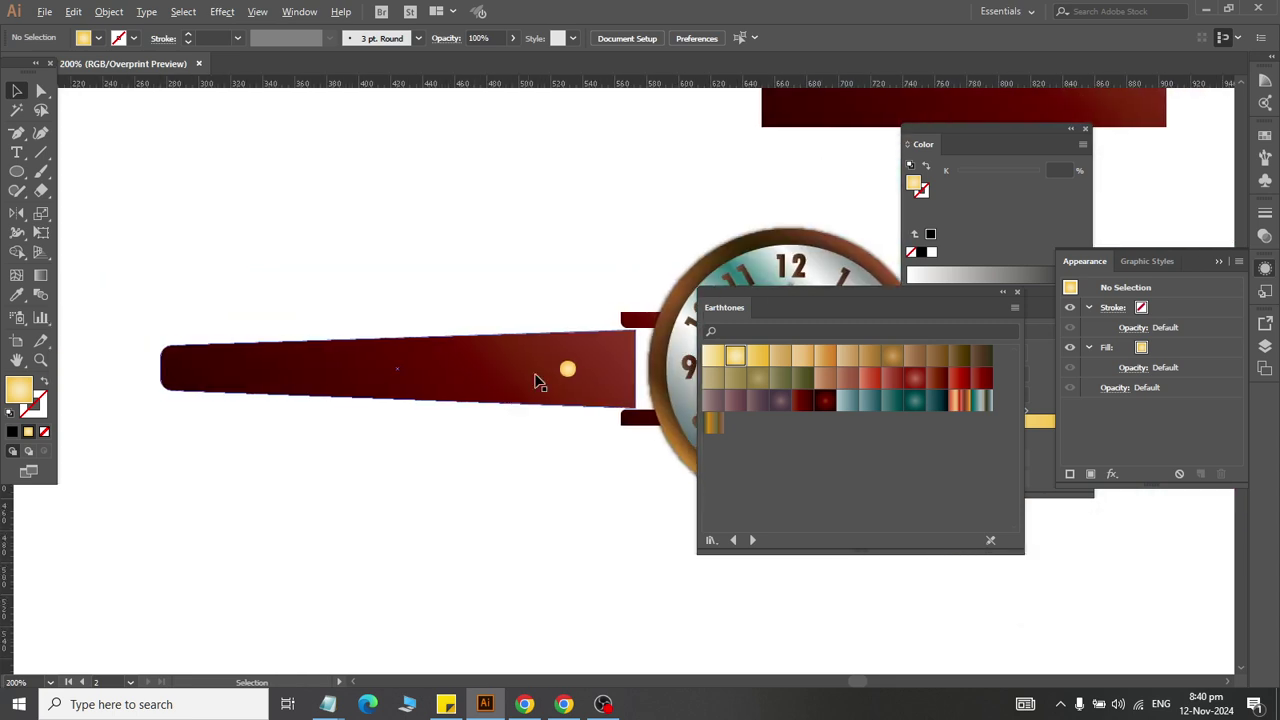
left_click(567, 370)
left_click_drag(567, 372, 509, 373)
left_click(530, 380, "shift")
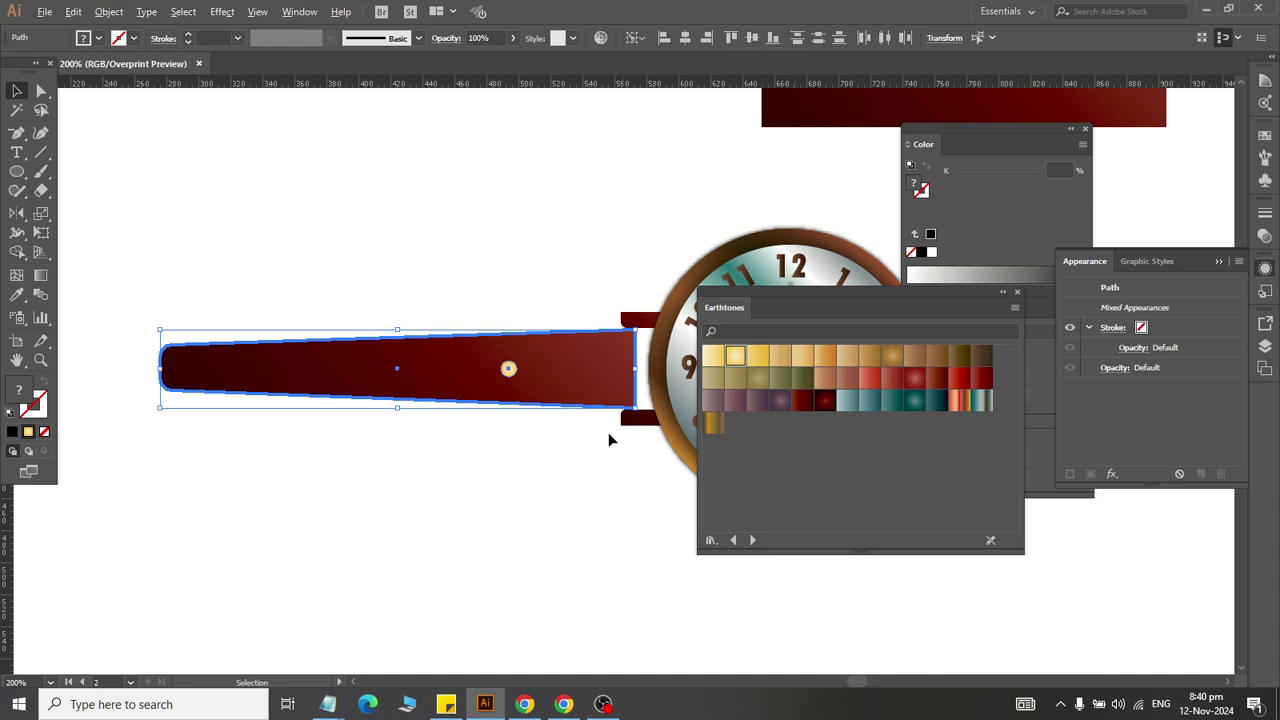
left_click(523, 394, "shift")
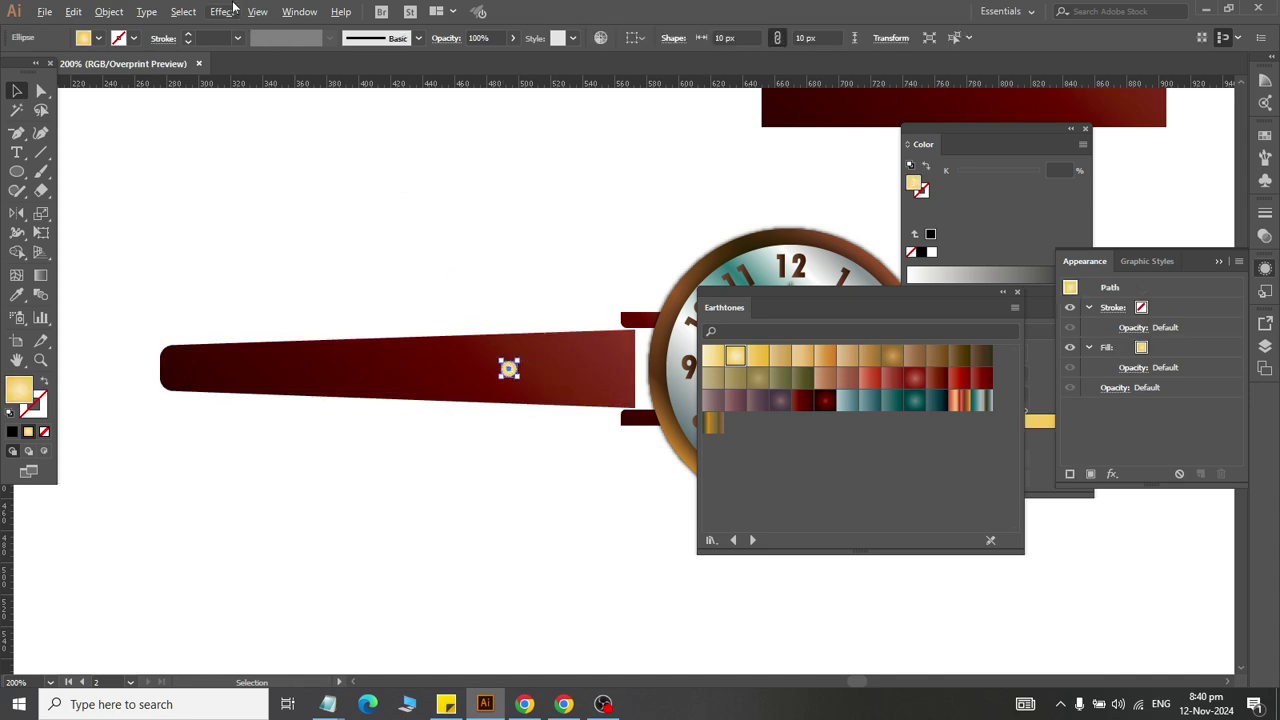
left_click(222, 11)
left_click(419, 517)
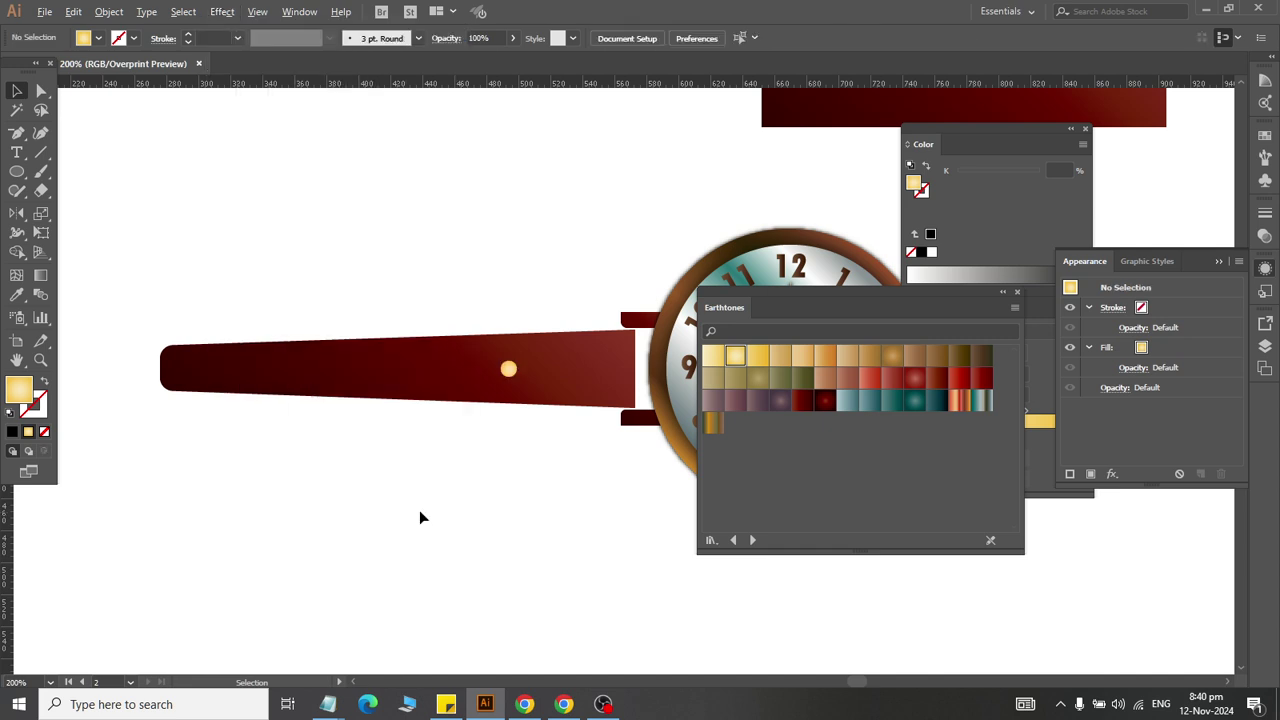
left_click_drag(506, 370, 451, 370)
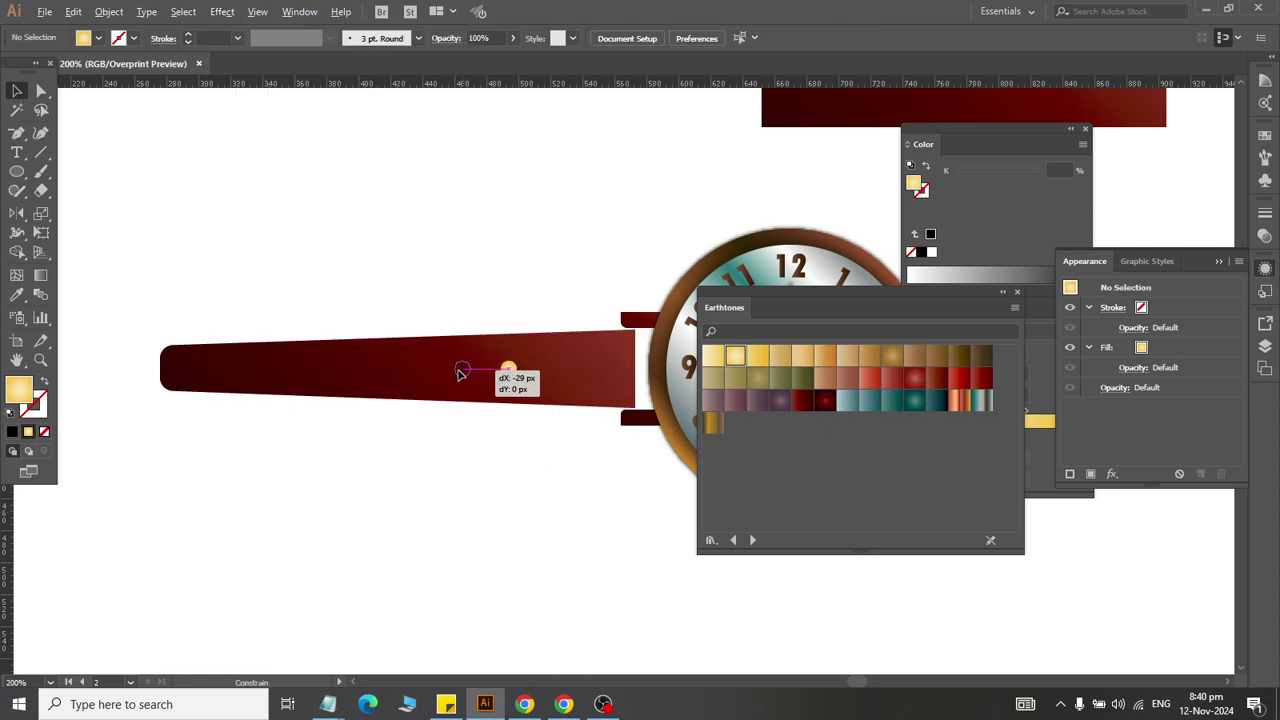
left_click(458, 547)
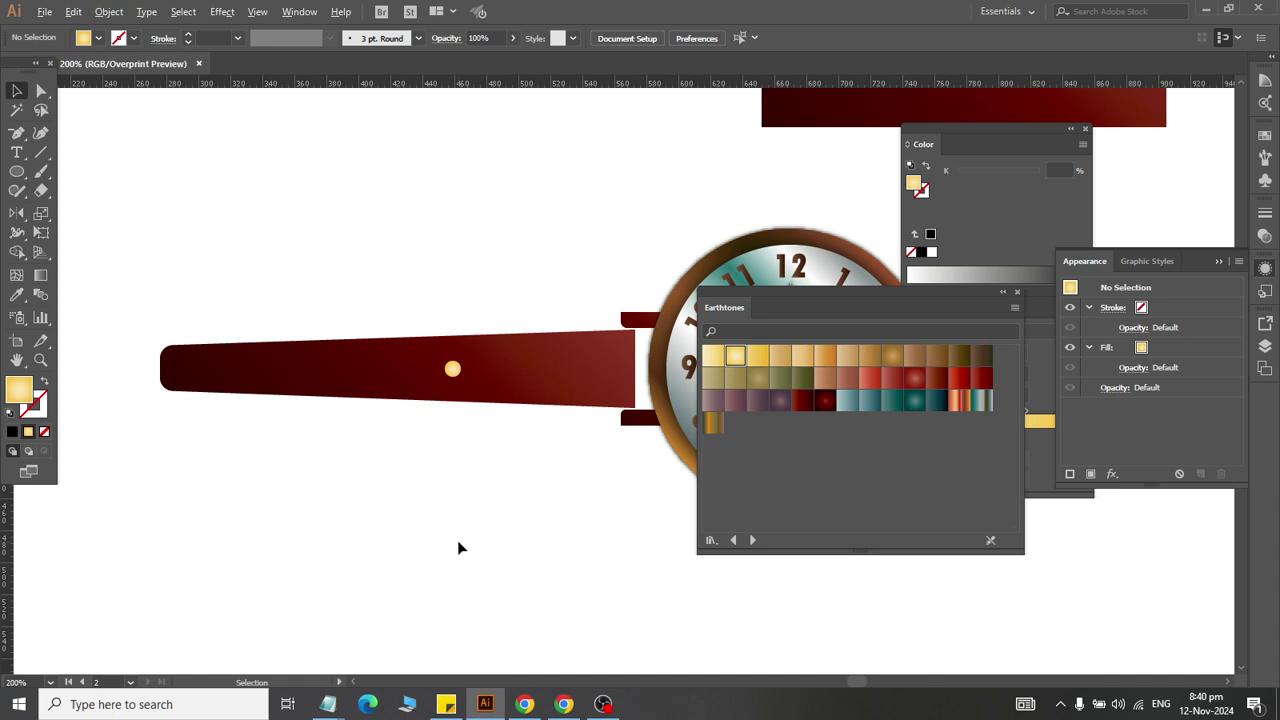
left_click(451, 370)
left_click(222, 11)
mouse_move(296, 173)
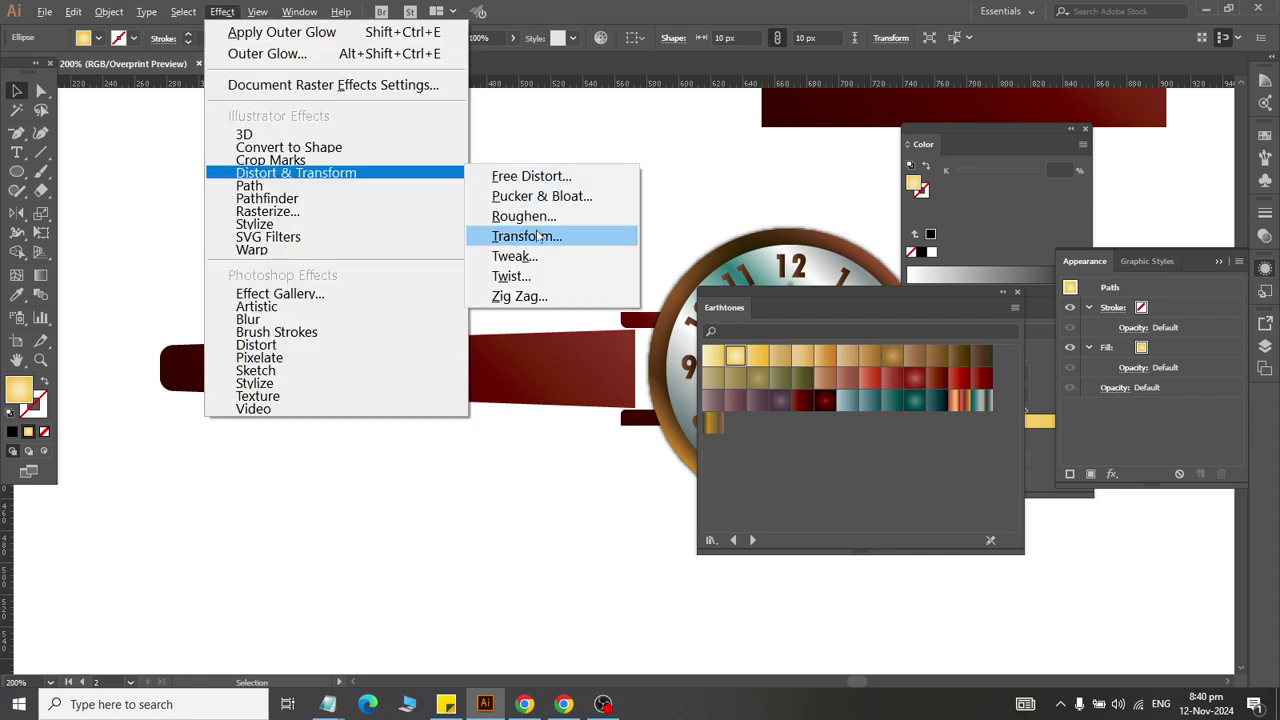
Step: Apply a Transform effect with -25 px horizontal move and 4 copies to the gold dot
left_click(538, 235)
left_click_drag(352, 140, 925, 166)
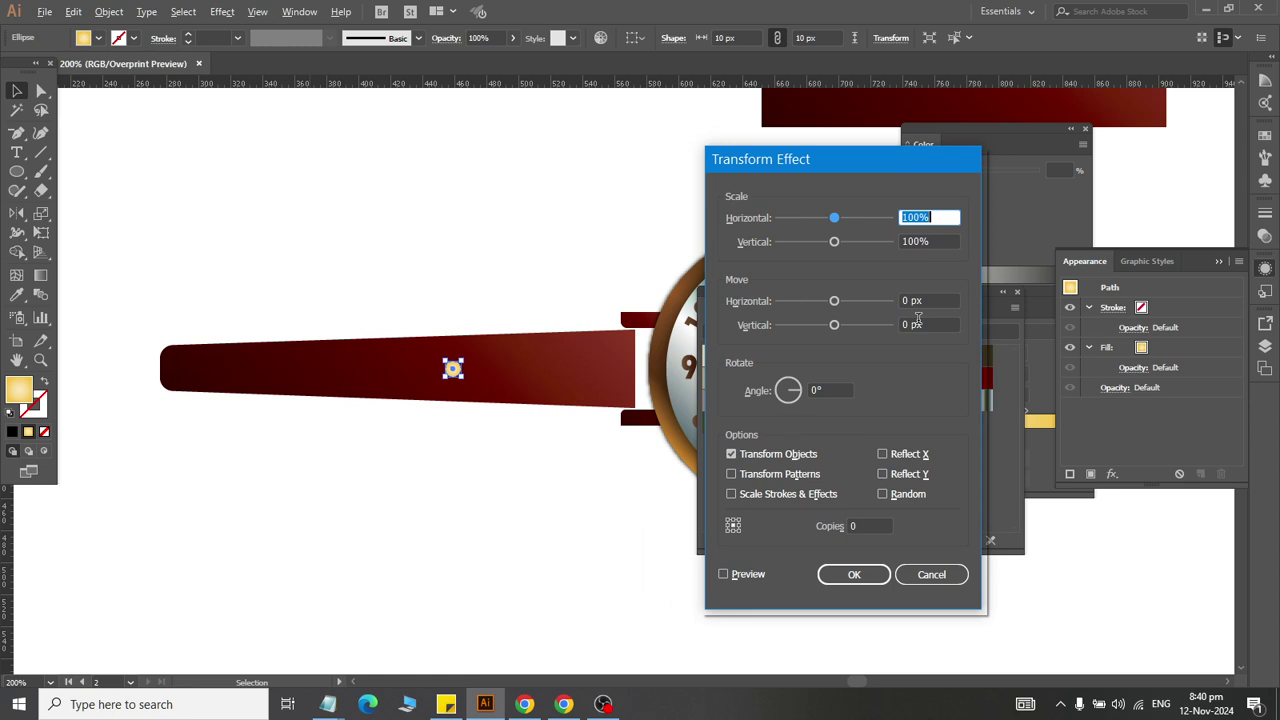
left_click(938, 300)
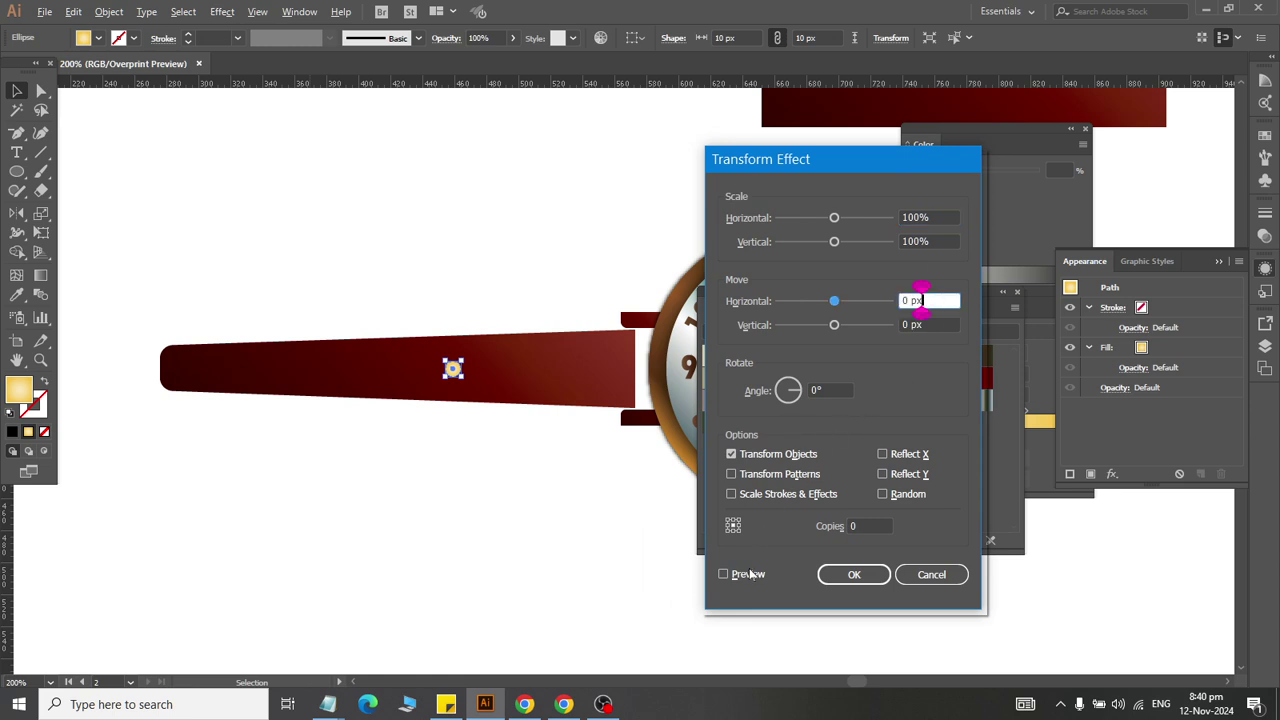
left_click(749, 573)
double_click(925, 300)
type("5")
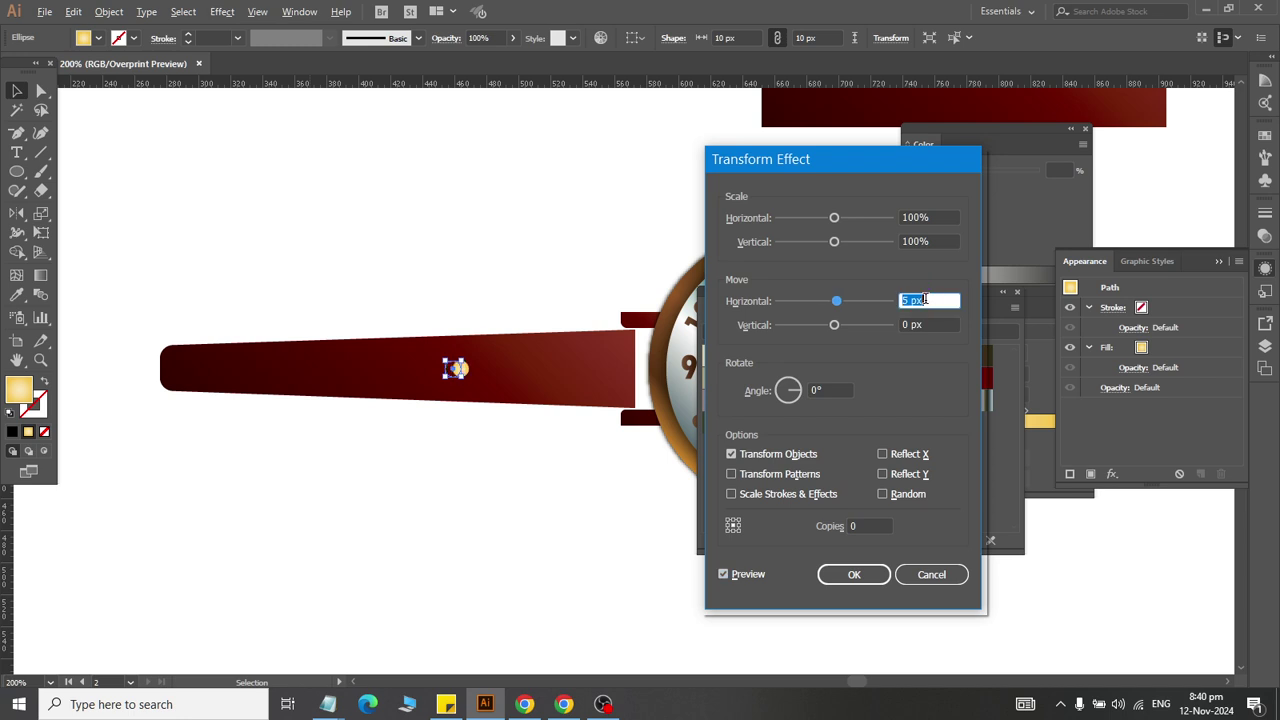
scroll(925, 299, "down", 5)
scroll(925, 299, "down", 9)
scroll(925, 299, "down", 9)
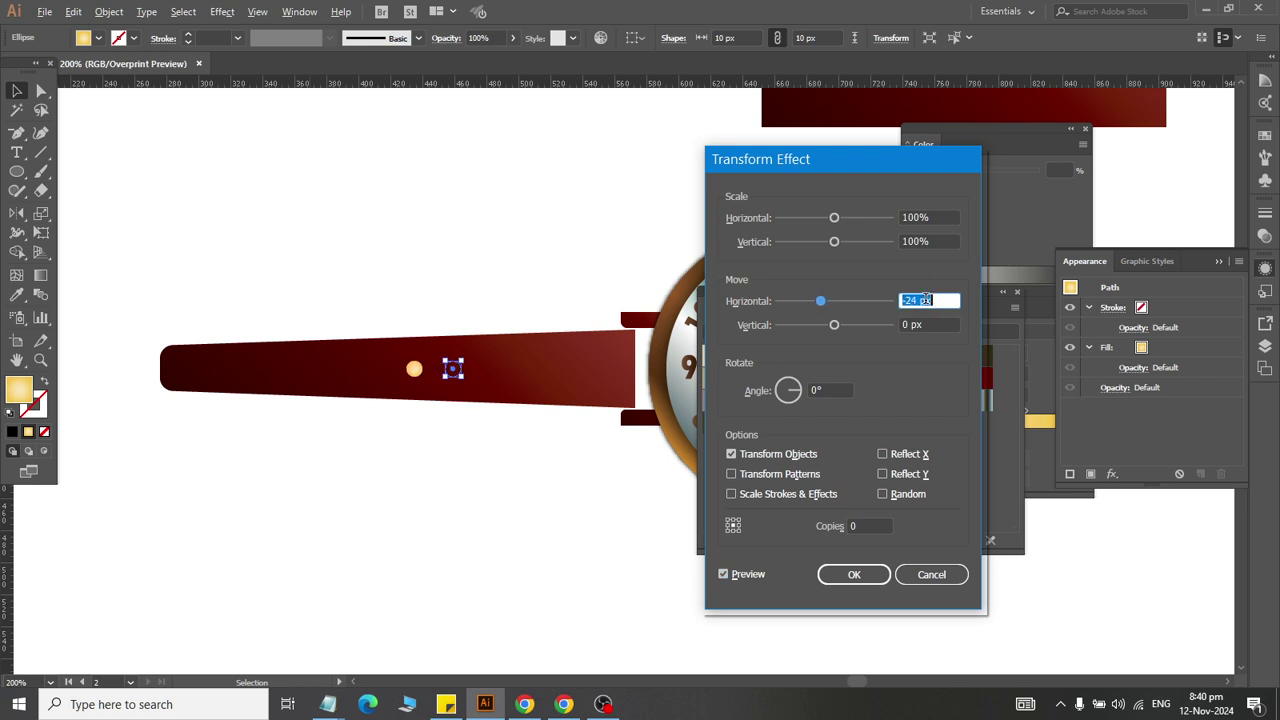
scroll(925, 299, "down", 1)
left_click(873, 524)
type("4")
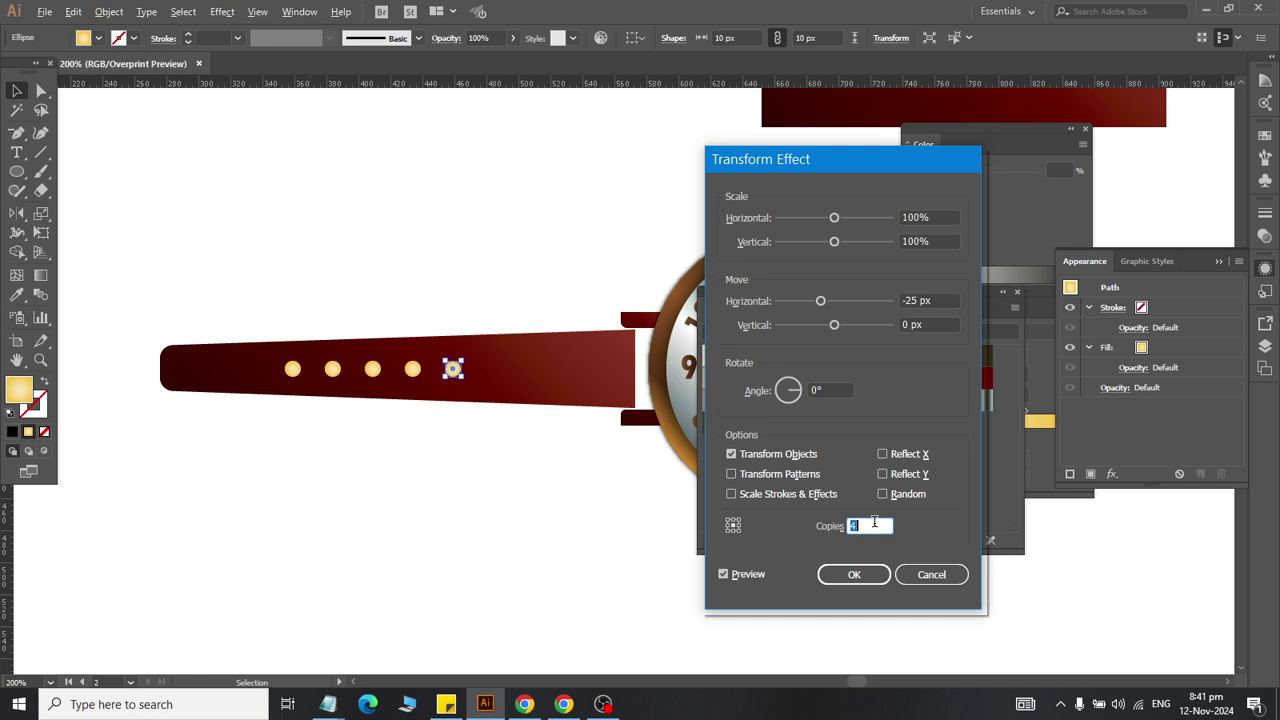
left_click(853, 574)
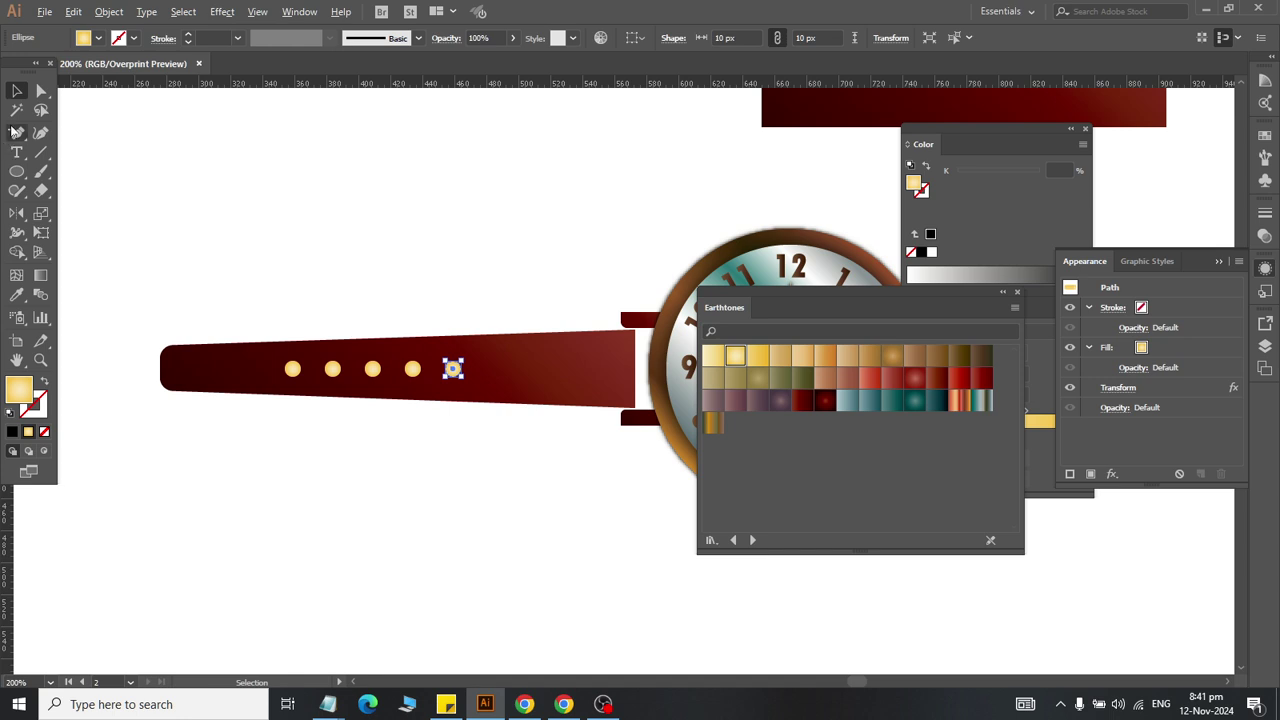
Step: Expand the repeated dot's appearance and gradient fills into five separate circles
left_click(146, 11)
mouse_move(108, 11)
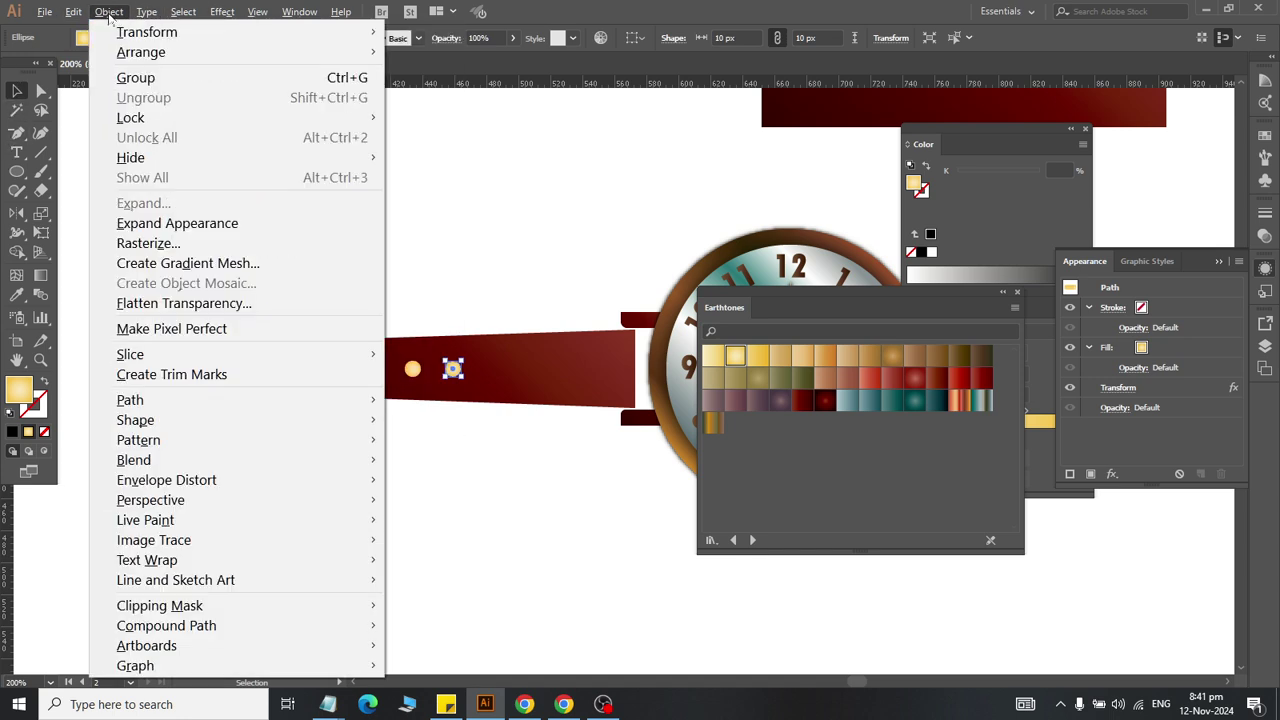
left_click(160, 223)
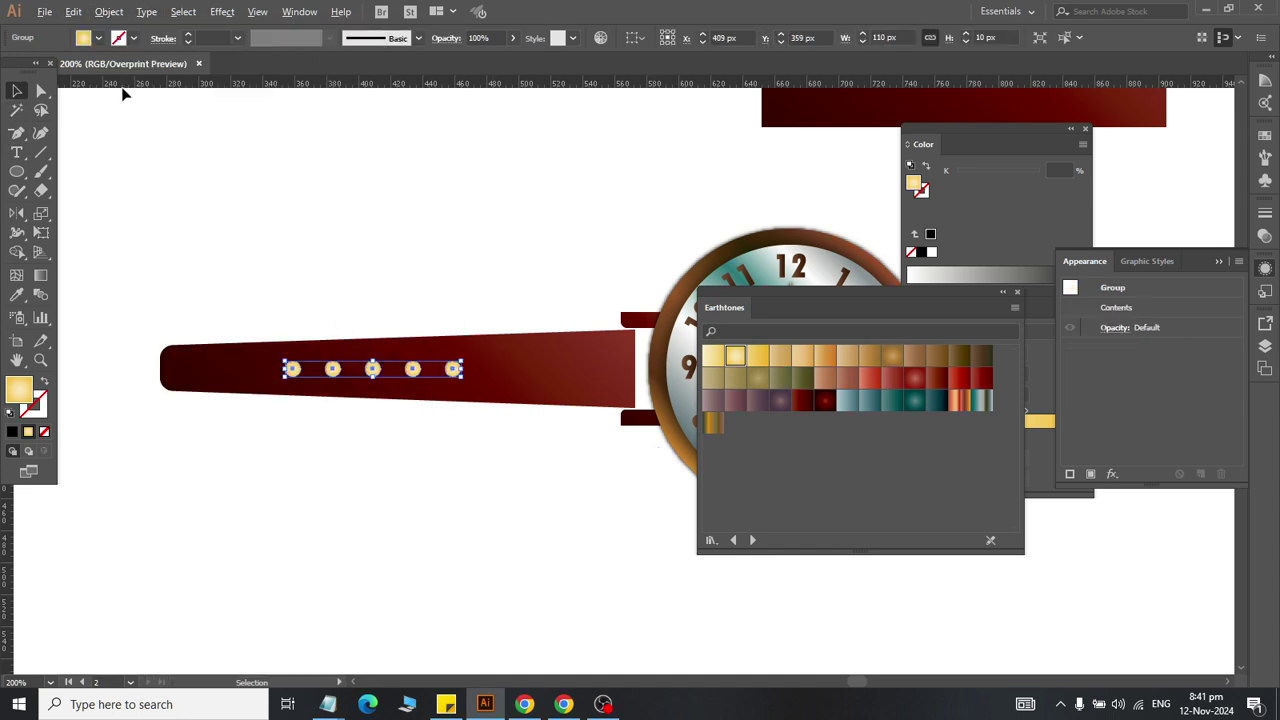
left_click(109, 11)
left_click(115, 201)
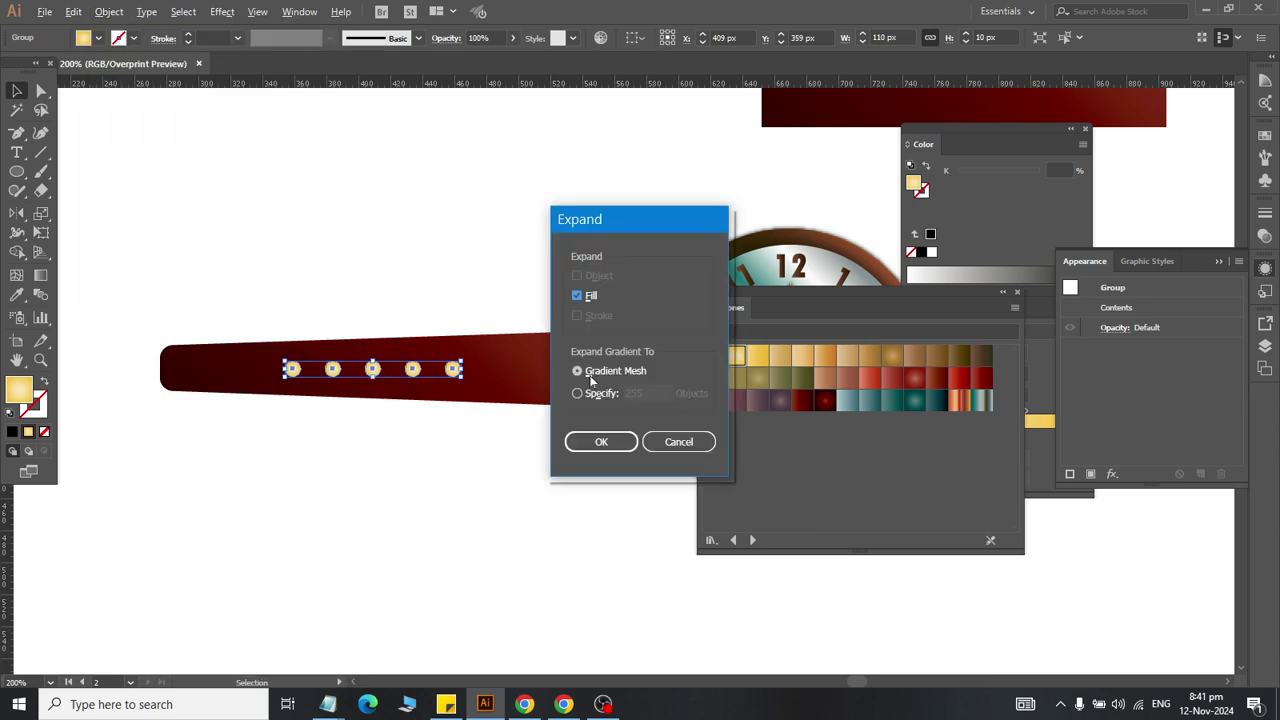
left_click(601, 441)
left_click(427, 501)
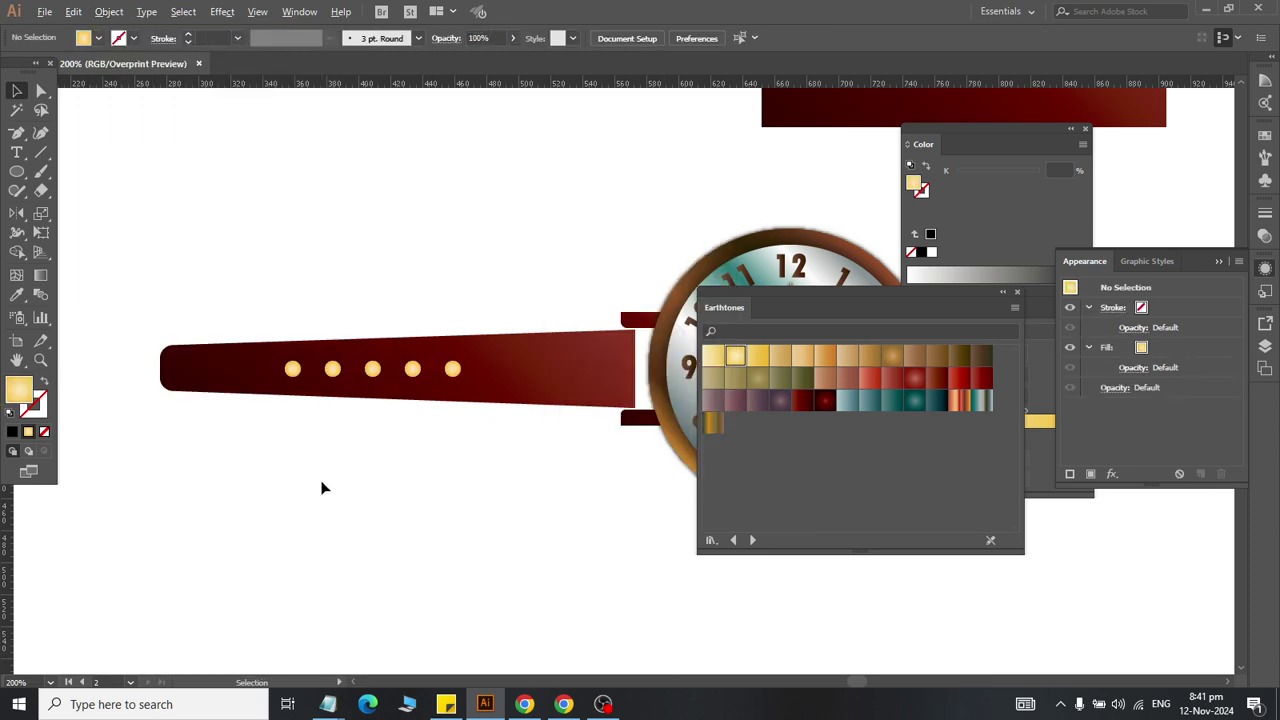
Step: Fill the group of five strap dots with solid white
scroll(322, 487, "right", 1)
scroll(322, 487, "right", 3)
scroll(322, 487, "right", 4)
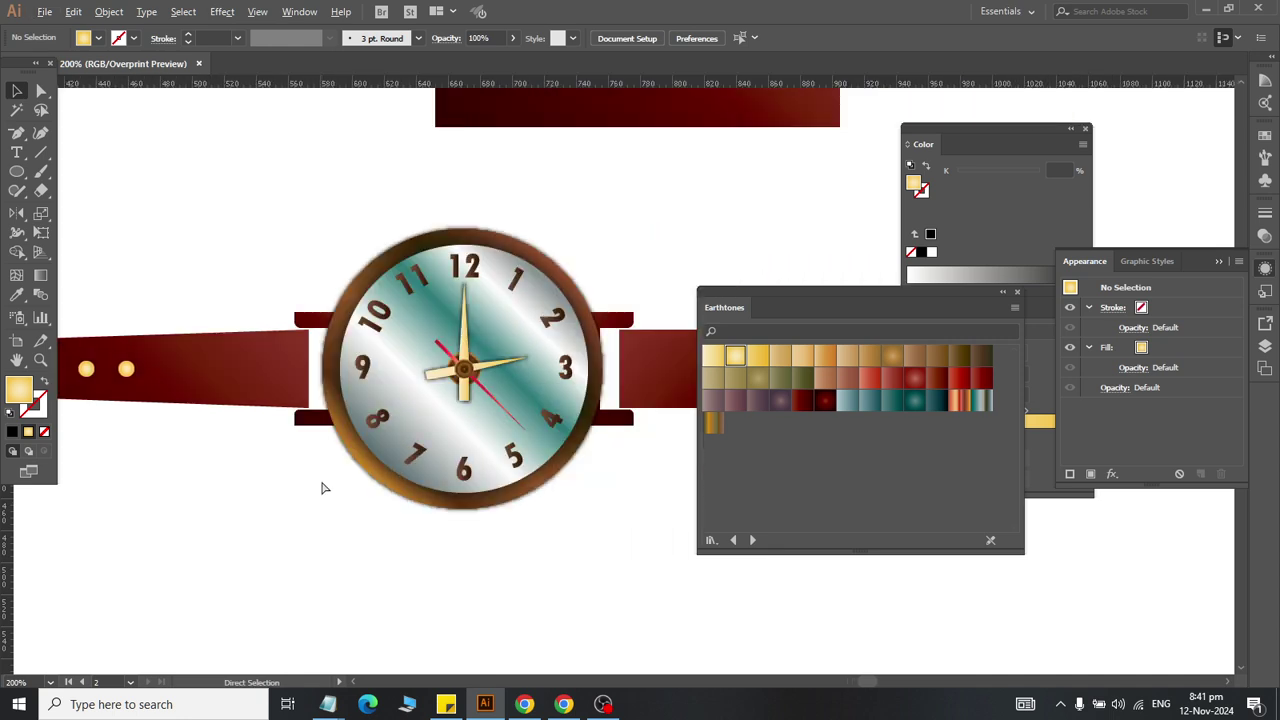
scroll(322, 487, "right", 4)
scroll(322, 487, "right", 1)
scroll(322, 487, "right", 1)
scroll(322, 487, "left", 4)
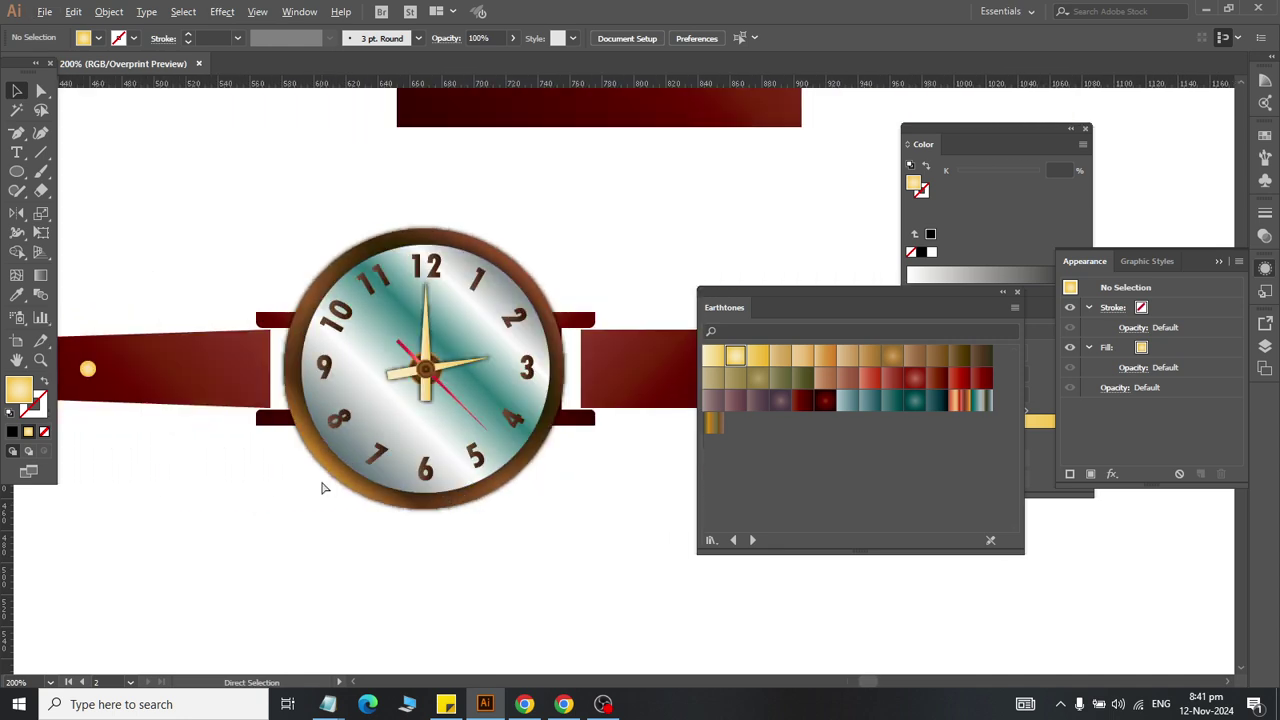
scroll(254, 432, "left", 4)
left_click(318, 369)
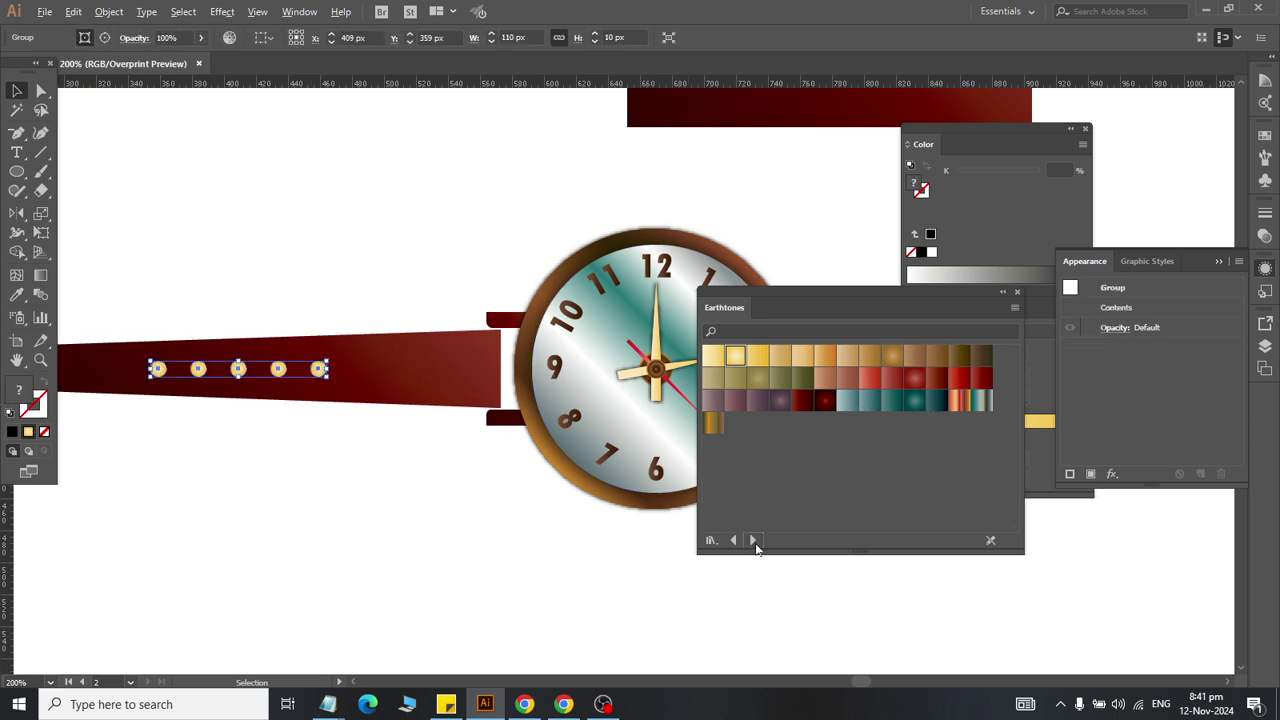
left_click(754, 542)
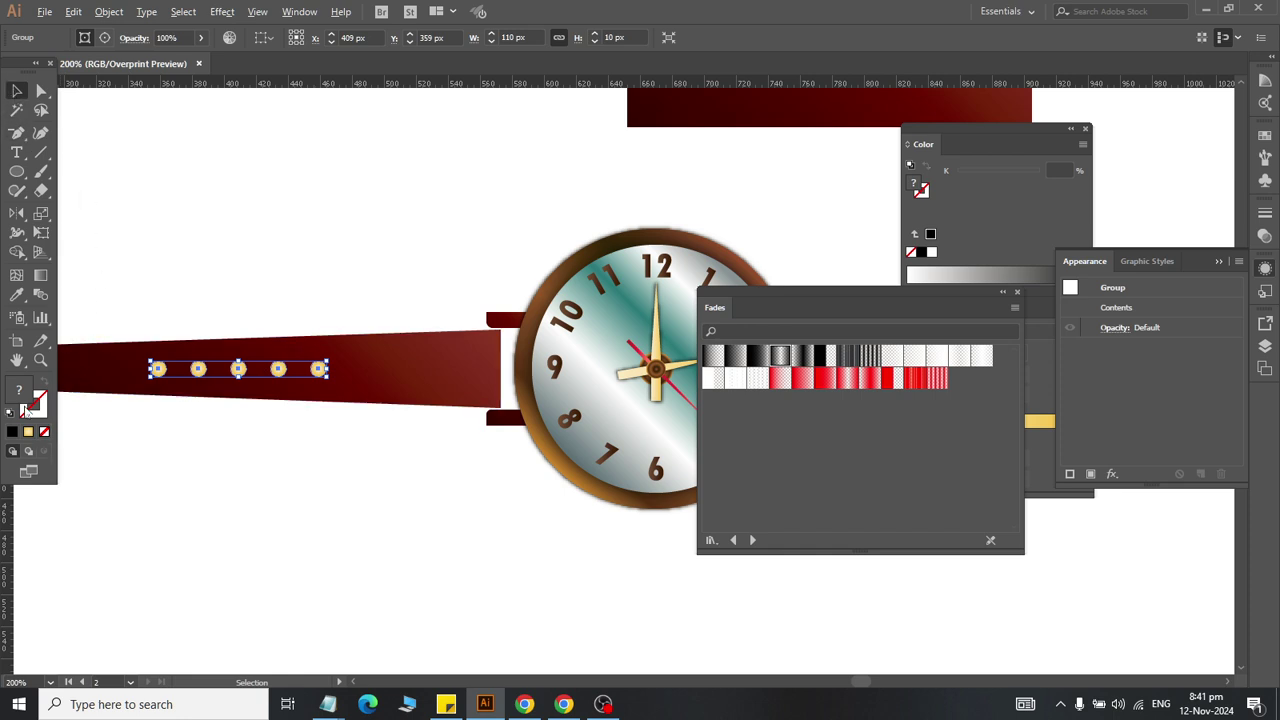
double_click(20, 400)
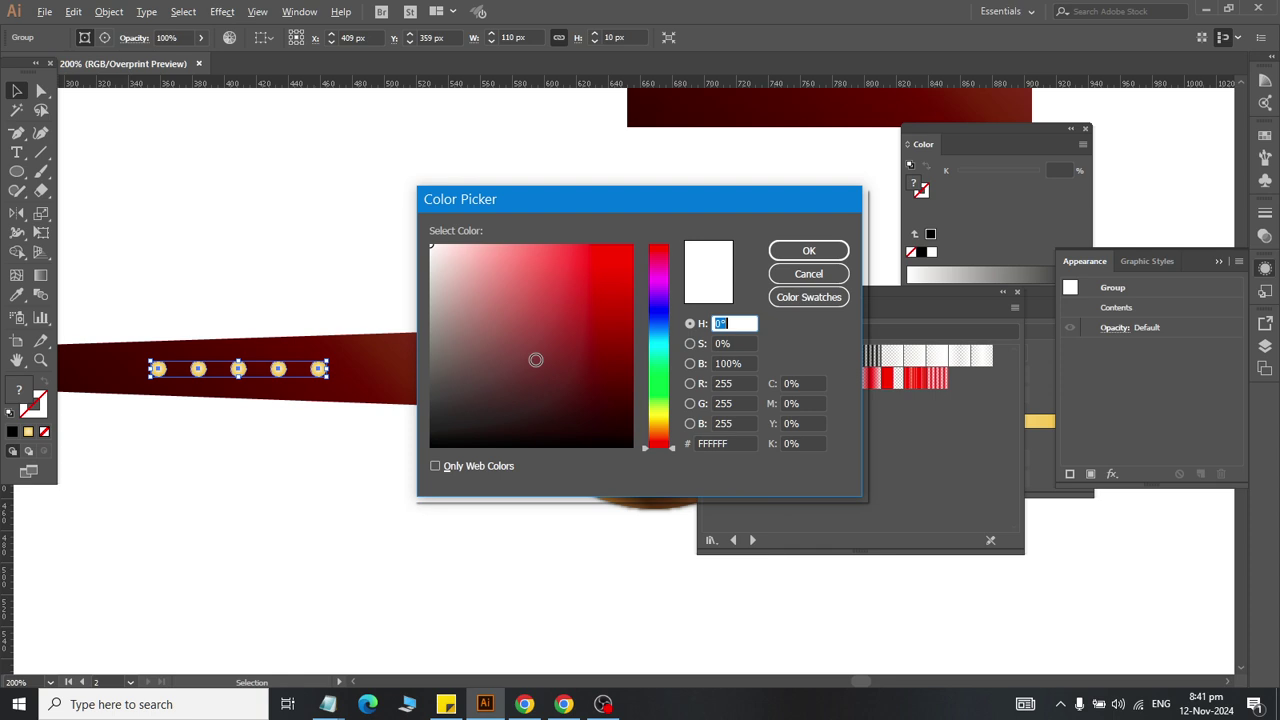
left_click(812, 252)
left_click(516, 296)
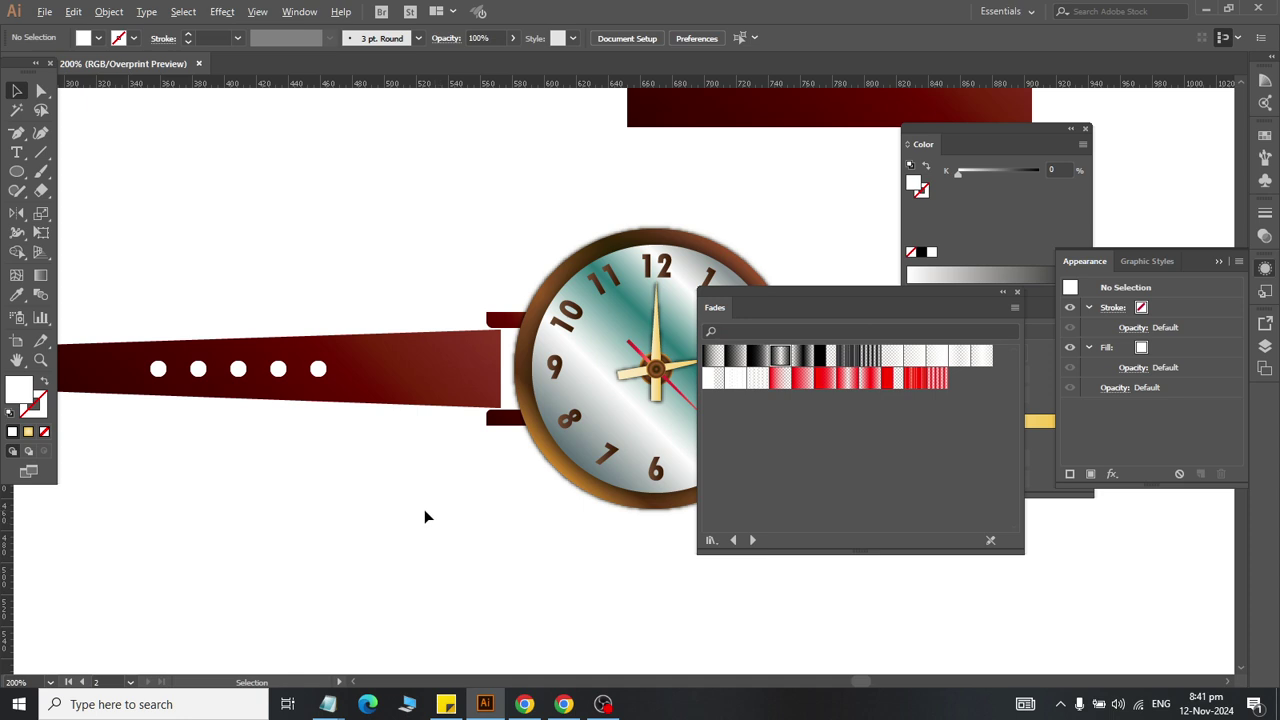
scroll(360, 403, "right", 3)
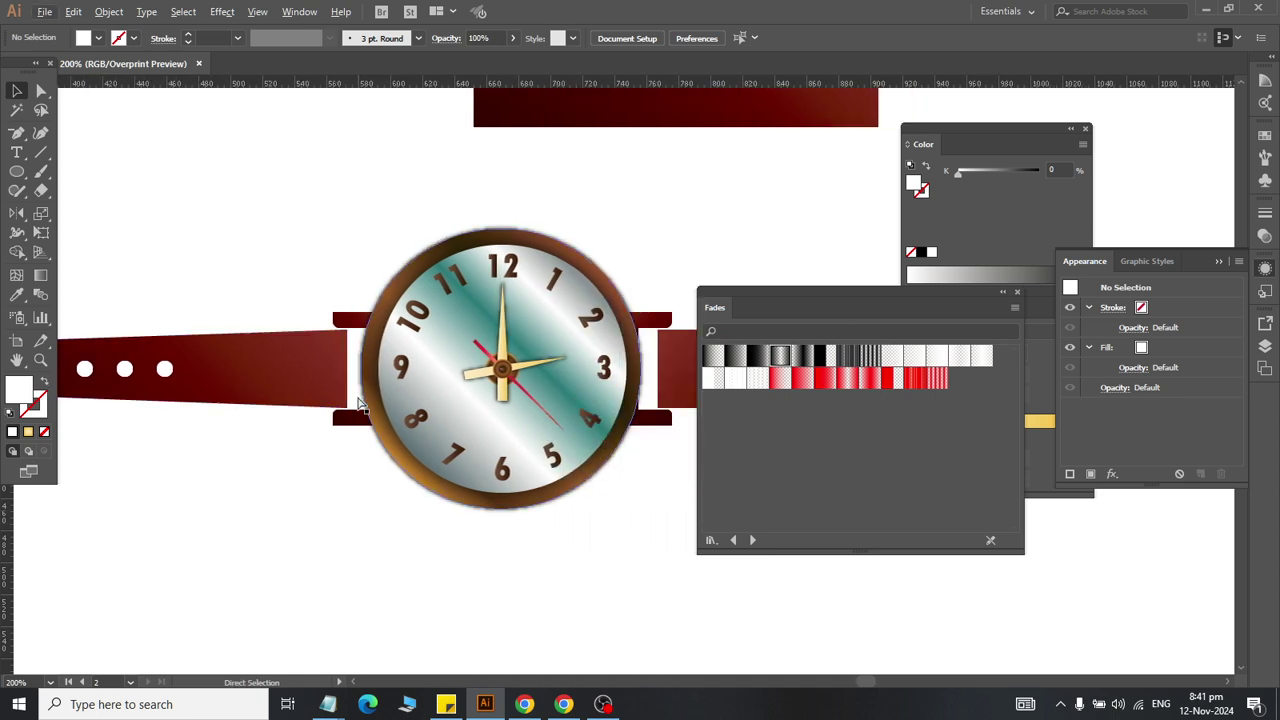
scroll(360, 405, "up", 1, "alt")
scroll(360, 403, "down", 1, "alt")
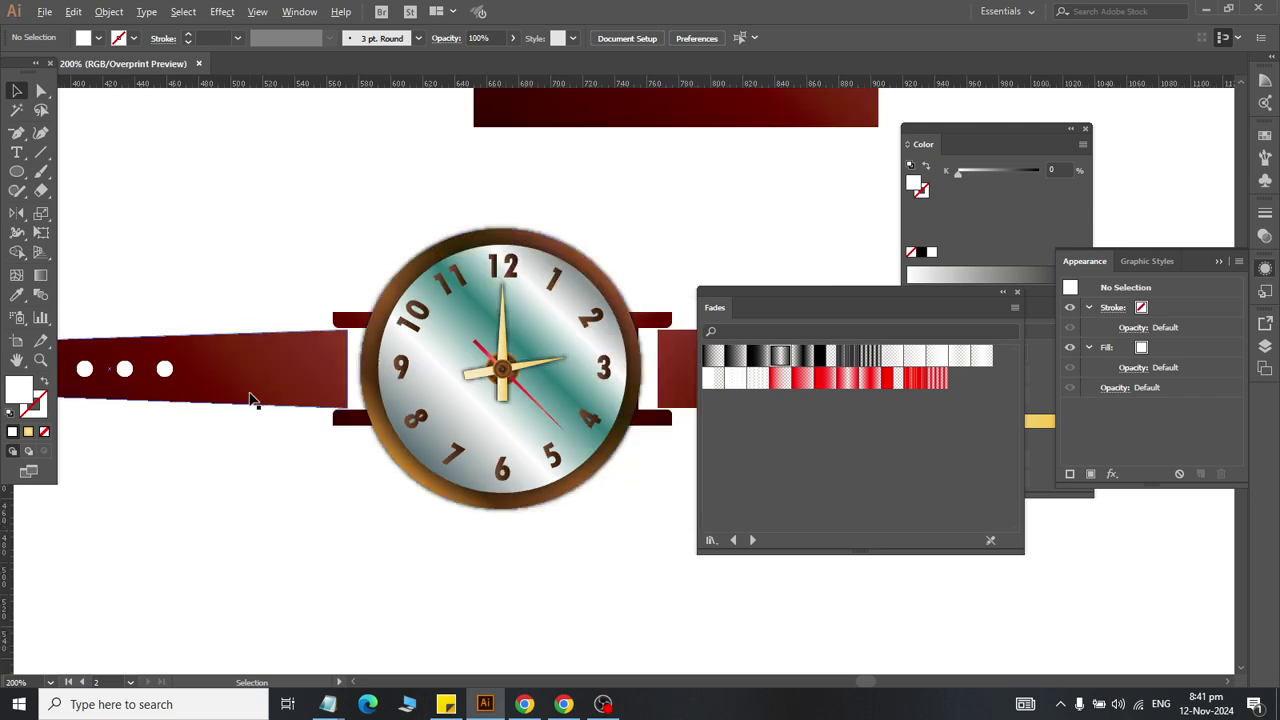
Step: Try a drop shadow (4 px blur, 8 px vertical offset) on the left strap, then cancel it
left_click(251, 397)
left_click(219, 13)
mouse_move(255, 223)
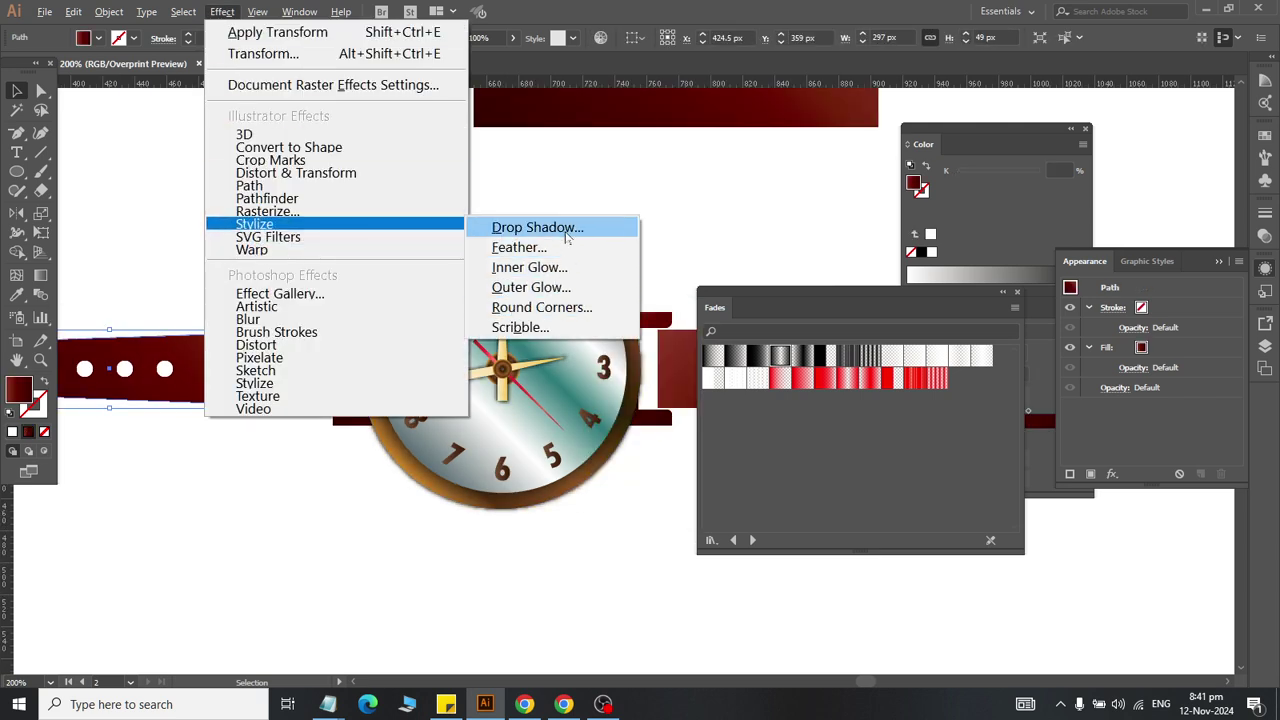
left_click(537, 227)
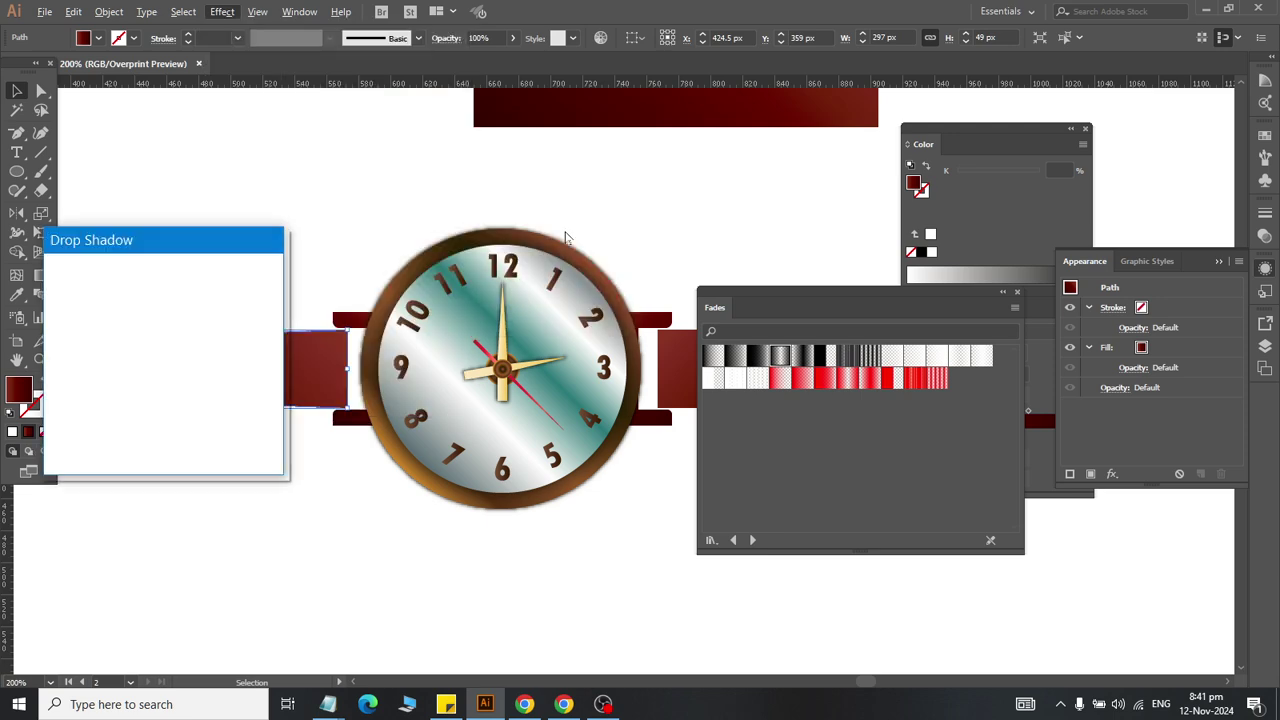
left_click_drag(187, 228, 785, 172)
left_click(684, 373)
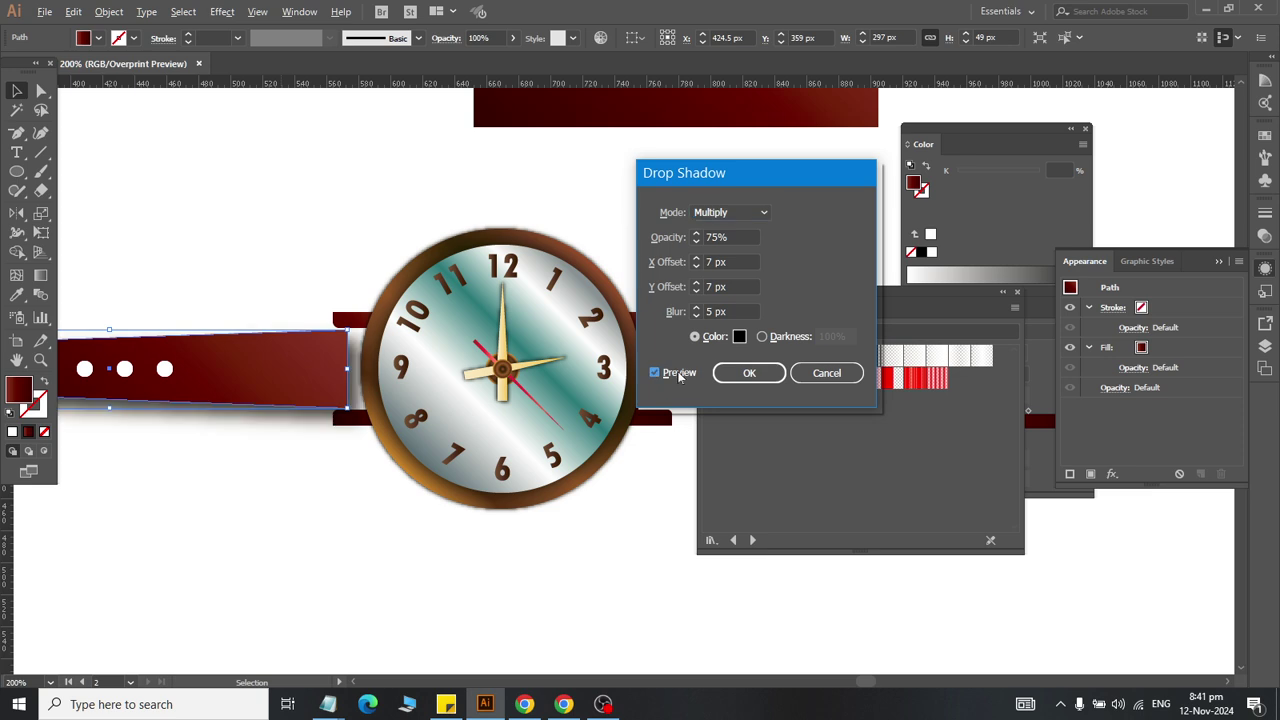
left_click(740, 311)
key("Down")
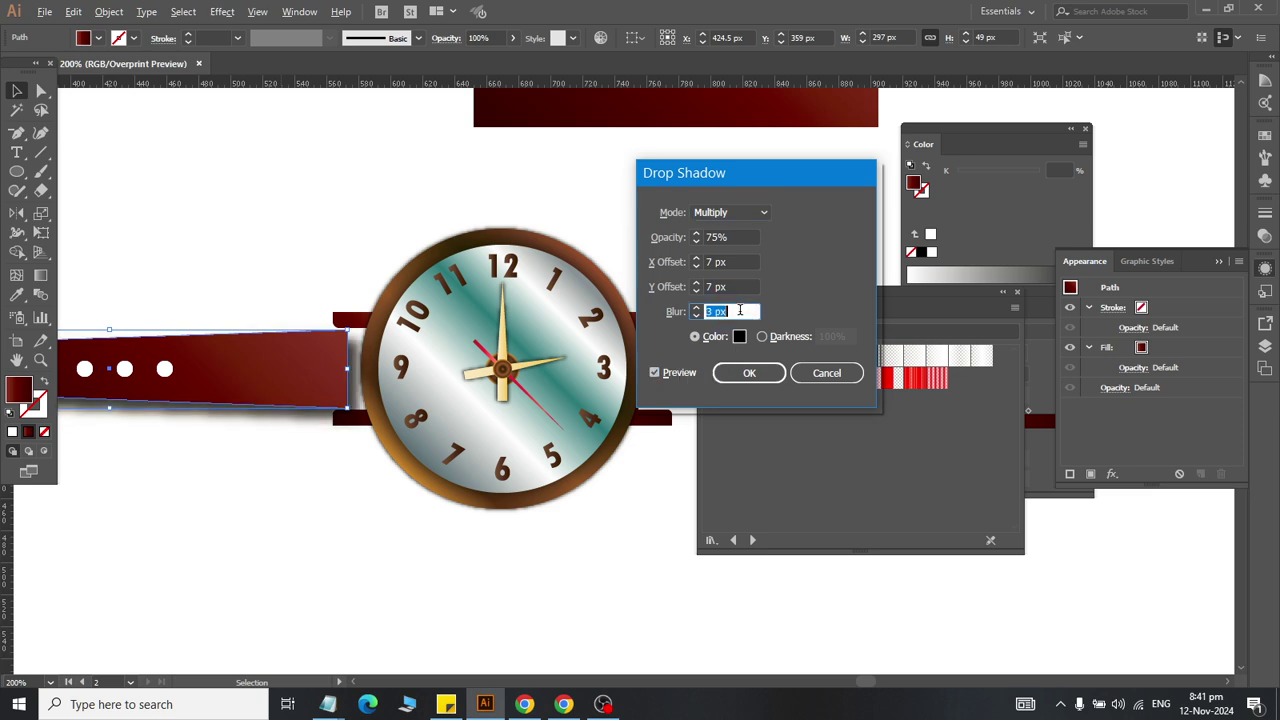
left_click(740, 287)
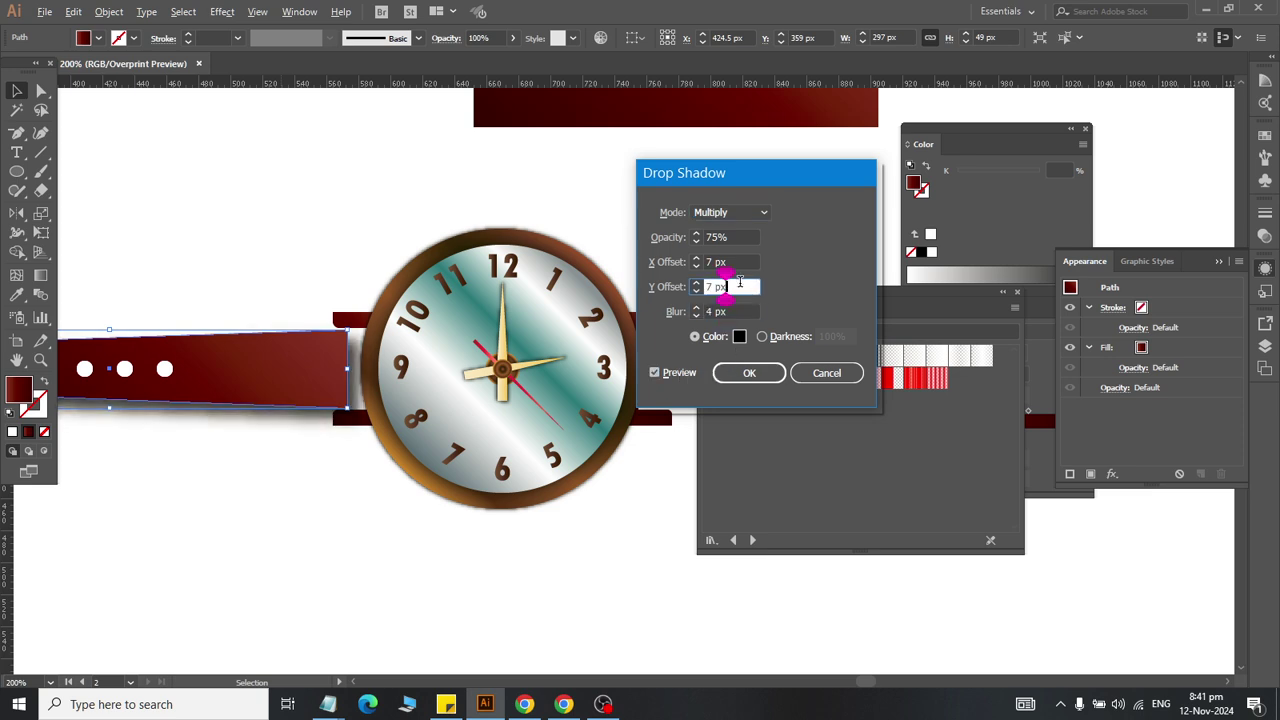
key("Up")
left_click(838, 372)
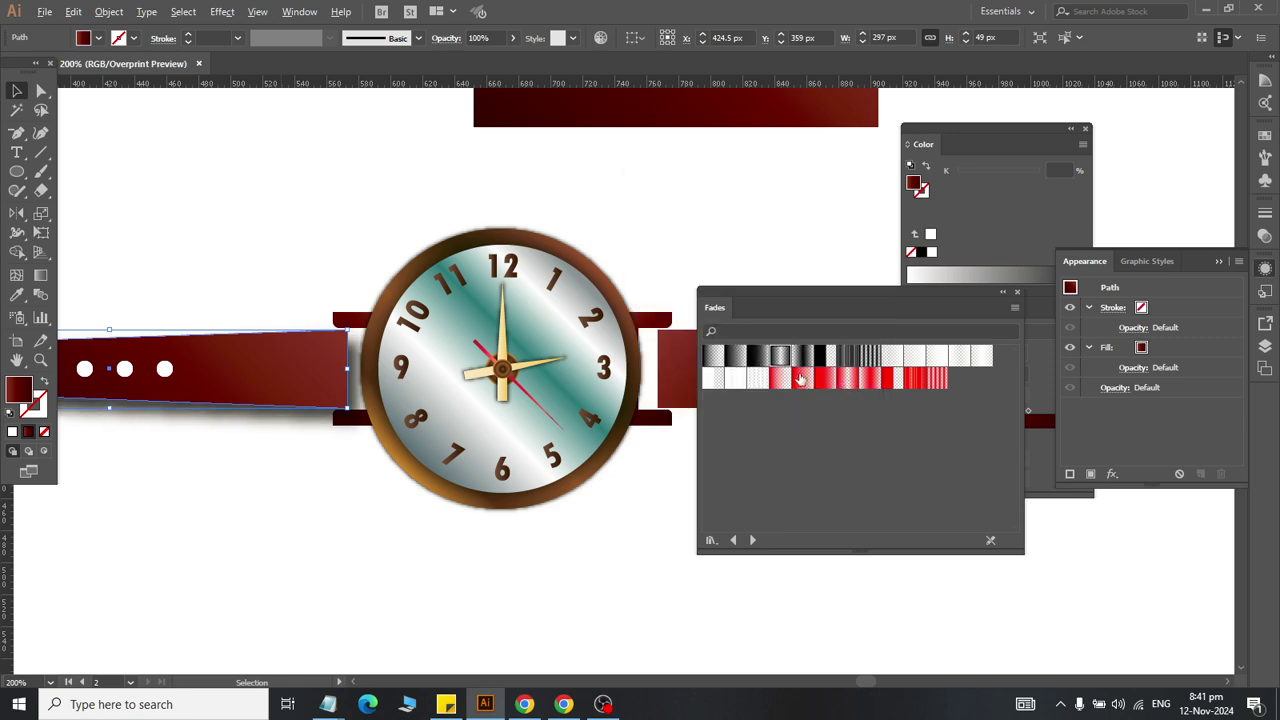
Step: Apply an Outer Glow (Normal, 75%, 1 px) to the left strap
left_click(222, 11)
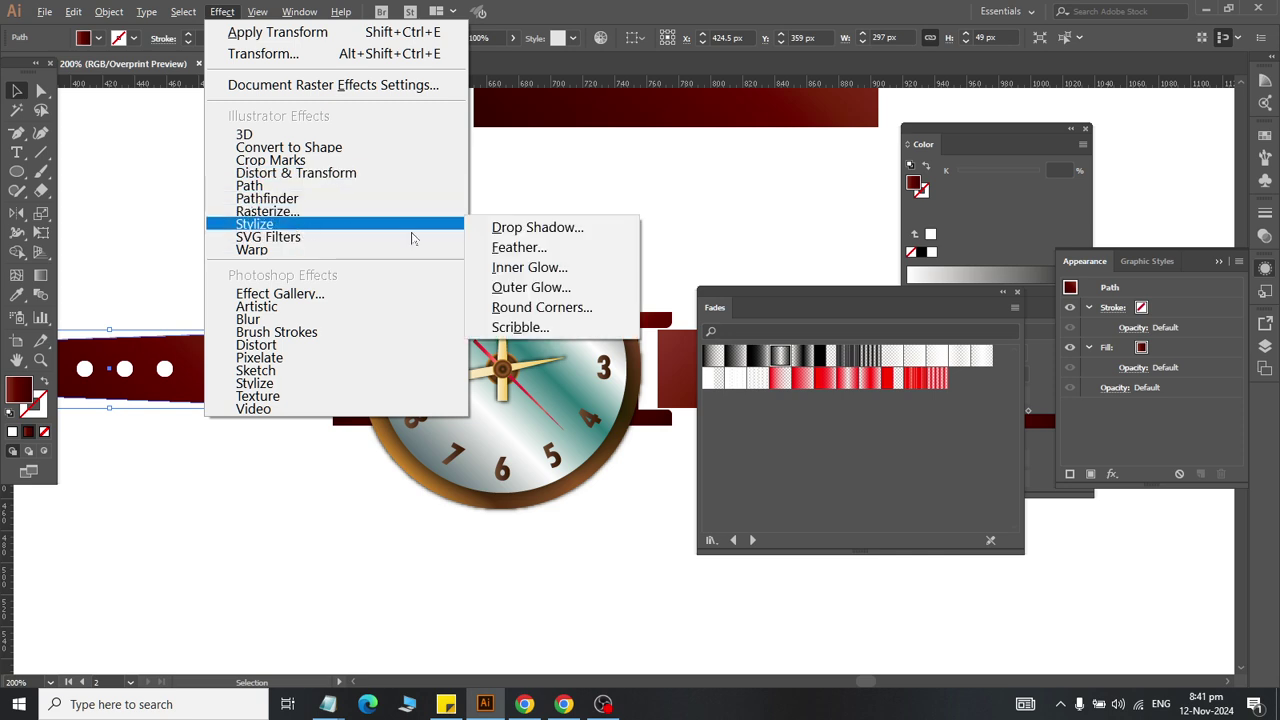
mouse_move(300, 224)
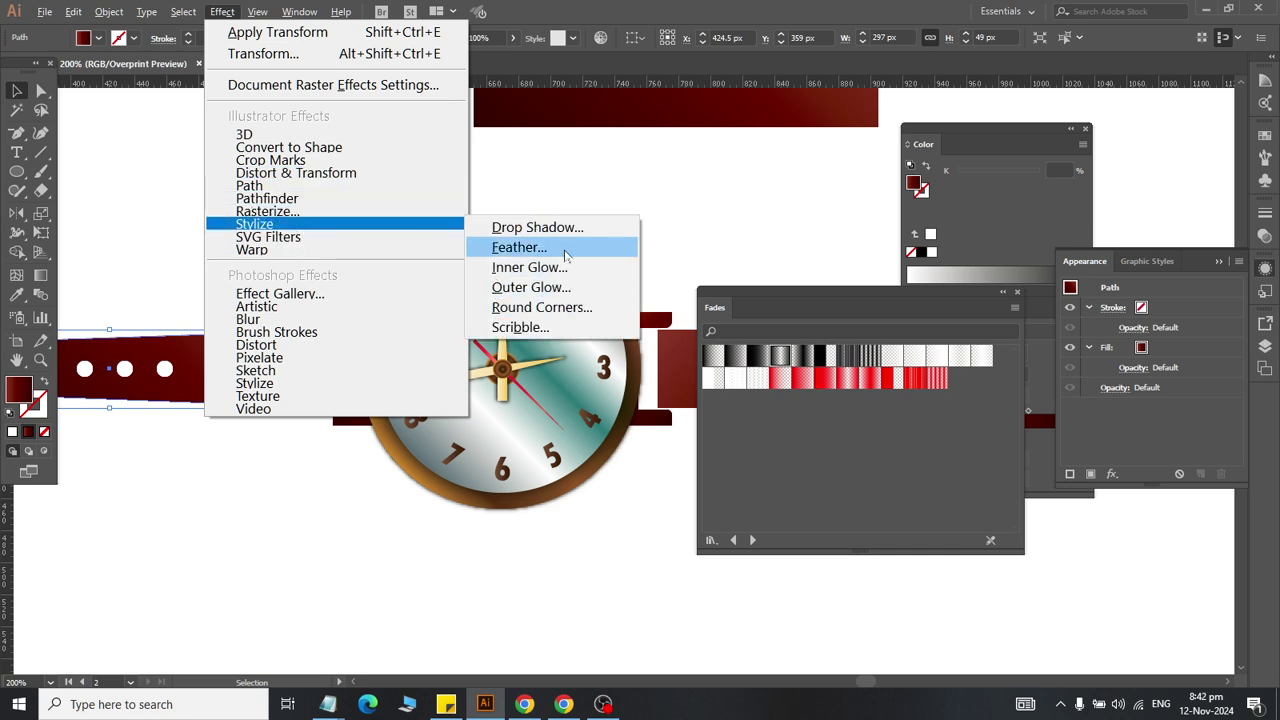
left_click(569, 298)
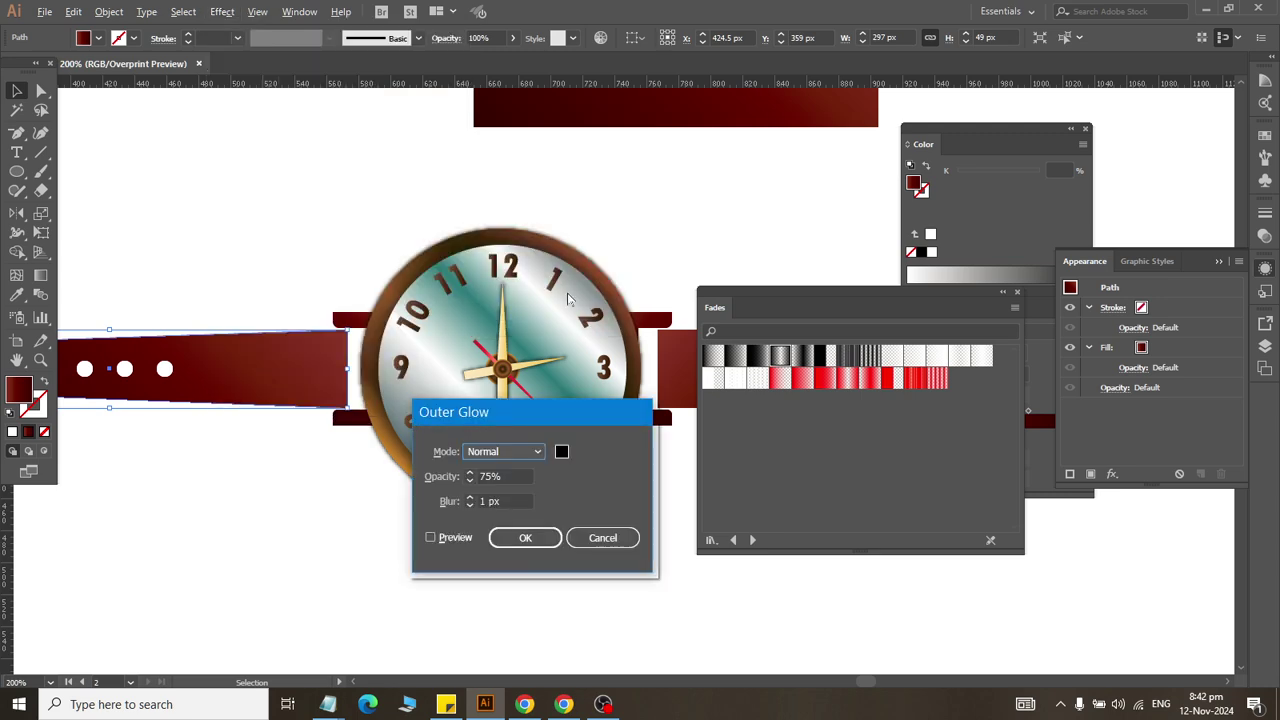
left_click(449, 540)
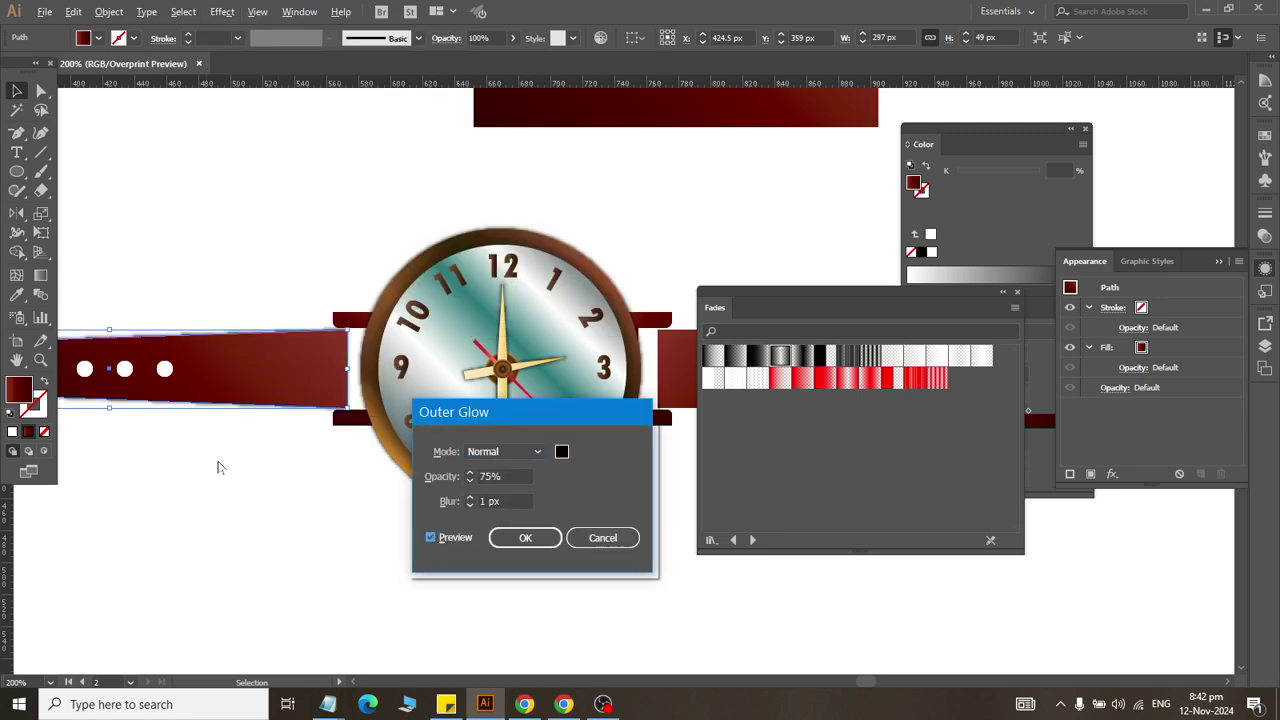
left_click(520, 537)
left_click(300, 483)
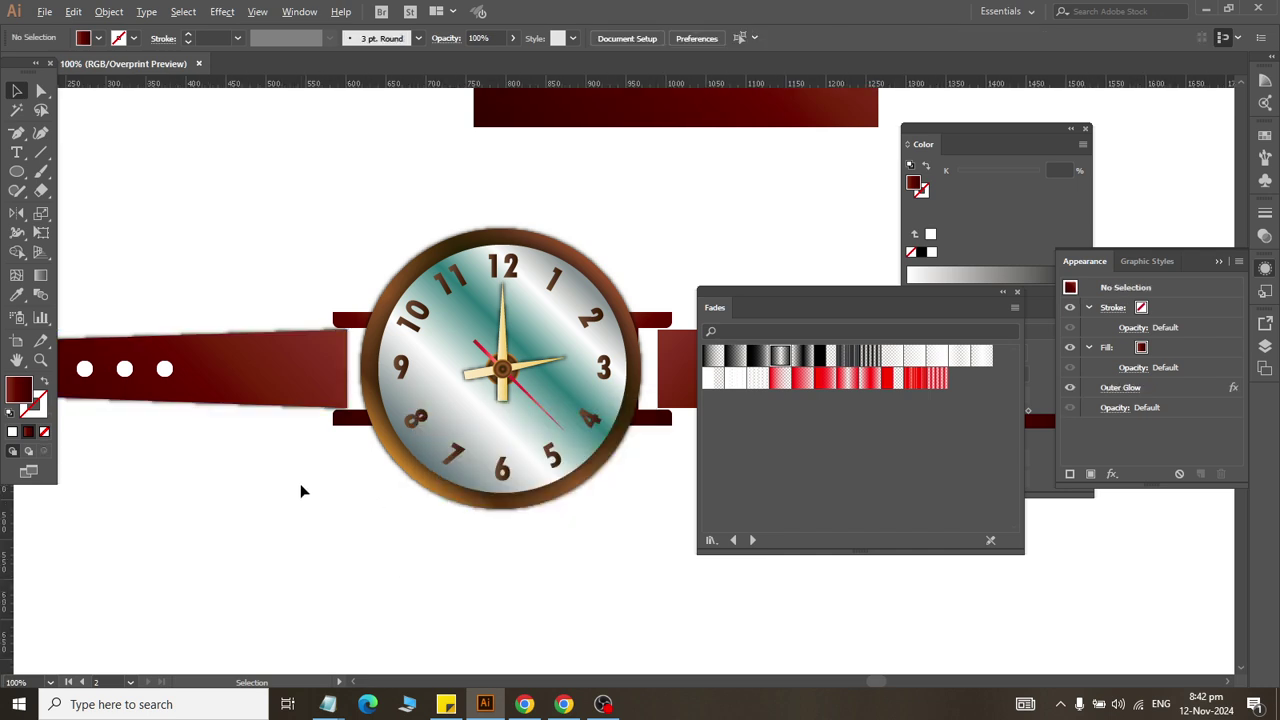
key("ctrl+1")
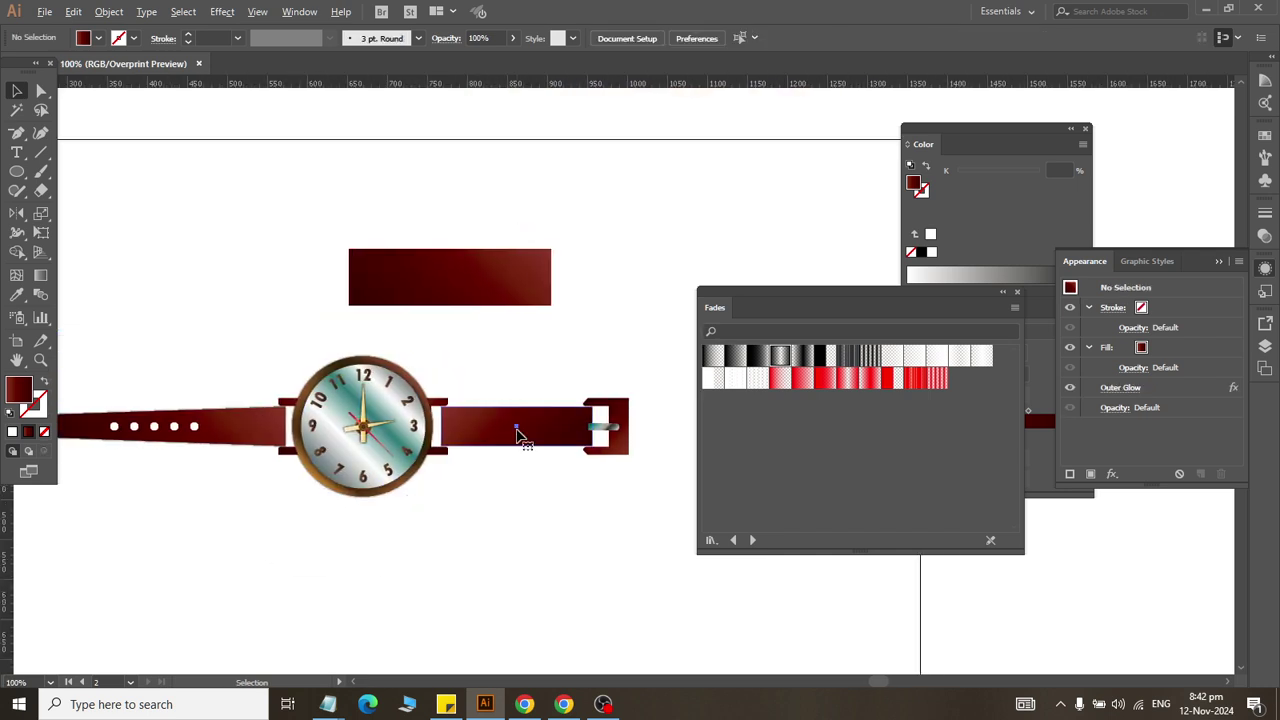
Step: Apply the same Outer Glow to the right strap and its buckle
left_click_drag(525, 371, 664, 481)
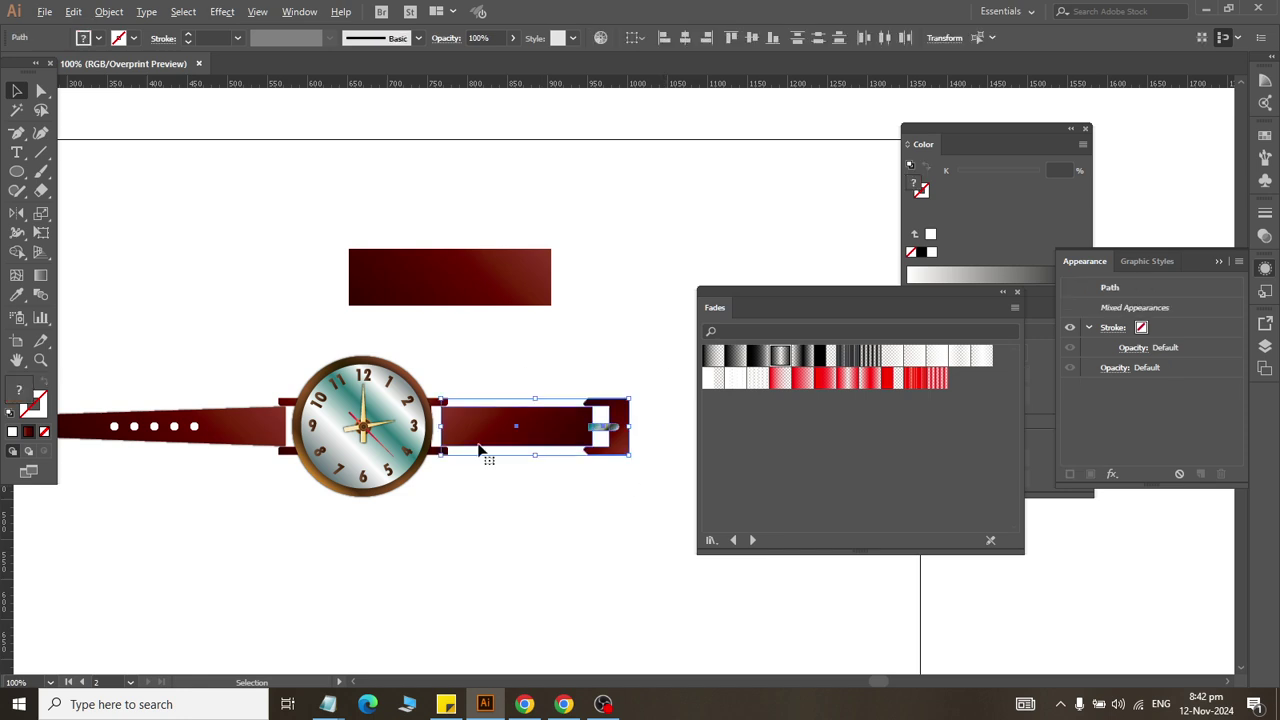
left_click(560, 425)
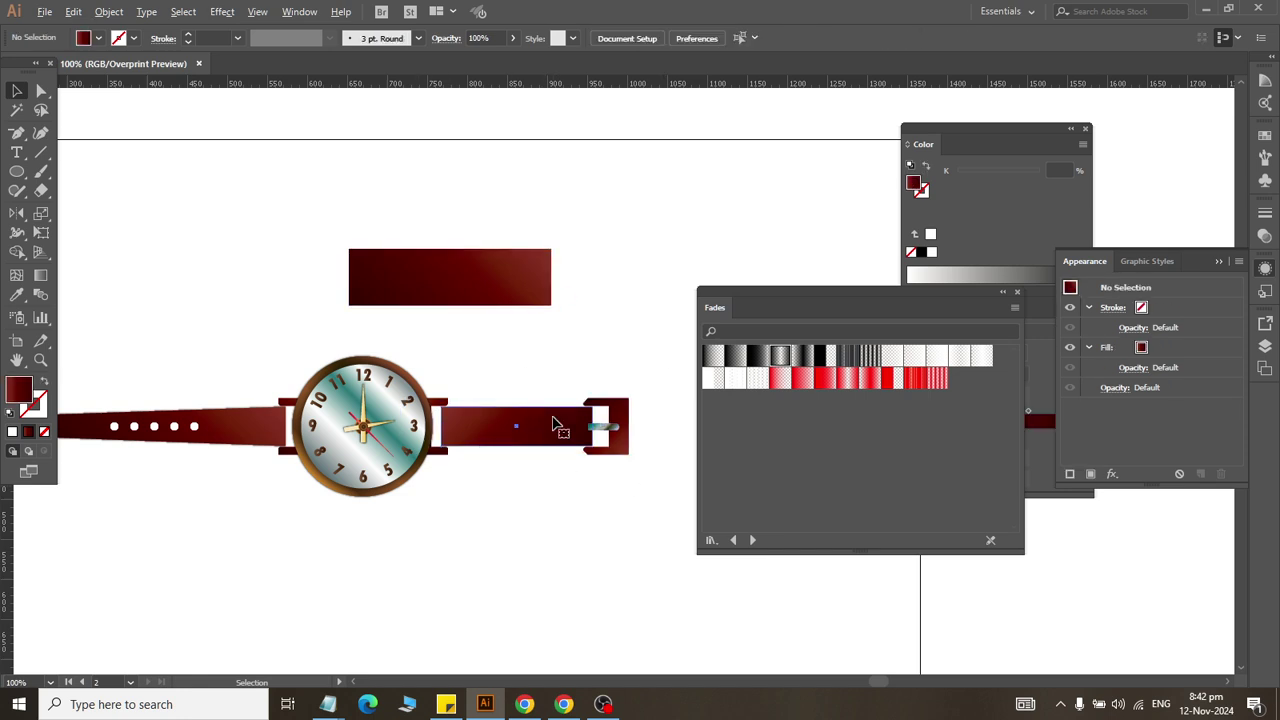
left_click(623, 400)
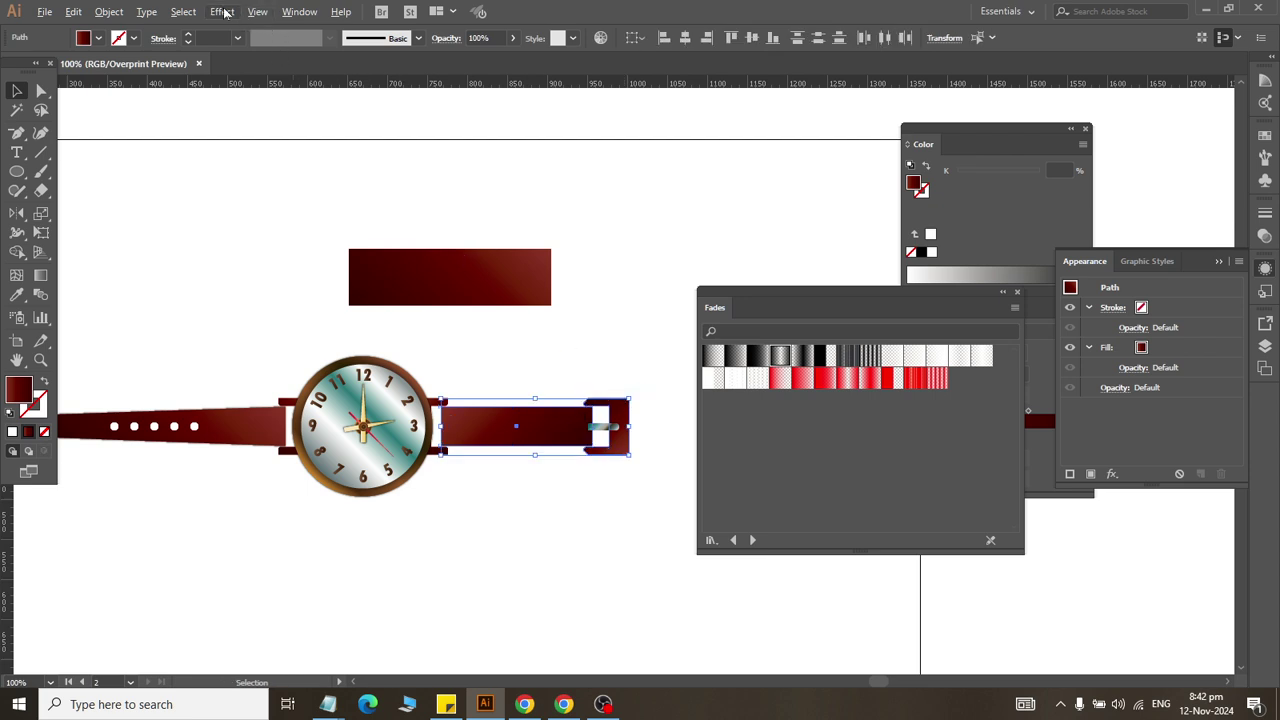
left_click(222, 12)
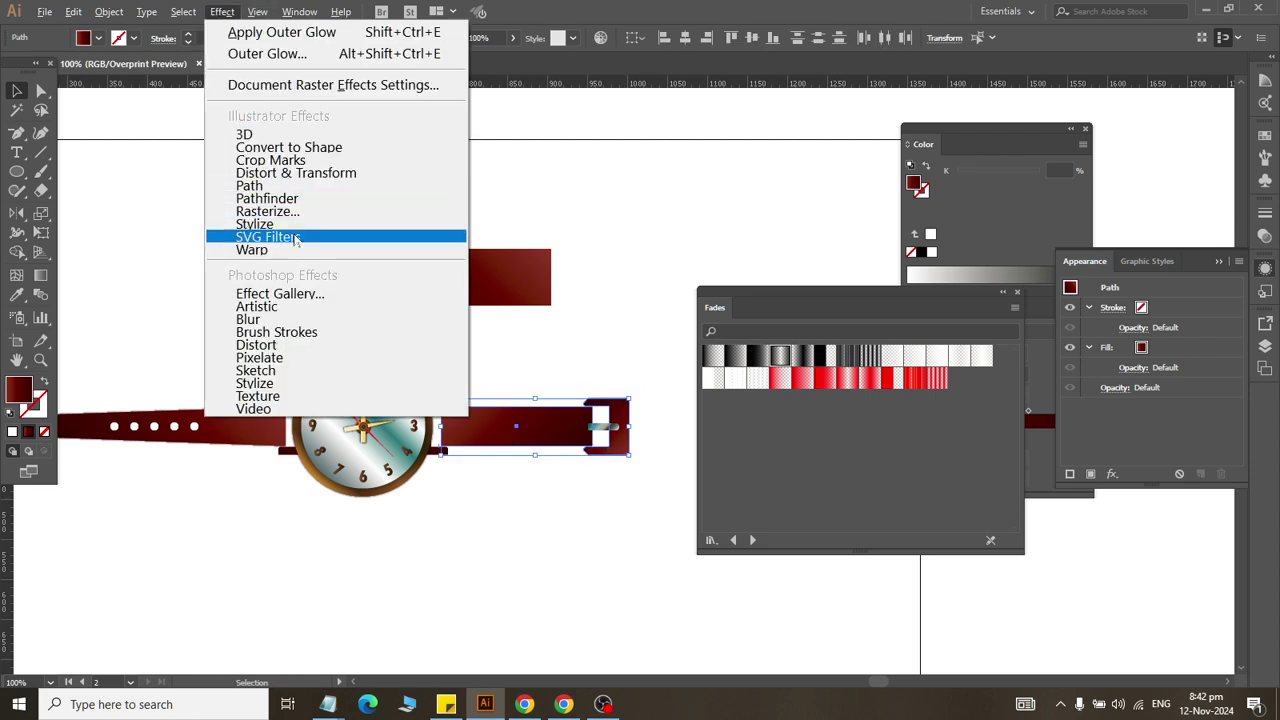
mouse_move(255, 223)
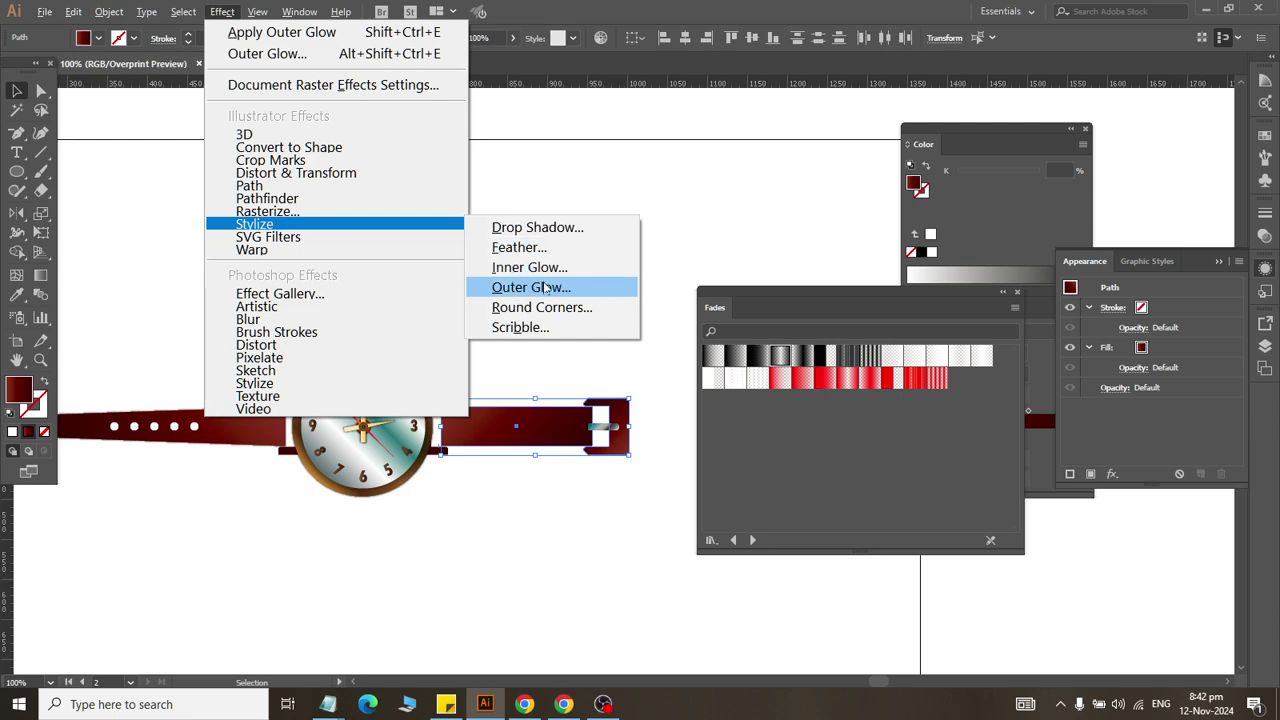
left_click(546, 288)
left_click(470, 538)
left_click(525, 538)
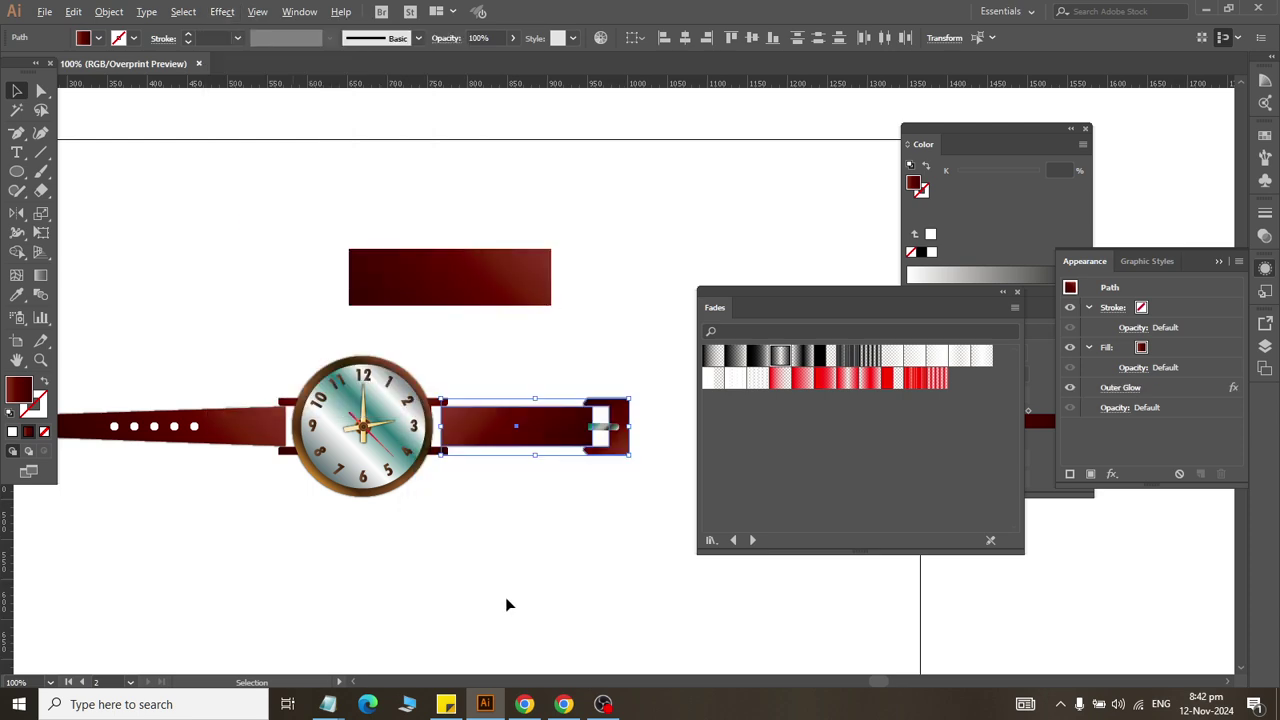
left_click(490, 588)
Step: Move the red rectangle lower on the canvas
scroll(458, 555, "up", 1)
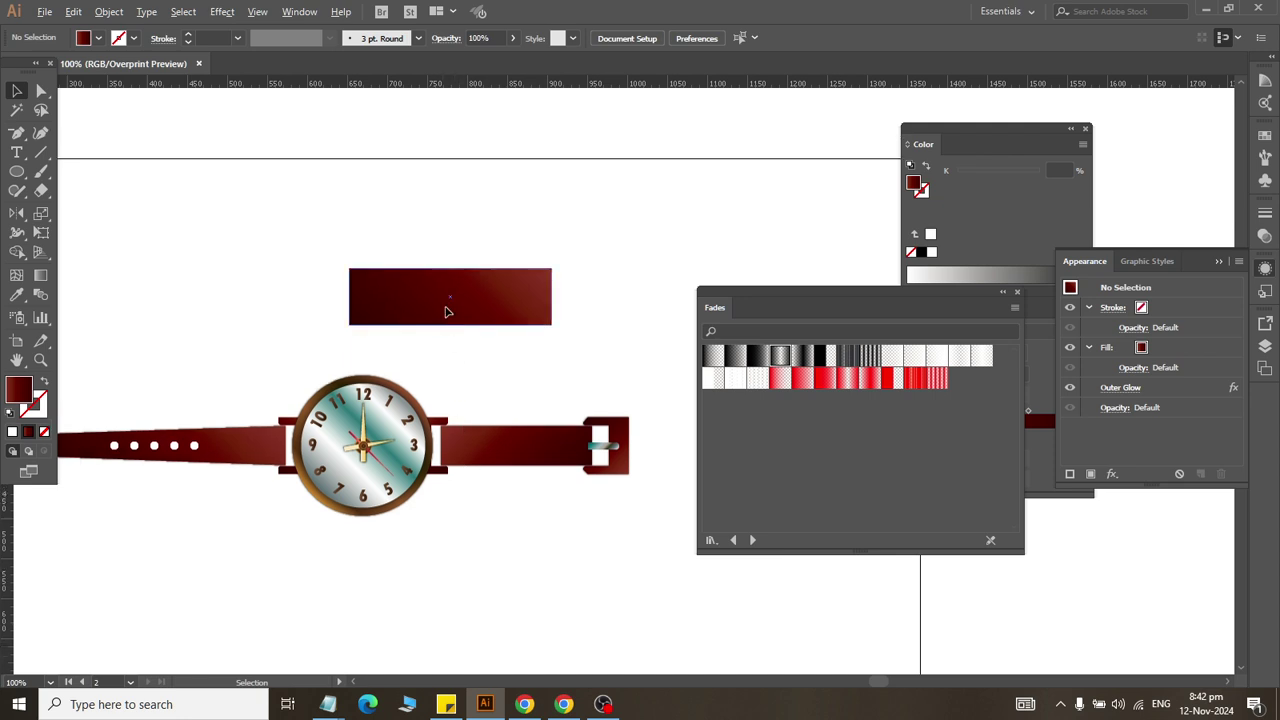
left_click_drag(450, 312, 391, 636)
scroll(457, 514, "down", 4)
scroll(457, 514, "down", 2)
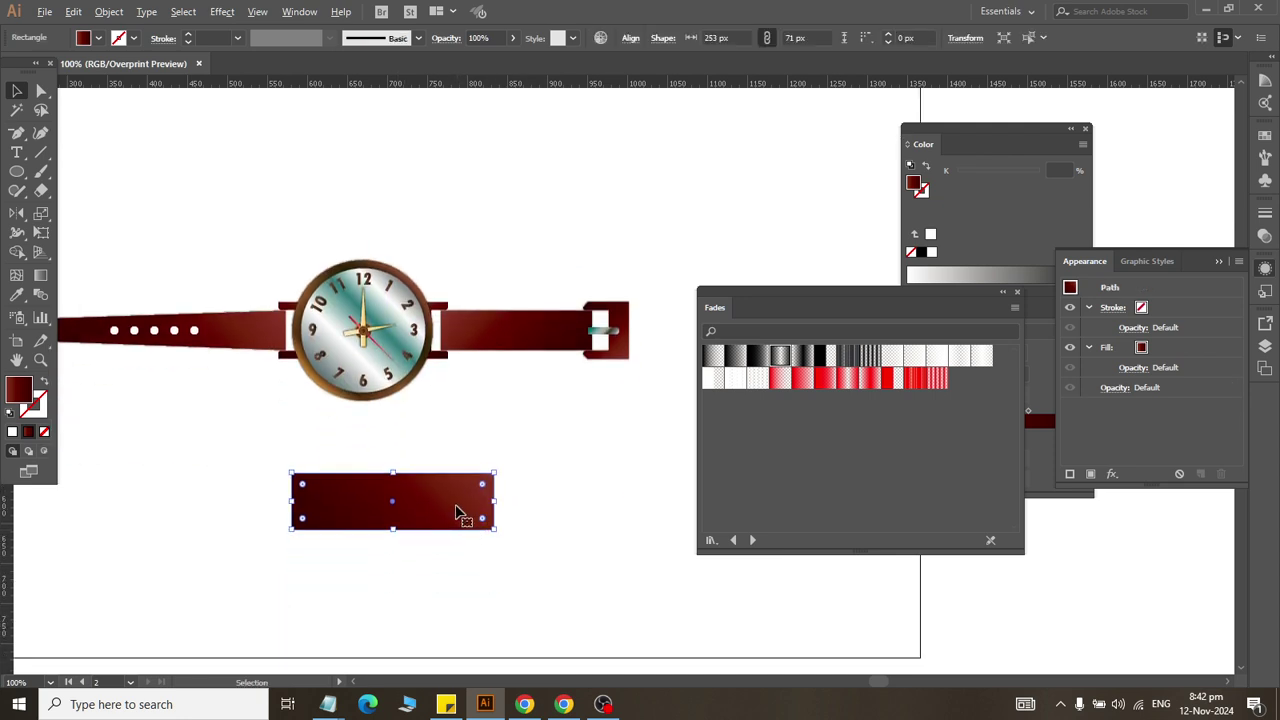
scroll(457, 514, "down", 8)
left_click_drag(431, 451, 430, 635)
scroll(383, 344, "up", 3)
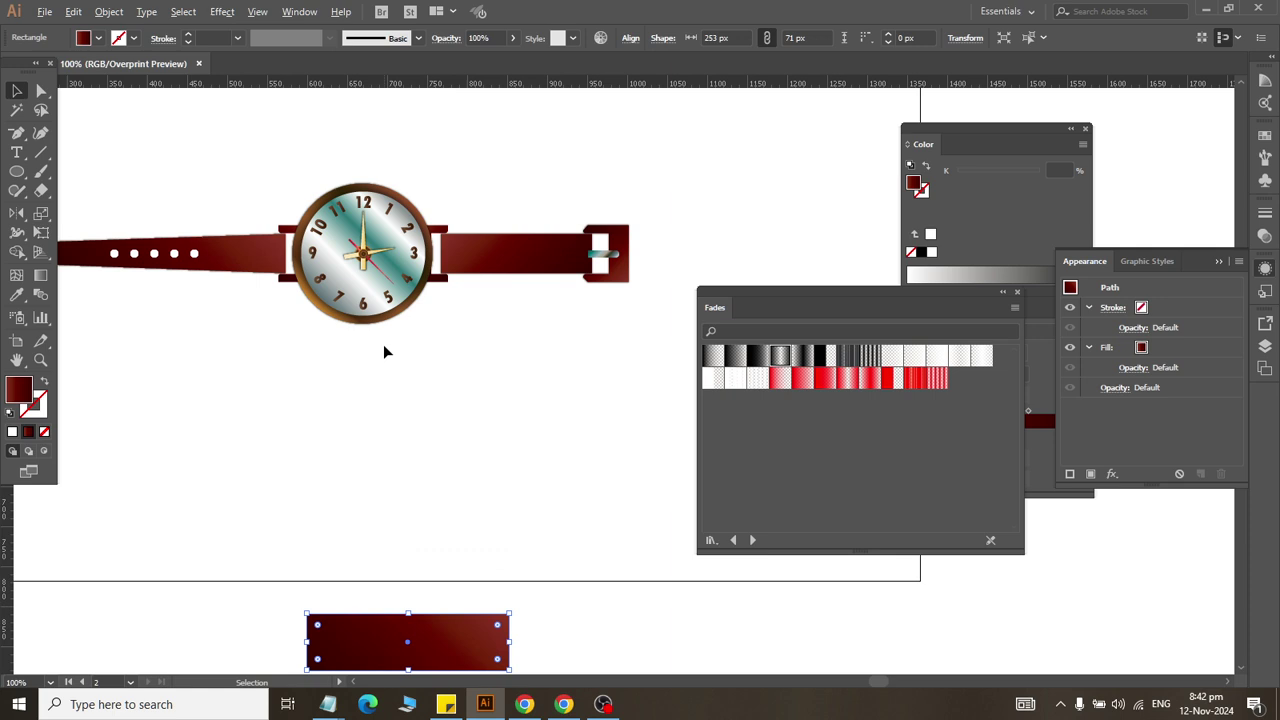
scroll(383, 344, "left", 3)
scroll(320, 255, "left", 4)
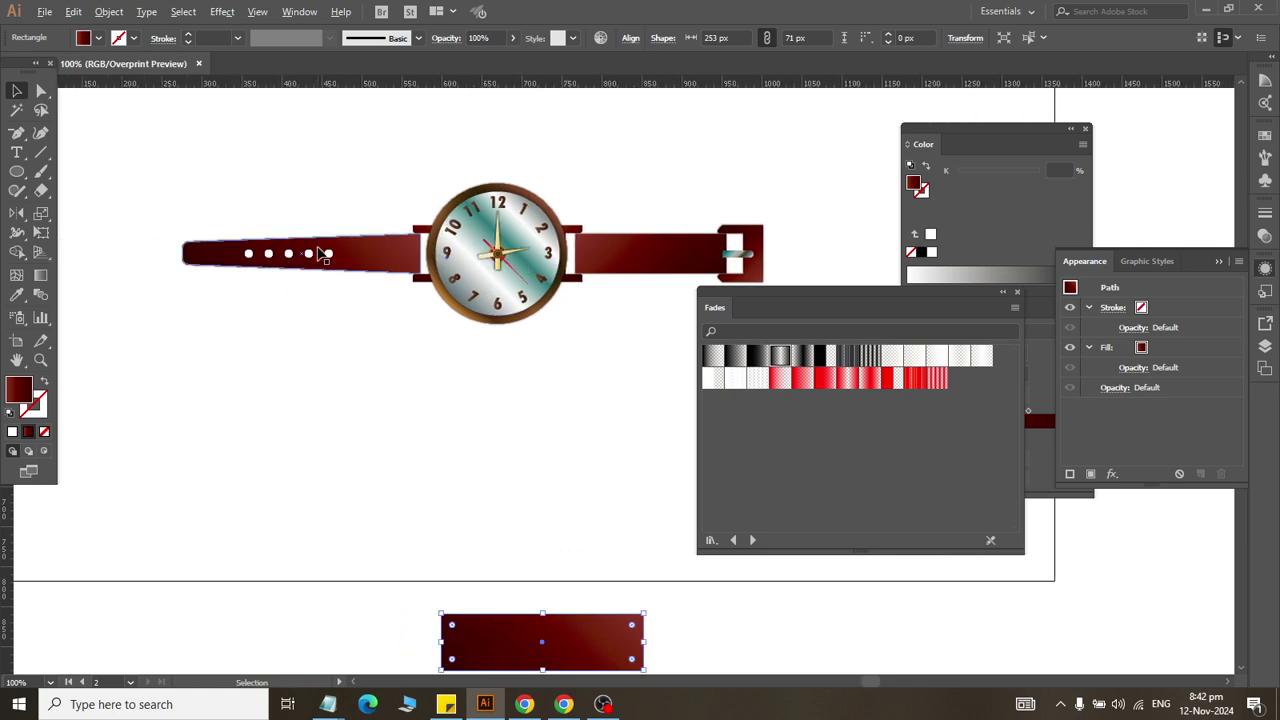
Step: Abandon a new circle and group the left strap with its holes
left_click(16, 171)
left_click(258, 316)
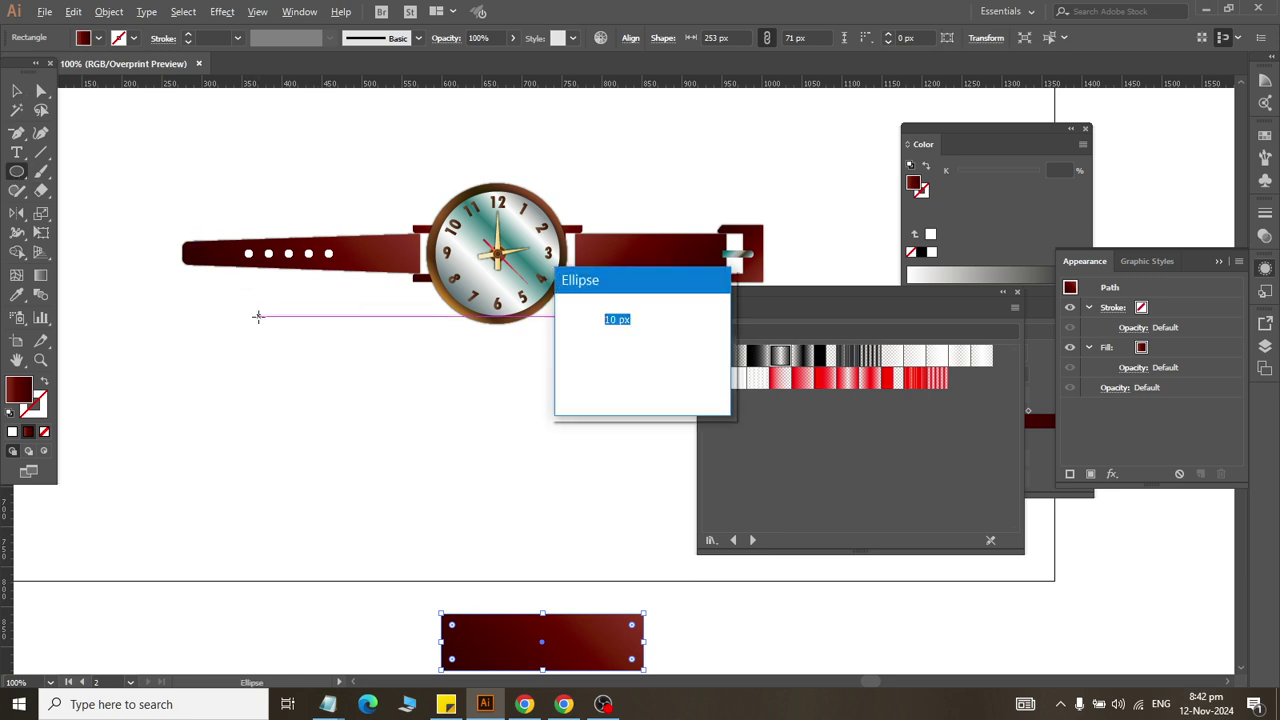
left_click(662, 385)
left_click(15, 90)
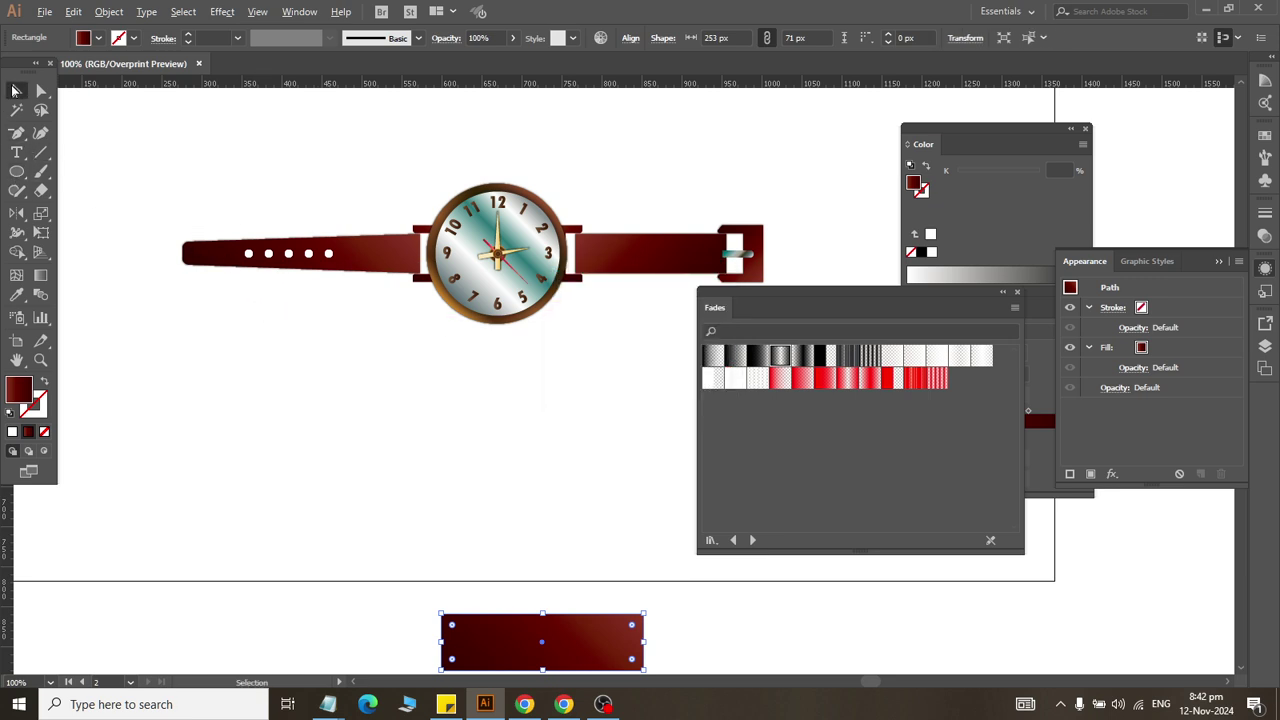
left_click(325, 252)
left_click_drag(158, 201, 365, 325)
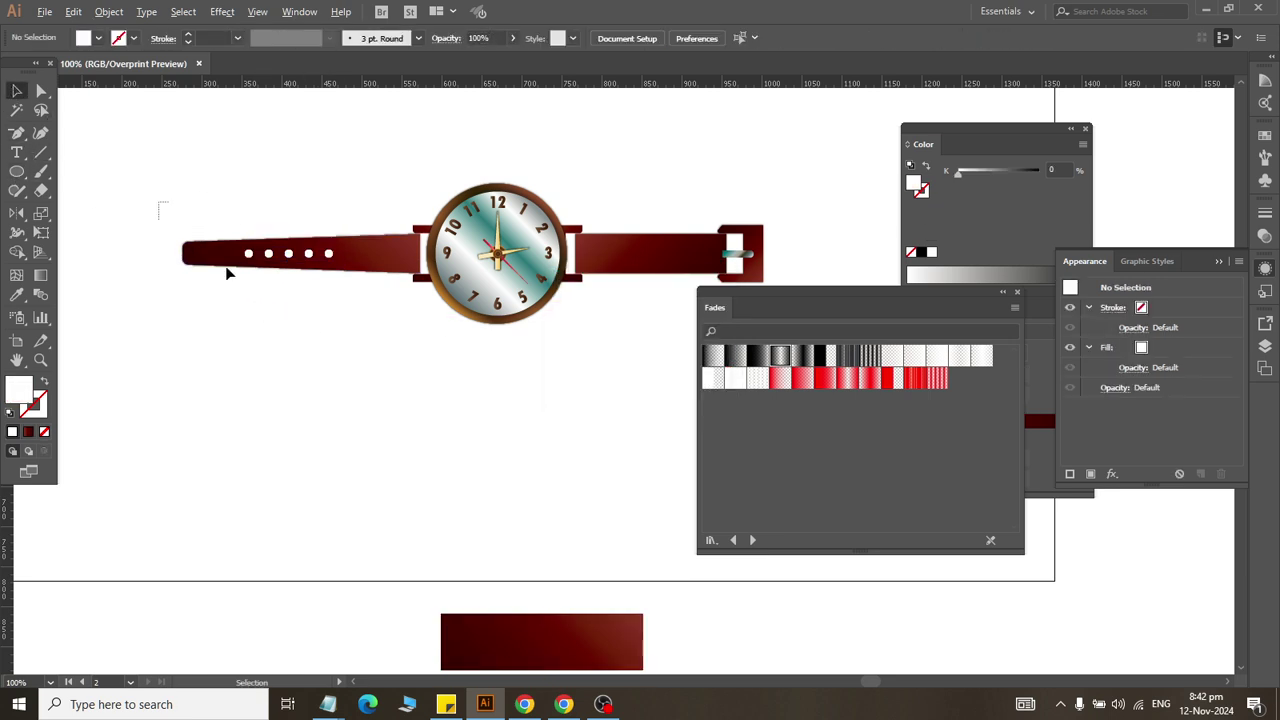
right_click(346, 257)
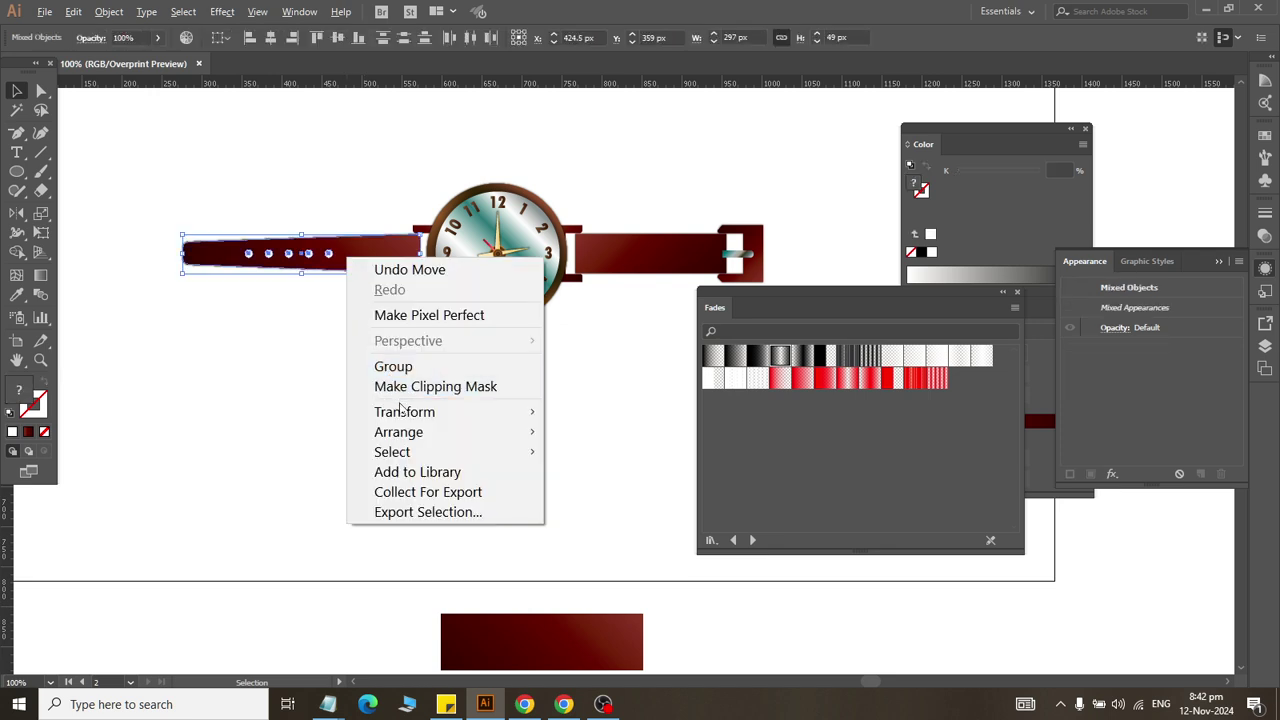
left_click(400, 366)
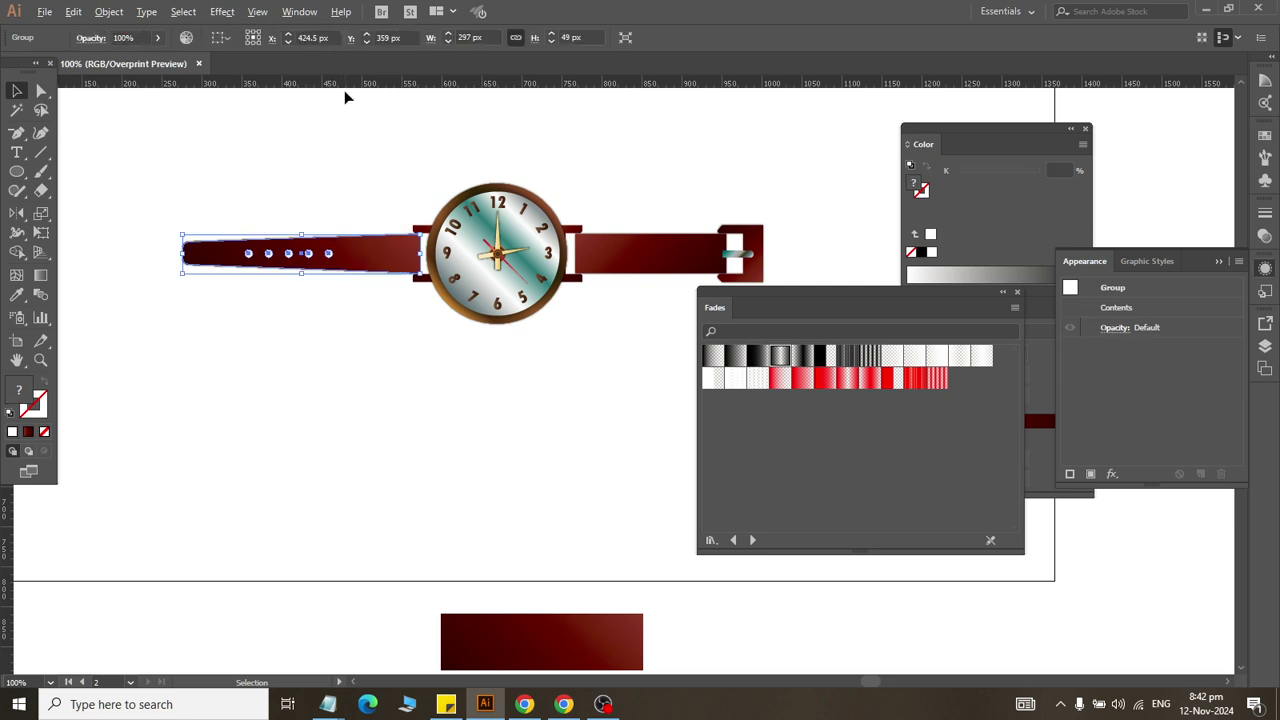
Step: Apply a horizontal Flag warp with 20% bend to the left strap group
left_click(222, 11)
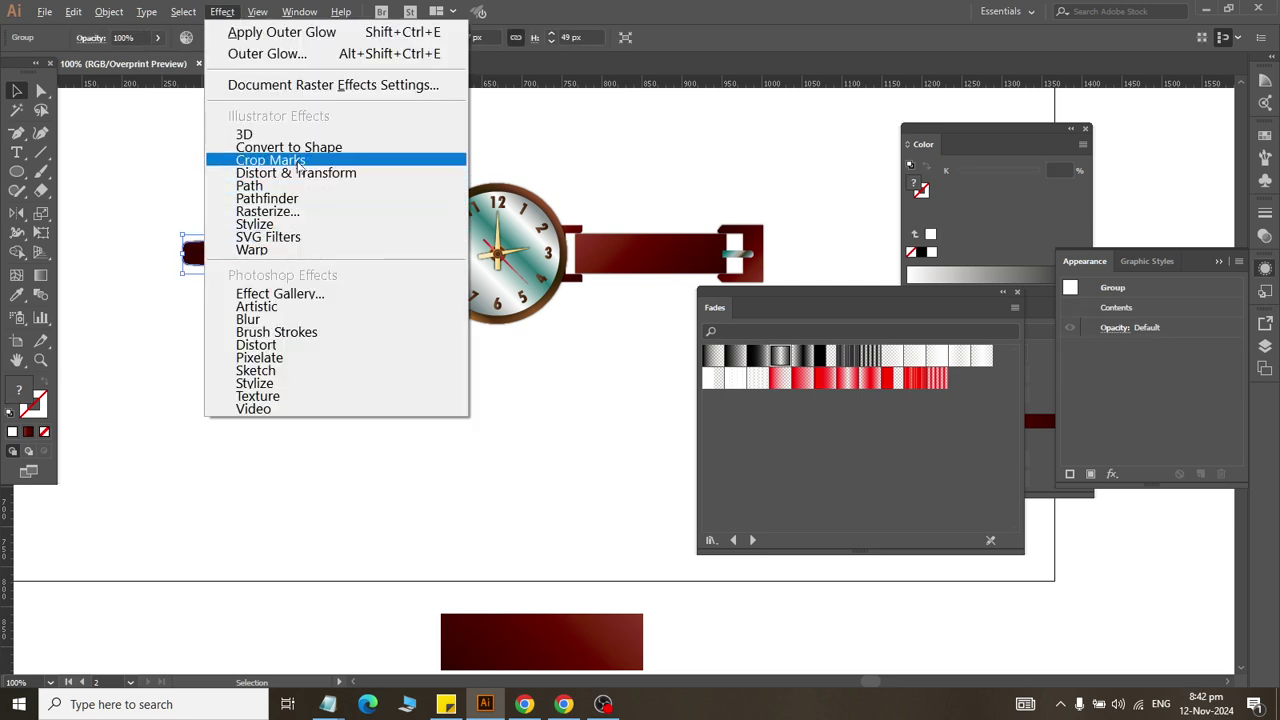
mouse_move(252, 250)
left_click(500, 252)
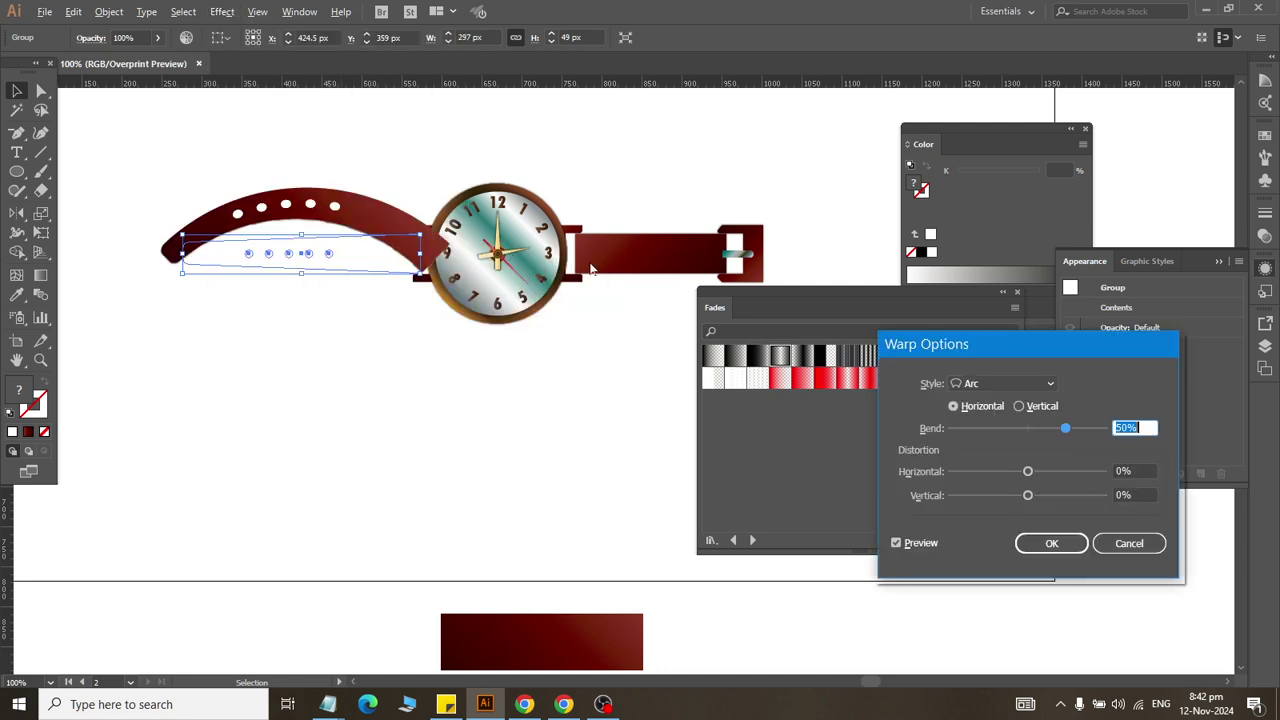
left_click(1009, 386)
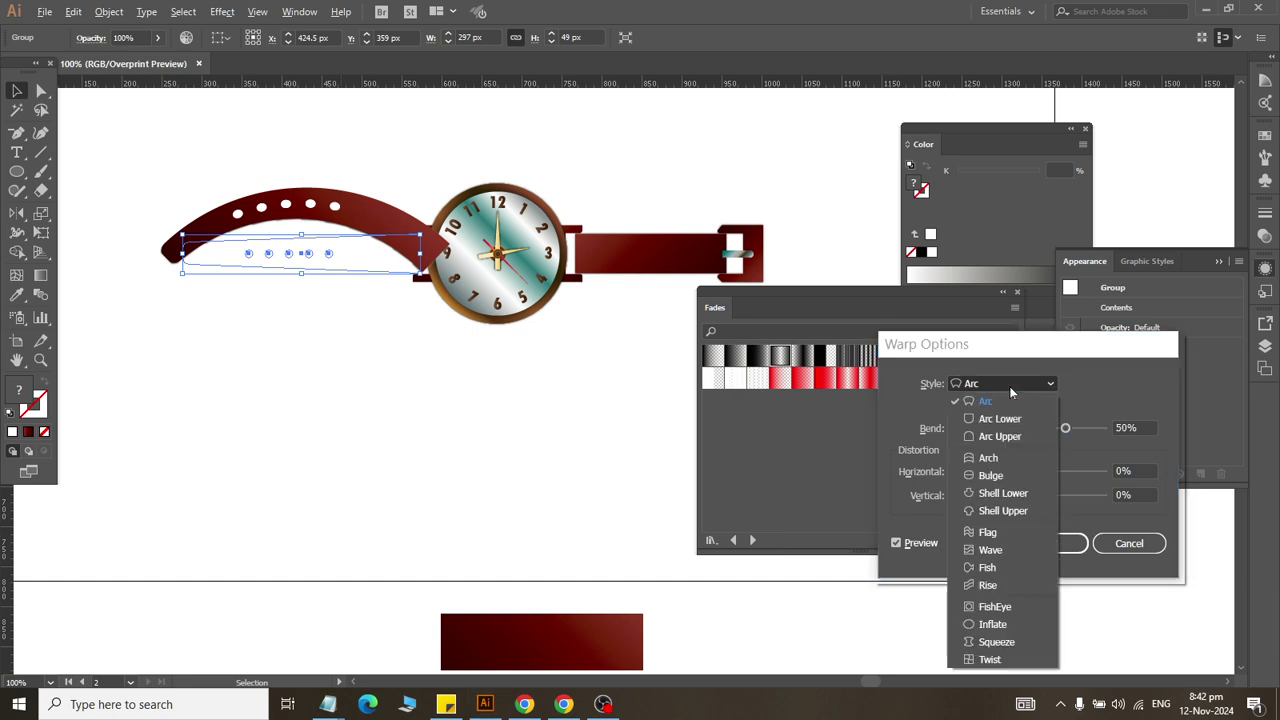
left_click(1028, 532)
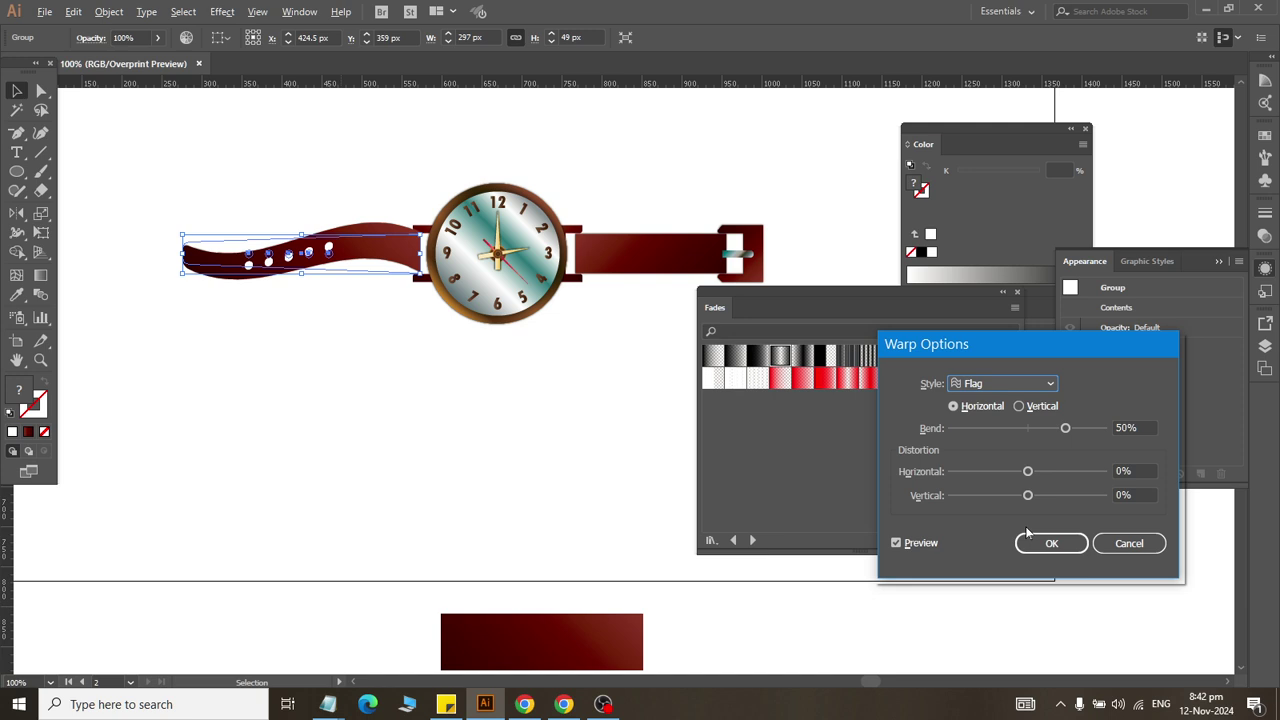
left_click(1143, 428)
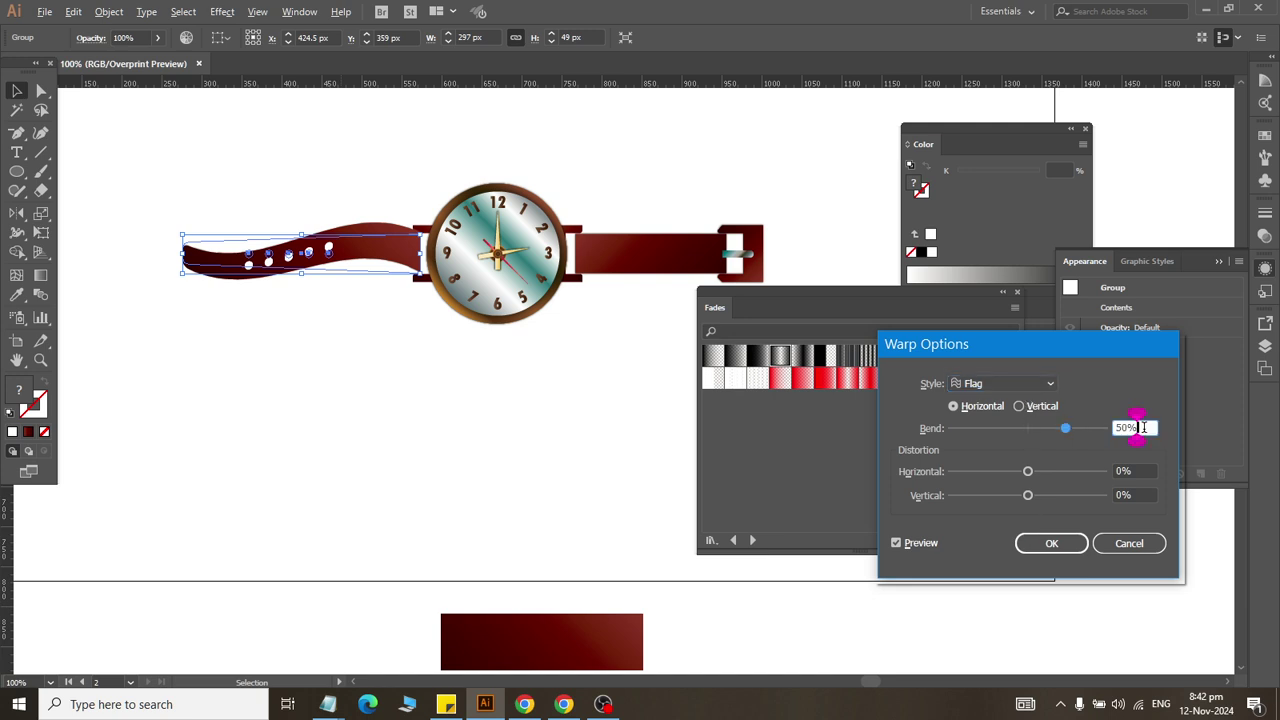
key("Down")
key("Down")
key("Down")
key("Down")
key("Down")
key("Down")
key("Down")
key("Down")
key("Down")
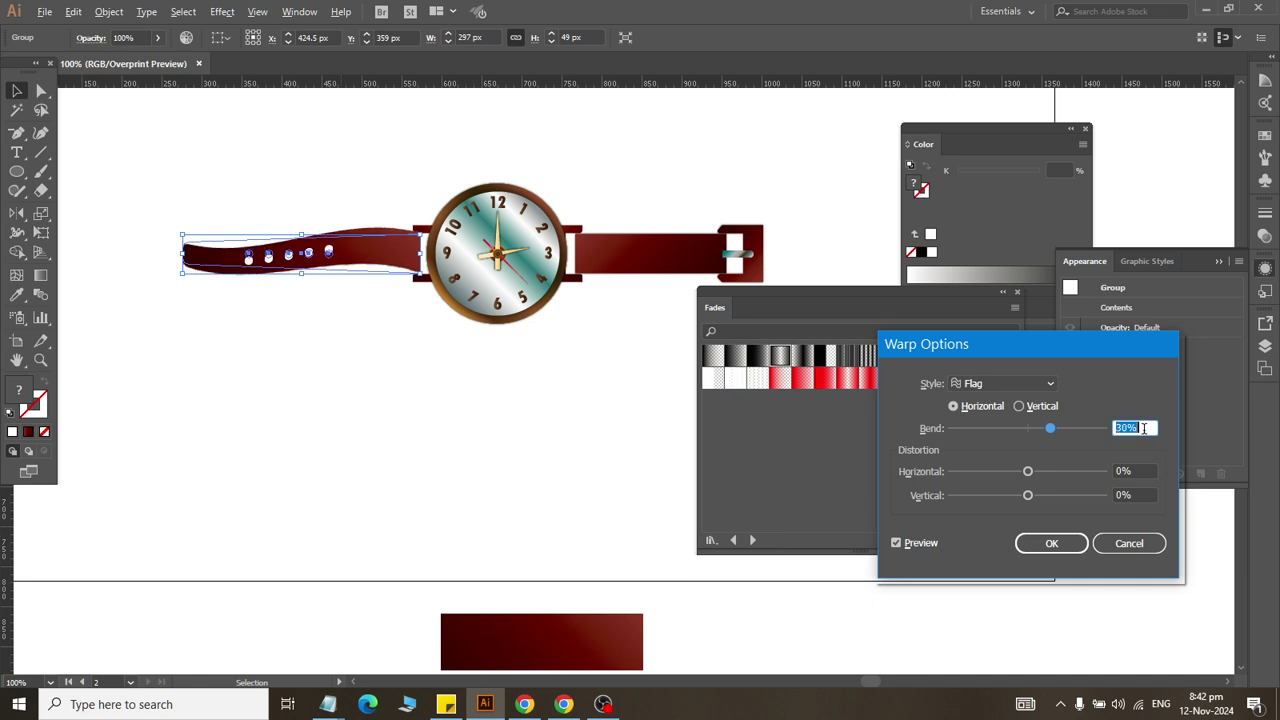
key("Down")
key("Down")
key("Down")
key("Down")
key("Down")
key("Down")
key("Down")
key("Down")
key("Down")
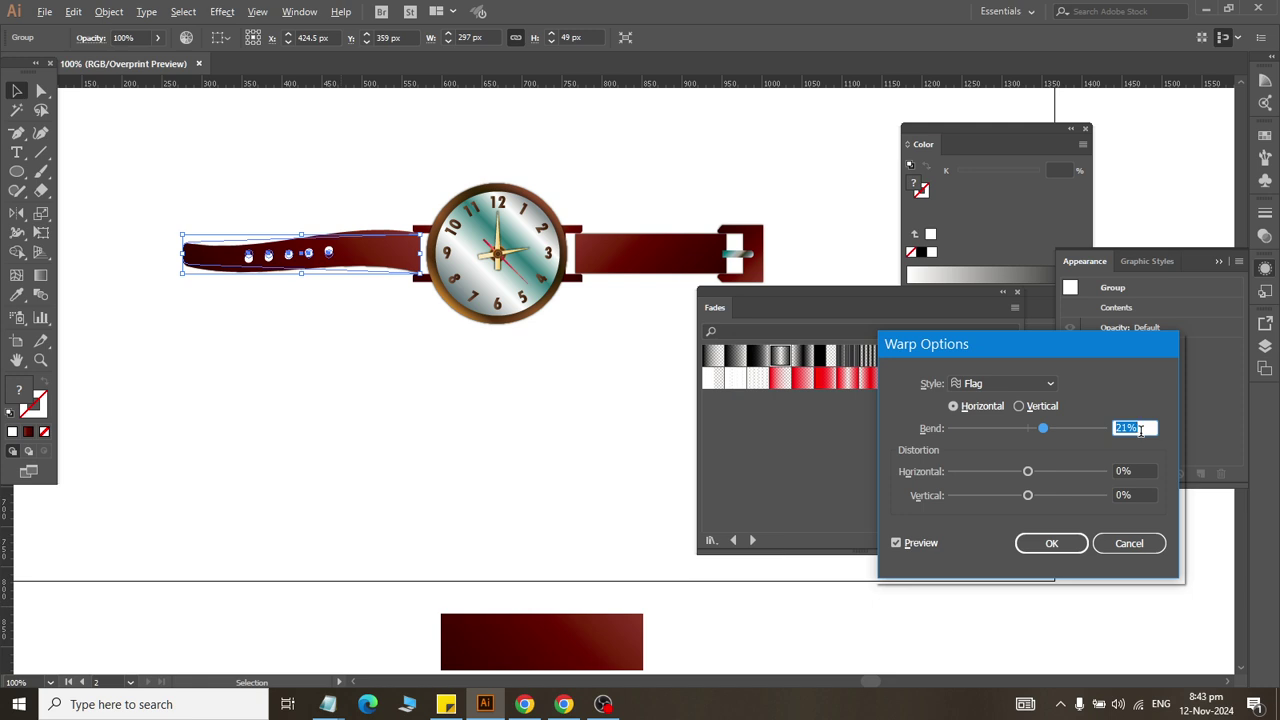
type("2")
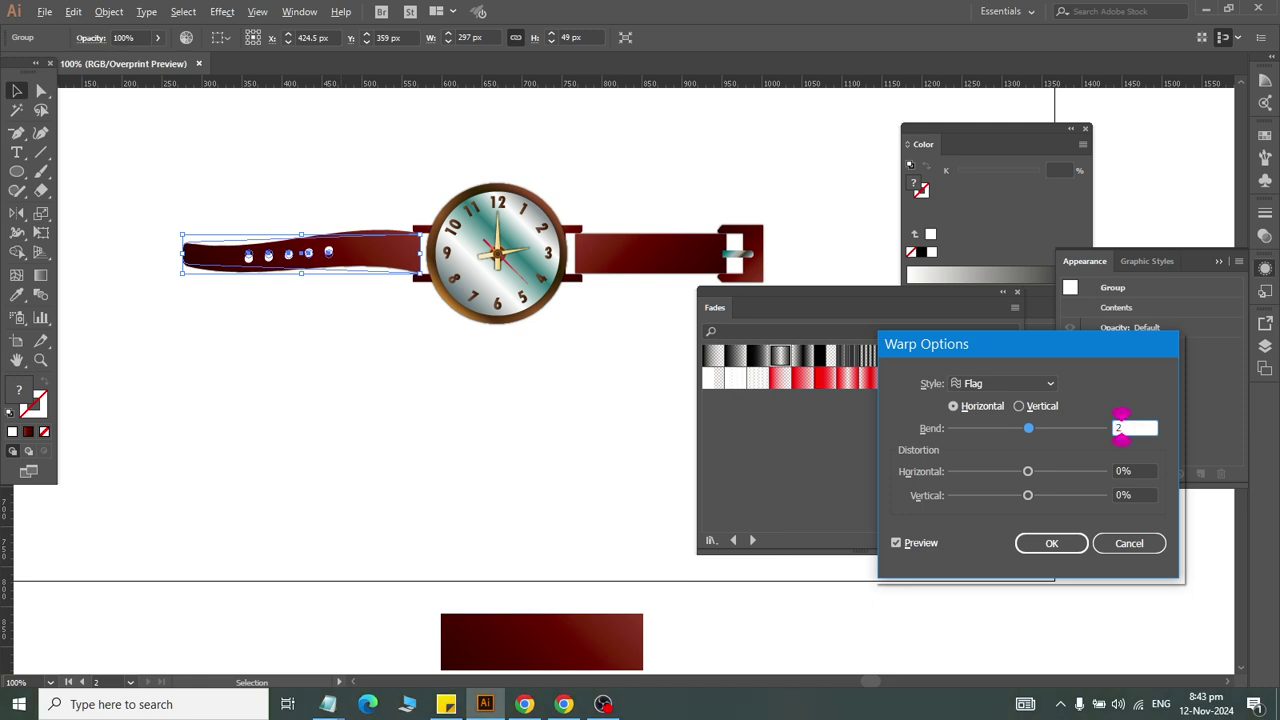
type("0")
left_click(1038, 549)
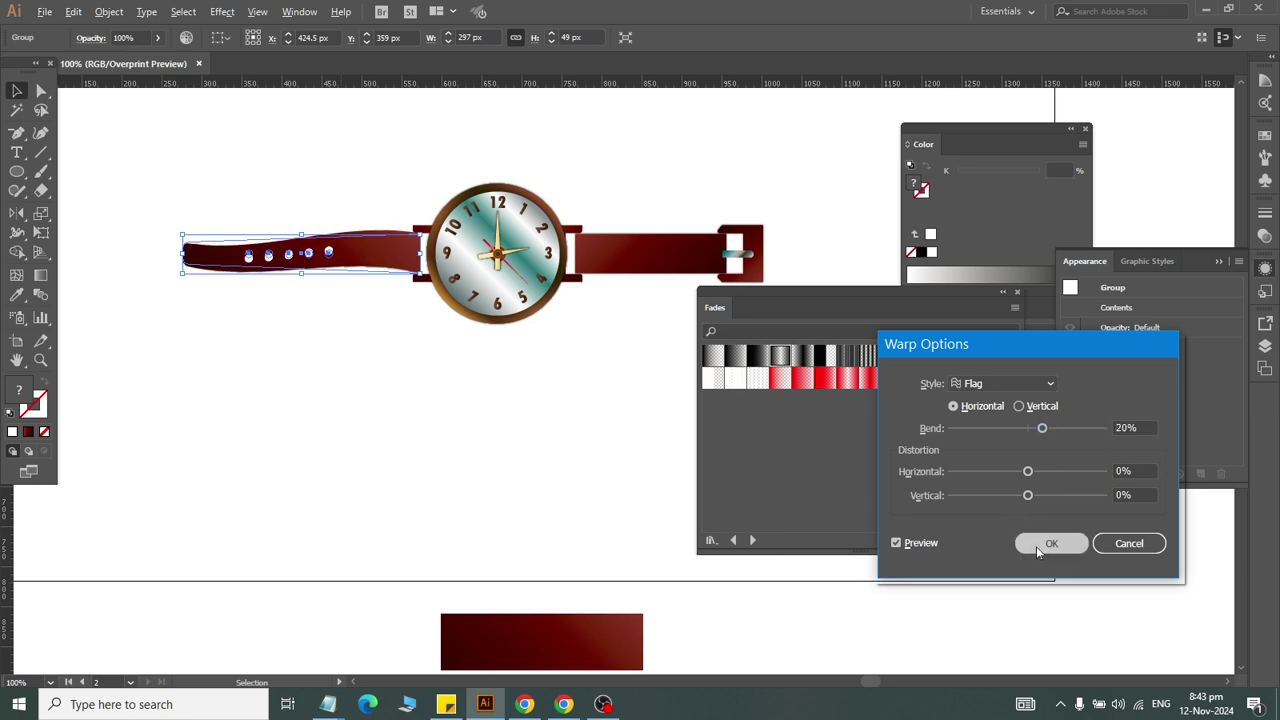
left_click(1036, 546)
left_click(570, 394)
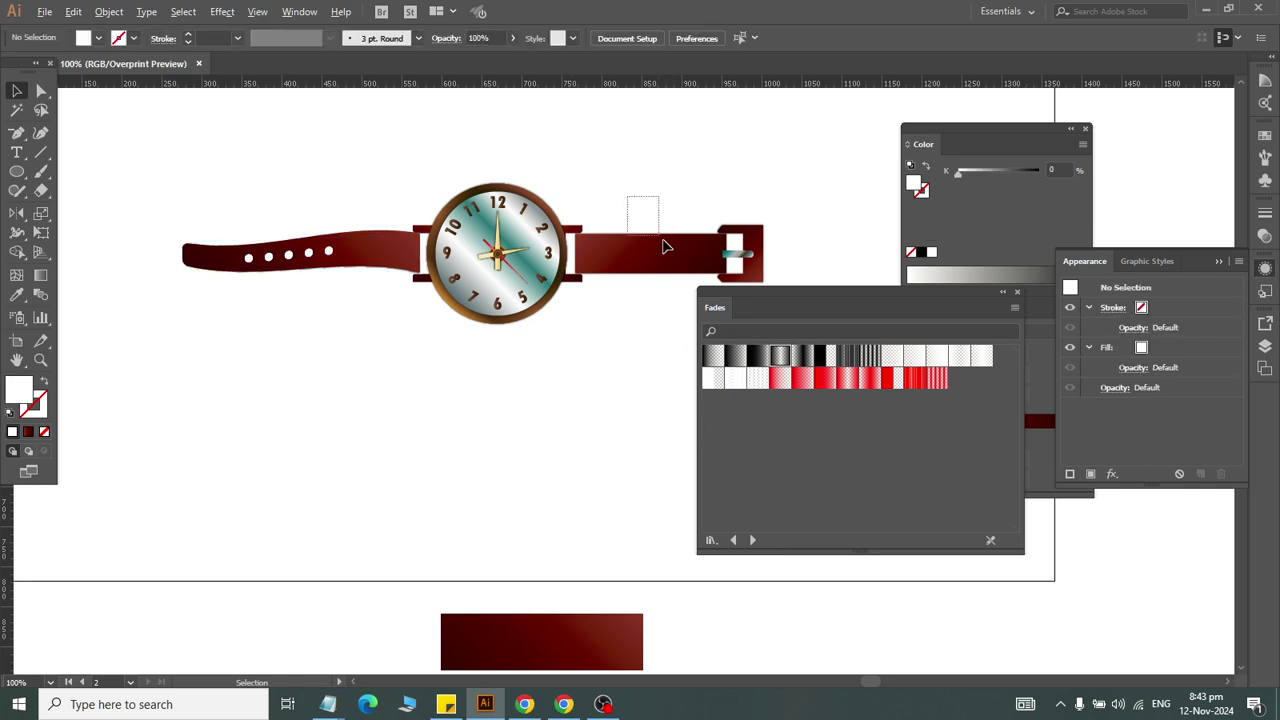
Step: Group the right strap together with its buckle
left_click_drag(662, 242, 818, 310)
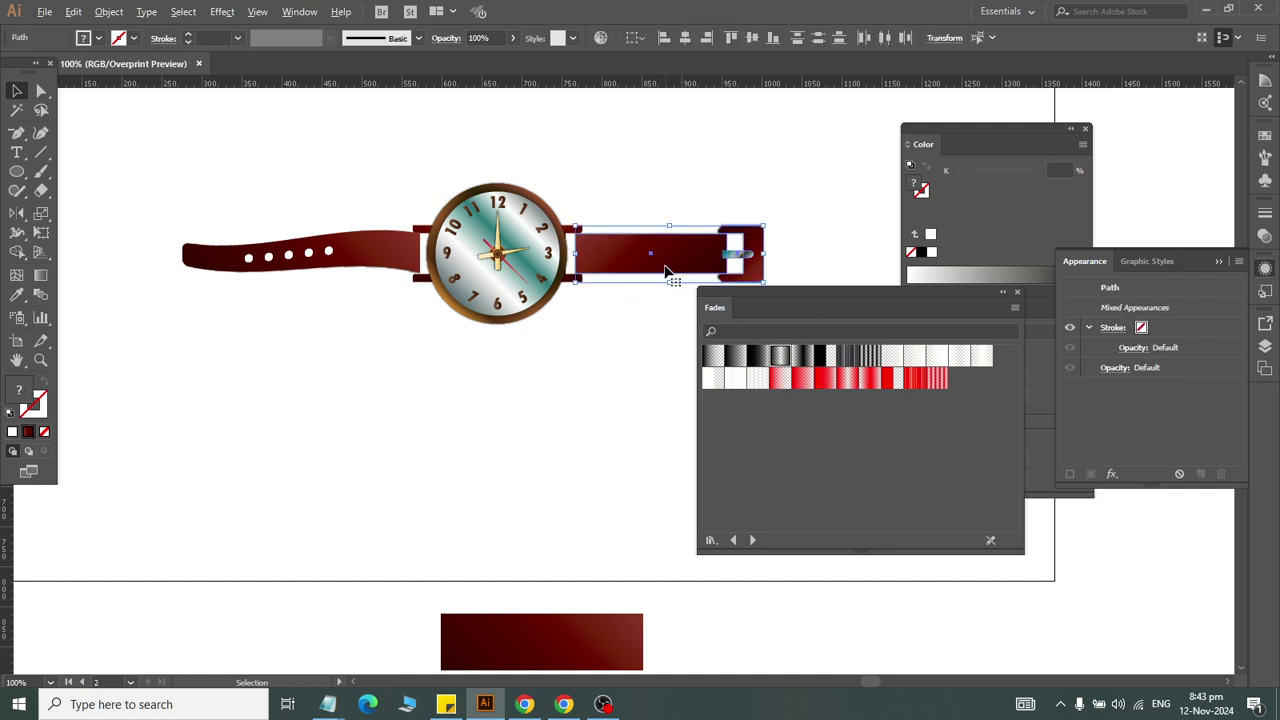
right_click(666, 270)
left_click(680, 374)
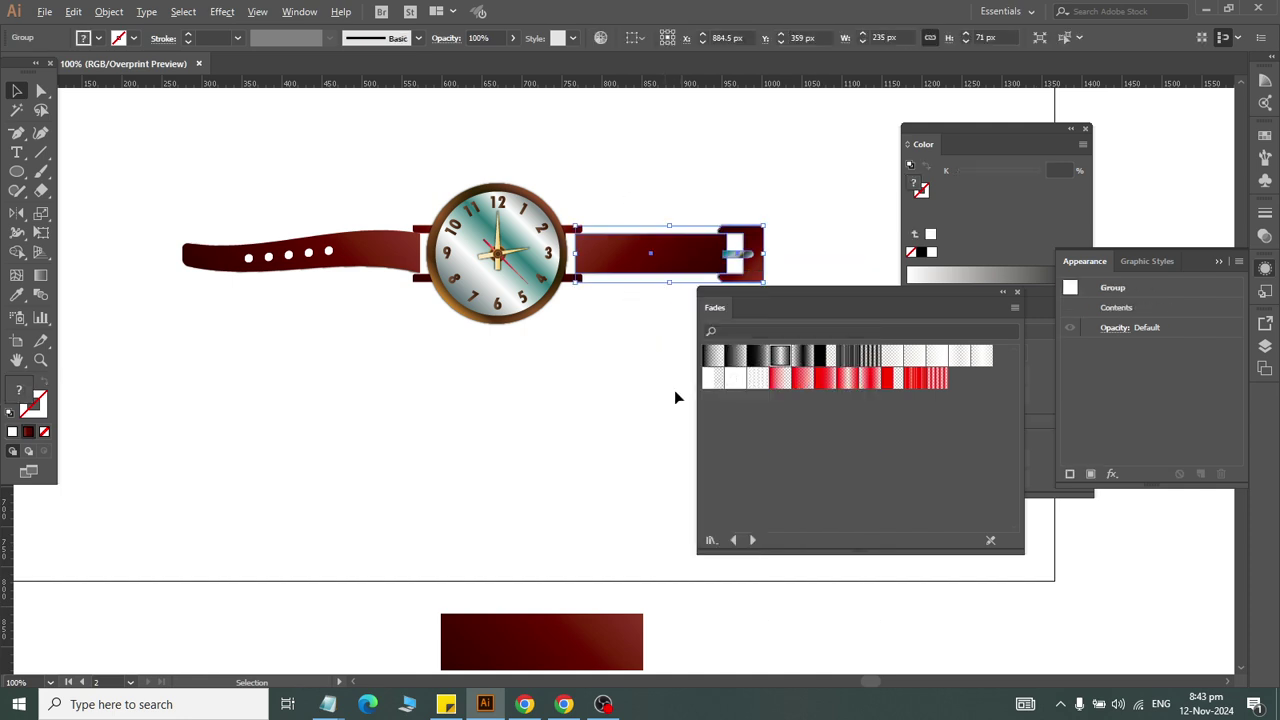
left_click(657, 288)
left_click(614, 242)
Step: Apply a Flag warp of about 9% bend to the right strap group
left_click(222, 11)
mouse_move(252, 250)
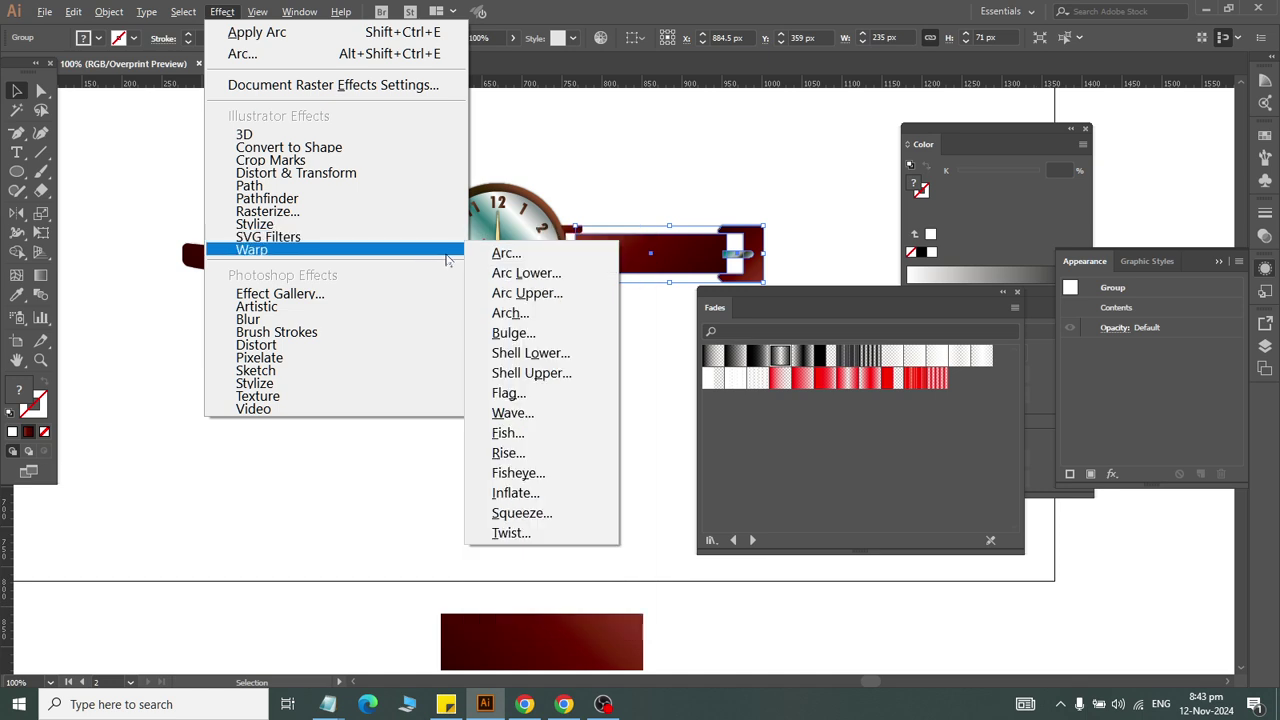
left_click(506, 253)
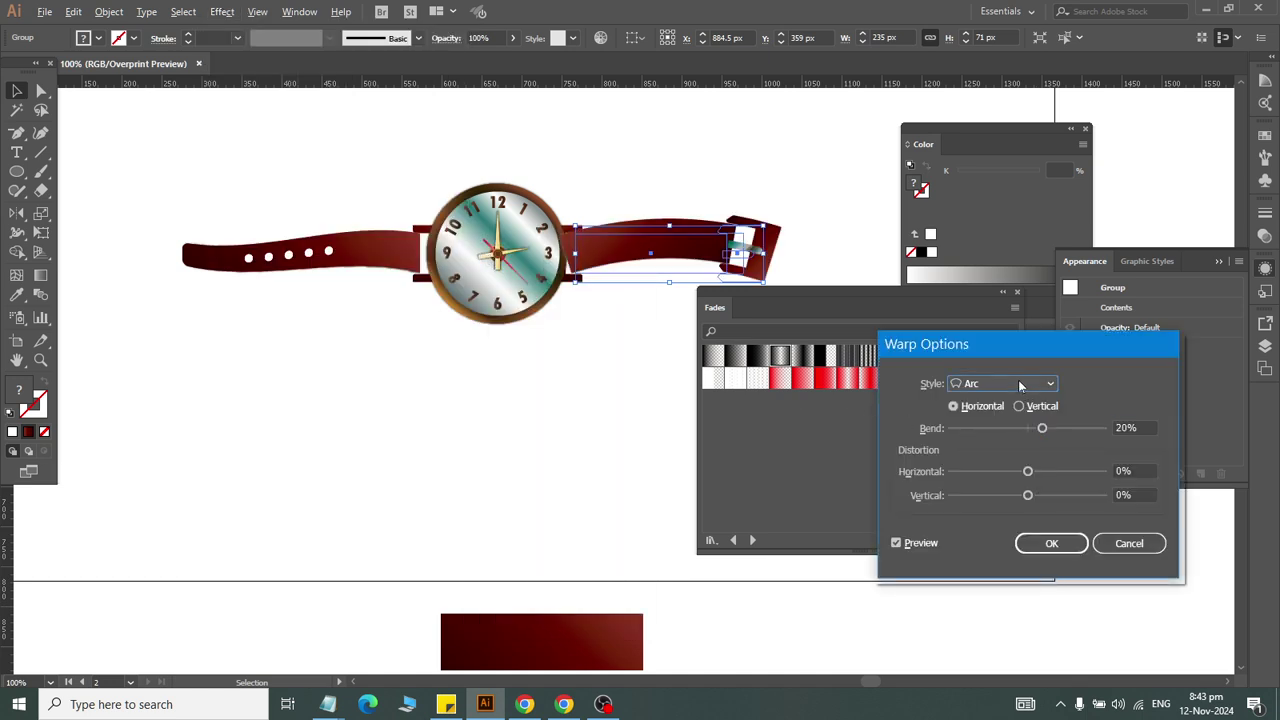
left_click(1018, 380)
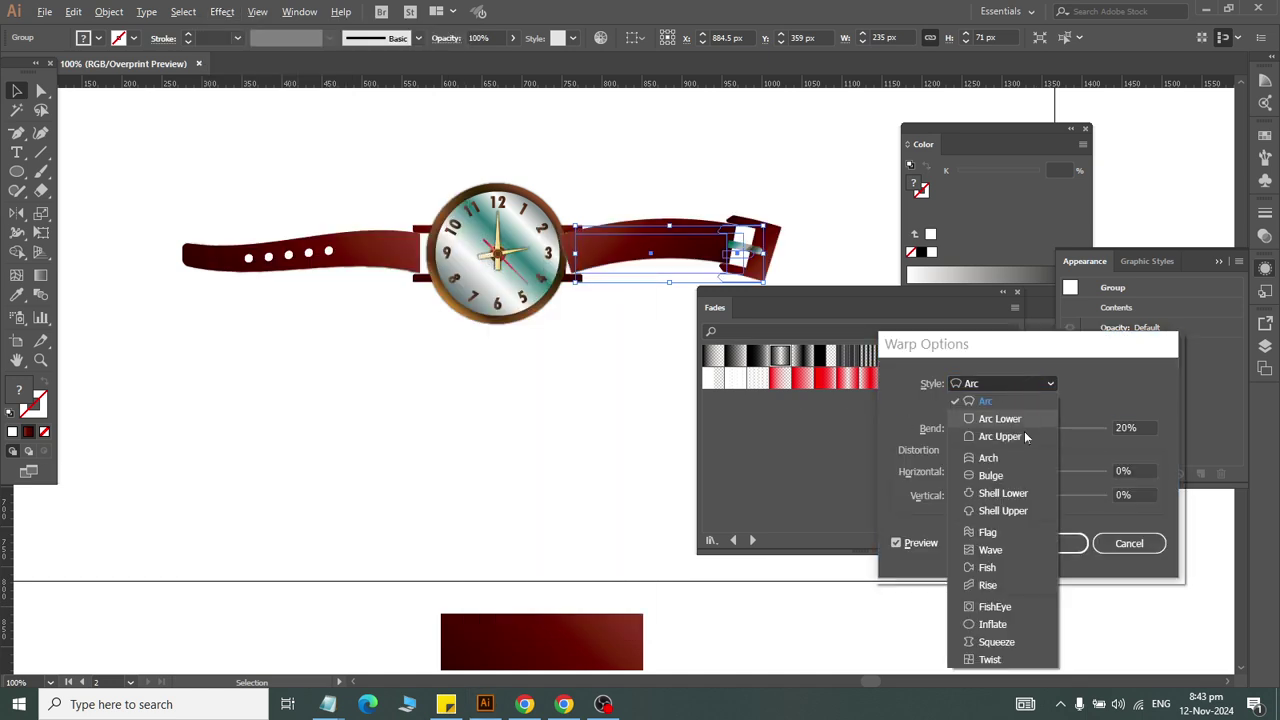
left_click(1021, 534)
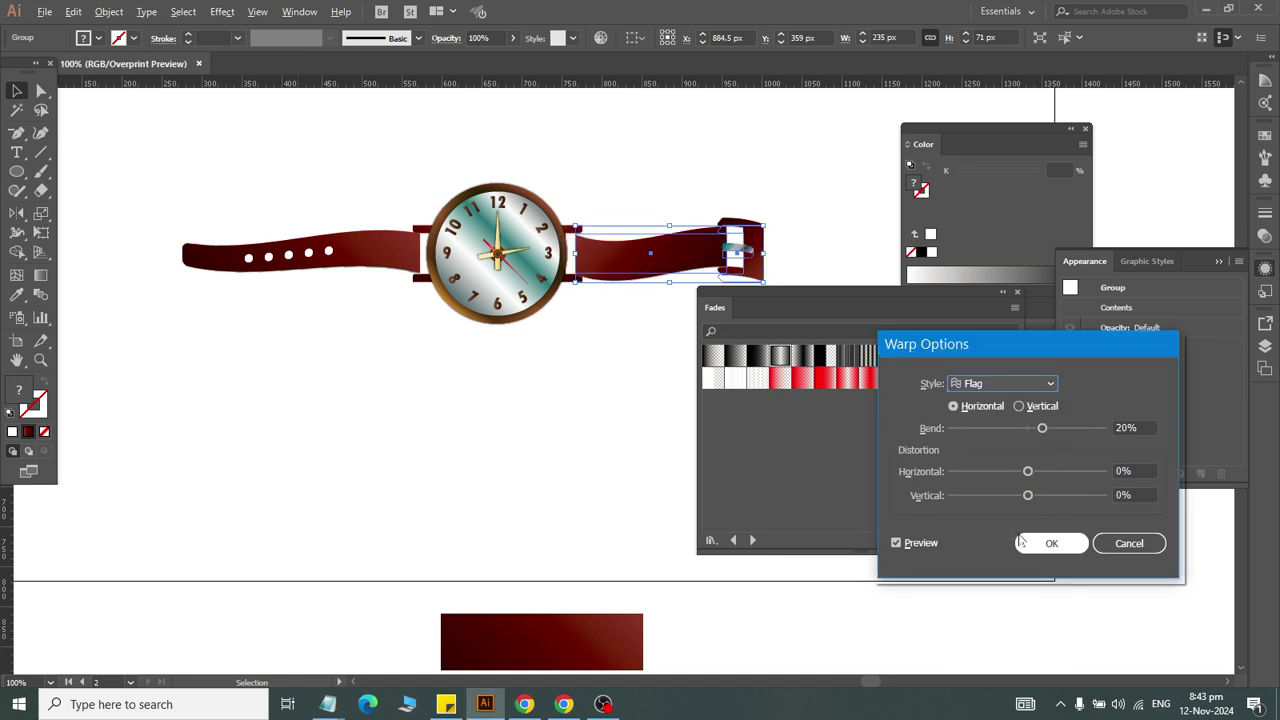
left_click(1138, 428)
scroll(1138, 428, "down", 12)
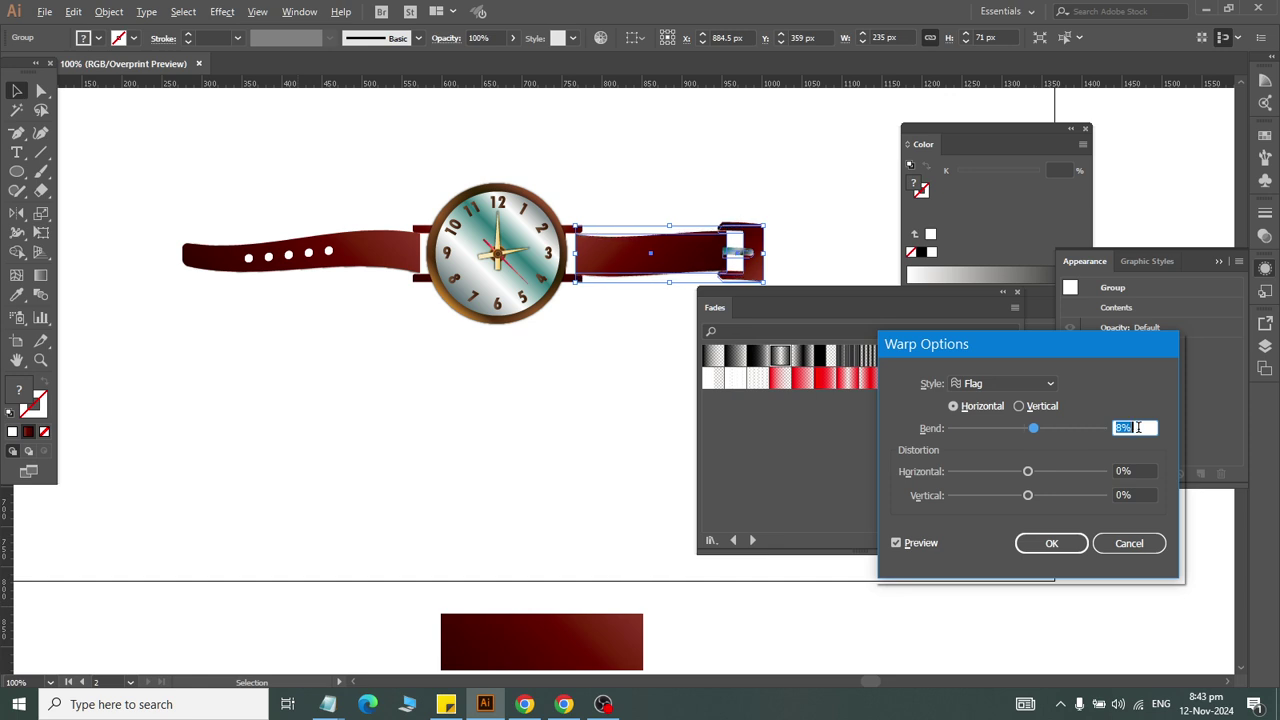
scroll(1138, 428, "down", 1)
scroll(1138, 428, "up", 1)
scroll(1138, 427, "up", 1)
left_click(1052, 545)
left_click(491, 460)
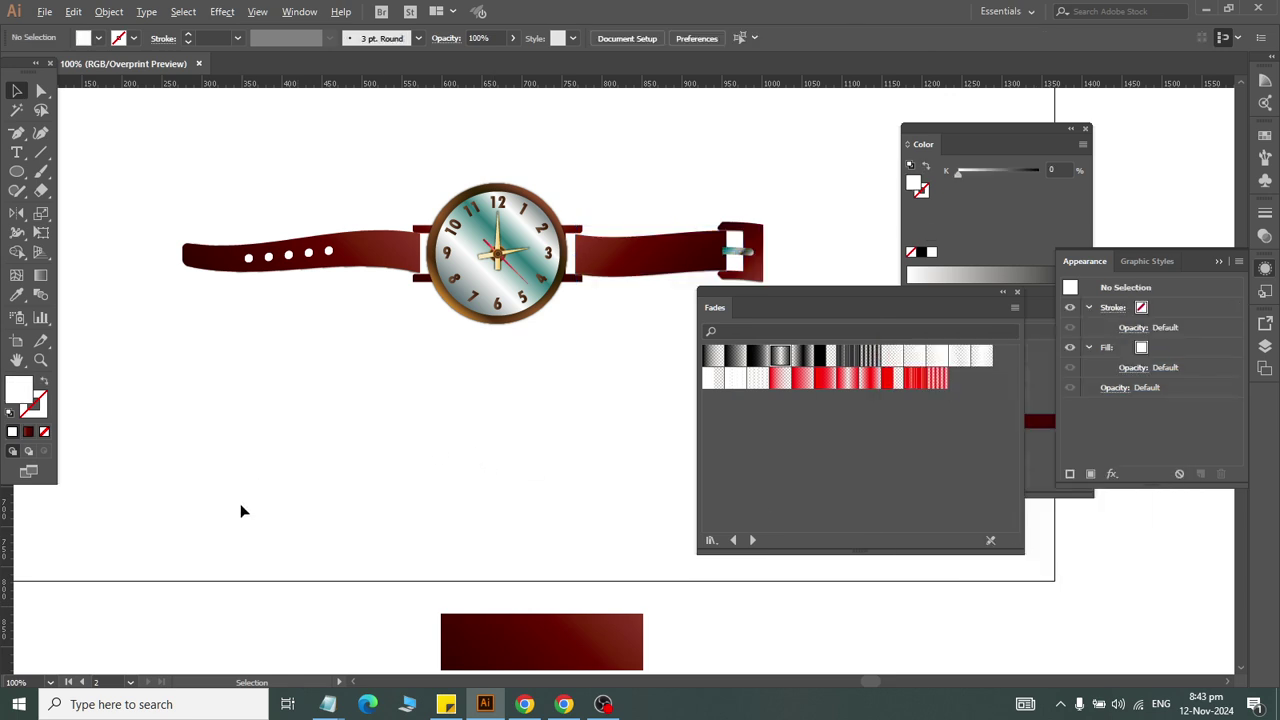
Step: Nudge the left strap group down one pixel so it sits flush against the watch case
left_click(686, 240)
scroll(634, 209, "up", 1)
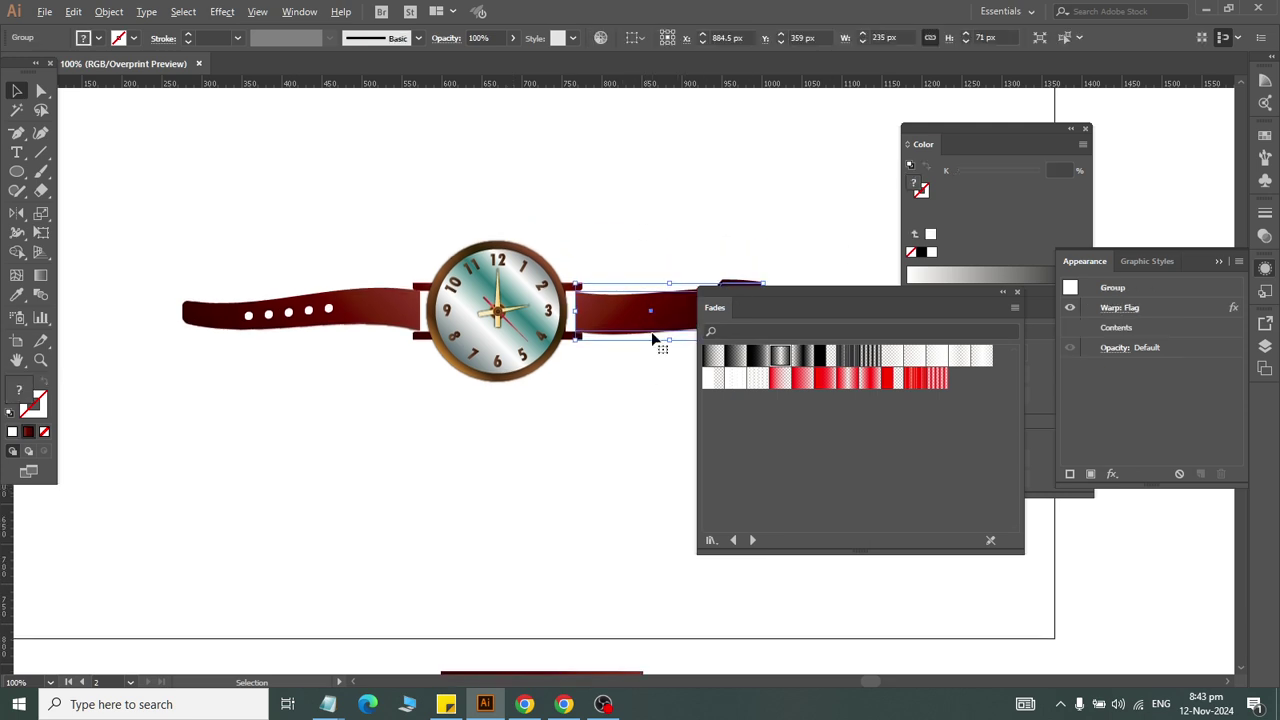
scroll(660, 335, "up", 1)
scroll(652, 348, "up", 2)
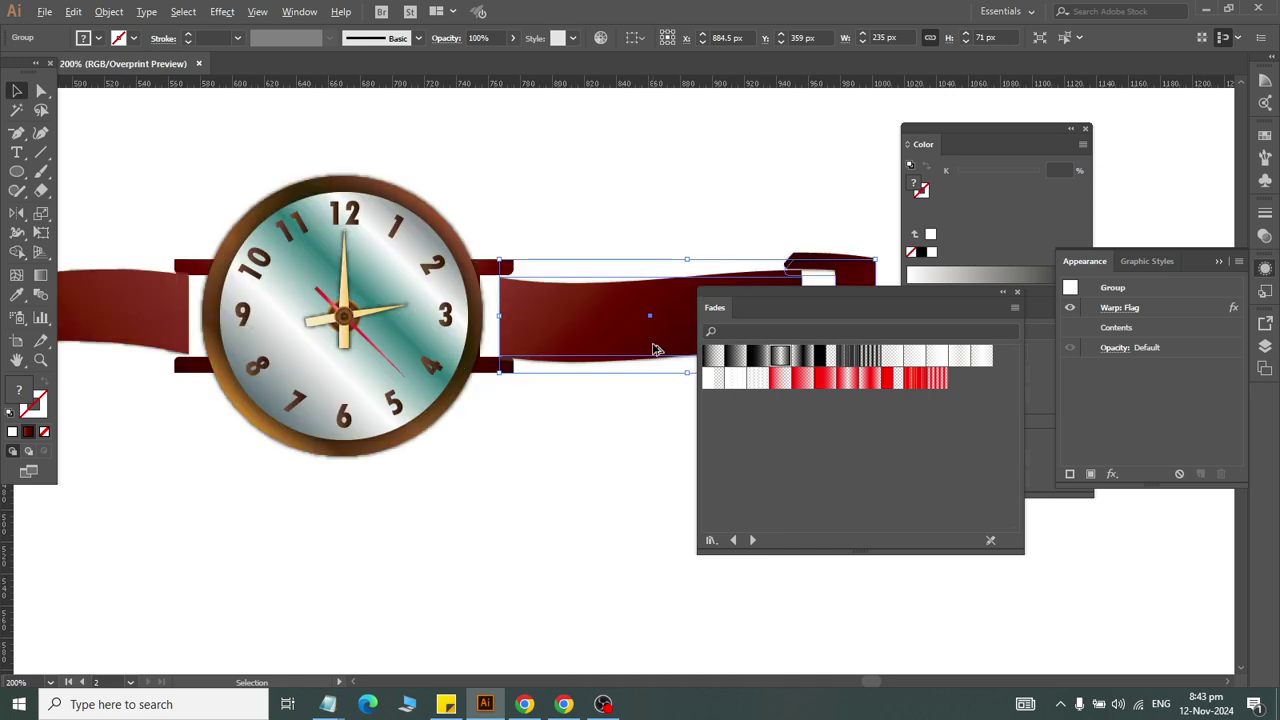
scroll(652, 350, "up", 1)
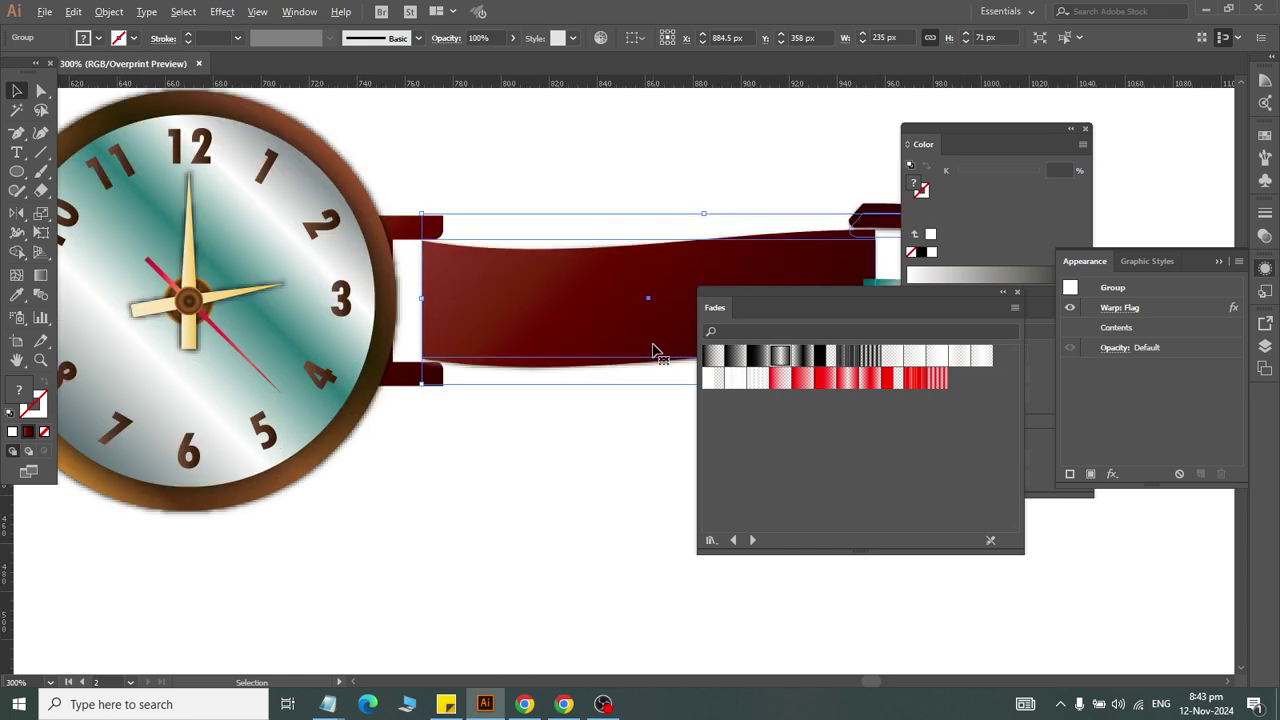
left_click(457, 490)
scroll(300, 450, "left", 5)
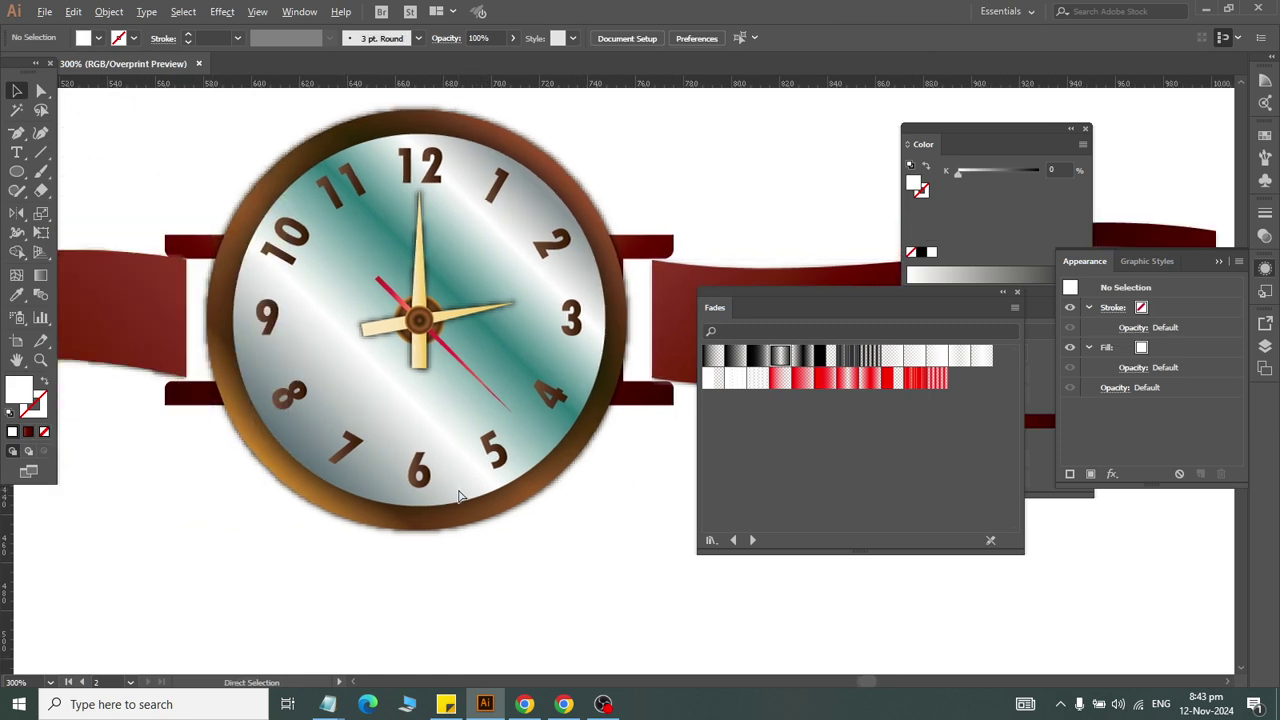
left_click(157, 336)
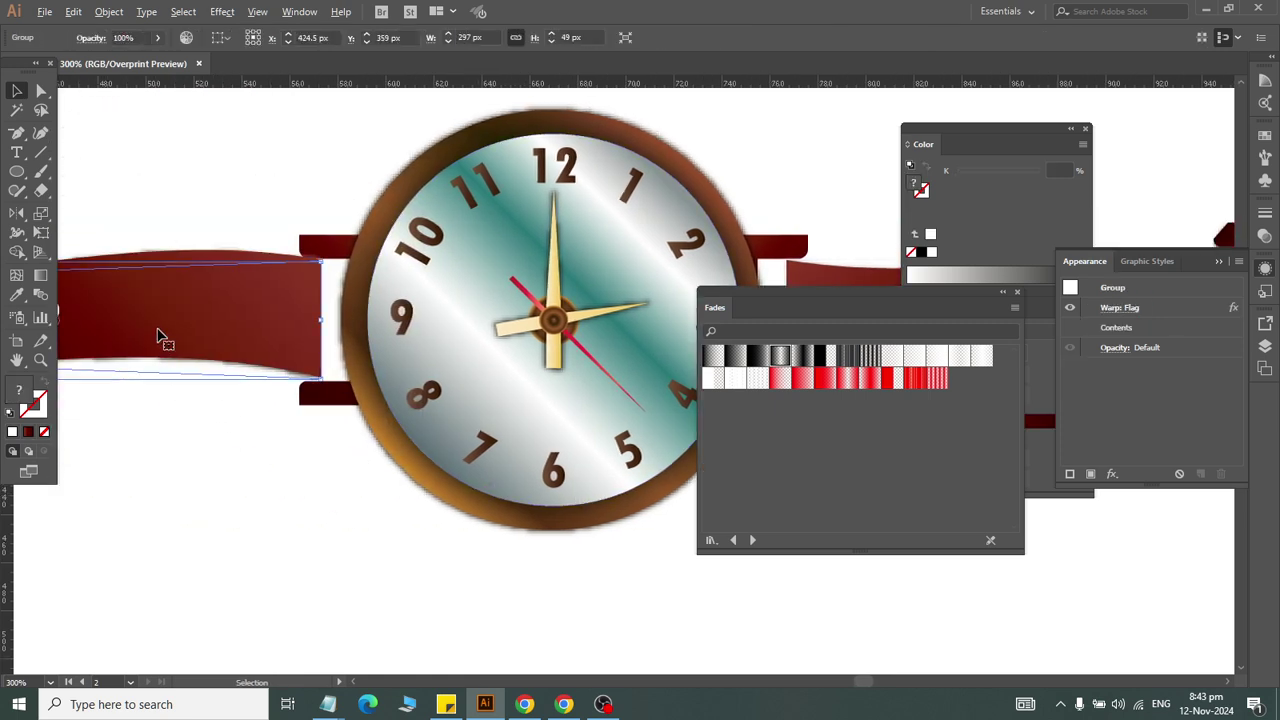
key("Down")
left_click(154, 476)
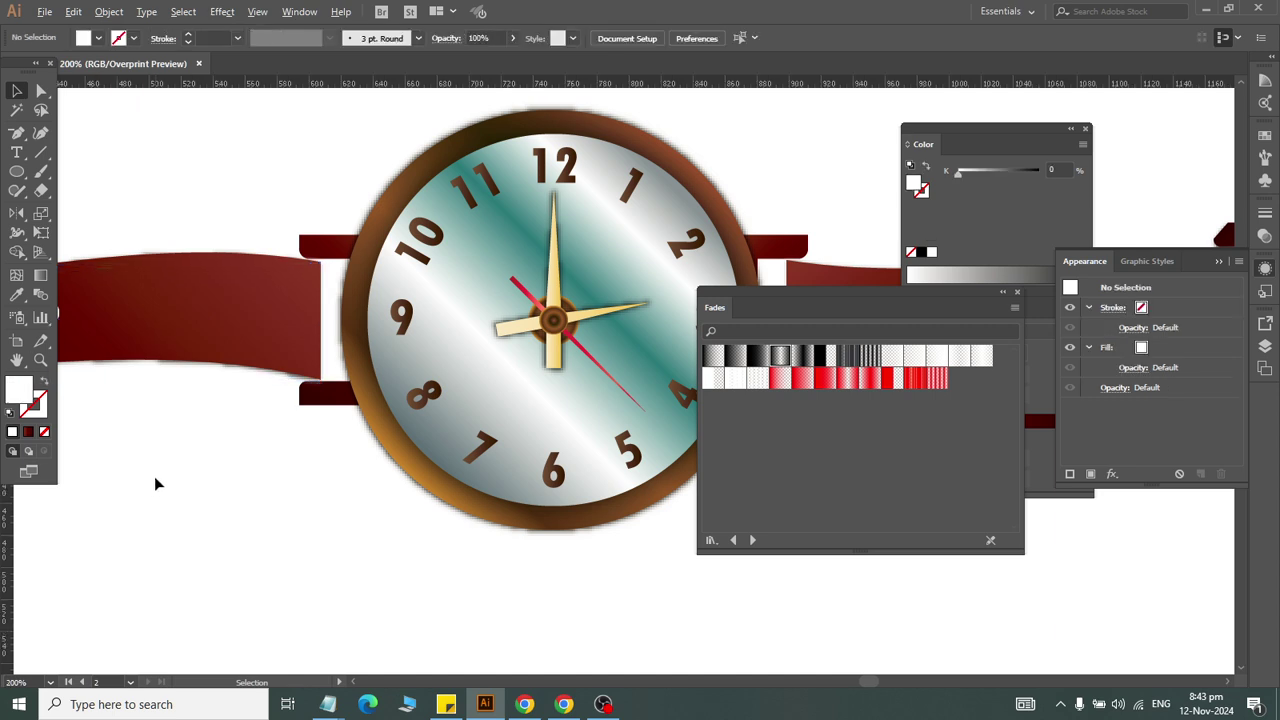
scroll(154, 476, "down", 1)
scroll(154, 476, "down", 2)
scroll(259, 496, "left", 3)
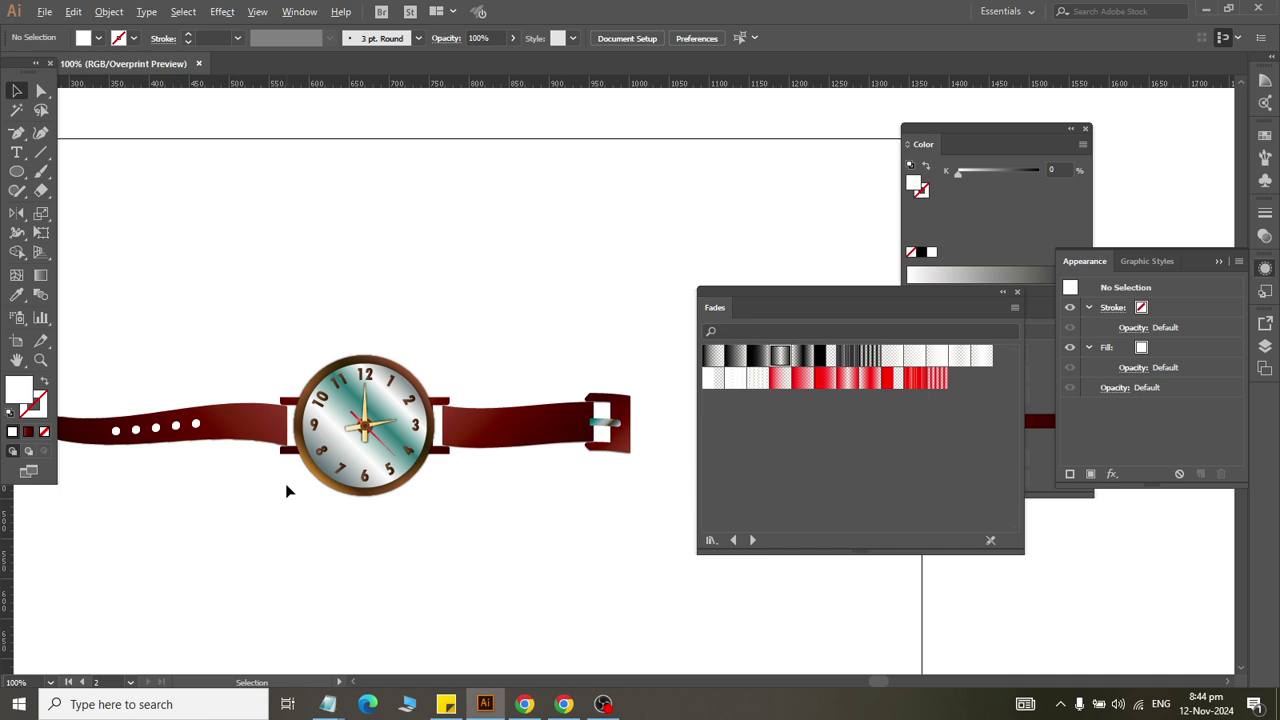
Step: Draw a large rectangle over the artboard and size it to 997 × 612 px
left_click(17, 171)
left_click(96, 171)
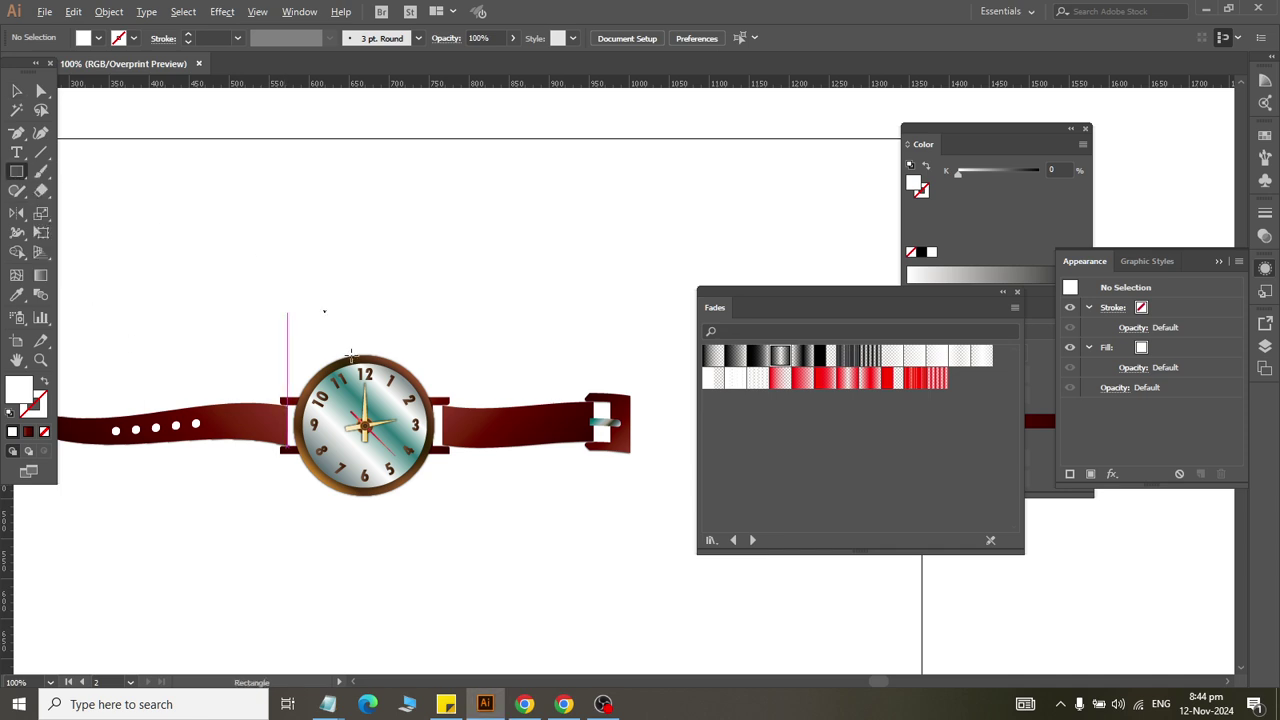
scroll(350, 365, "left", 3)
scroll(348, 358, "down", 3)
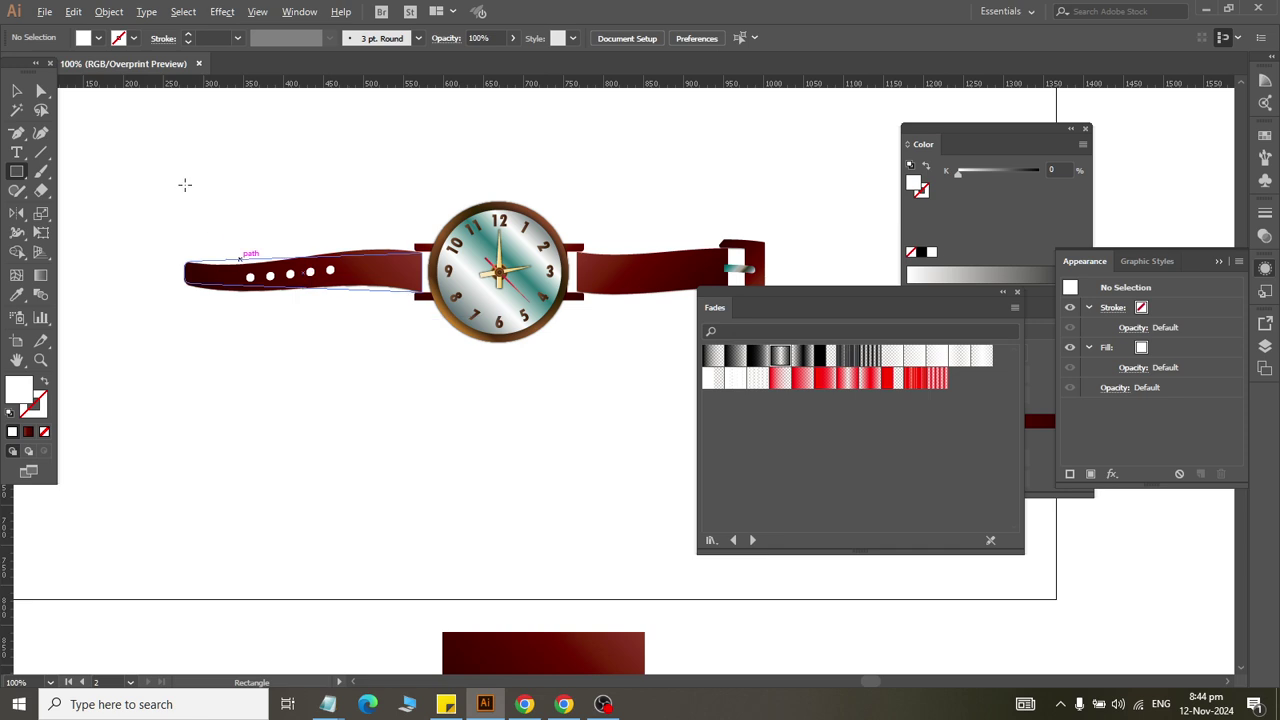
mouse_move(126, 110)
left_mouse_down()
mouse_move(891, 478)
mouse_move(923, 598)
left_mouse_up()
scroll(646, 280, "up", 2)
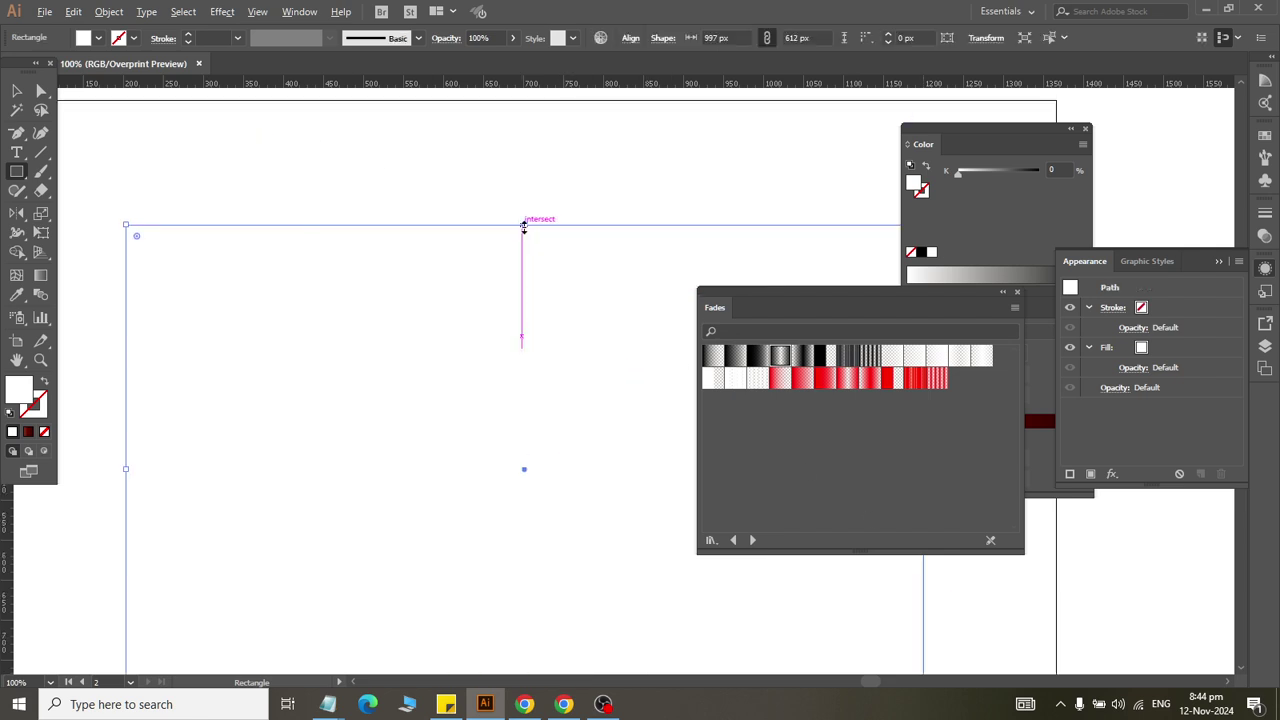
left_click_drag(523, 227, 511, 150)
left_click(16, 91)
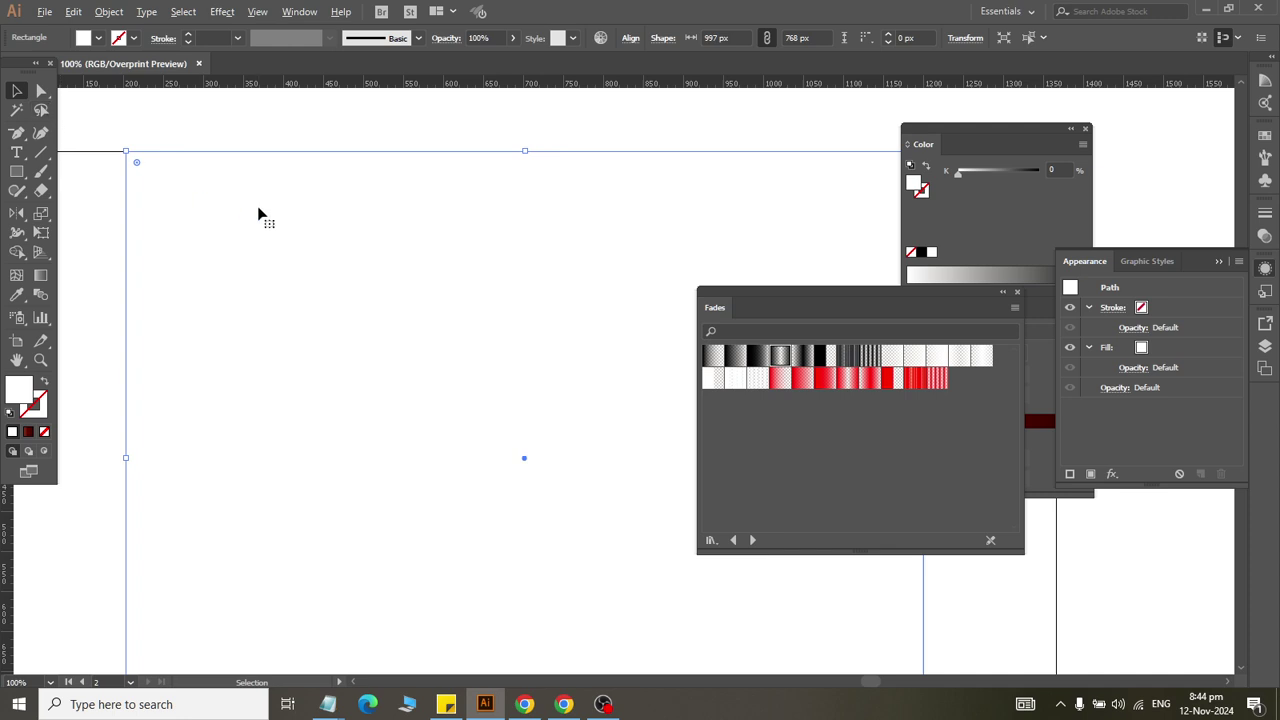
left_click_drag(257, 206, 334, 330)
Step: Position the rectangle over the artboard and send it behind the watch
key("Delete")
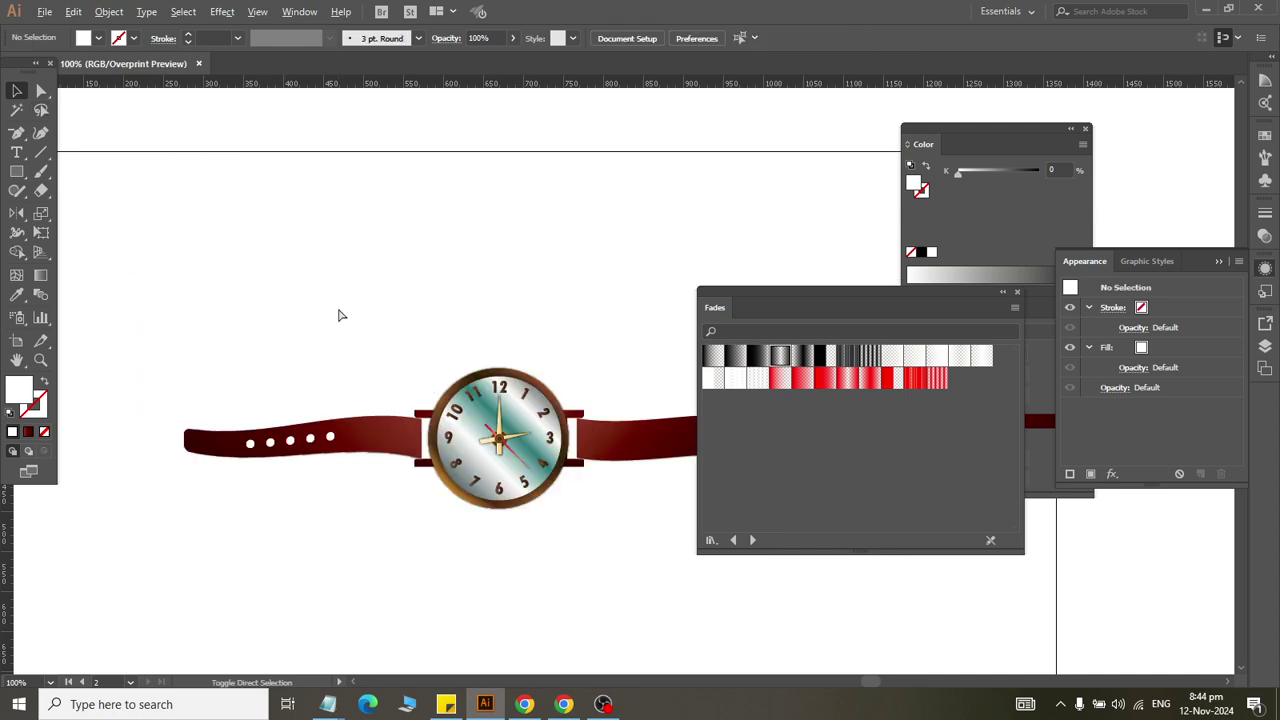
key("ctrl+z")
left_click_drag(338, 295, 325, 170)
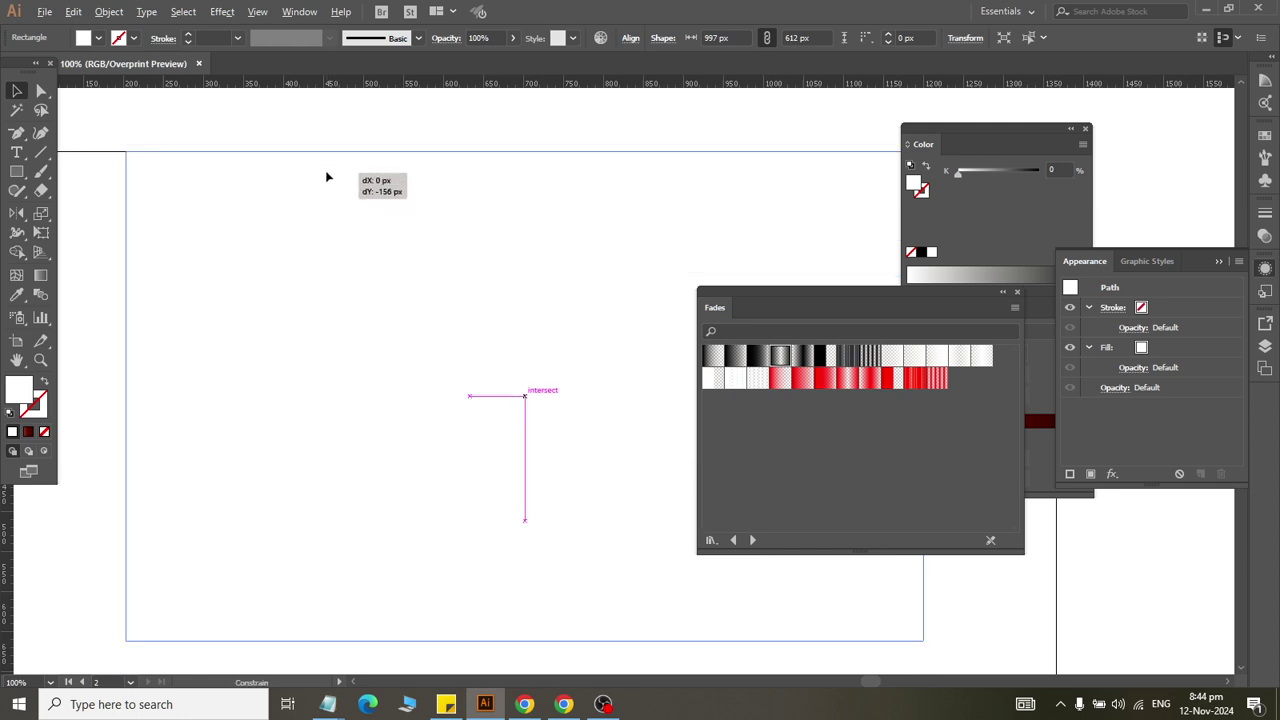
right_click(324, 194)
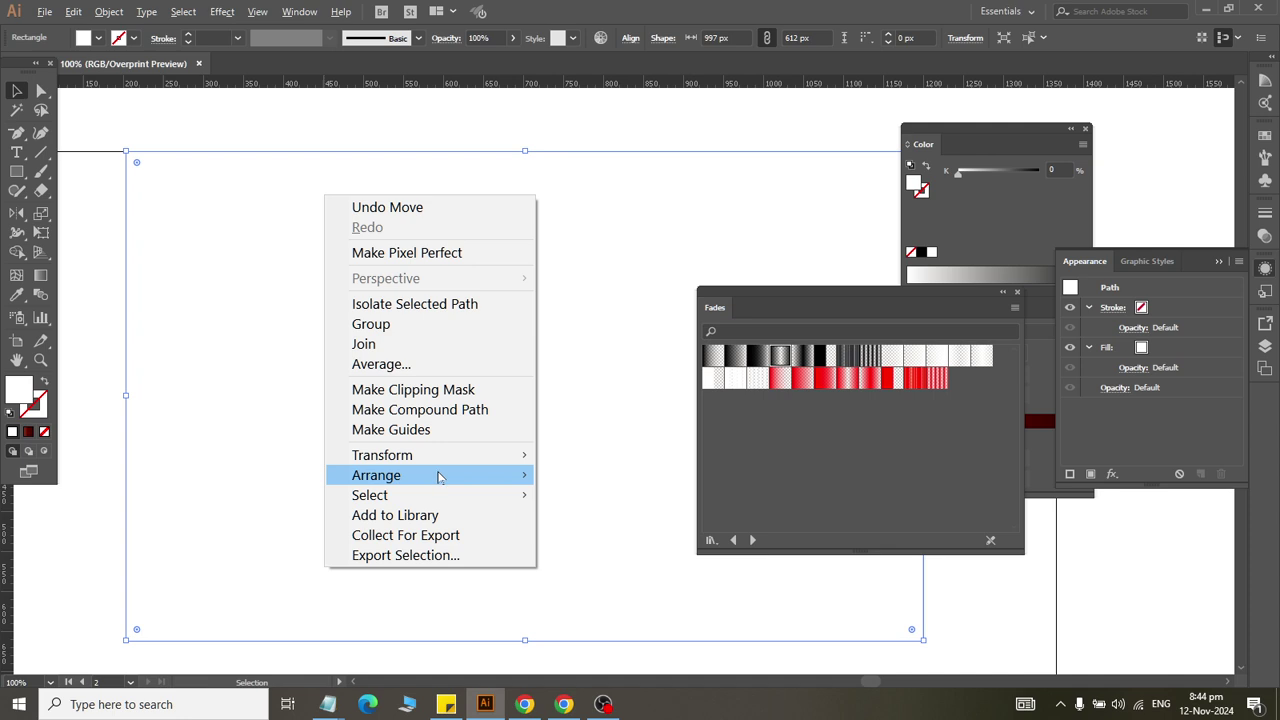
mouse_move(376, 475)
left_click(597, 535)
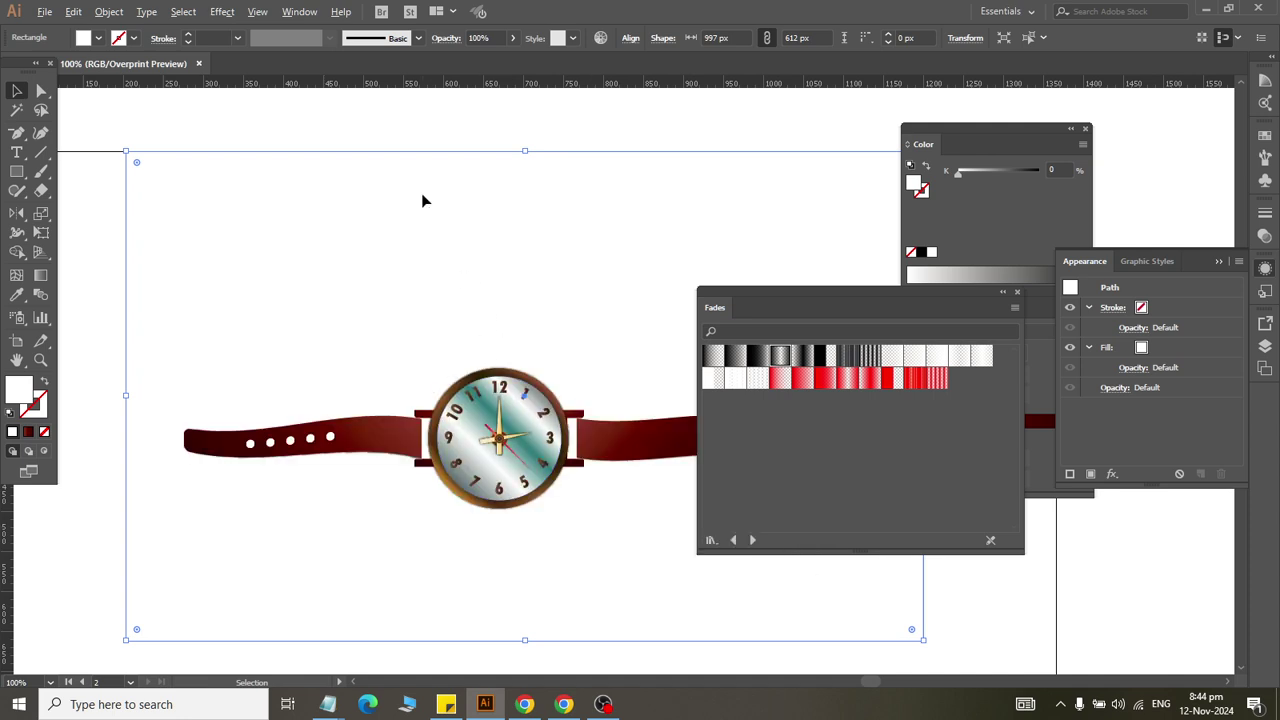
Step: Switch the swatches to Earthtones and try dark red and orange gradients on the rectangle
left_click(734, 541)
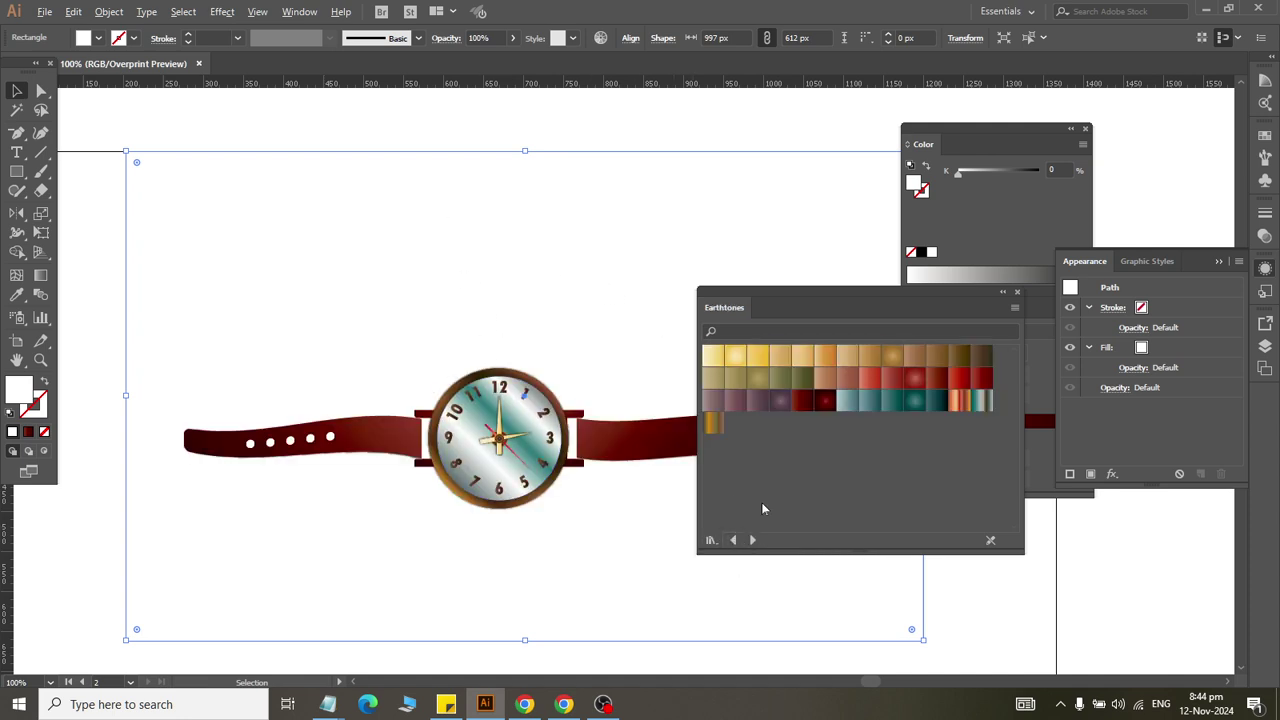
left_click(800, 405)
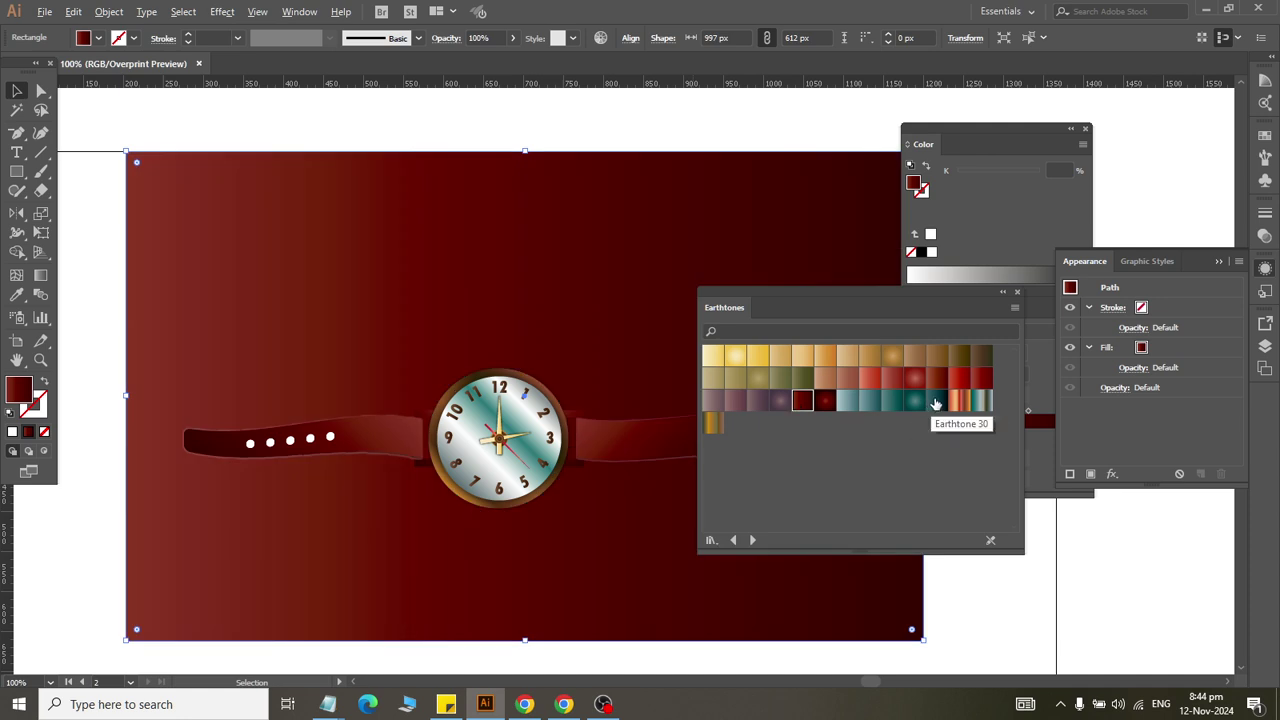
left_click(826, 355)
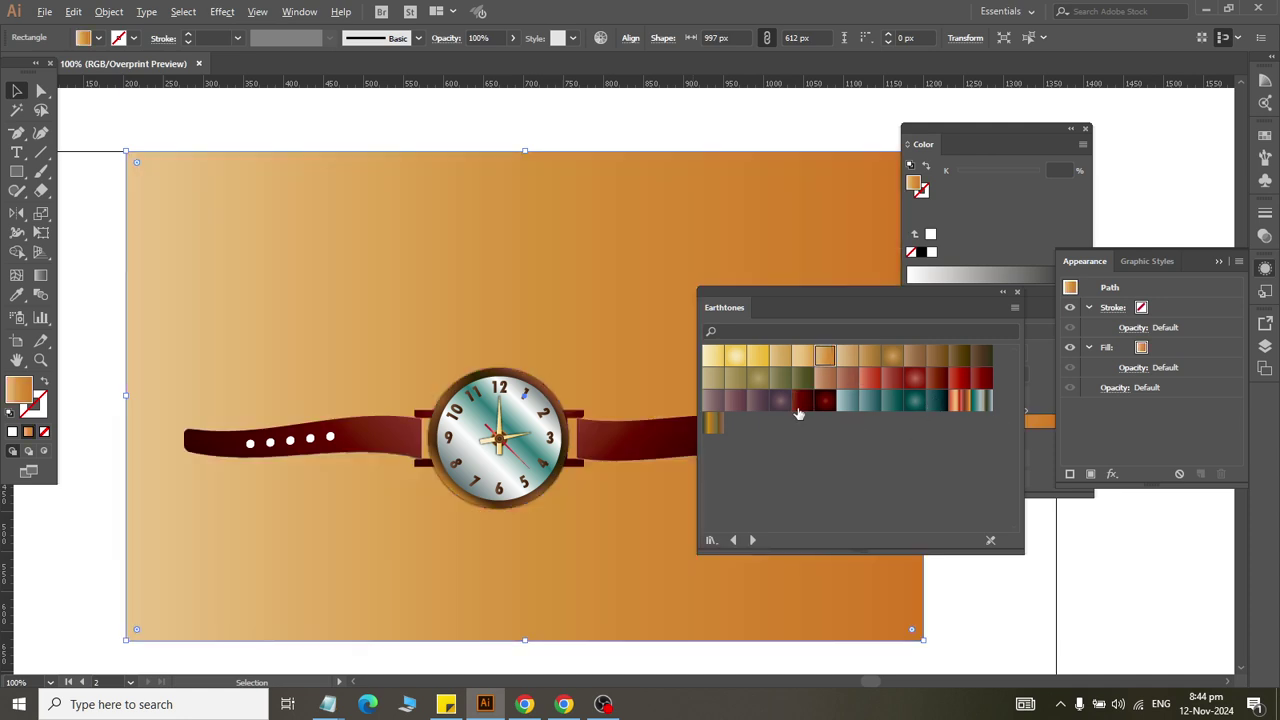
left_click(801, 404)
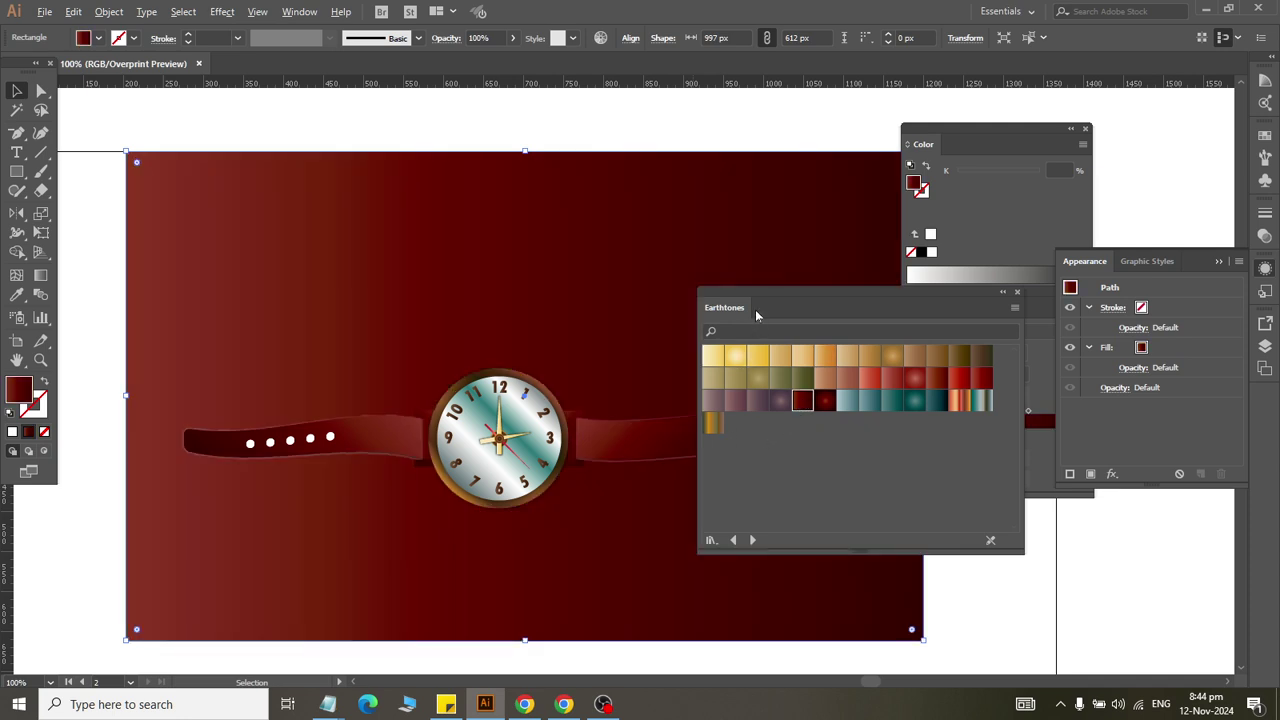
left_click_drag(757, 309, 632, 146)
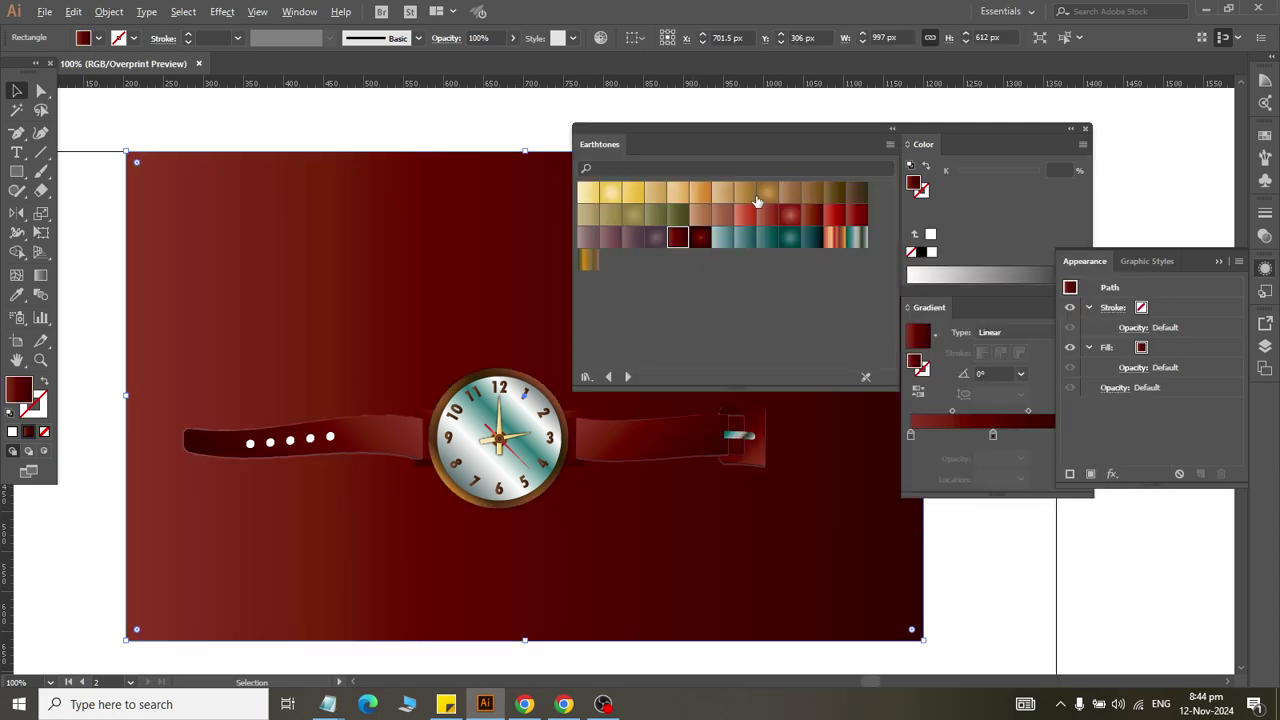
Step: Try orange, brown and teal gradients, settling on the yellow radial gradient
left_click(697, 192)
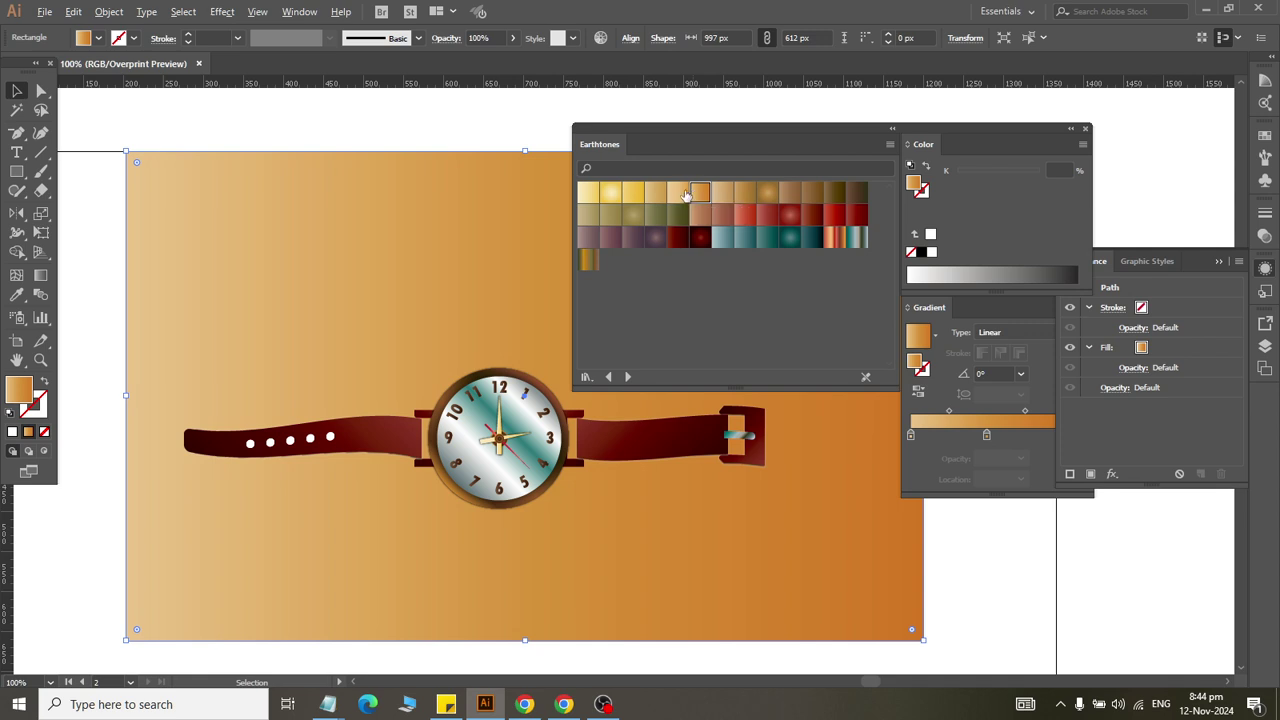
left_click(677, 192)
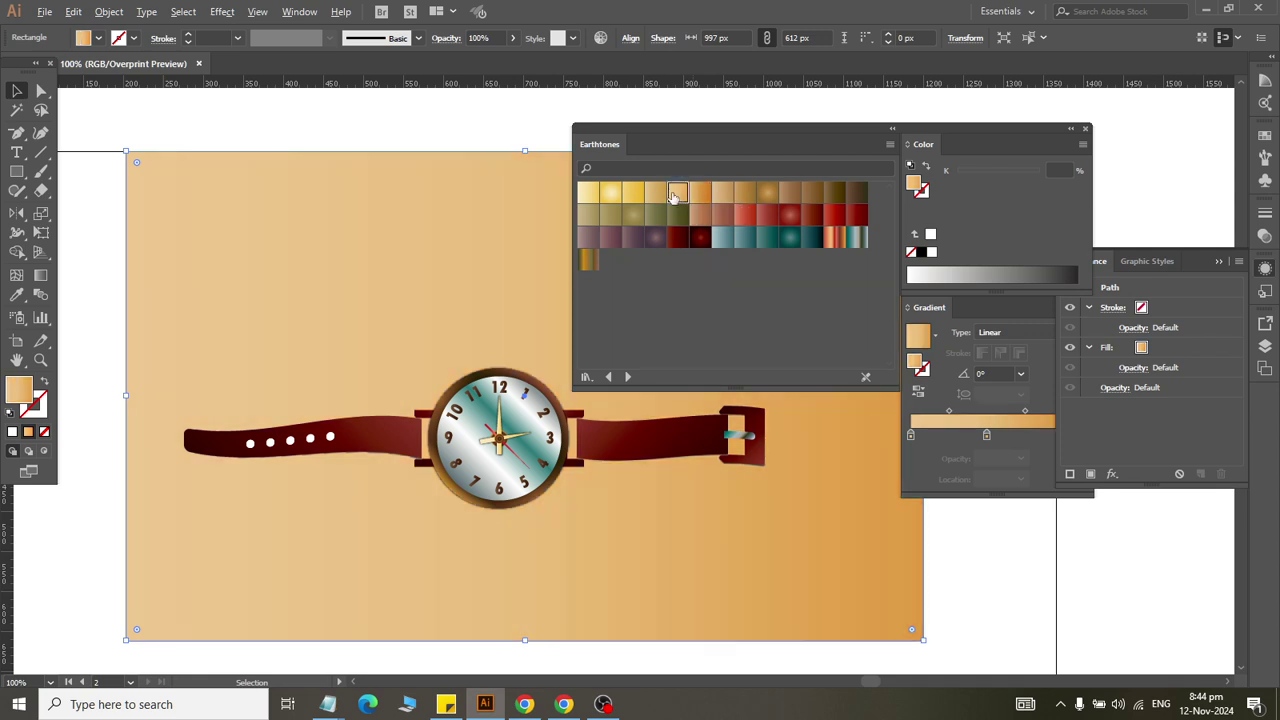
left_click(811, 194)
left_click(852, 194)
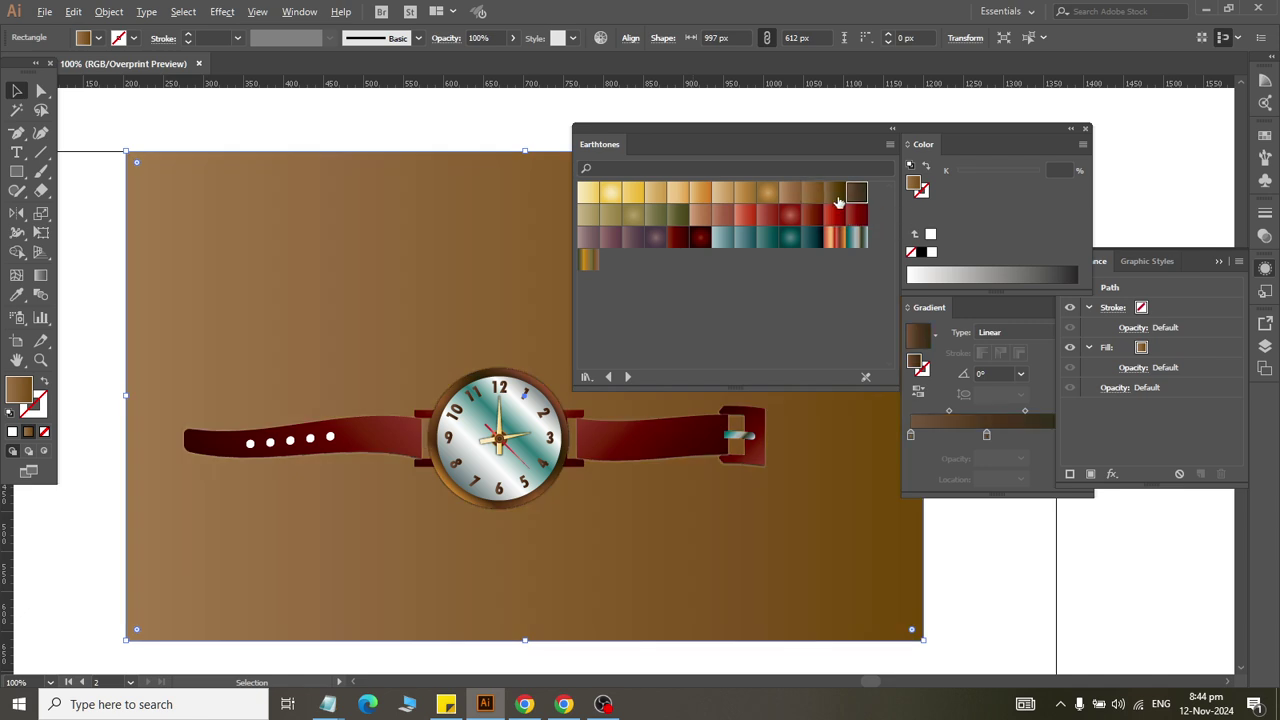
left_click(744, 240)
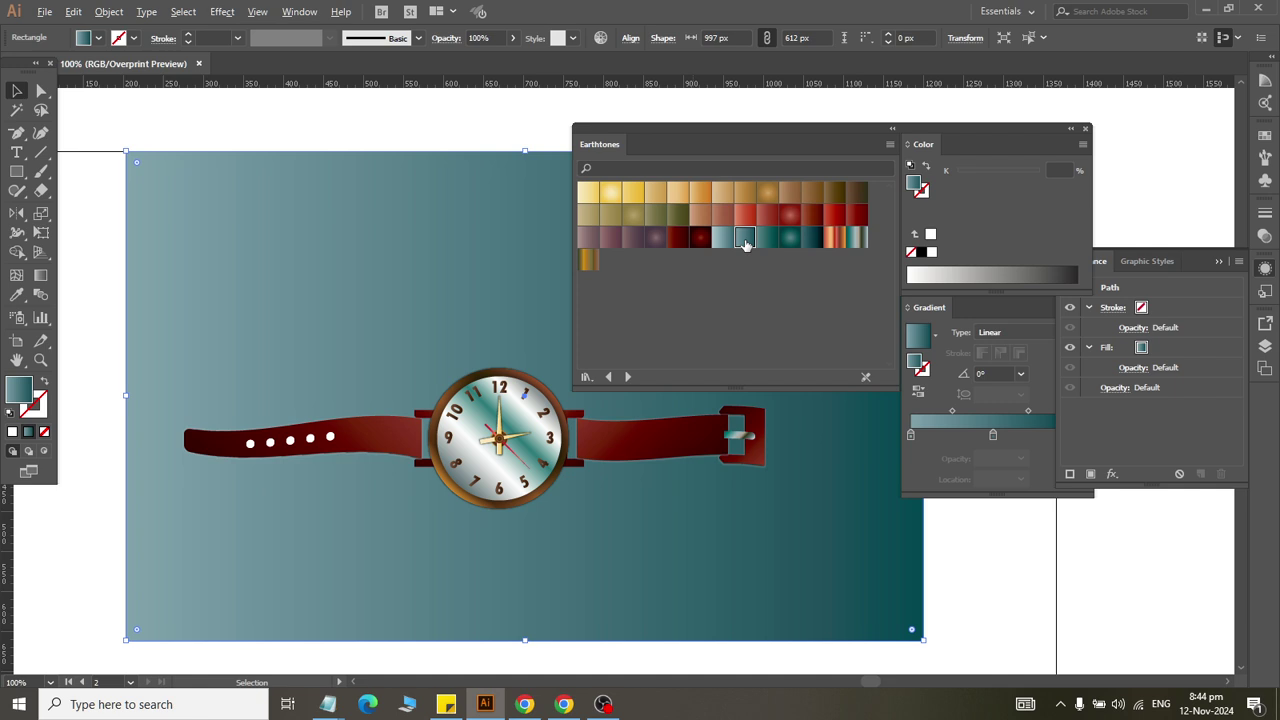
left_click(836, 236)
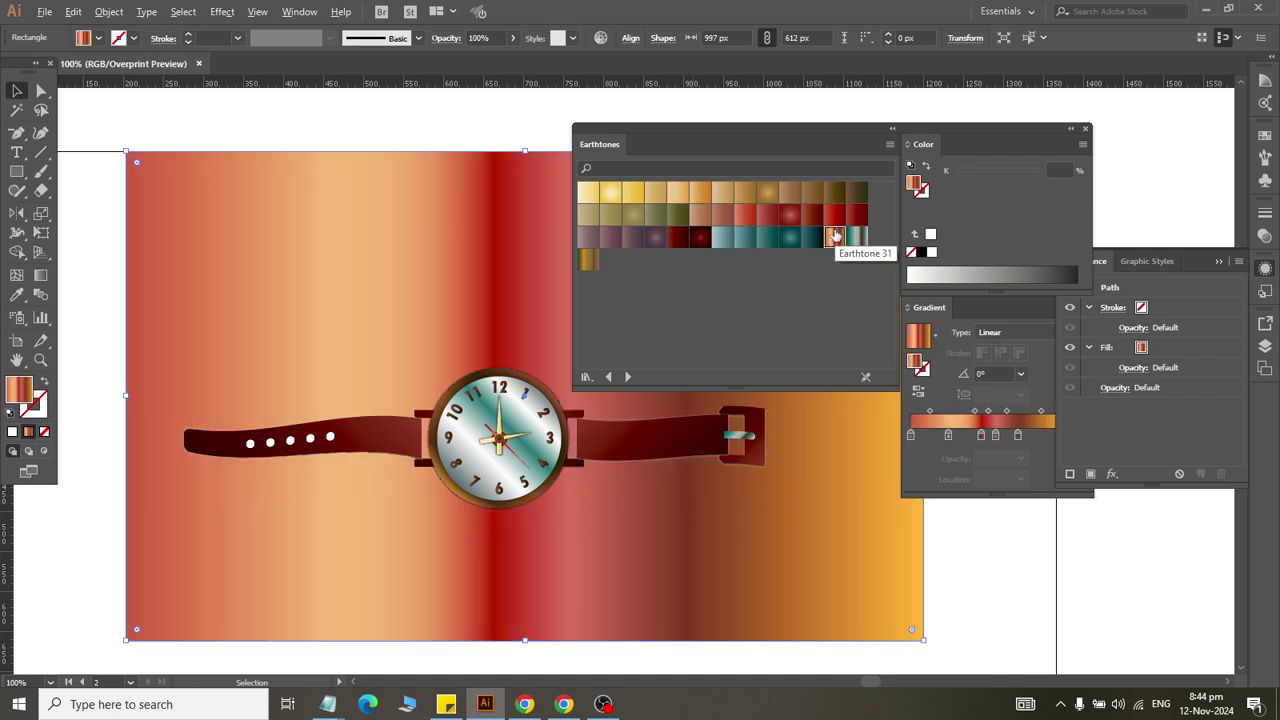
left_click(611, 193)
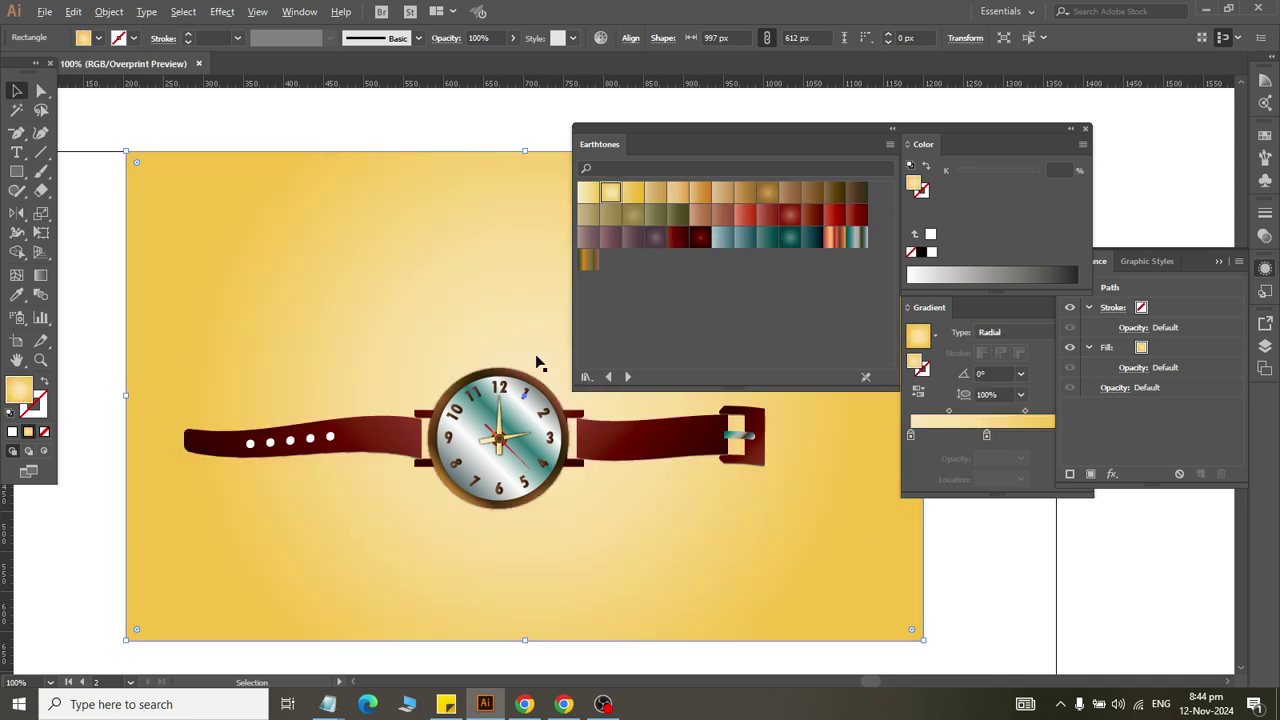
left_click_drag(743, 138, 968, 446)
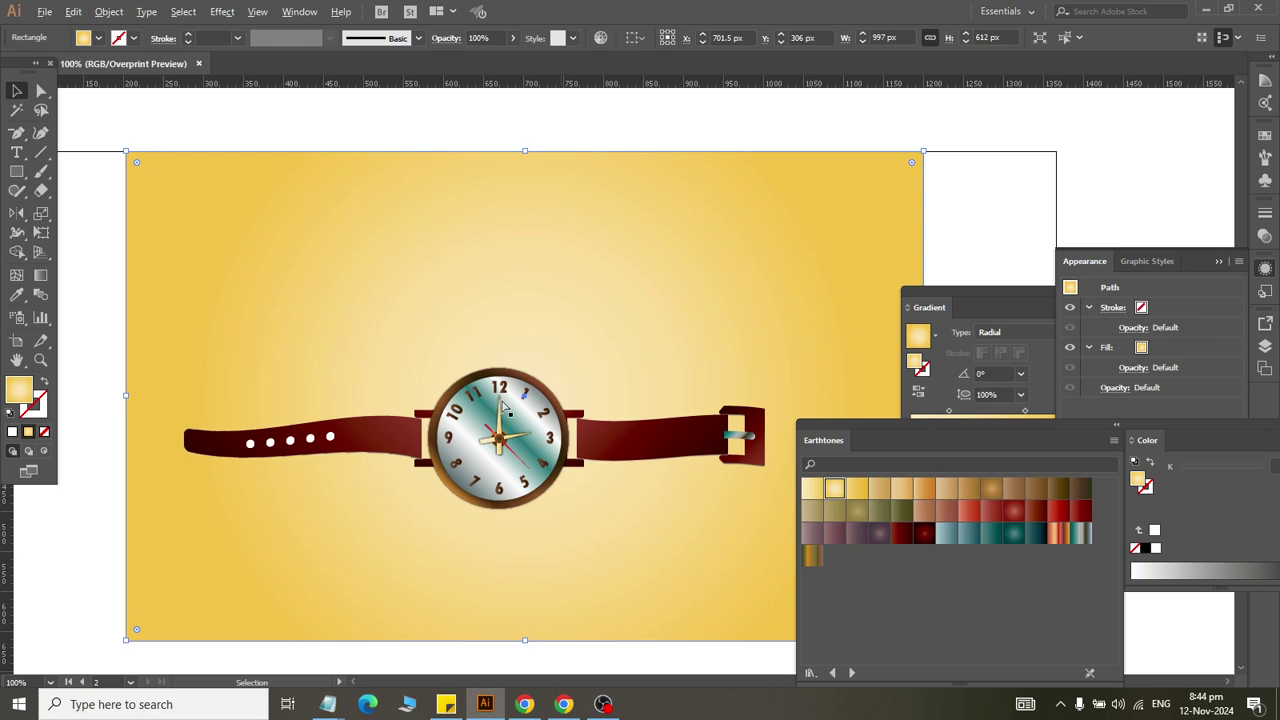
scroll(466, 402, "right", 3)
scroll(309, 515, "left", 1)
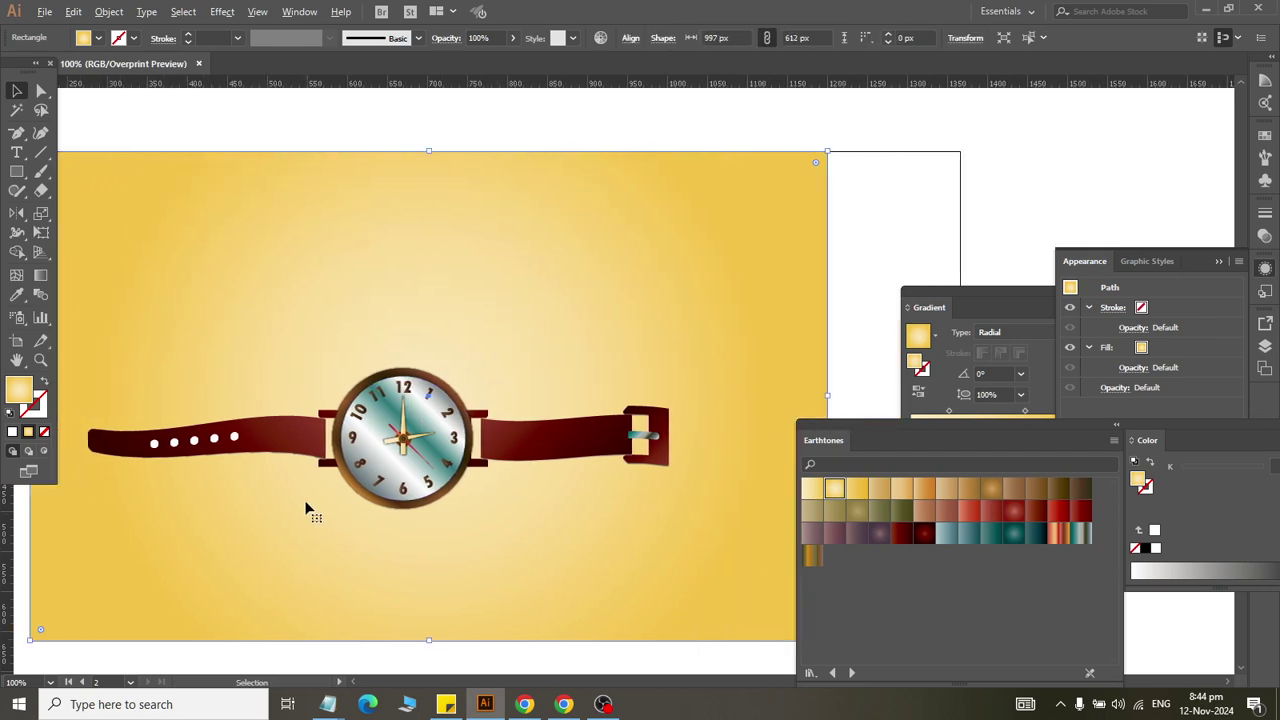
left_click(16, 152)
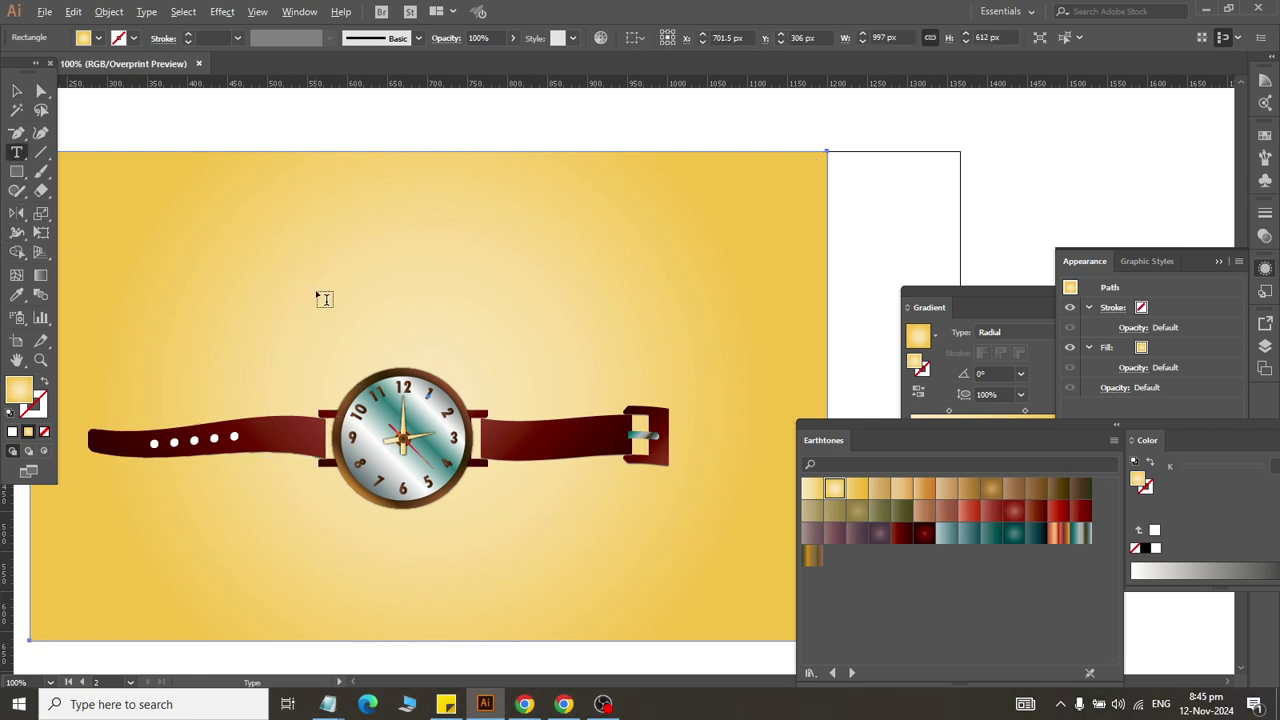
Step: Enlarge the R&S text and place it above the watch
left_click(280, 118)
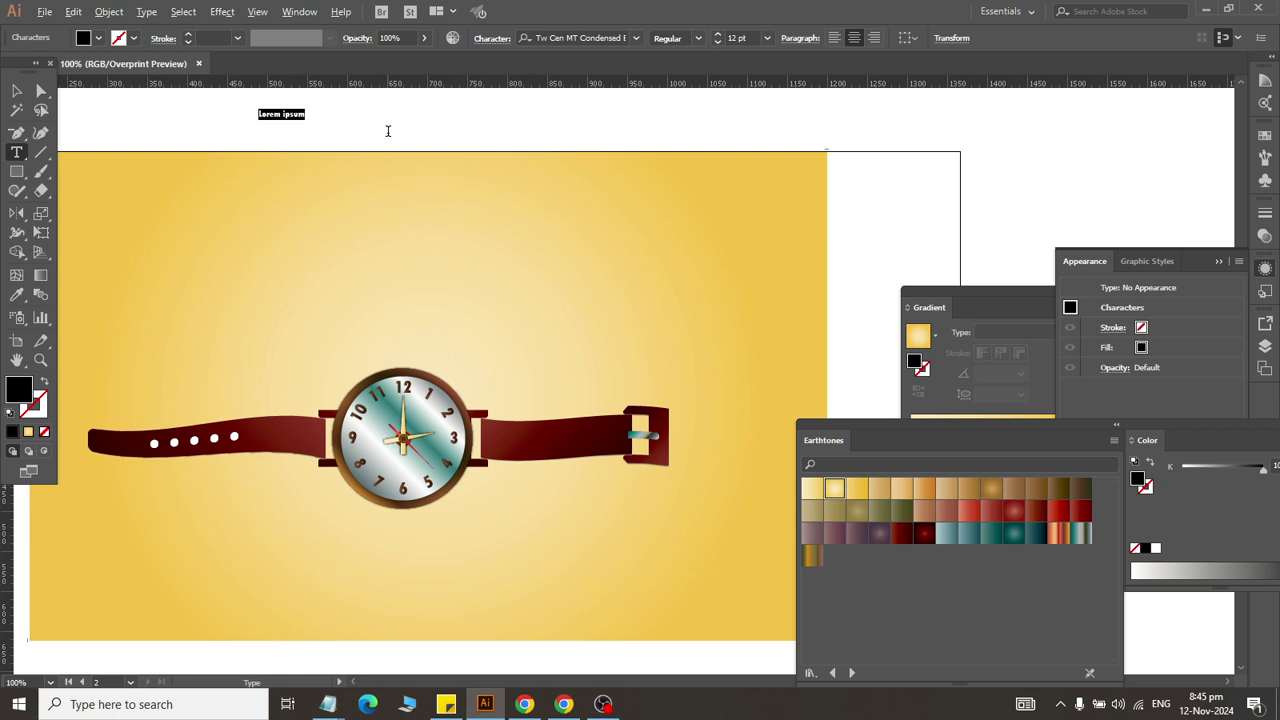
type("R&S")
key("Escape")
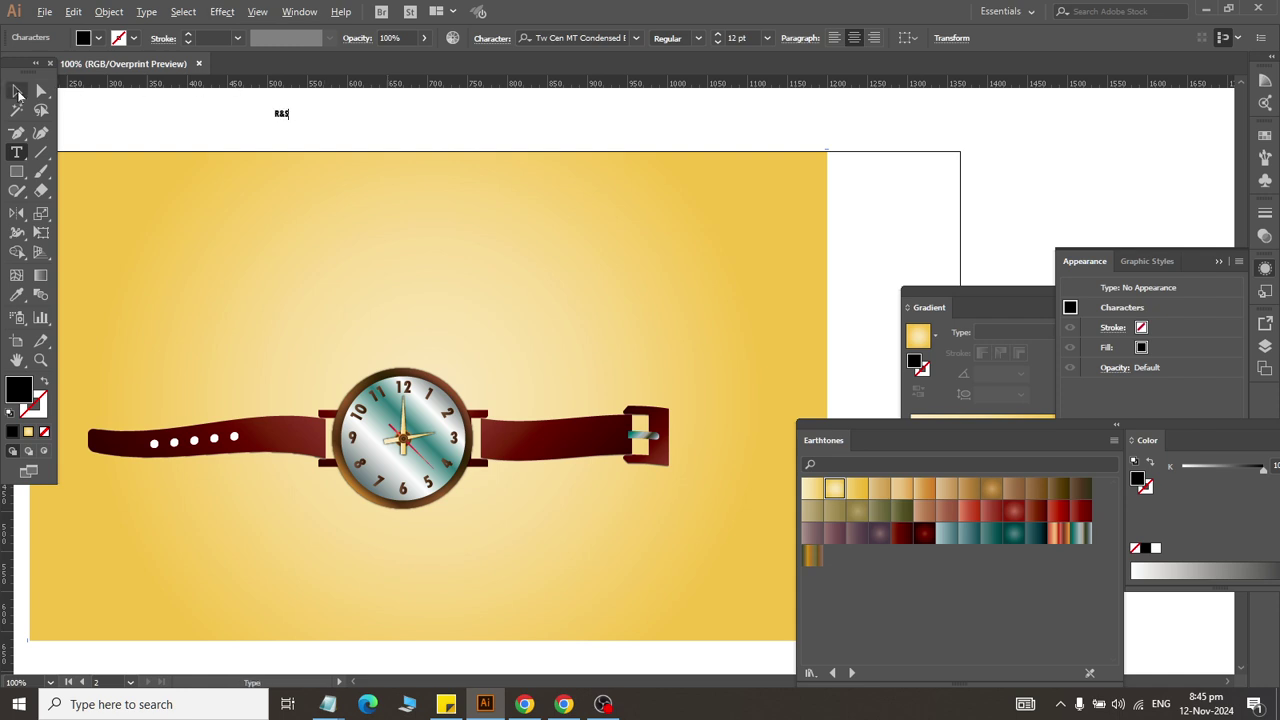
mouse_move(293, 124)
left_mouse_down()
mouse_move(430, 290)
mouse_move(407, 347)
left_mouse_up()
left_click(428, 128)
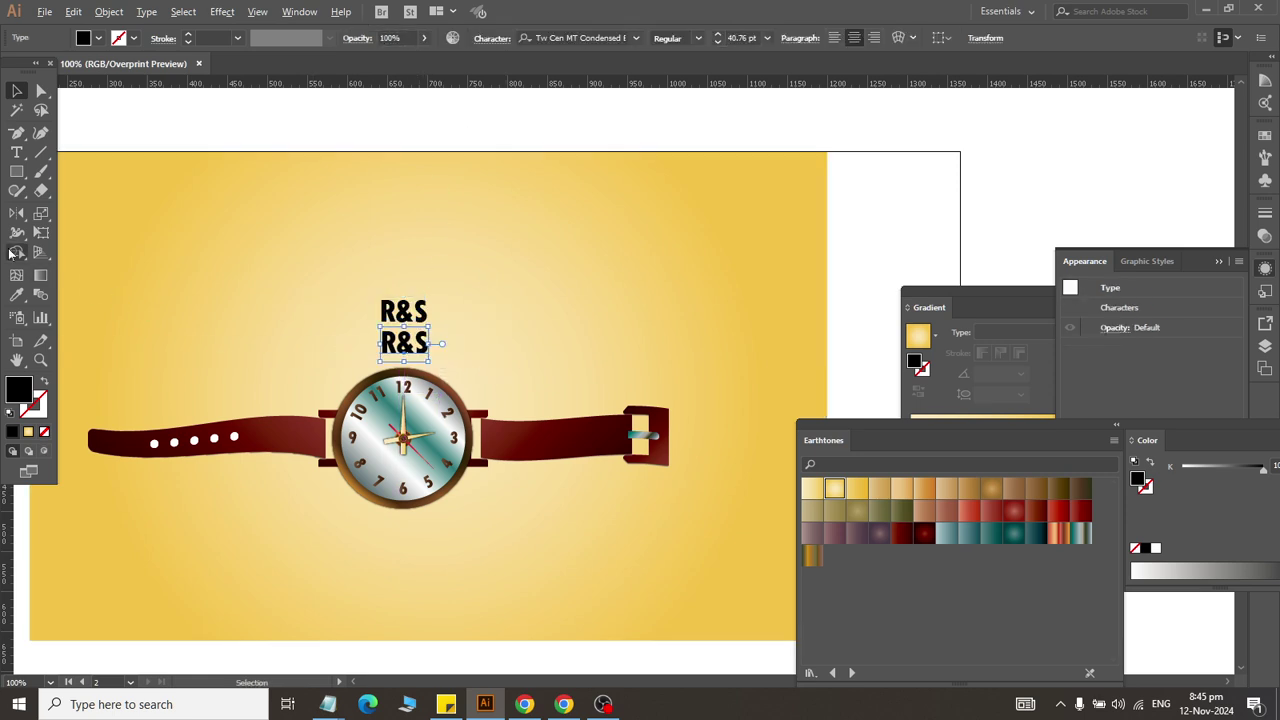
Step: Change the upper title line to 'R & S' with spaces around the ampersand
left_click(16, 152)
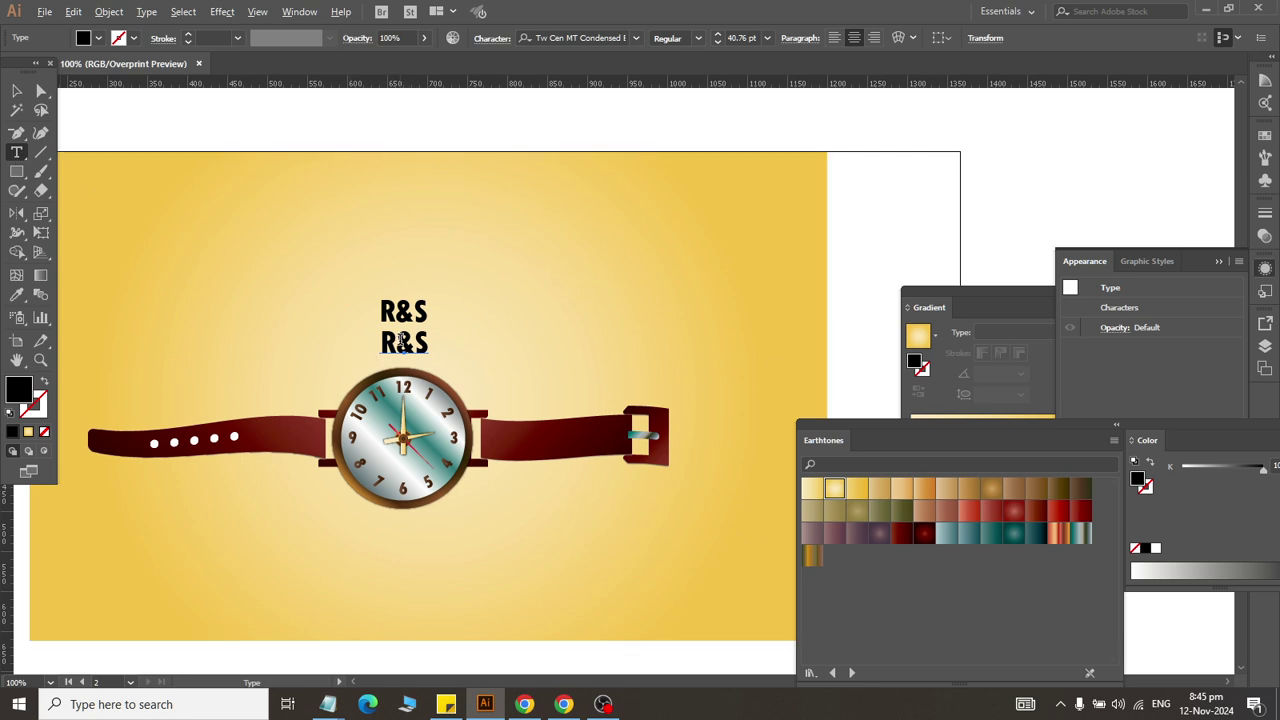
triple_click(401, 340)
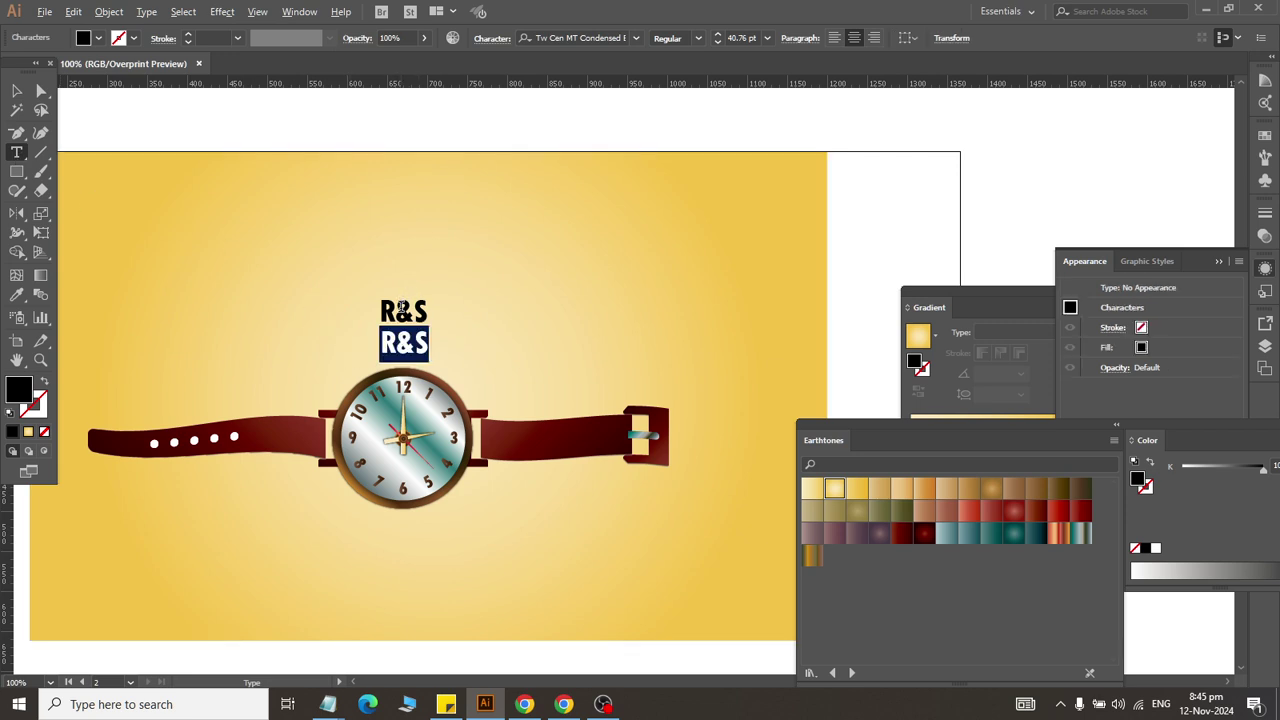
triple_click(400, 308)
left_click(398, 308)
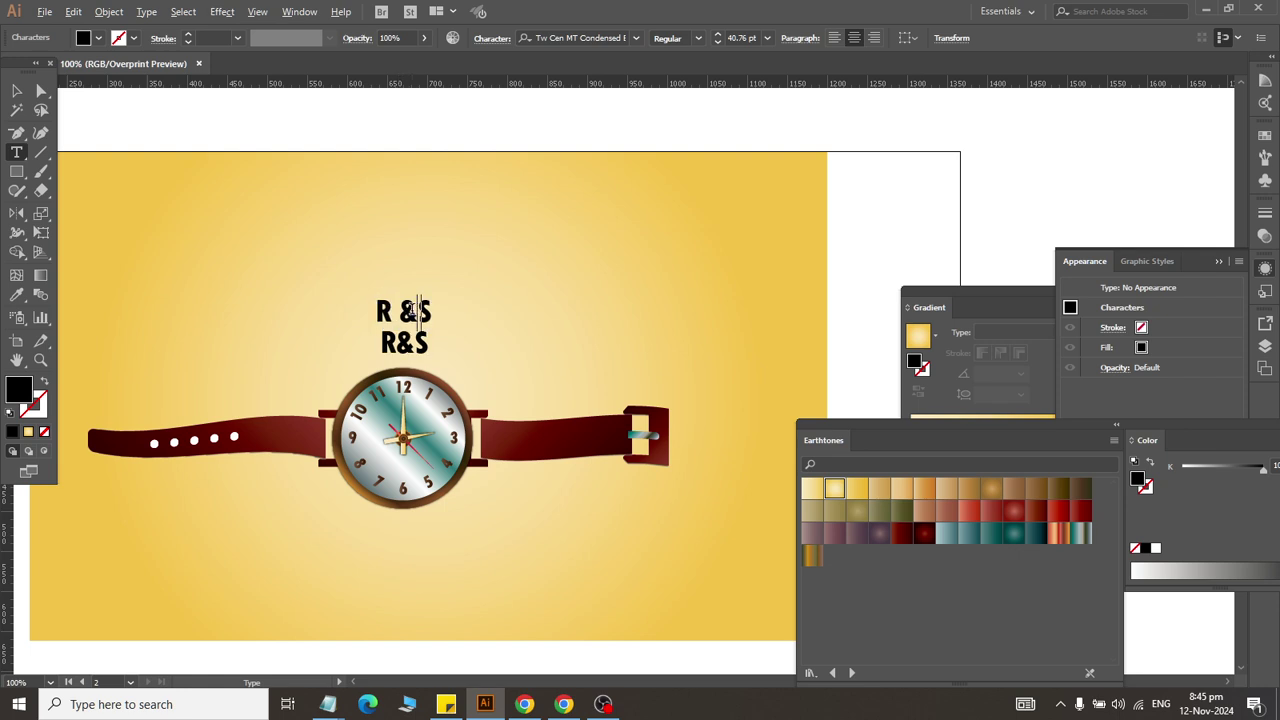
key("Right")
left_click(20, 91)
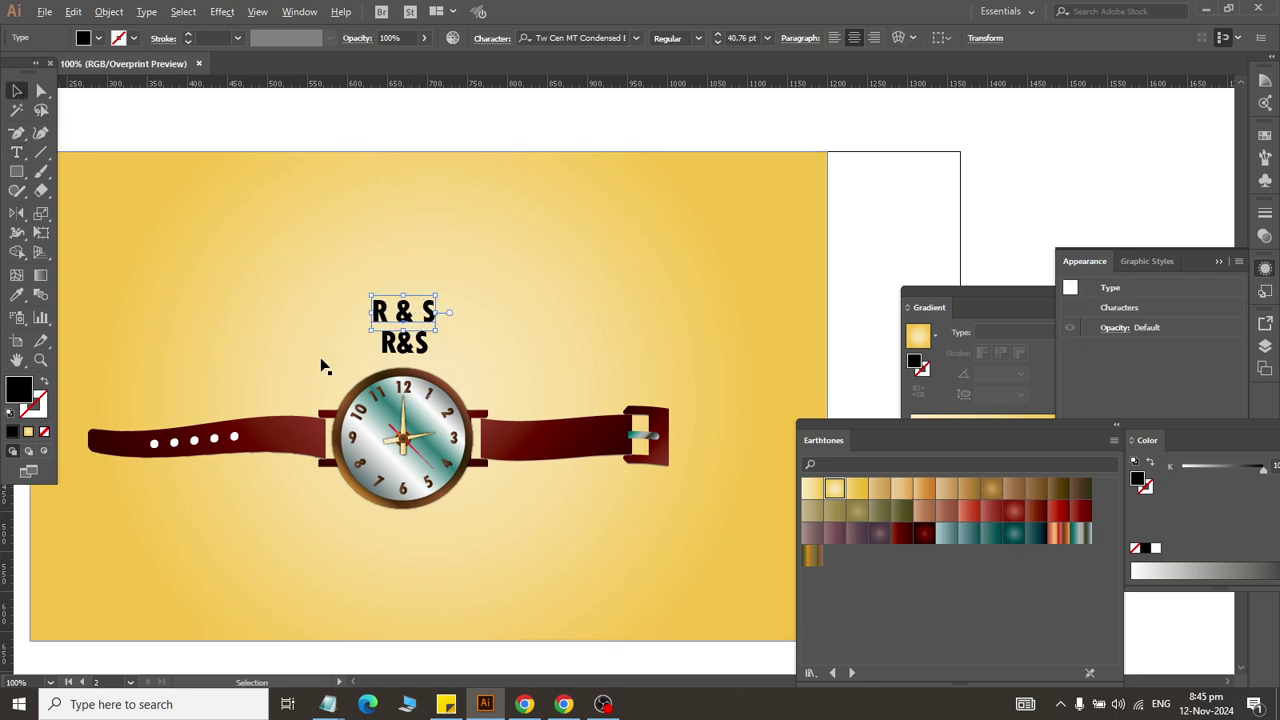
Step: Retype the lower title line as 'WATCH'
double_click(404, 344)
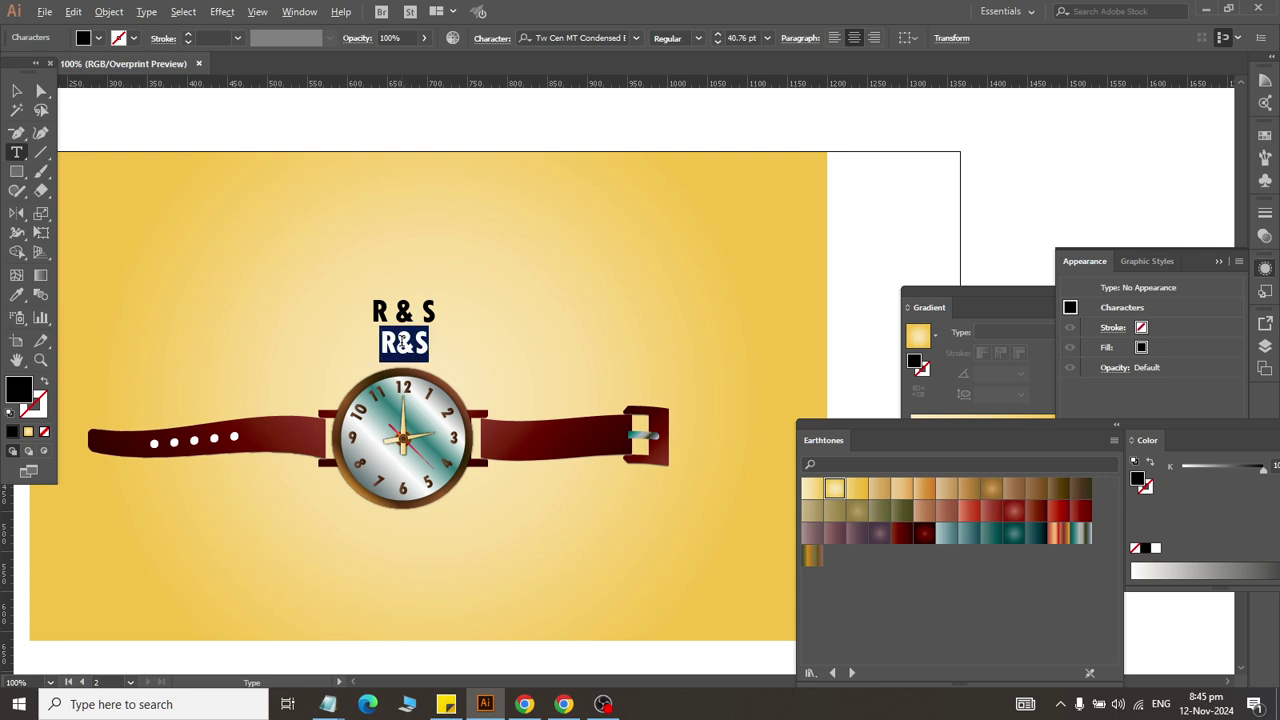
type("wat")
key("BackSpace")
key("BackSpace")
key("BackSpace")
type("WAT")
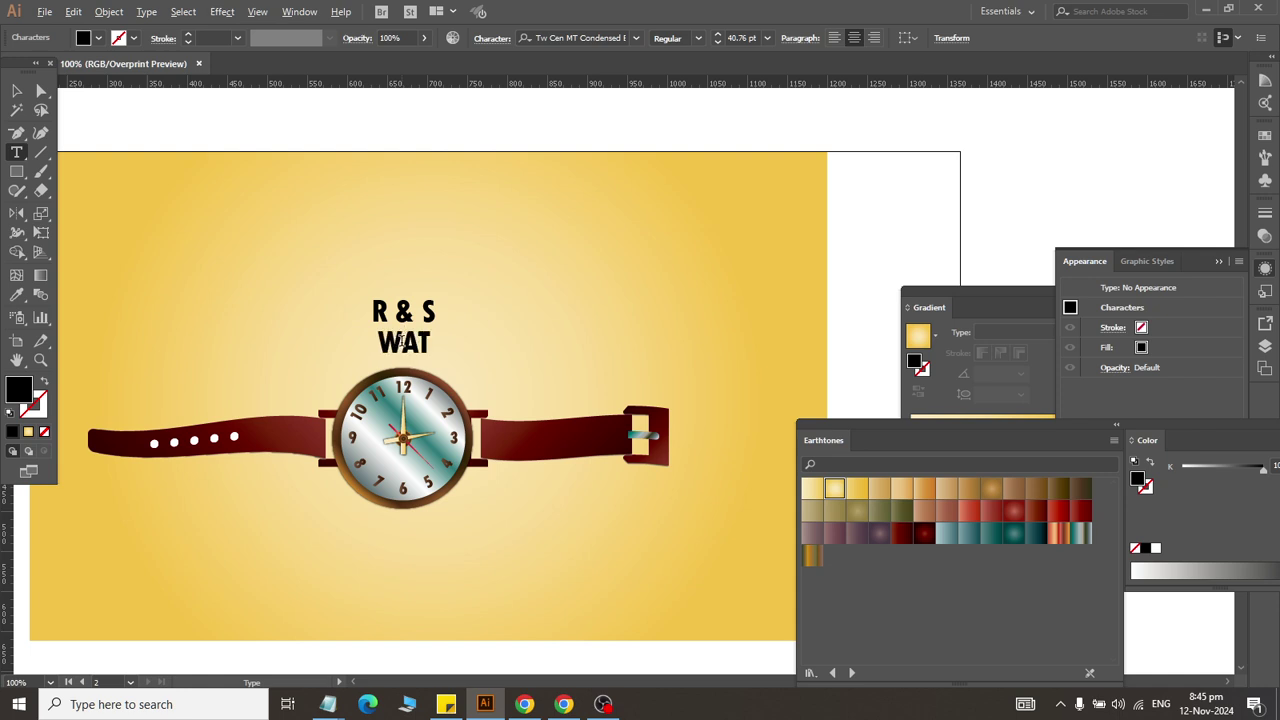
type("CH")
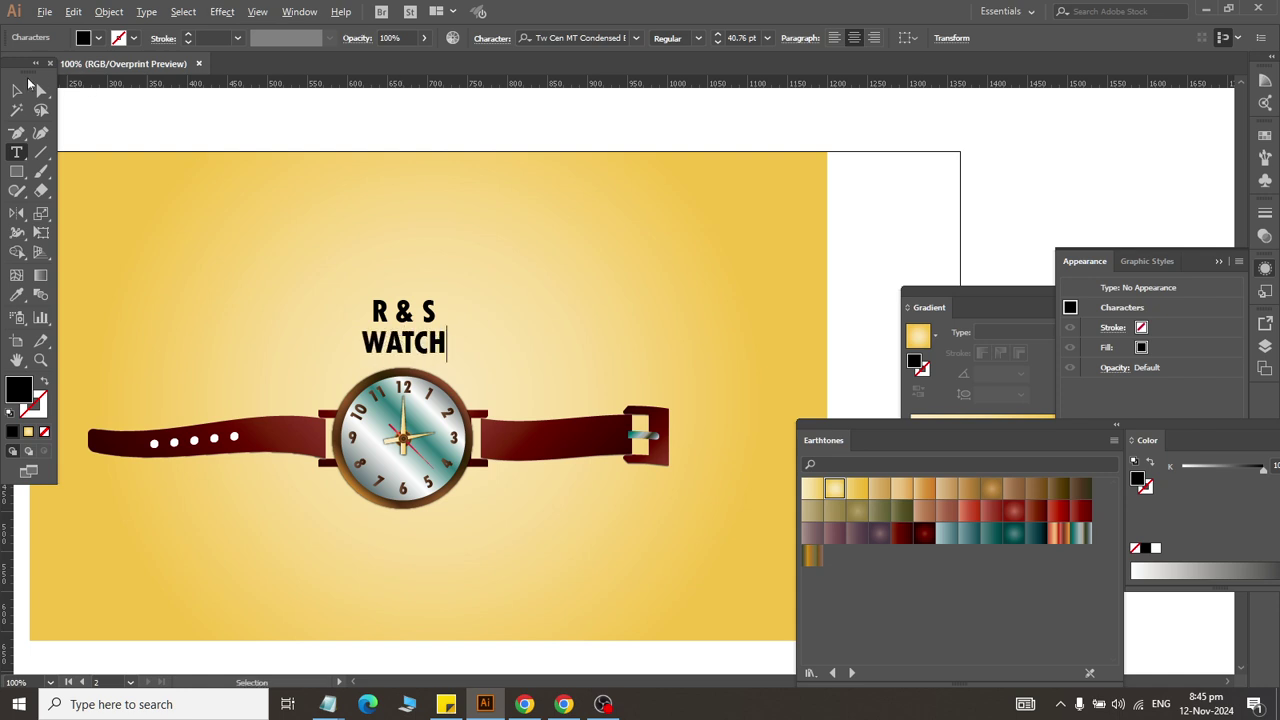
key("Escape")
scroll(399, 358, "up", 2)
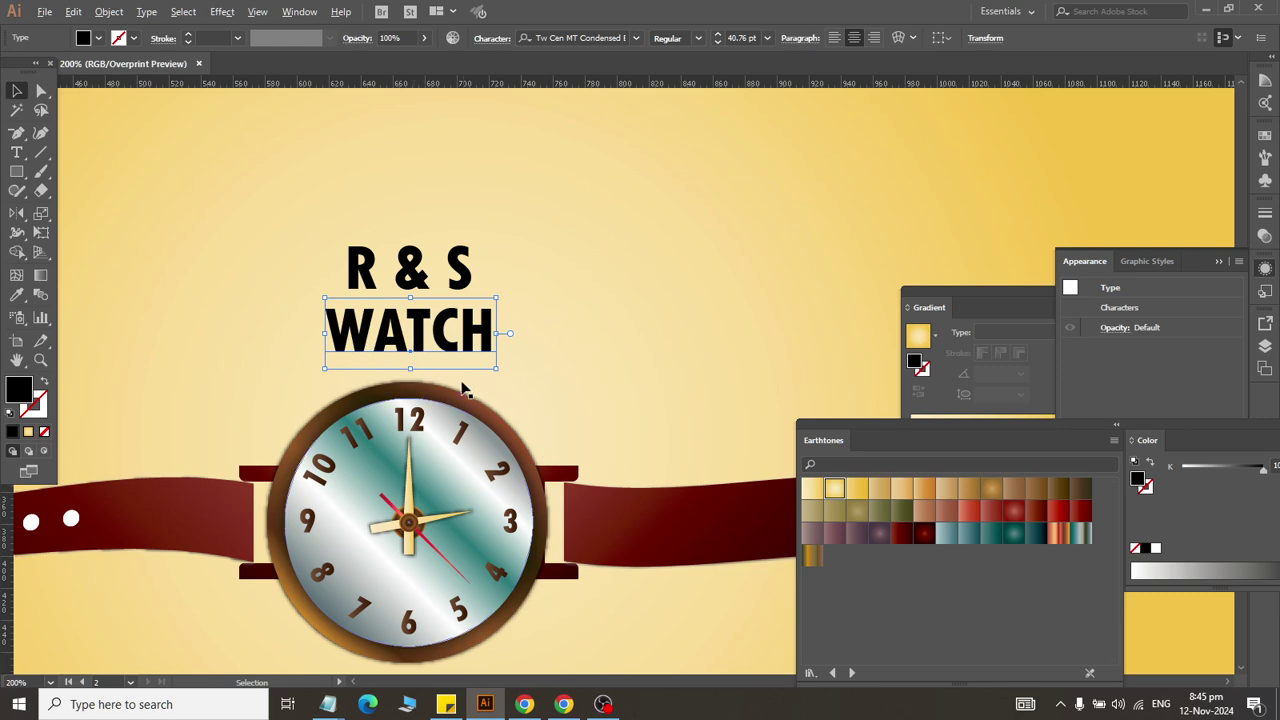
Step: Expand WATCH into outlines, shrink its height and width, and nudge it up
left_click_drag(494, 334, 487, 334)
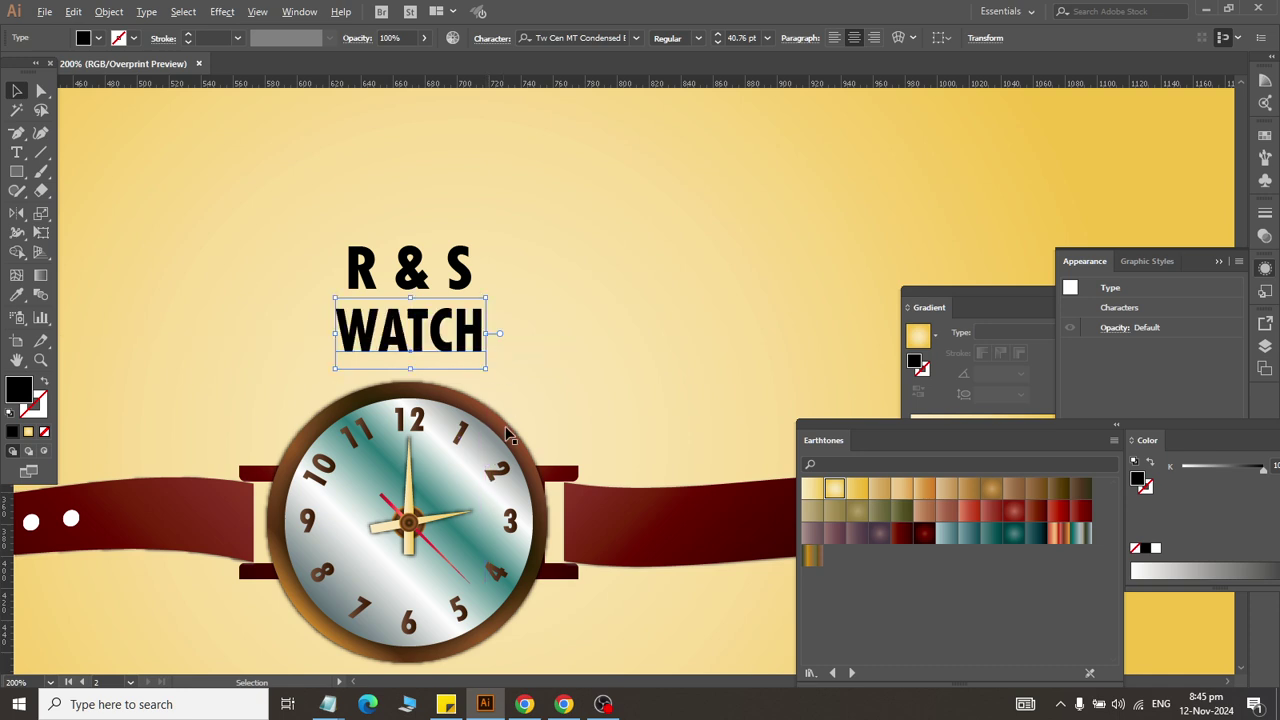
left_click(109, 11)
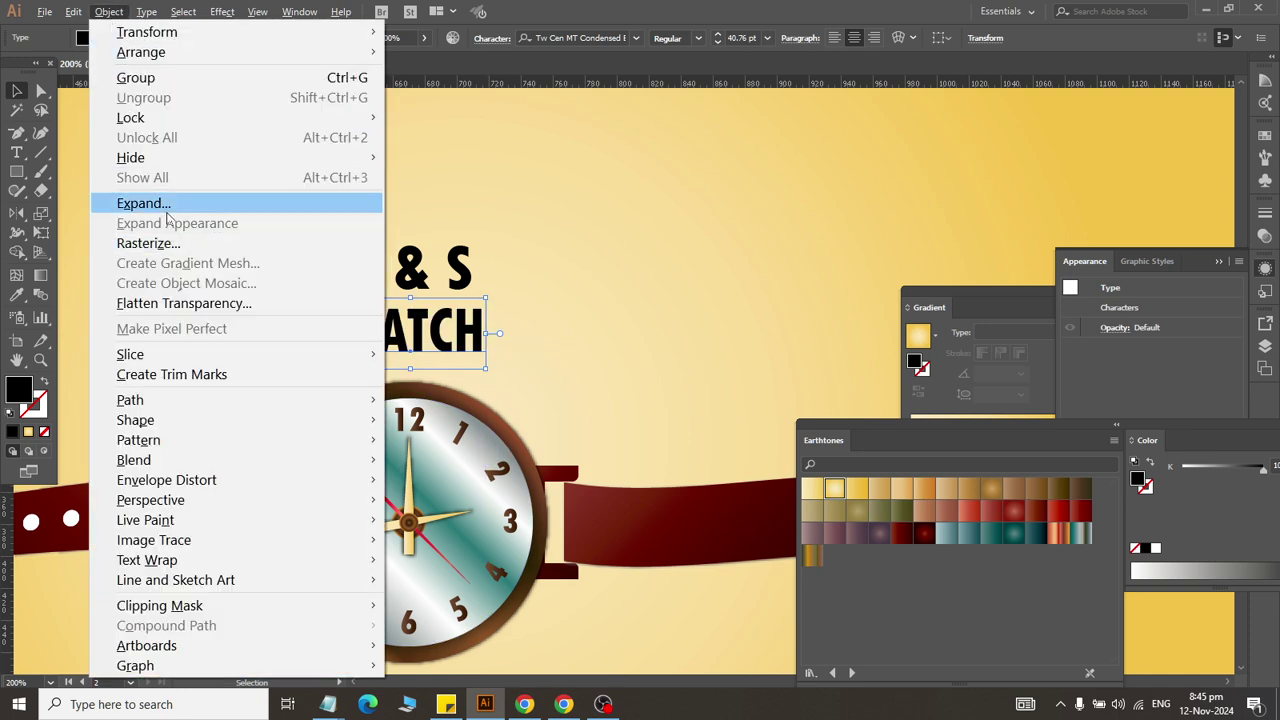
left_click(150, 209)
left_click(601, 443)
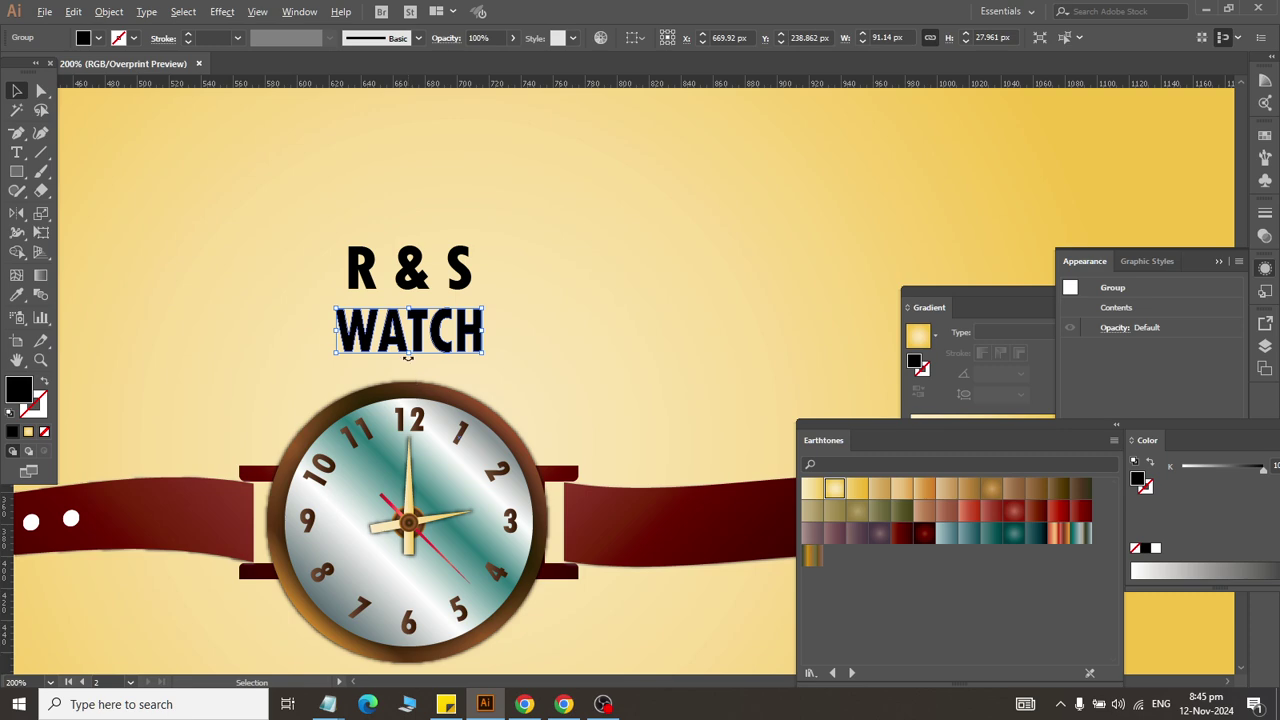
left_click_drag(409, 358, 410, 337)
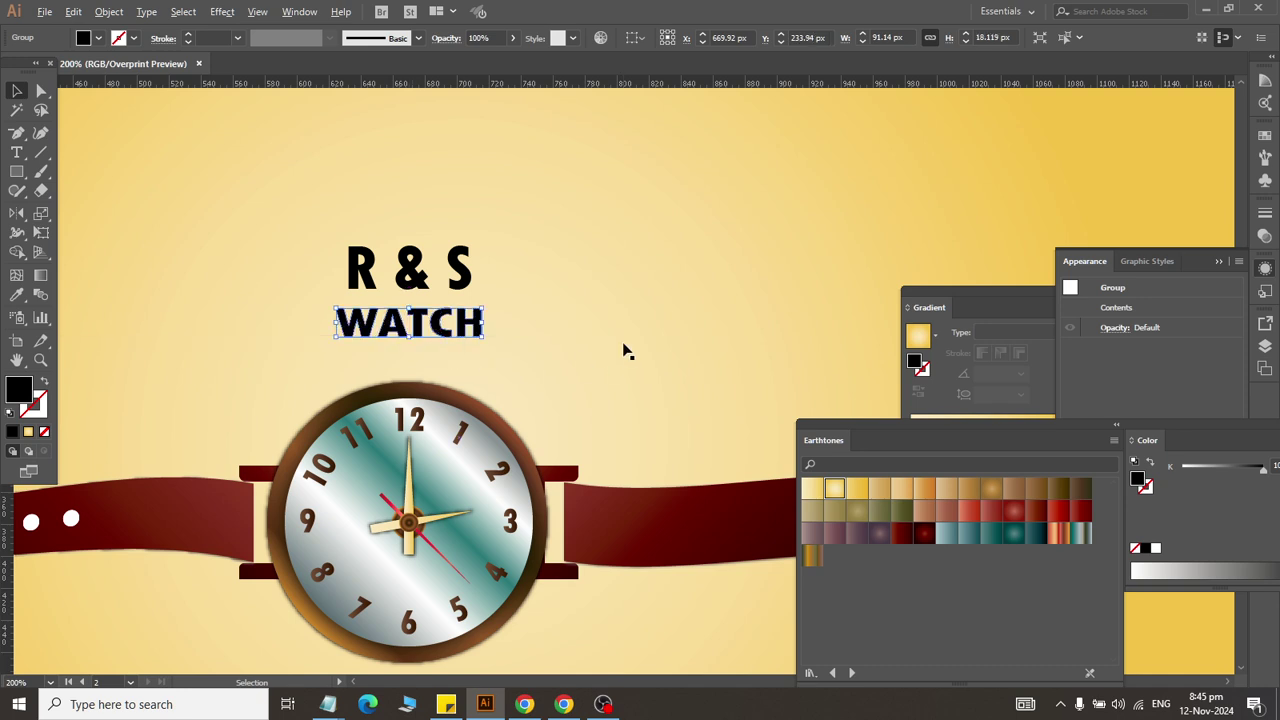
key("Up")
key("Up")
key("Up")
key("Up")
key("Up")
key("Up")
key("Up")
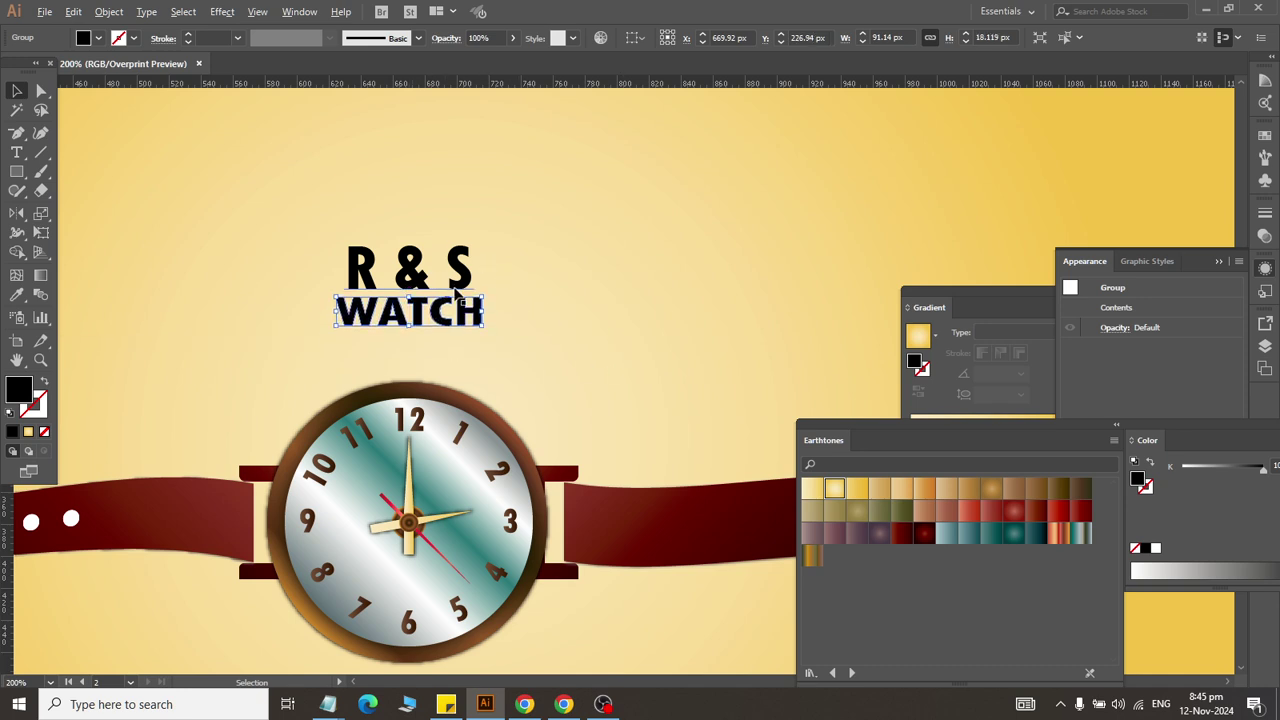
left_click_drag(483, 313, 474, 313)
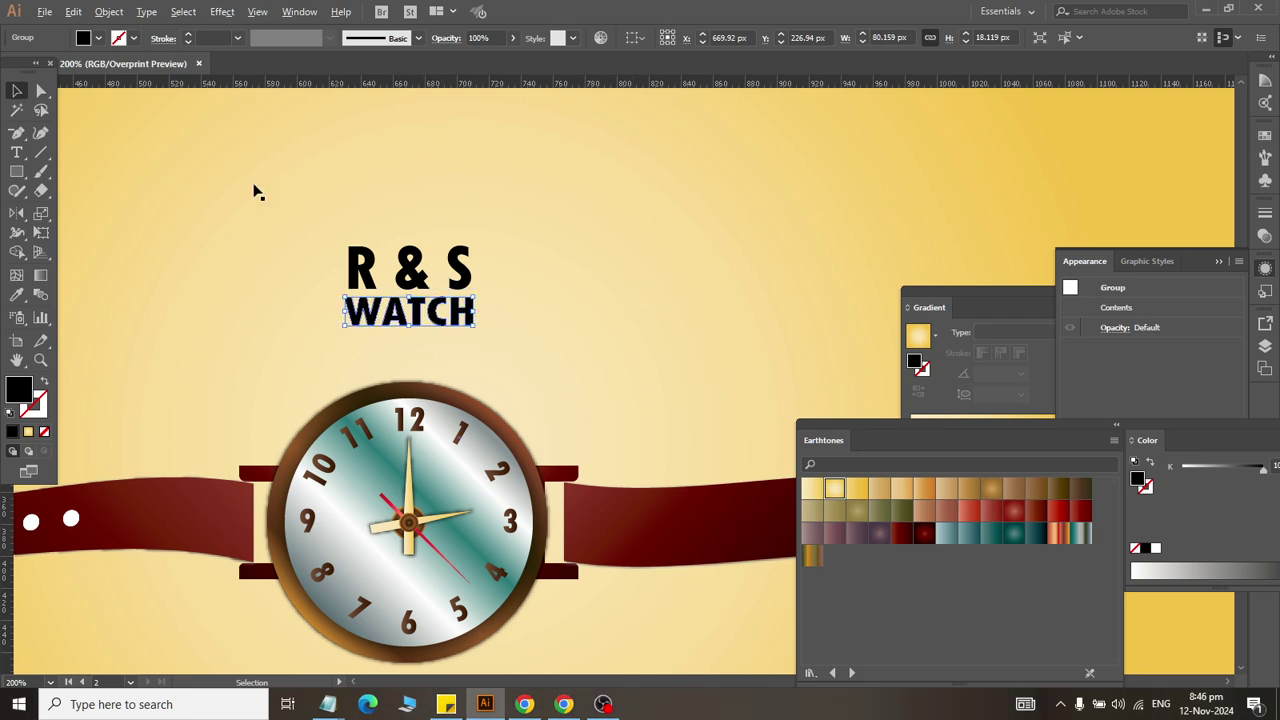
Step: Expand the R & S text into outline shapes
left_click(355, 265)
left_click(370, 318, "shift")
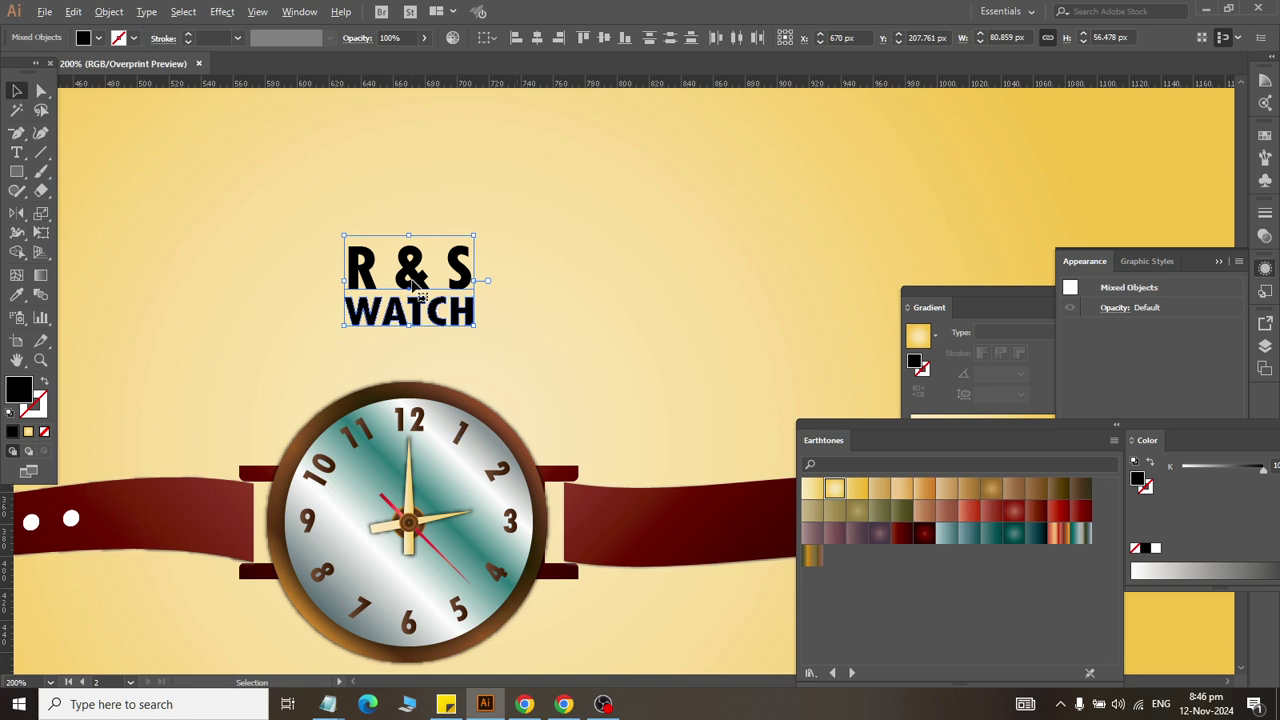
left_click(494, 331)
left_click(458, 257)
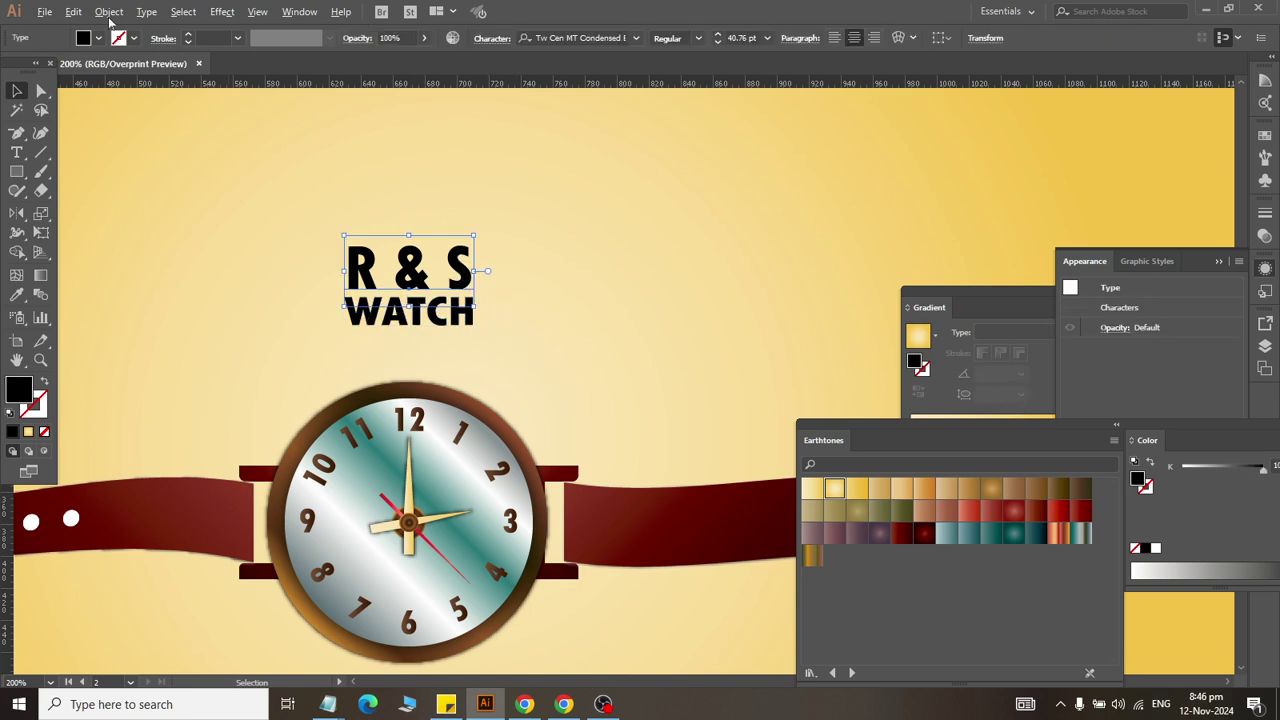
left_click(108, 11)
left_click(160, 204)
left_click(612, 443)
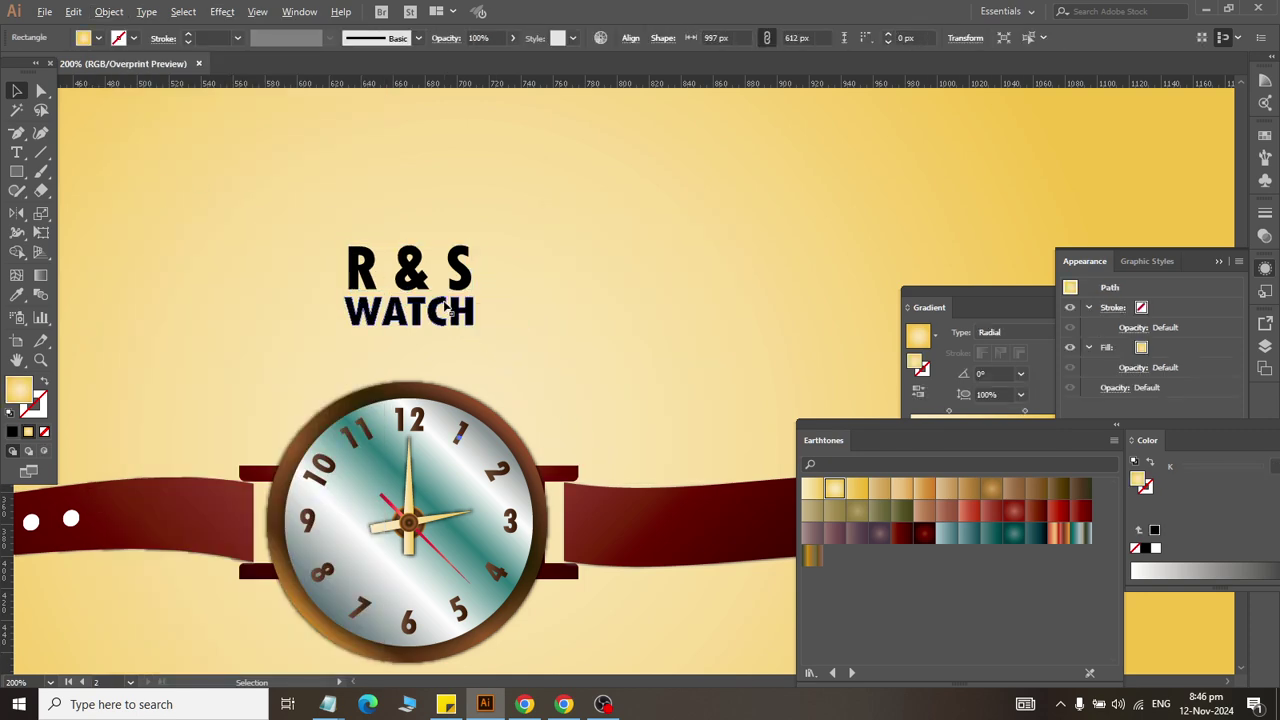
Step: Fill R & S with a dark-red gradient and WATCH with a brown gradient
left_click(923, 533)
left_click(440, 318)
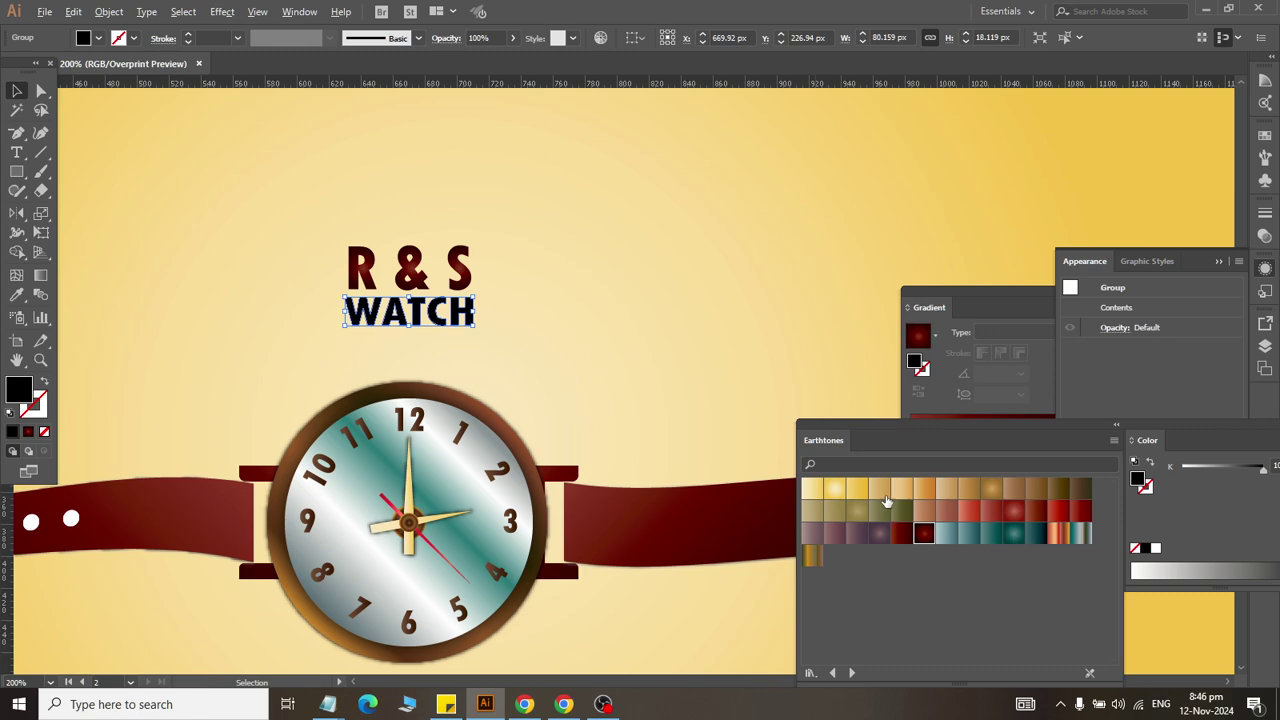
left_click(1062, 492)
left_click(632, 307)
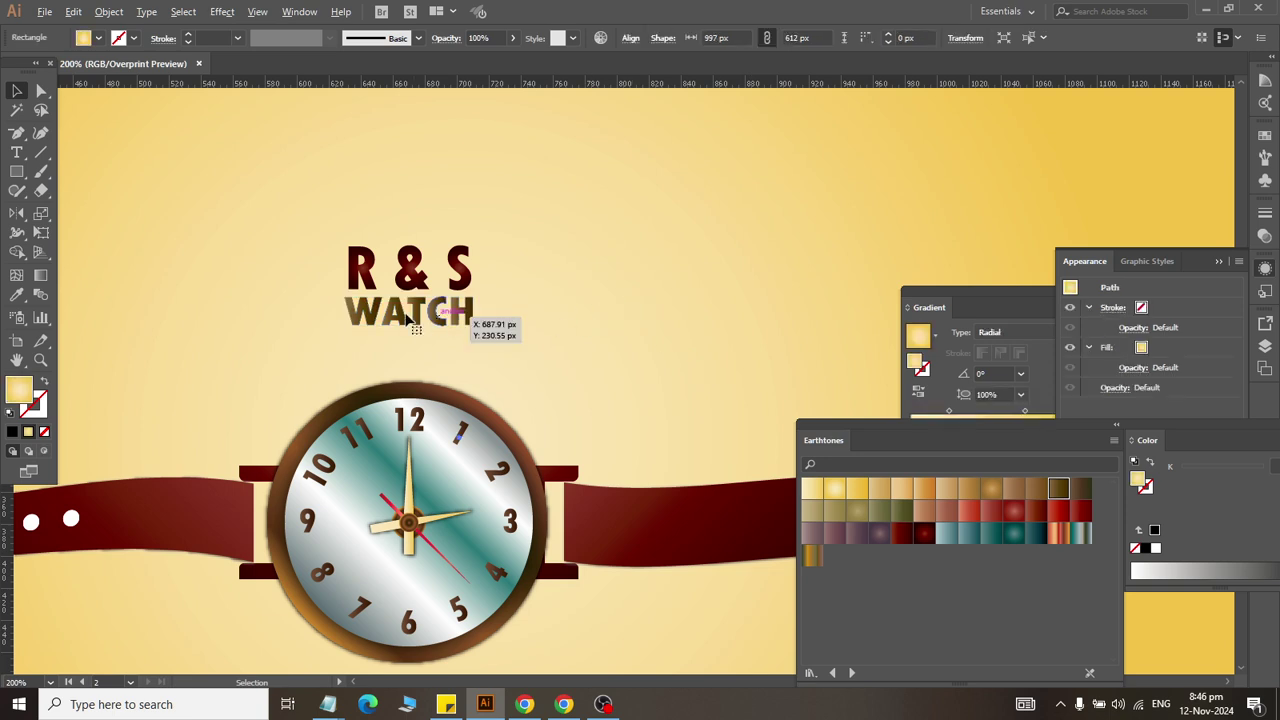
Step: Move both title lines down and right, closer to the watch face, then zoom out
left_click(360, 283)
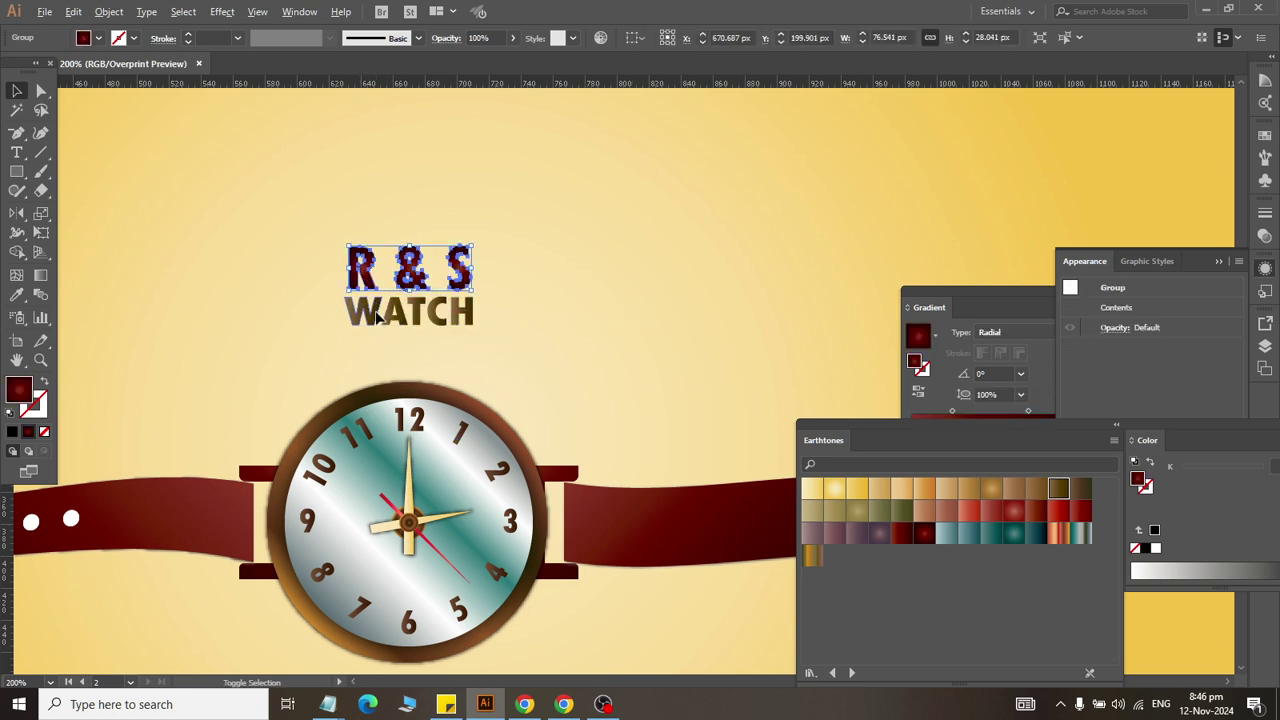
left_click(378, 318, "shift")
key("Down")
key("Down")
key("Down")
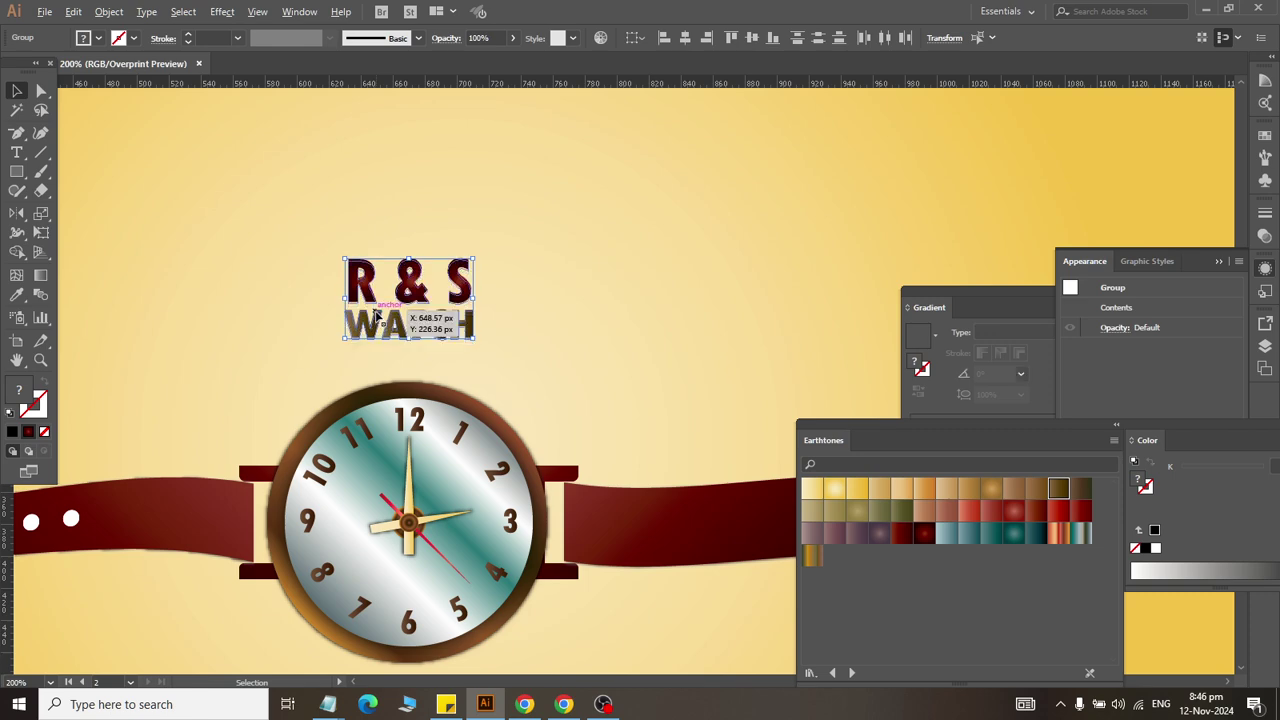
key("Right")
key("Right")
key("Right")
left_click_drag(378, 318, 380, 318)
key("ctrl+minus")
key("ctrl+minus")
key("ctrl+minus")
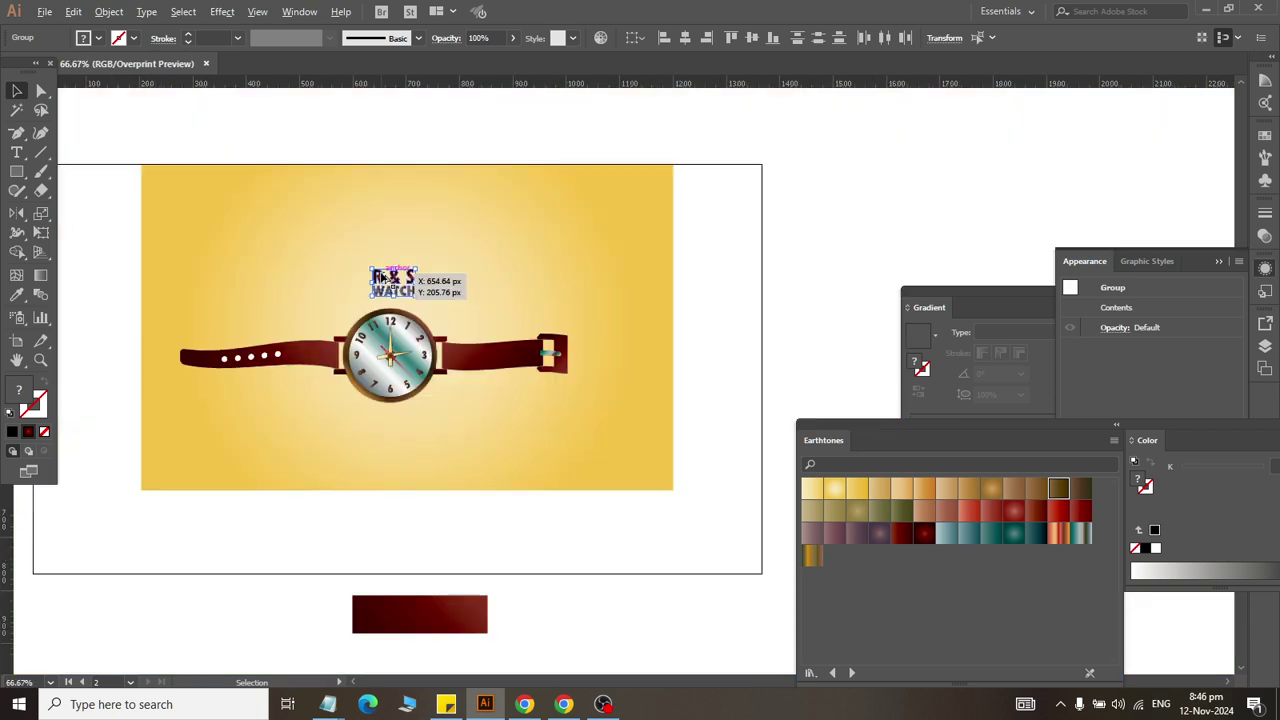
left_click(706, 300)
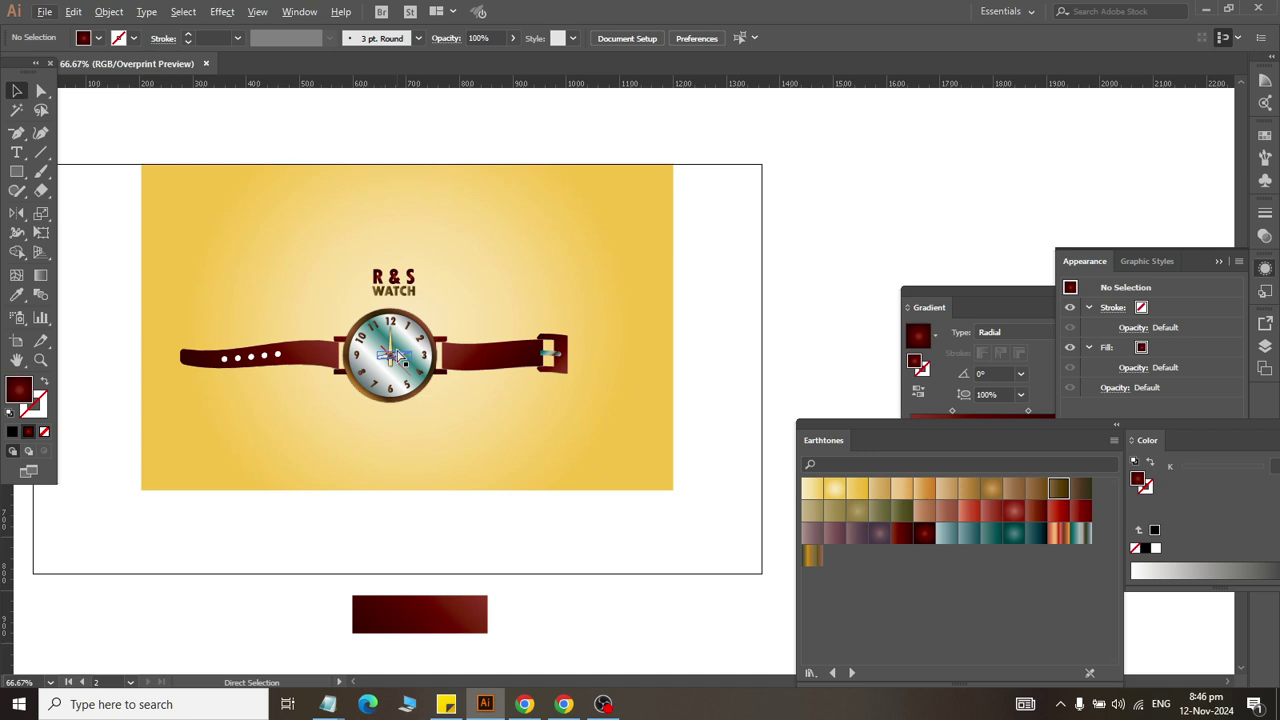
scroll(398, 355, "up", 2)
scroll(594, 280, "down", 1)
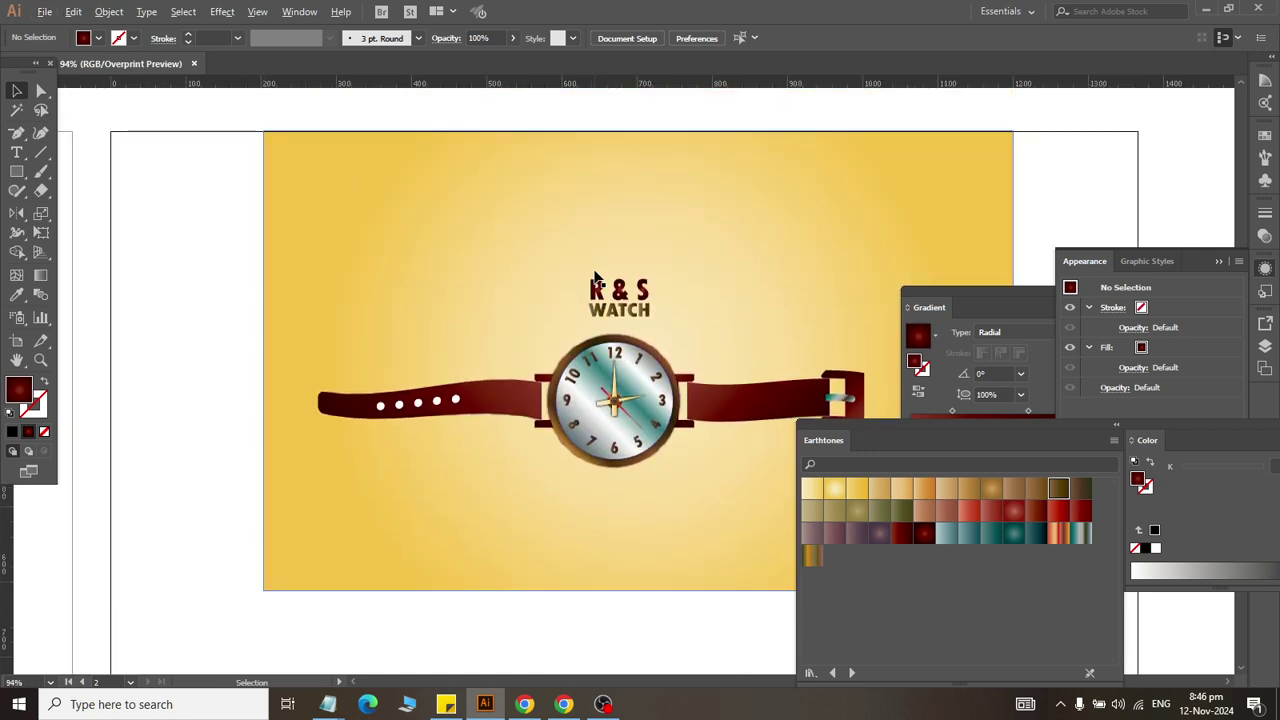
scroll(597, 277, "up", 1)
scroll(998, 203, "right", 1)
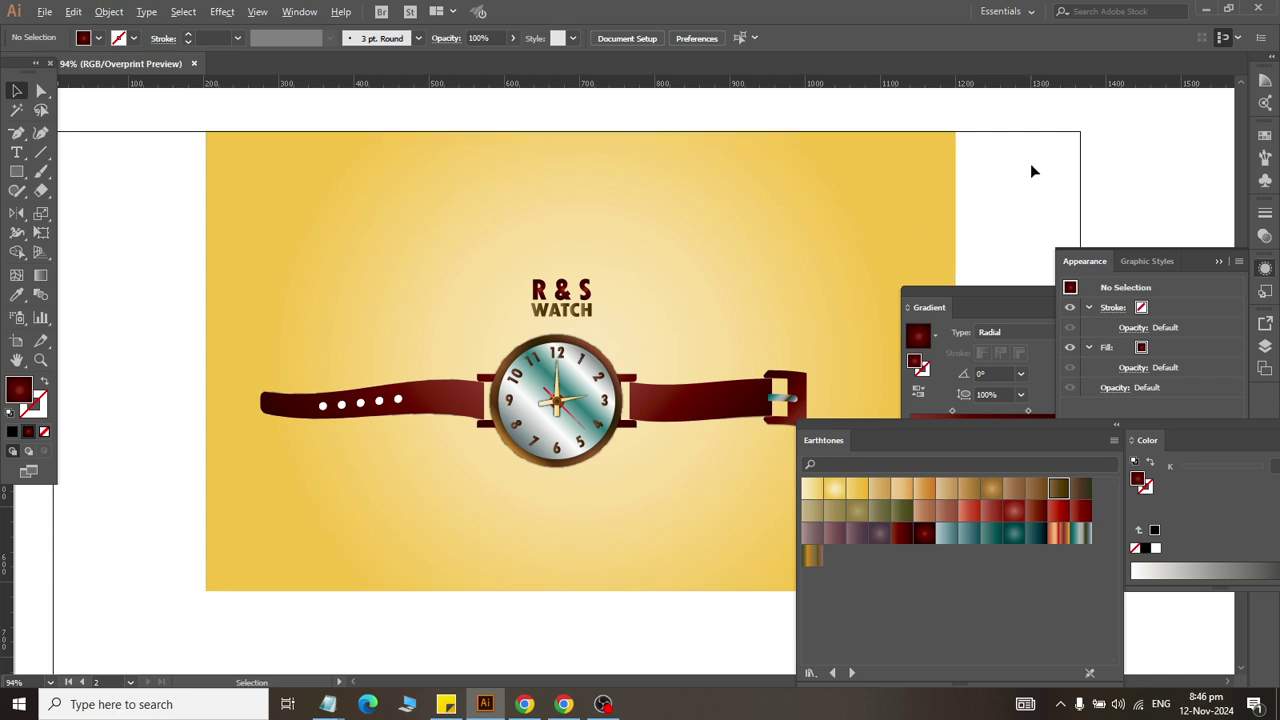